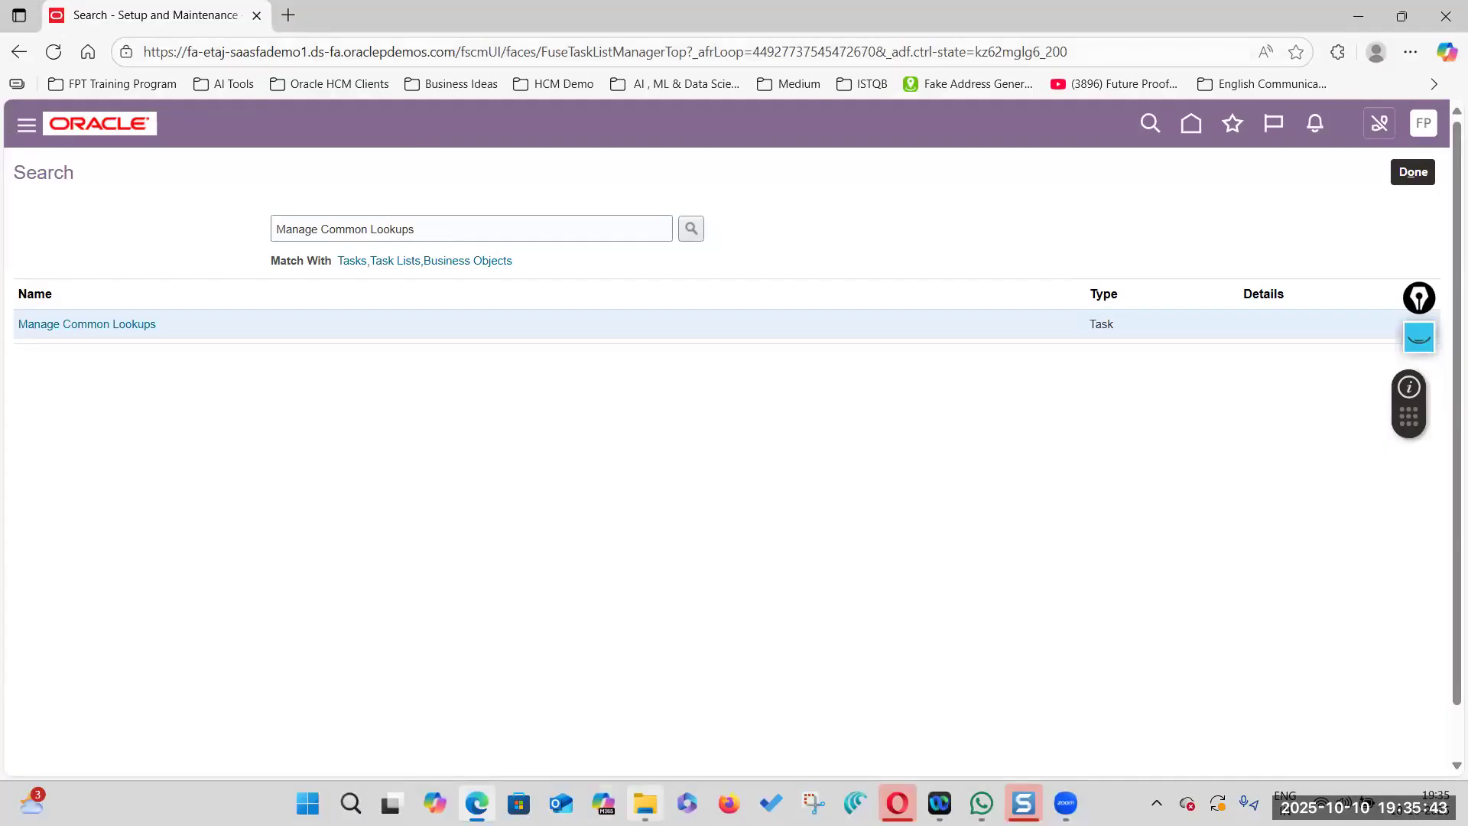
Bring up the File Explorer window showing the 2025 Oct 10 folder of HDL files
left_click(646, 803)
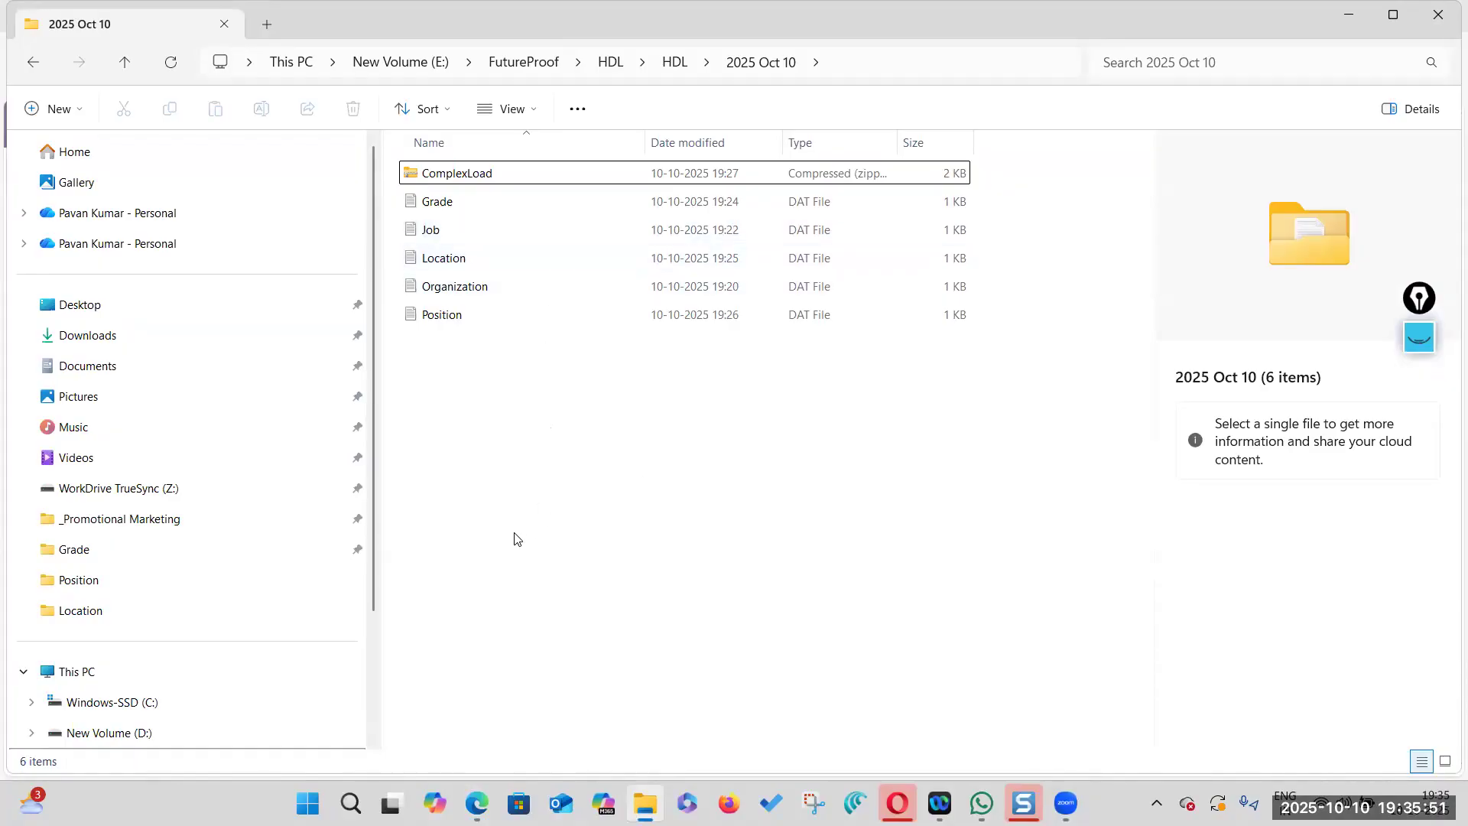
Open Position.dat from the 2025 Oct 10 folder in Notepad++
left_click(469, 320)
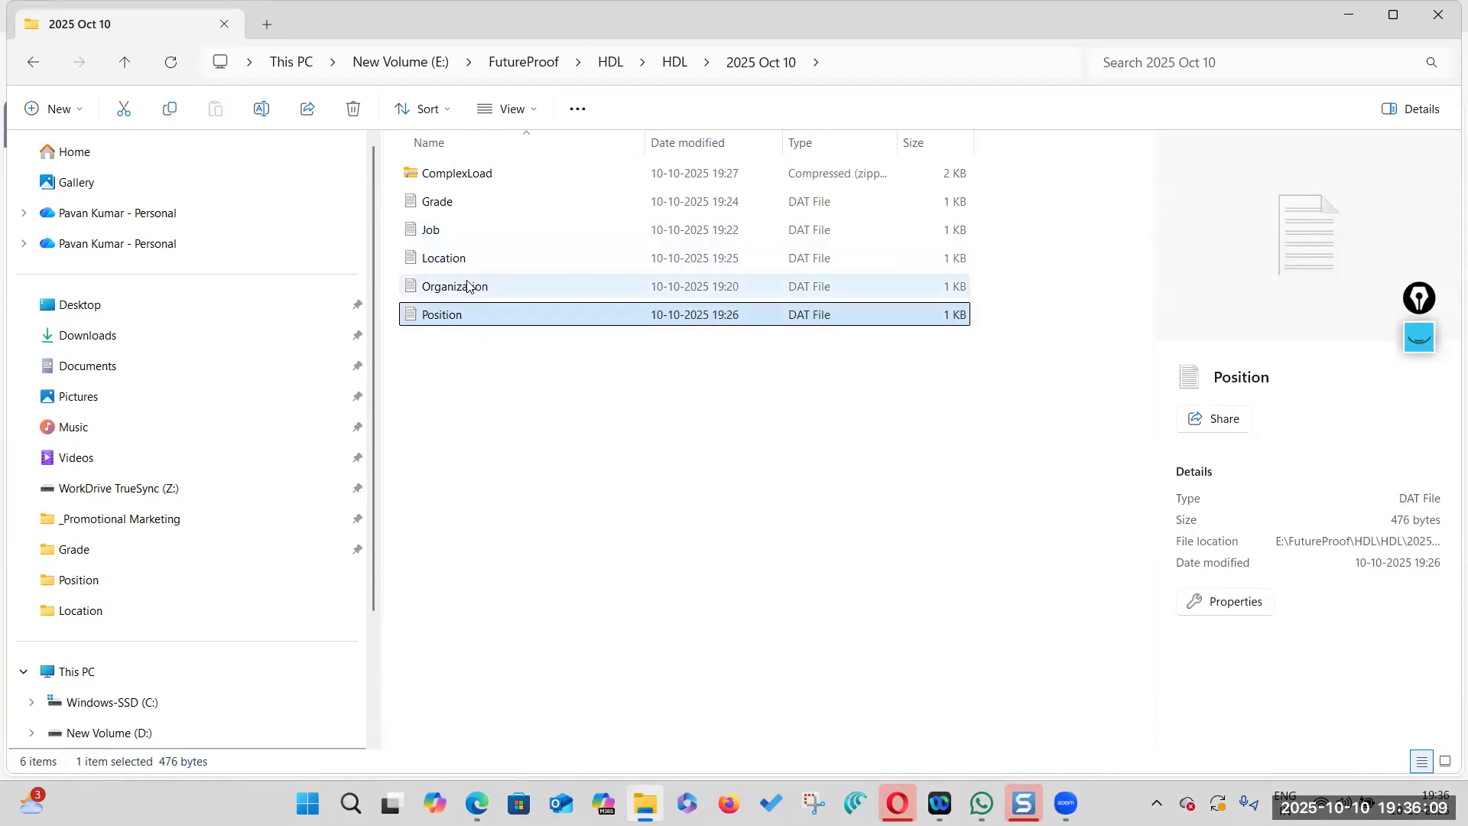
left_click(491, 445)
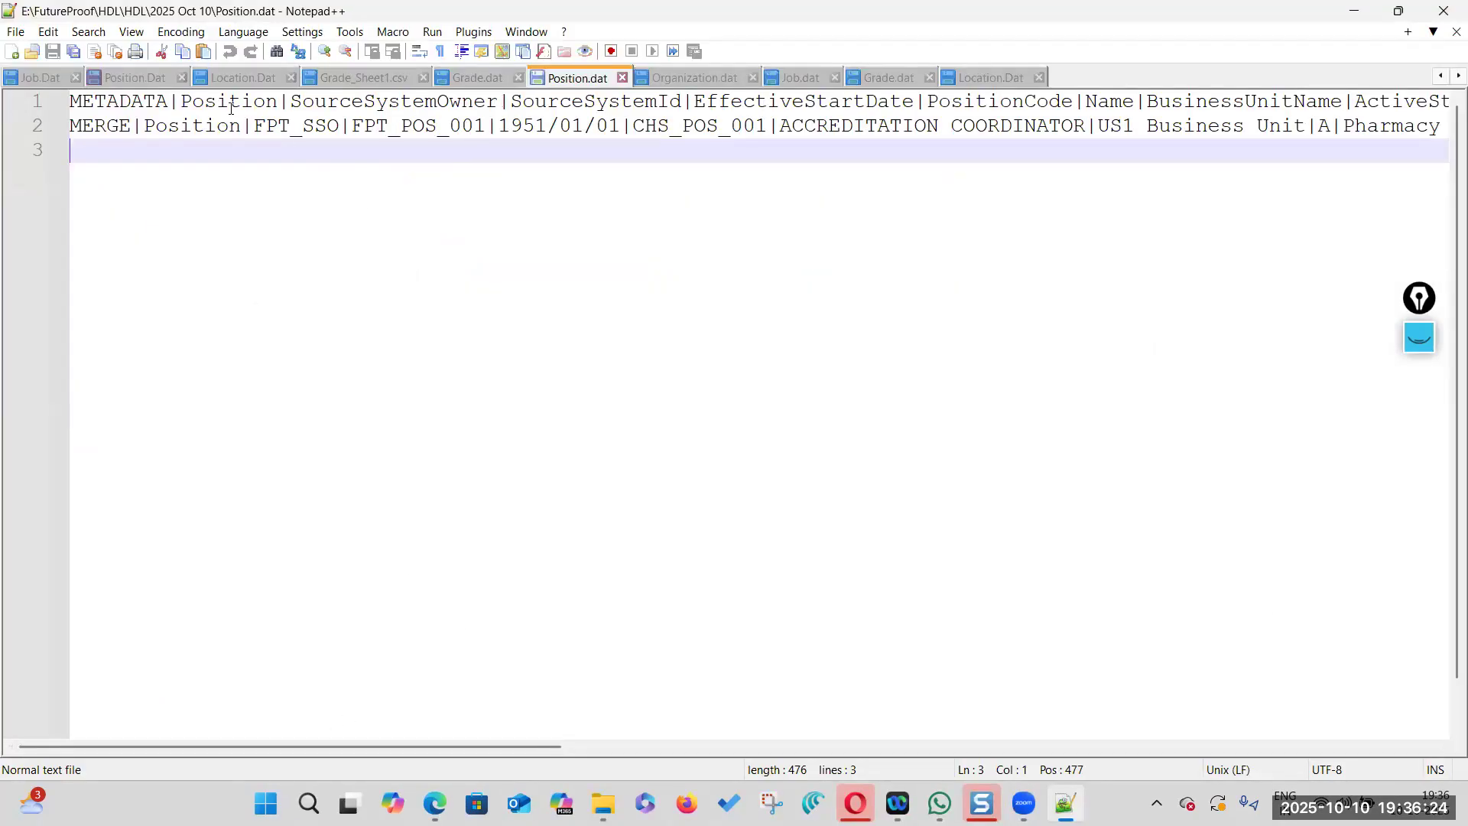
Verify line 2 of Position.dat is a MERGE Position record owned by FPT_SSO
left_click(98, 125)
double_click(98, 125)
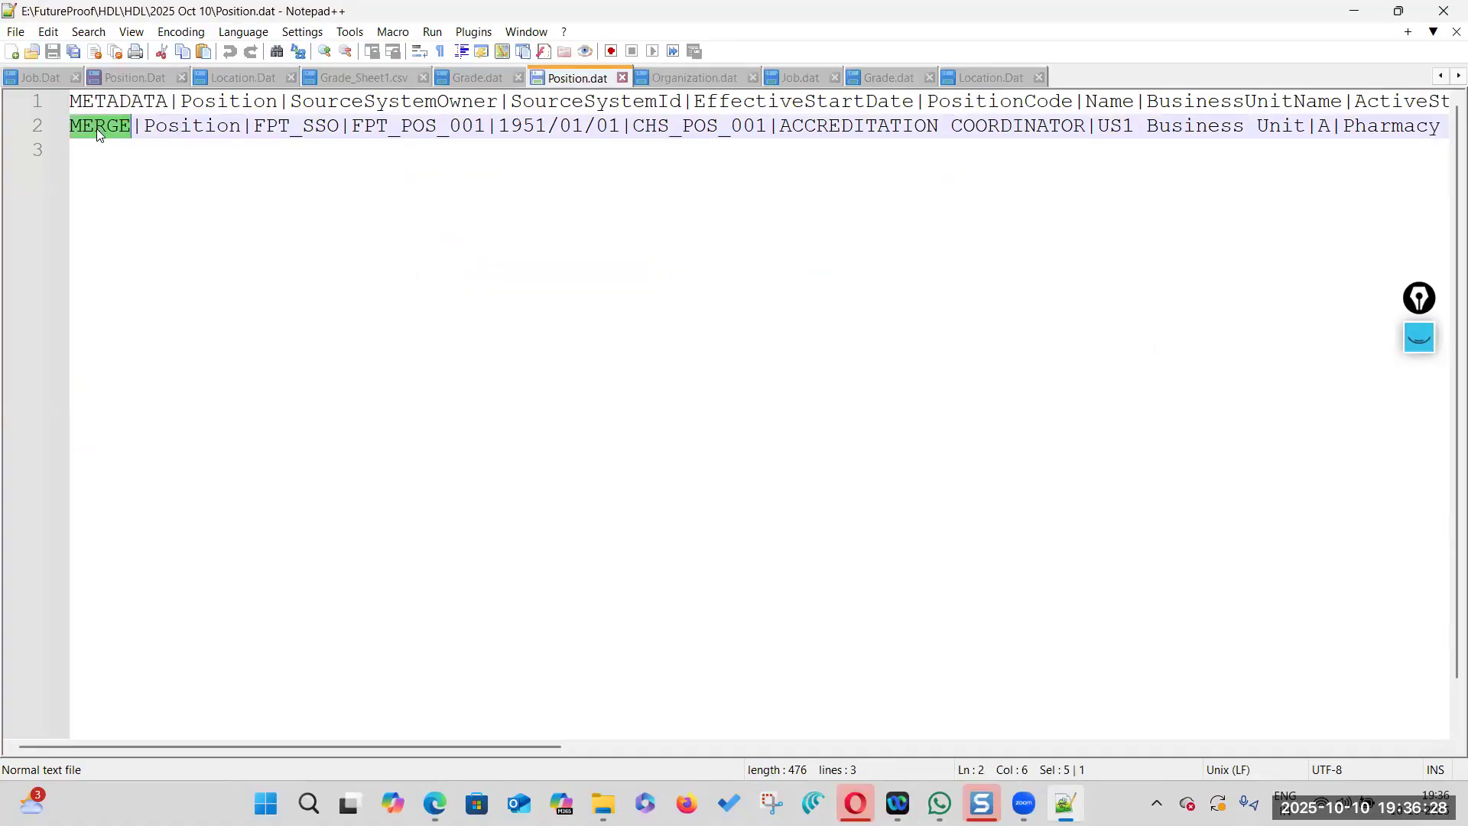
double_click(193, 126)
double_click(289, 128)
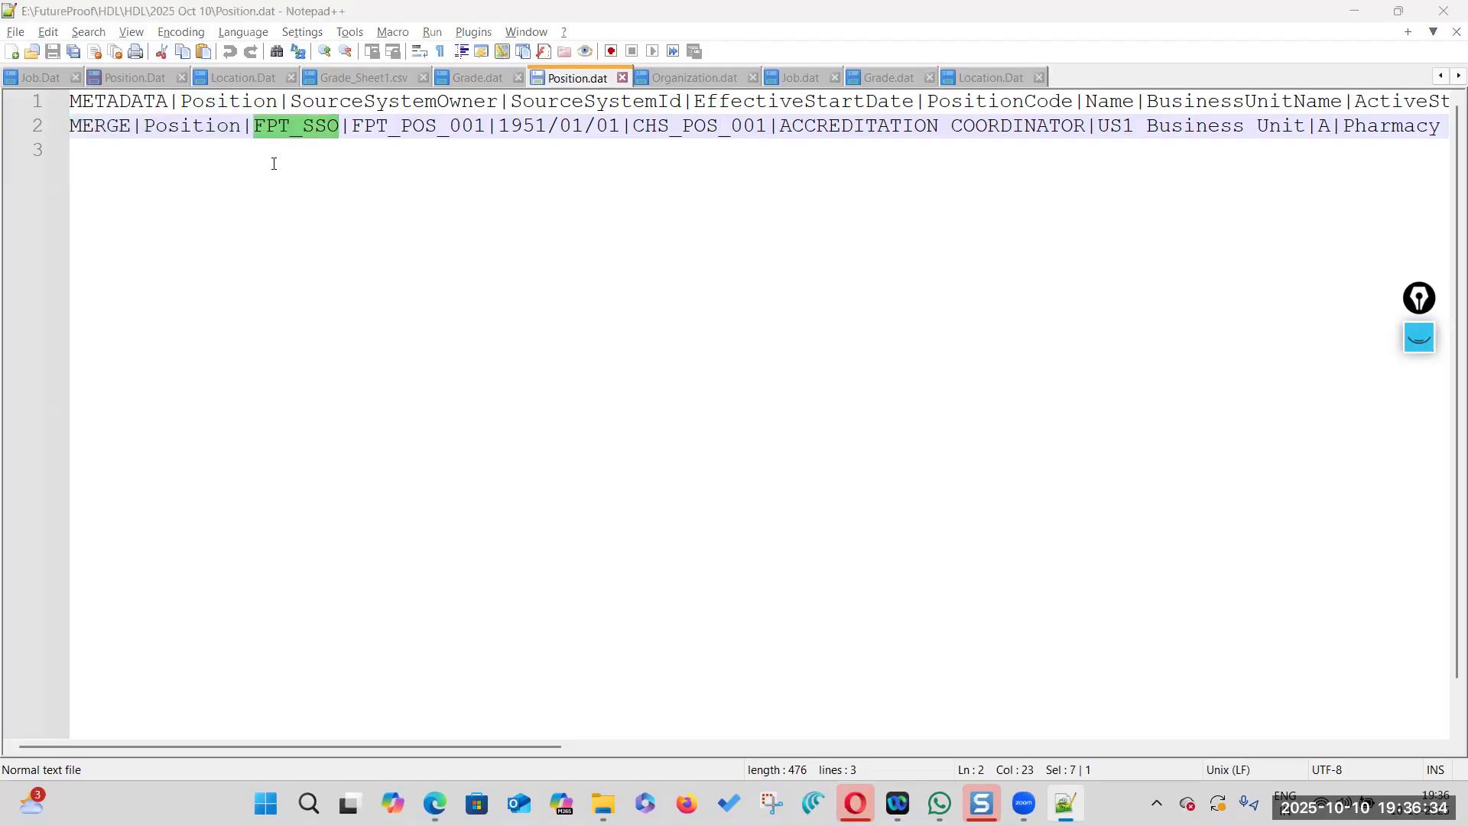
key("alt+Tab")
key("alt+Tab")
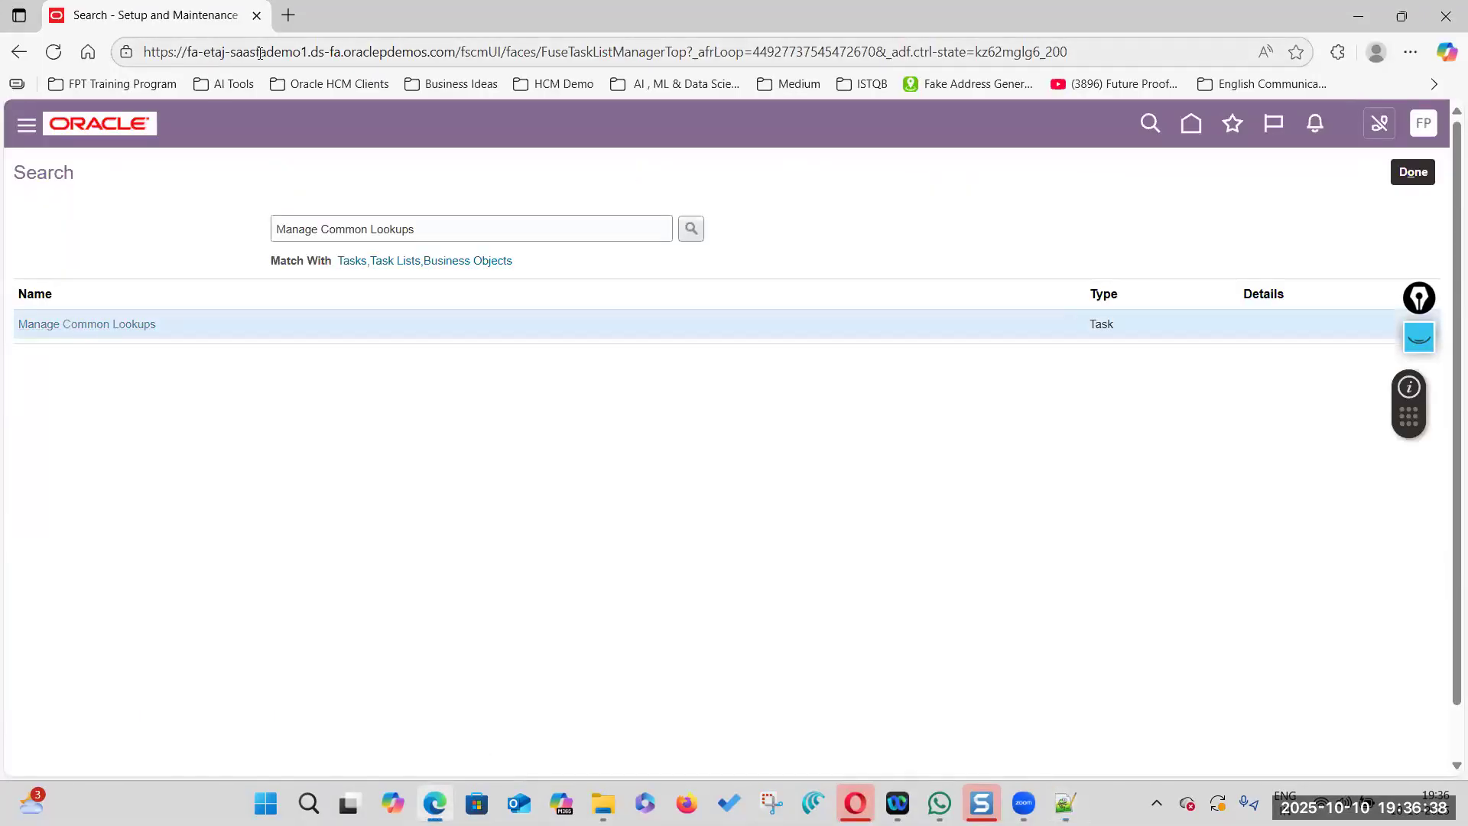
Search lookup types for HRC_SOURCE% and check FPT_SSO among the source system owner codes
left_click(161, 244)
type("HRC_SOURCE")
type("%")
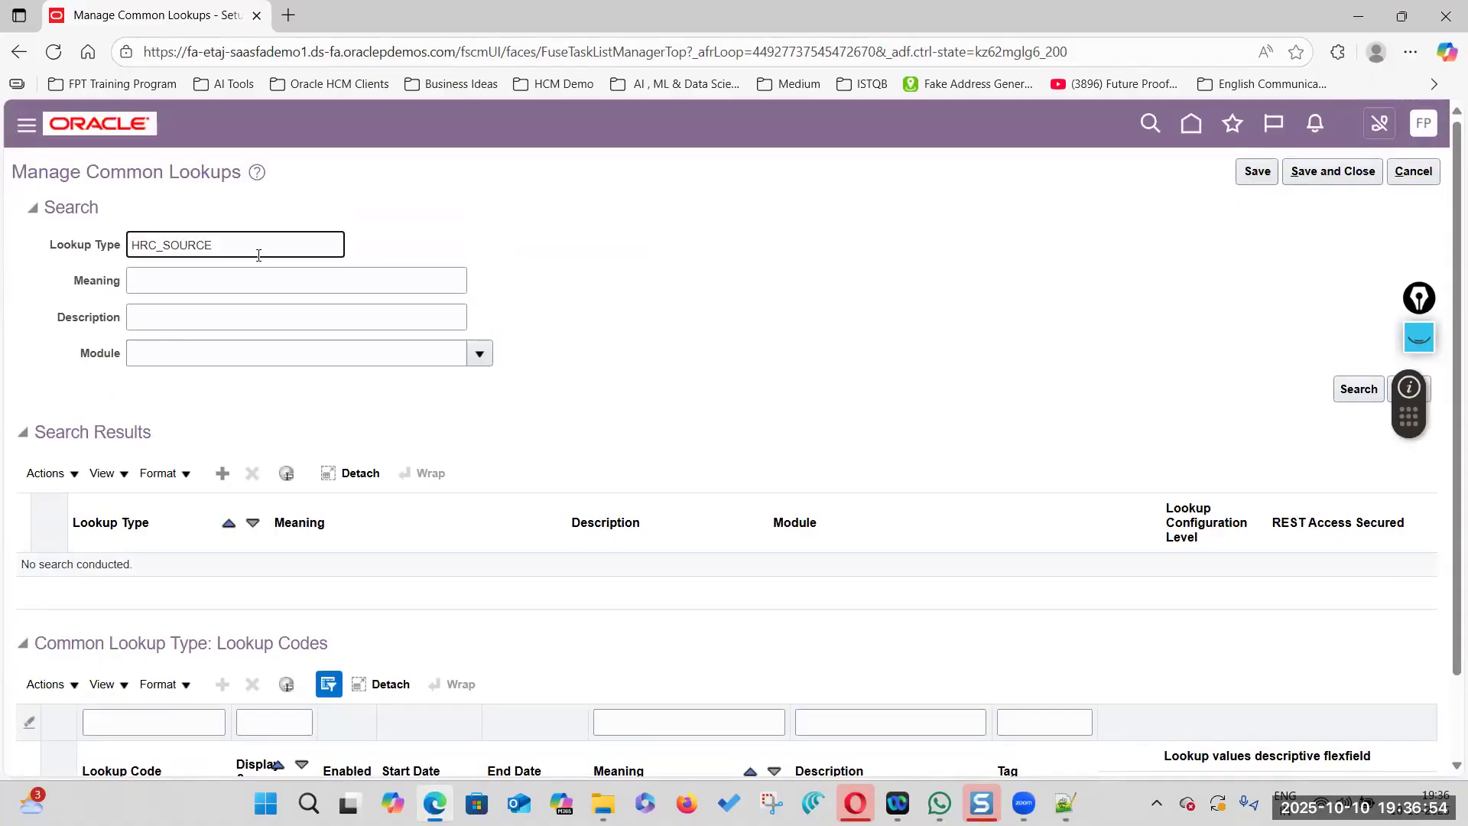
key("Return")
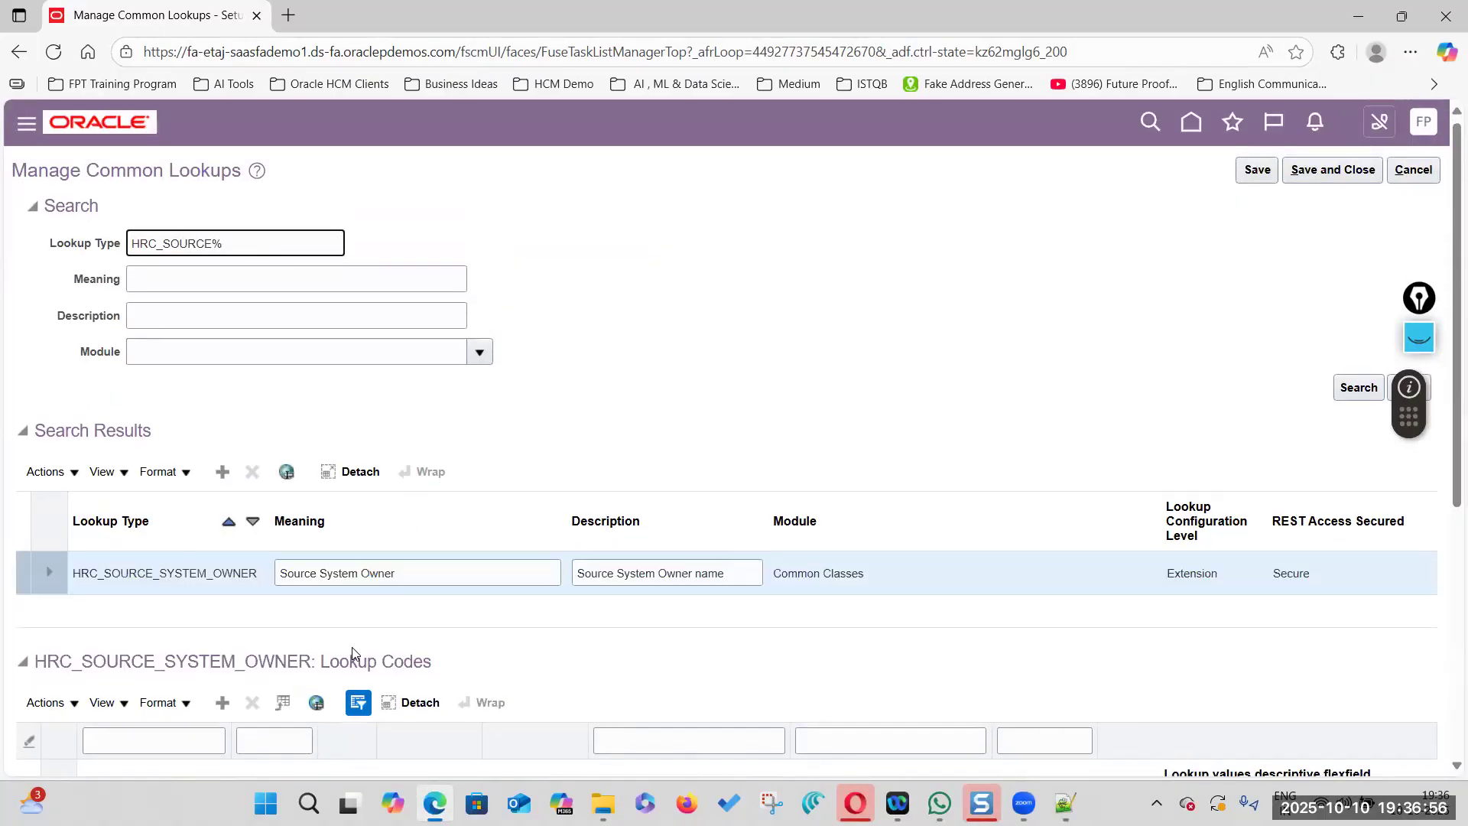
scroll(157, 579, "down", 4)
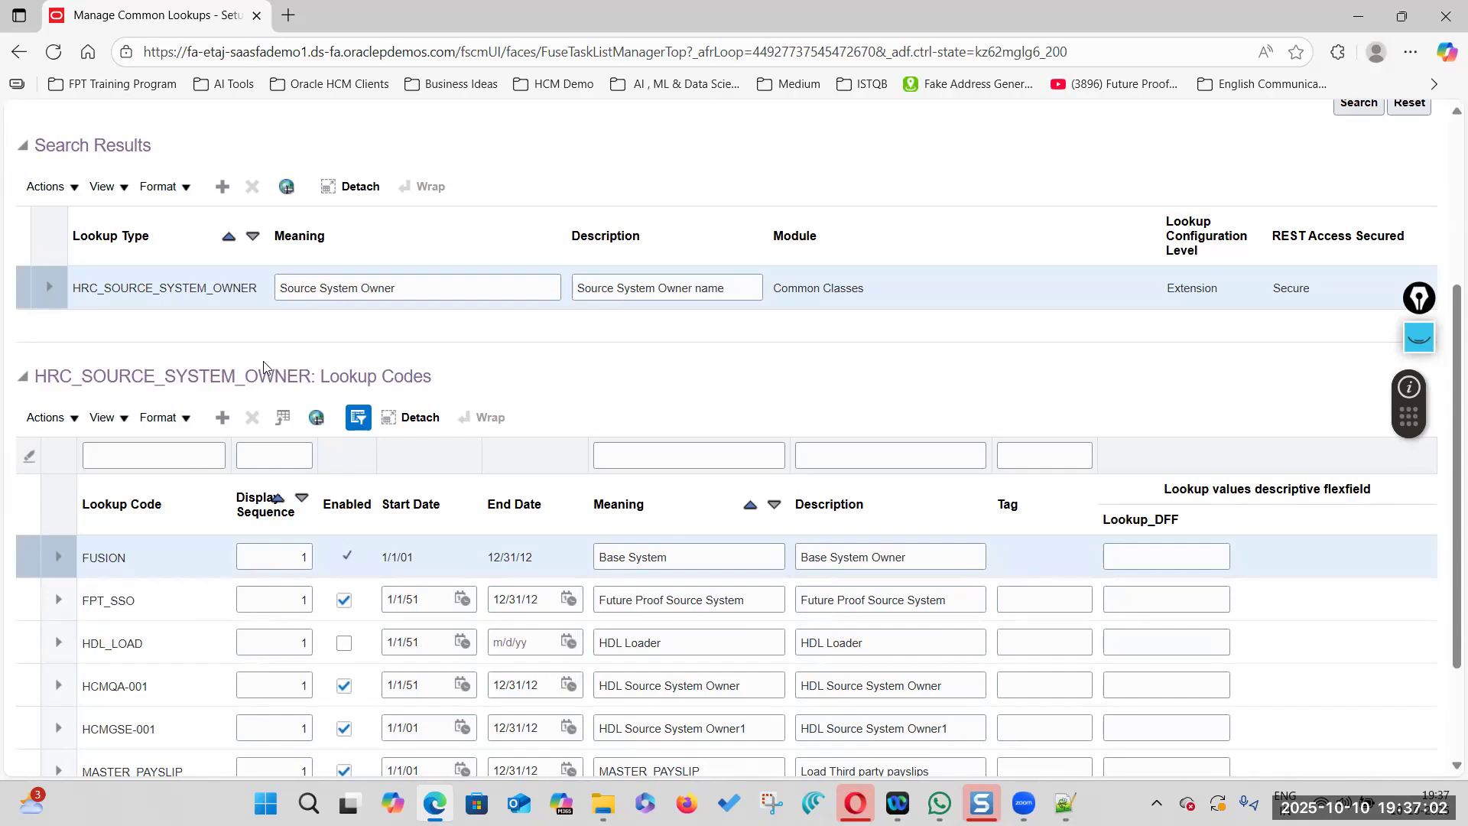
scroll(354, 473, "up", 5)
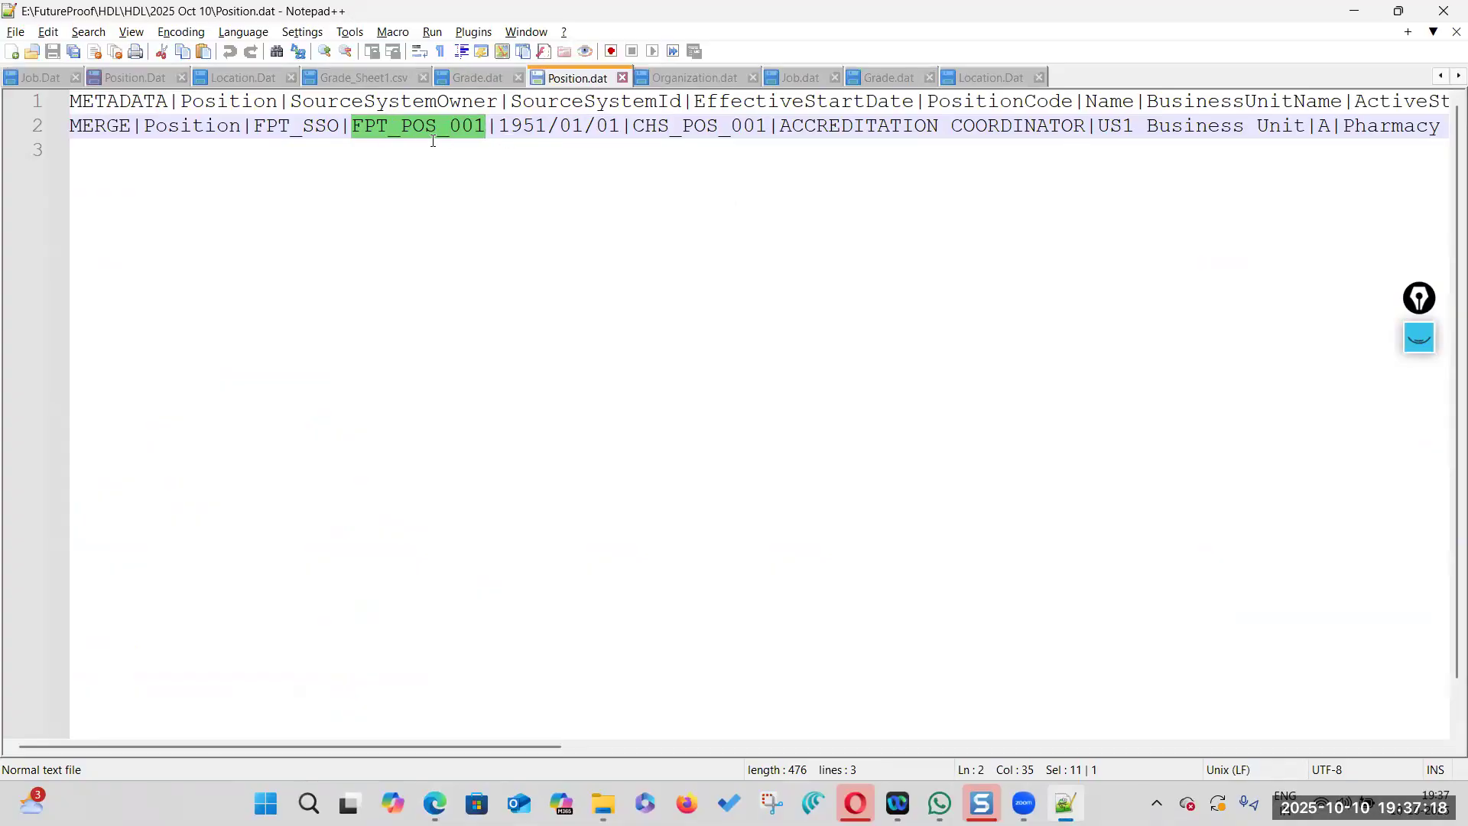
Select the position name ACCREDITATION COORDINATOR in Position.dat for replacement
left_click(596, 126)
scroll(549, 665, "right", 5)
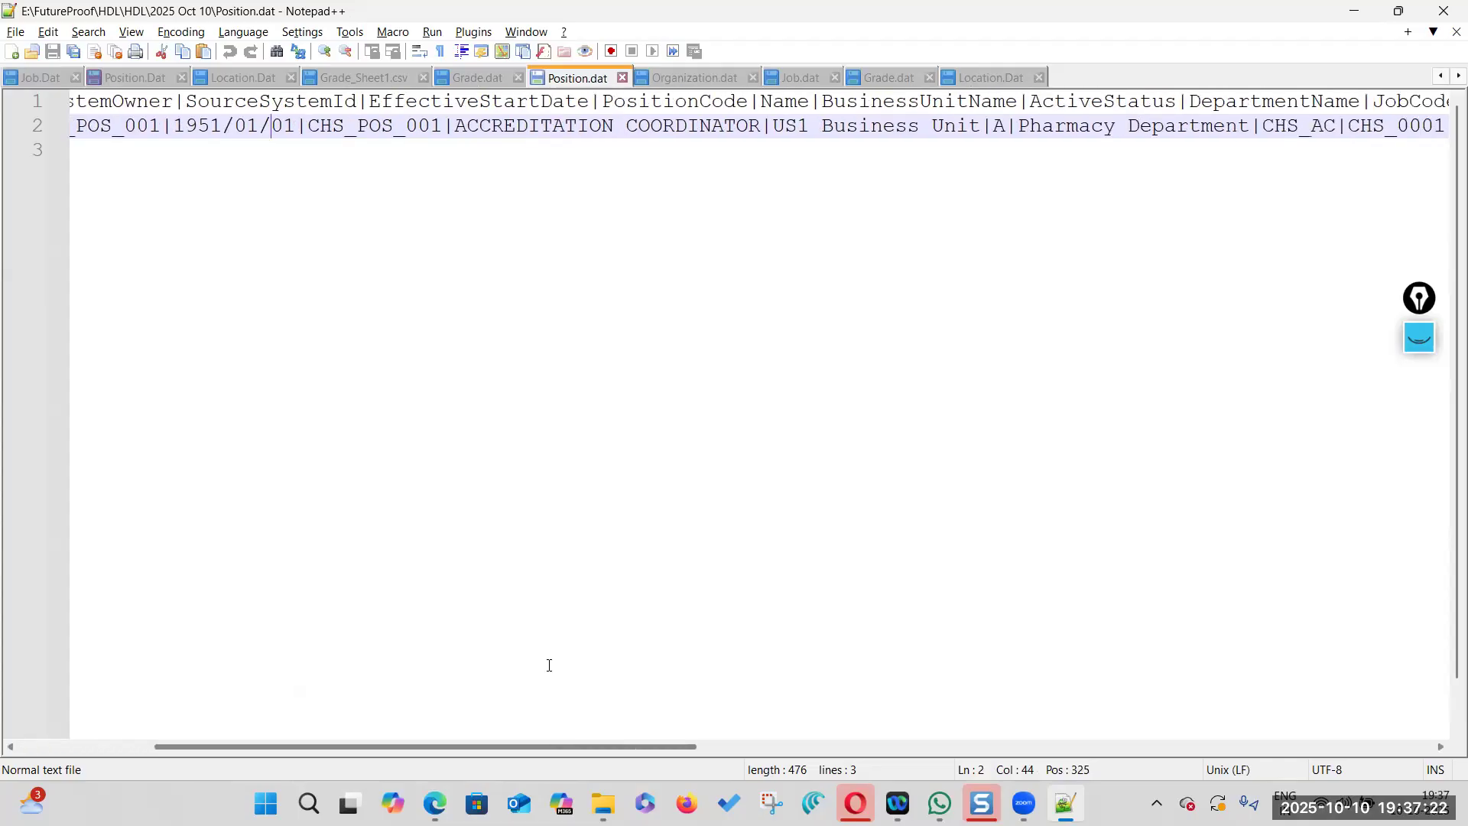
scroll(549, 665, "left", 1)
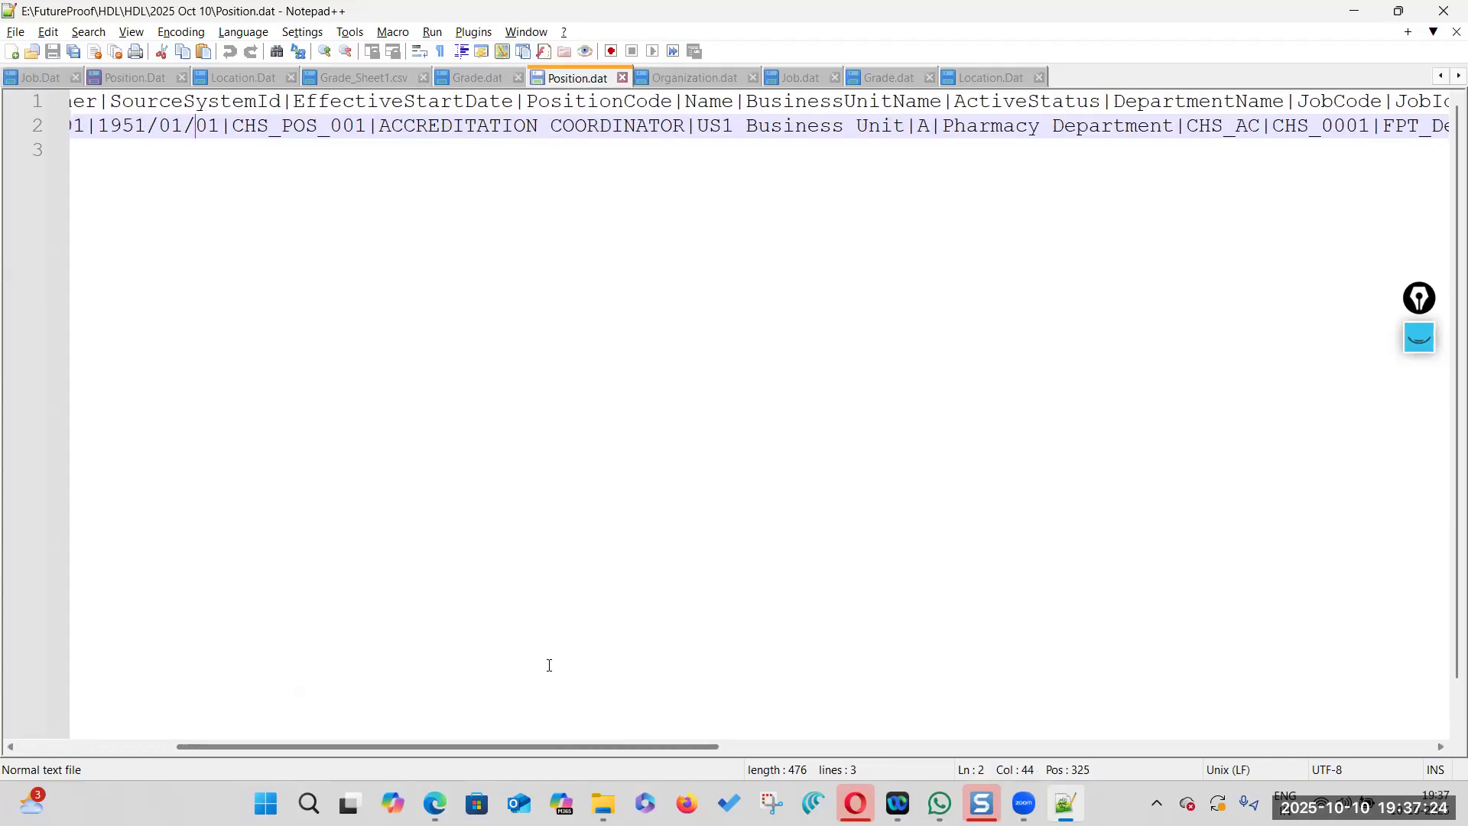
left_click(384, 127)
left_click_drag(384, 127, 688, 127)
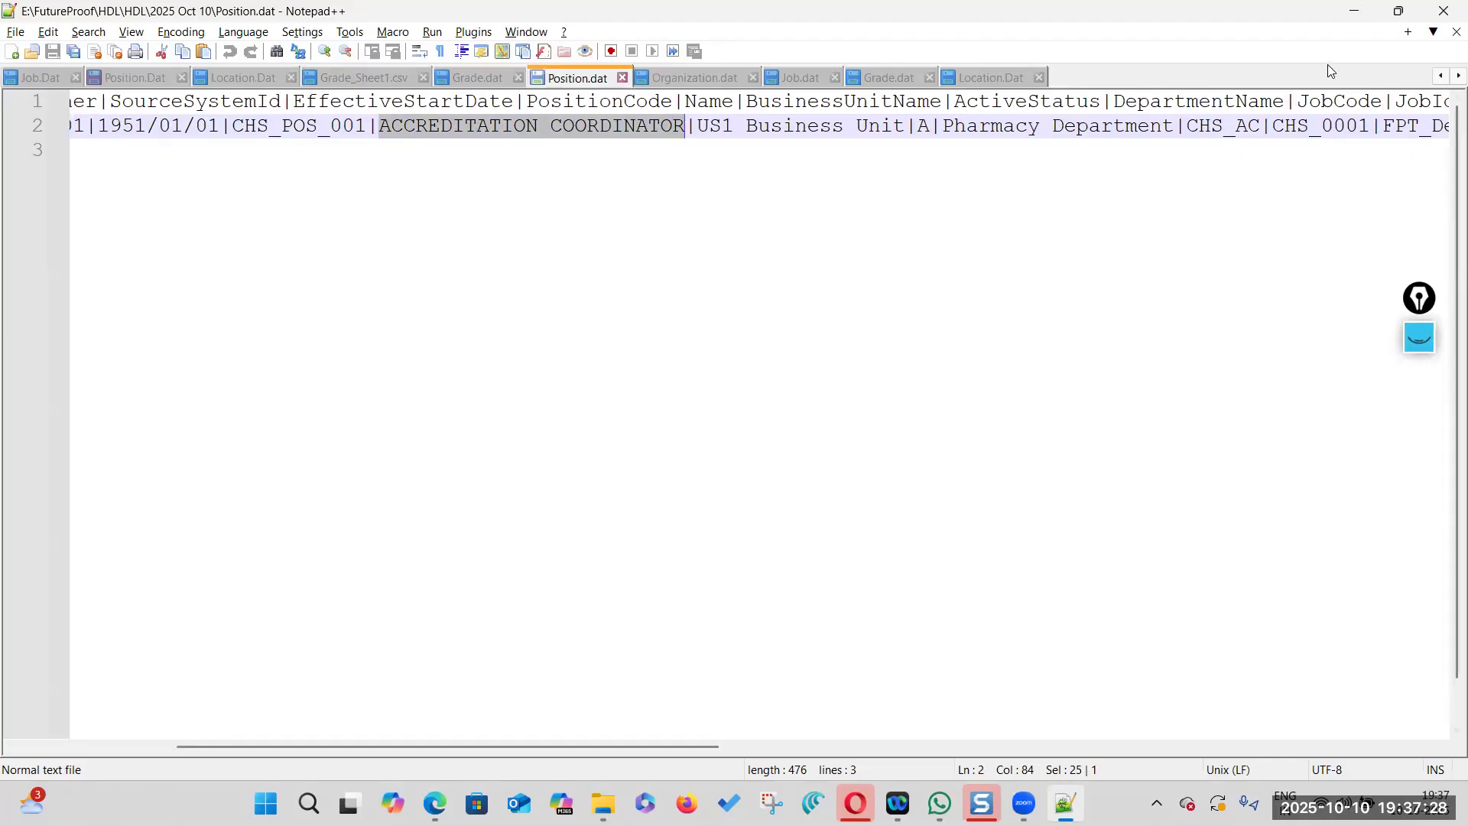
Pick out the job name ADMINISTRATIVE DIRECTOR in Job.dat
key("alt+Tab")
key("Tab")
key("Tab")
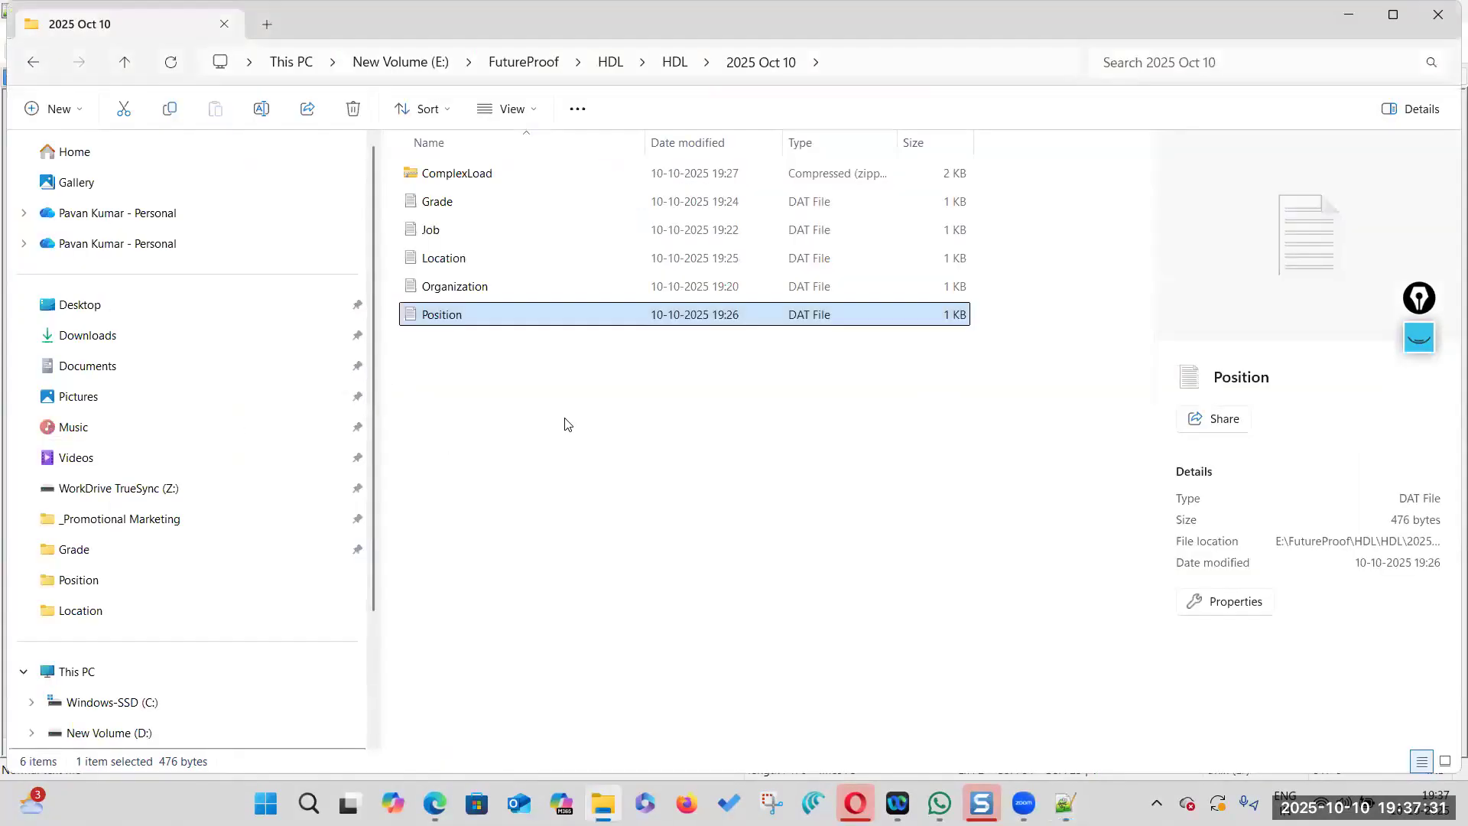
left_click(567, 425)
left_click(447, 176)
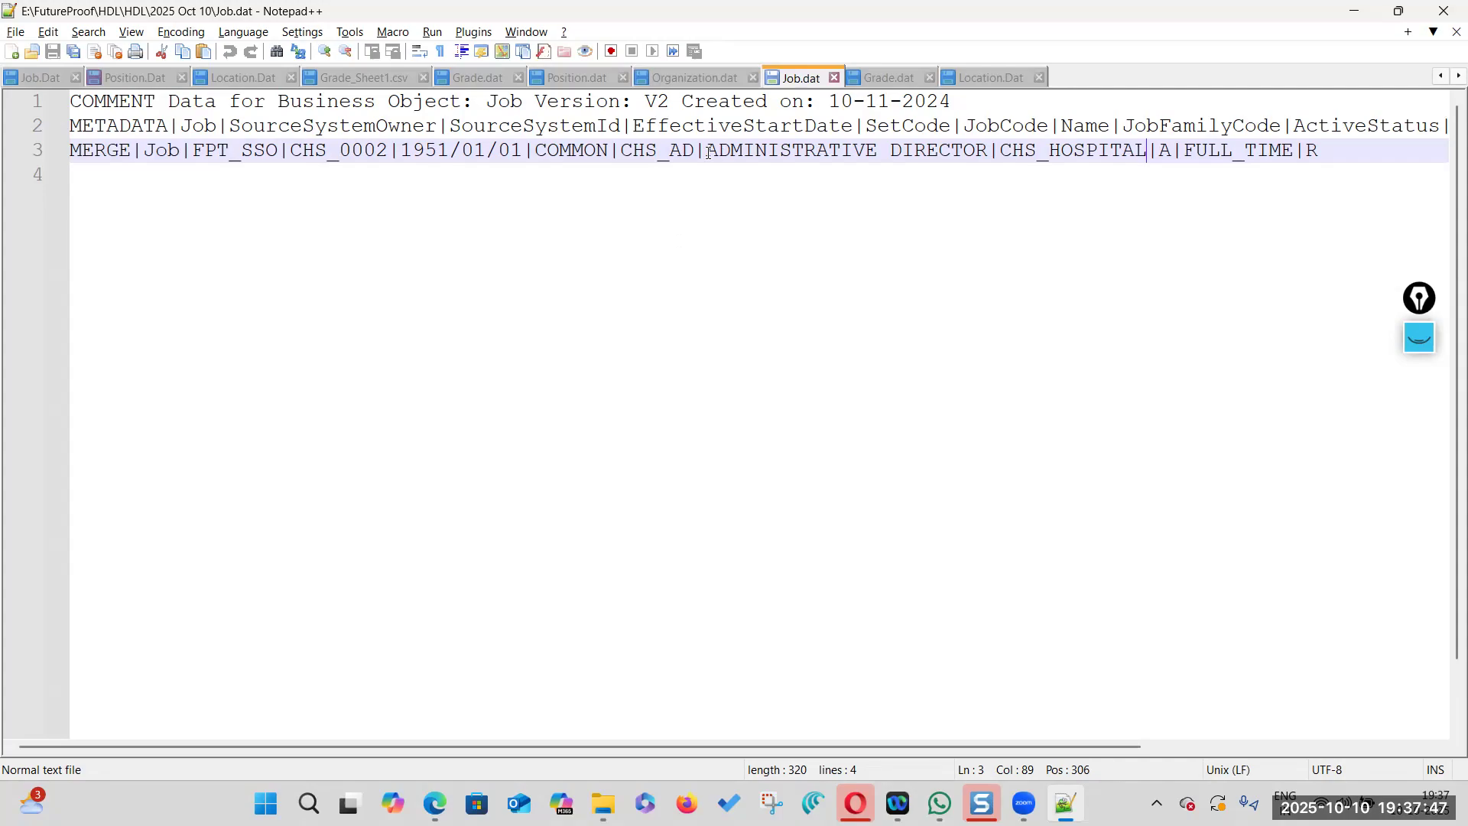
left_click_drag(704, 150, 988, 152)
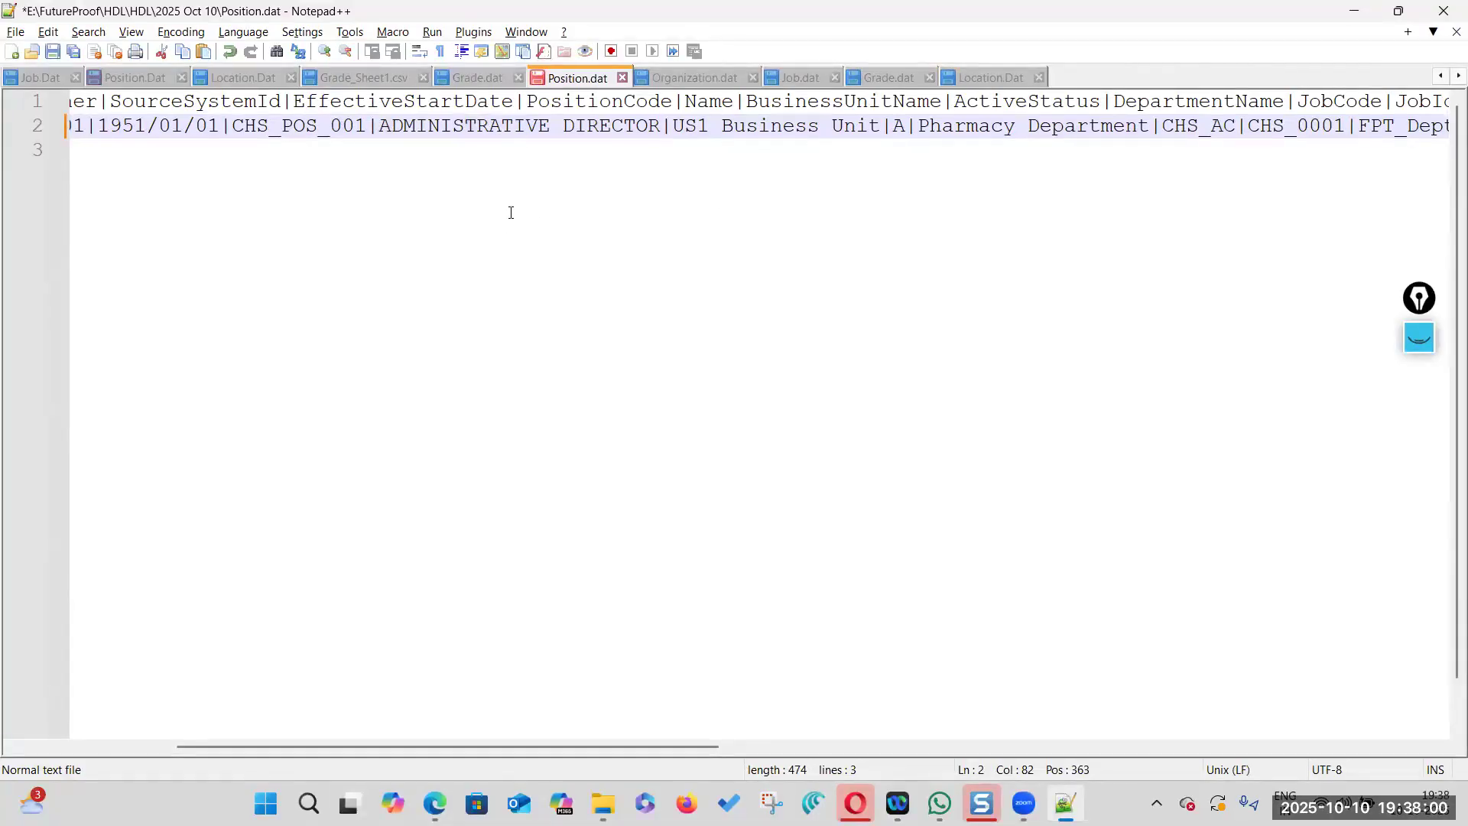
Save Job.dat with source system id CHS_001 and note its job family CHS_HOSPITAL
key("alt+Tab")
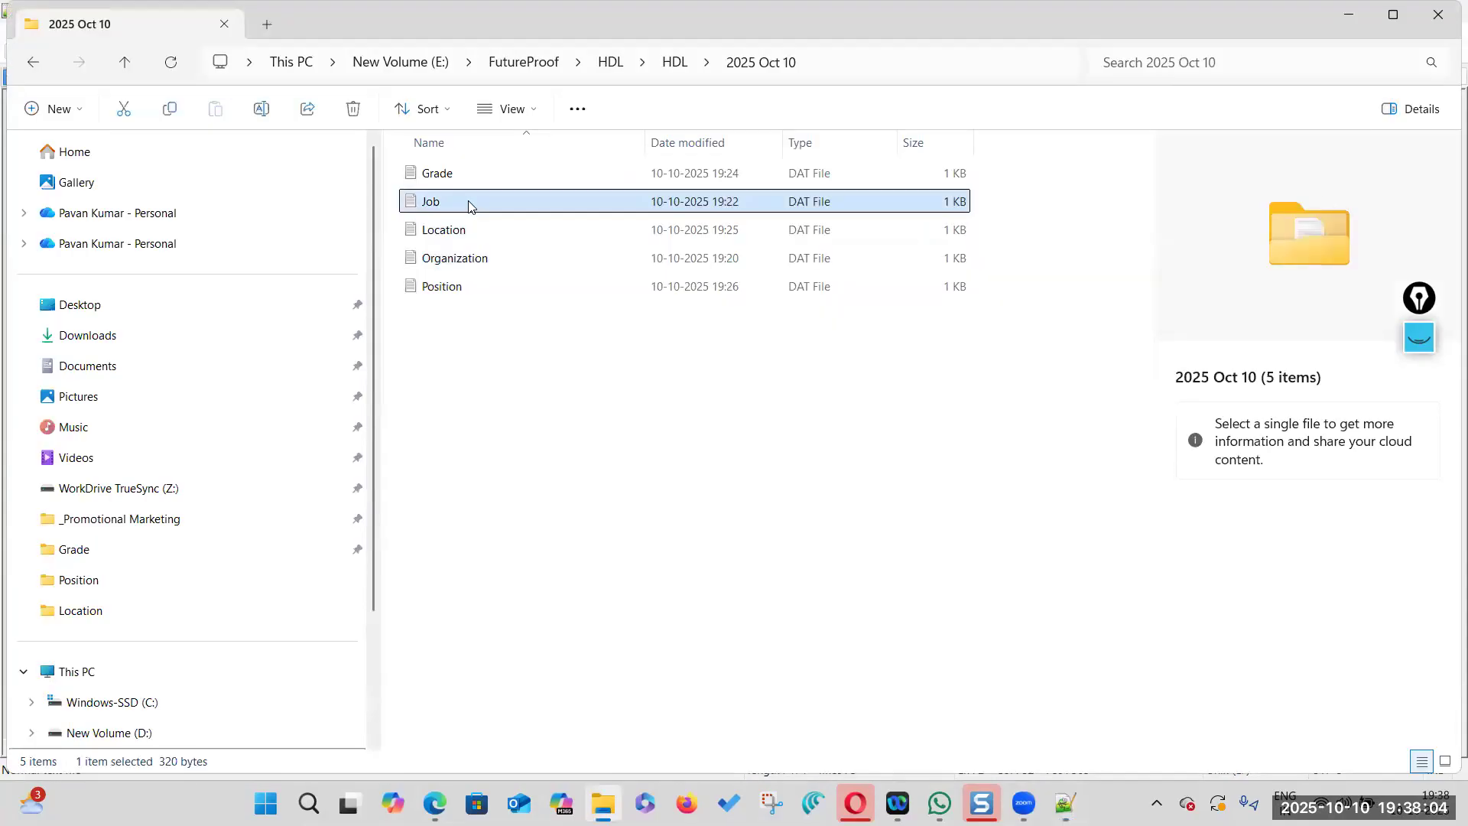
left_click(469, 204)
right_click(472, 202)
key("alt+Tab")
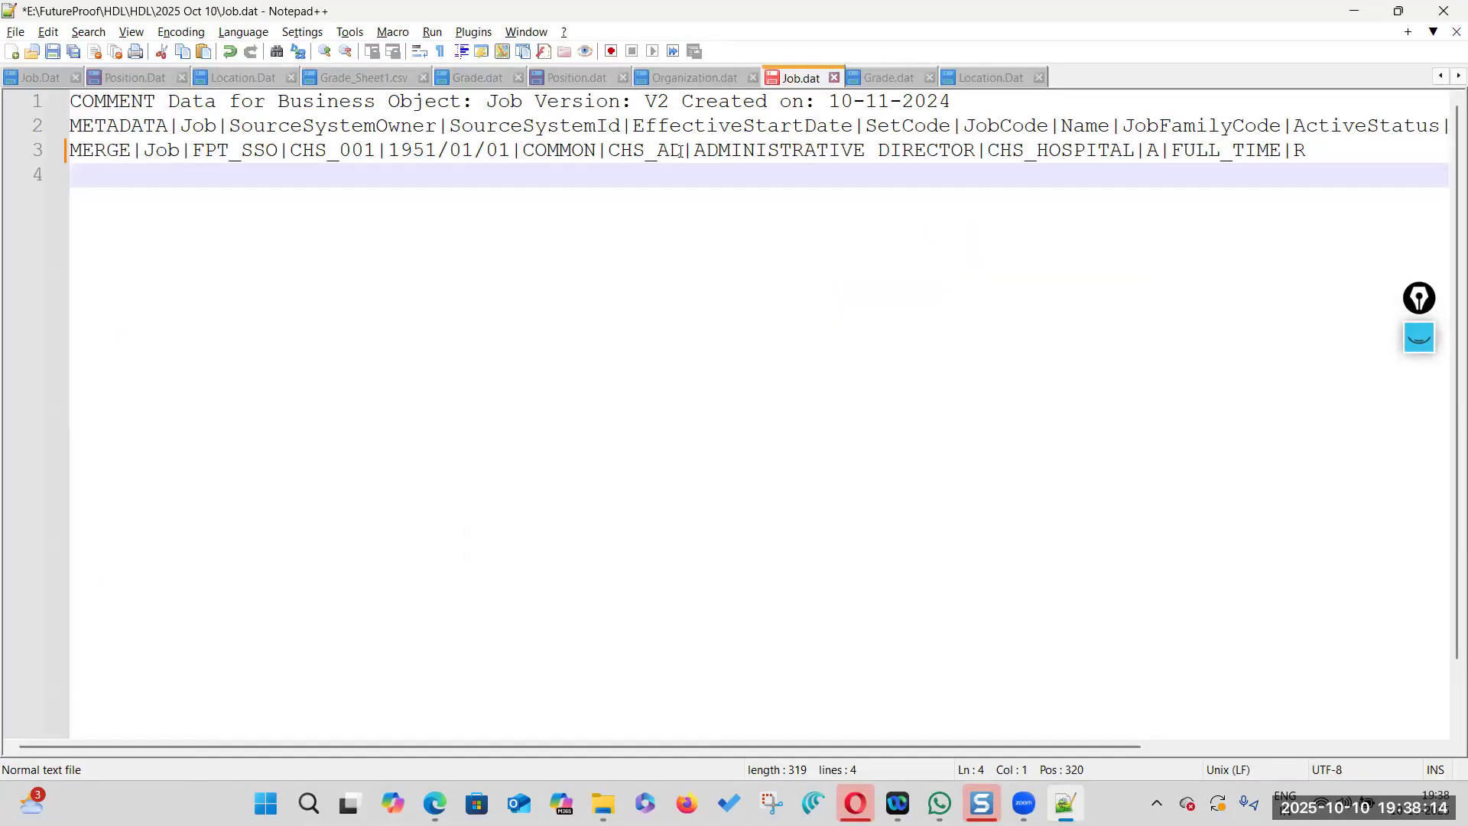
double_click(768, 151)
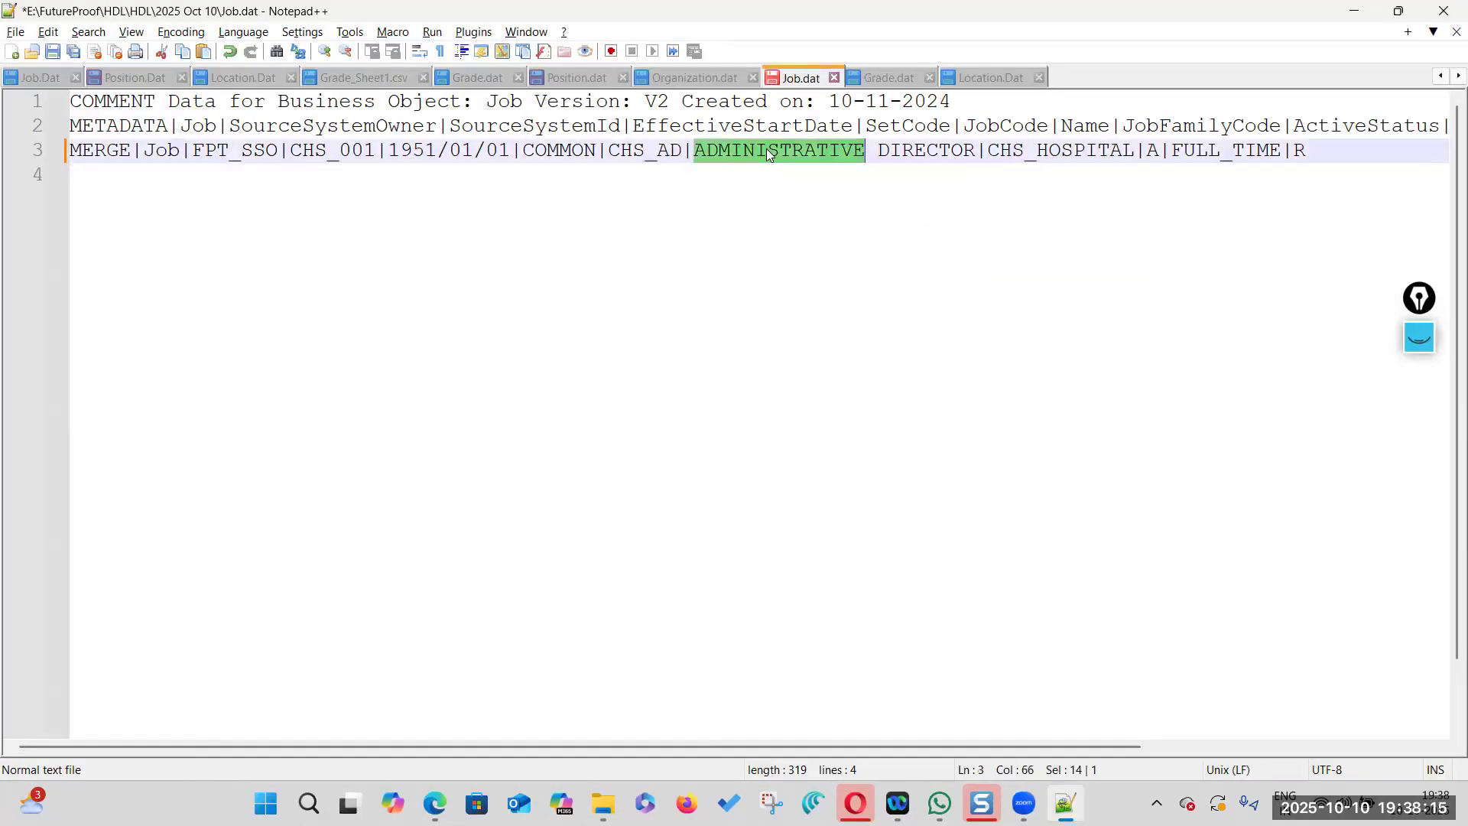
double_click(948, 152)
left_click_drag(692, 151, 968, 160)
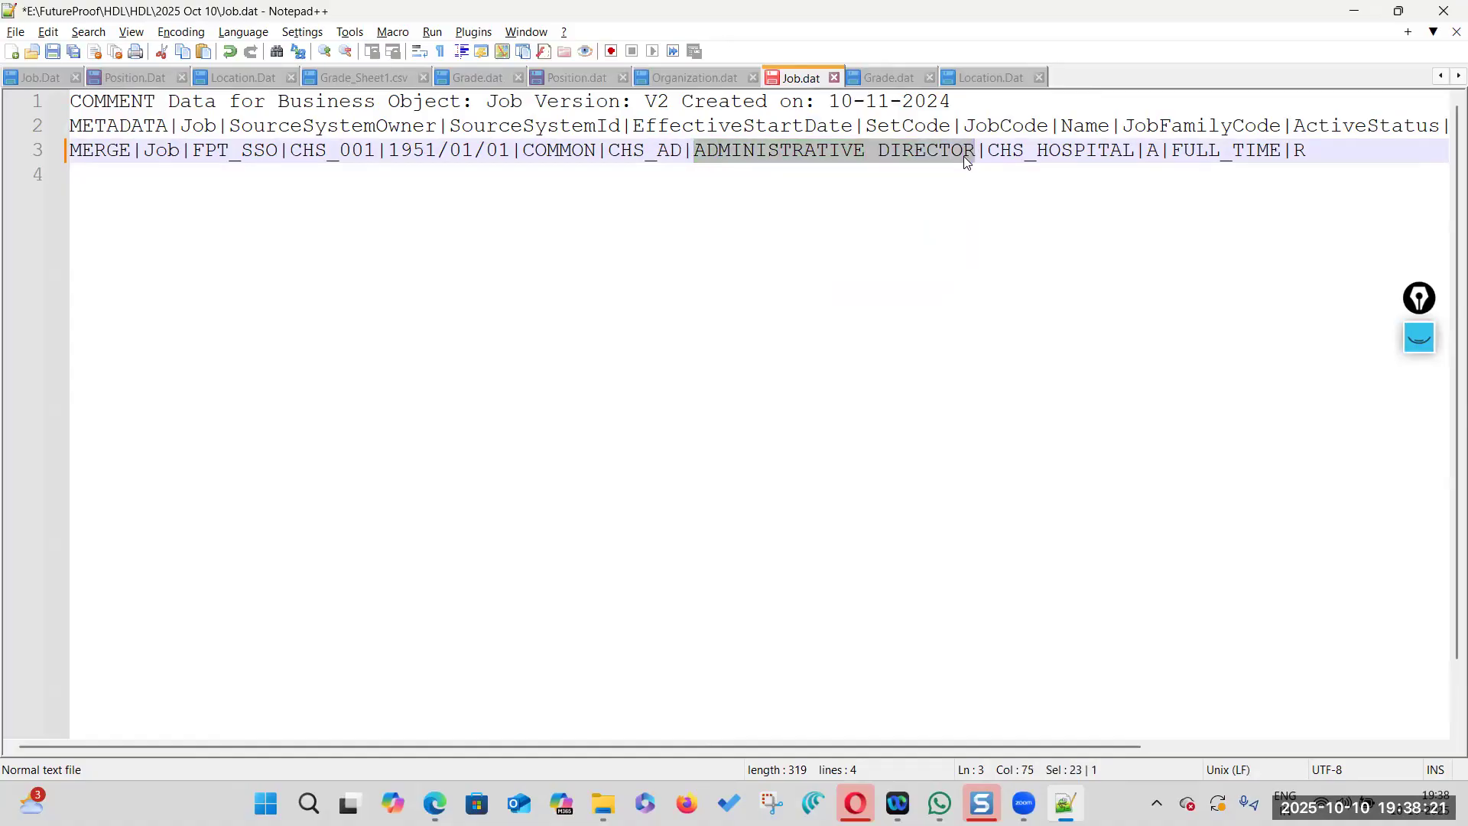
key("ctrl+s")
double_click(1072, 151)
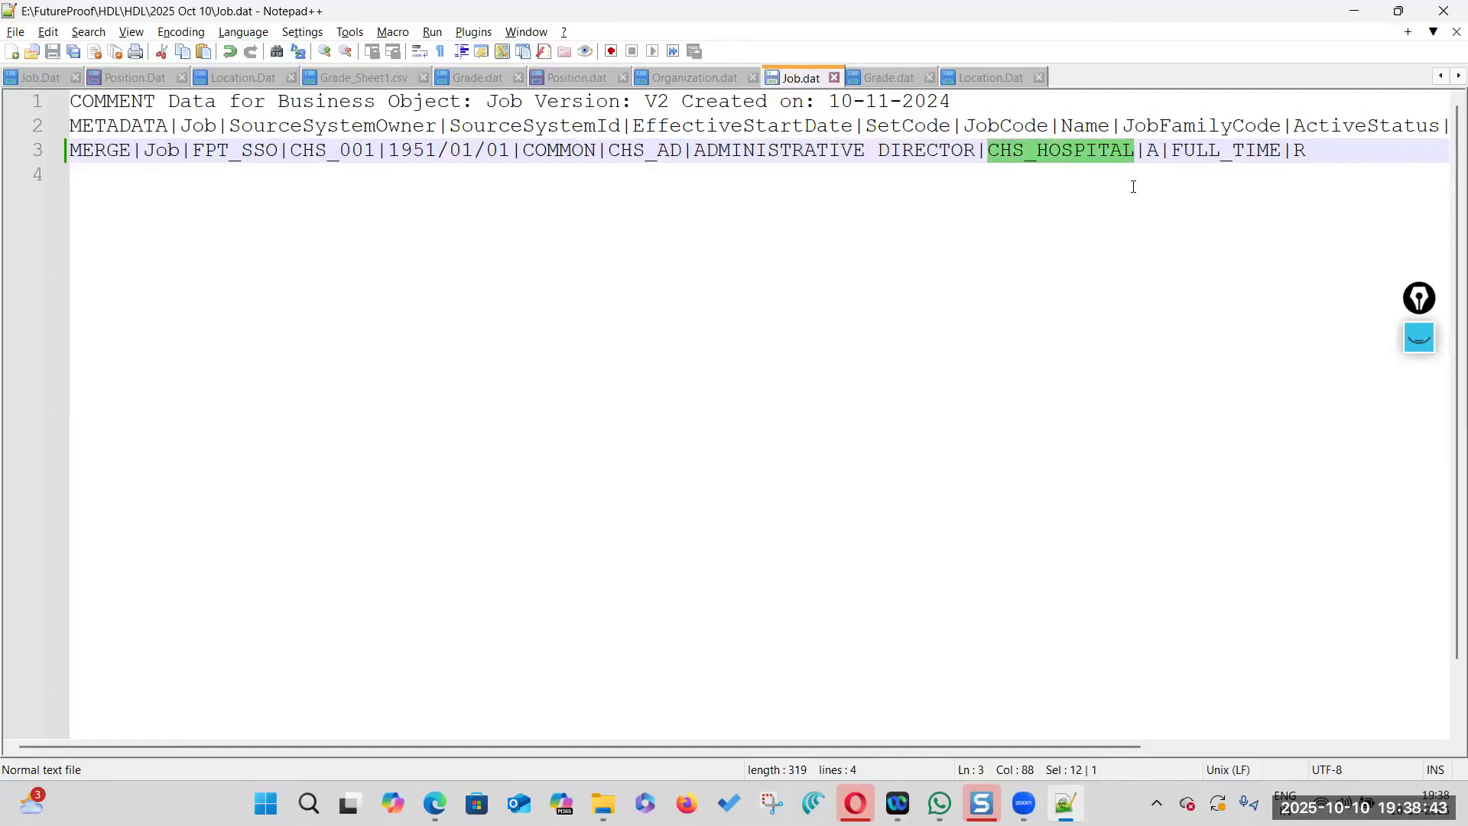
key("alt+Tab")
key("alt+Tab")
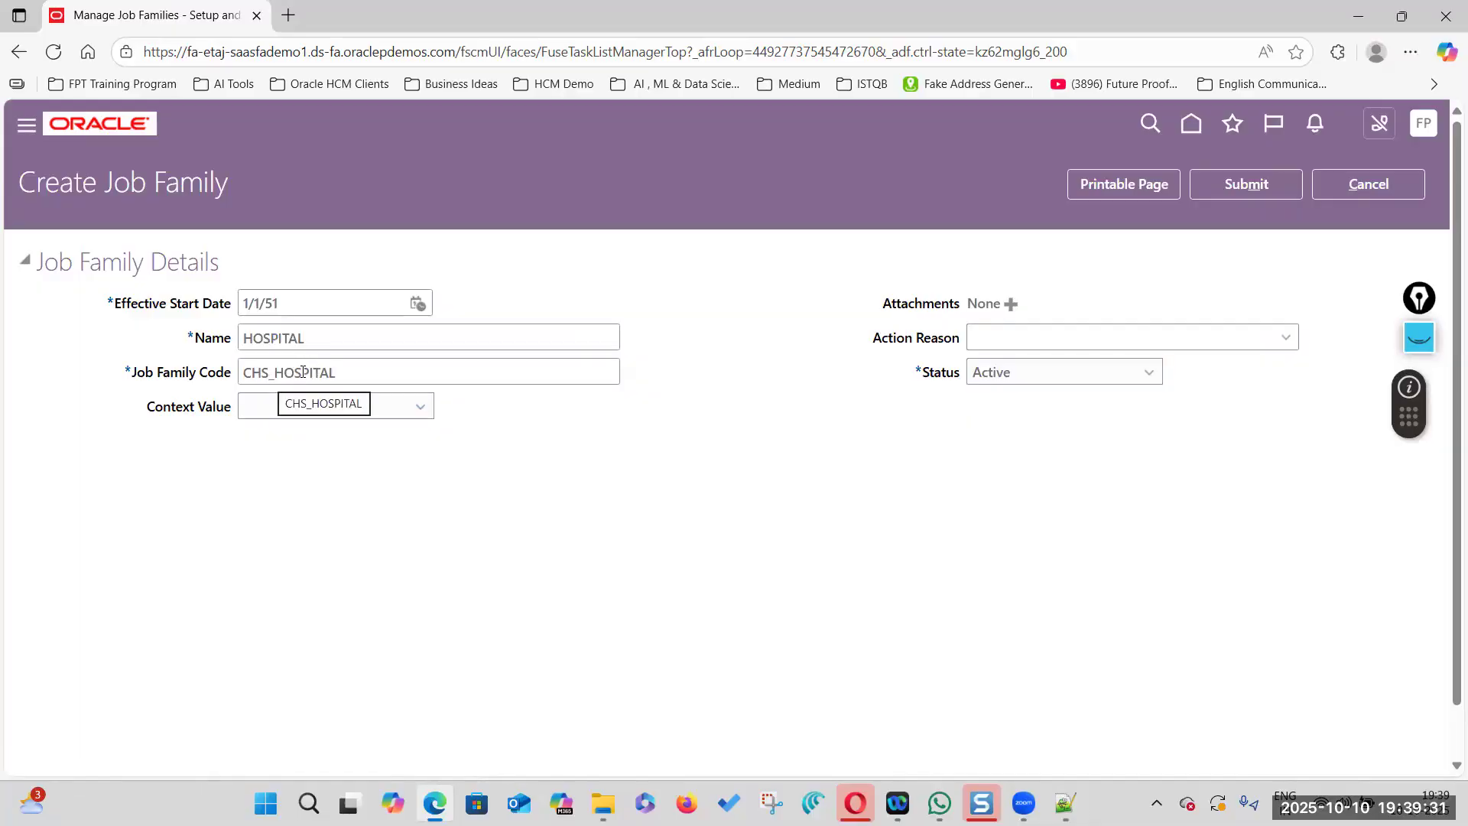
Submit the HOSPITAL job family (CHS_HOSPITAL), confirm the warning and dismiss the confirmation
left_click(1254, 185)
left_click(866, 462)
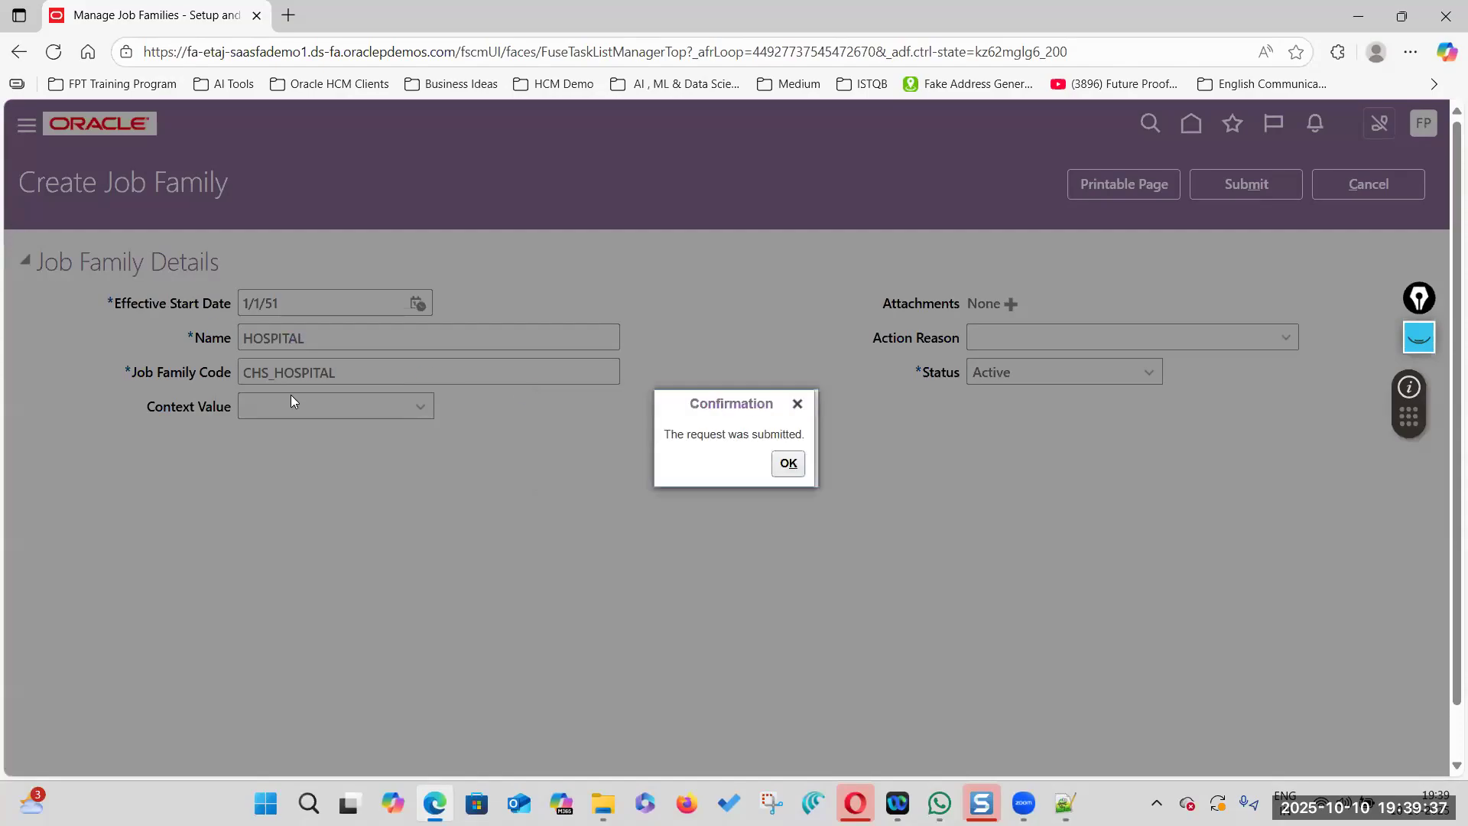
left_click(787, 463)
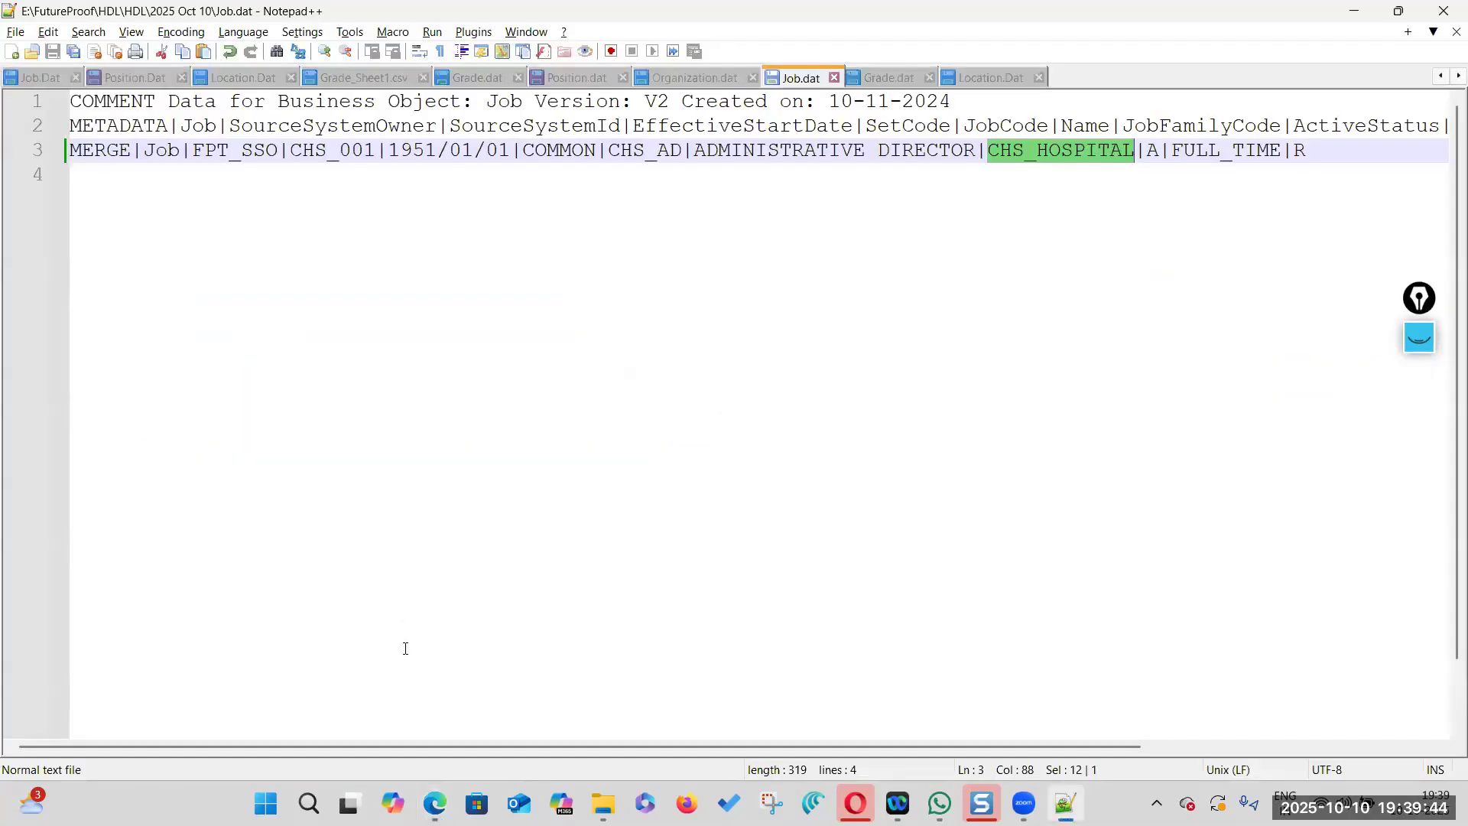
Check Job.dat's ADMINISTRATIVE DIRECTOR record and CHS_HOSPITAL family, then close the file
left_click(255, 150)
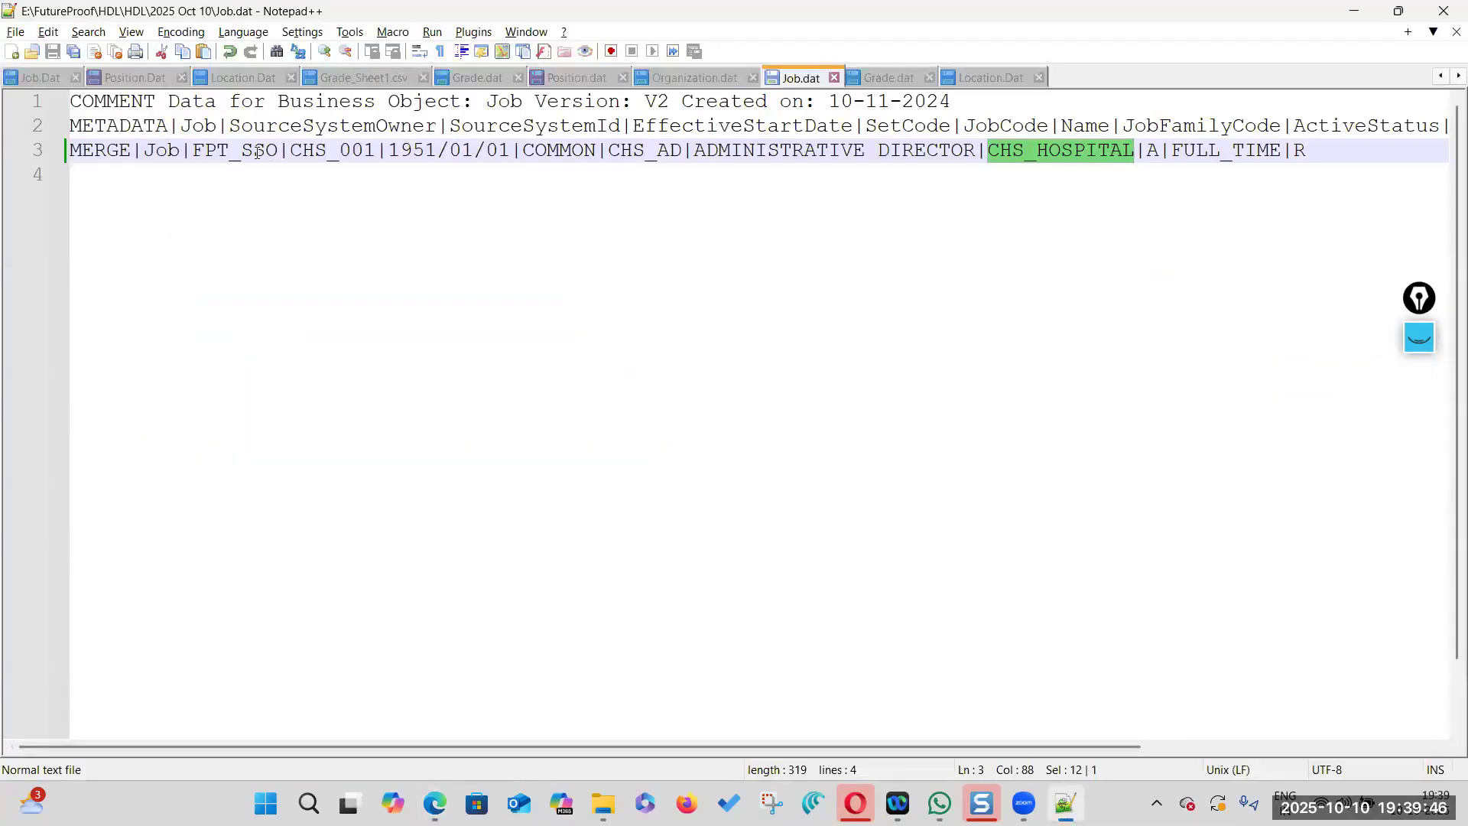
left_click(341, 150)
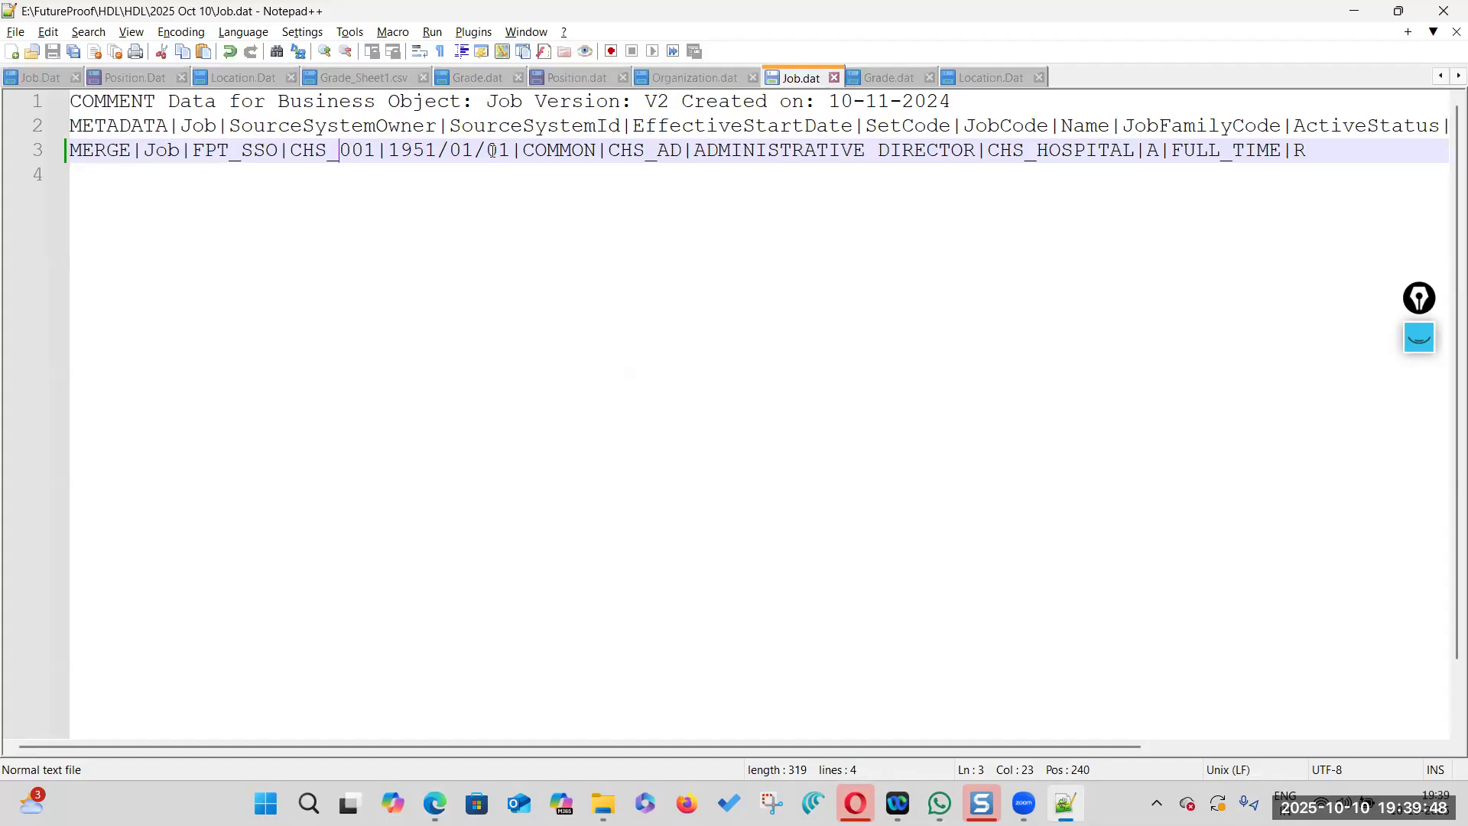
double_click(715, 149)
double_click(926, 150)
left_click(1021, 150)
double_click(1021, 150)
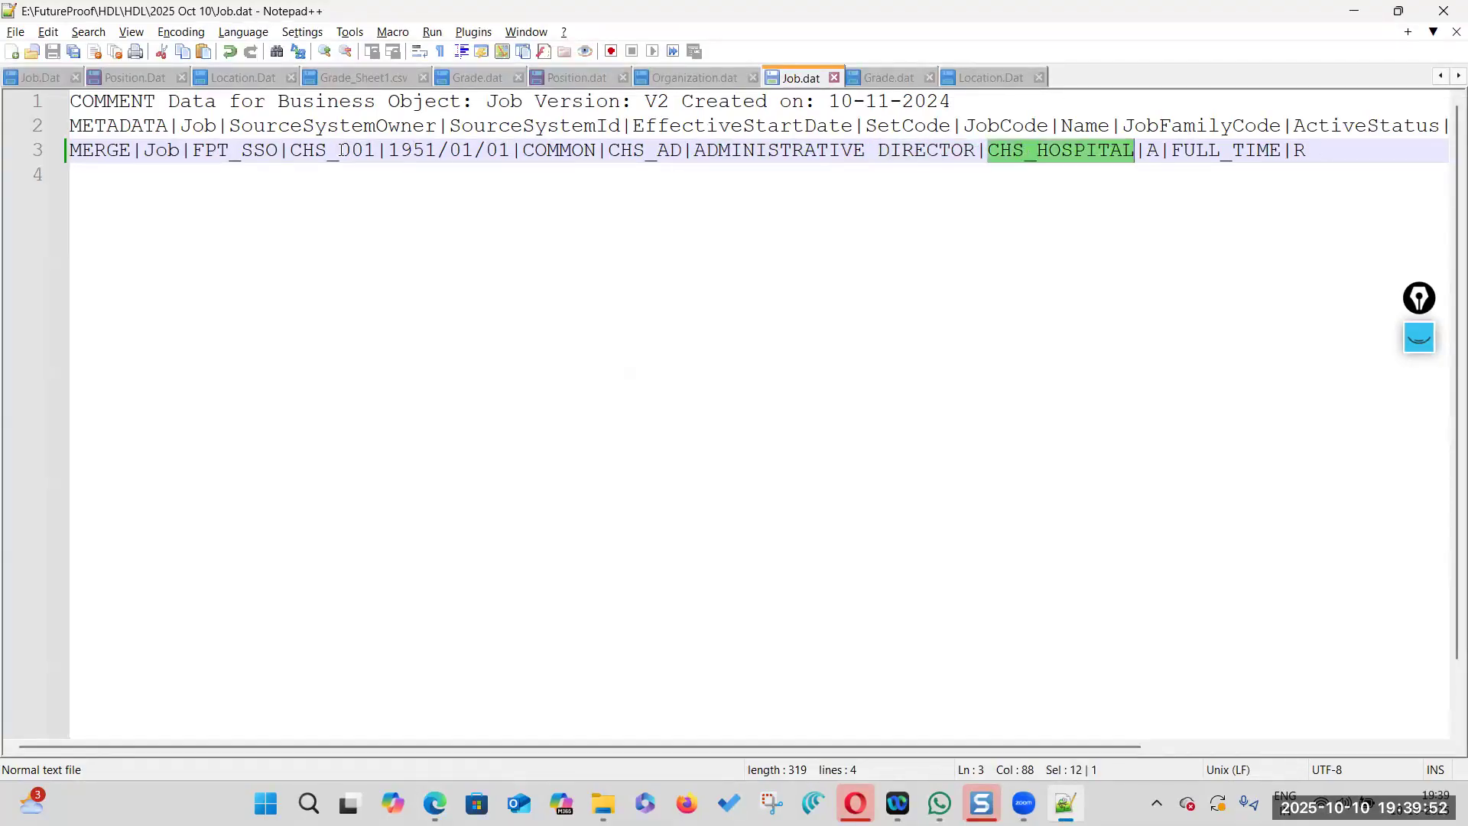
left_click(834, 77)
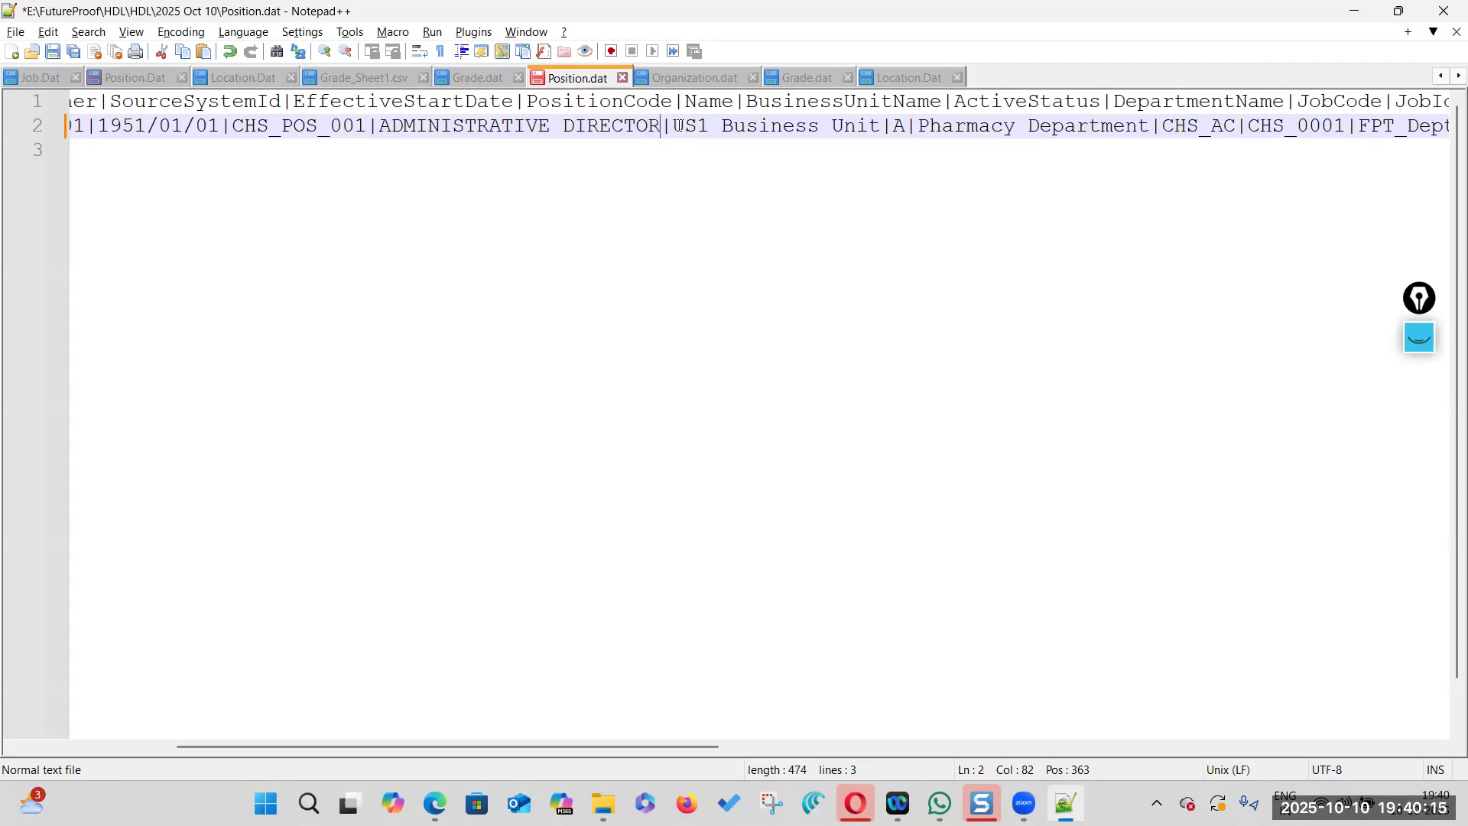
Review Position.dat's US1 Business Unit value and its ActiveStatus and DepartmentName columns
left_click_drag(674, 126, 882, 133)
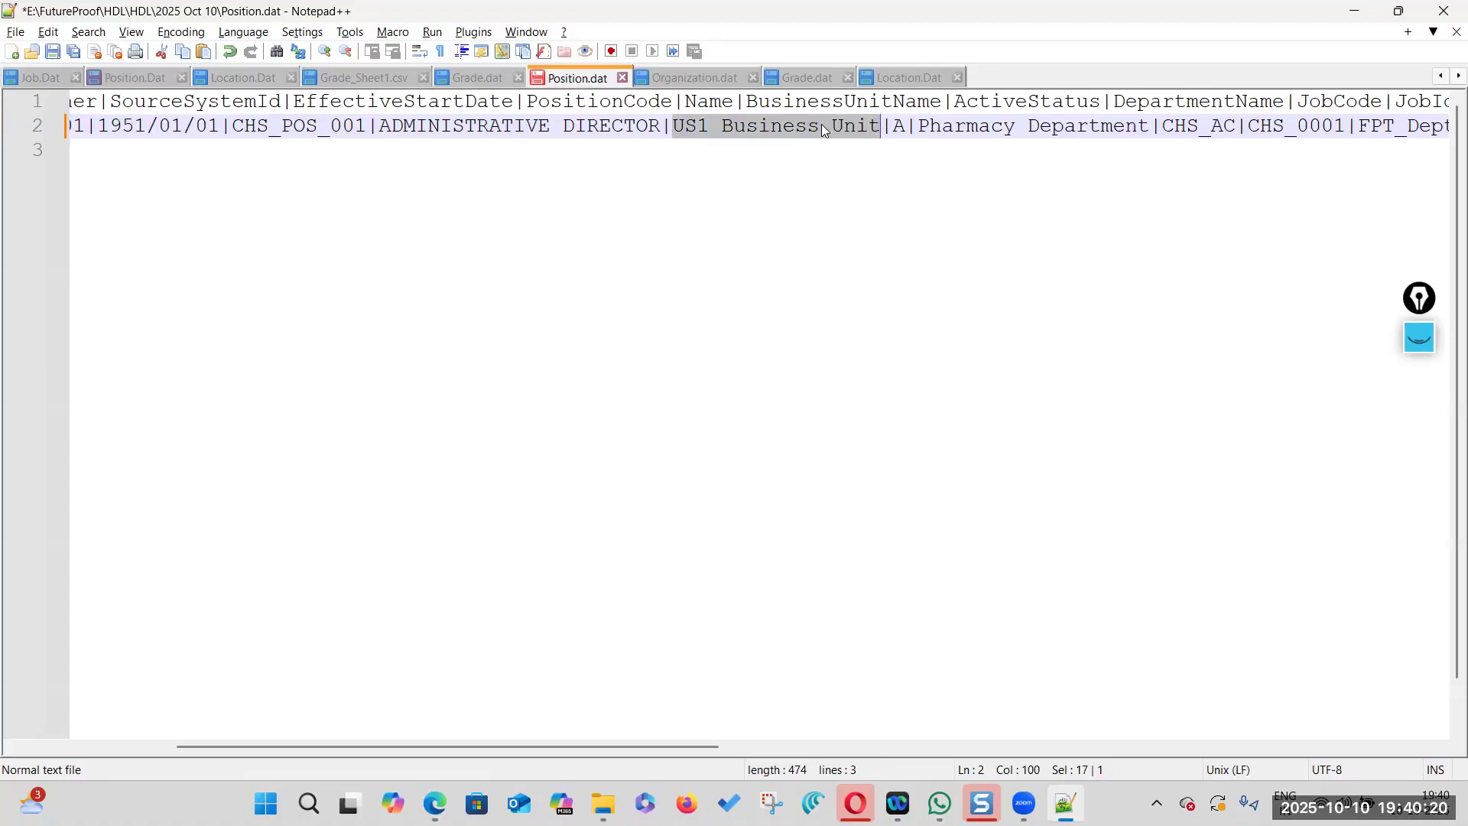
left_click(757, 125)
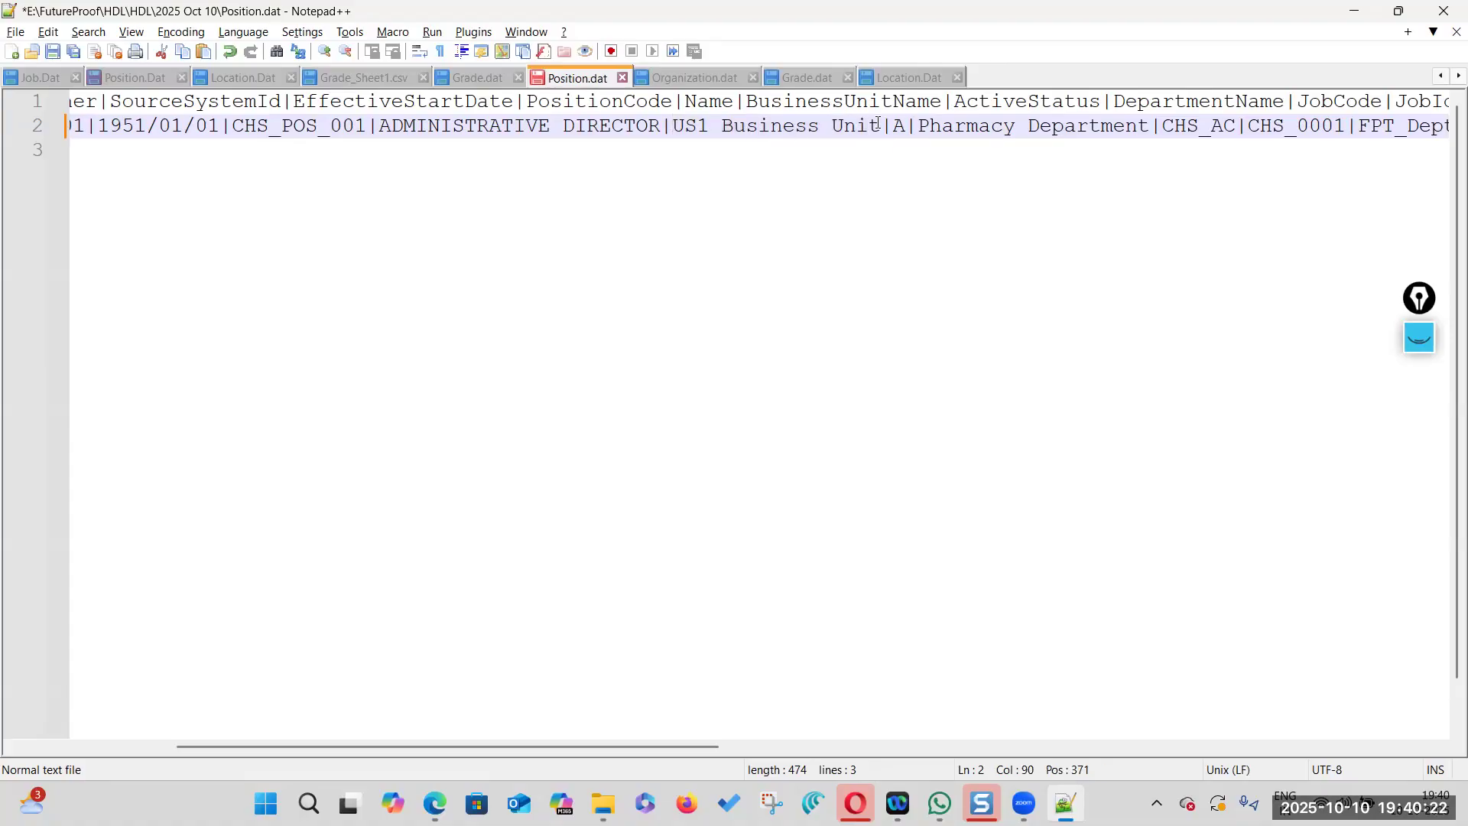
left_click_drag(886, 126, 678, 124)
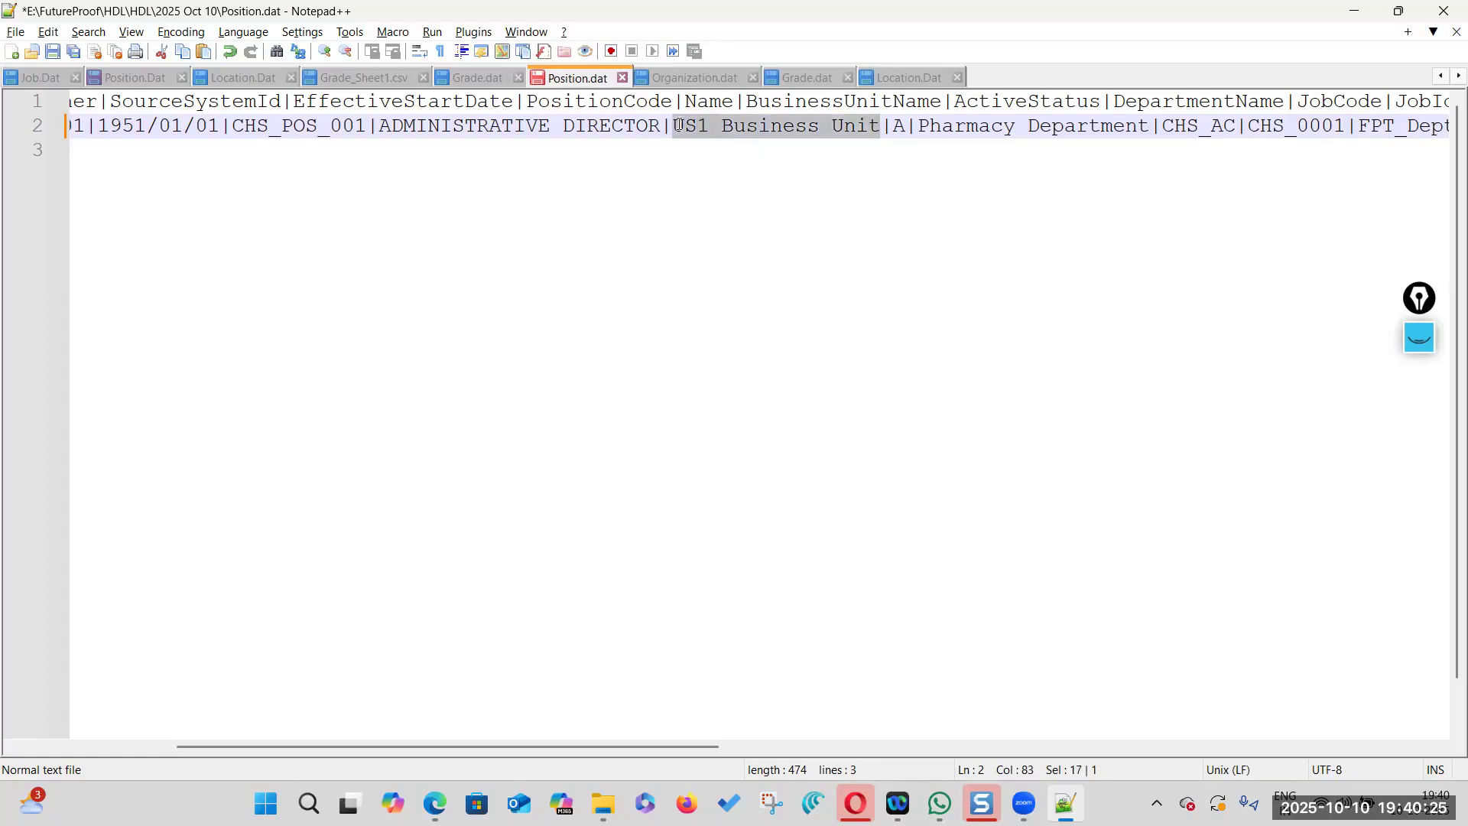
left_click(405, 125)
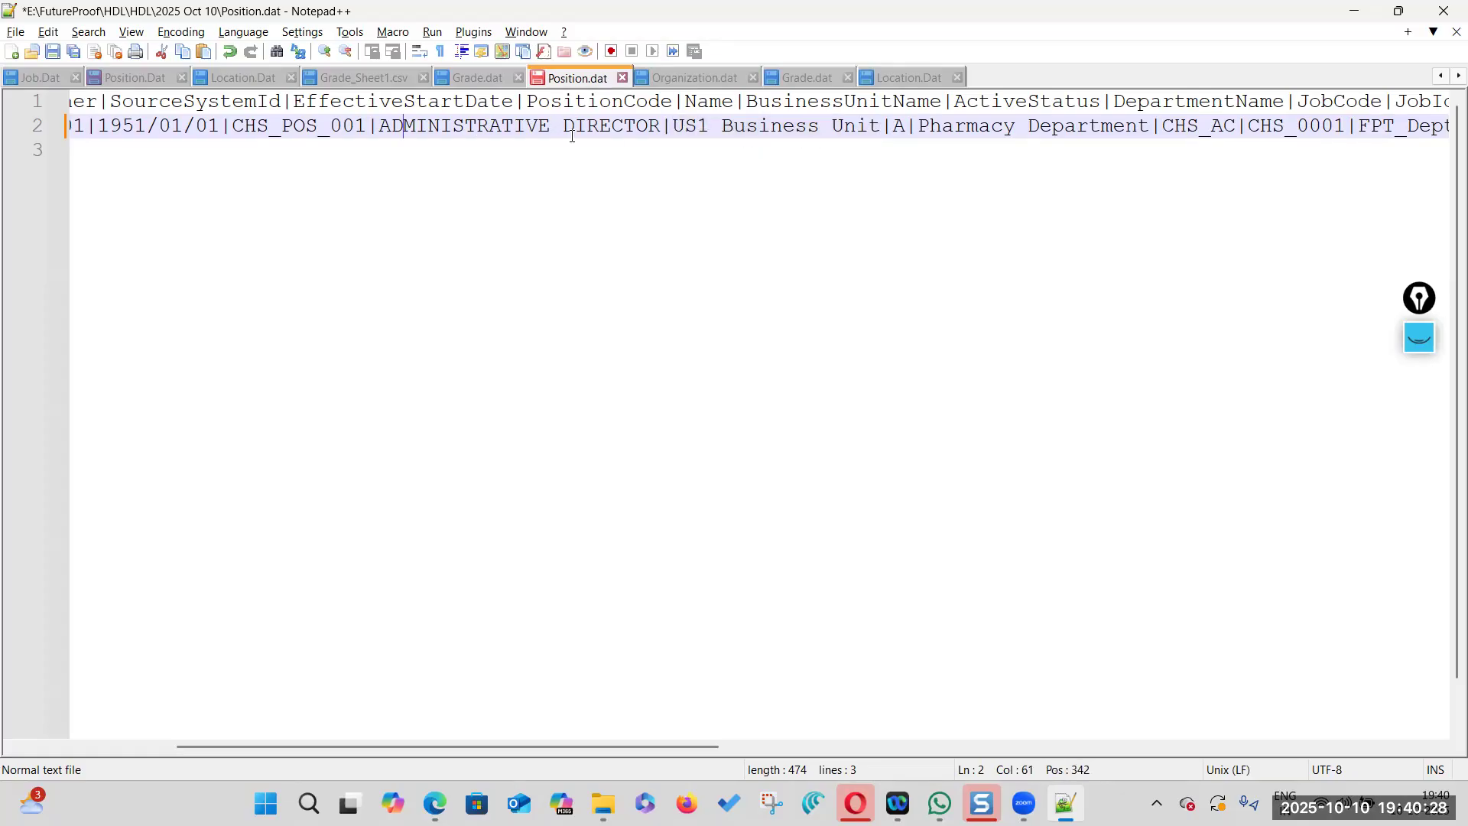
double_click(771, 126)
left_click(857, 124)
double_click(1013, 105)
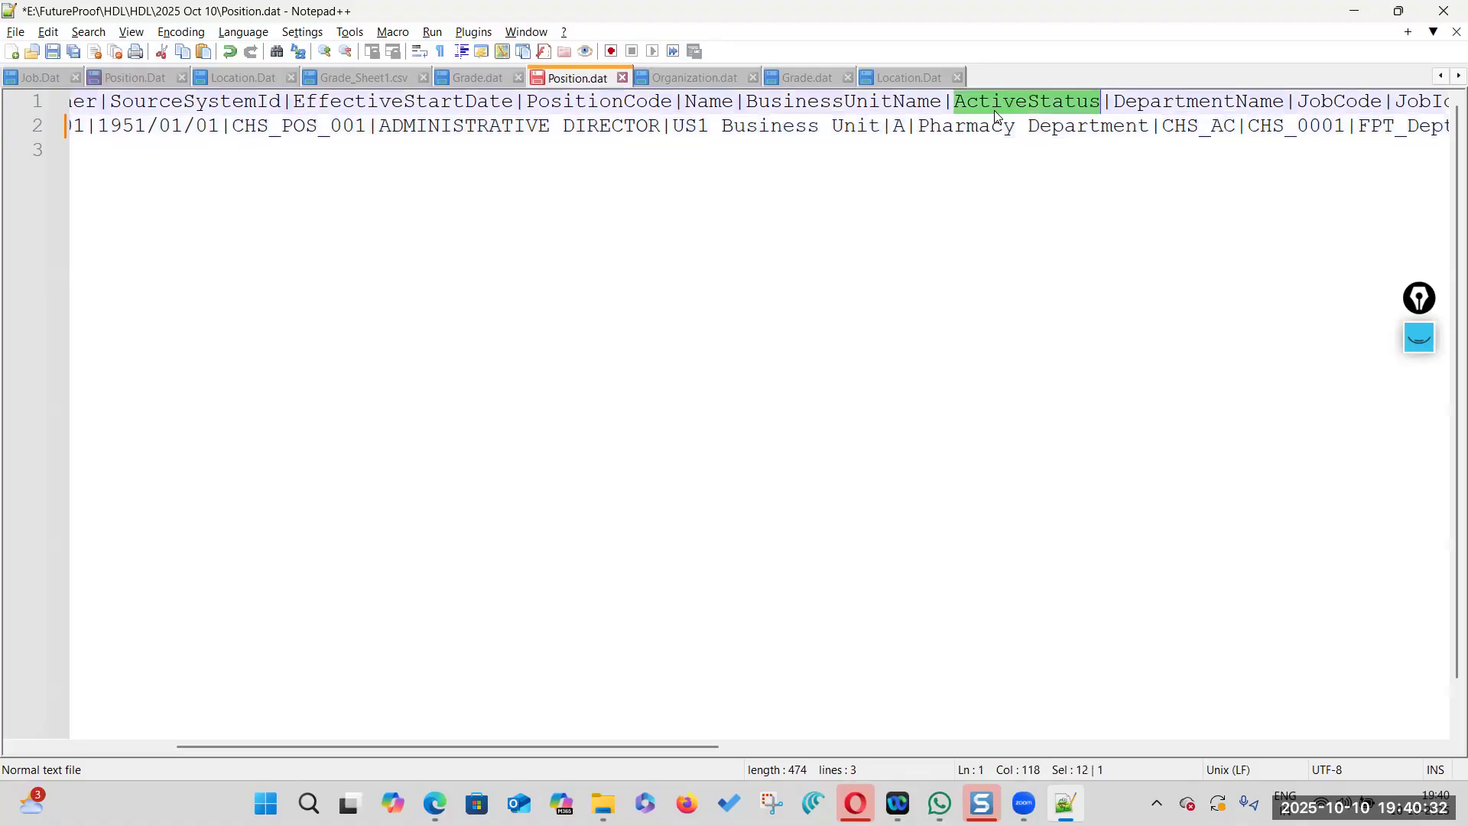
left_click(893, 126)
double_click(1230, 104)
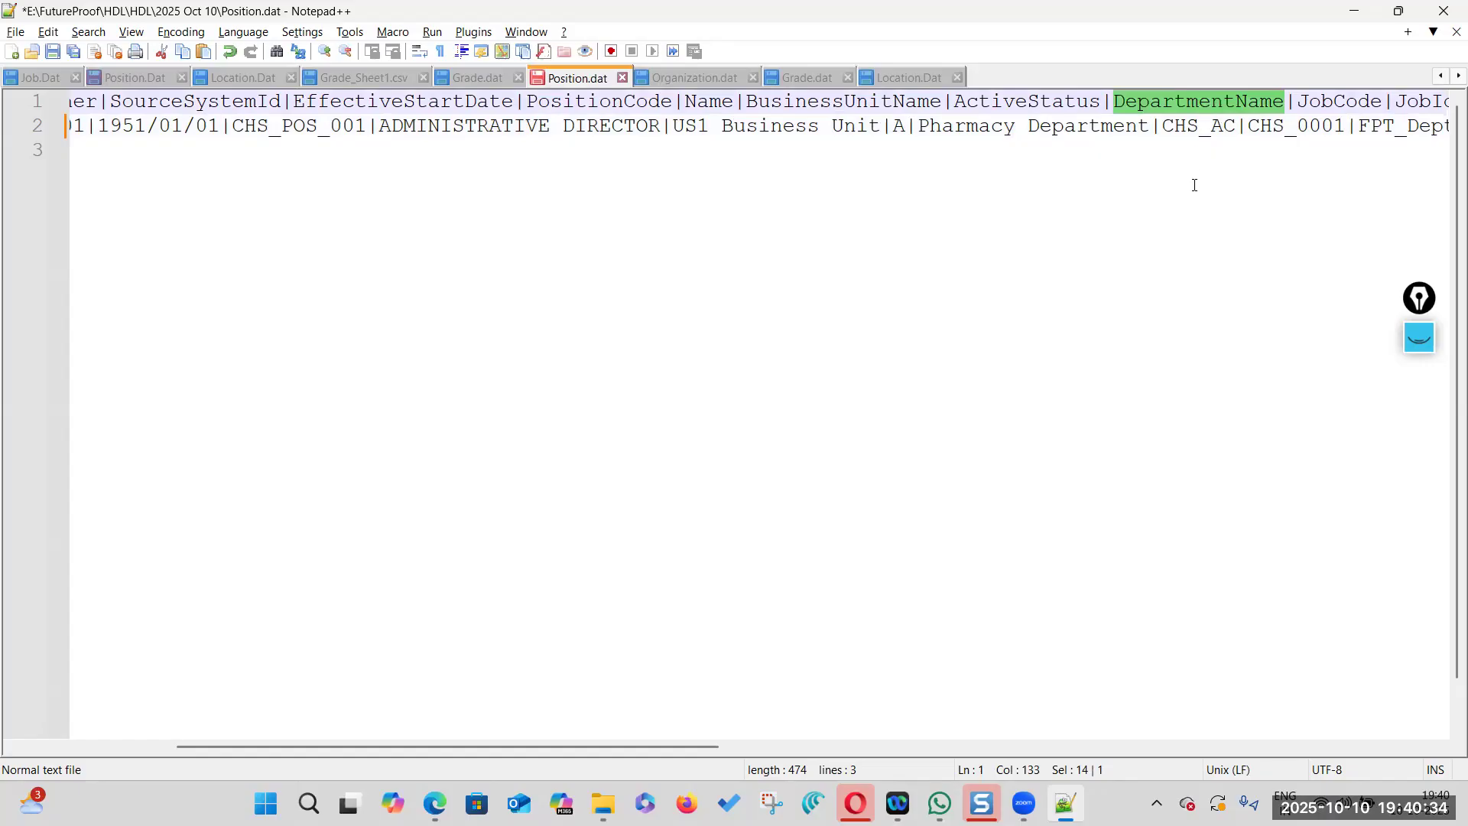
key("alt+Tab")
key("alt+Tab")
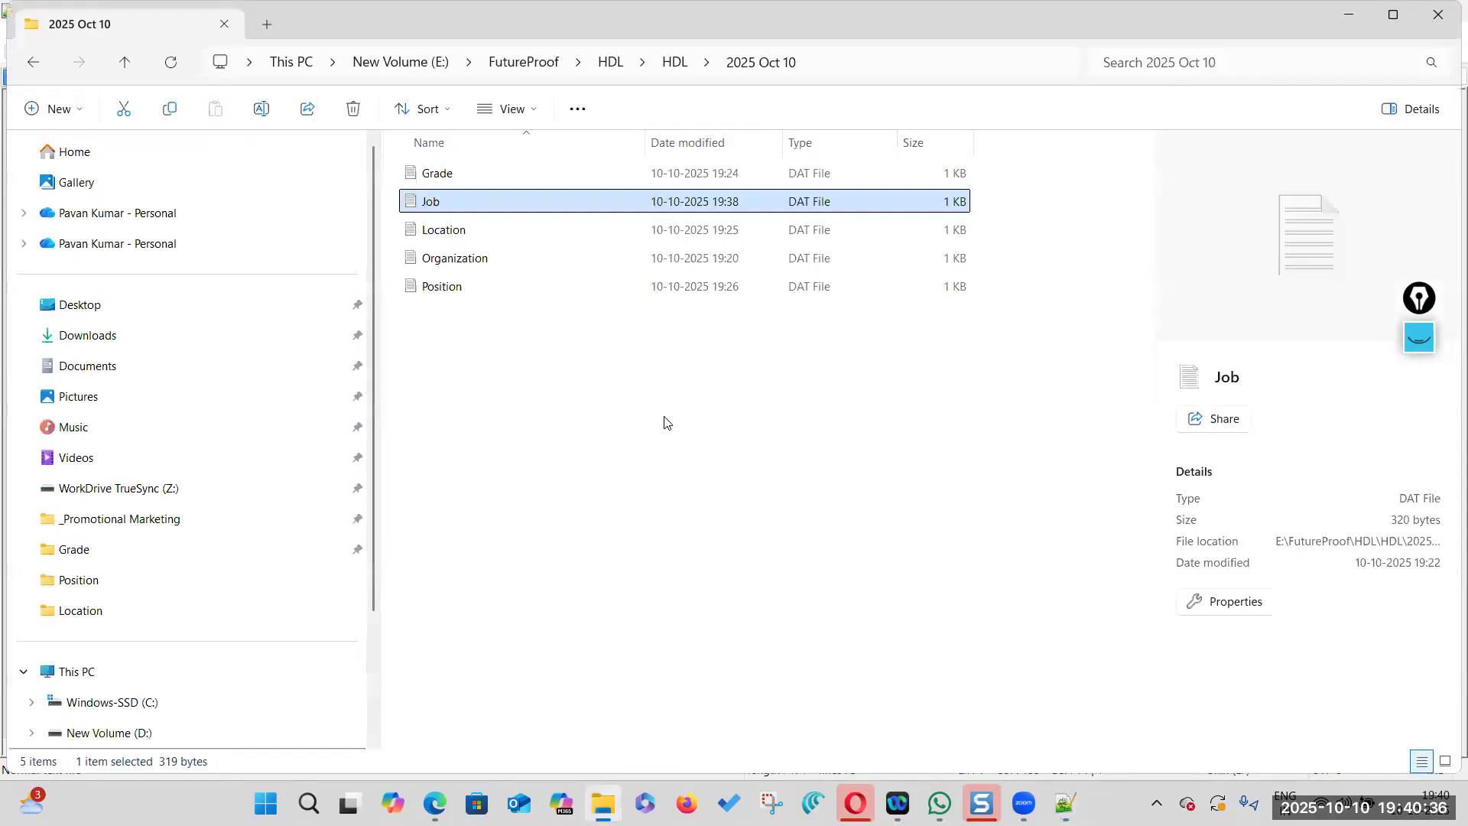
Open Organization.dat in Notepad++ using Edit with Notepad++
left_click(667, 423)
left_click(491, 262)
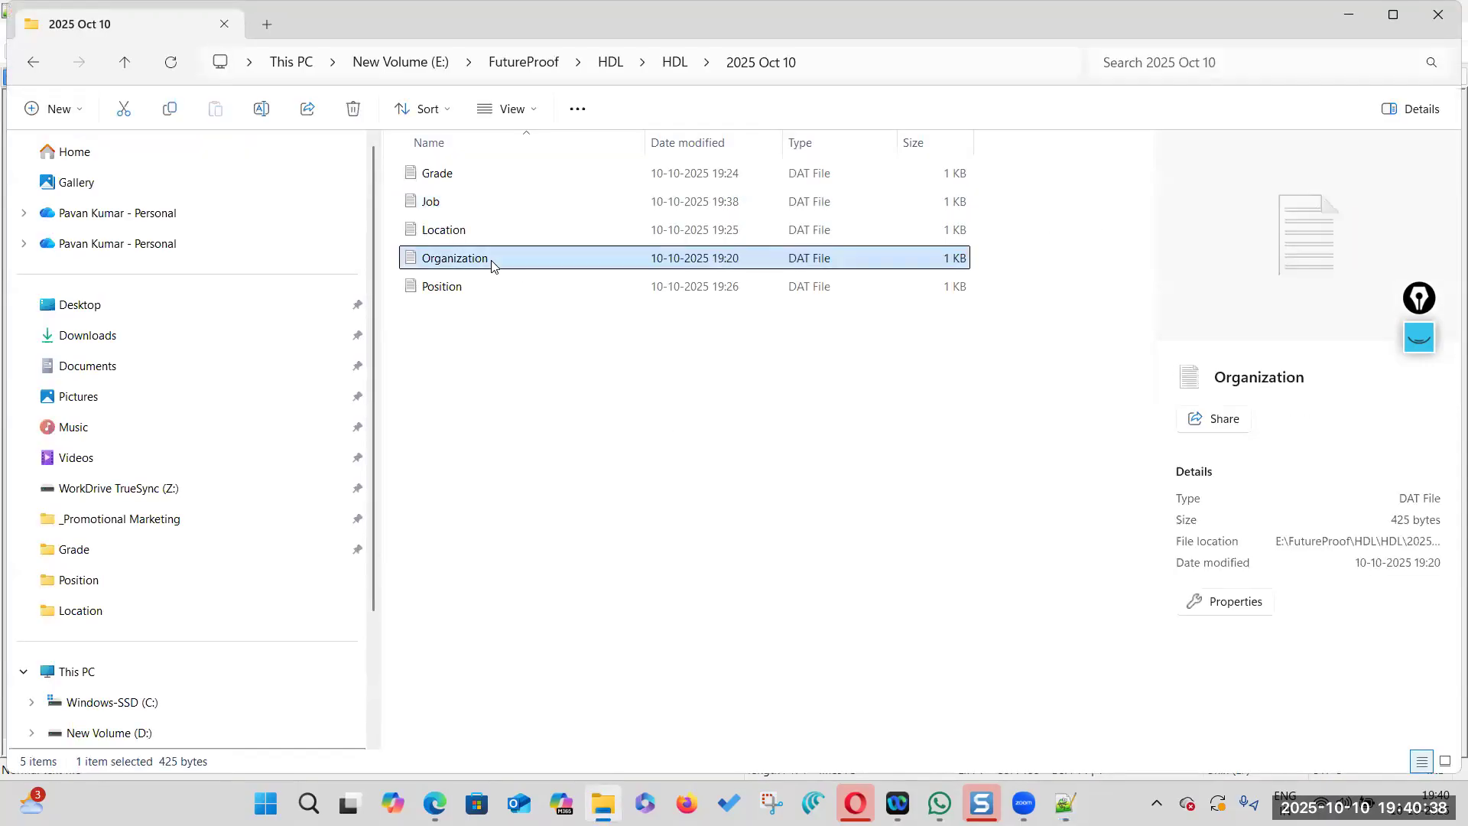
right_click(491, 263)
left_click(602, 606)
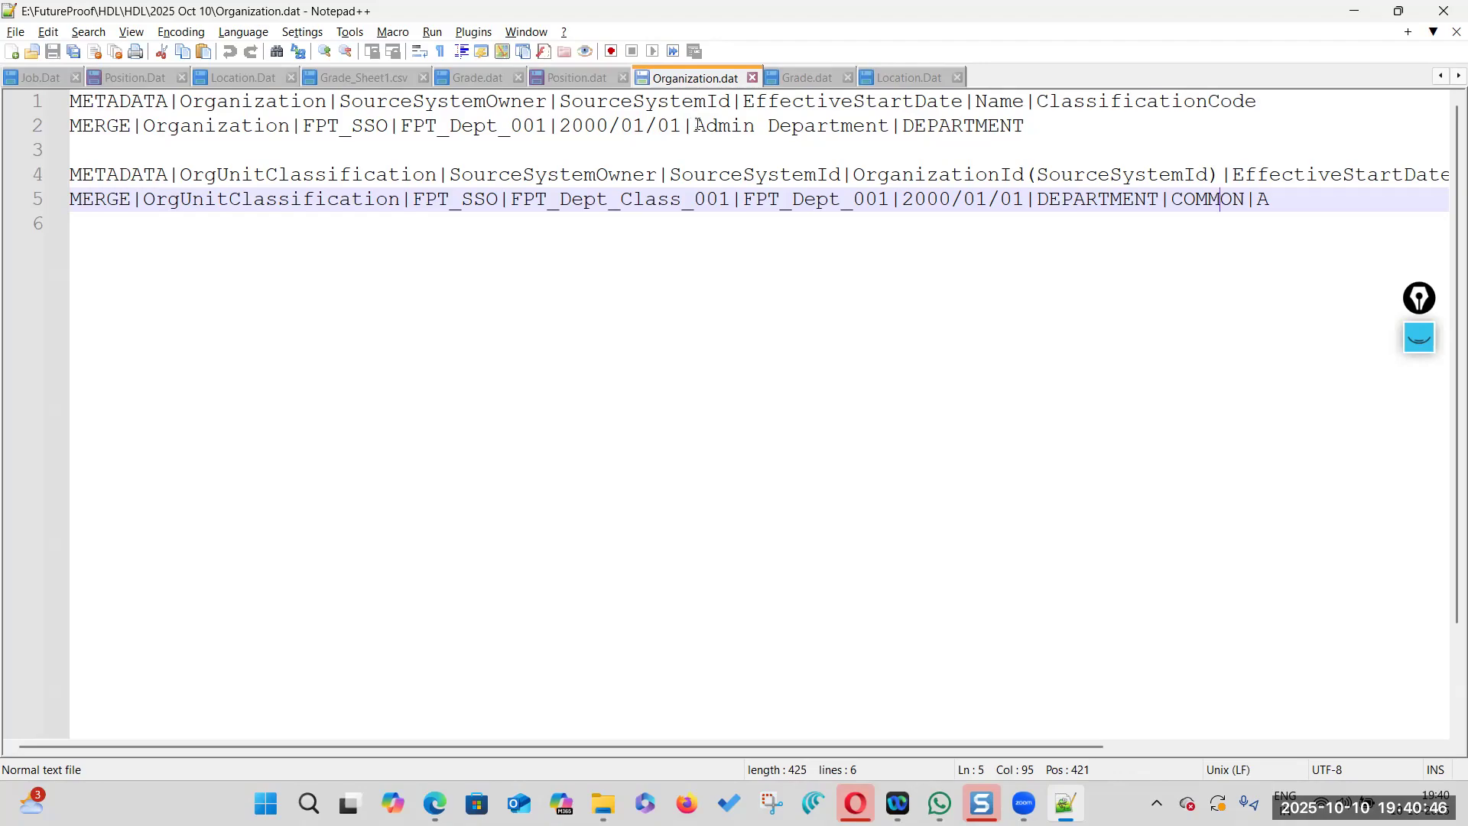
key("alt+Tab")
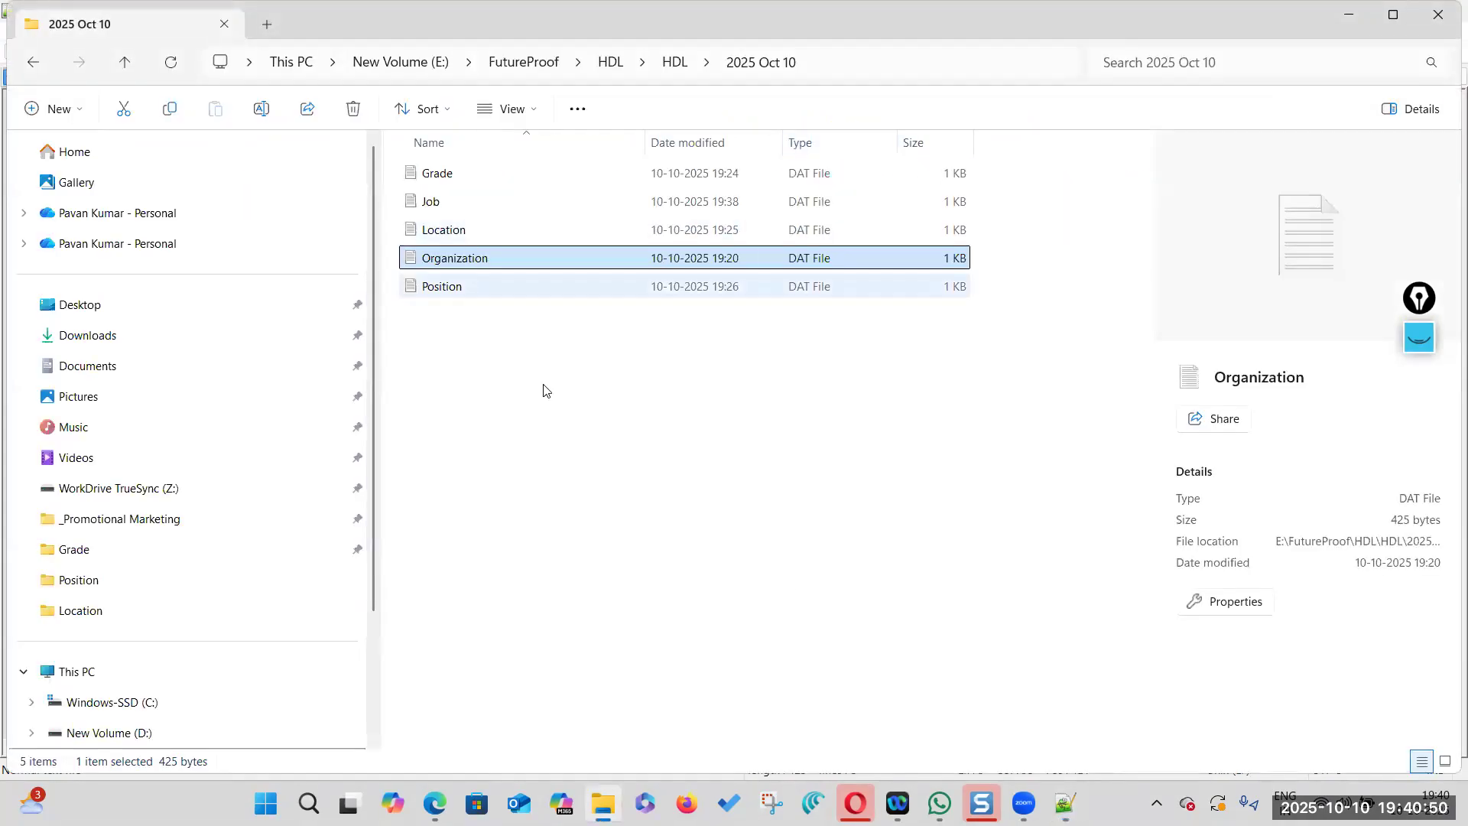
key("alt+Tab")
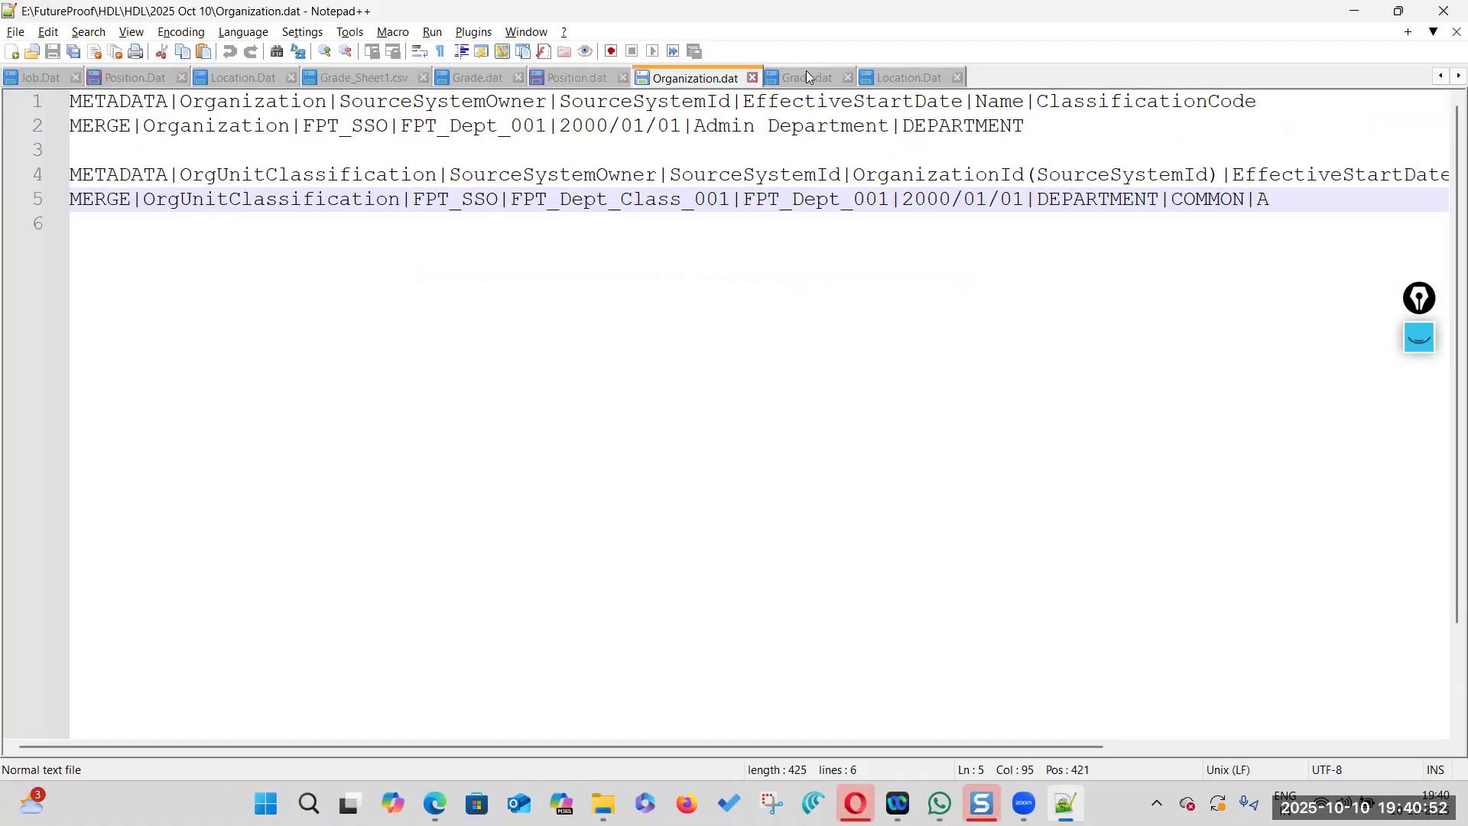
Select Pharmacy Department in Position.dat and copy Admin Department from Organization.dat
left_click(599, 80)
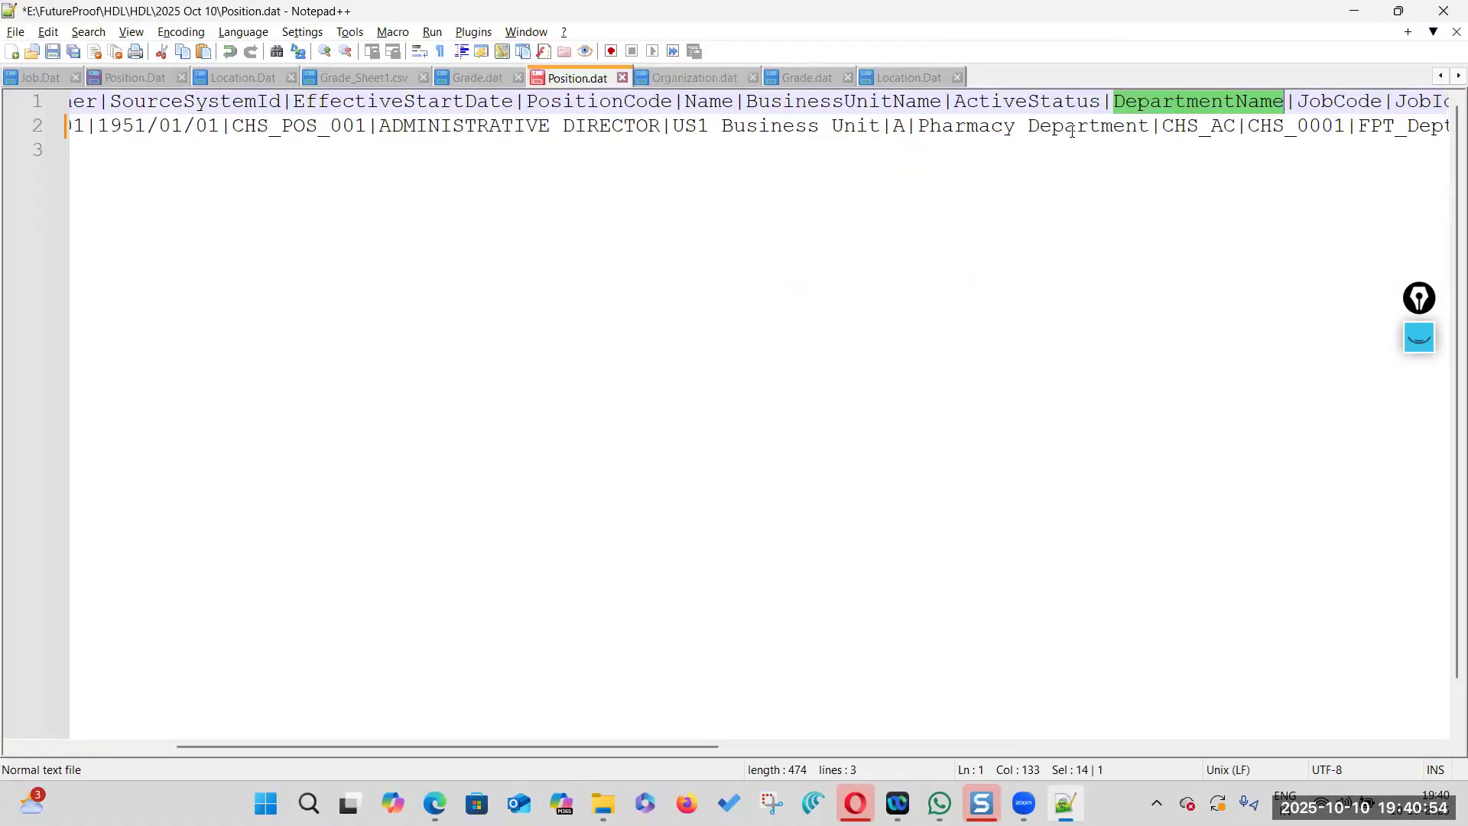
left_click_drag(1151, 124, 923, 124)
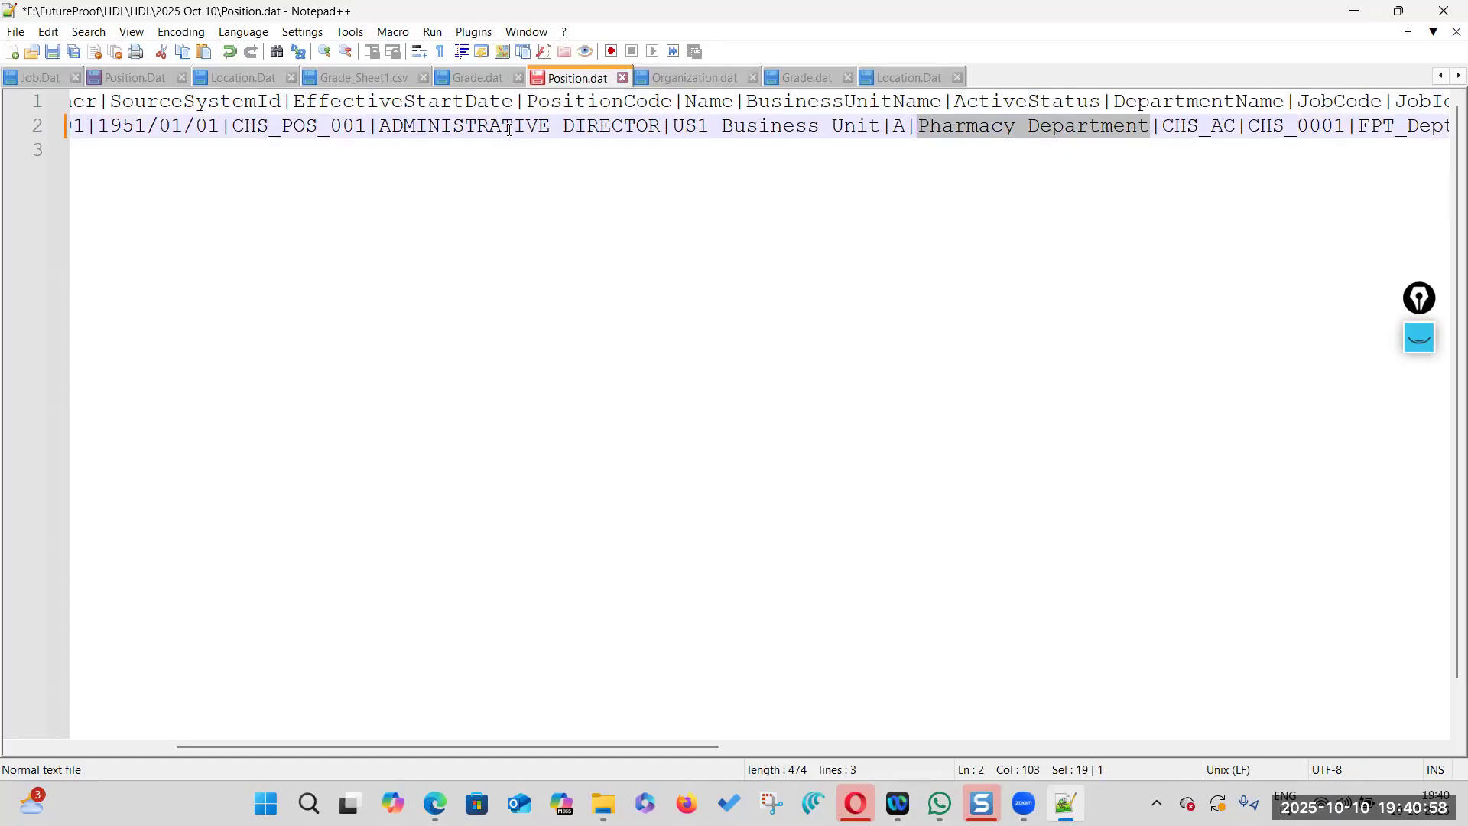
key("alt+Tab")
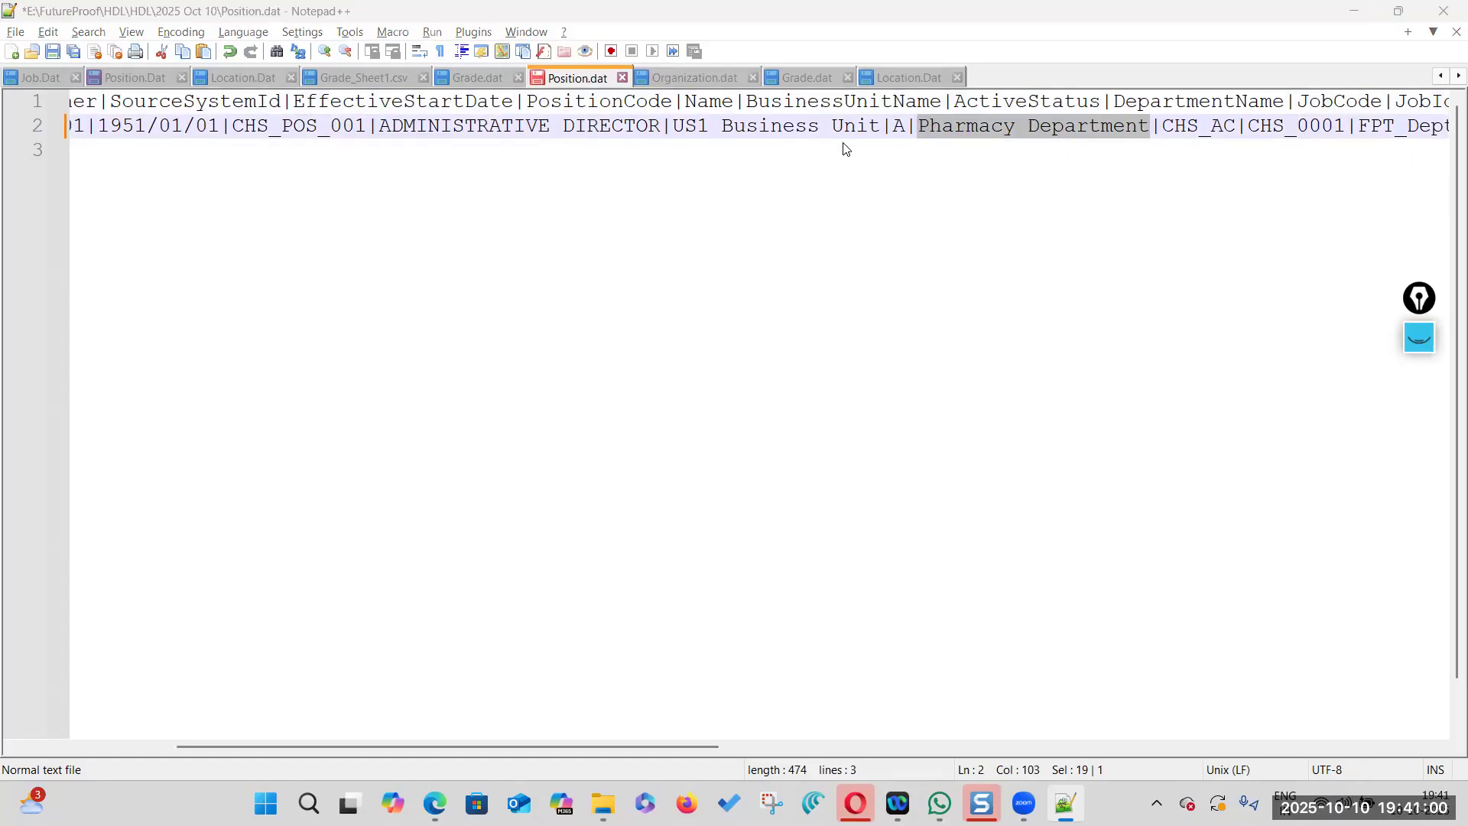
key("alt+Tab")
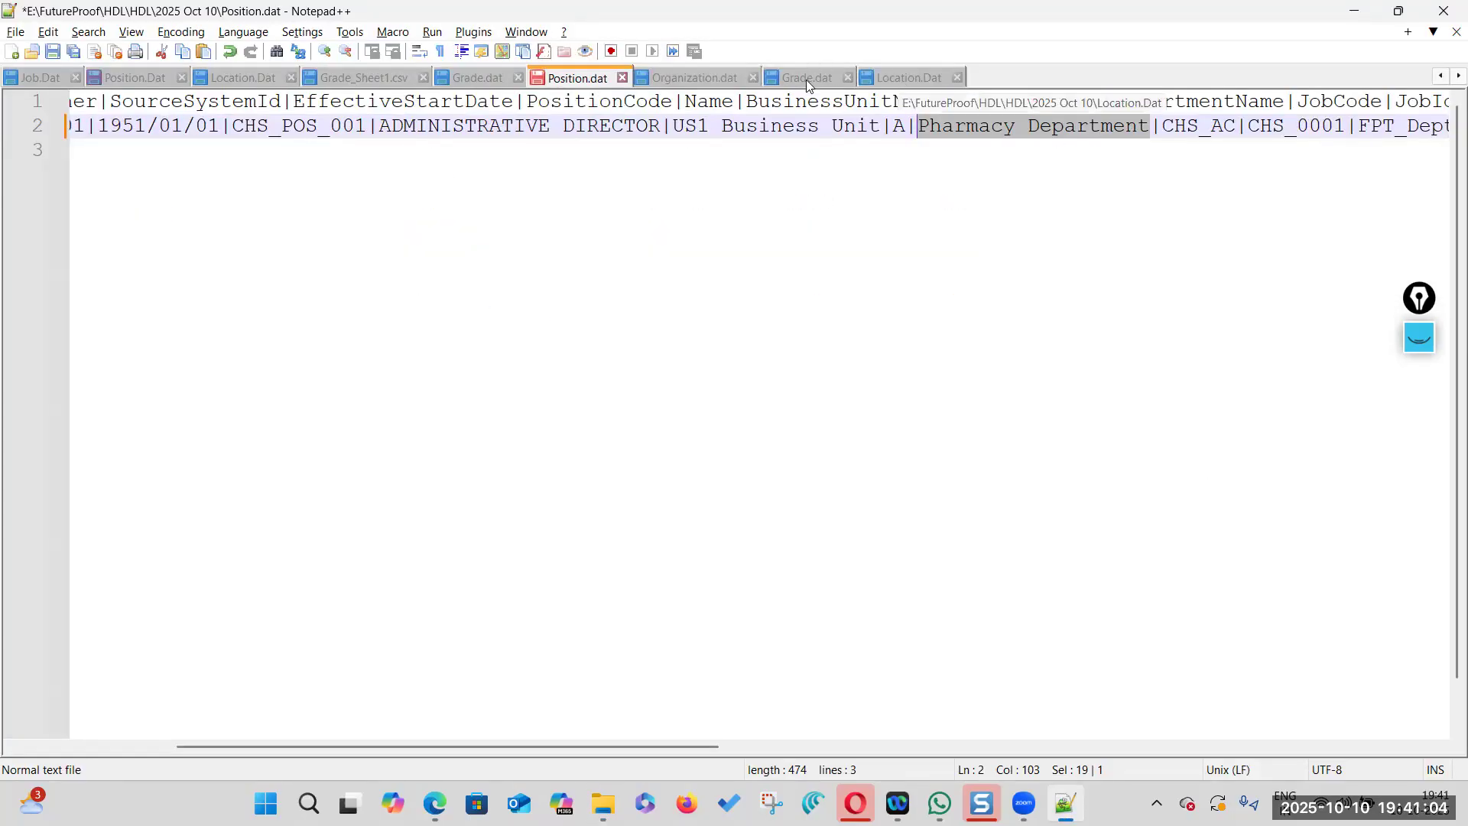
left_click(692, 78)
left_click_drag(695, 124, 889, 127)
key("ctrl+c")
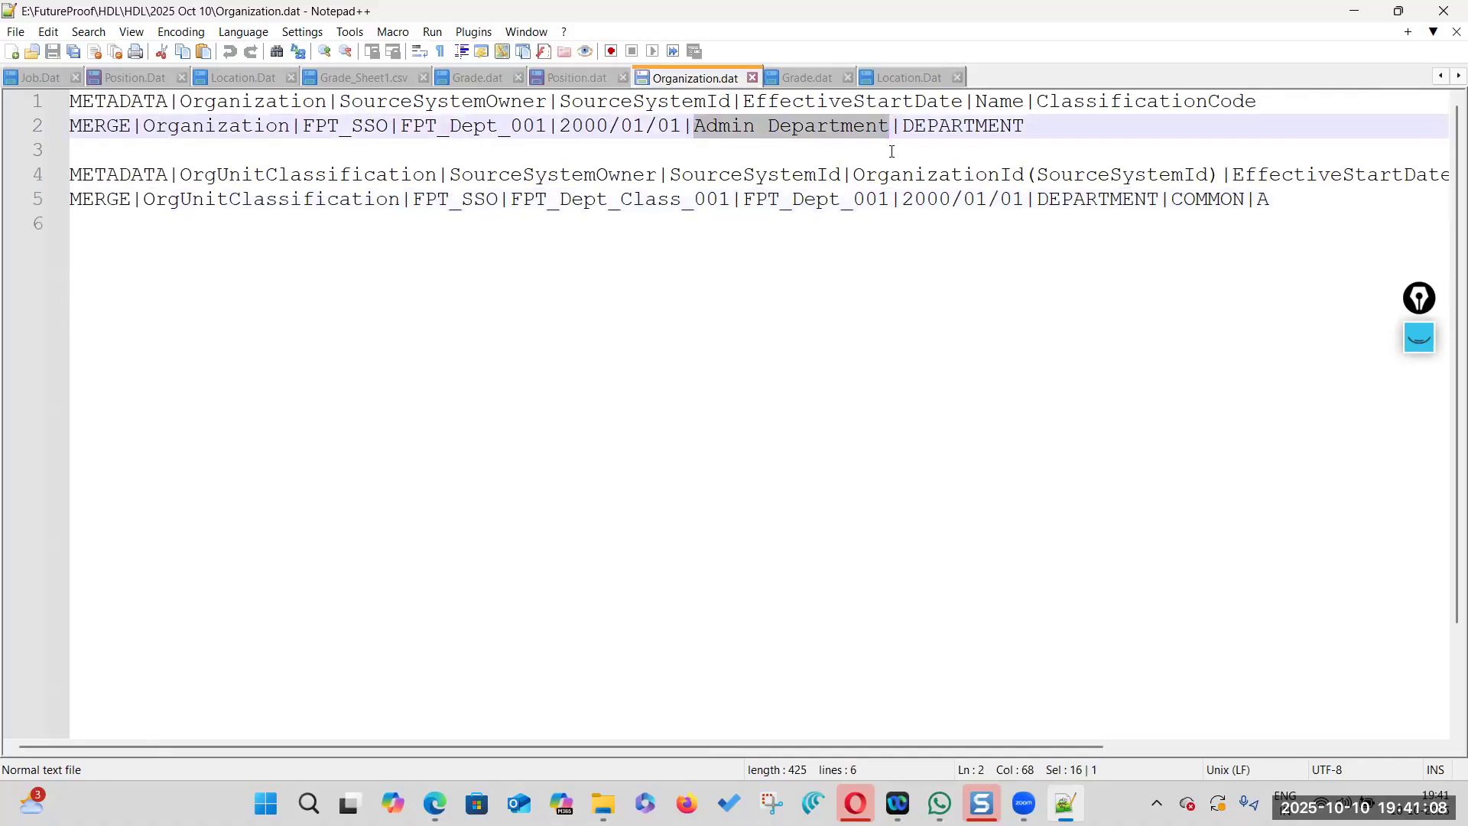
key("alt+Tab")
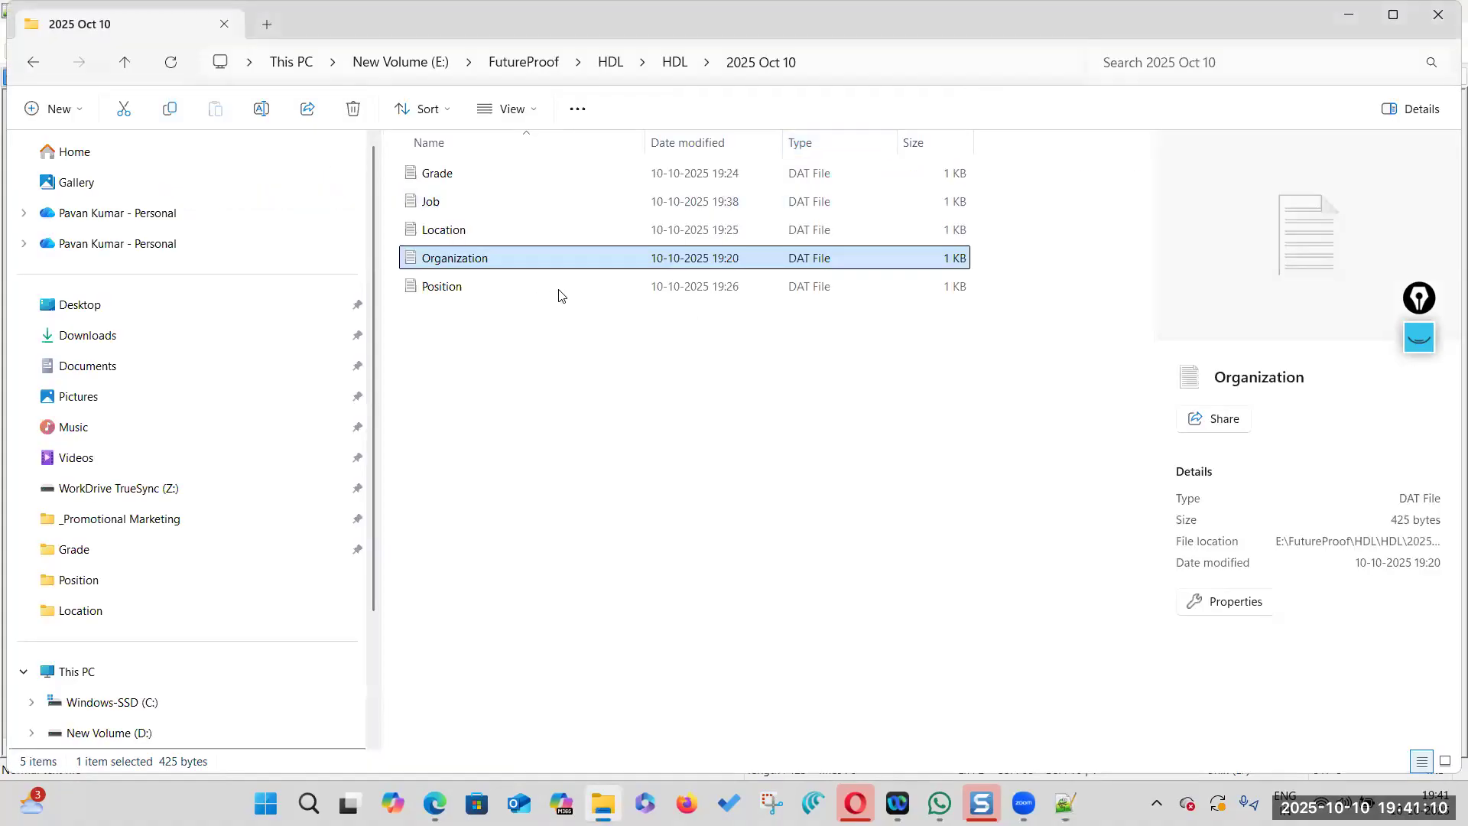
key("alt+Tab")
Paste Admin Department over Pharmacy Department in Position.dat and check the record line
left_click(585, 78)
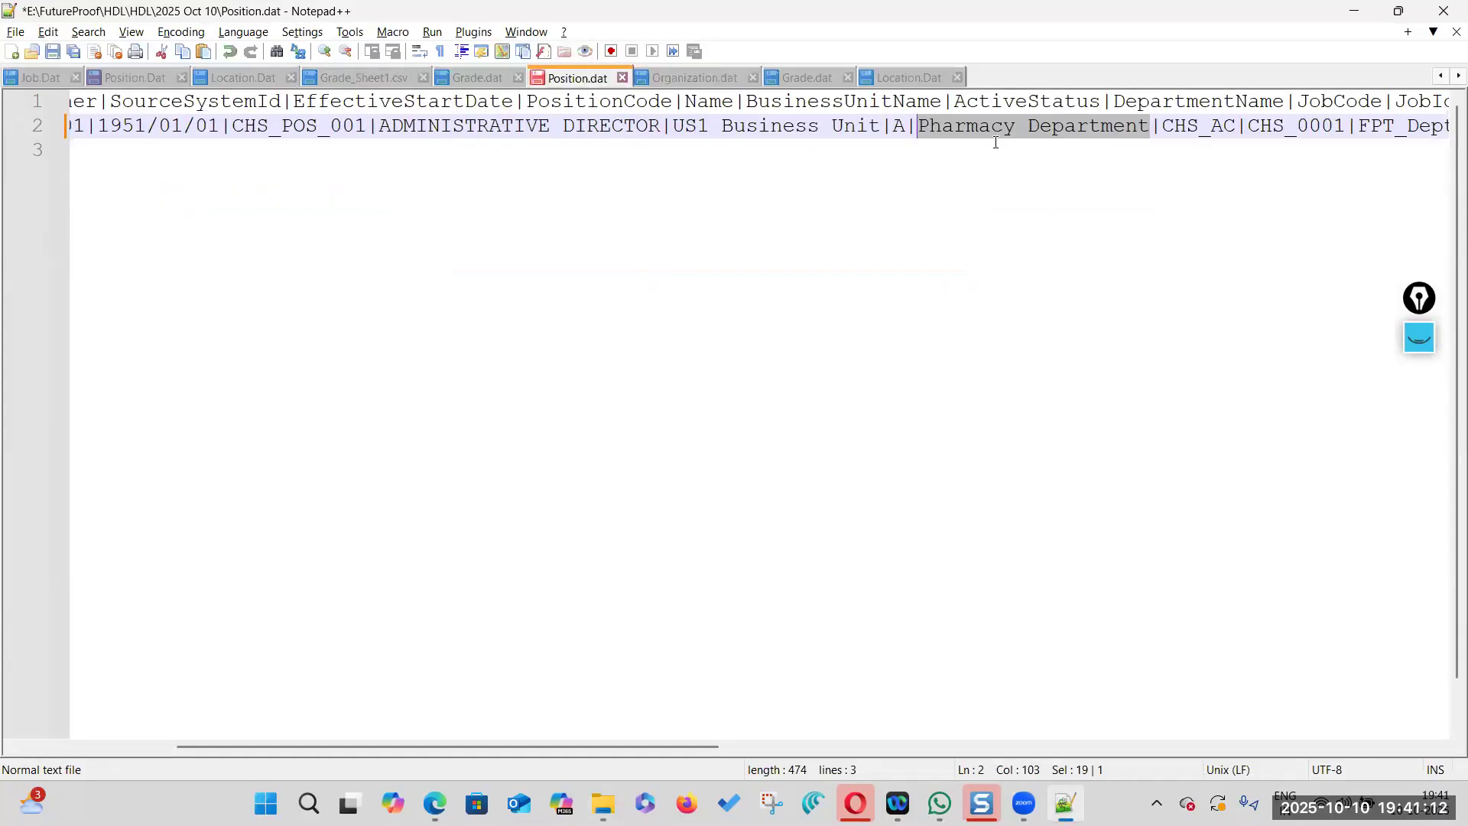
key("ctrl+v")
left_click(1052, 186)
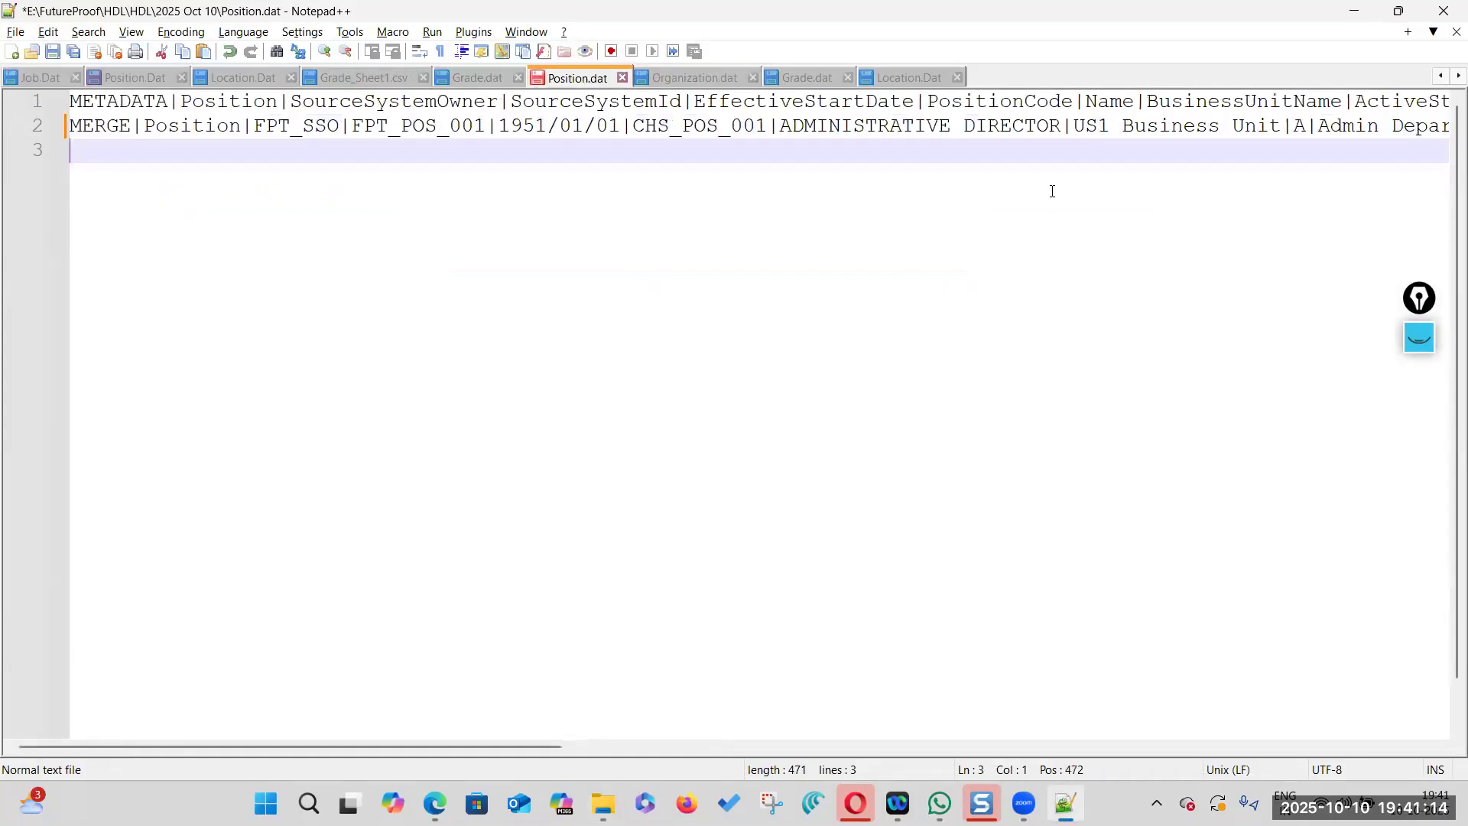
left_click_drag(483, 747, 733, 747)
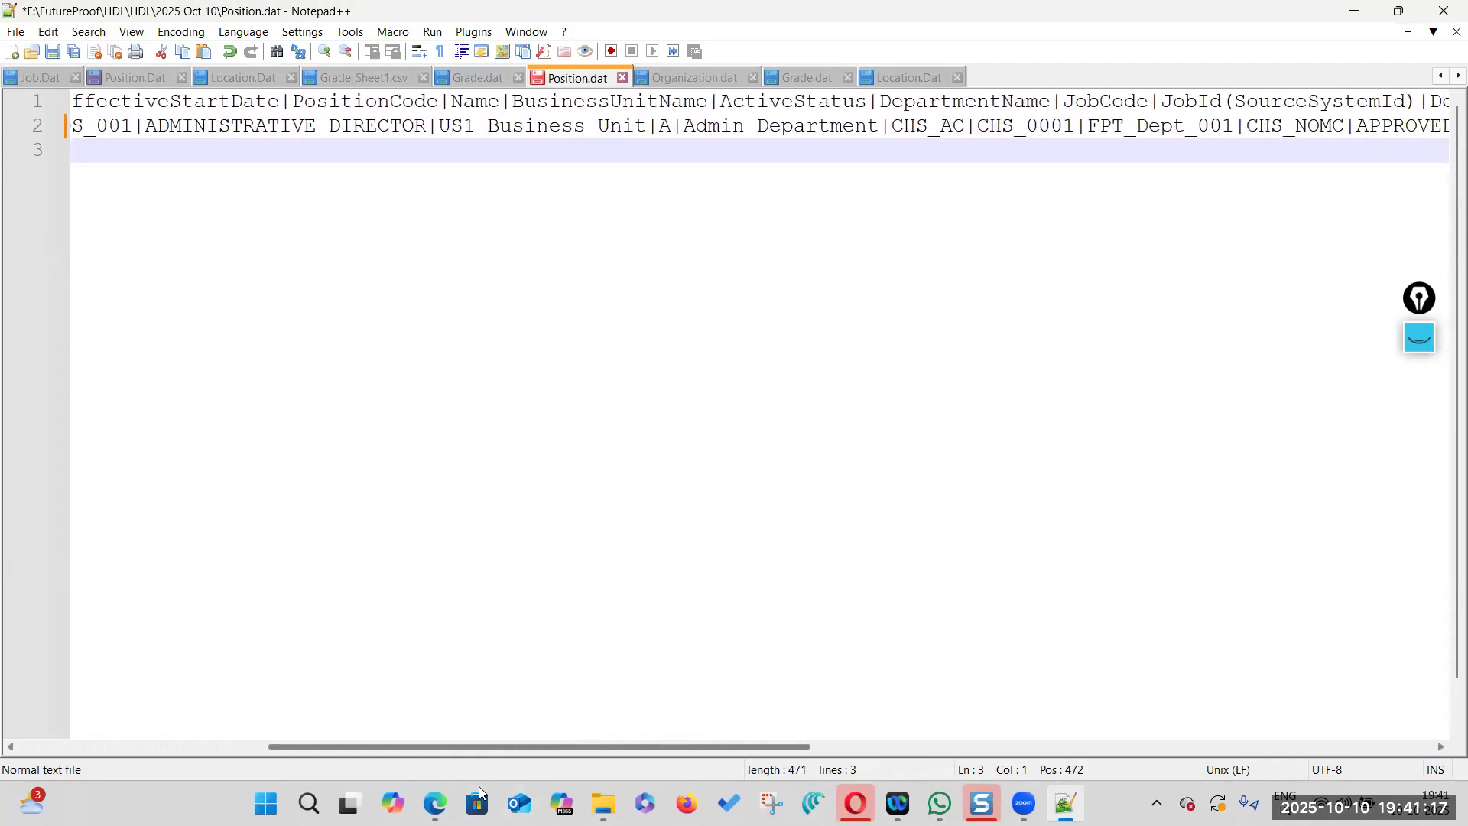
double_click(832, 125)
left_click(722, 86)
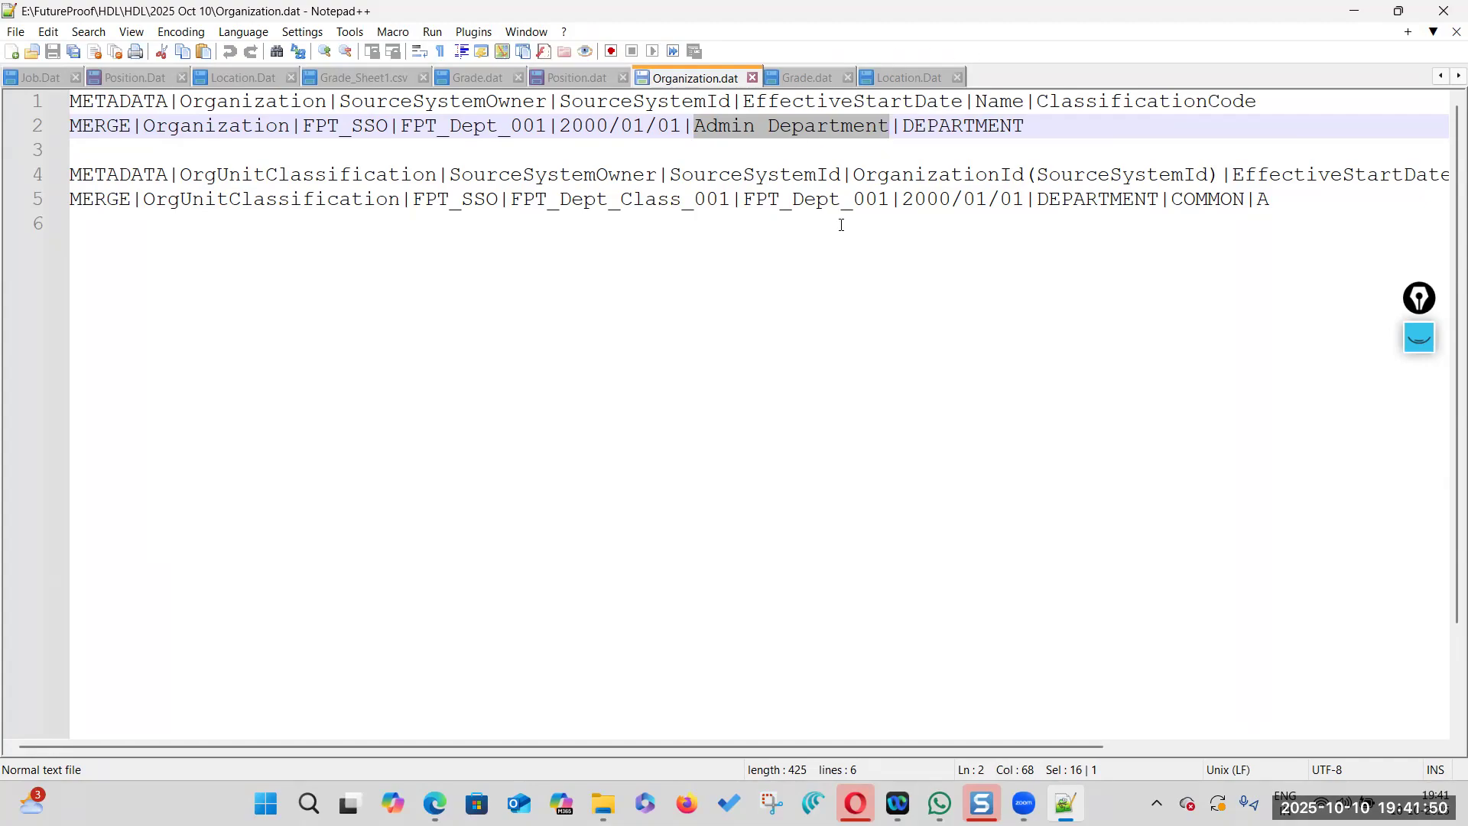
Change Organization.dat's effective start dates from 2000/01/01 to 1951/01/01 and save
left_click(752, 126)
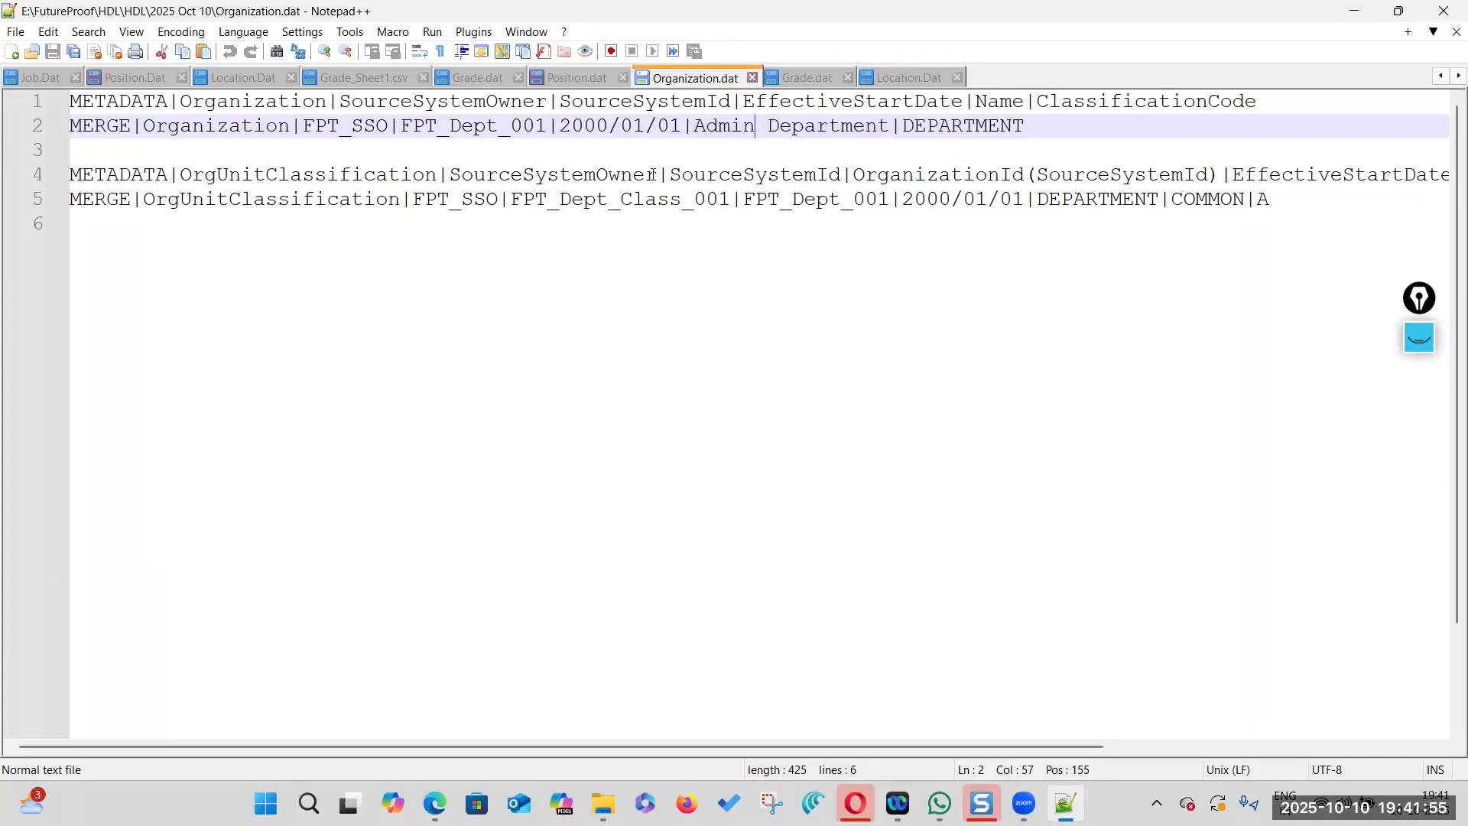
double_click(831, 200)
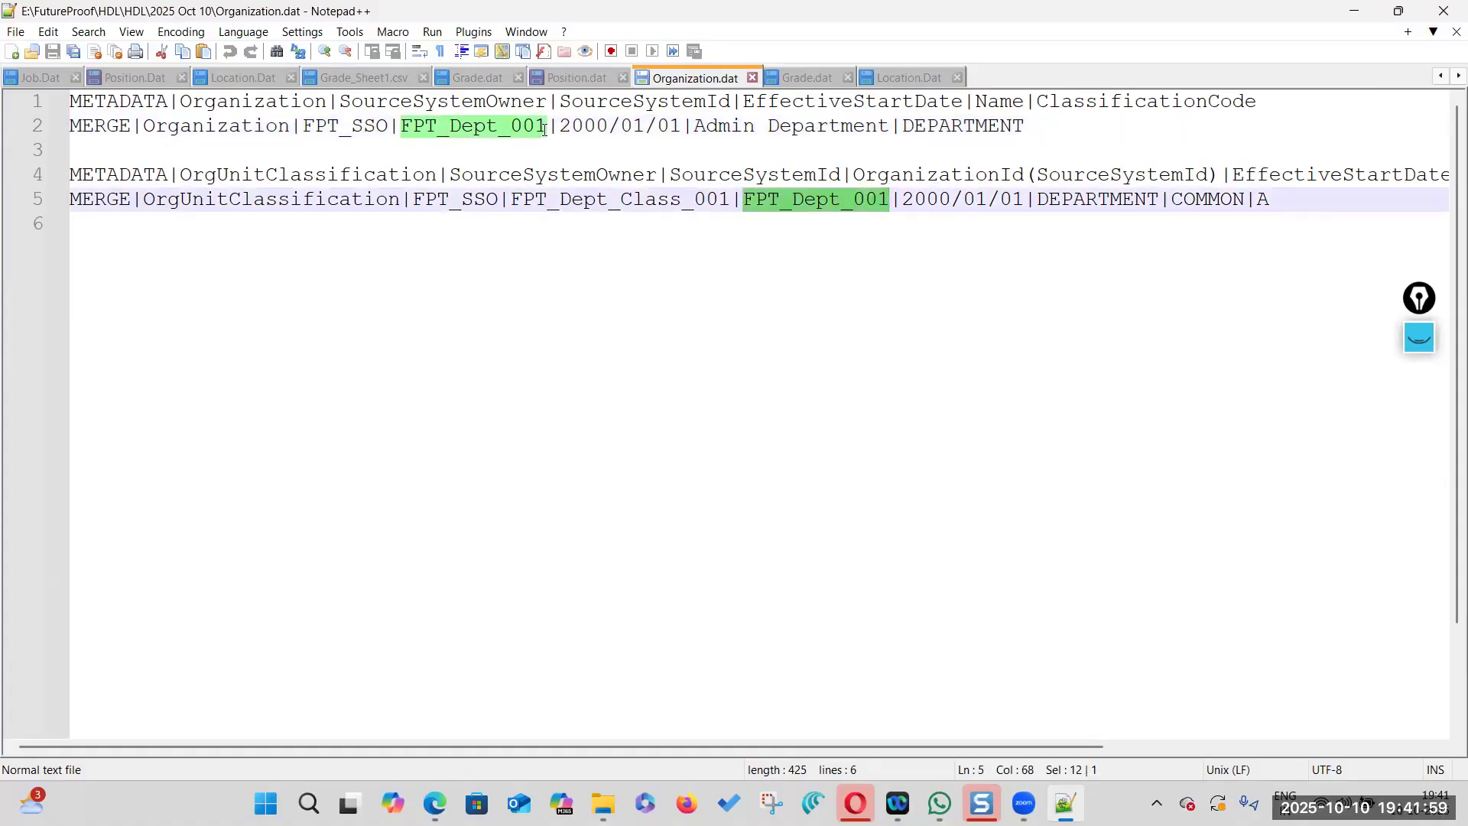
left_click(955, 199)
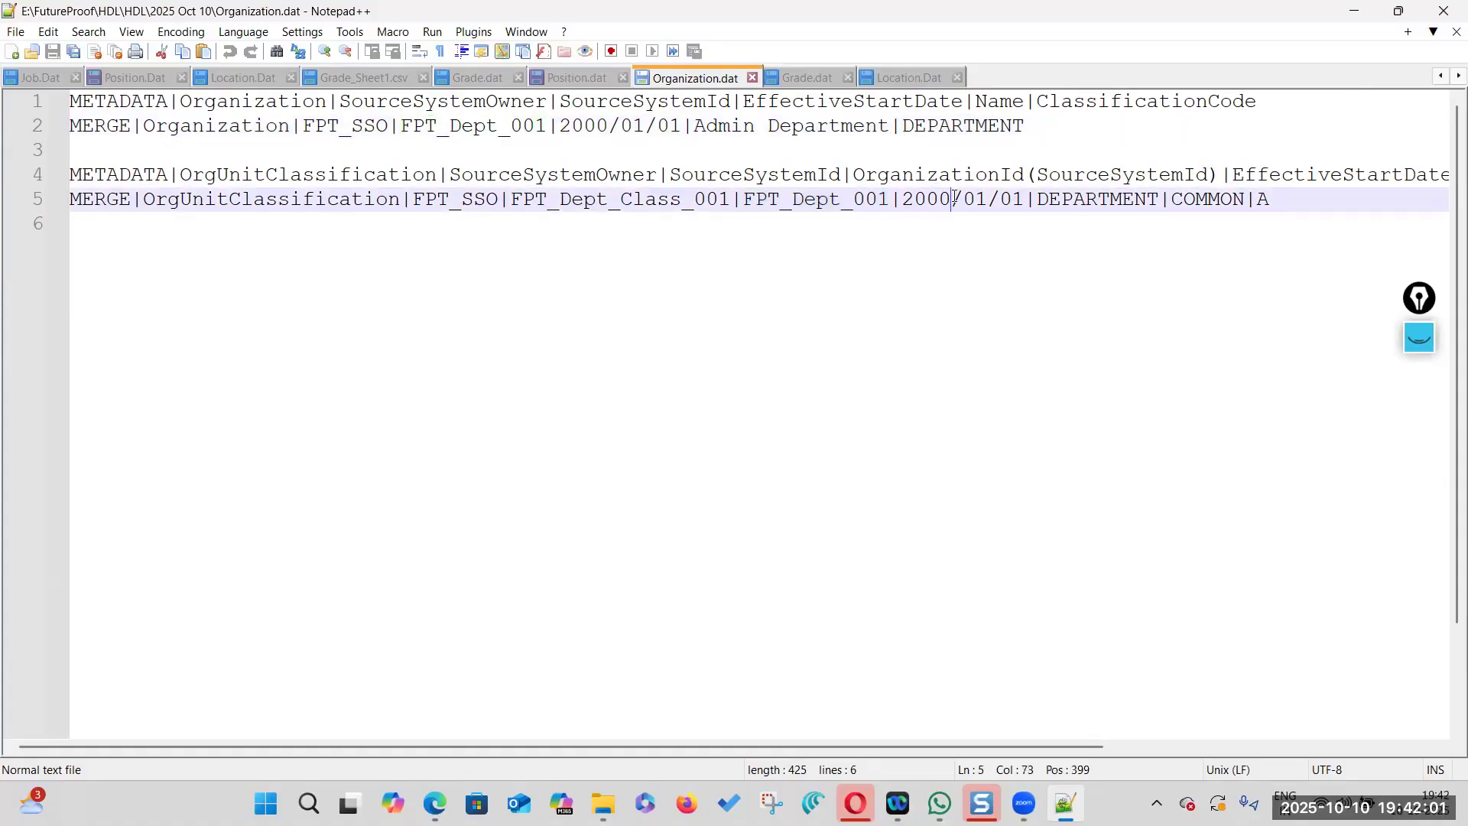
key("BackSpace")
key("BackSpace")
key("BackSpace")
key("BackSpace")
type("1951")
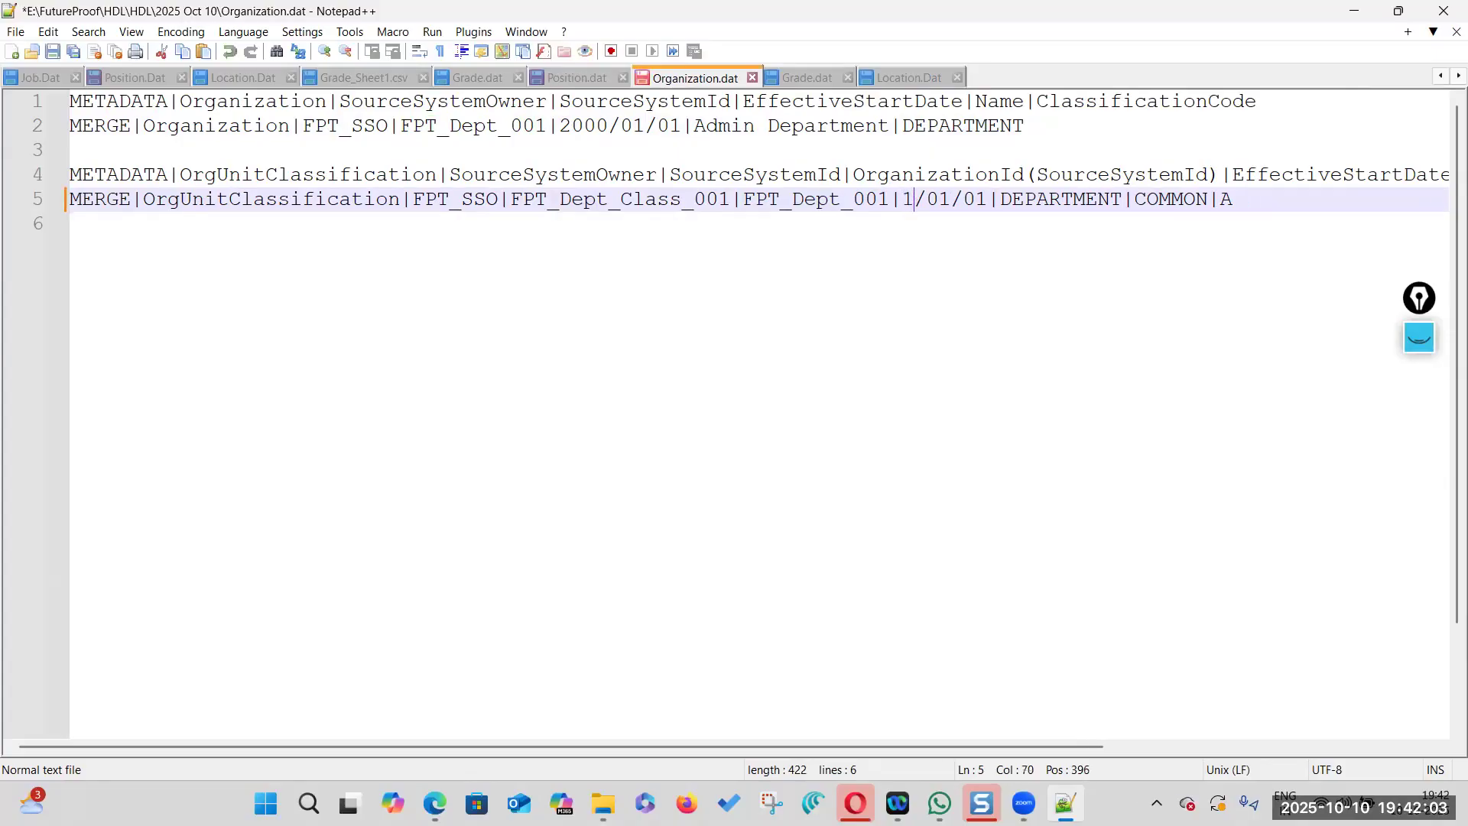
left_click(986, 289)
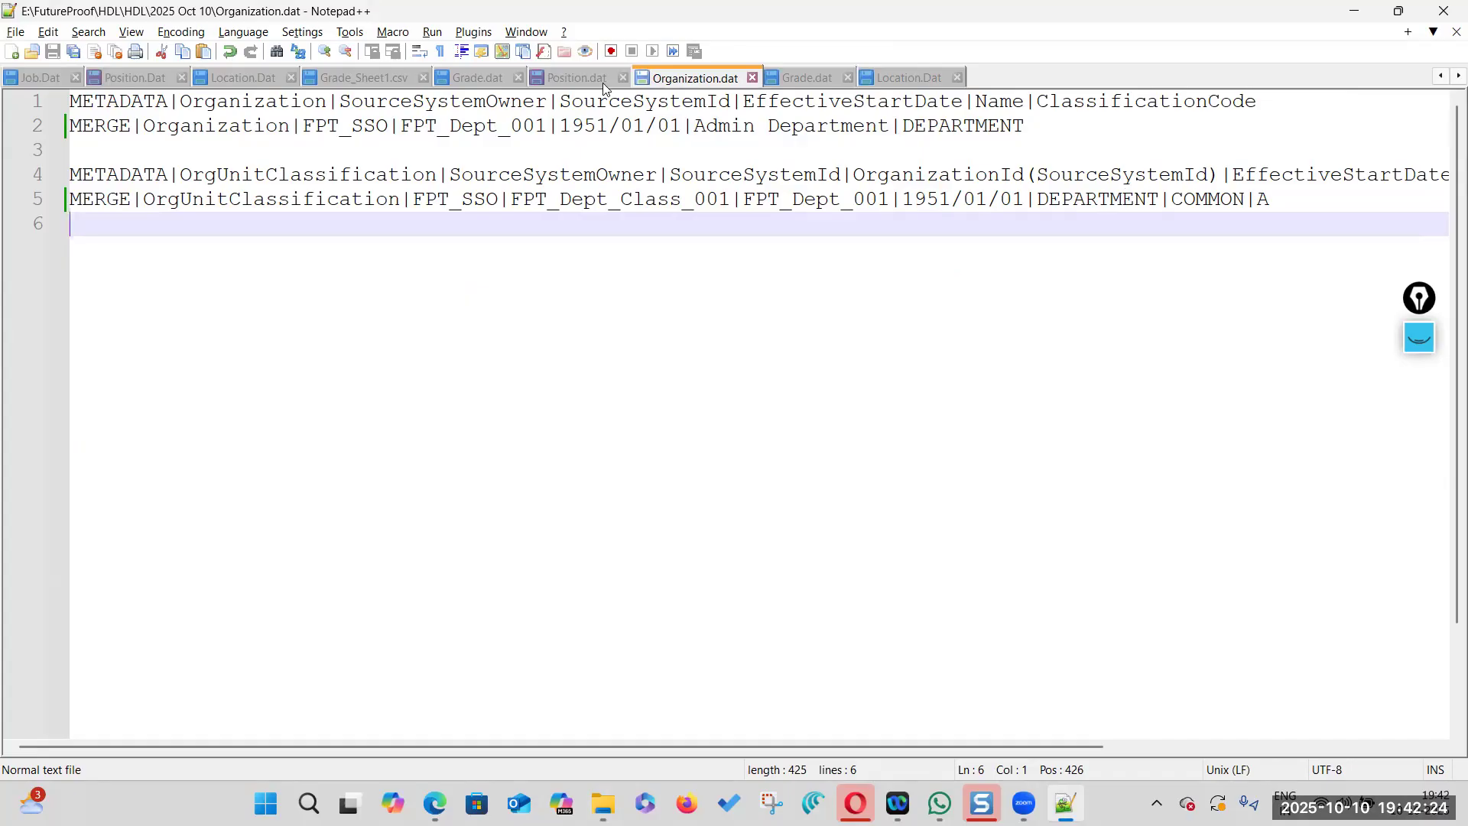
left_click_drag(694, 125, 890, 127)
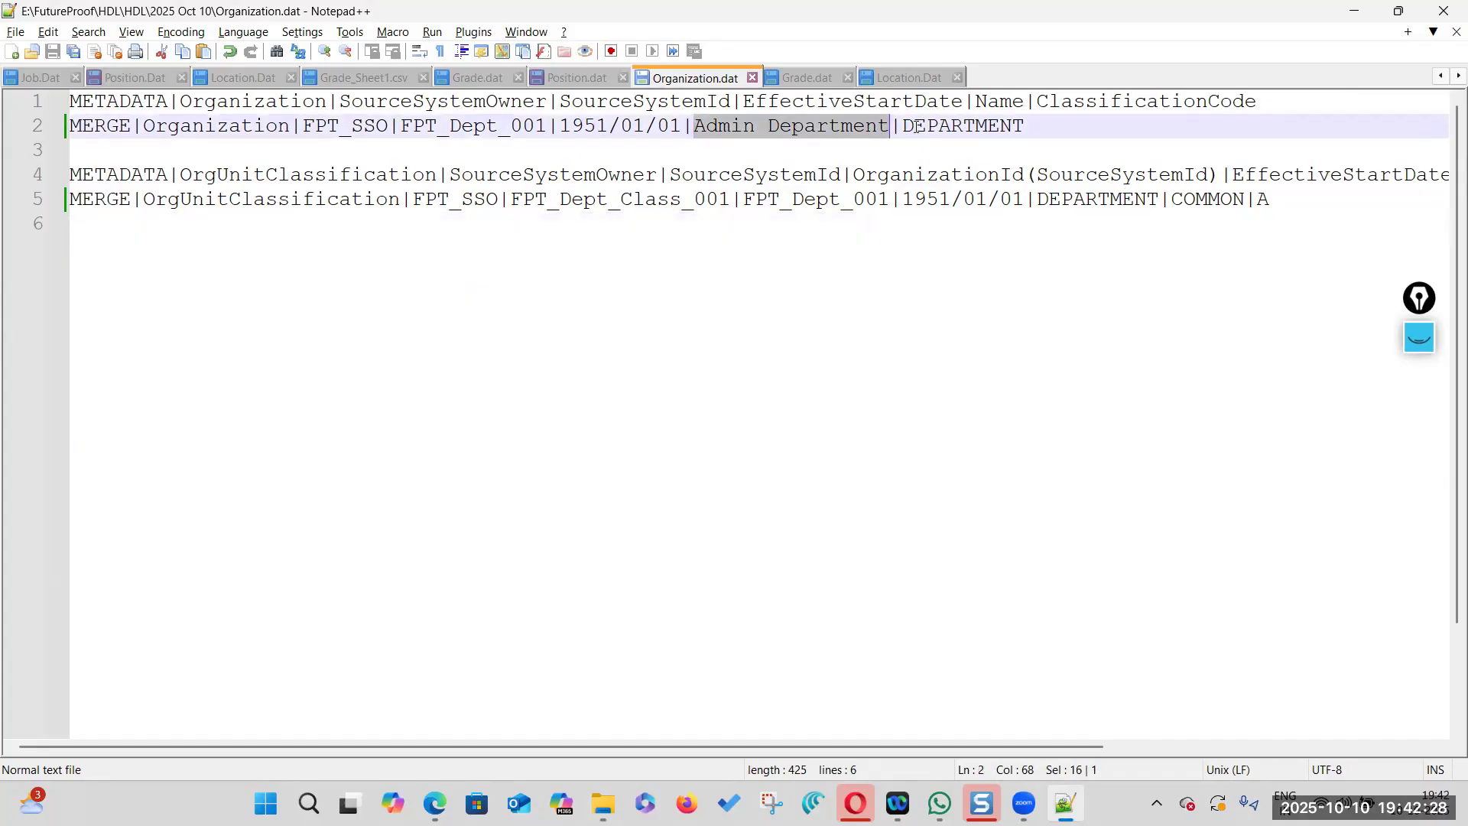
scroll(1088, 621, "right", 10)
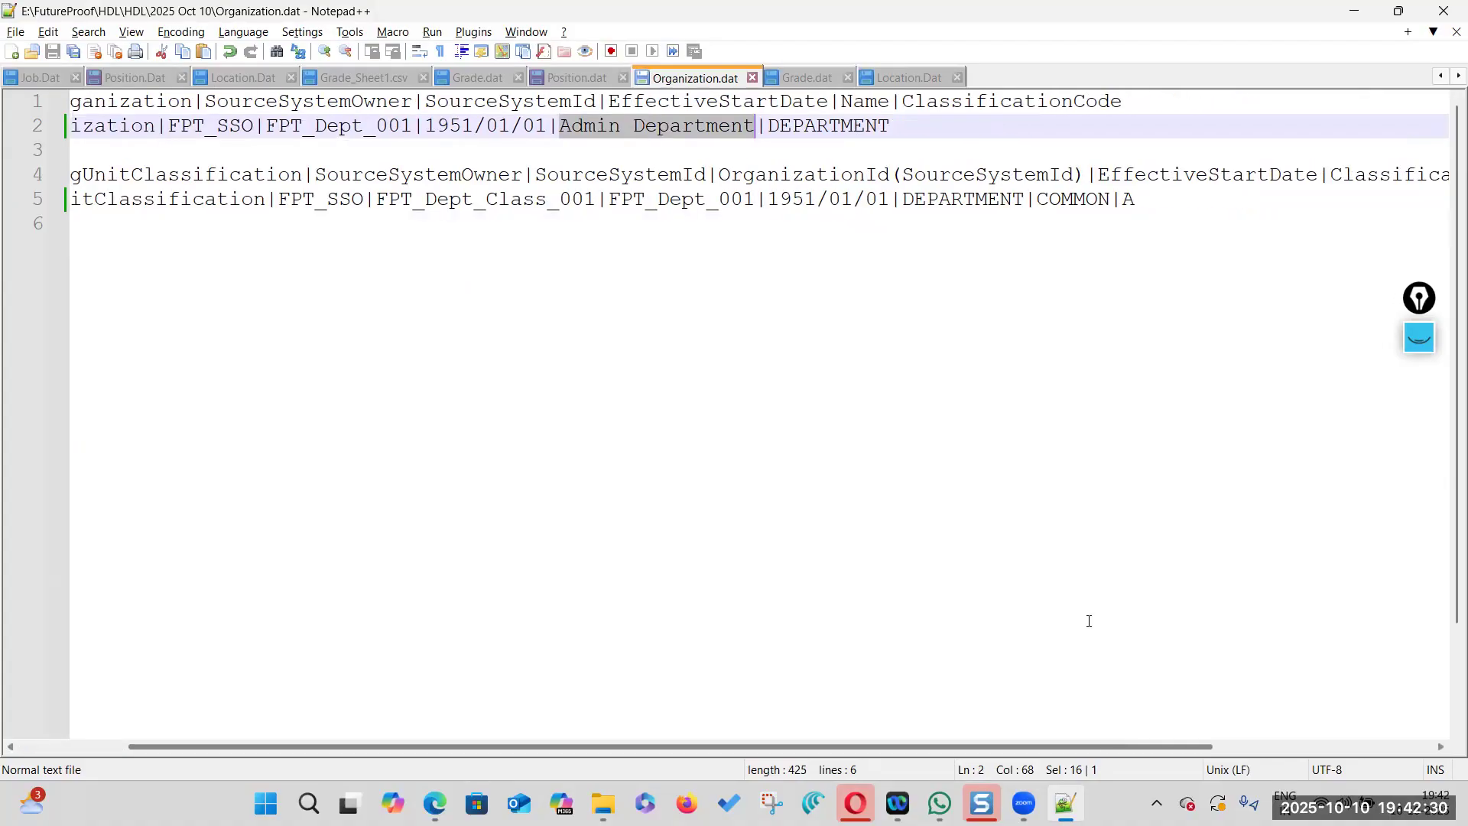
double_click(471, 199)
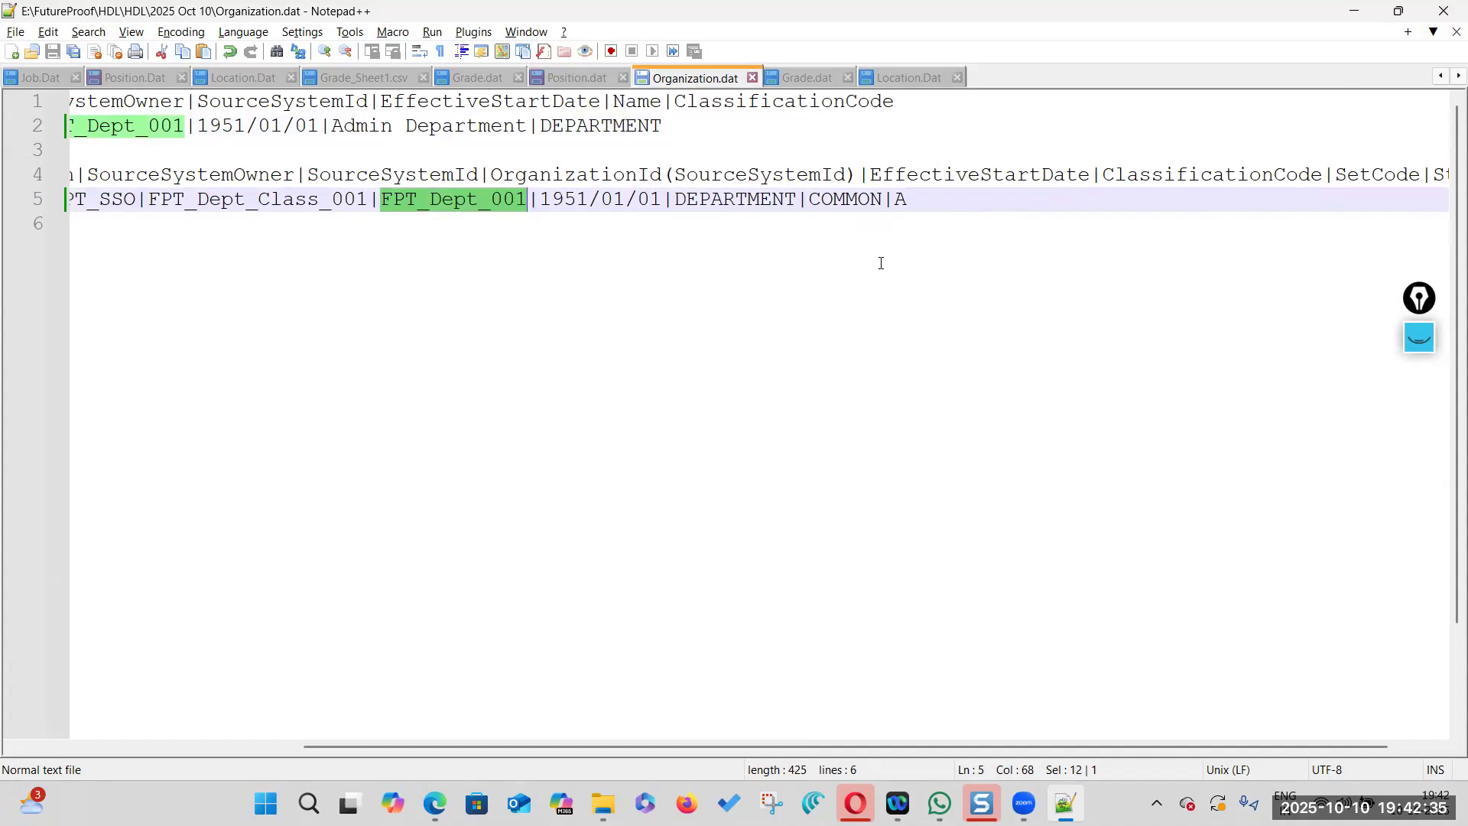
key("alt+Tab")
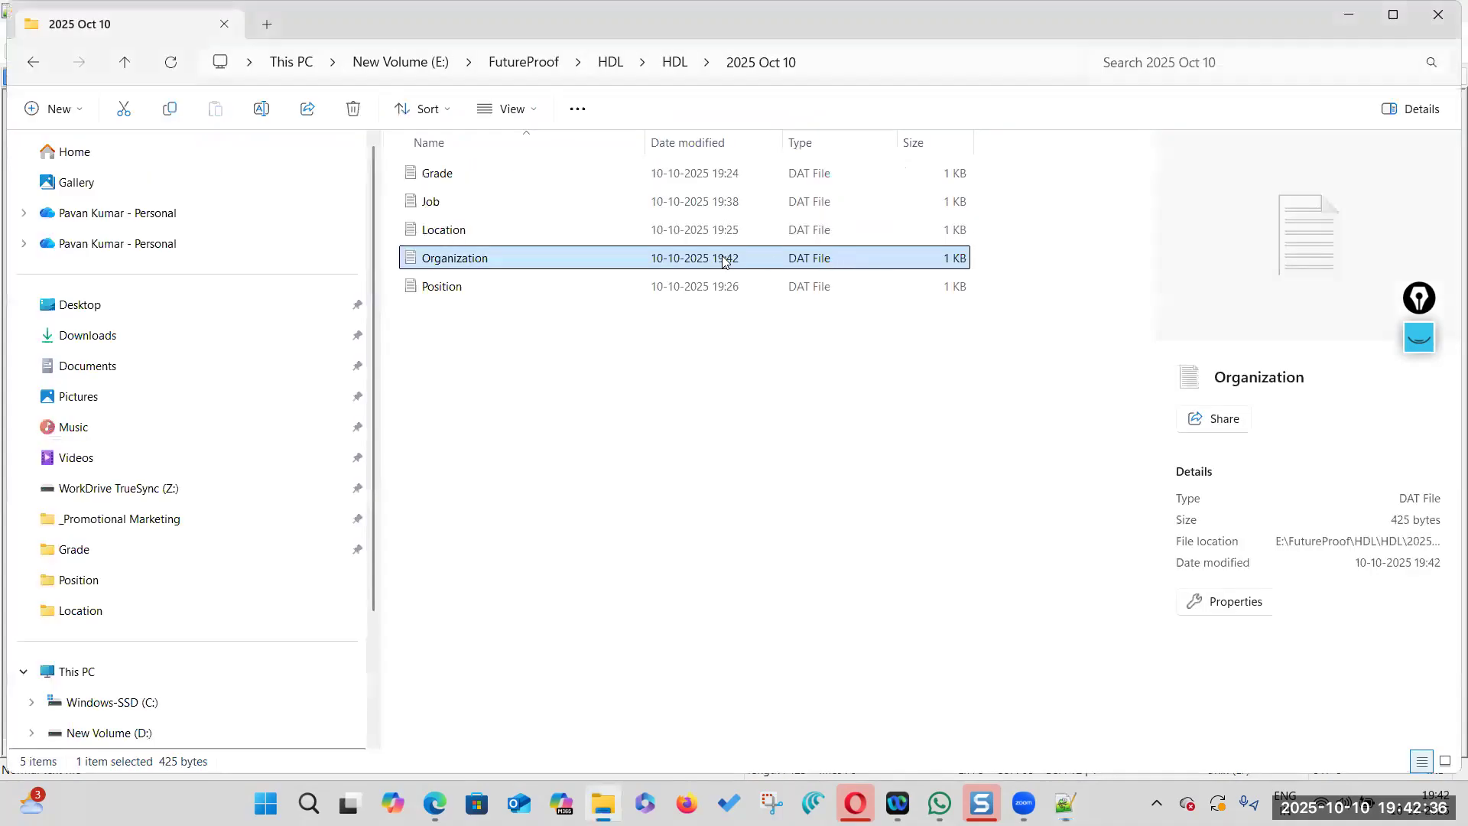
Open Grade.dat from File Explorer in Notepad++ using Edit with Notepad++
left_click(437, 203)
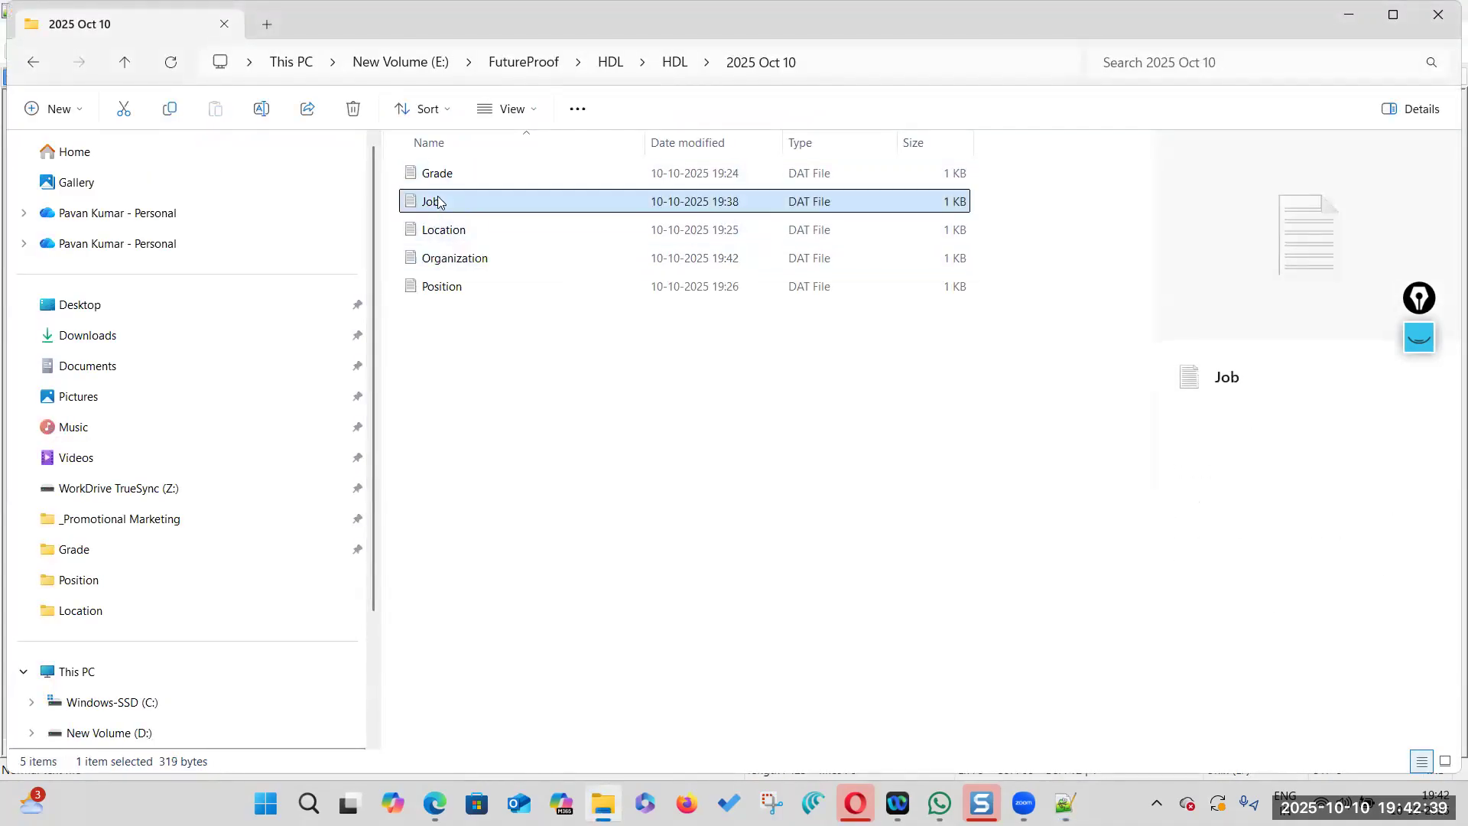
left_click(449, 176)
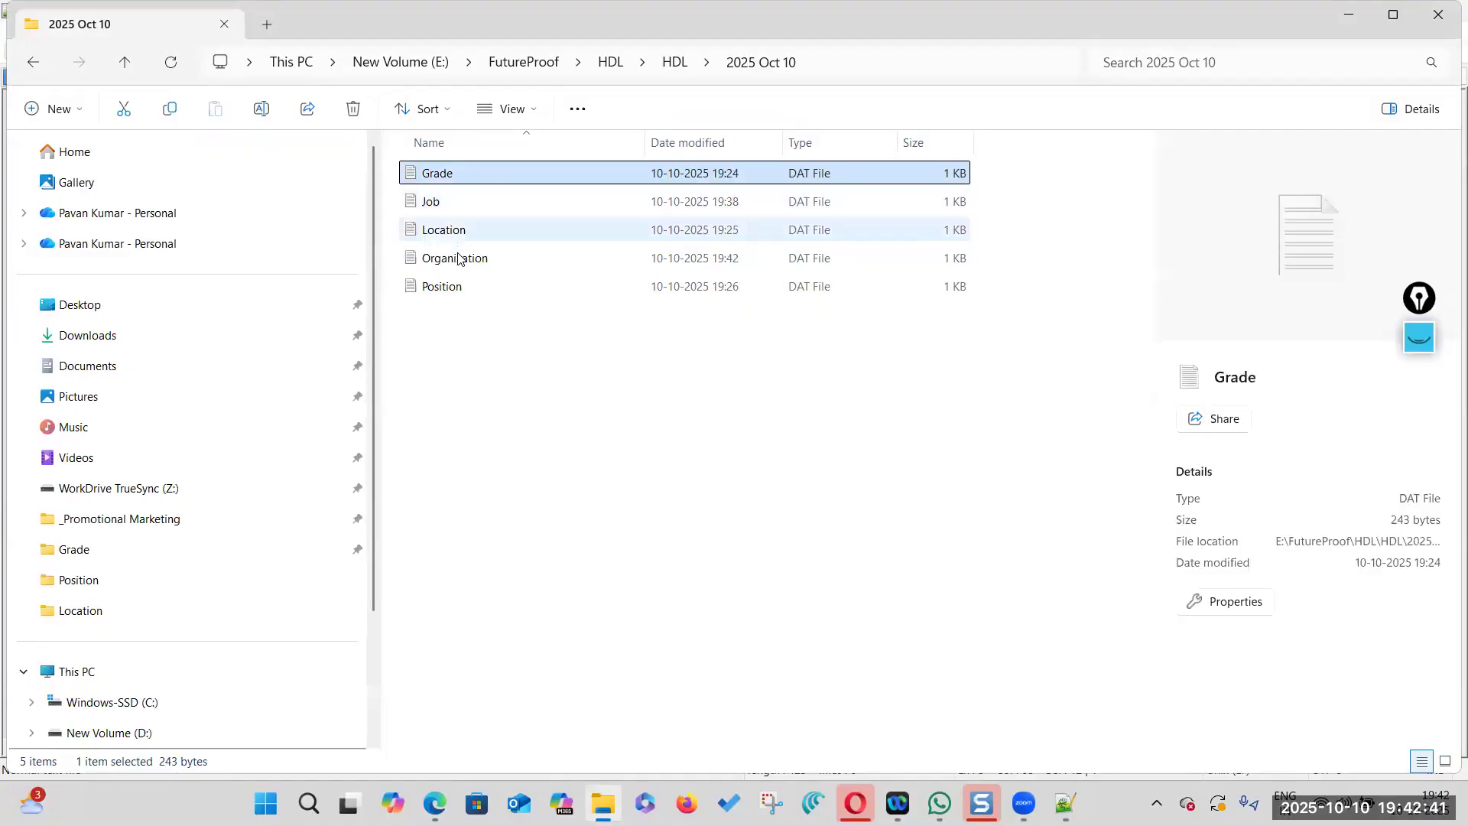
left_click(459, 264)
left_click(449, 176)
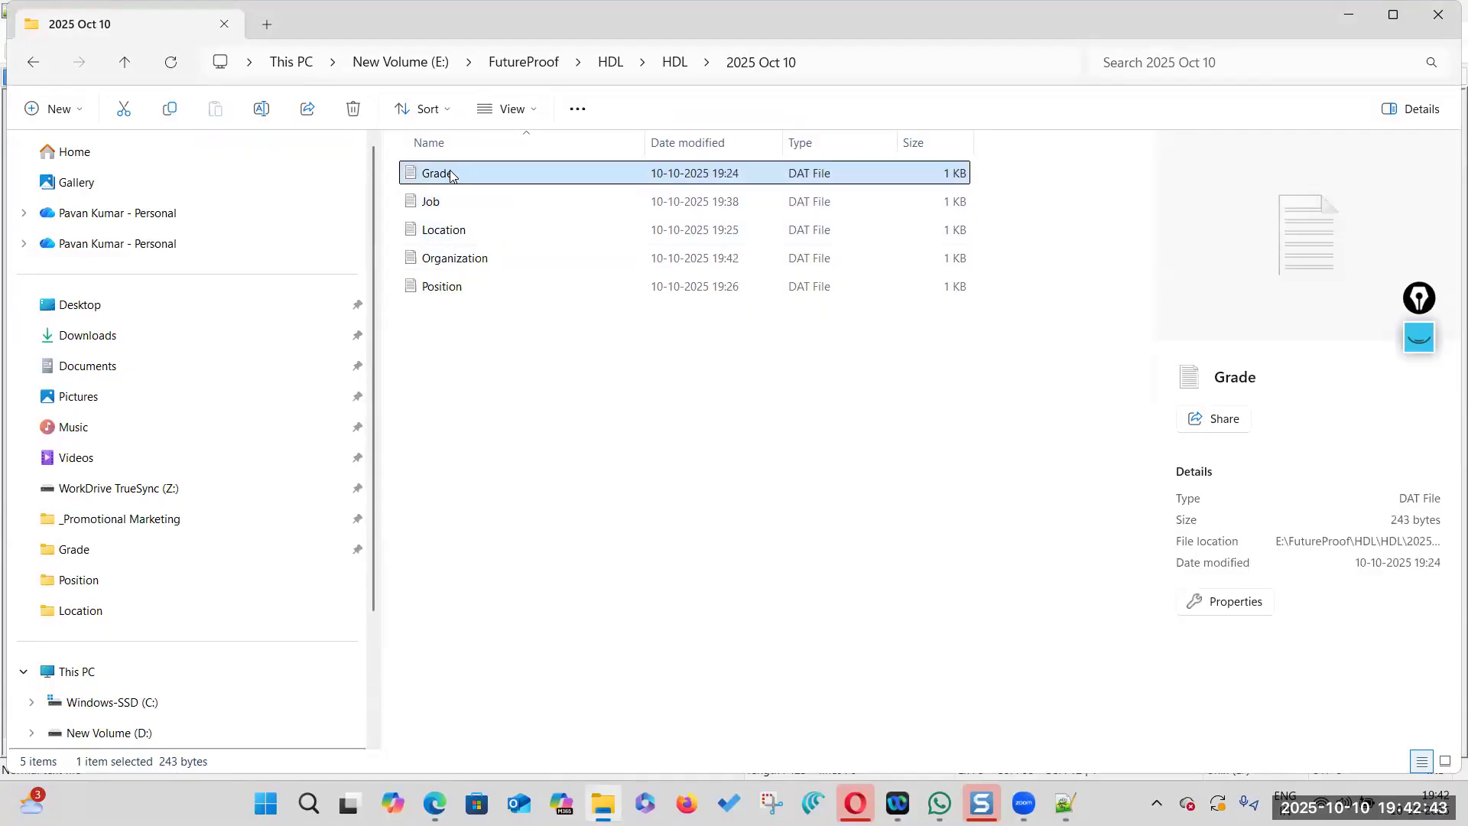
right_click(516, 188)
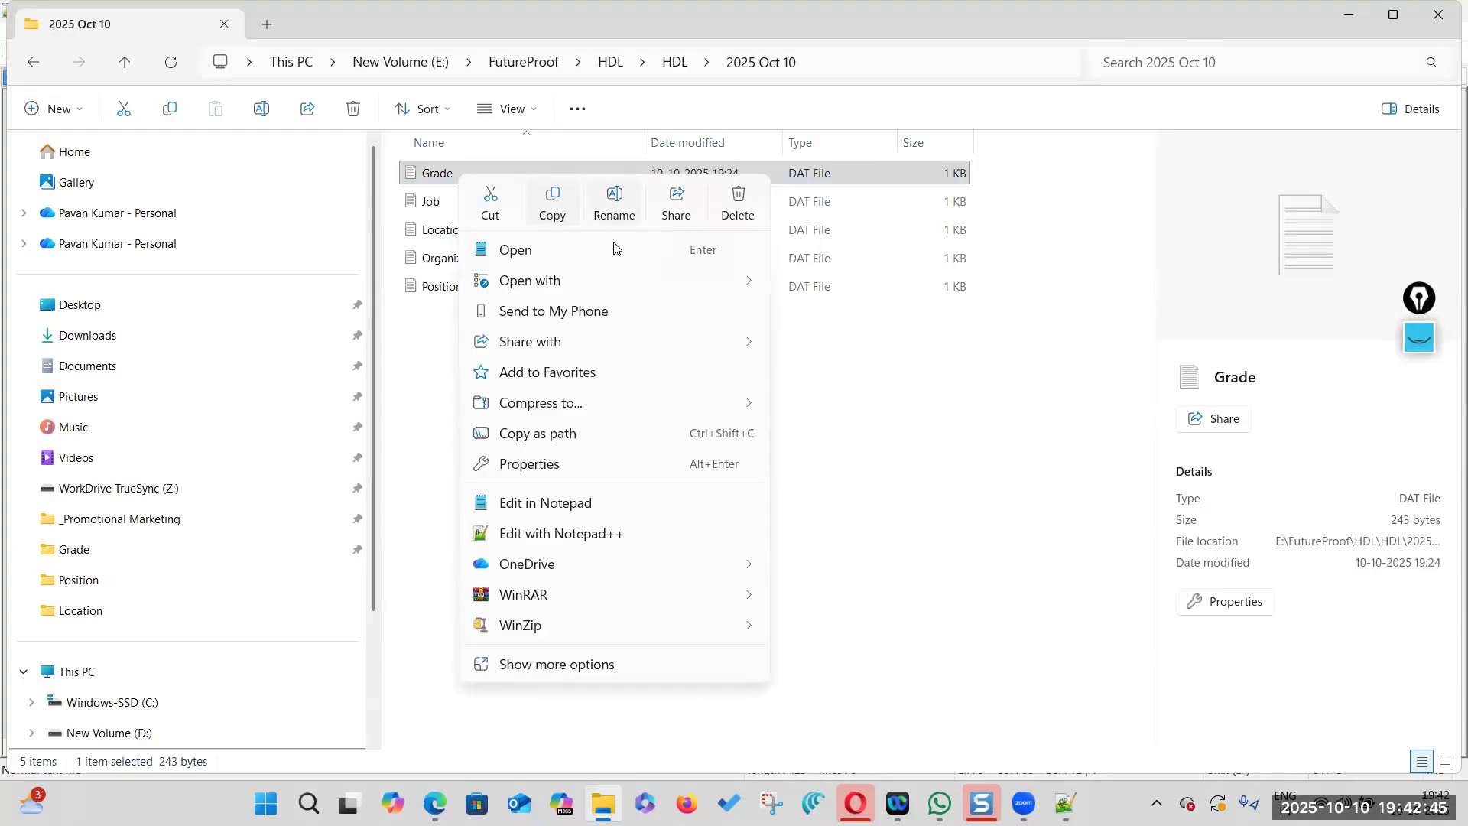
key("Escape")
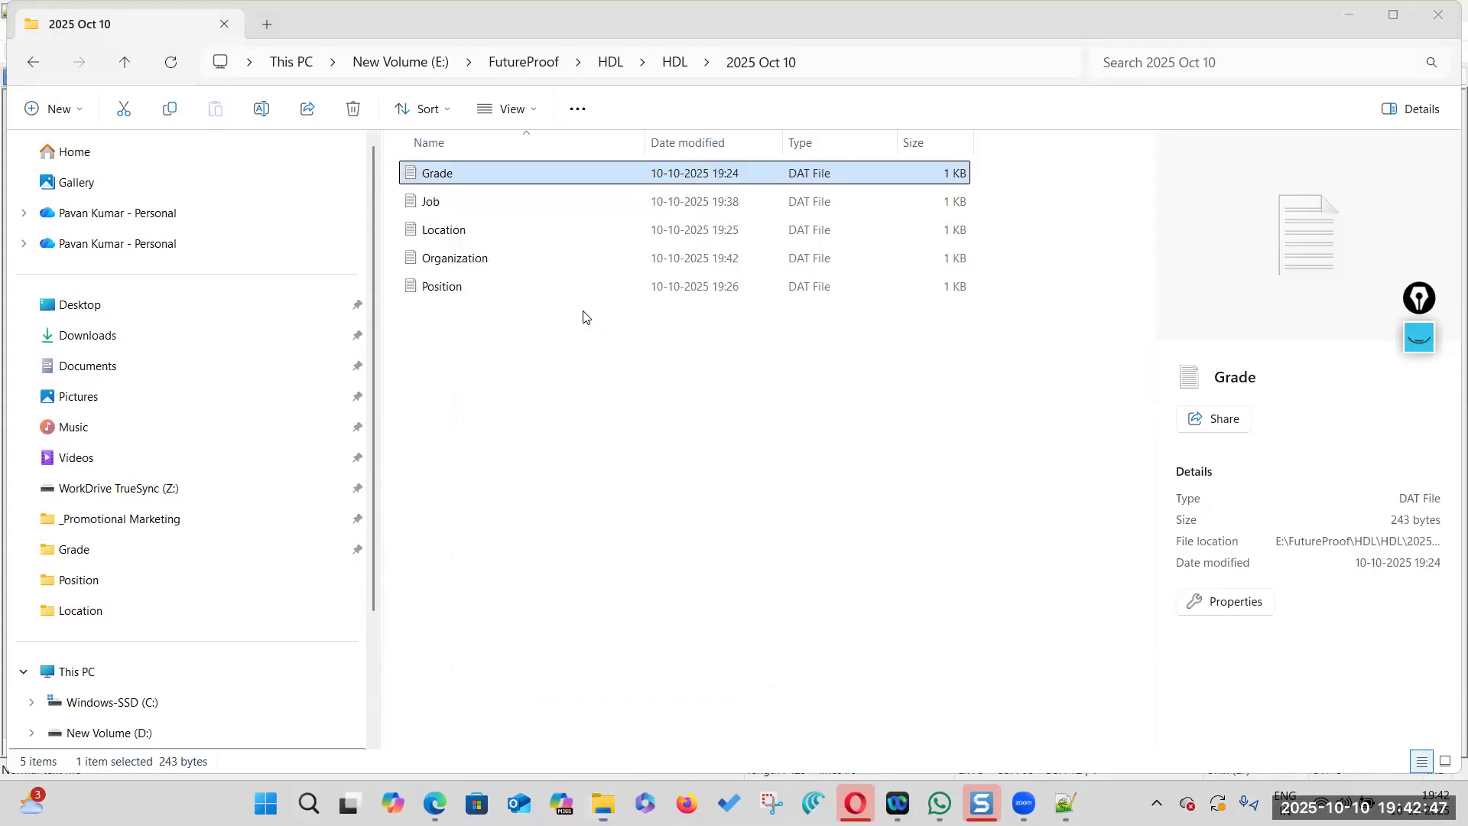
right_click(478, 183)
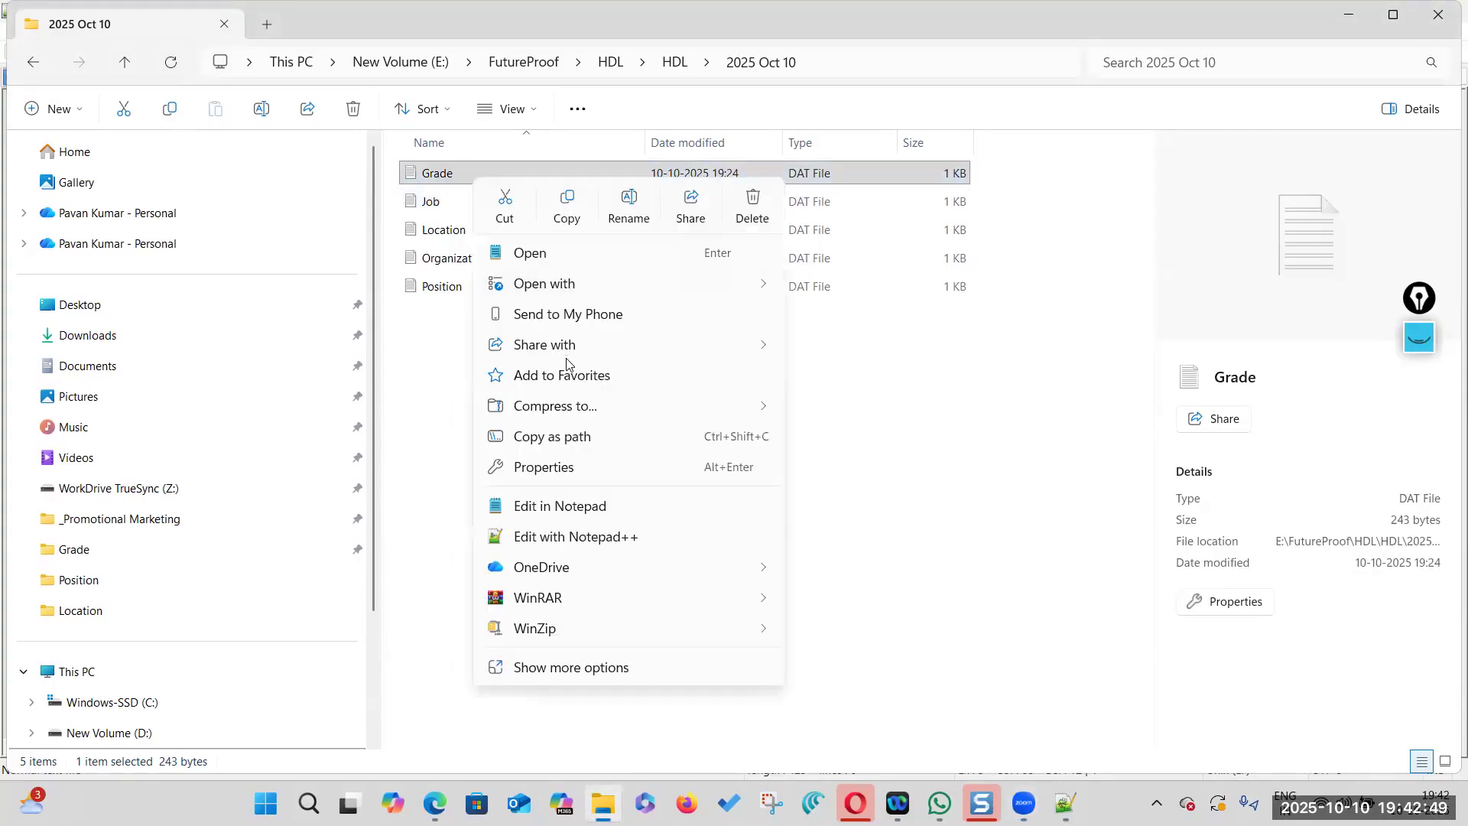
left_click(593, 531)
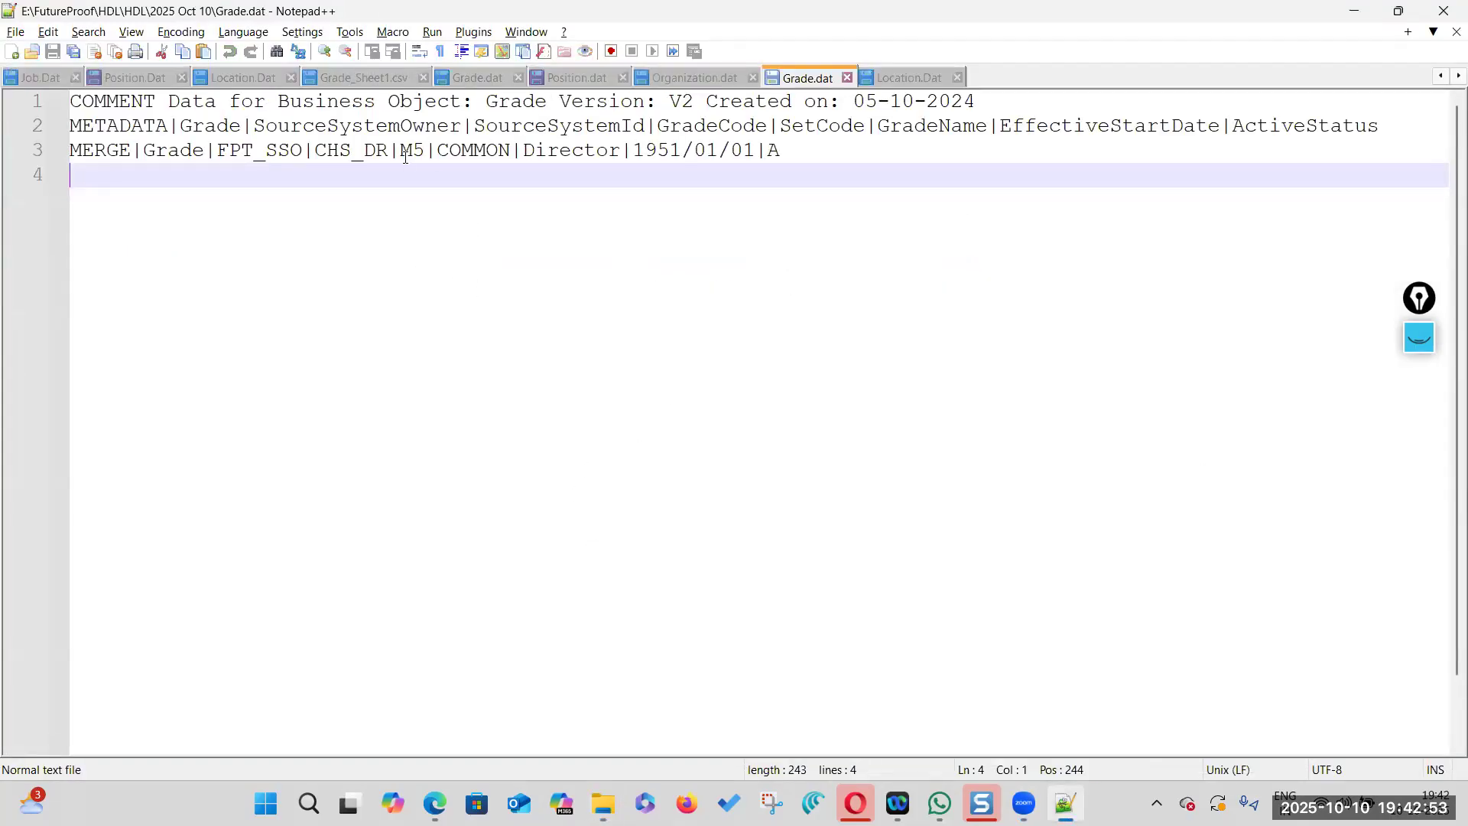
Inspect the Grade record's line 3 values: Director, COMMON and FPT_SSO
left_click(294, 152)
left_click(342, 150)
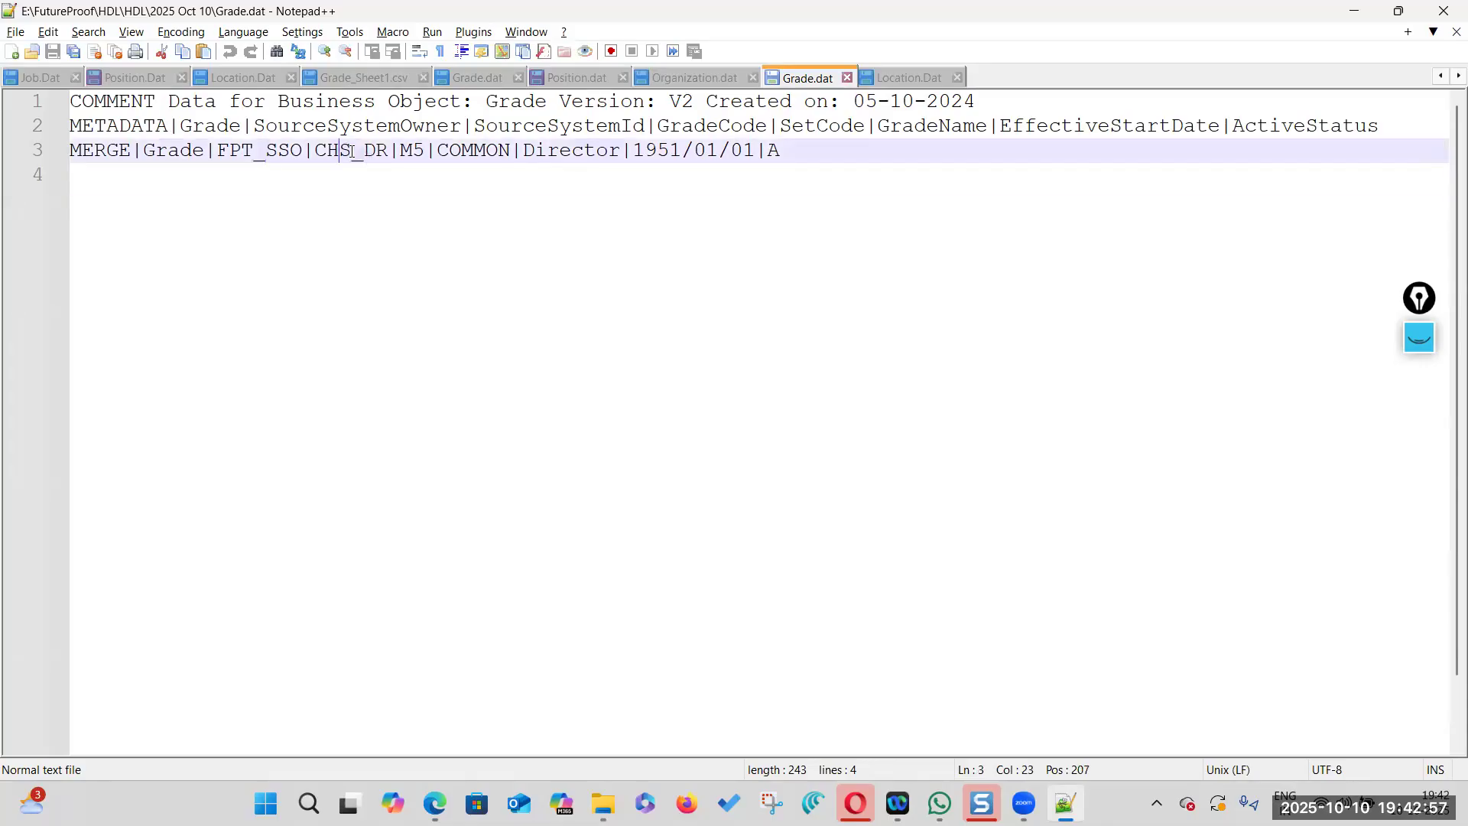
double_click(580, 152)
double_click(472, 150)
left_click(584, 150)
left_click(816, 150)
left_click(200, 126)
left_click(221, 125)
left_click(310, 125)
left_click(258, 150)
double_click(259, 150)
Match the SourceSystemId, GradeCode, SetCode and GradeName headers to CHS_DR, M5, COMMON, Director, then close Grade.dat
double_click(519, 128)
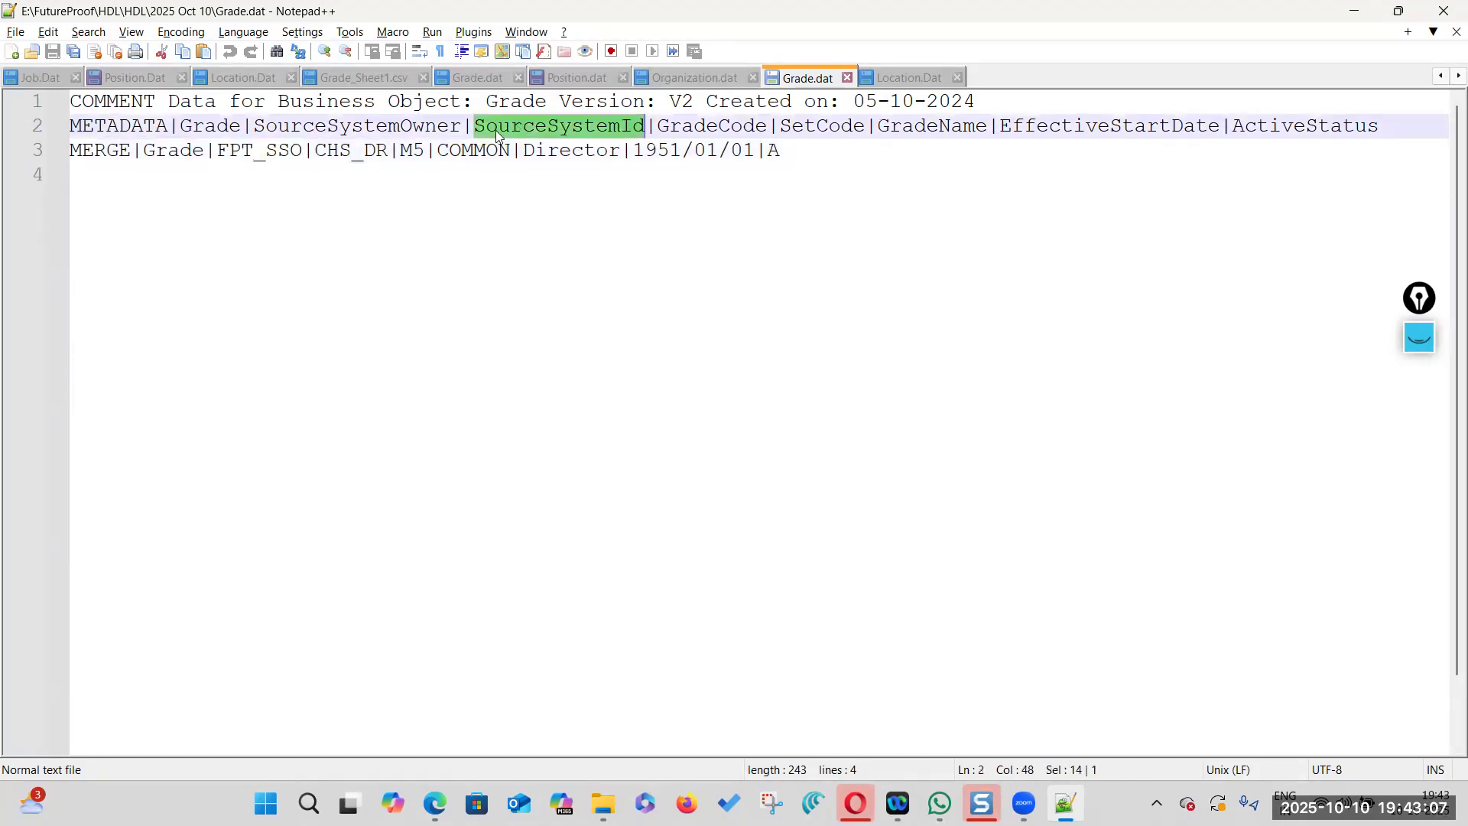
double_click(356, 151)
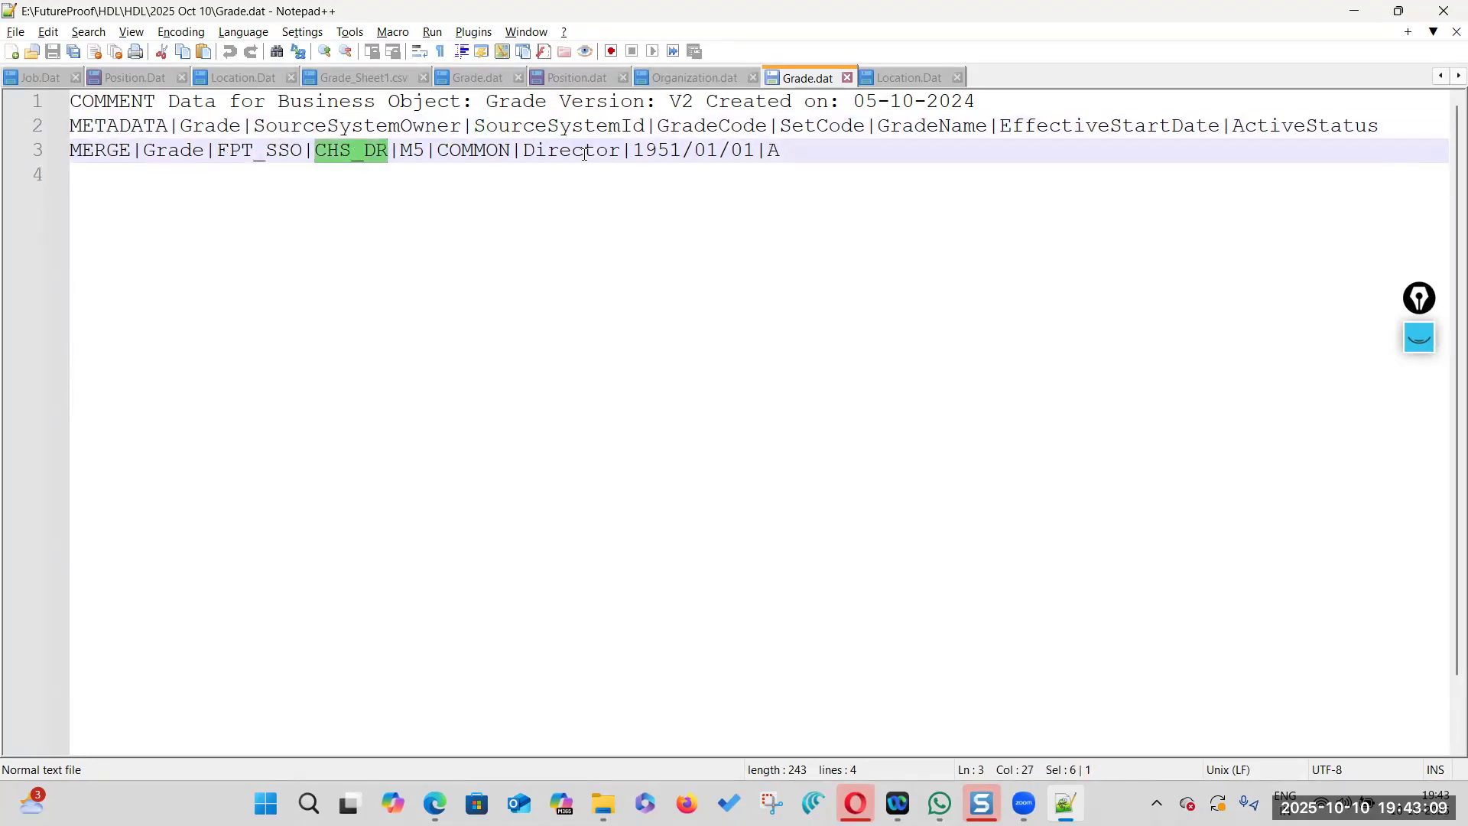
double_click(738, 129)
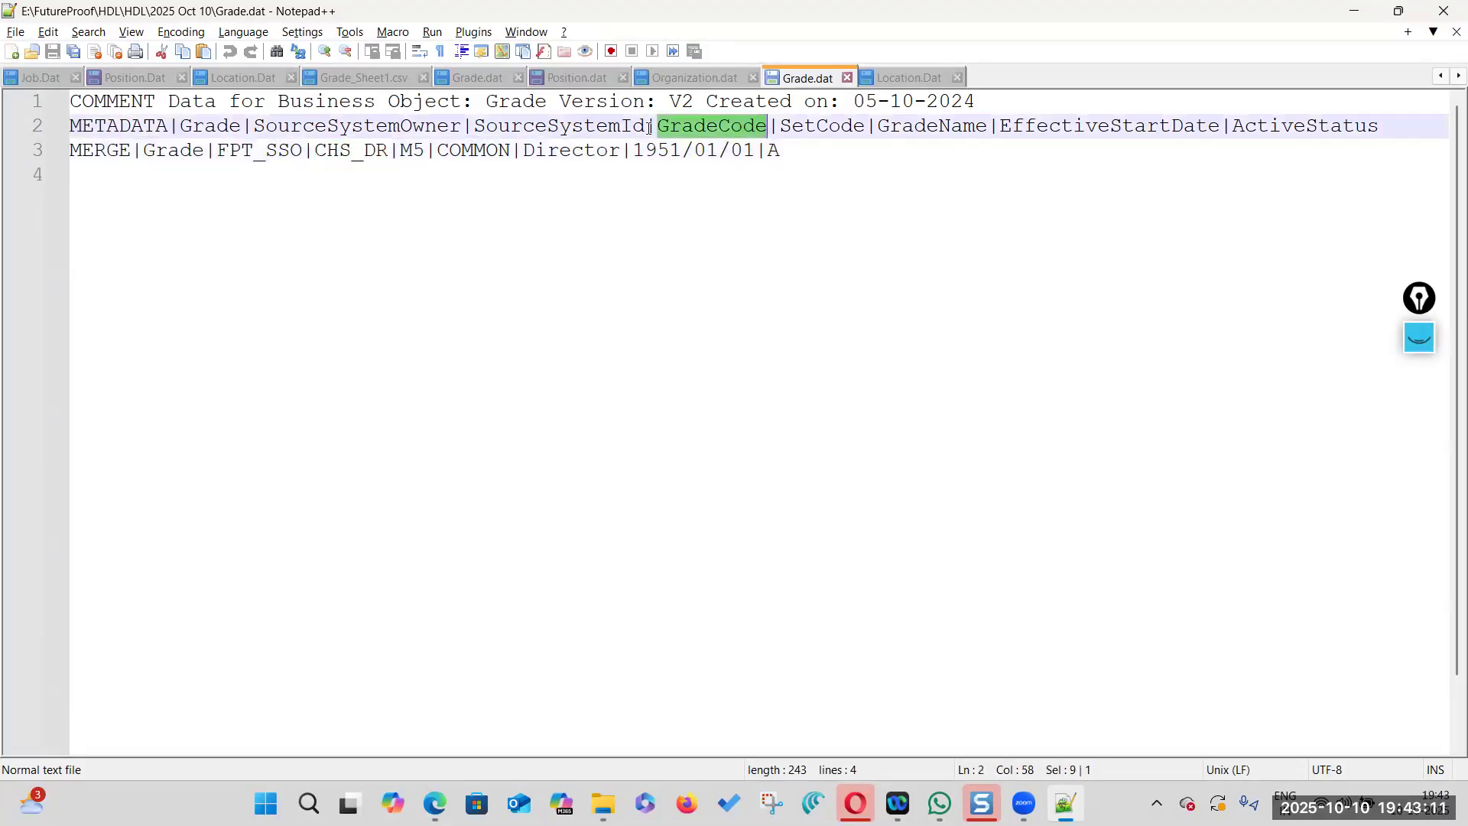
double_click(420, 149)
double_click(783, 127)
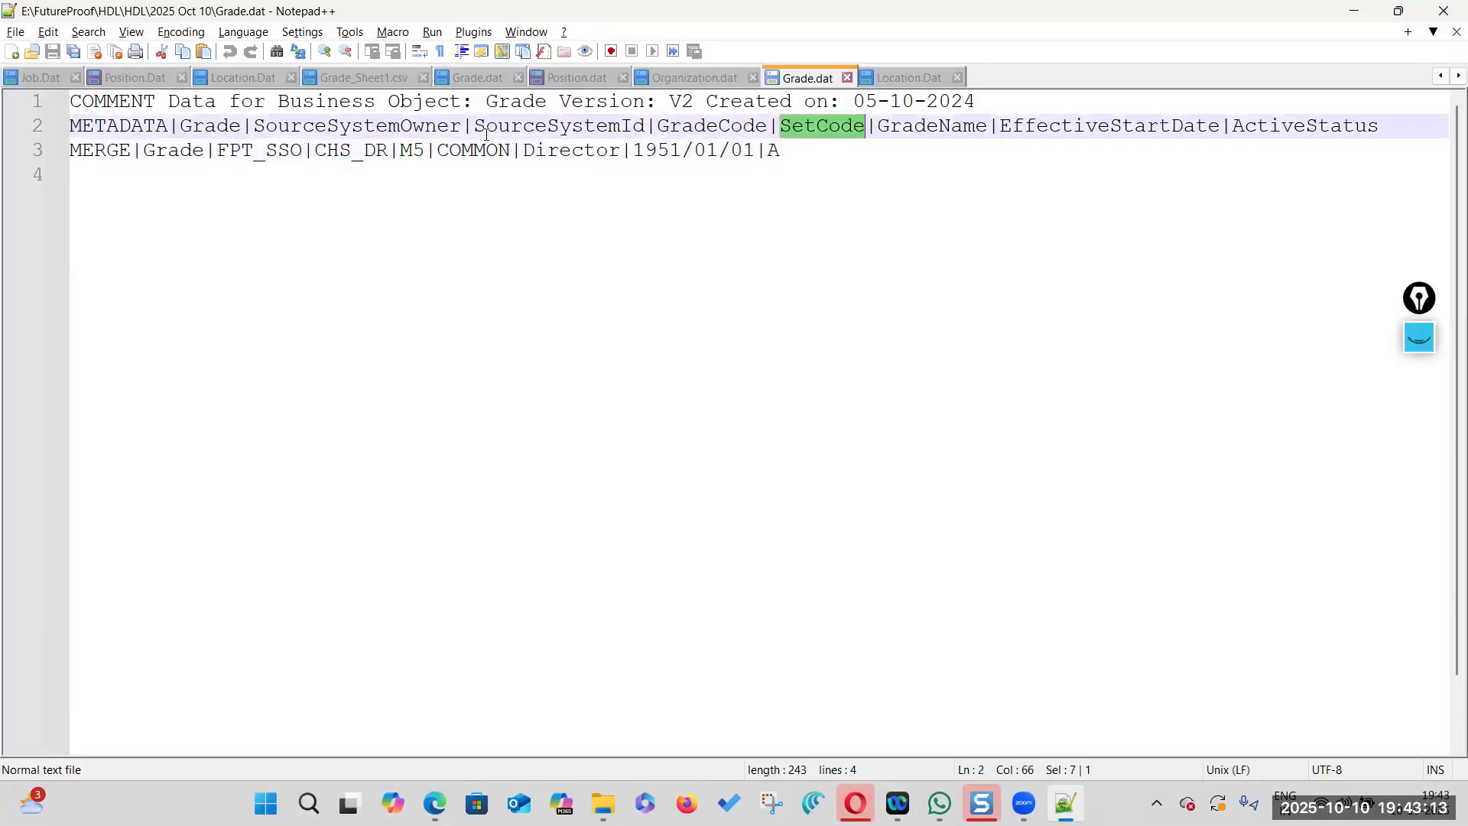
double_click(478, 150)
double_click(928, 126)
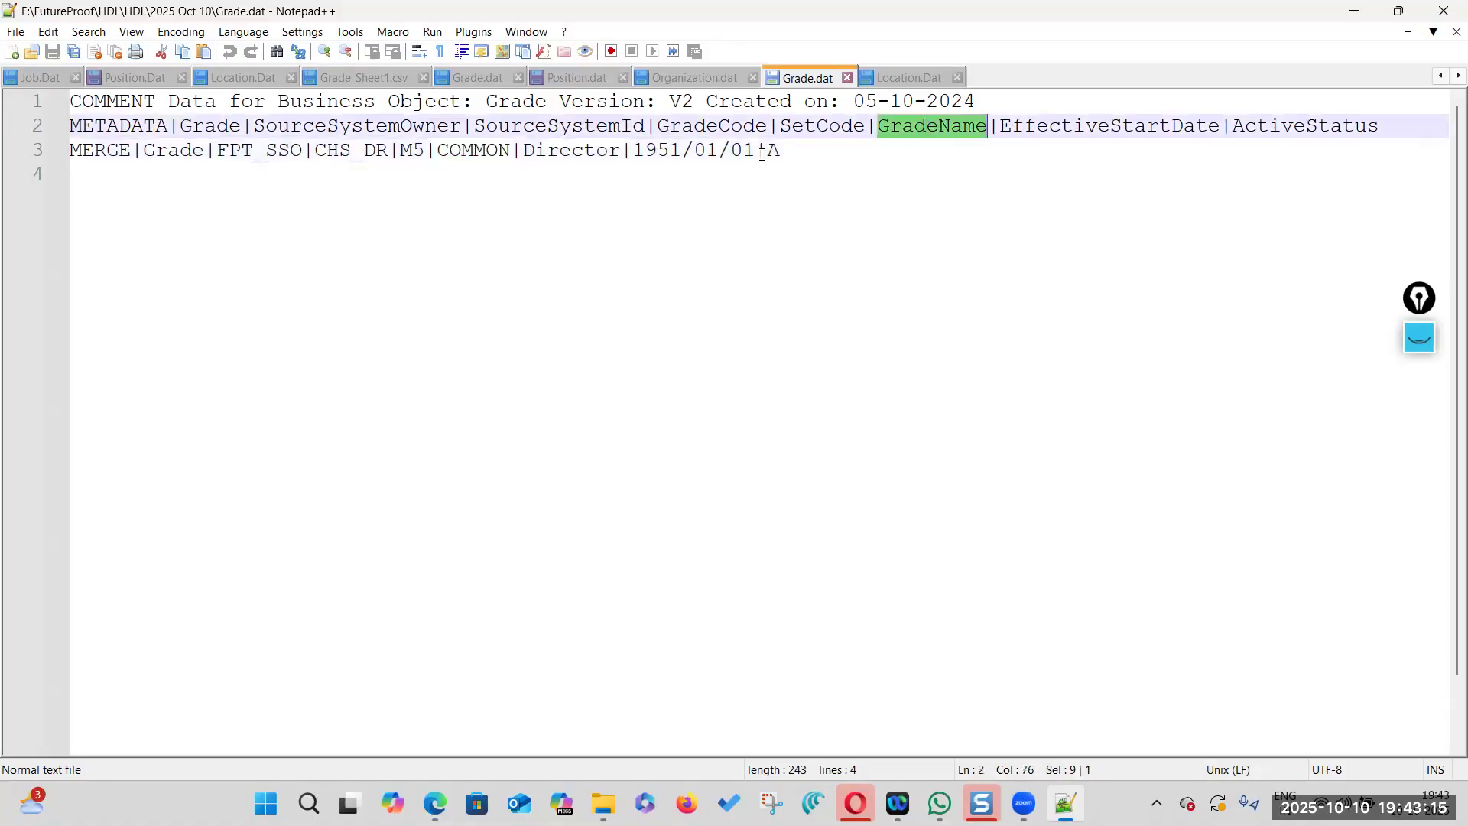
double_click(576, 153)
double_click(1025, 127)
left_click(1261, 130)
left_click(868, 175)
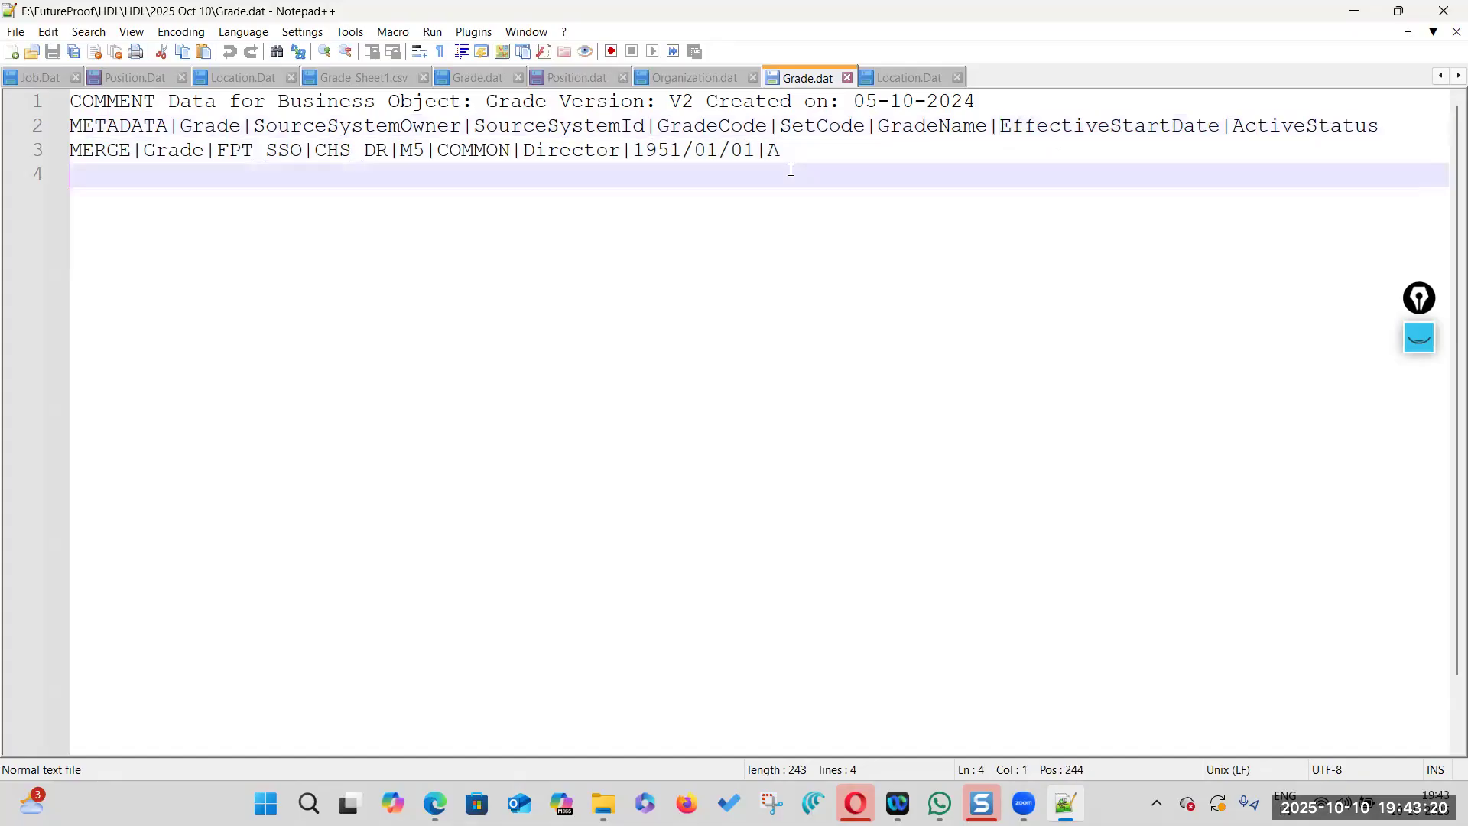
left_click(847, 77)
left_click(830, 79)
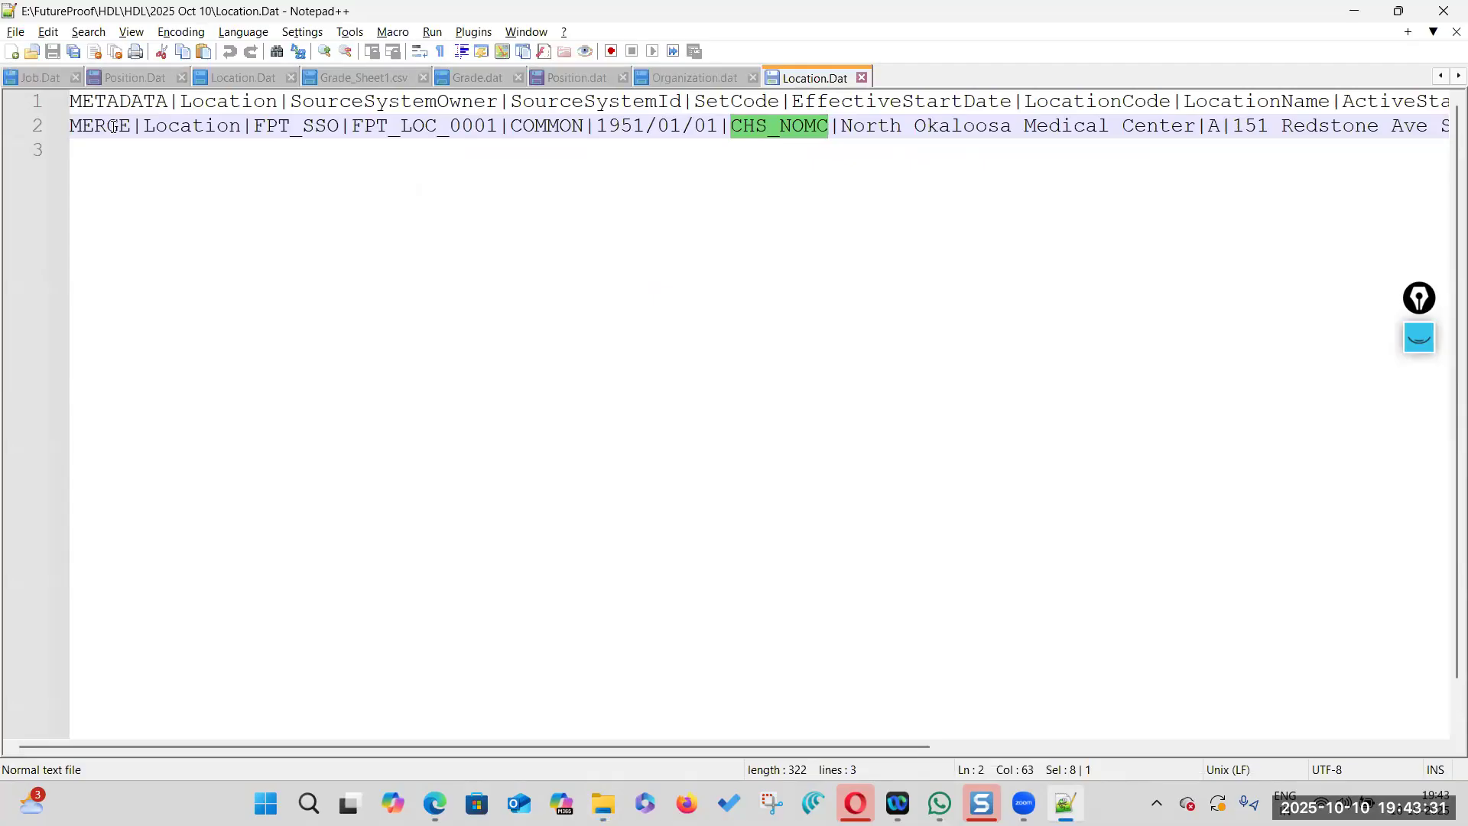
left_click(109, 127)
left_click(179, 128)
left_click(314, 127)
left_click(402, 126)
left_click(547, 126)
left_click(658, 128)
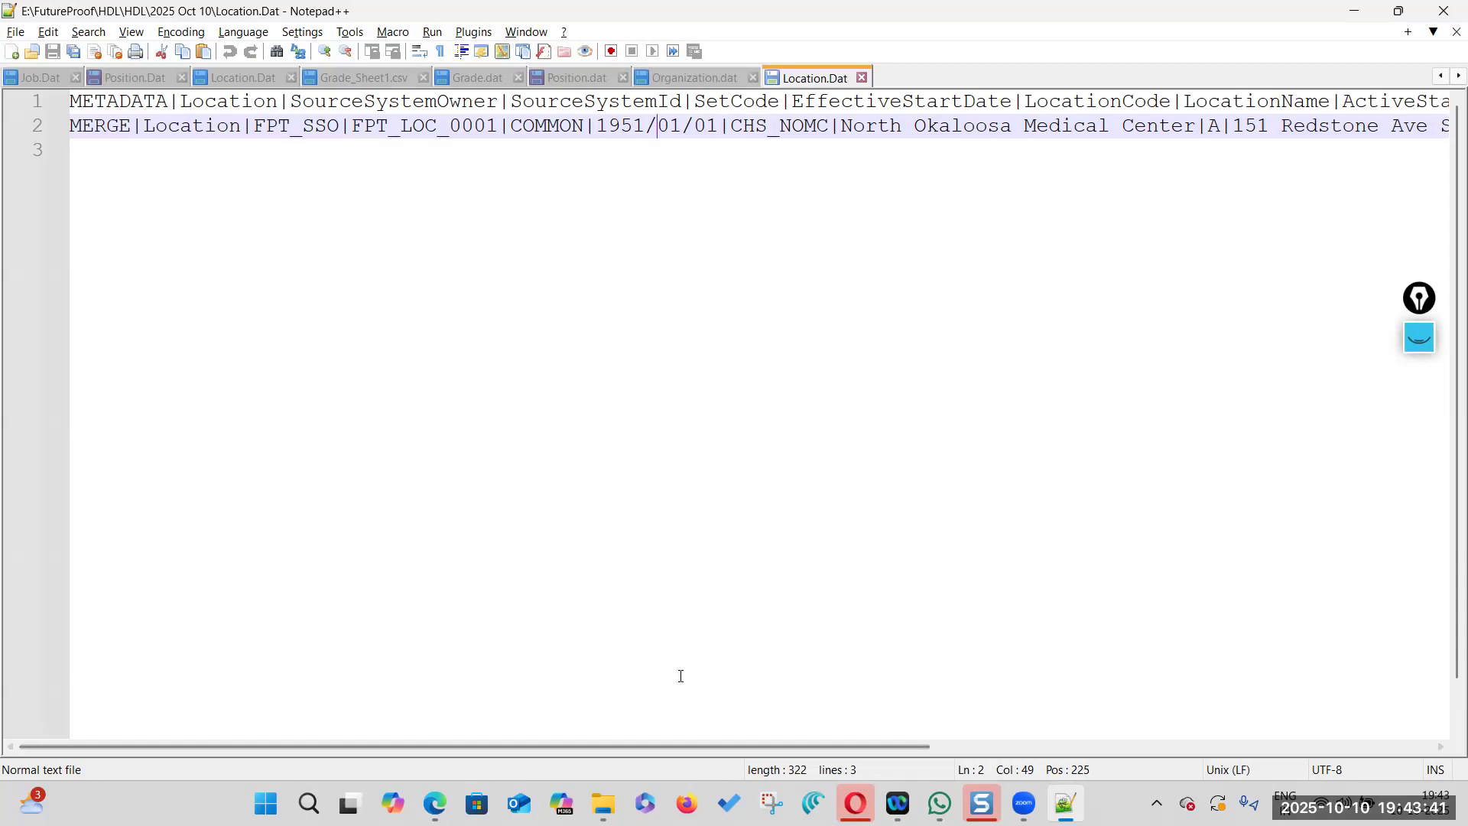
scroll(361, 750, "right", 6)
scroll(361, 749, "right", 3)
scroll(361, 749, "right", 3)
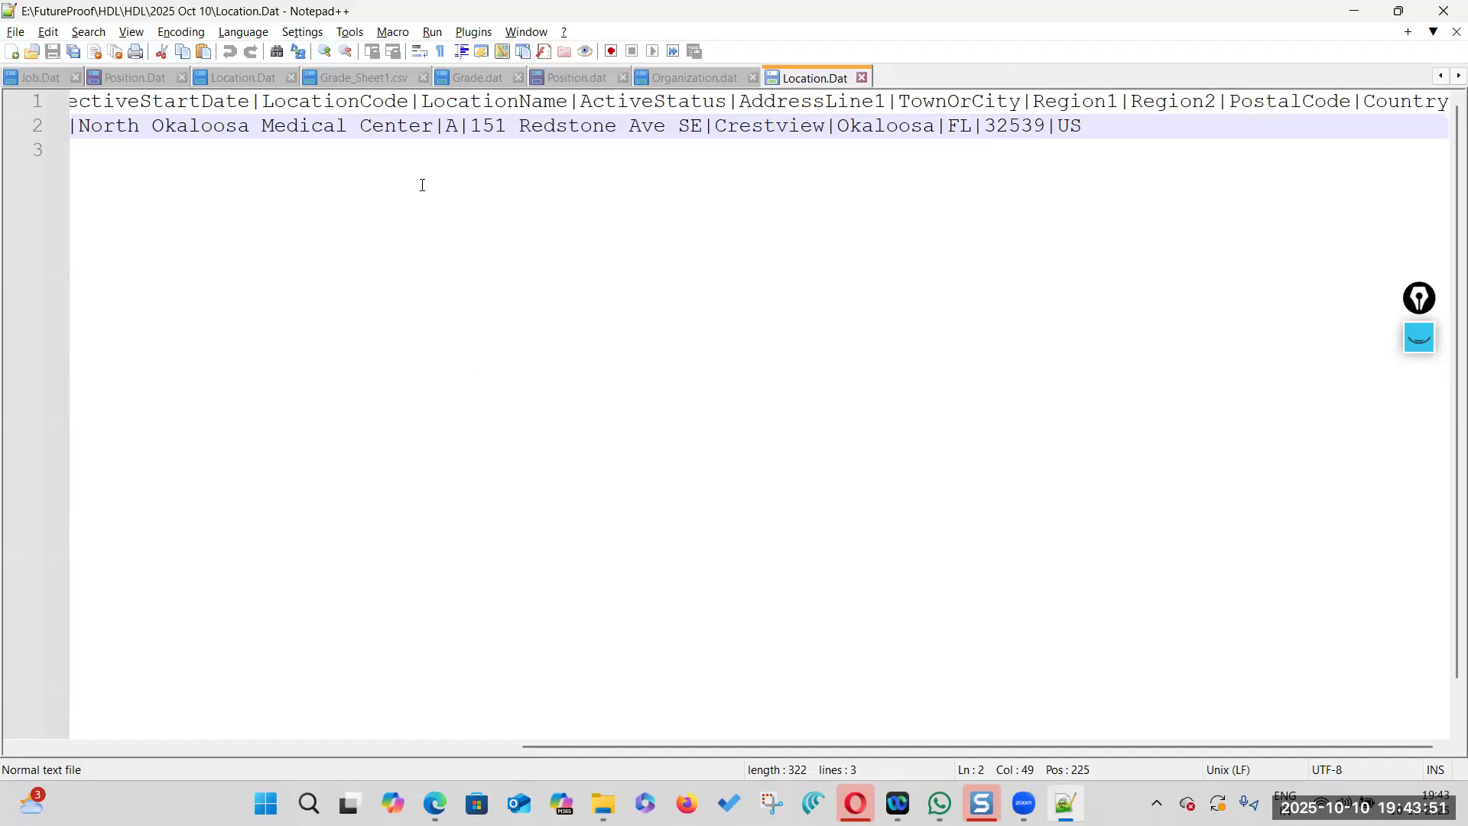
Open Position.dat from File Explorer in Notepad++ using Edit with Notepad++
key("alt+Tab")
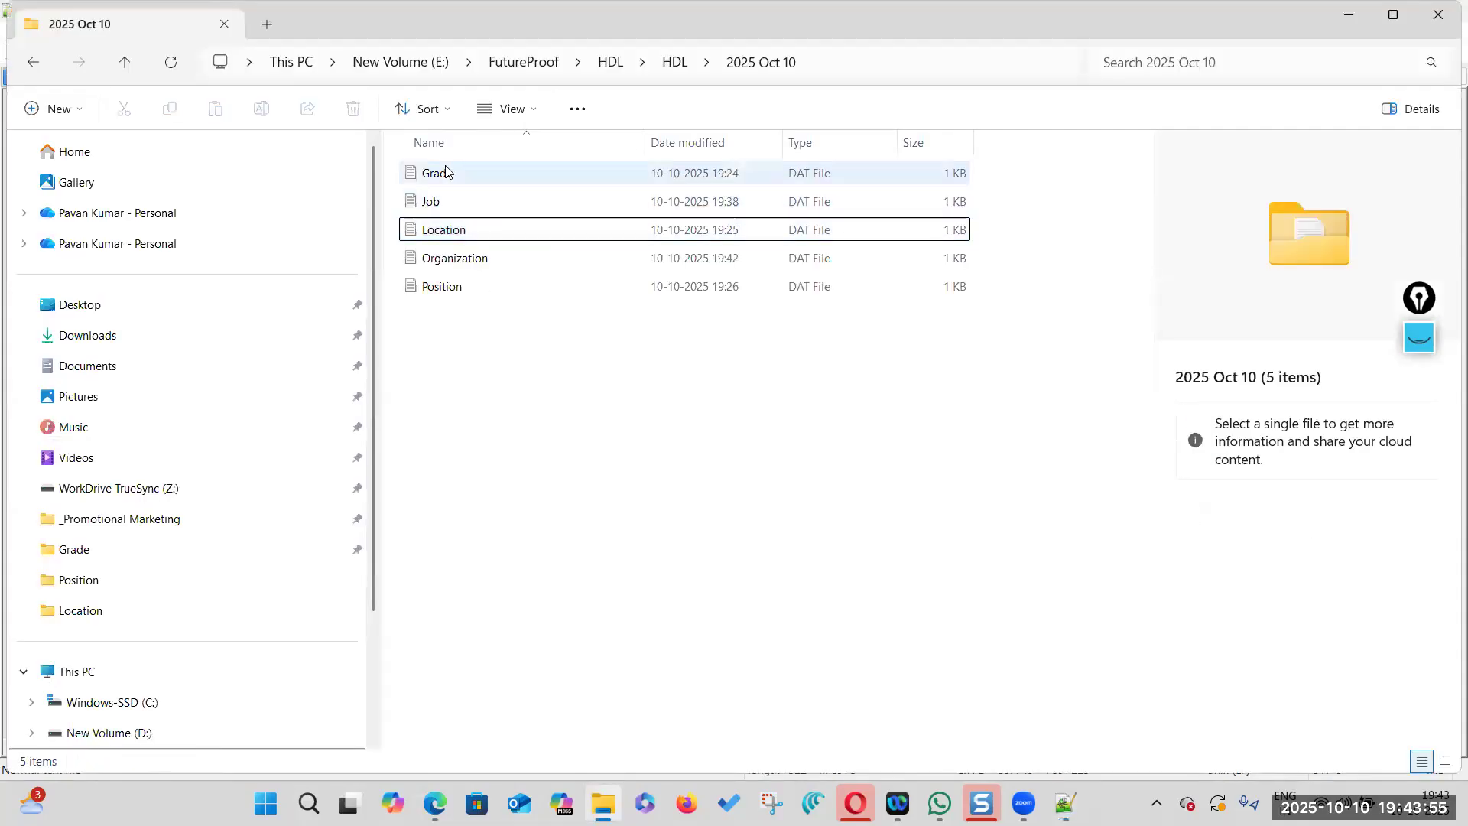
left_click(448, 173)
left_click(435, 201)
left_click(440, 230)
left_click(451, 260)
left_click(472, 312)
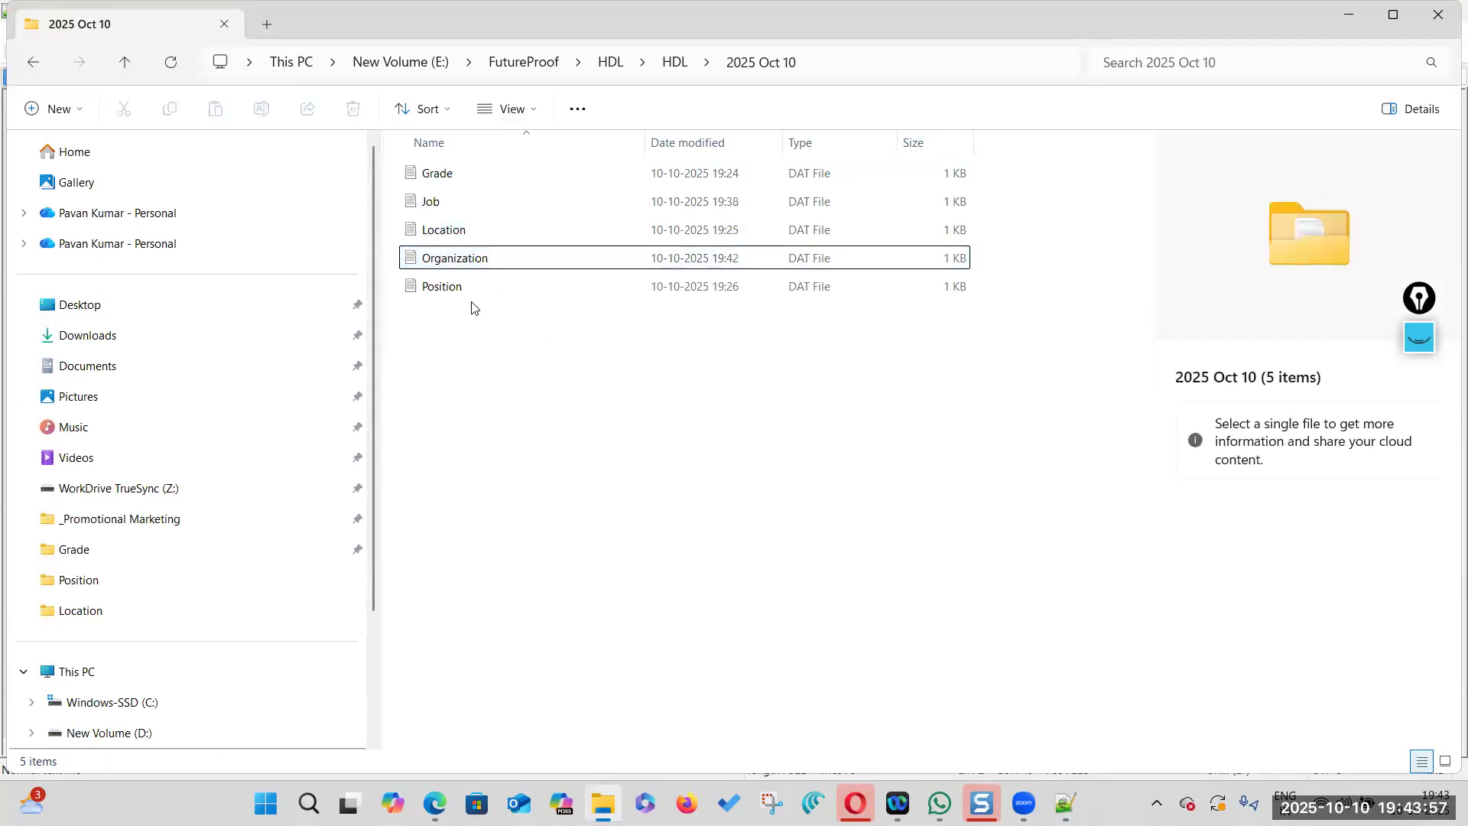
left_click(465, 287)
right_click(528, 296)
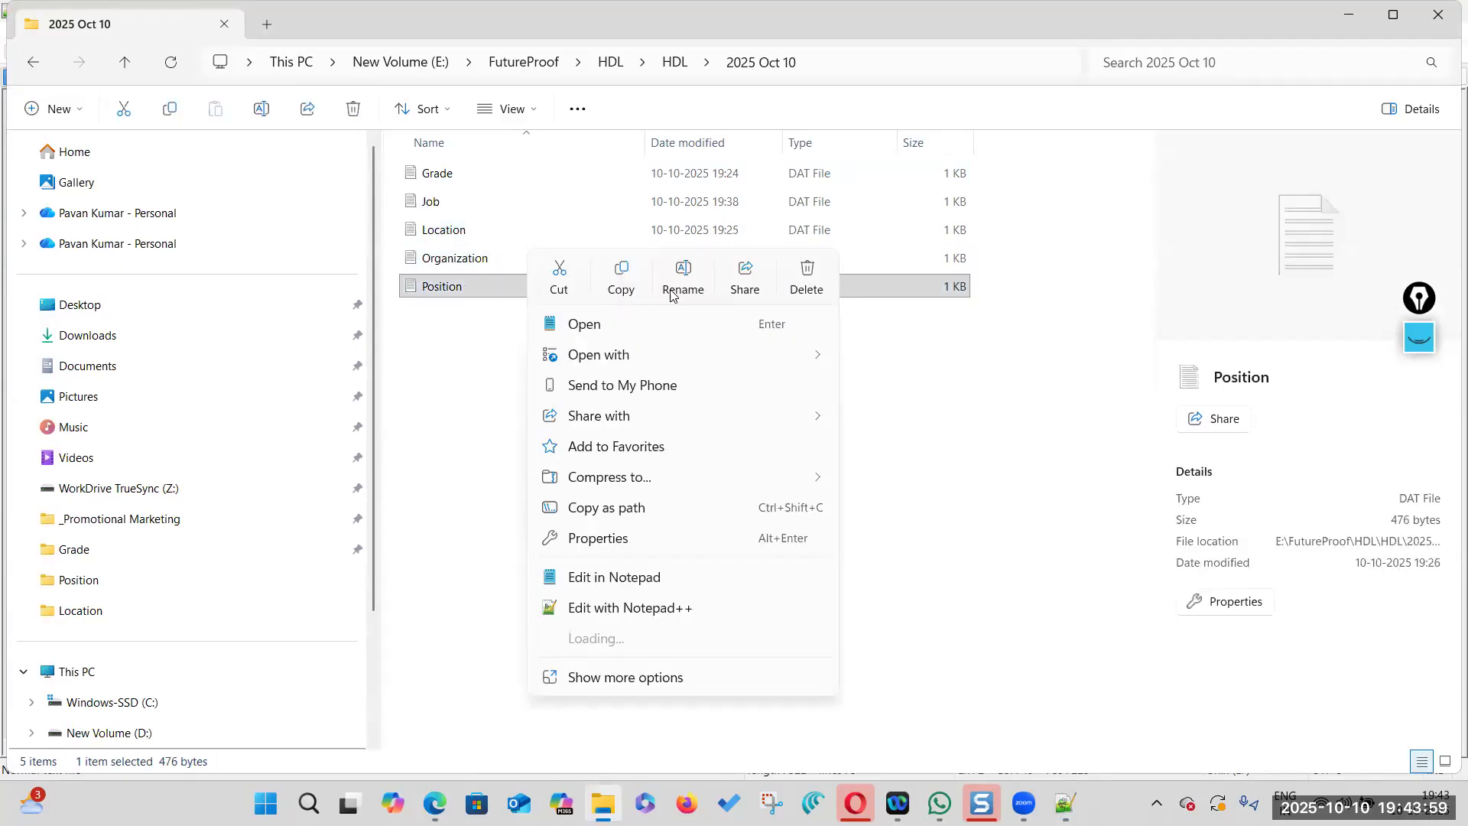
left_click(685, 607)
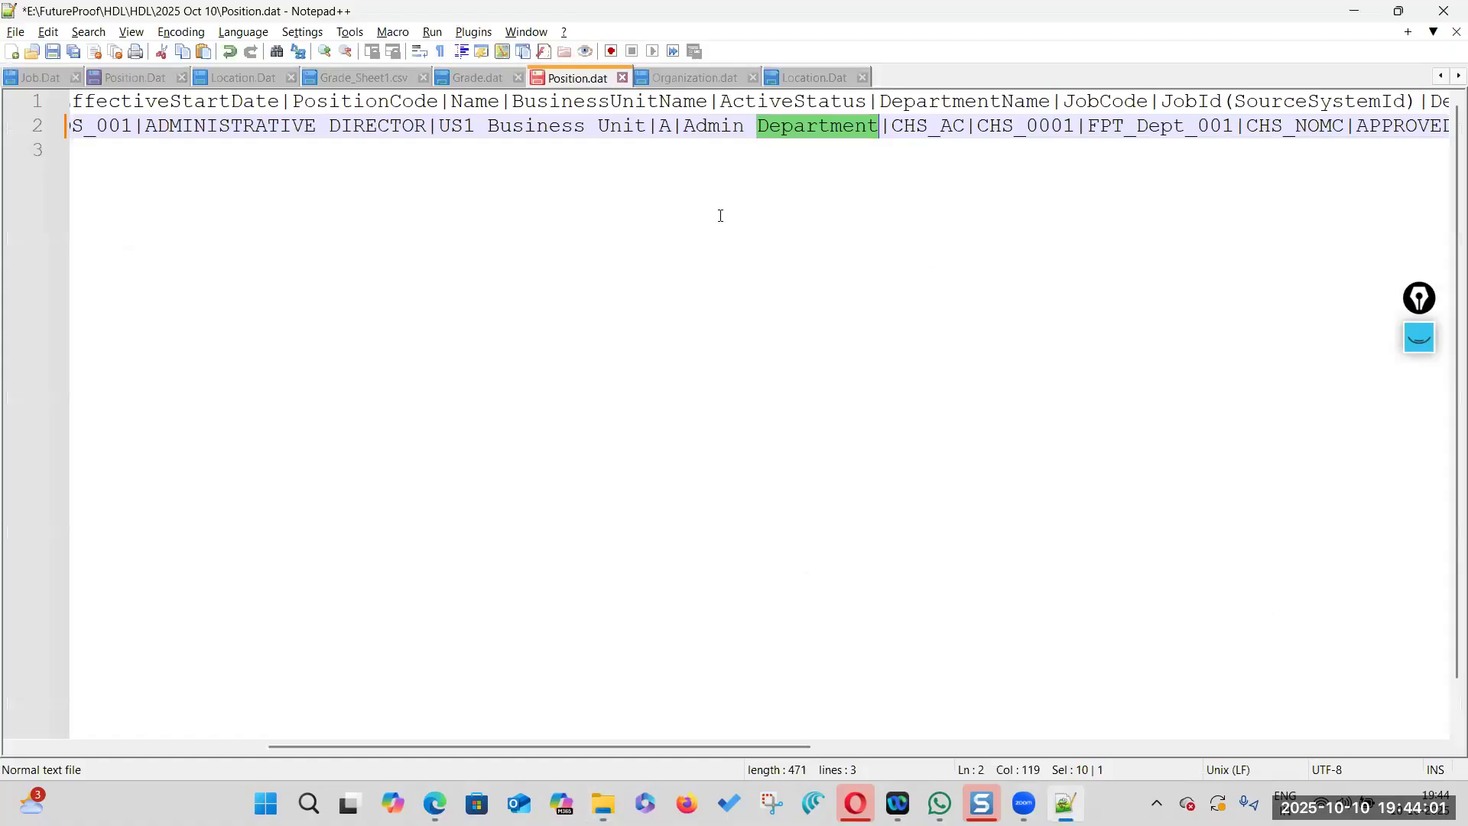
Compare Position.dat's job code CHS_AC with Job.dat, selecting Job.dat's job code CHS_AD
left_click(844, 124)
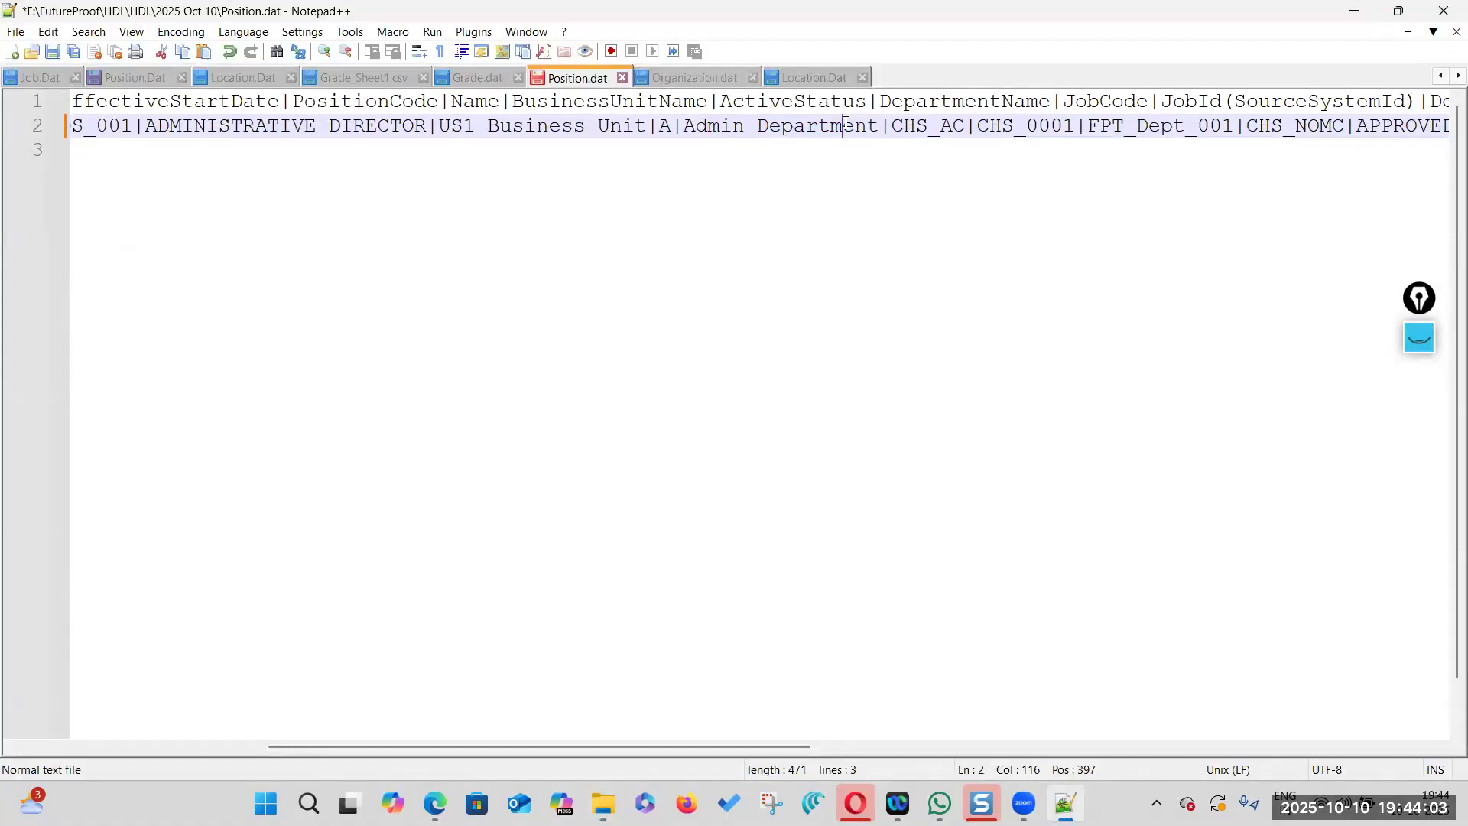
double_click(957, 125)
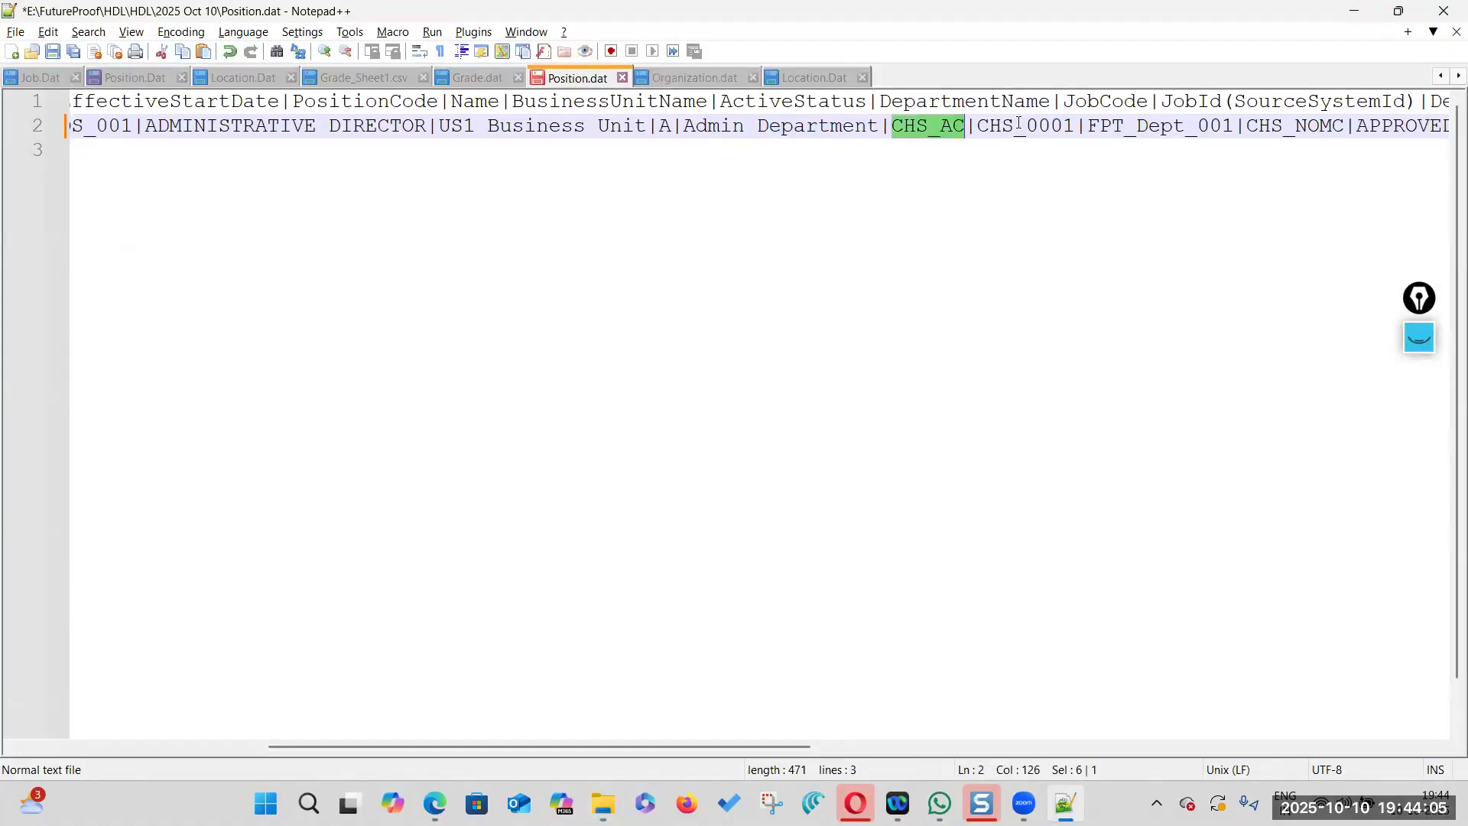
left_click(1086, 102)
left_click(934, 130)
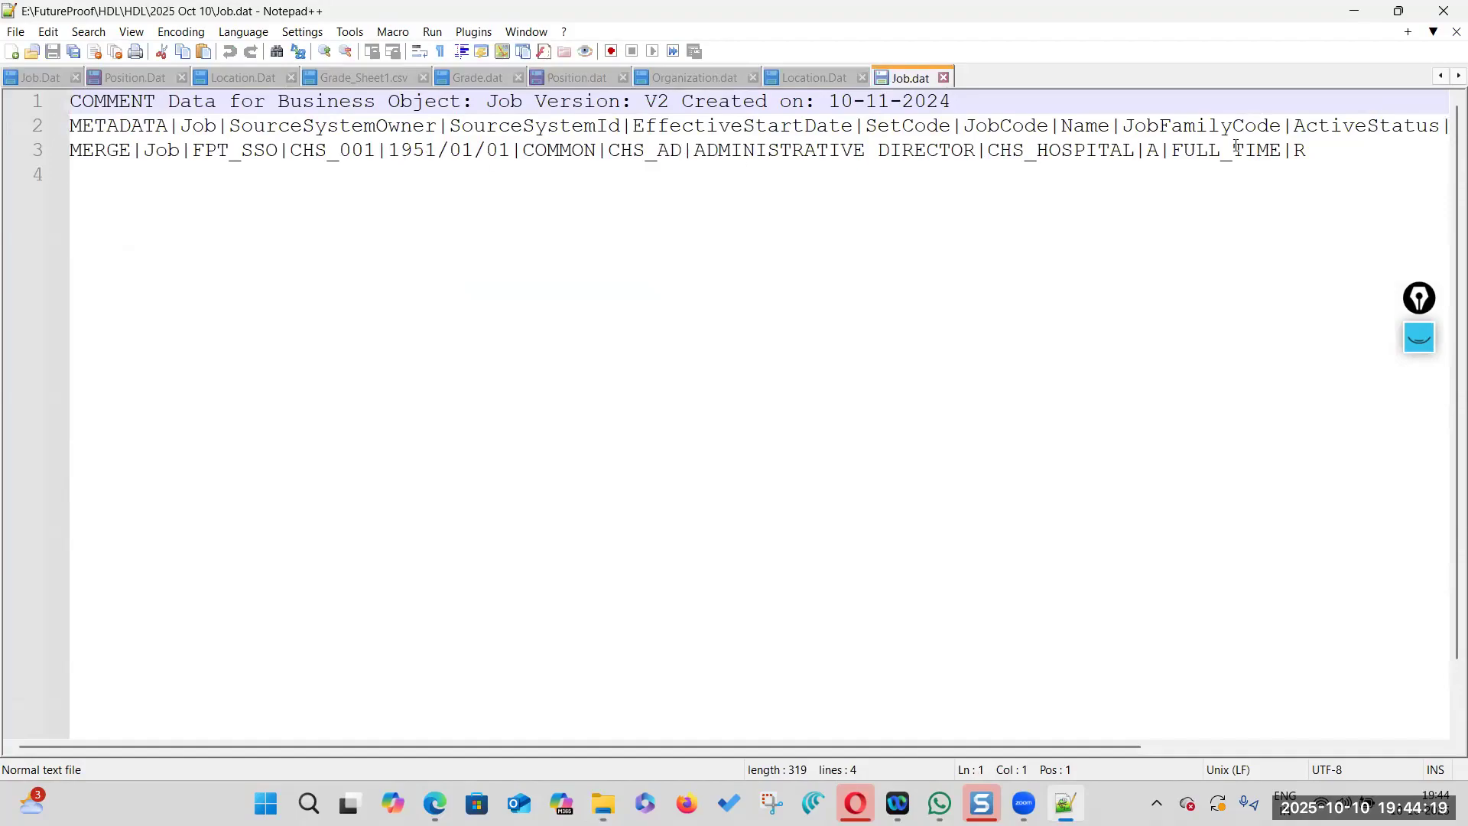
left_click(1010, 126)
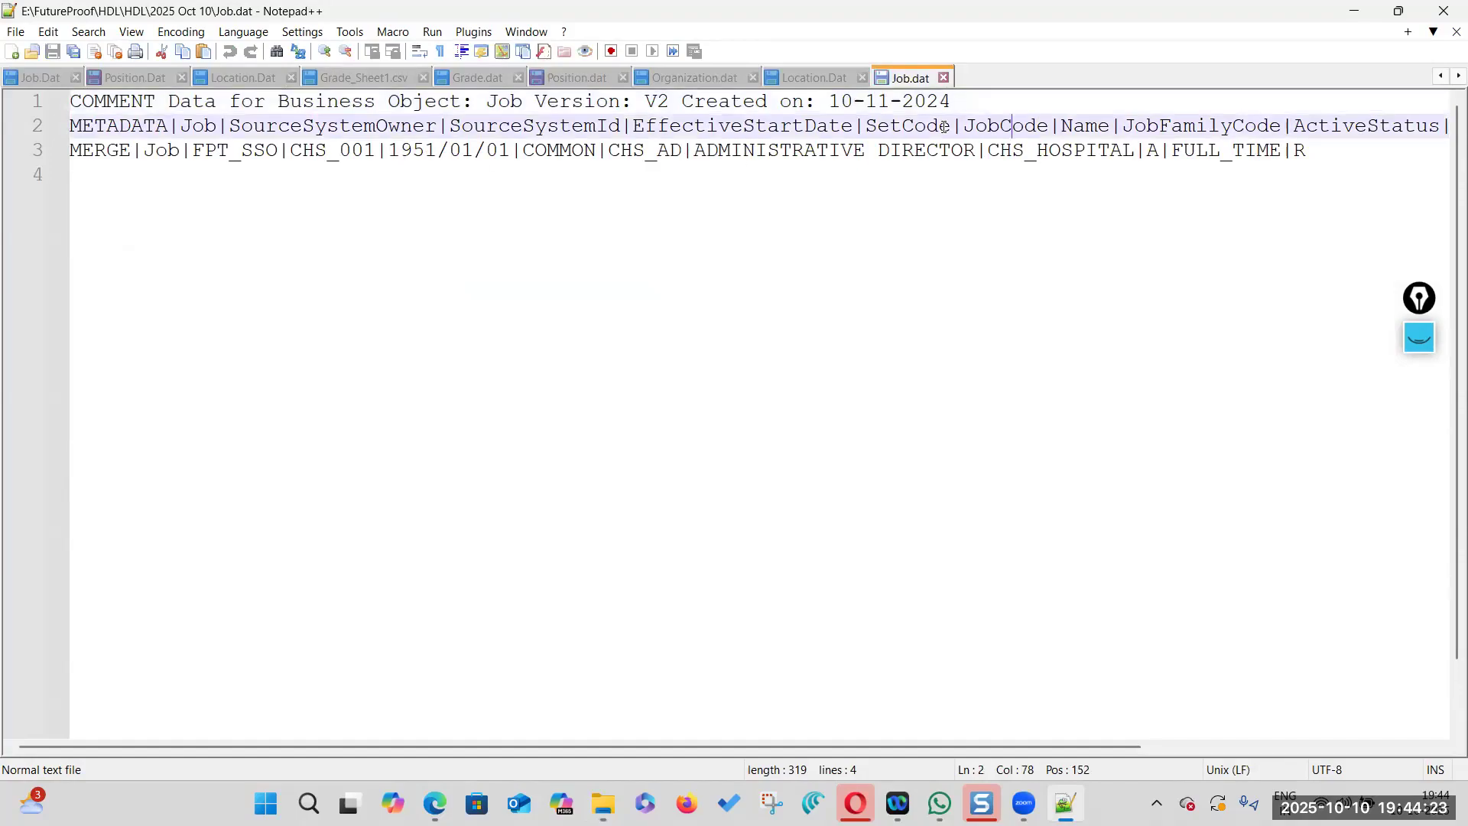
left_click(918, 127)
left_click(992, 127)
double_click(901, 126)
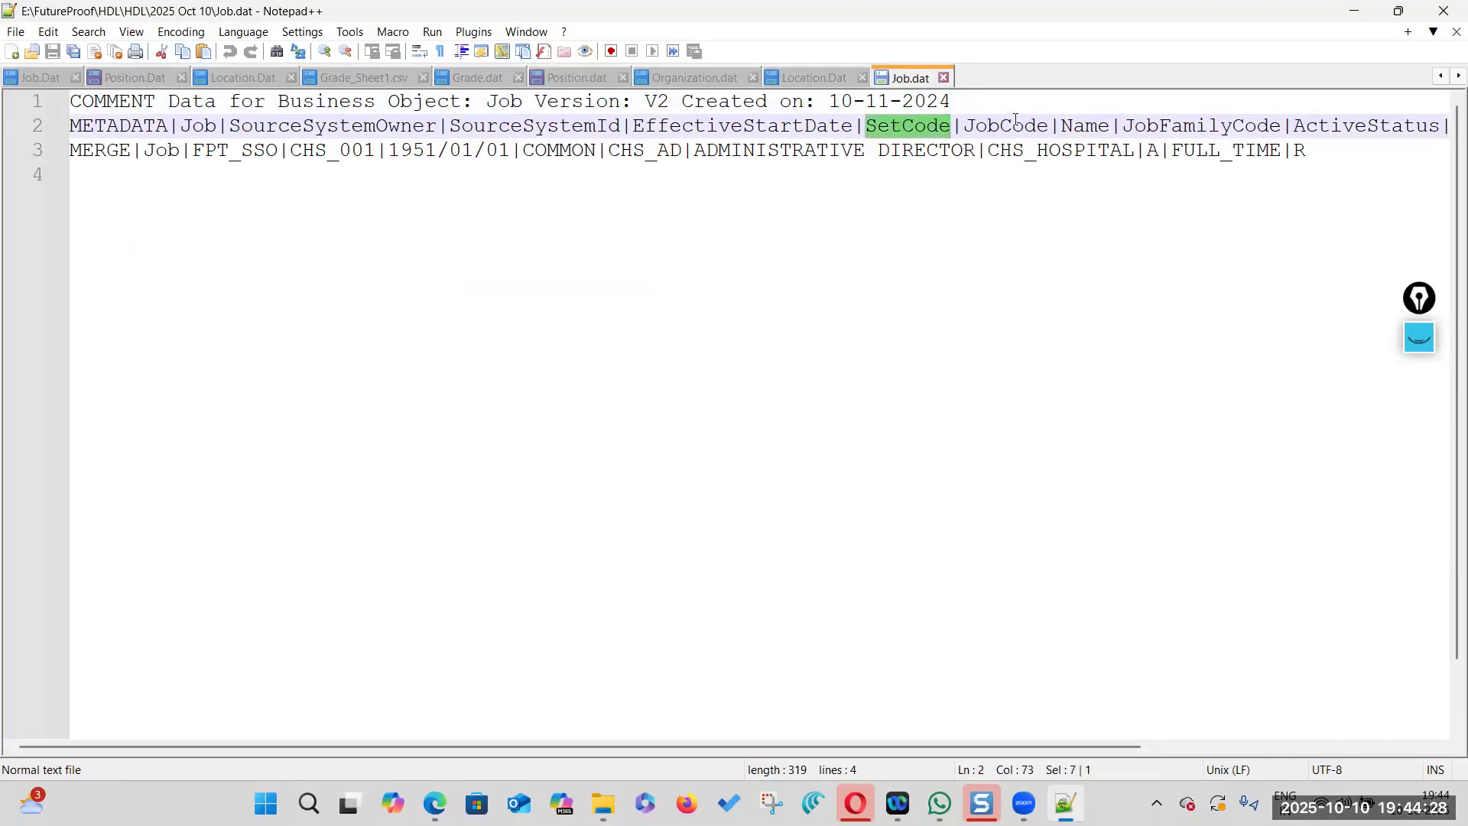
double_click(654, 157)
key("ctrl+c")
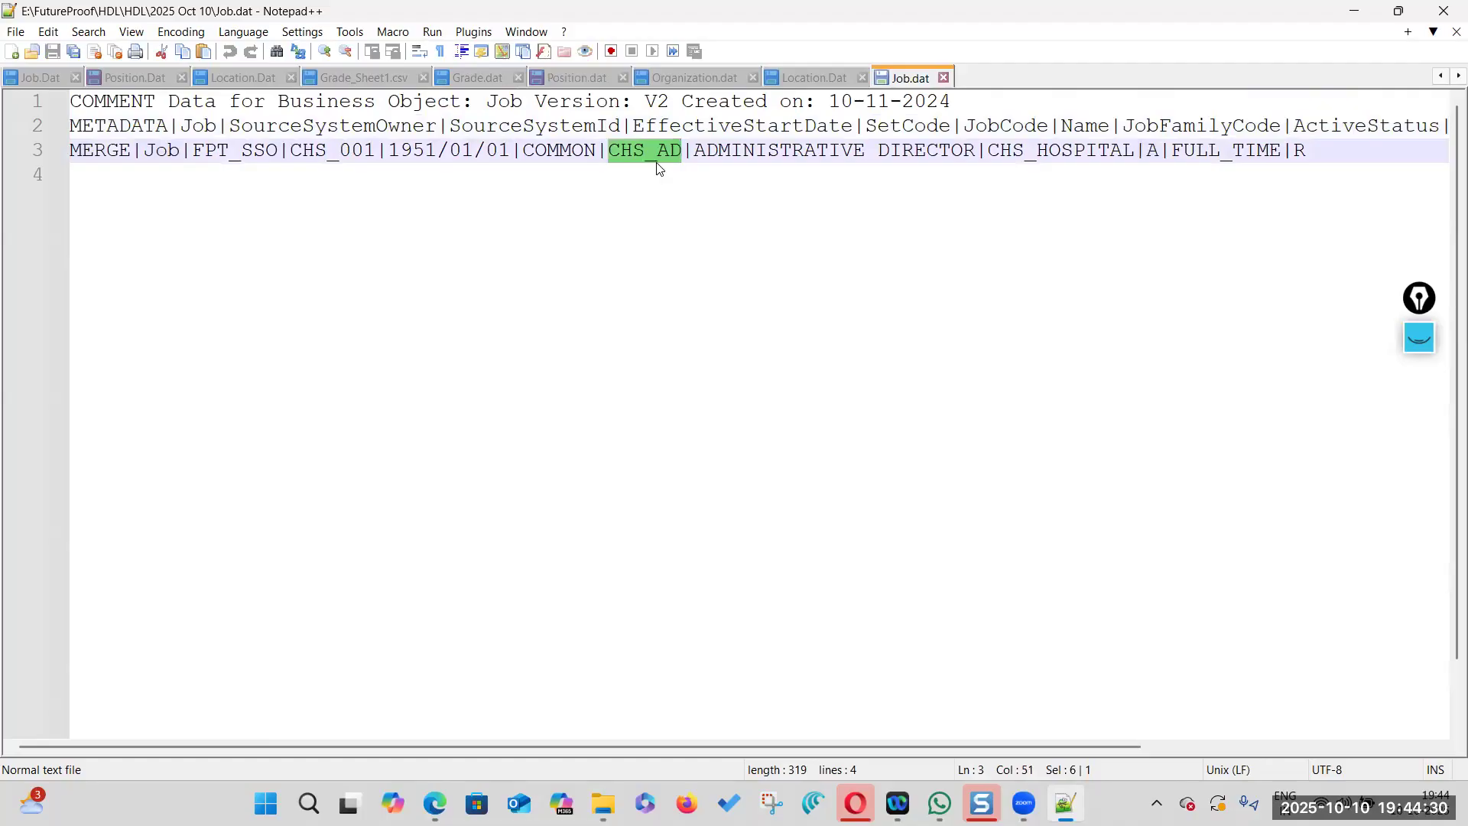
key("alt+Tab")
key("alt+Tab")
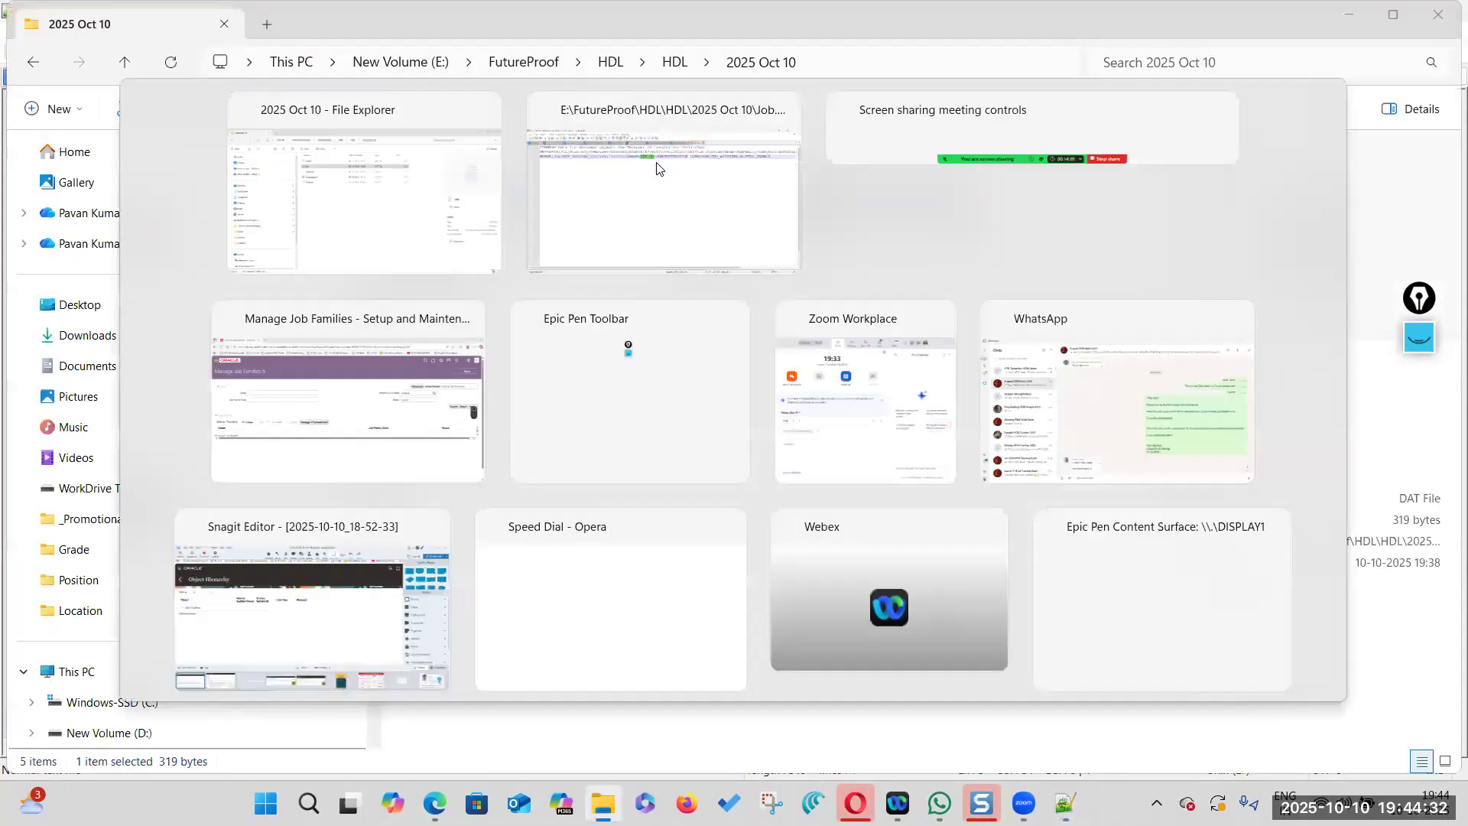
Paste CHS_AD over the CHS_AC job code in Position.dat
left_click(589, 75)
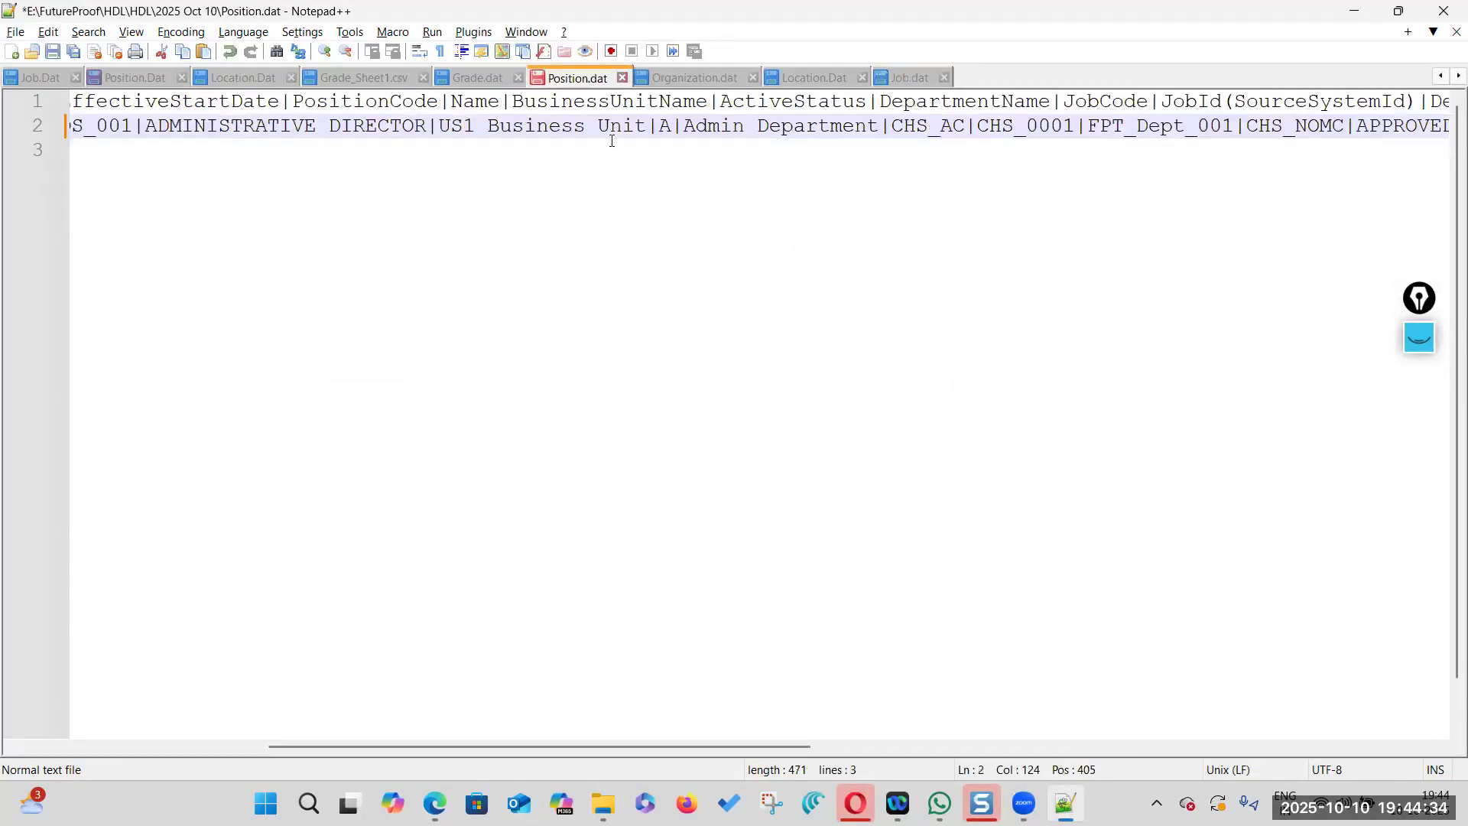
double_click(910, 125)
key("ctrl+v")
left_click(352, 746)
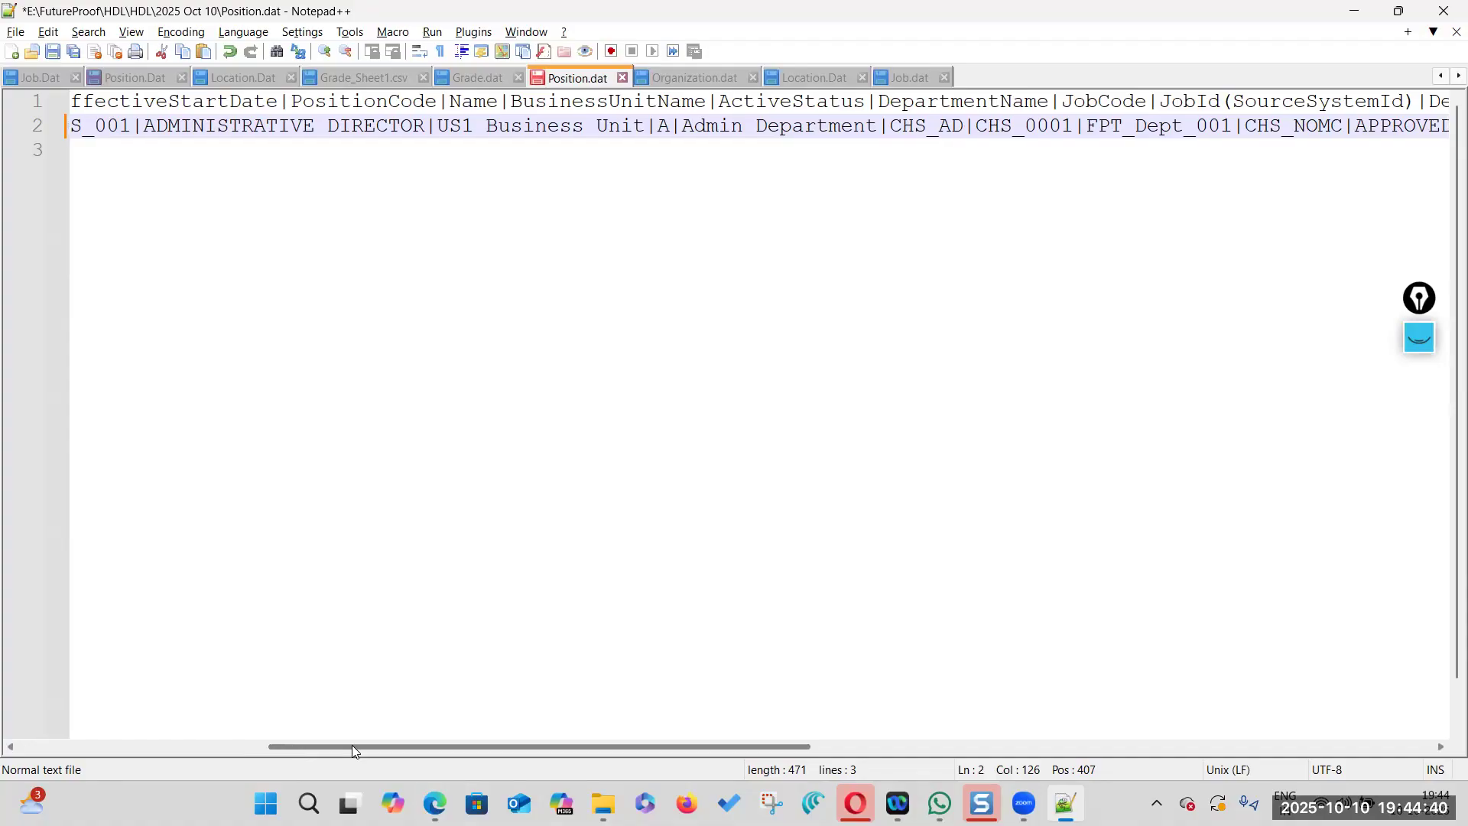
left_click_drag(352, 746, 498, 746)
double_click(732, 101)
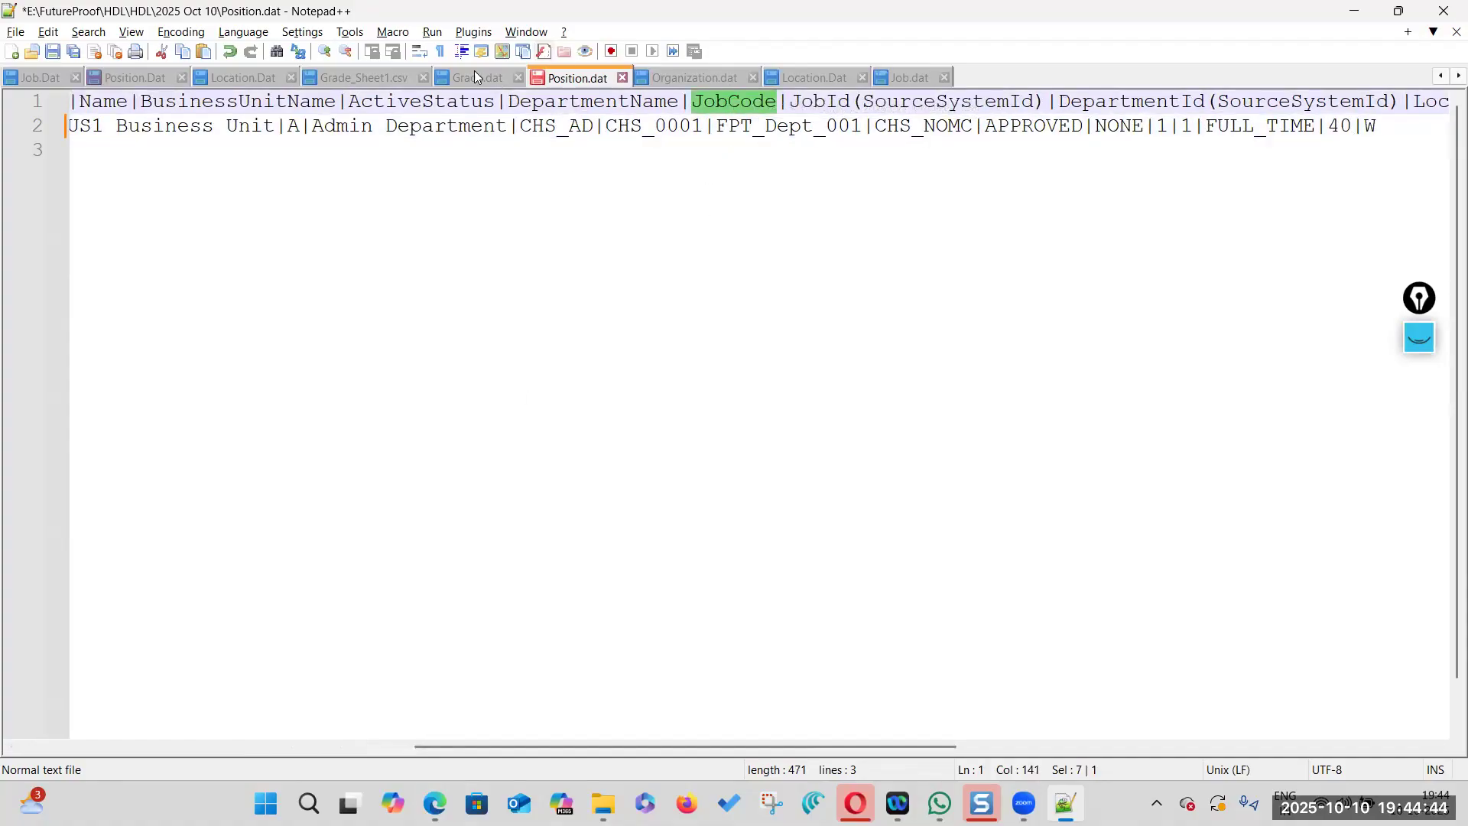
left_click(914, 78)
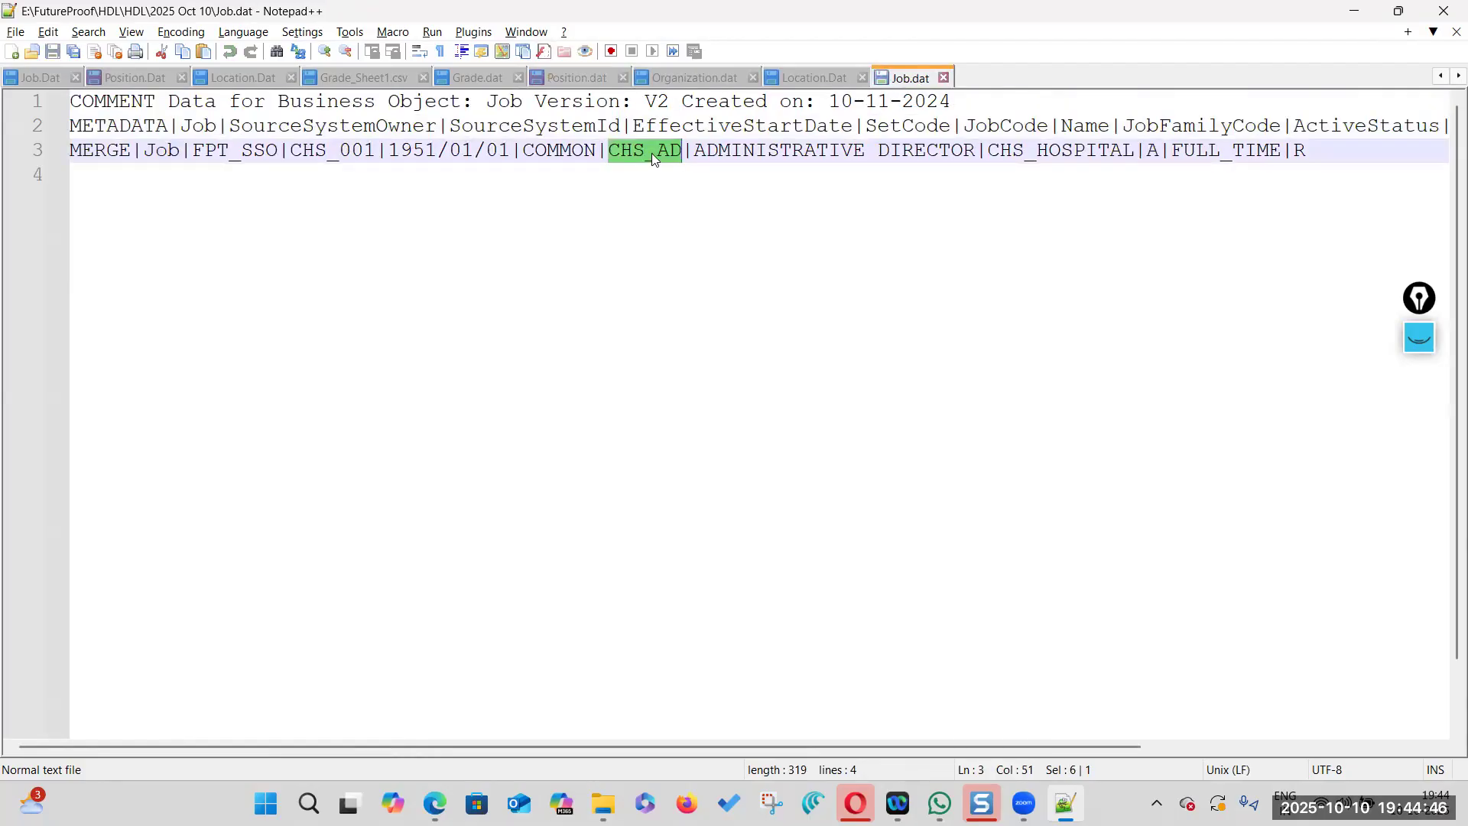
left_click(655, 152)
double_click(908, 126)
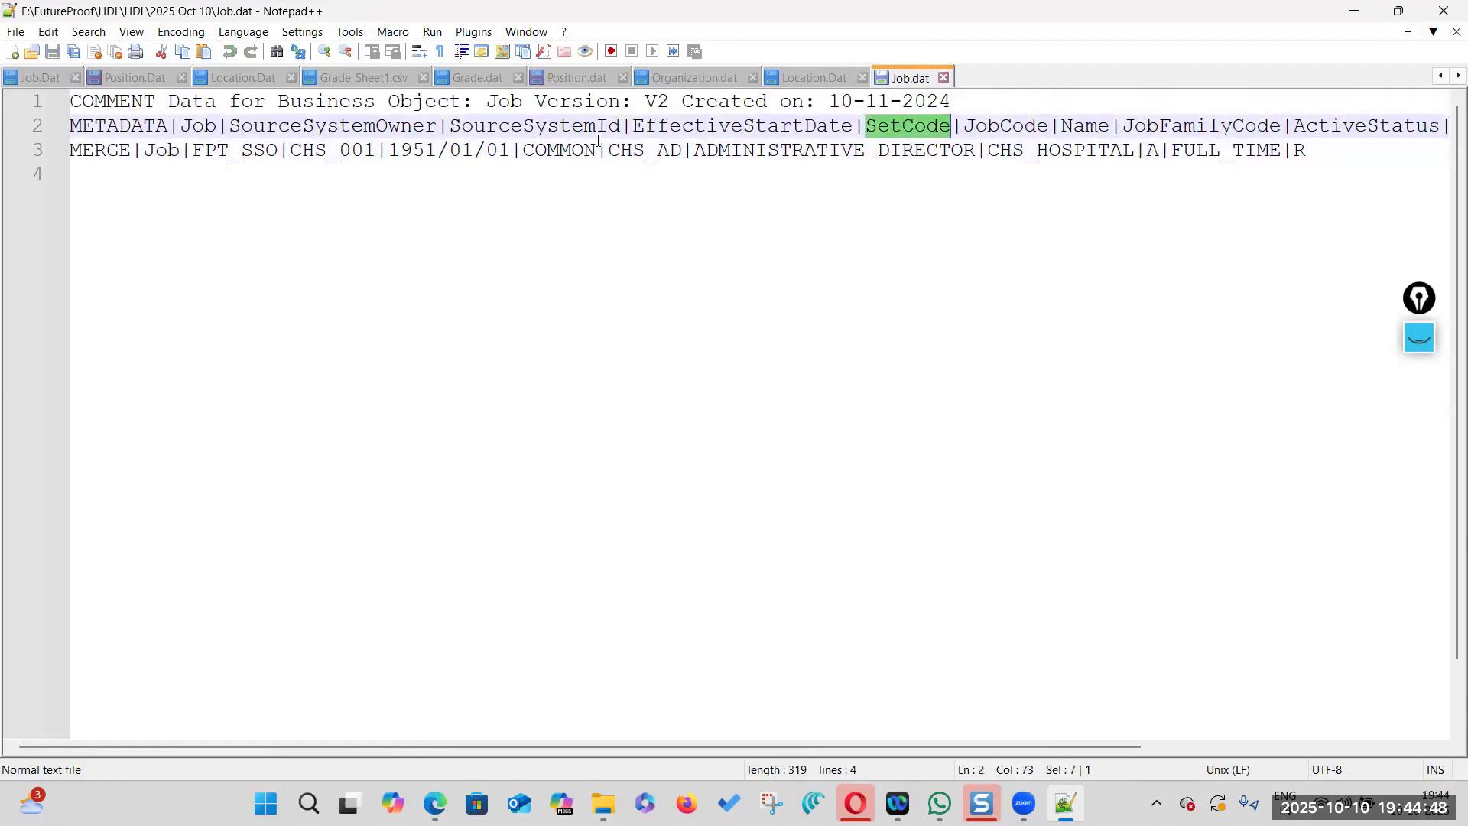
double_click(568, 151)
double_click(987, 126)
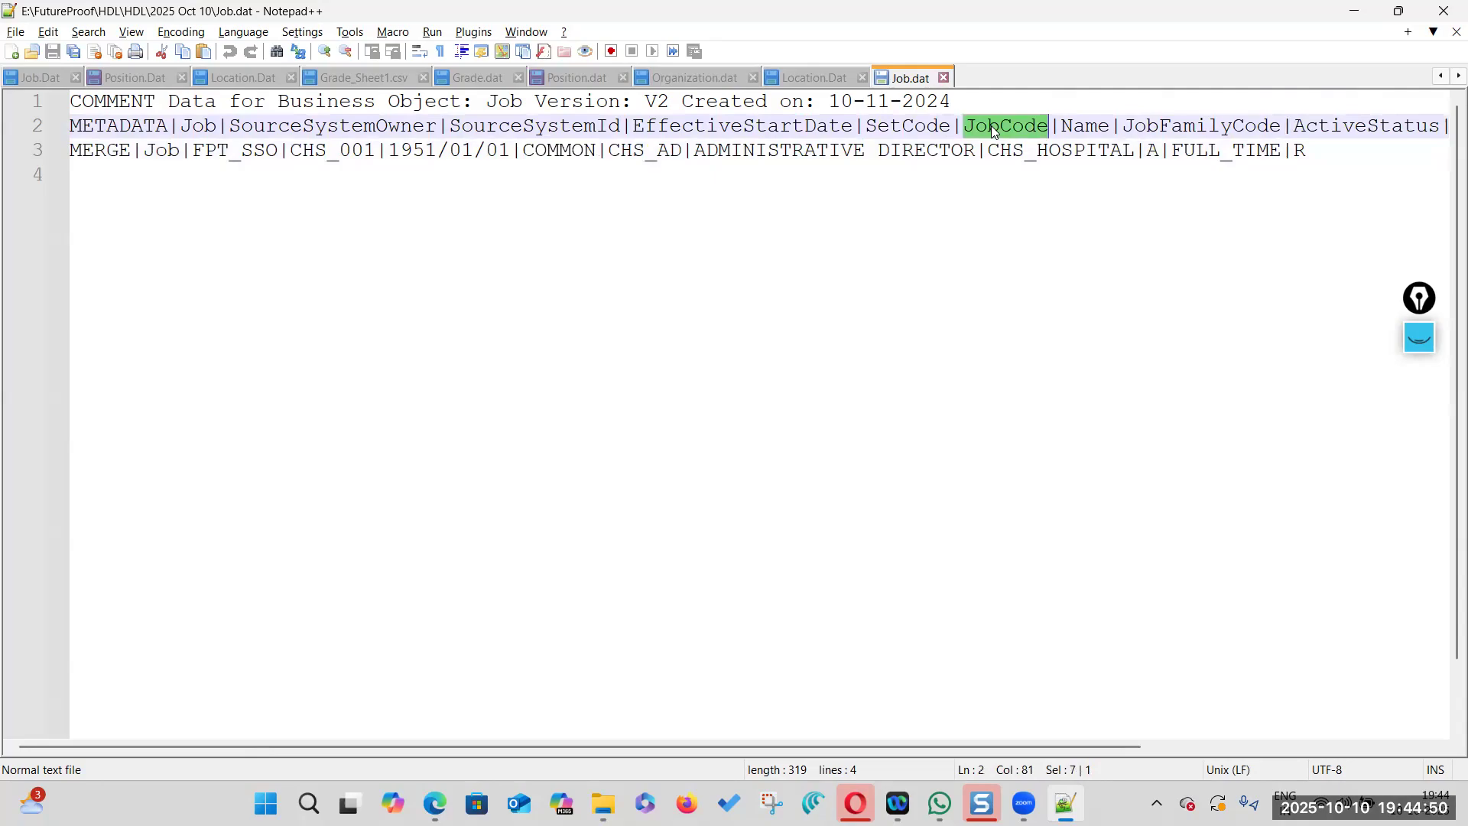
double_click(654, 152)
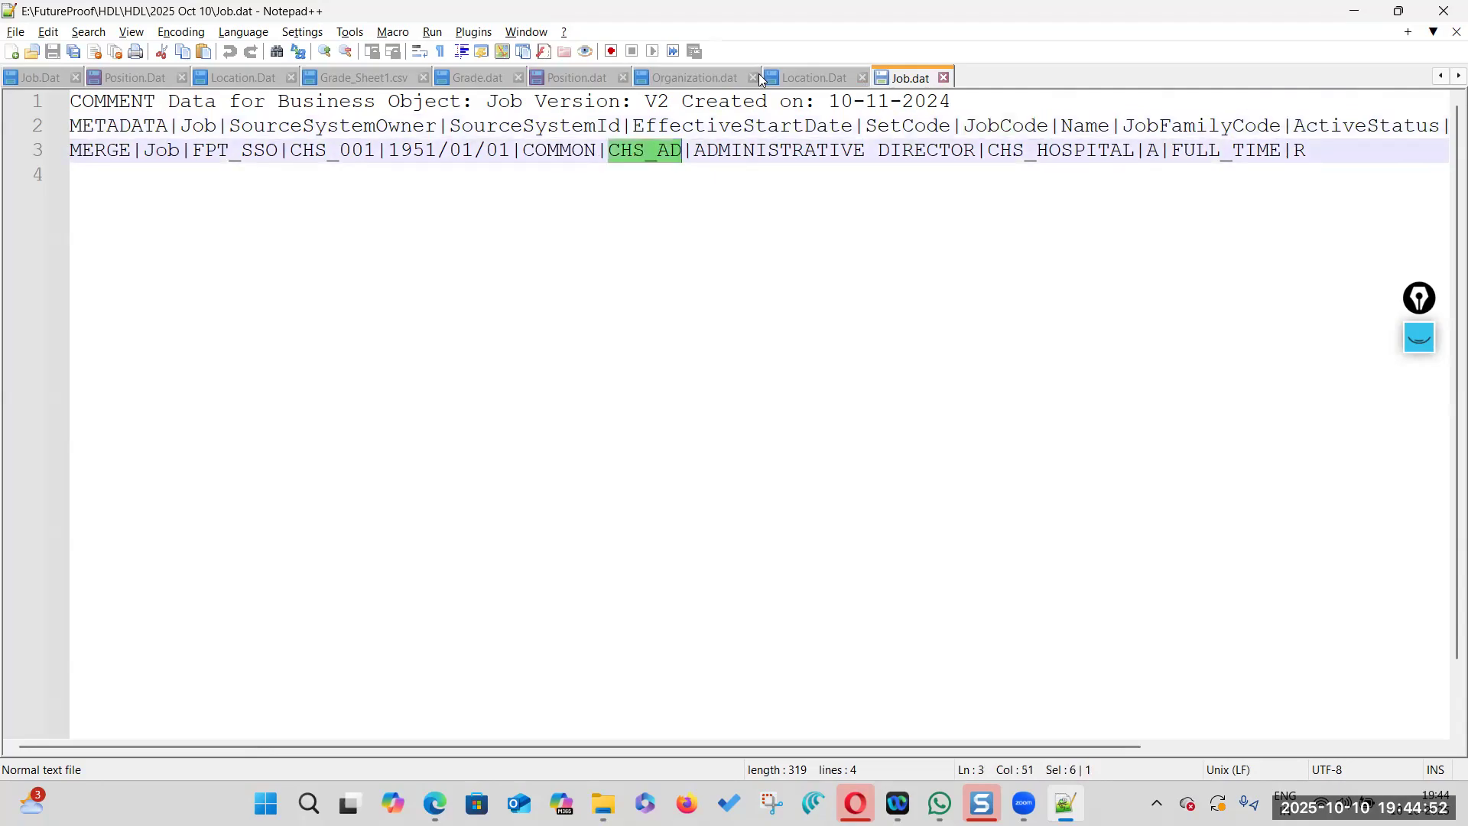
left_click(587, 78)
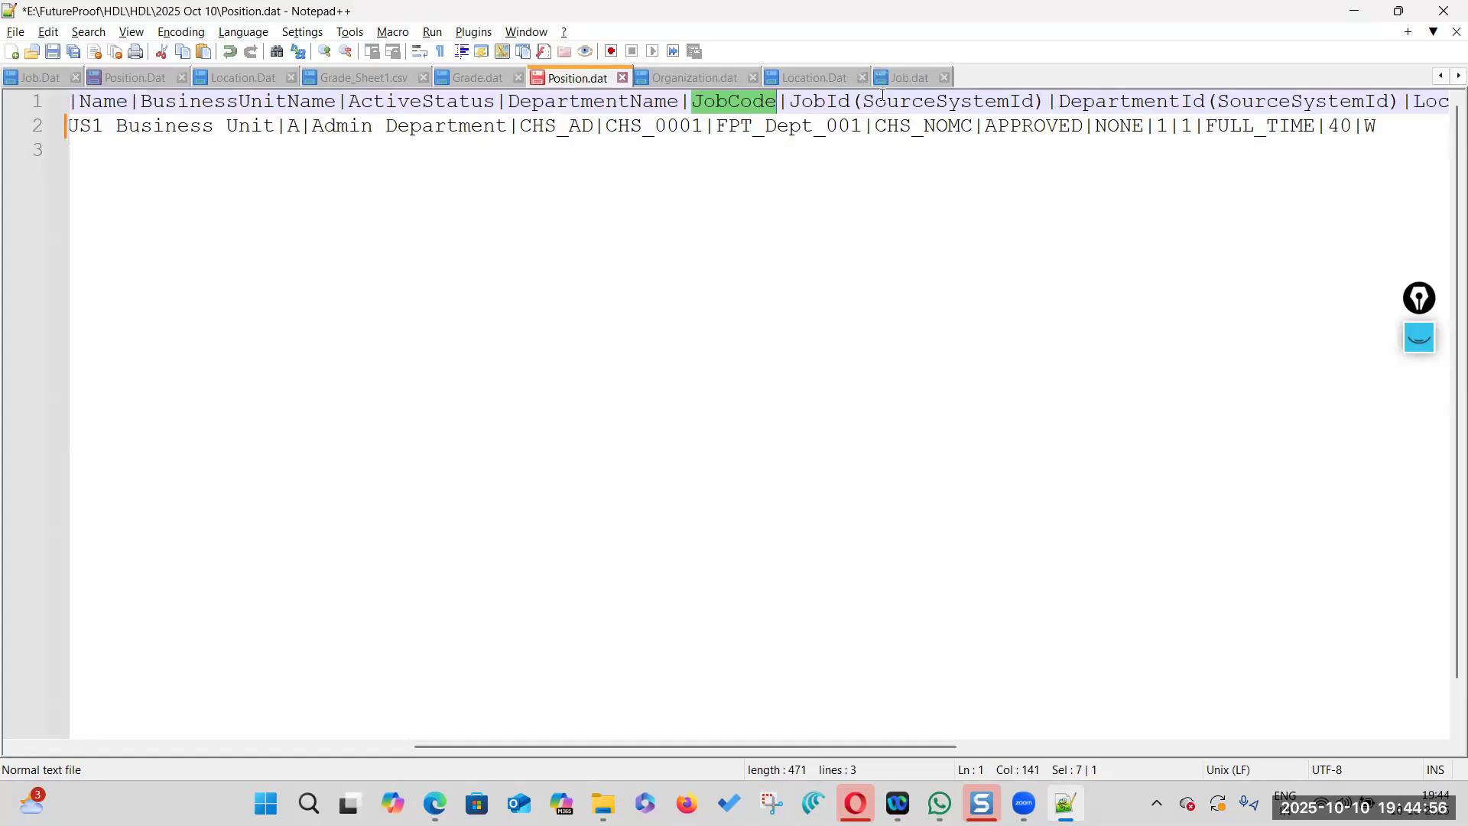
left_click(900, 78)
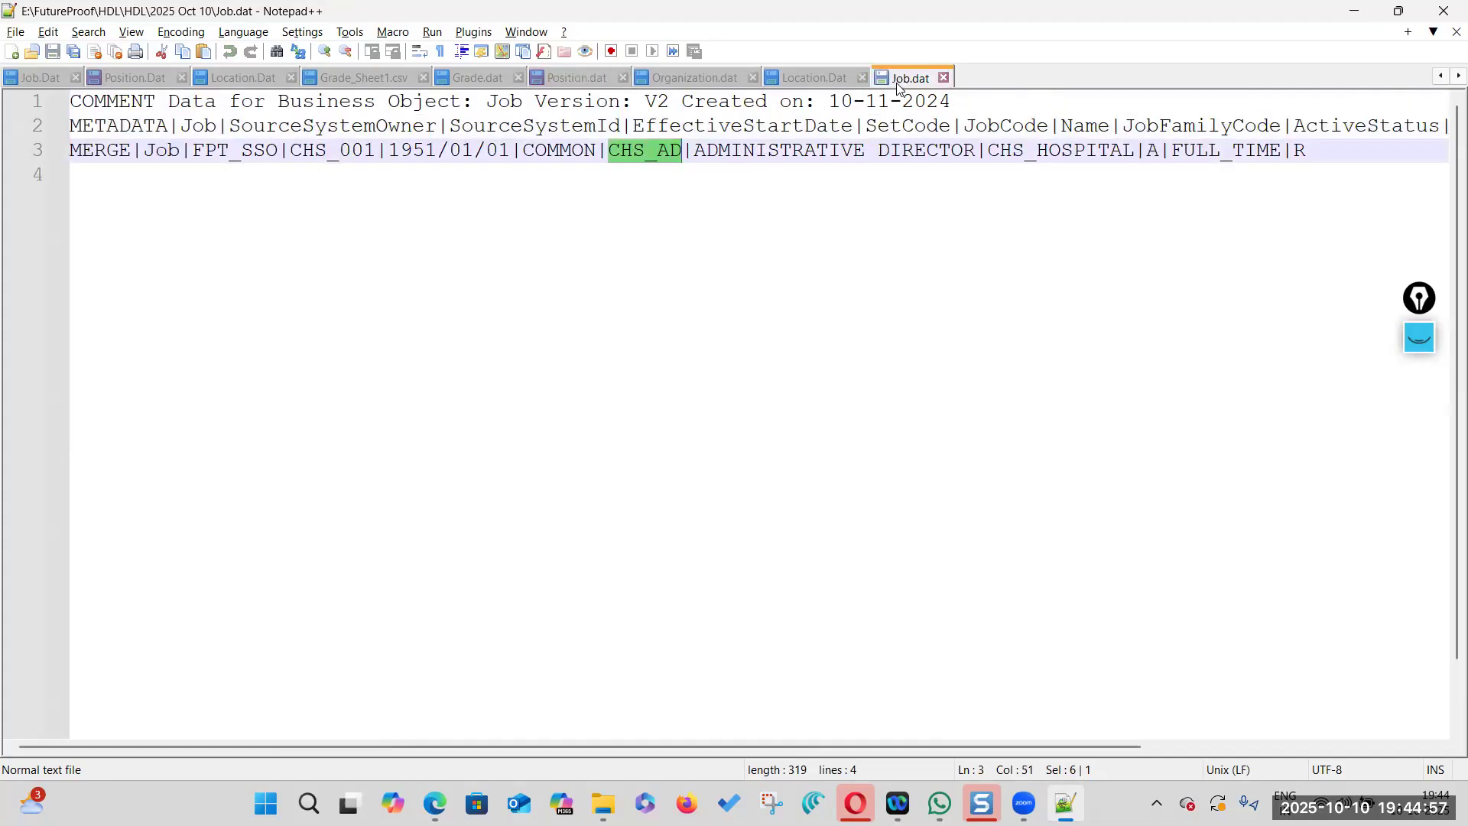
double_click(354, 151)
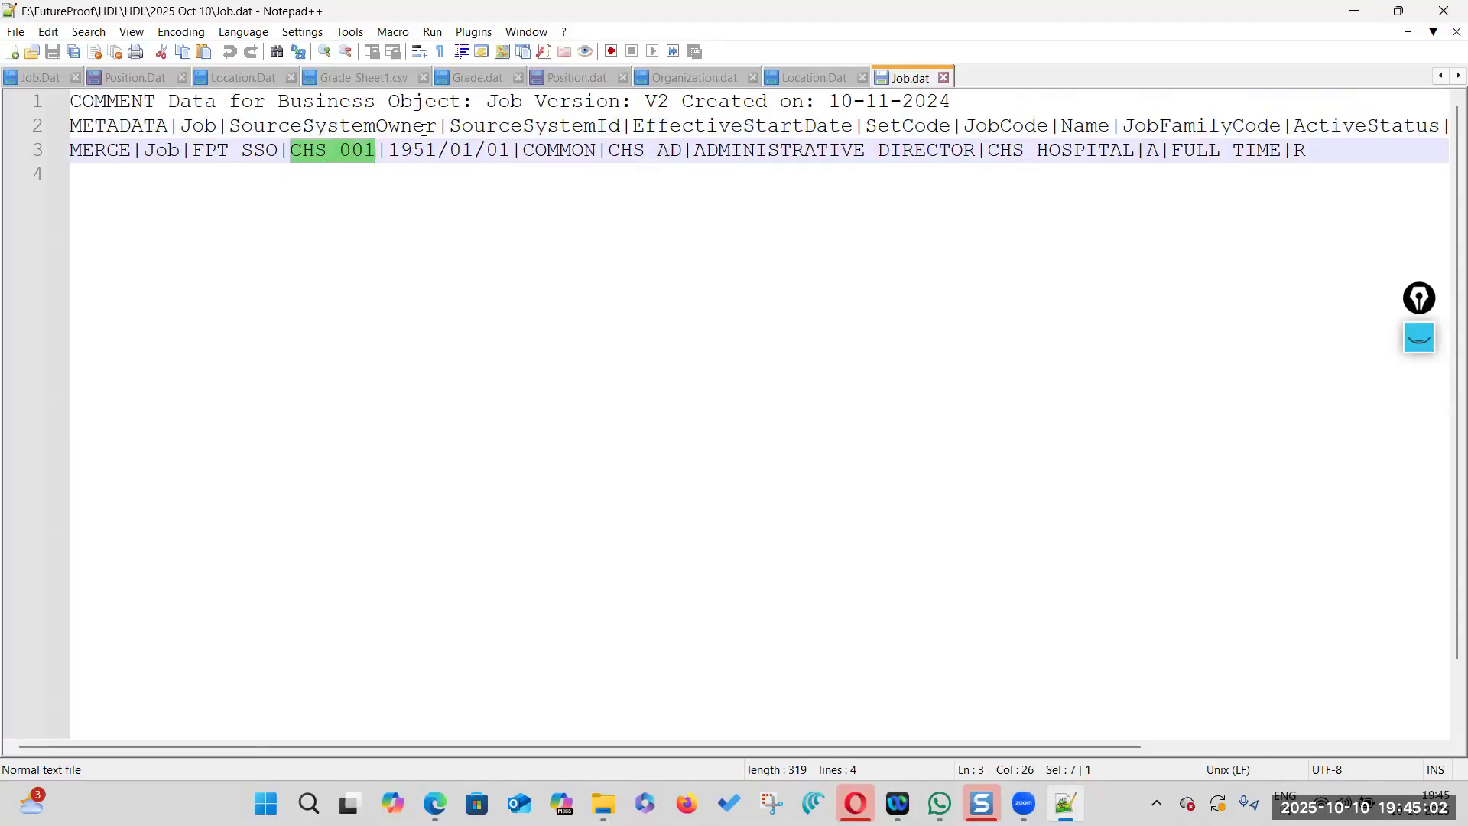
double_click(316, 127)
double_click(509, 124)
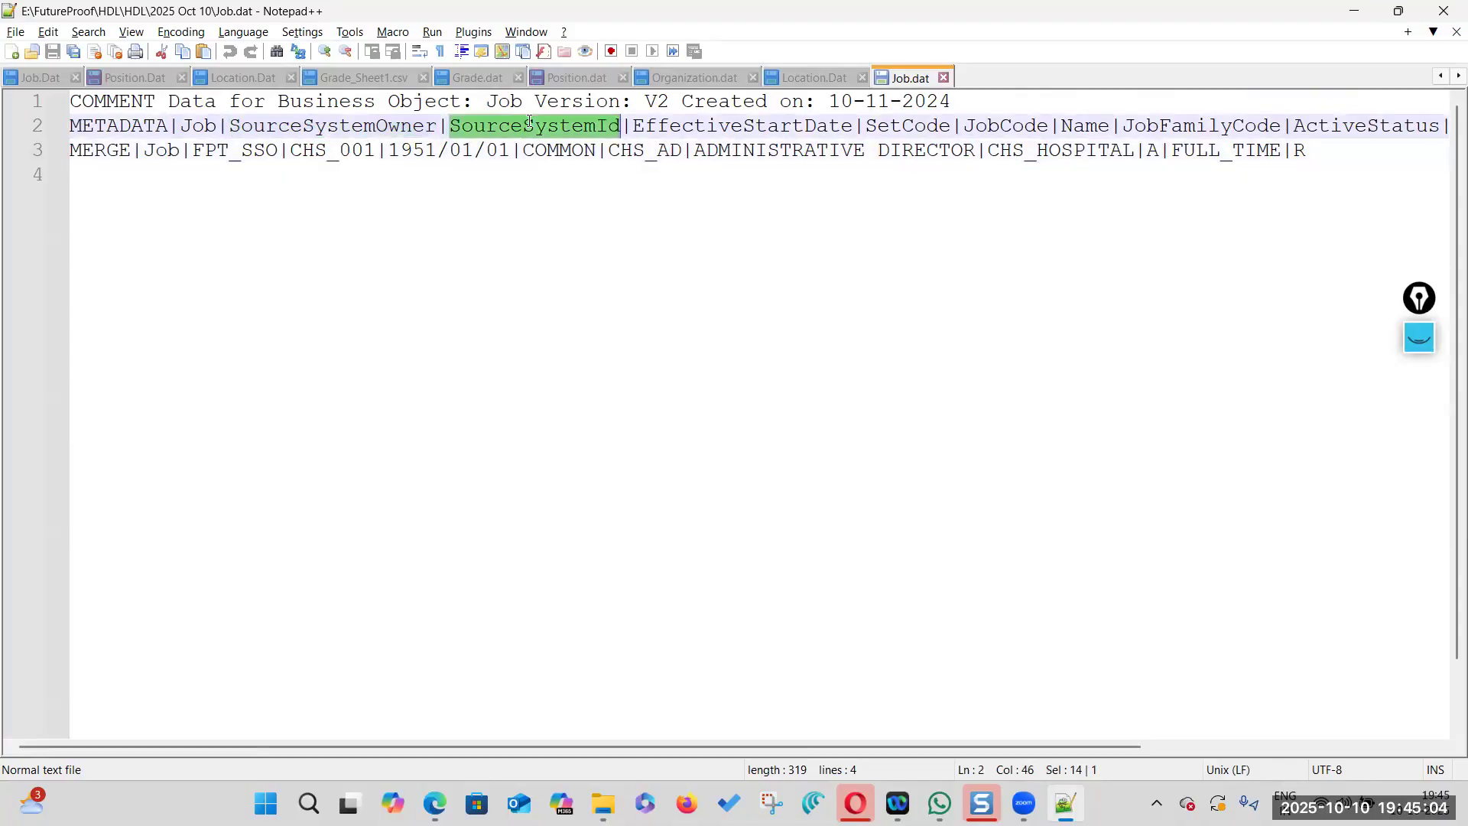
double_click(341, 150)
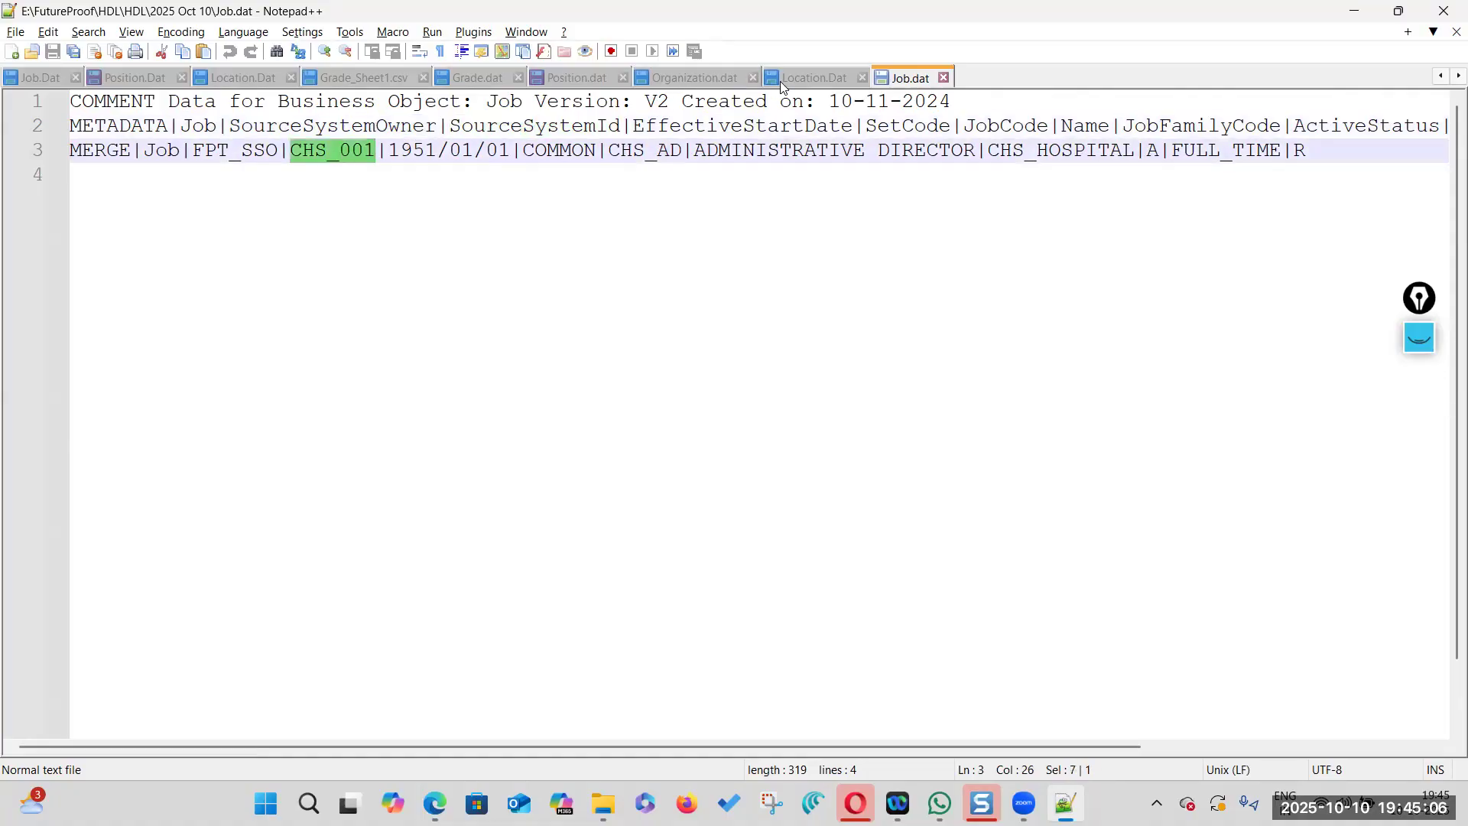
left_click(566, 78)
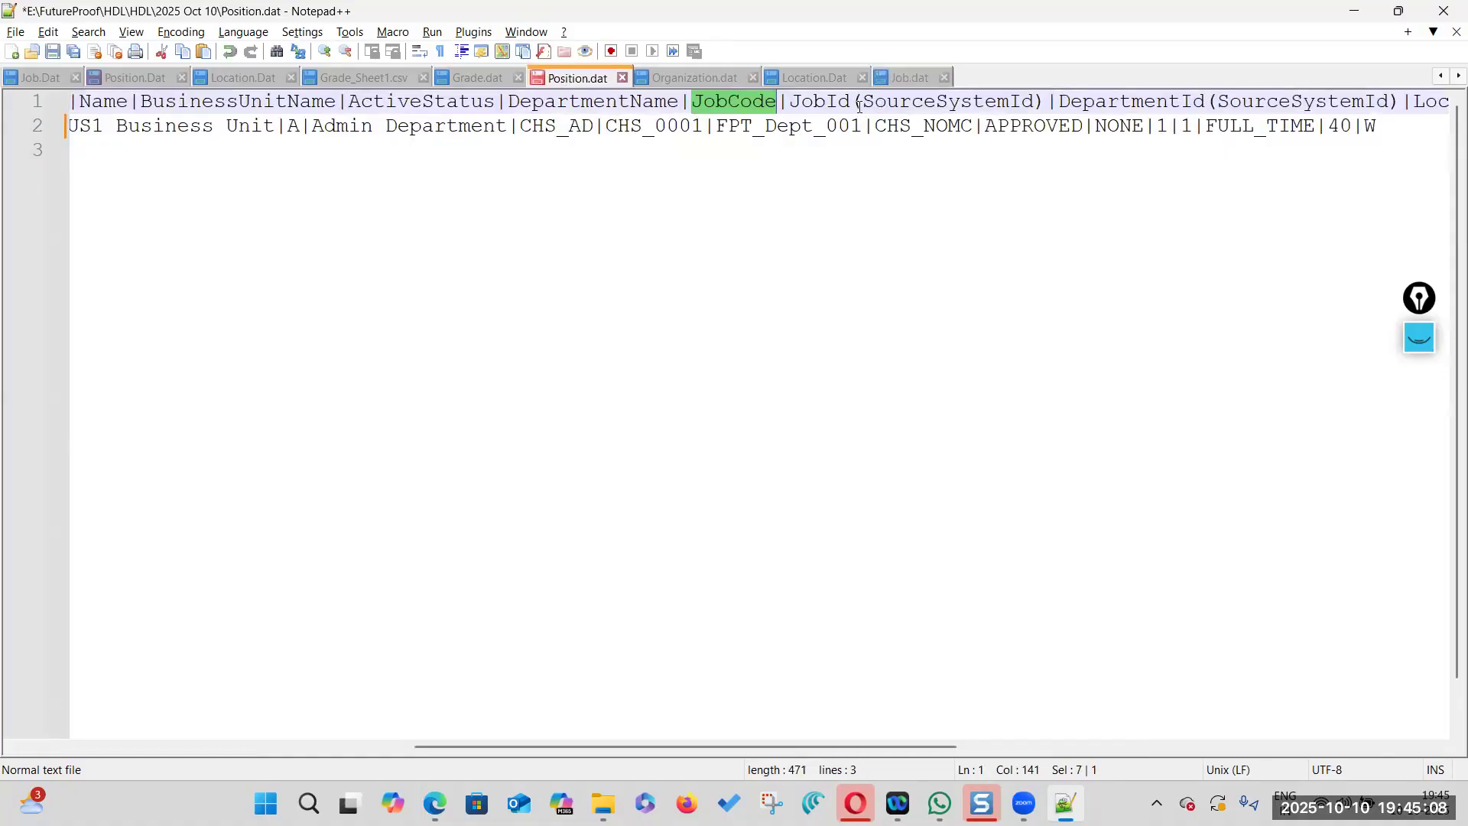
left_click(895, 79)
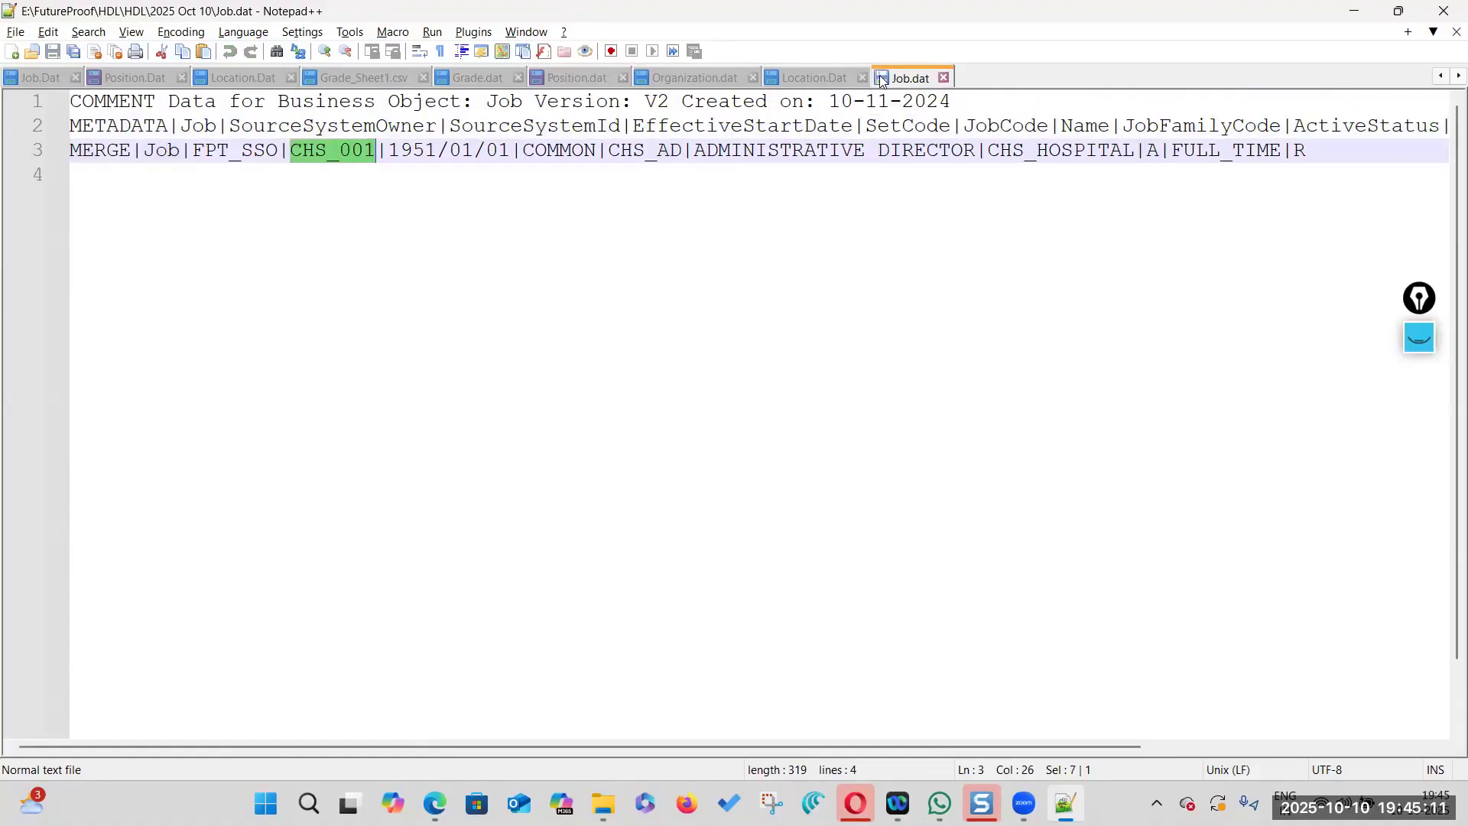
left_click(390, 167)
double_click(355, 153)
Shorten Position.dat's JobId value from CHS_0001 to CHS_001 and bring up Organization.dat
left_click(569, 78)
left_click(660, 128)
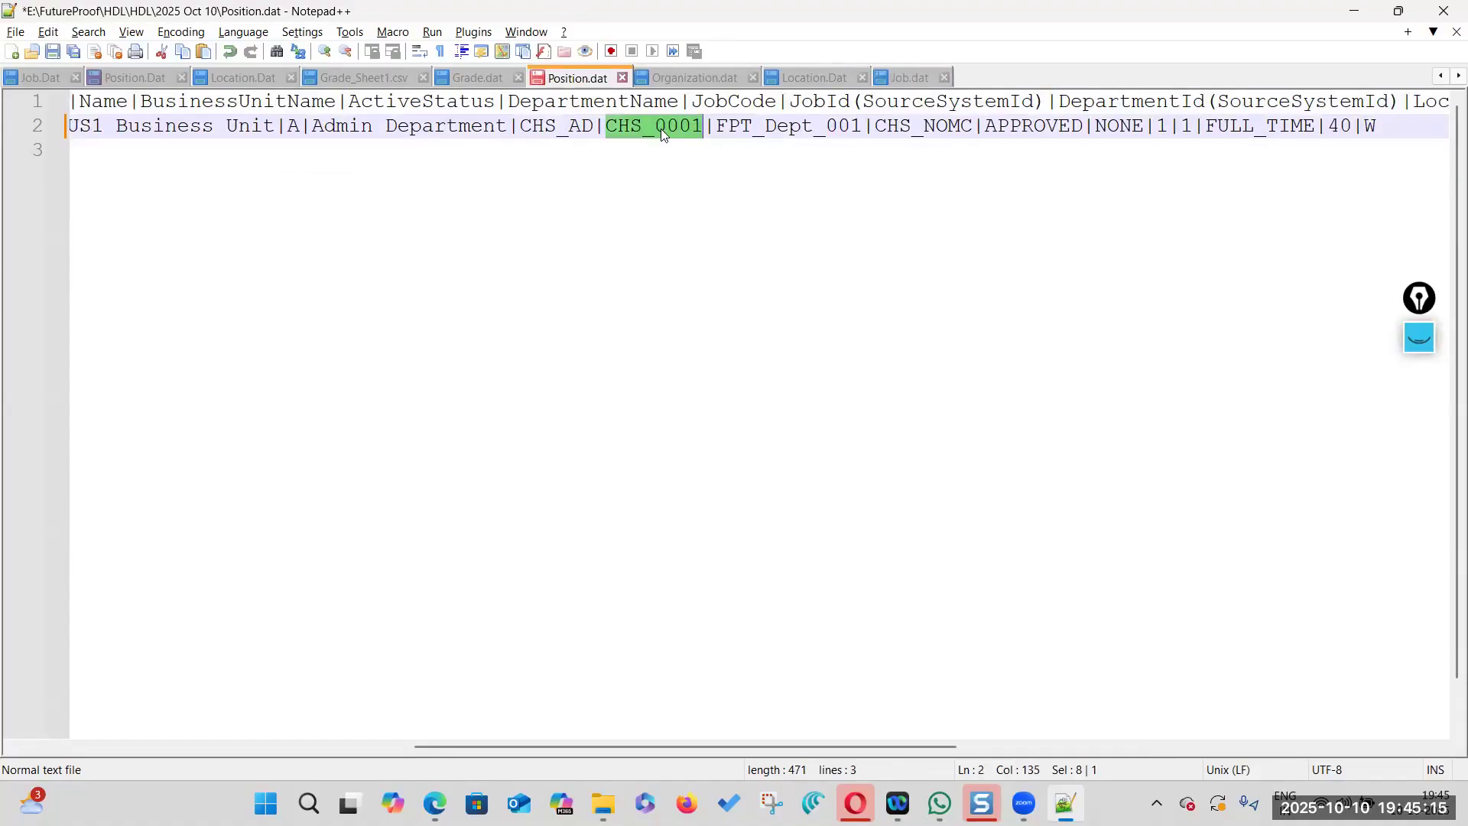
left_click(665, 172)
scroll(564, 685, "right", 5)
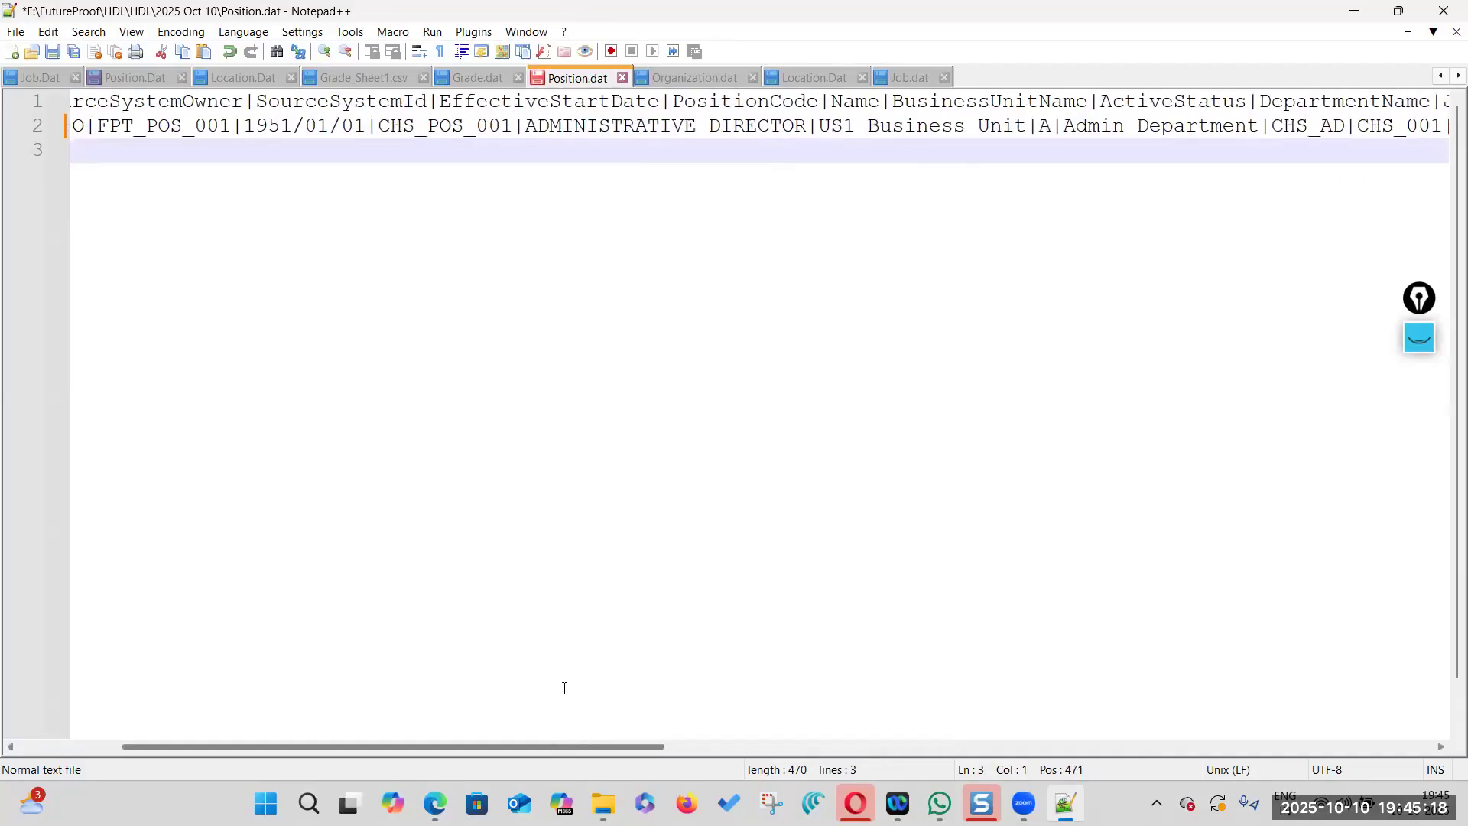
scroll(564, 688, "right", 8)
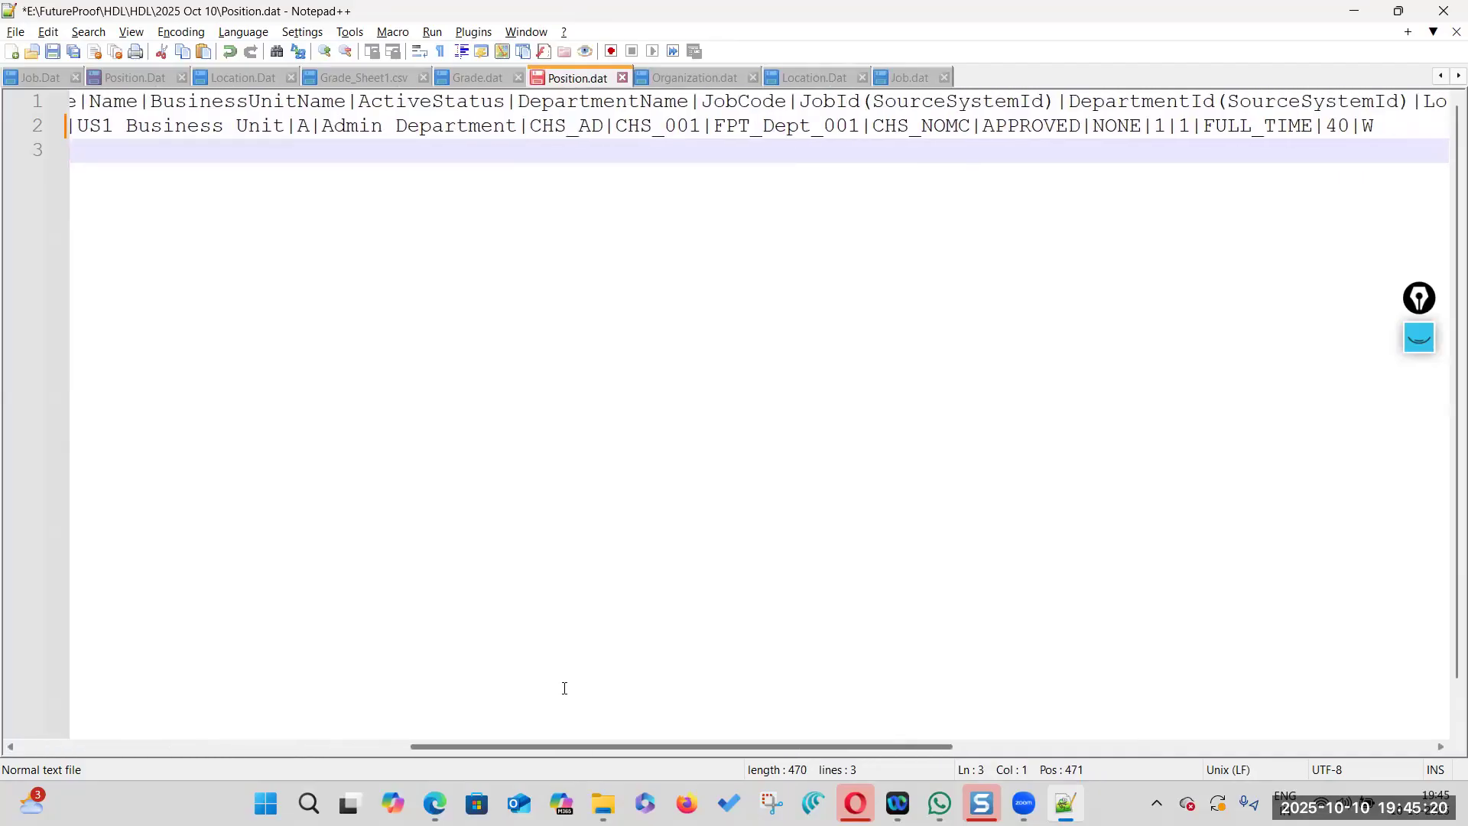
scroll(565, 686, "right", 2)
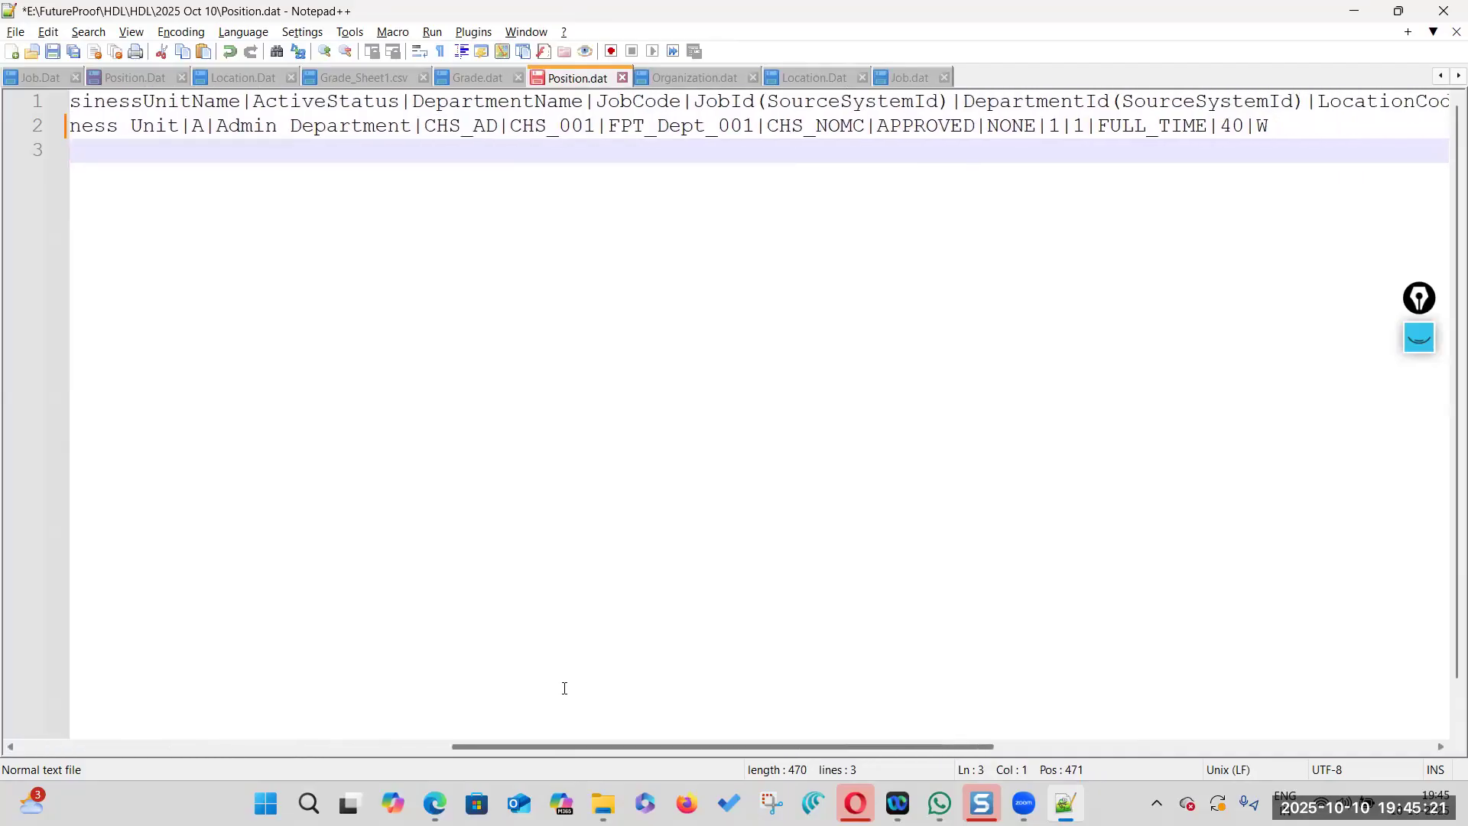
left_click(549, 127)
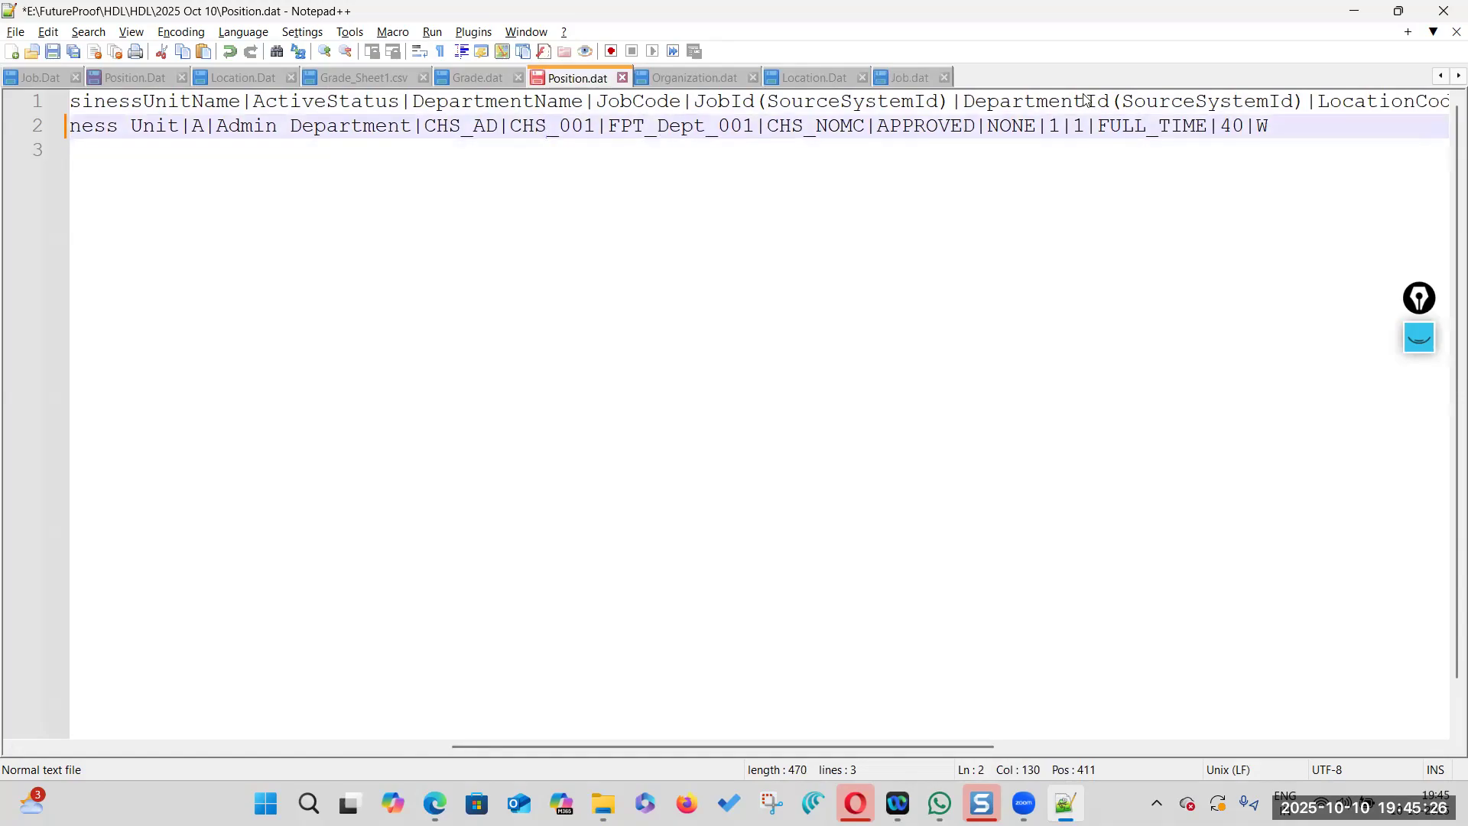
left_click(696, 78)
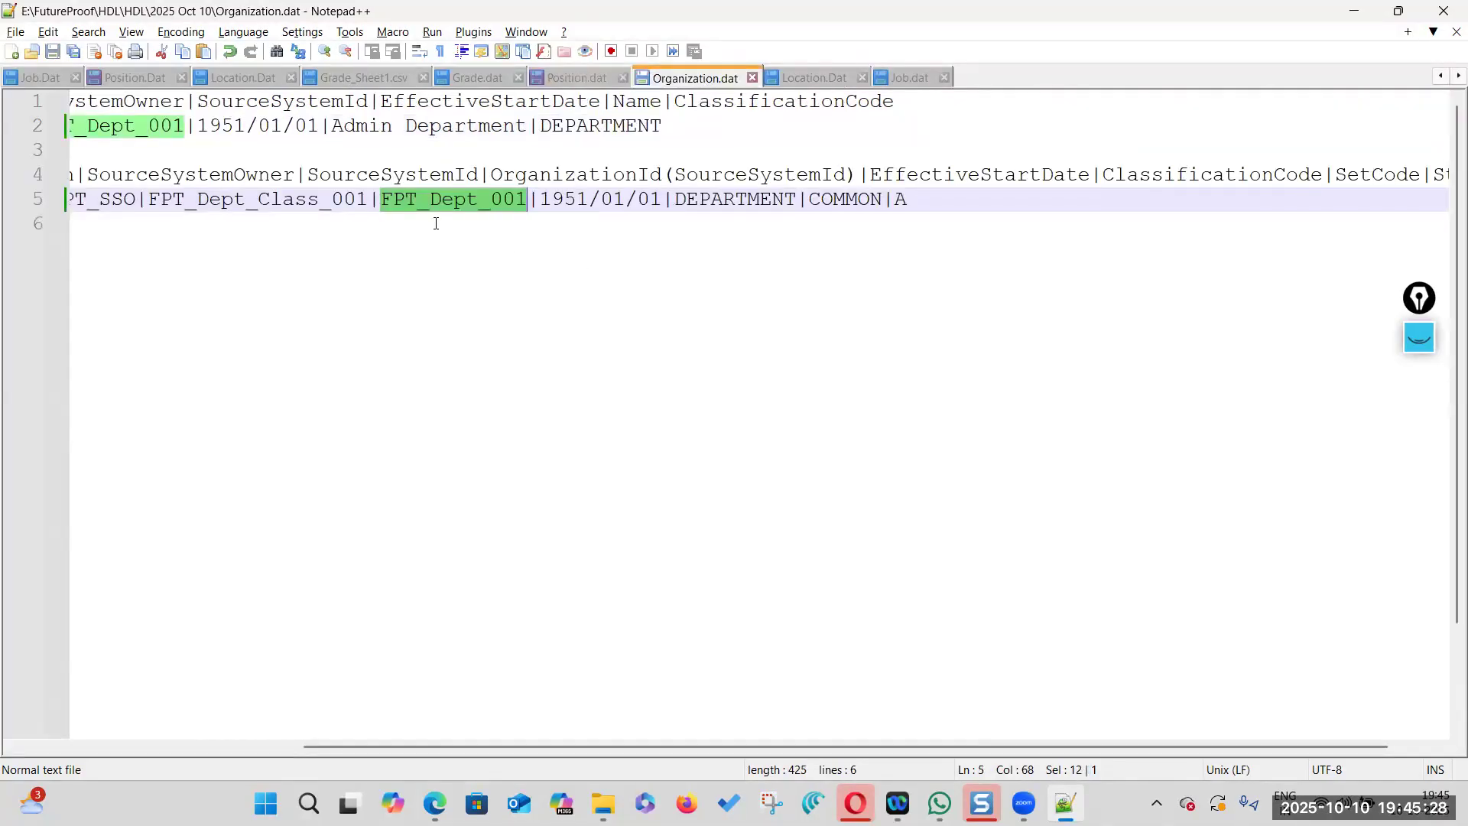
Check department id FPT_Dept_001 in Organization.dat against Position.dat, then highlight its location code CHS_NOMC
double_click(437, 201)
double_click(616, 176)
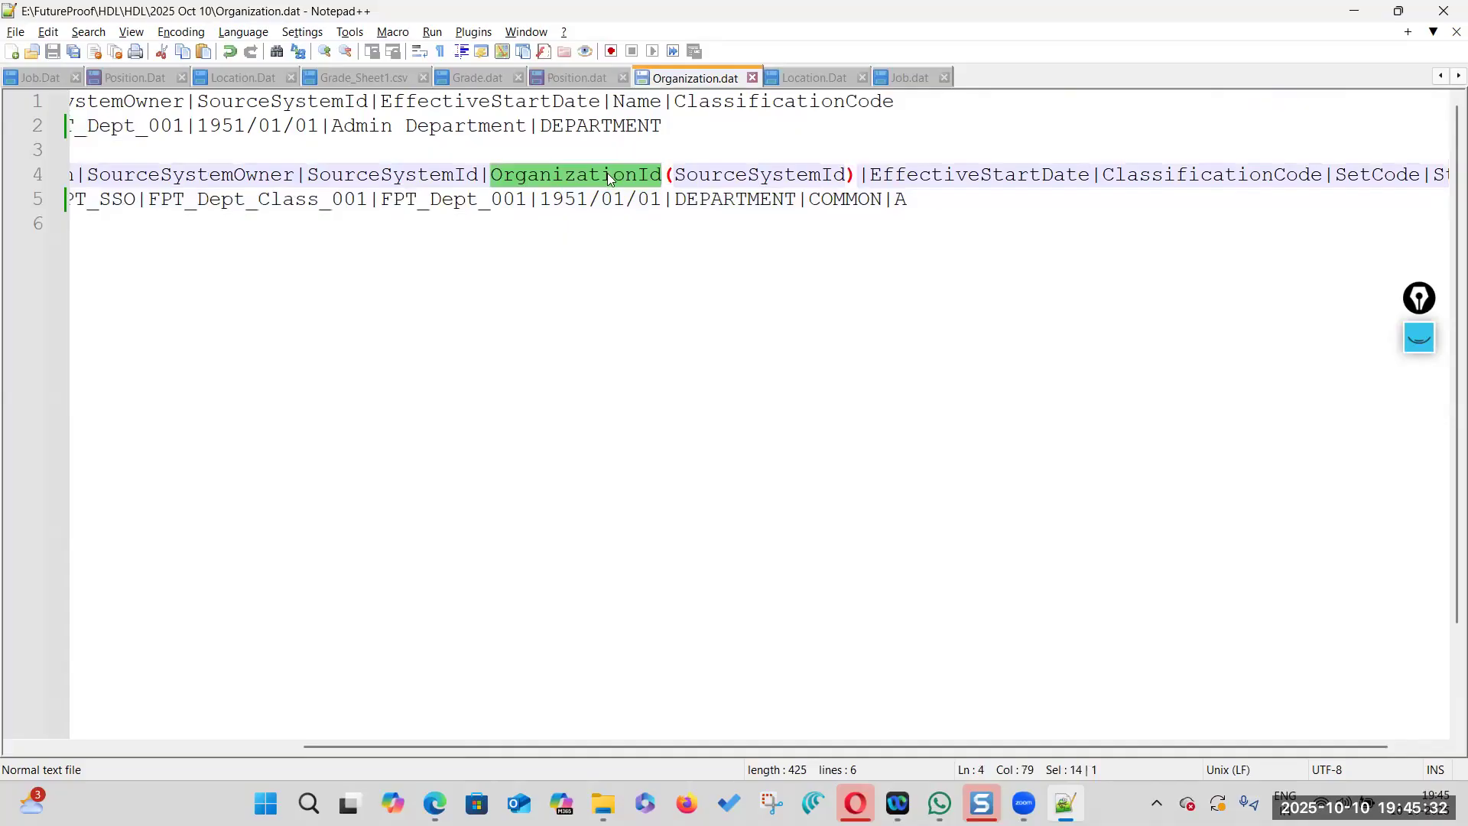
double_click(437, 201)
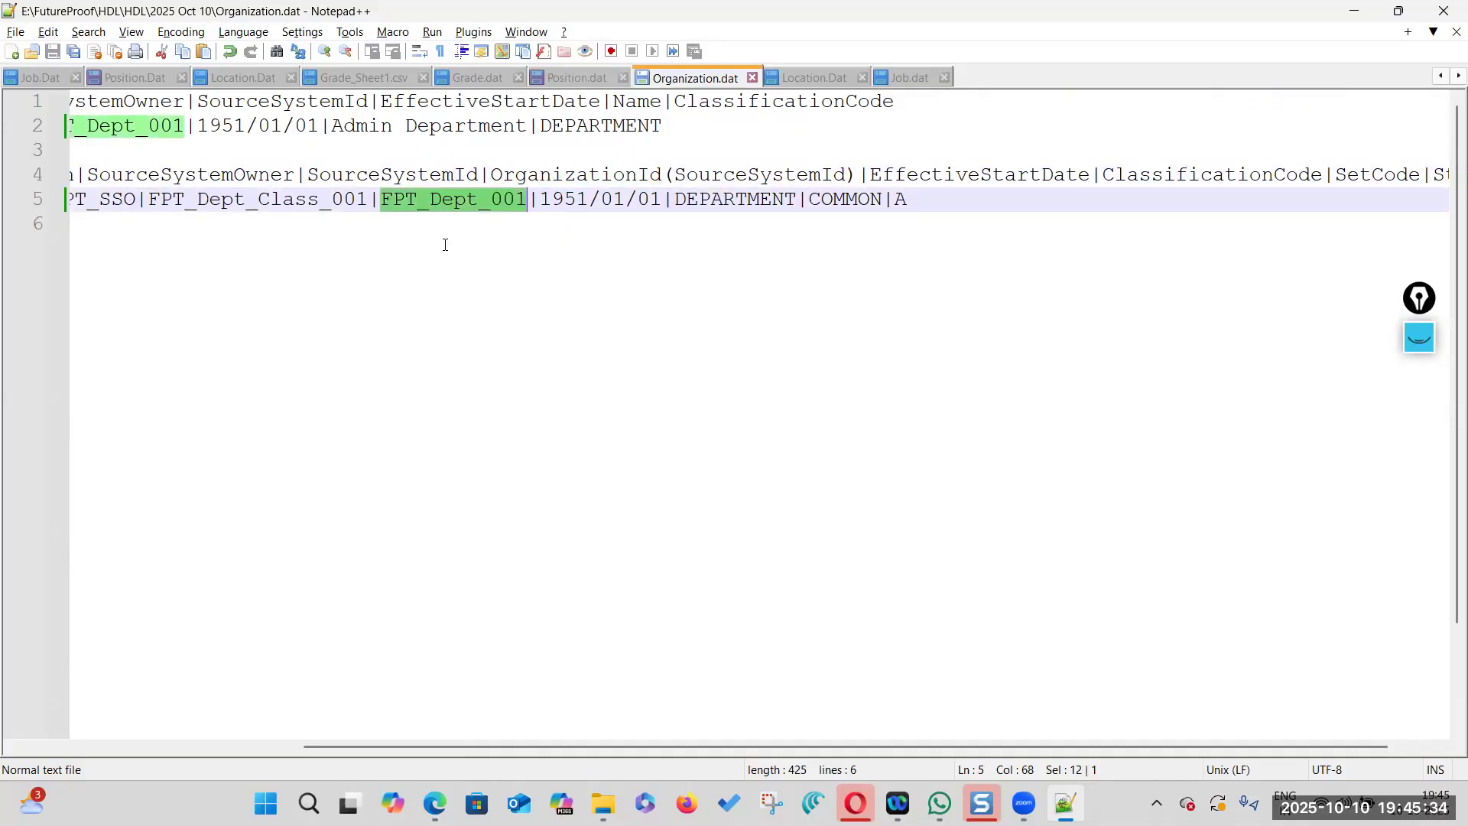
left_click(559, 73)
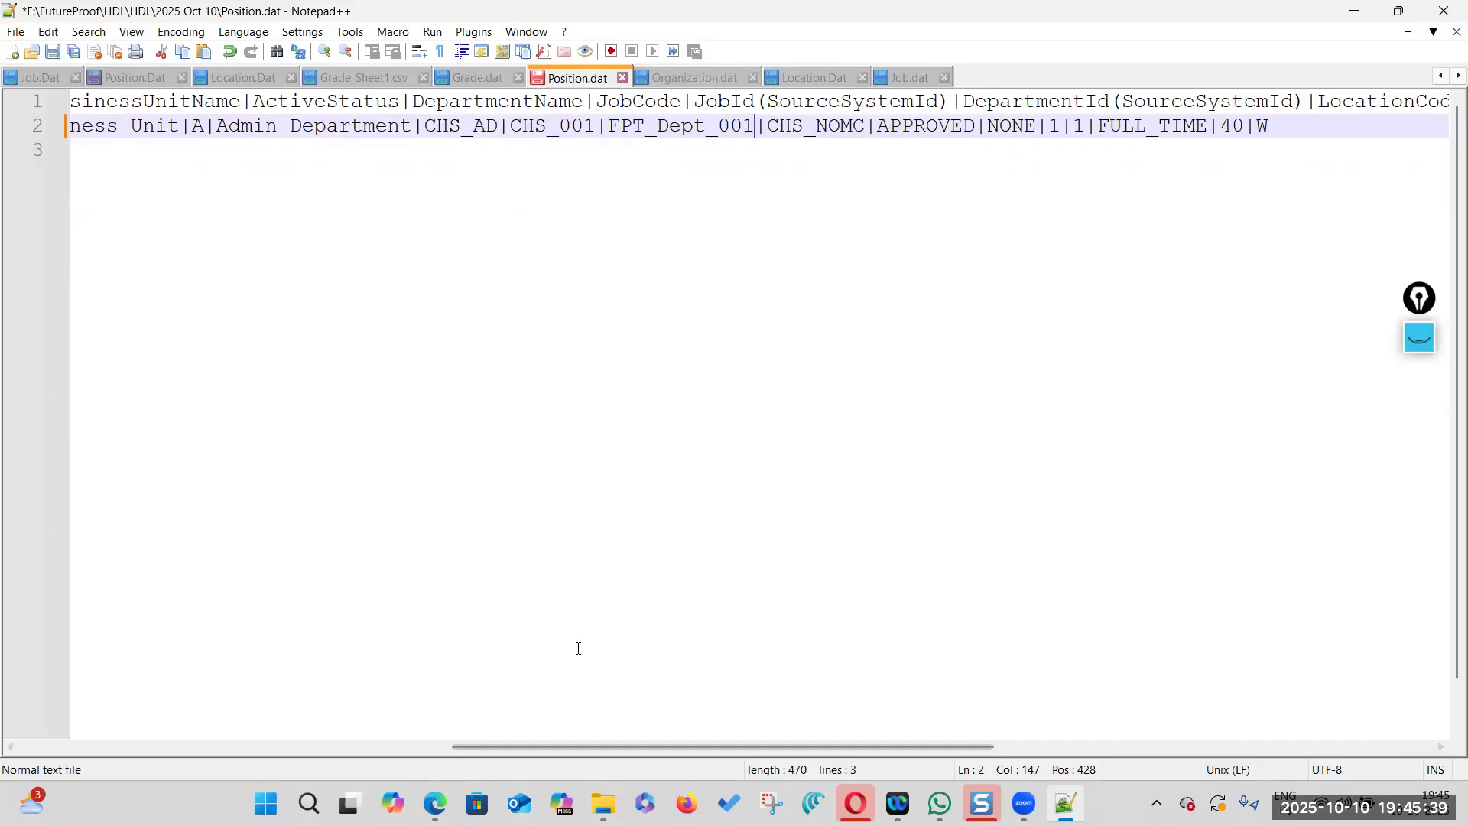
scroll(579, 649, "right", 5)
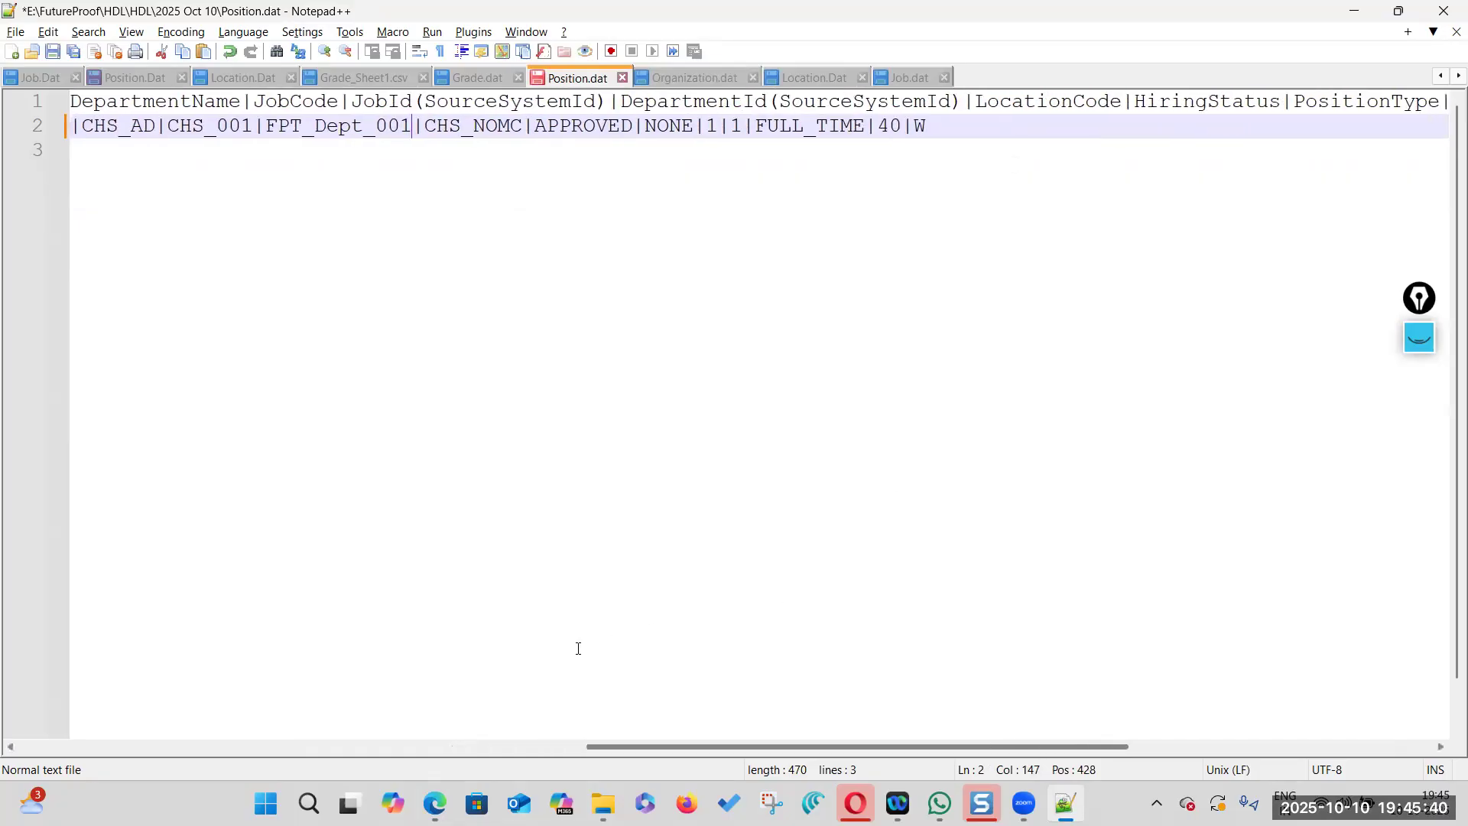
double_click(488, 128)
Compare Location.Dat's CHS_NOMC code with Position.dat's LocationCode, then return to Position.dat
left_click(784, 79)
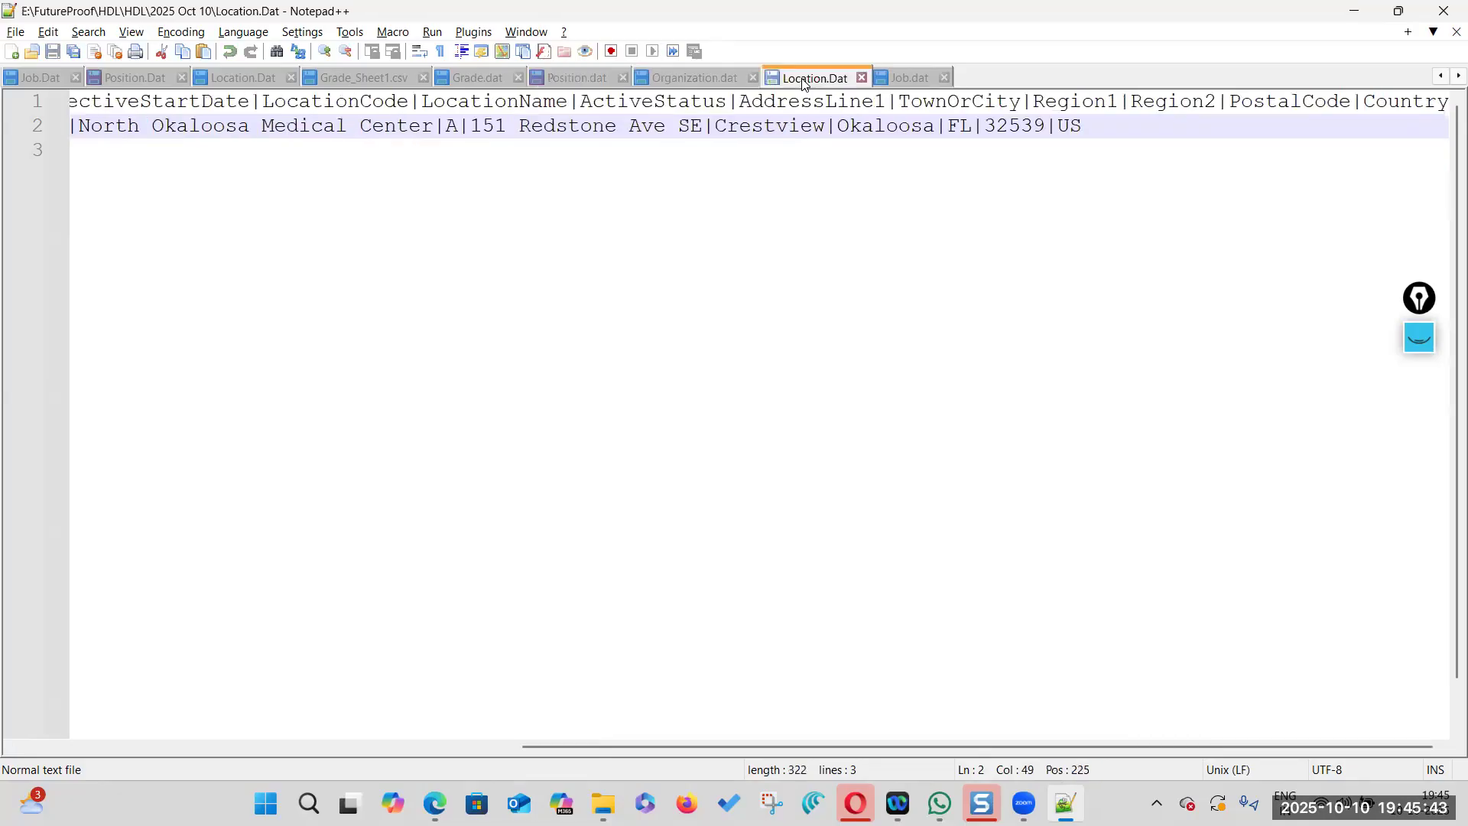
scroll(525, 685, "left", 7)
scroll(221, 725, "left", 1)
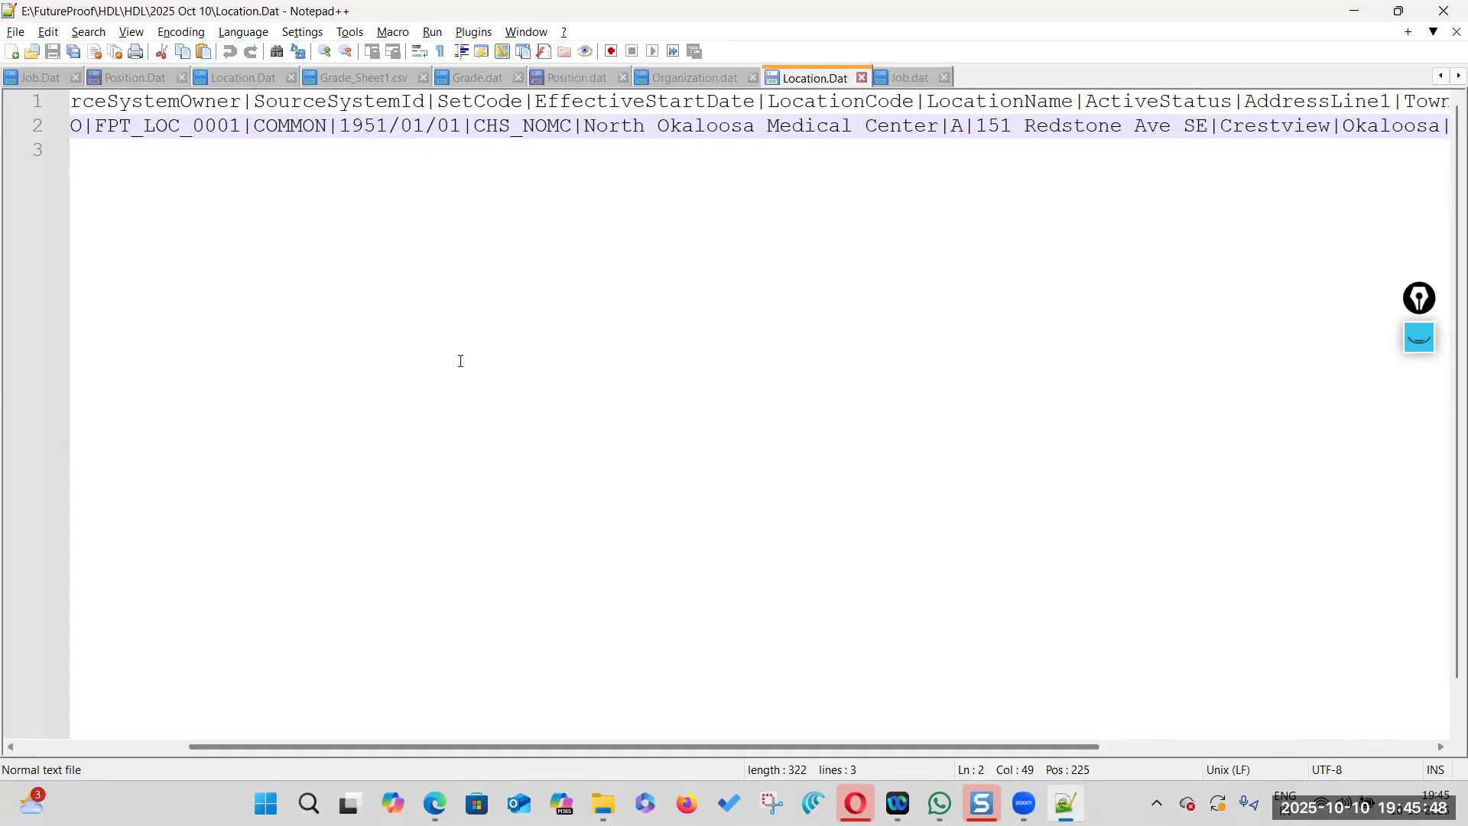
double_click(540, 126)
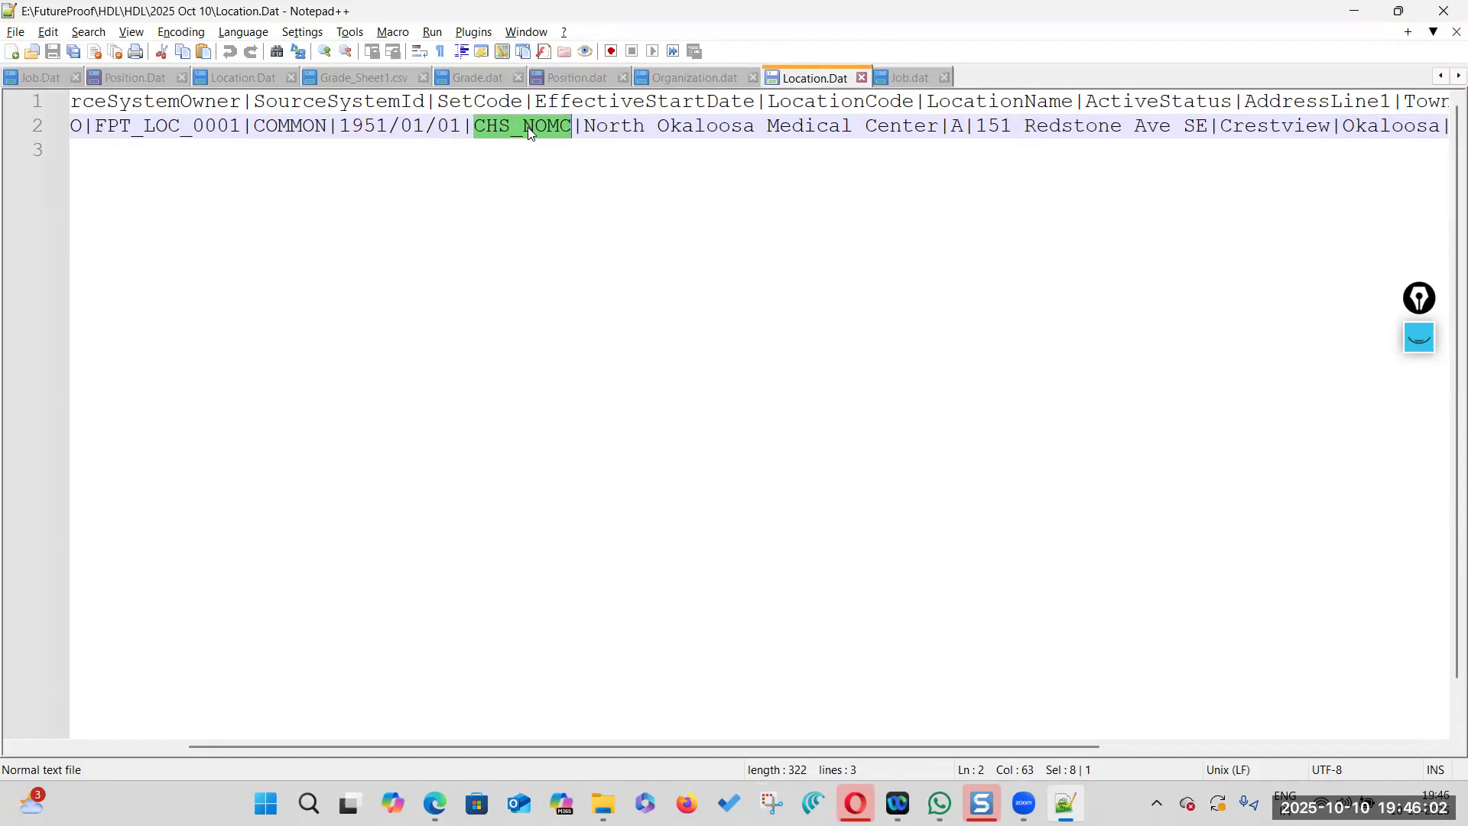
left_click(583, 76)
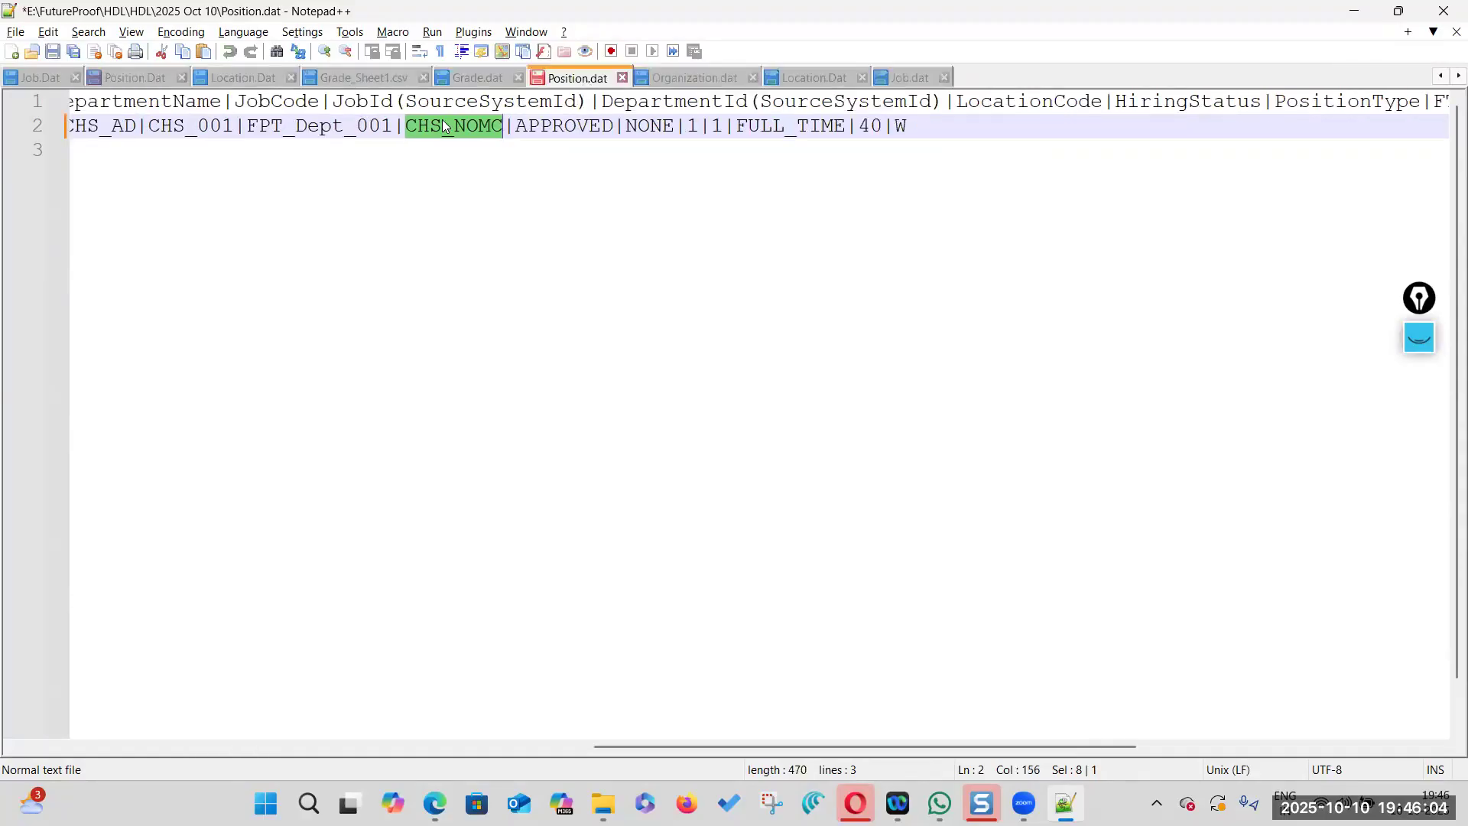
Check Position.dat's HiringStatus APPROVED and PositionType NONE values, then save the file
scroll(656, 685, "right", 3)
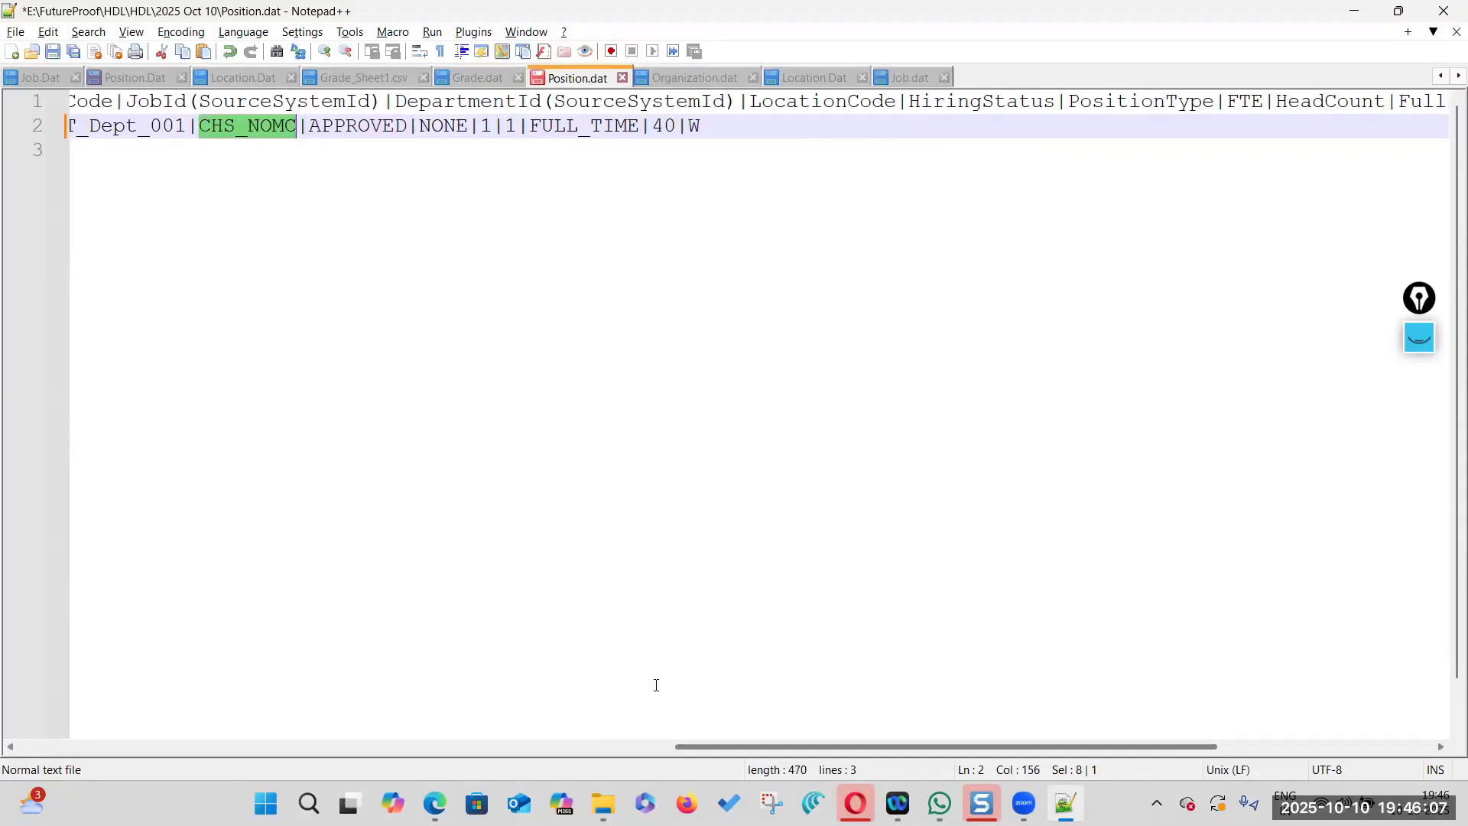
scroll(656, 685, "right", 3)
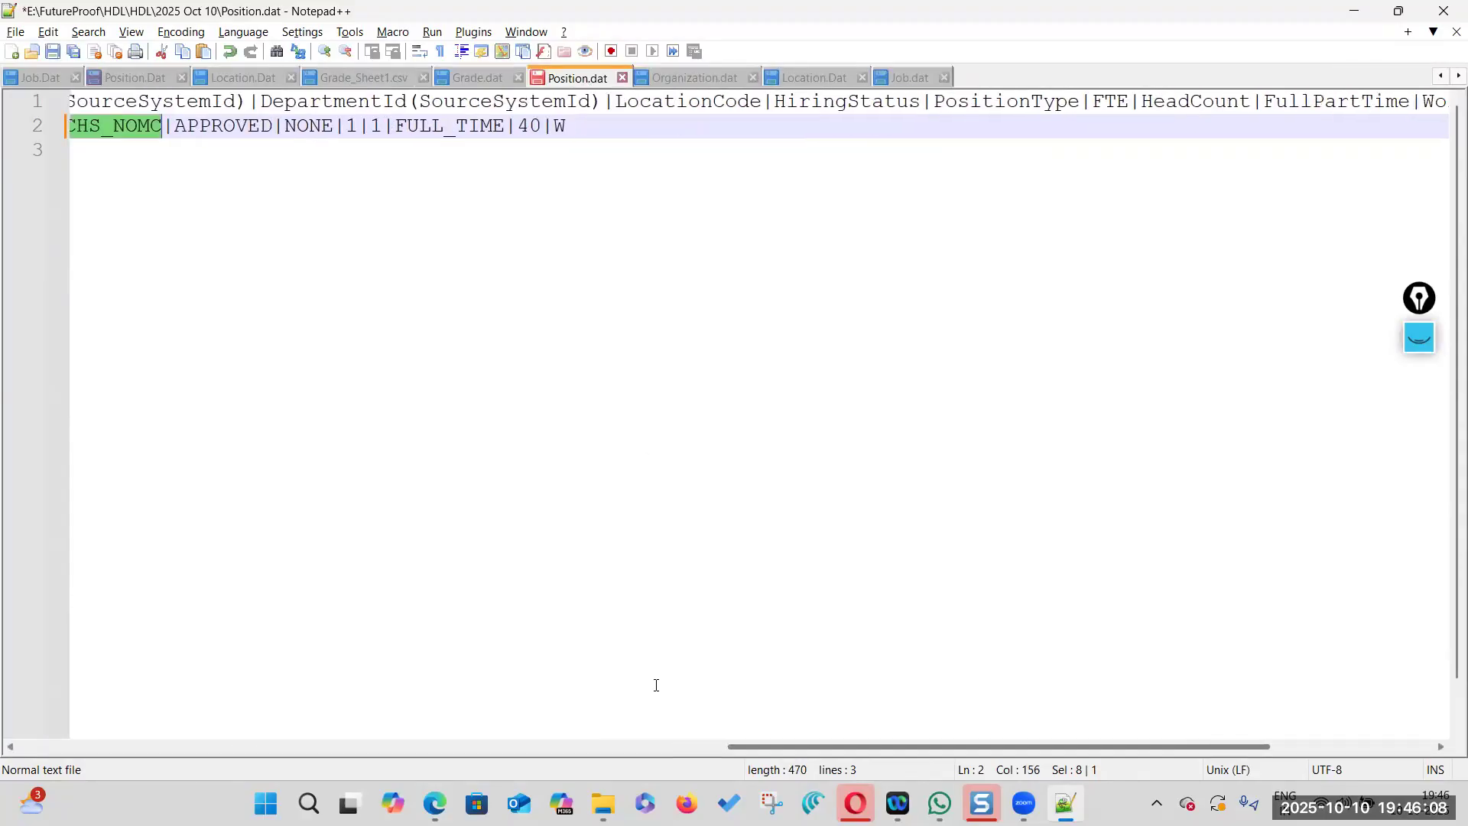
double_click(828, 103)
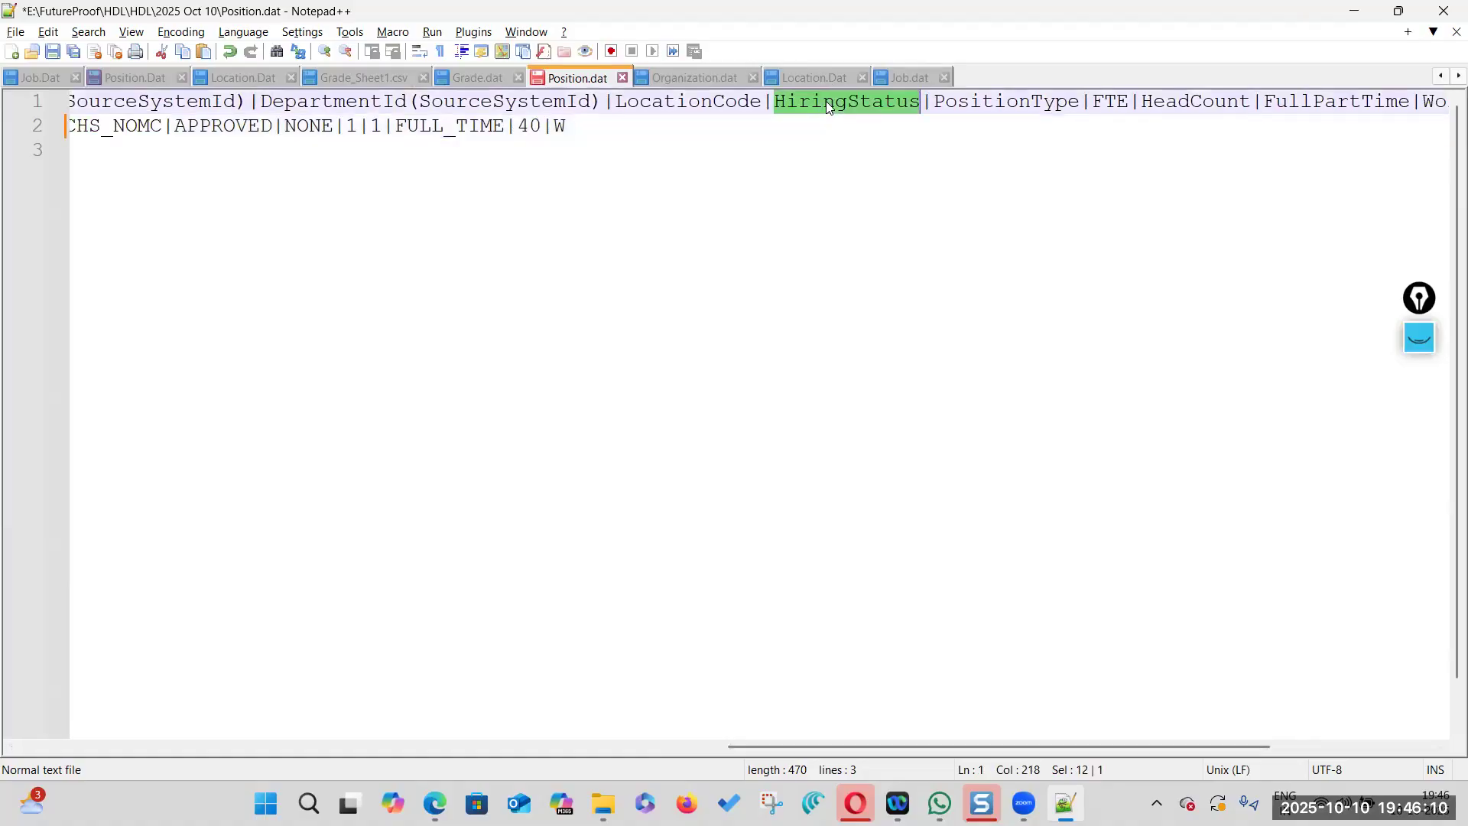
double_click(243, 125)
double_click(994, 103)
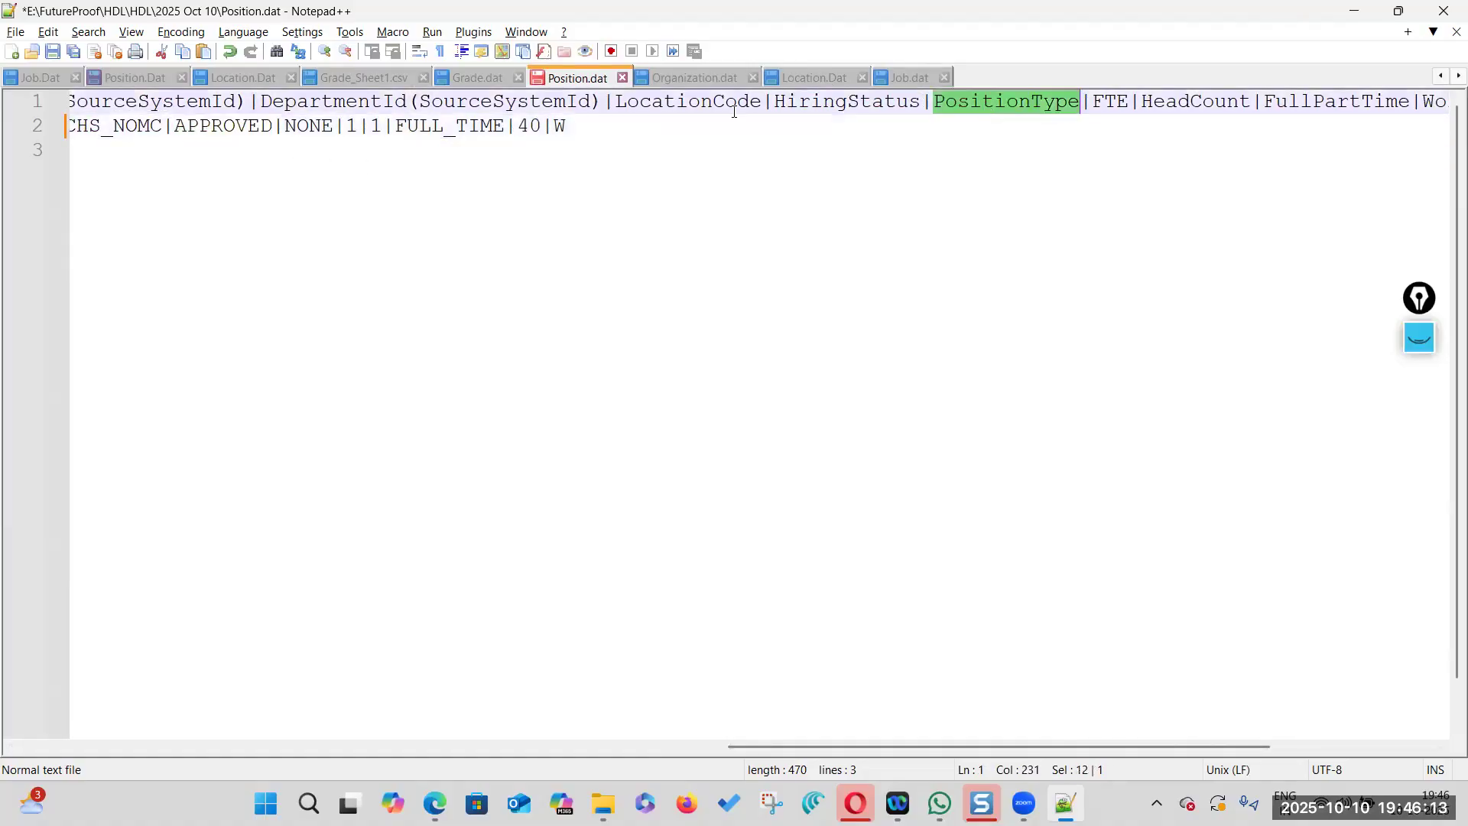
double_click(315, 126)
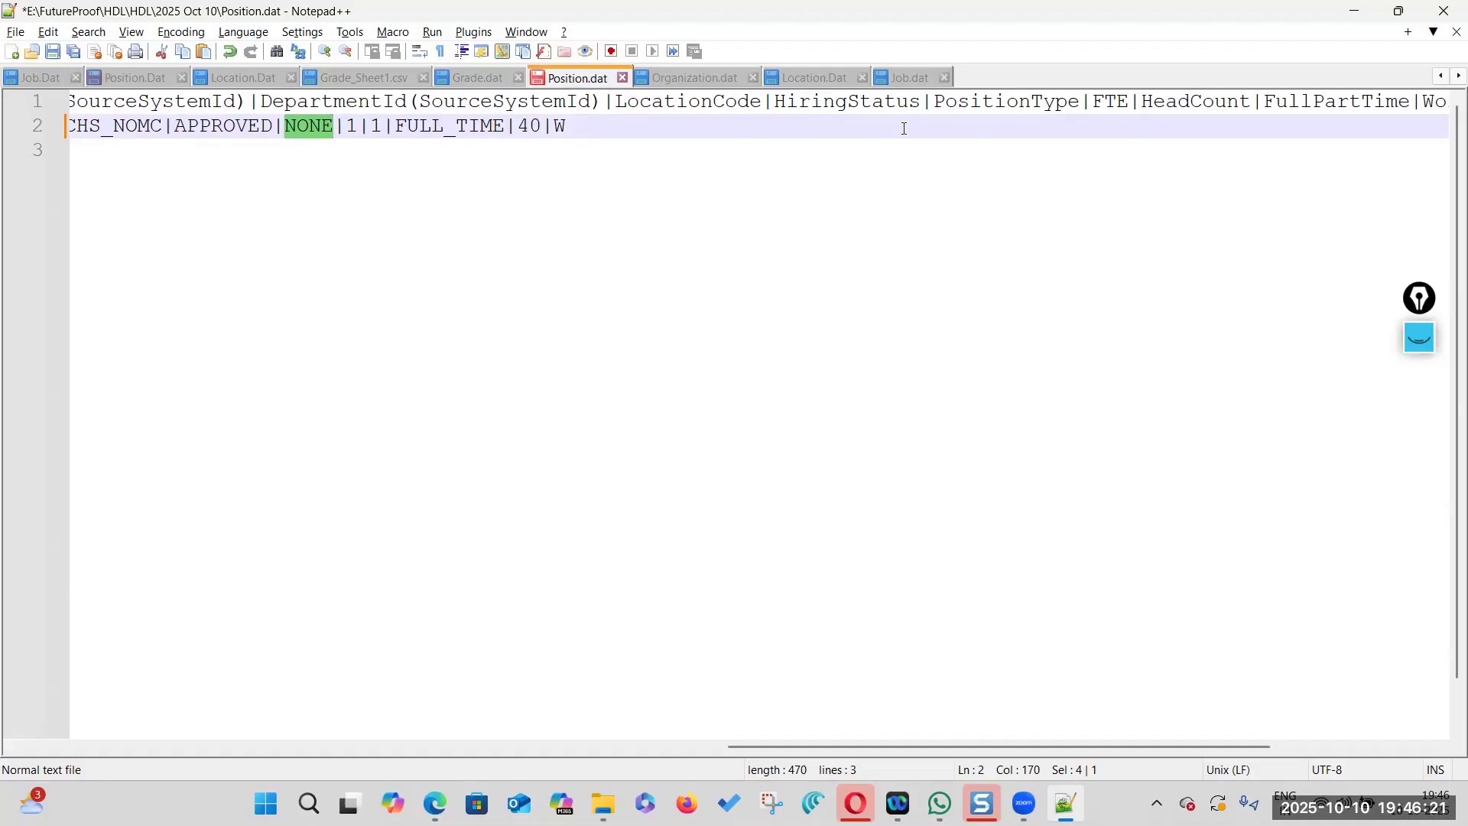
scroll(544, 354, "right", 3)
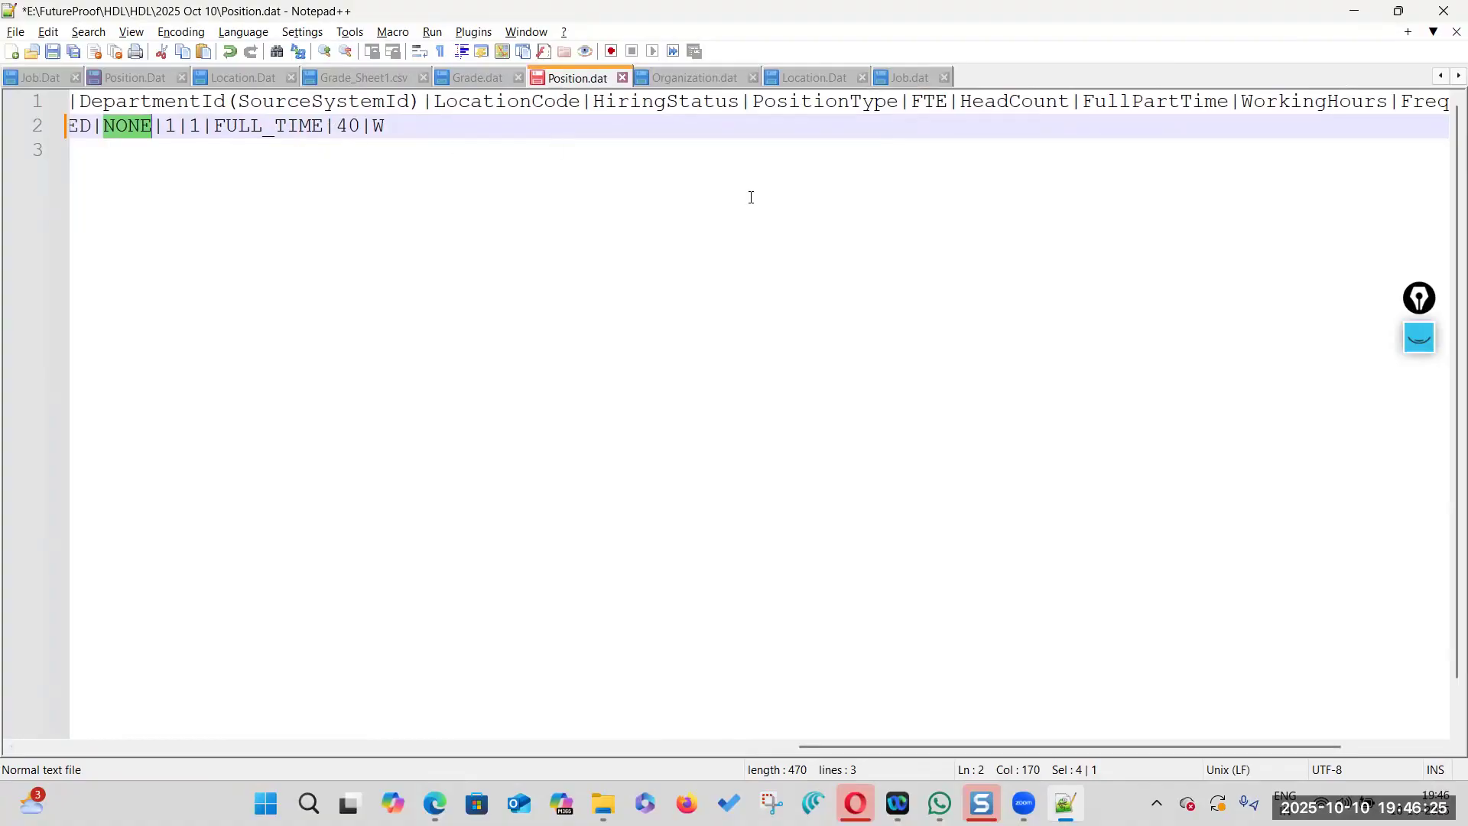
scroll(711, 432, "right", 3)
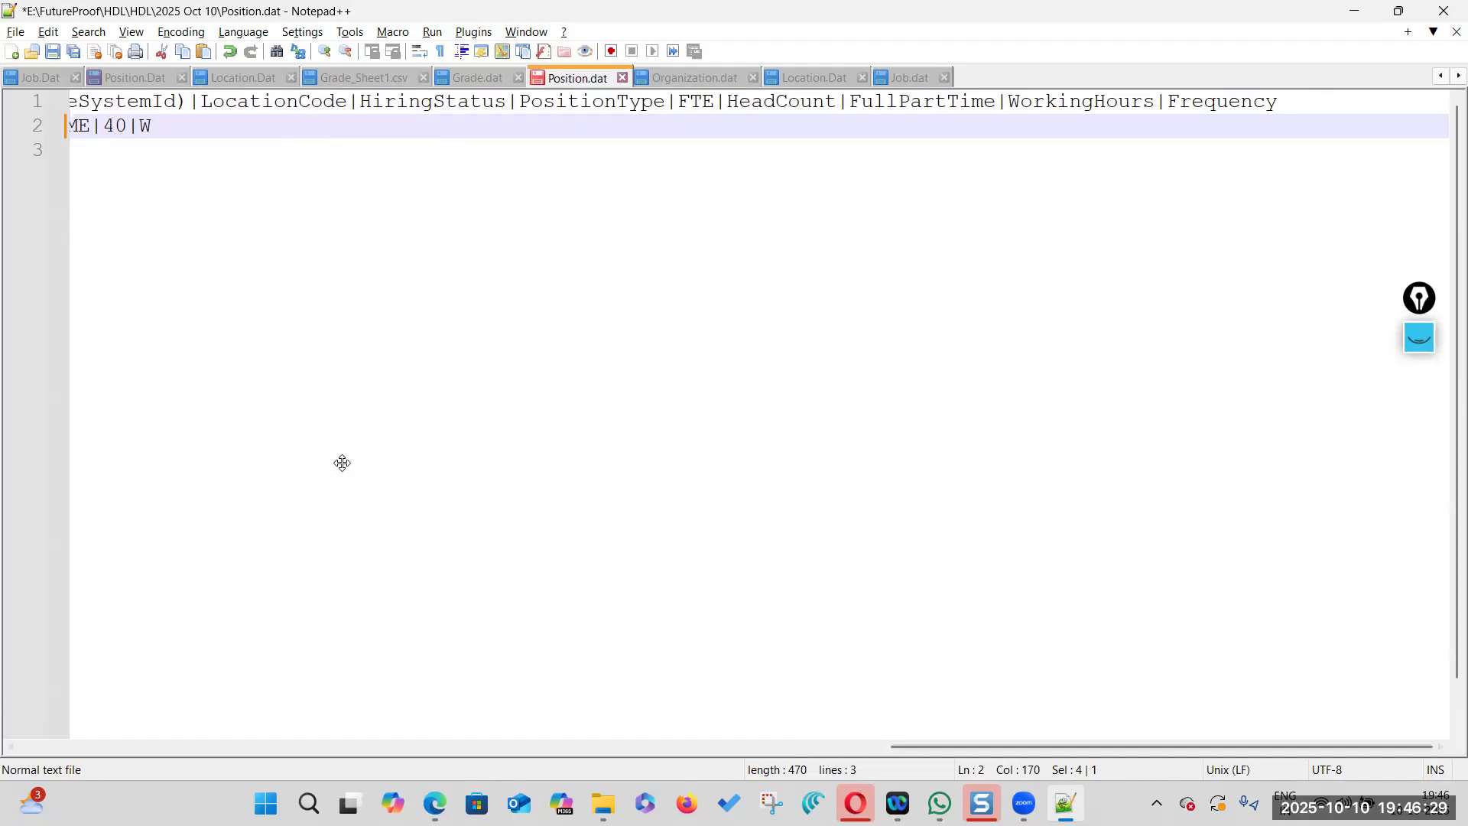
key("ctrl+s")
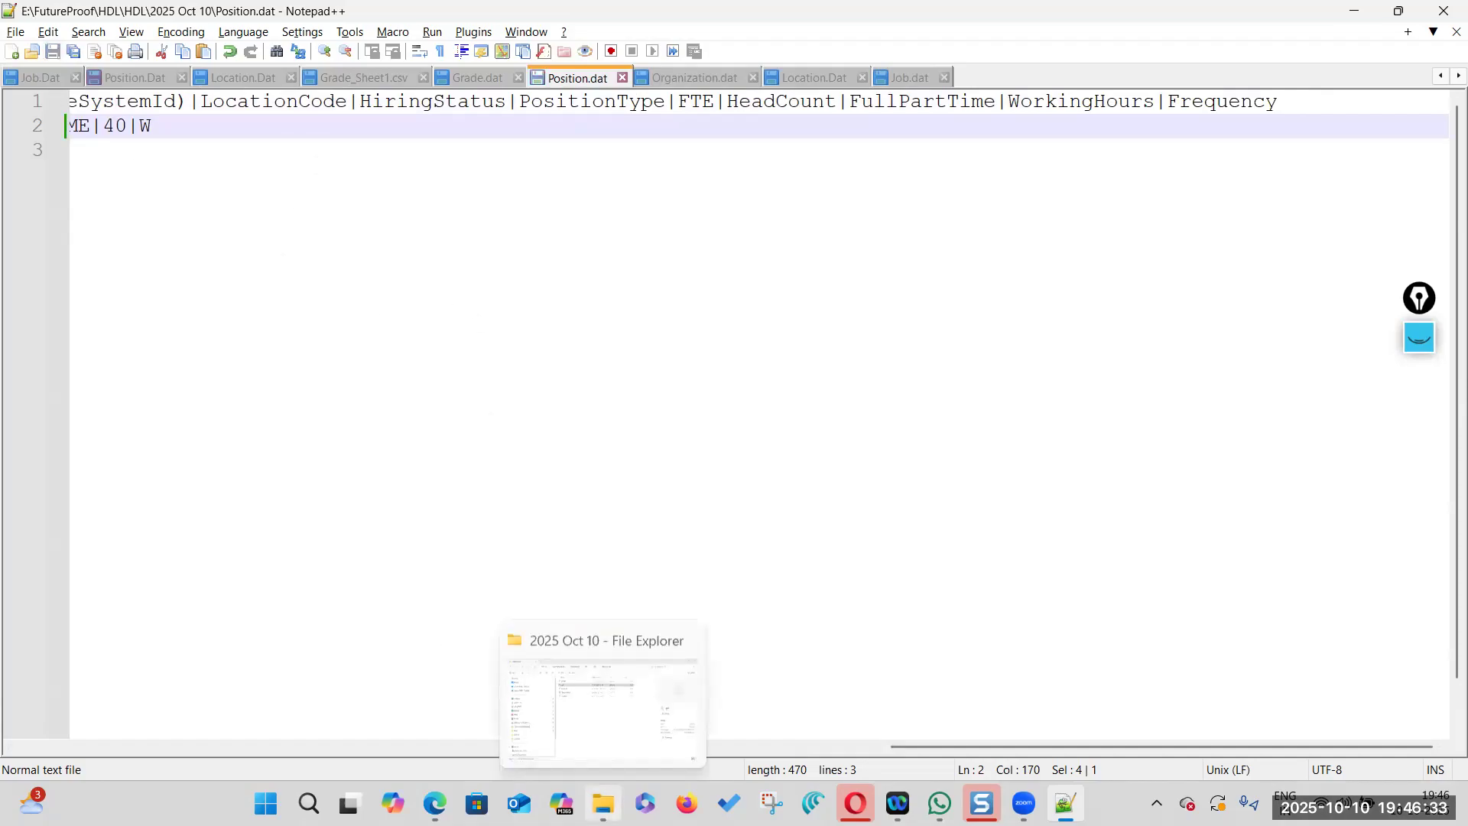
Minimize the 2025 Oct 10 folder and Notepad++ to reveal the Manage Job Families page
left_click(603, 803)
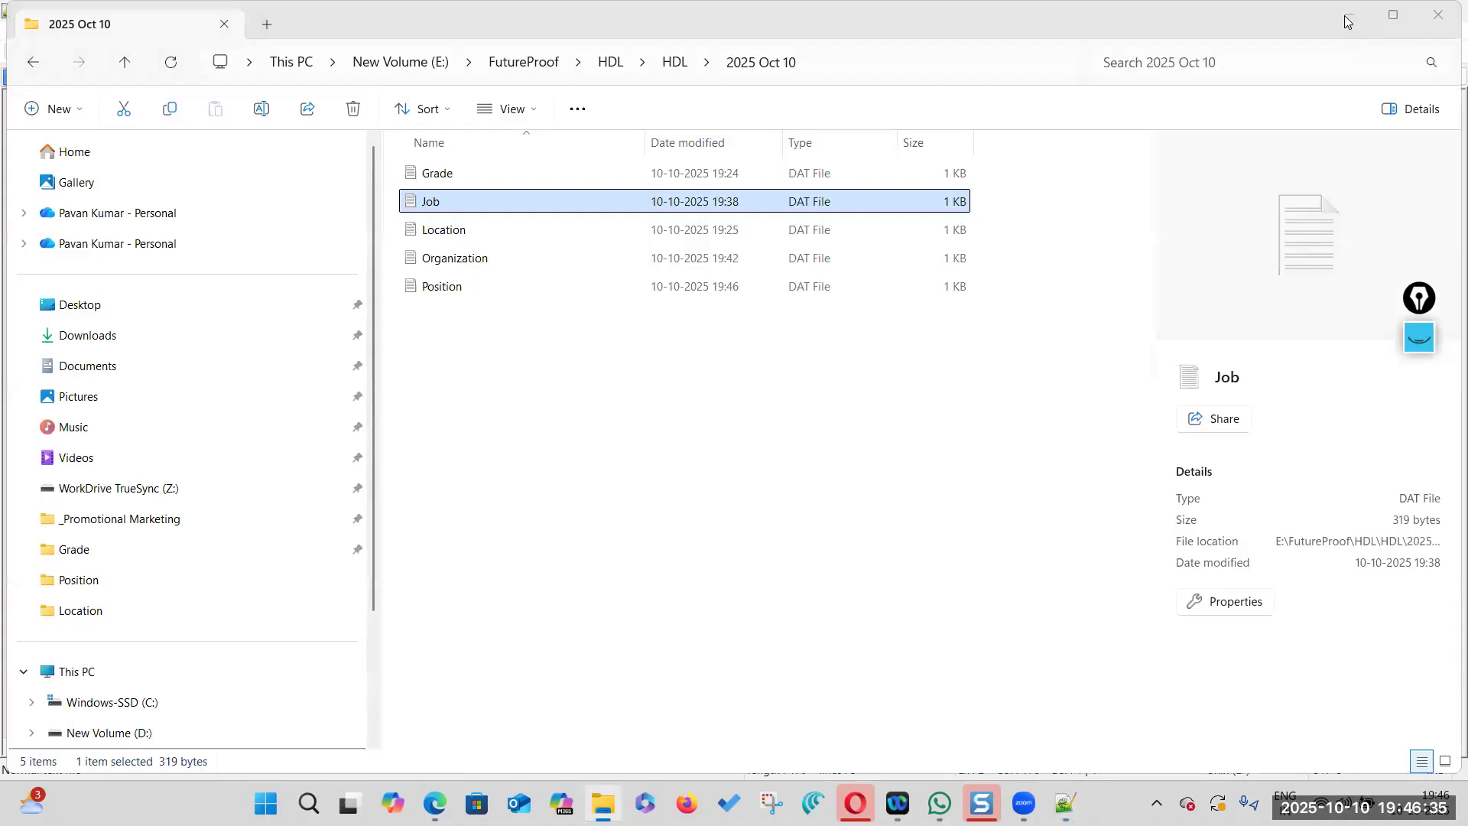
left_click(1348, 17)
left_click(1350, 17)
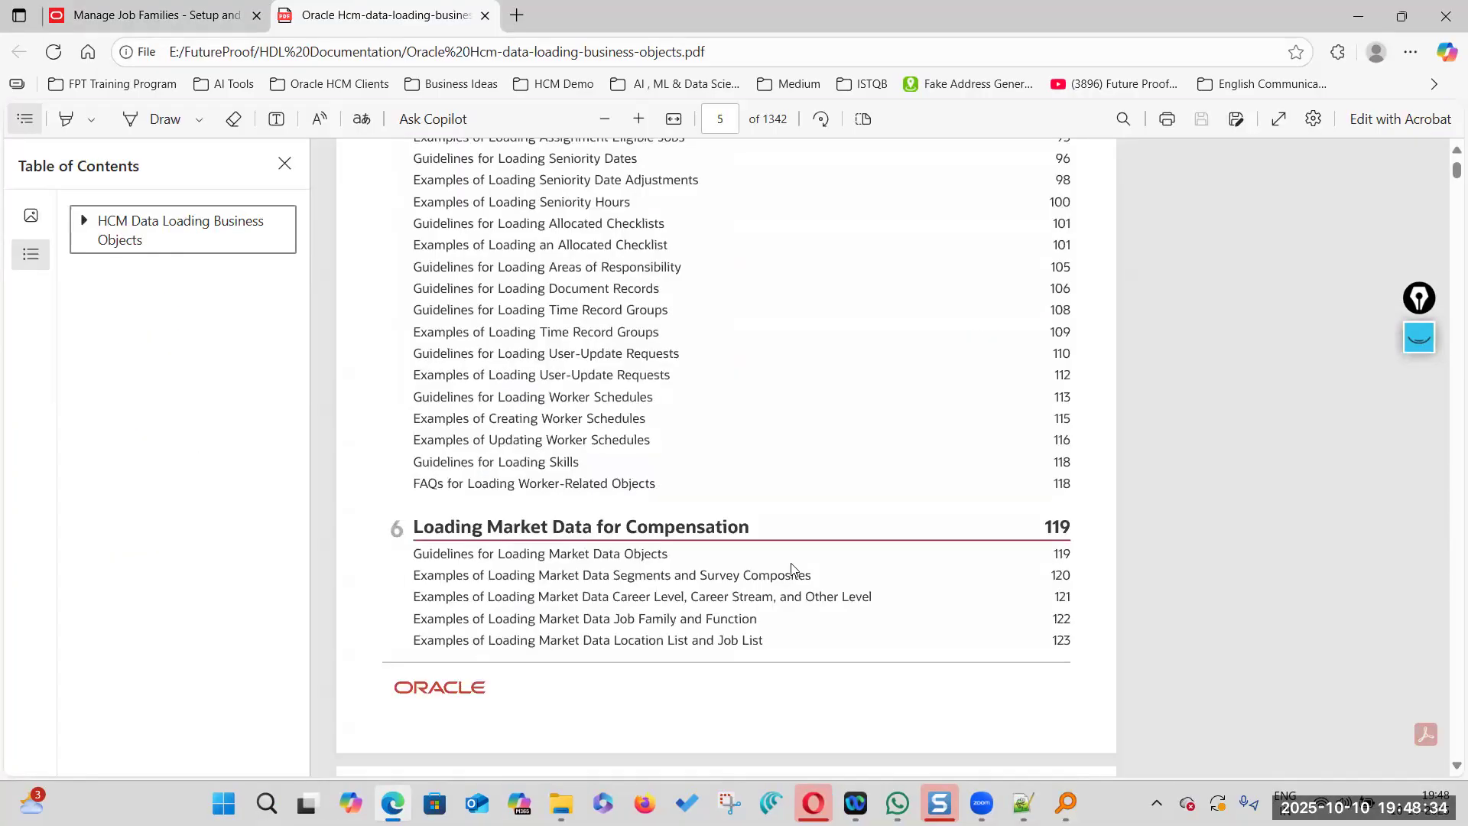
Read the PDF guide's Guidelines for Loading Positions and position hierarchy examples on pages 62–67
scroll(791, 570, "down", 15)
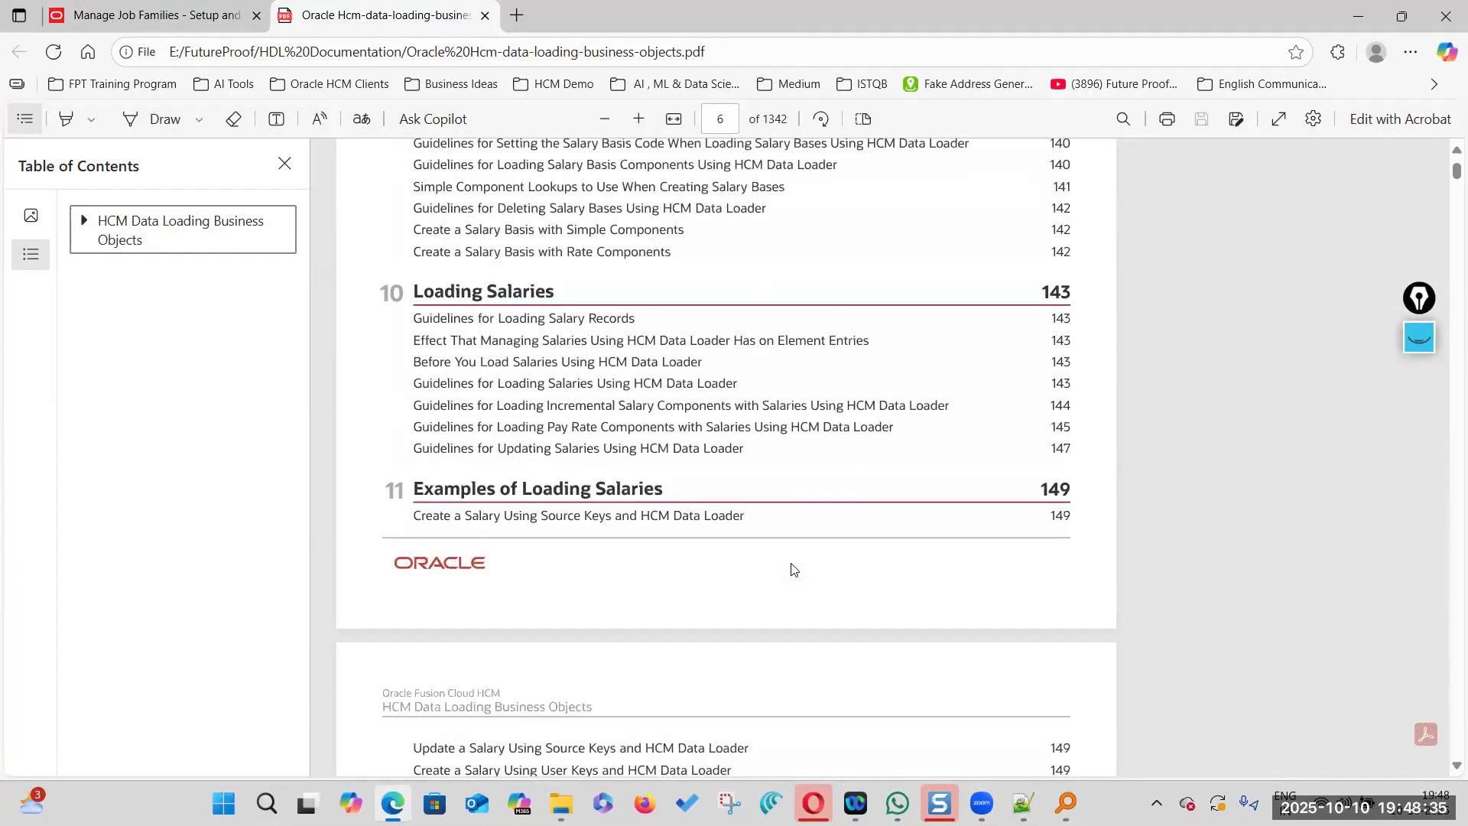
scroll(791, 570, "down", 15)
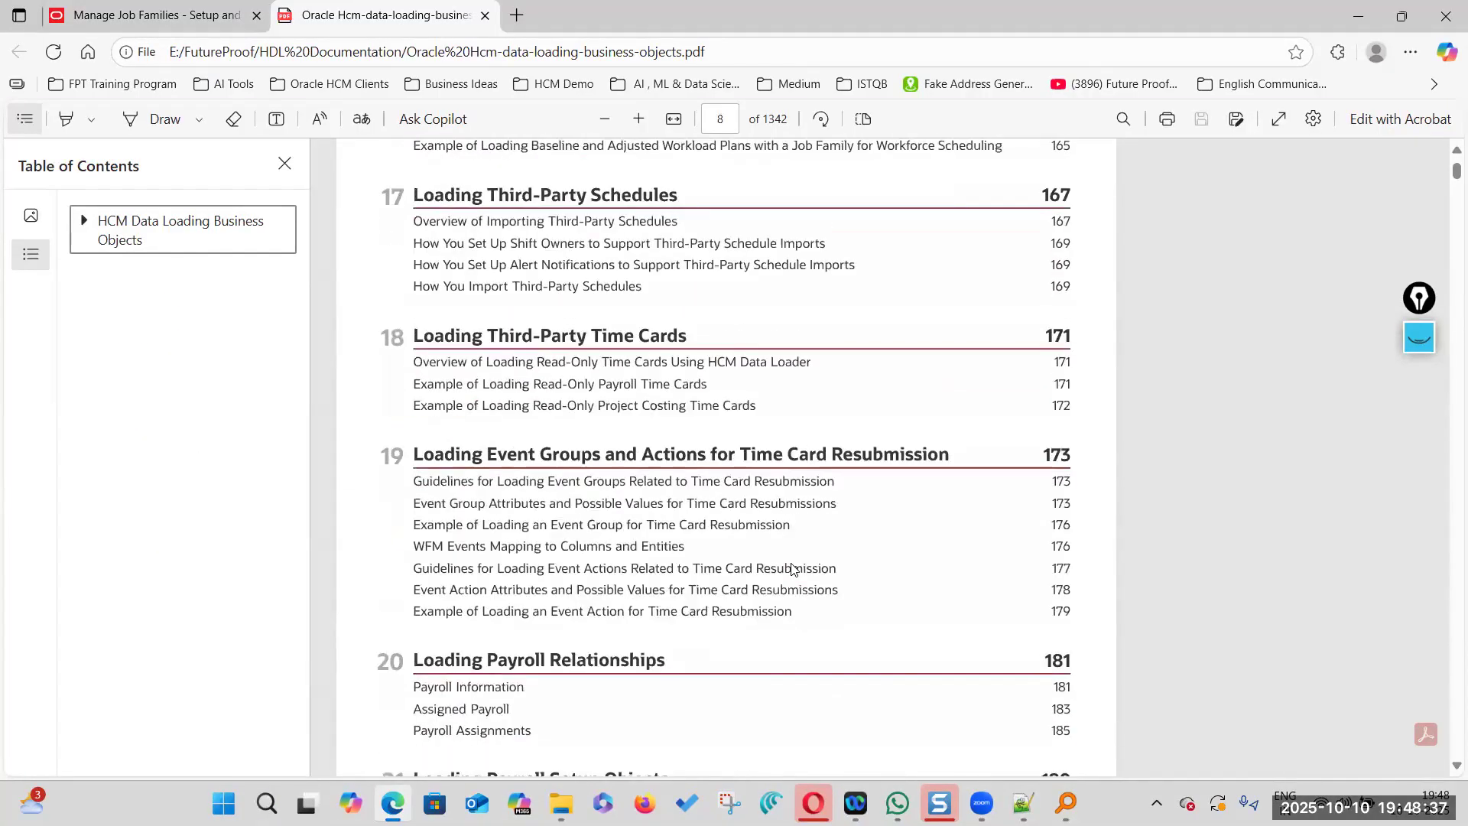
scroll(794, 570, "up", 20)
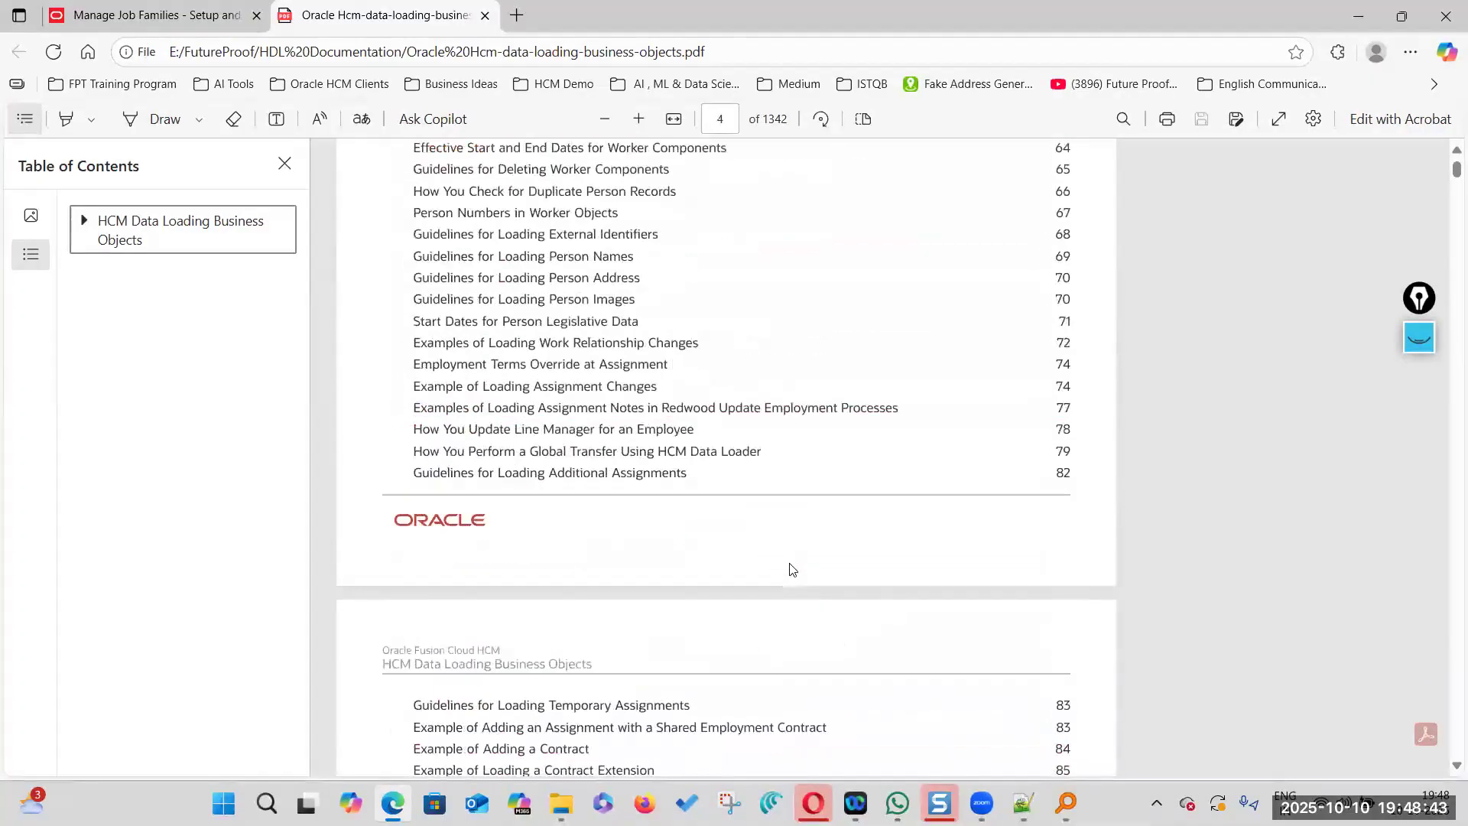
scroll(763, 563, "up", 12)
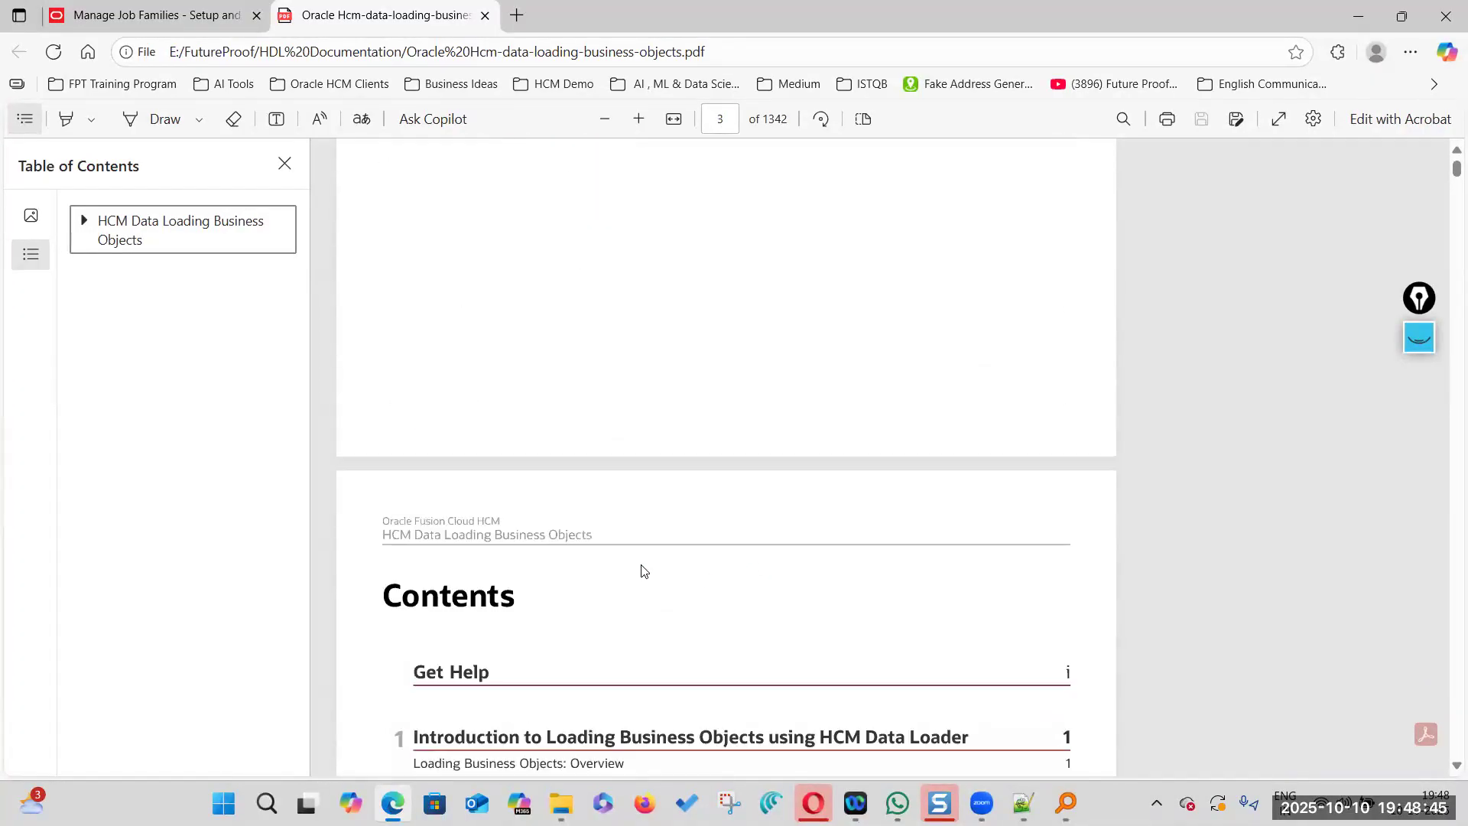
scroll(649, 580, "down", 7)
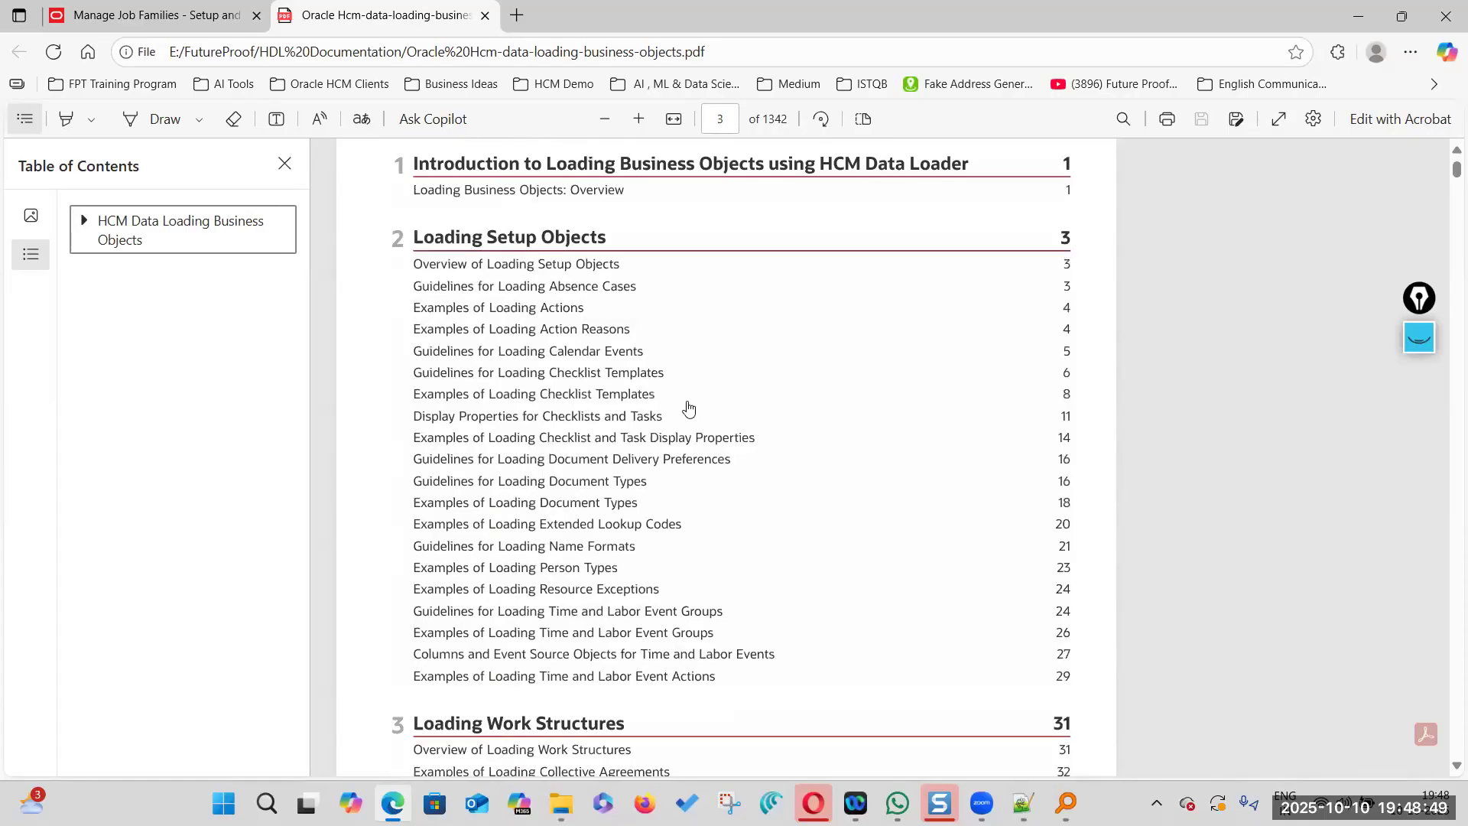
scroll(646, 469, "down", 5)
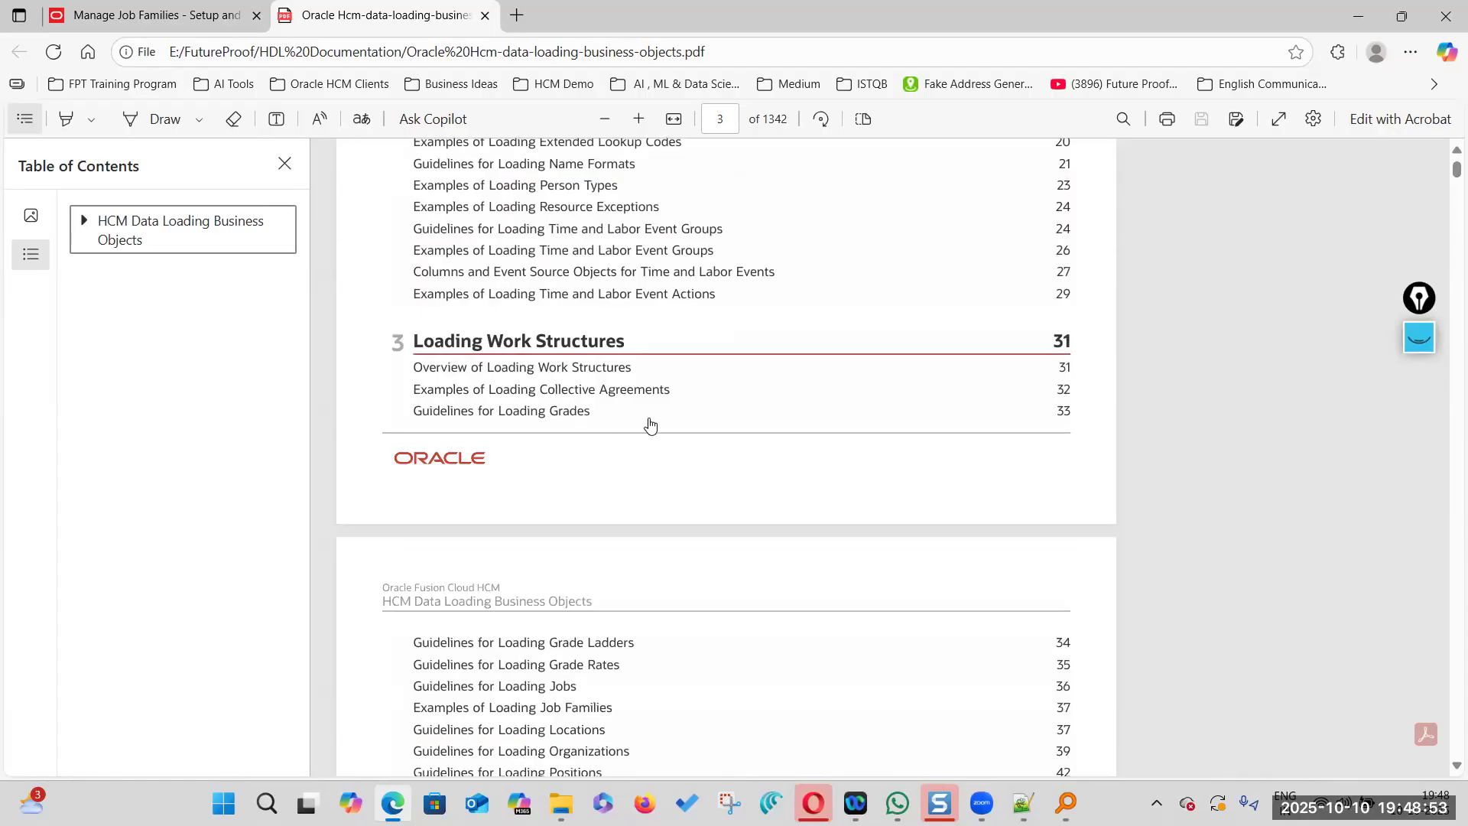
scroll(650, 424, "down", 4)
left_click(540, 492)
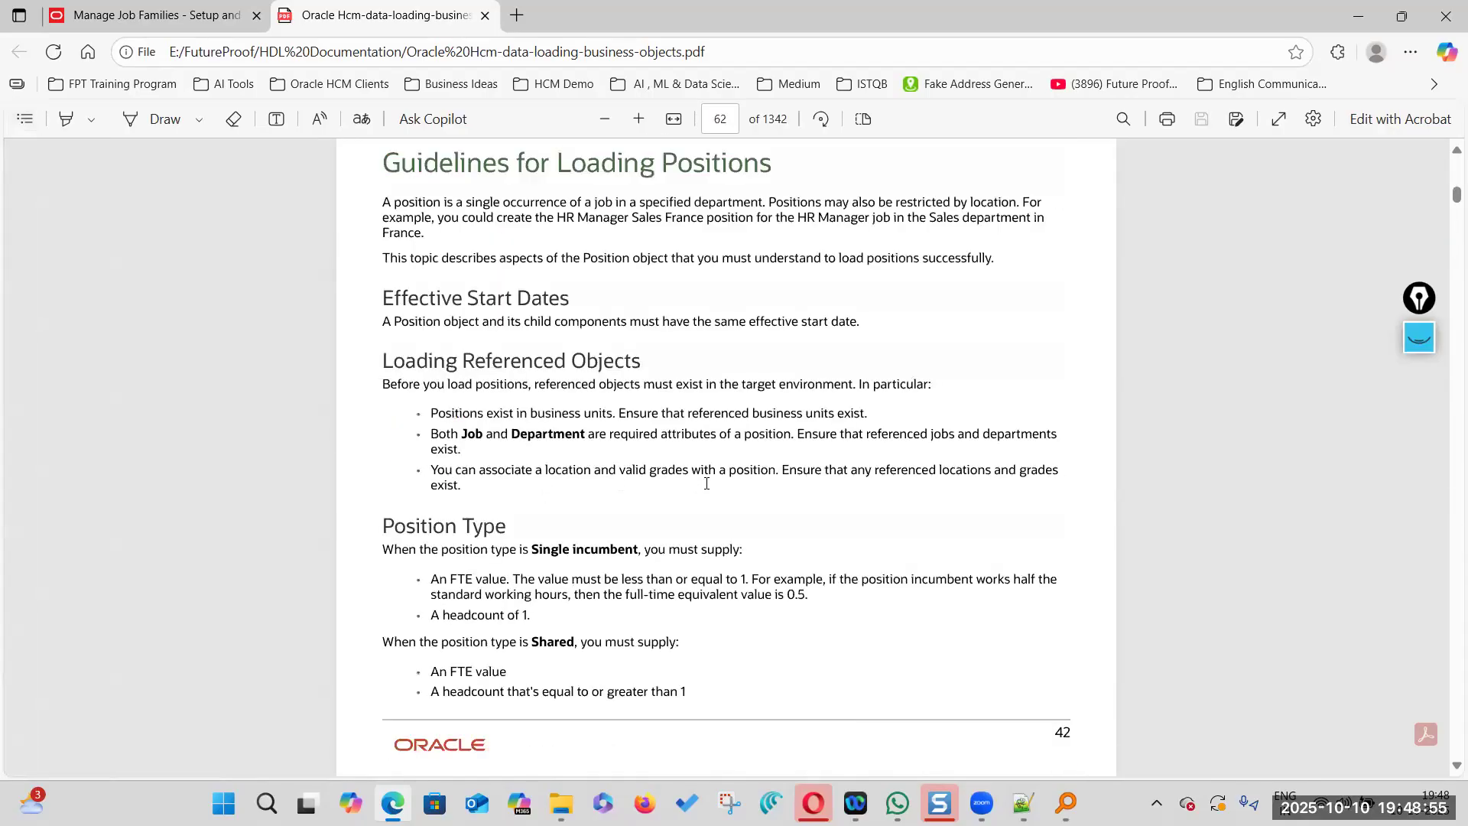
scroll(687, 546, "down", 10)
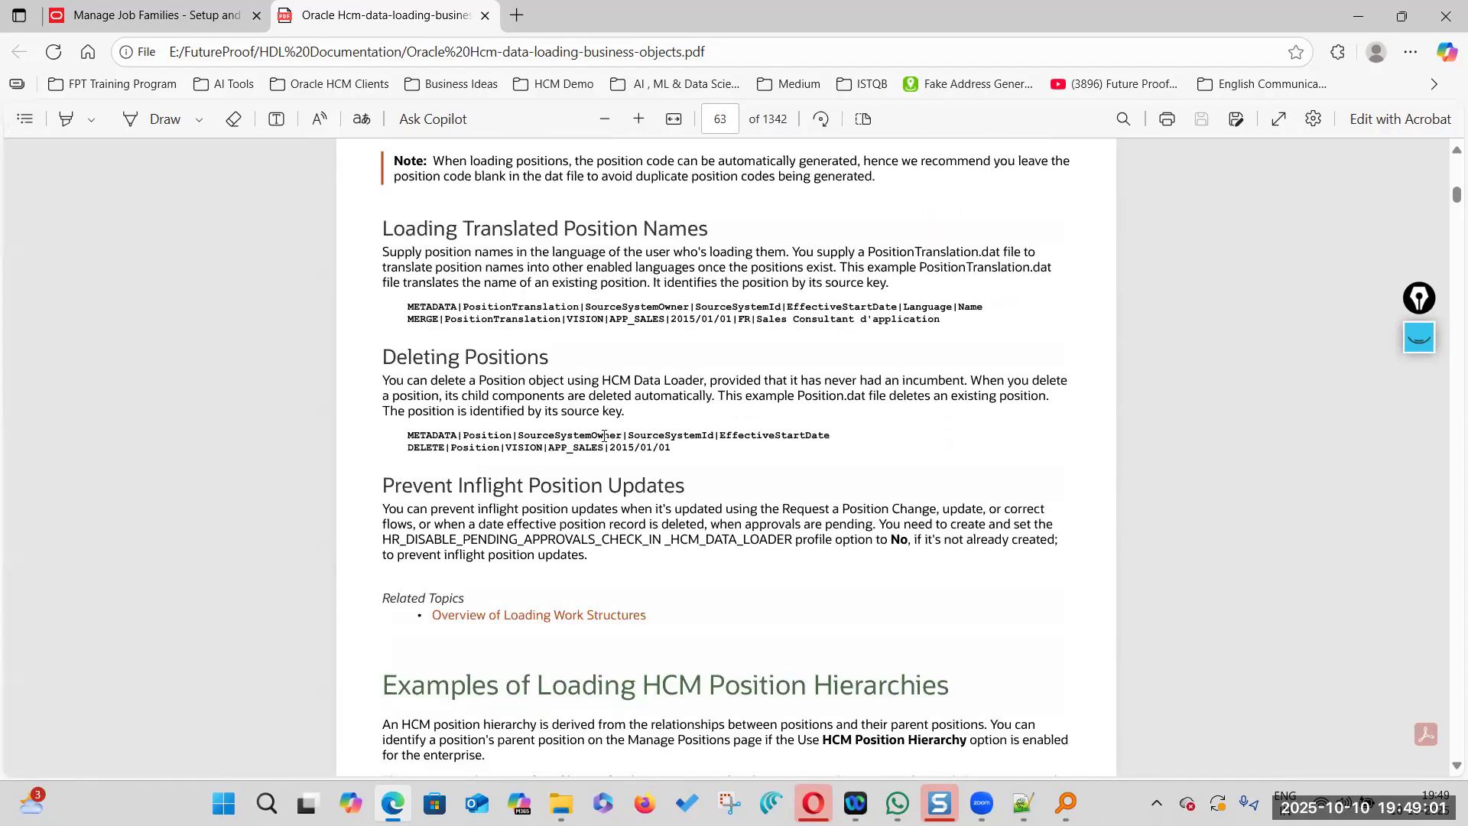
scroll(686, 590, "down", 12)
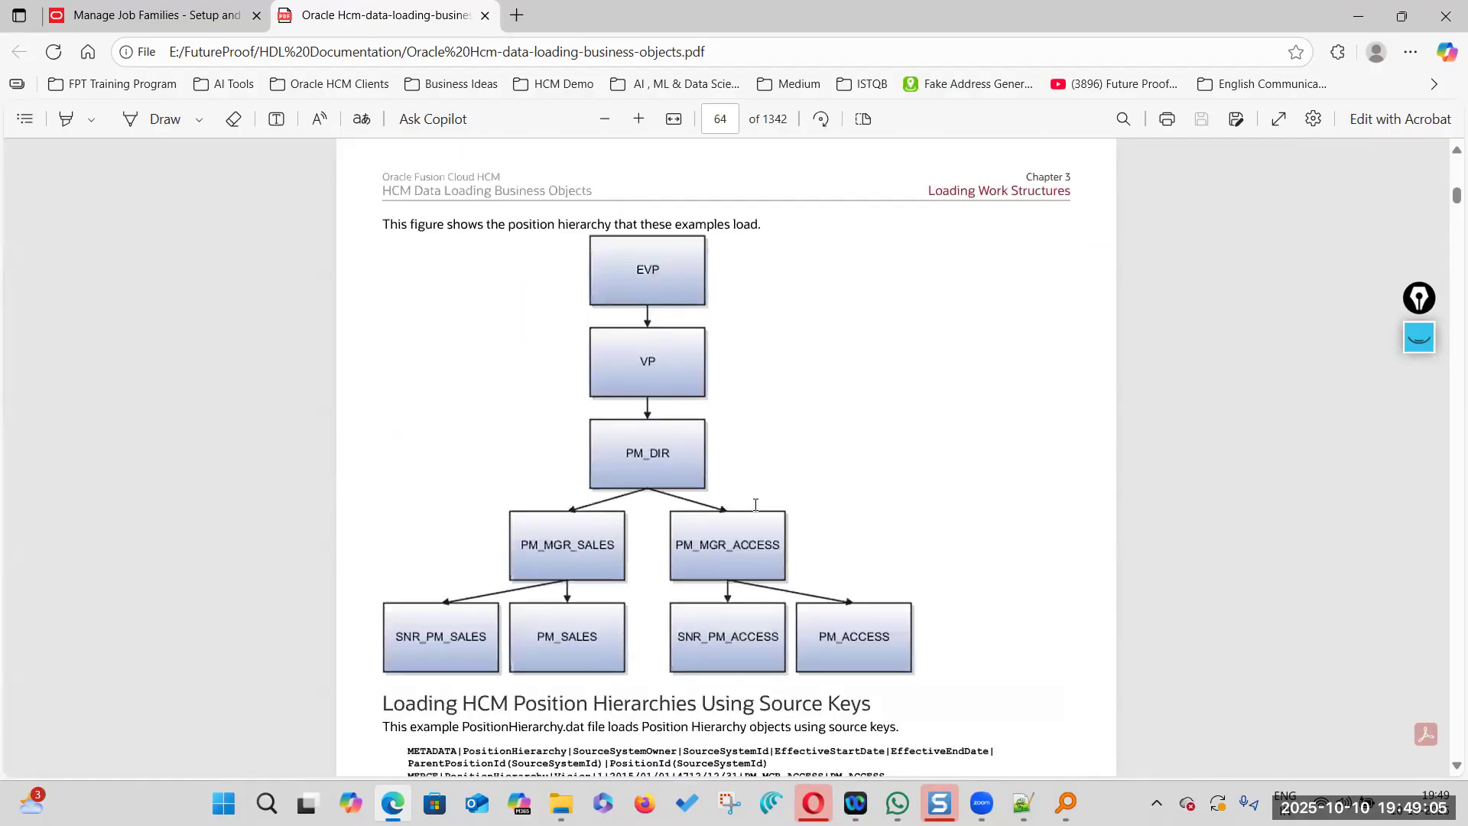
scroll(755, 506, "down", 6)
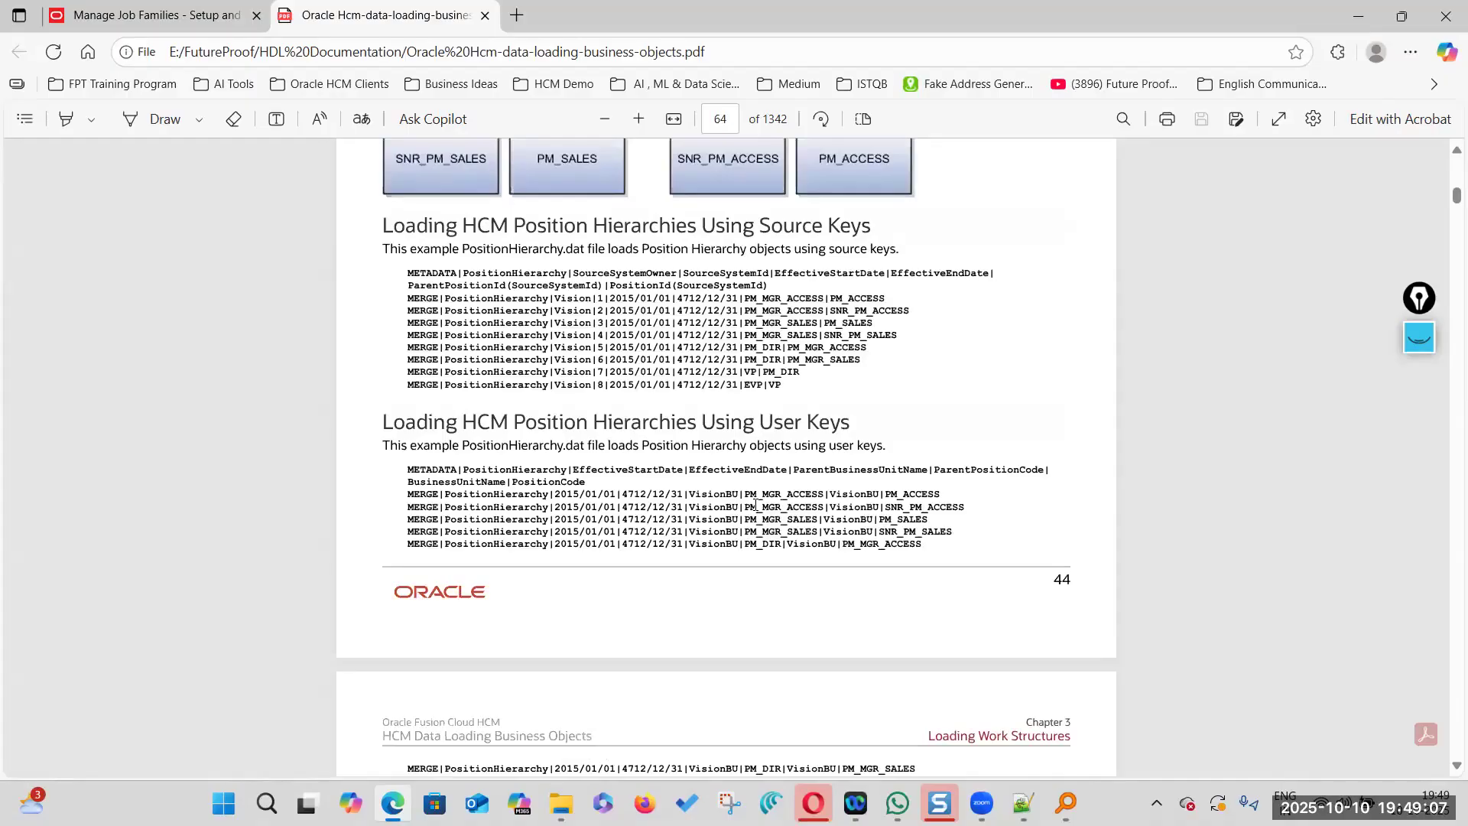
scroll(791, 553, "down", 20)
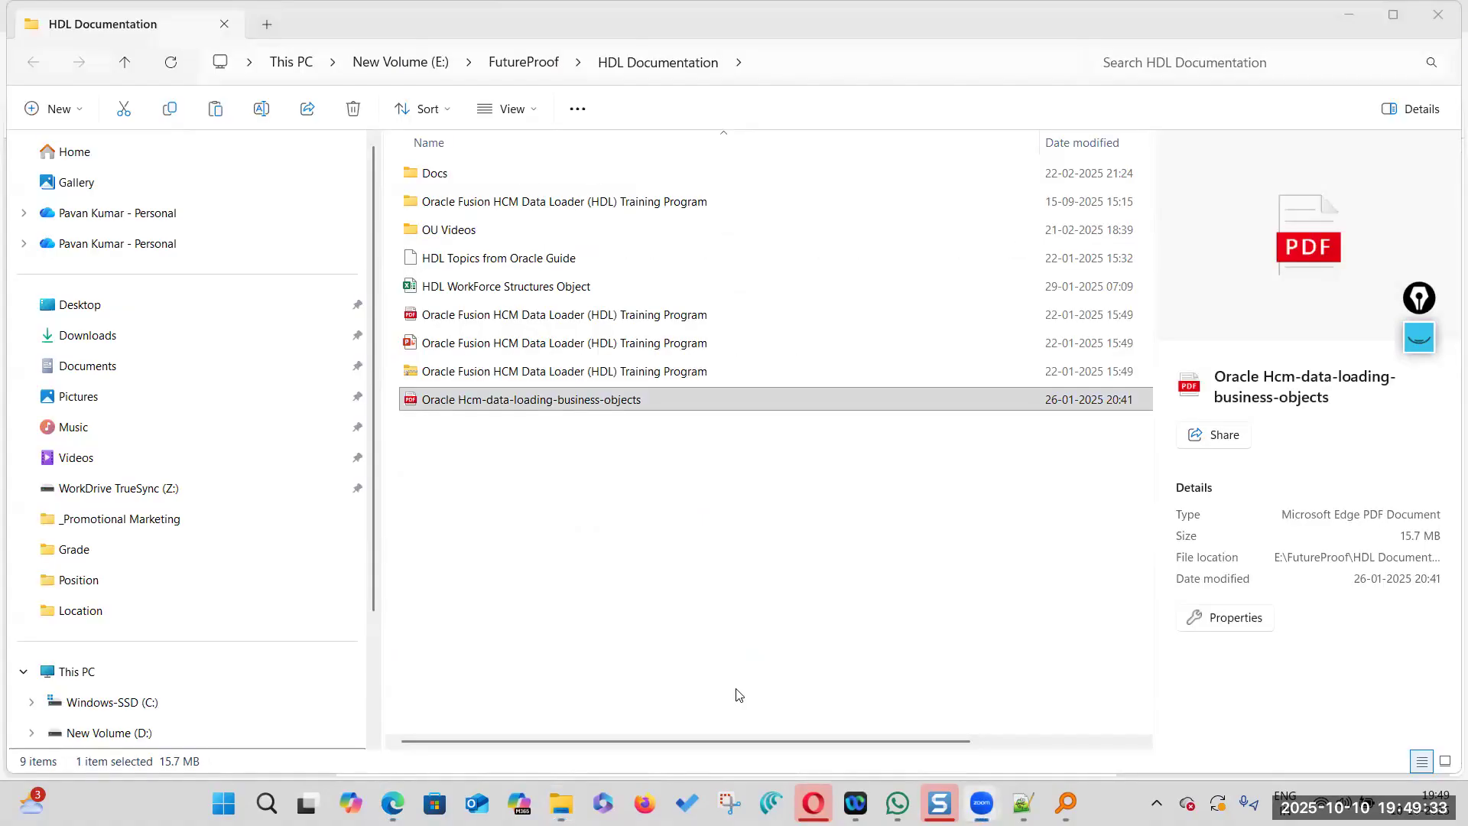
Select the data loading business objects PDF in HDL Documentation, then bring the 2025 Oct 10 folder forward
left_click(436, 547)
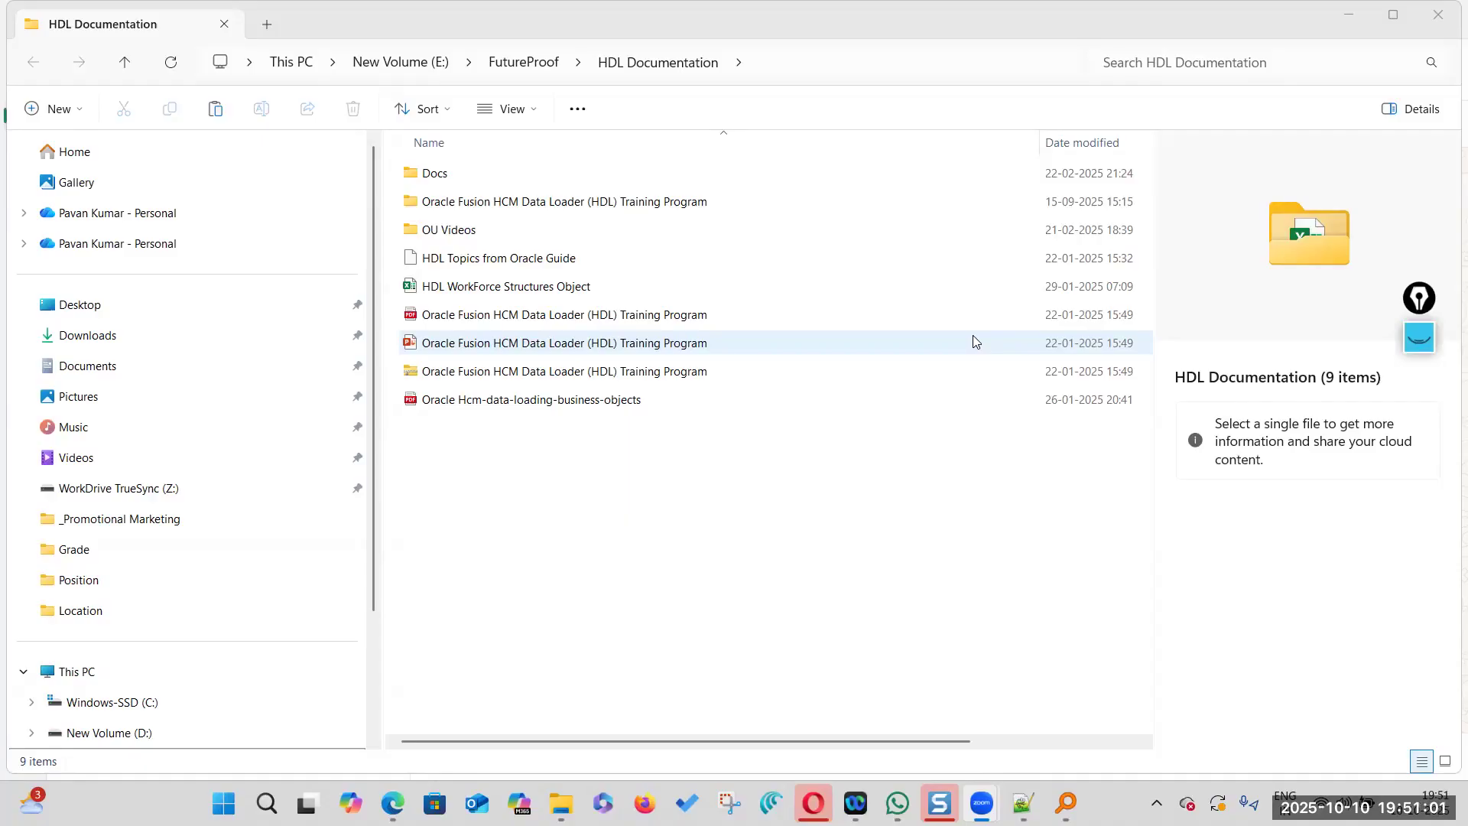
left_click(457, 404)
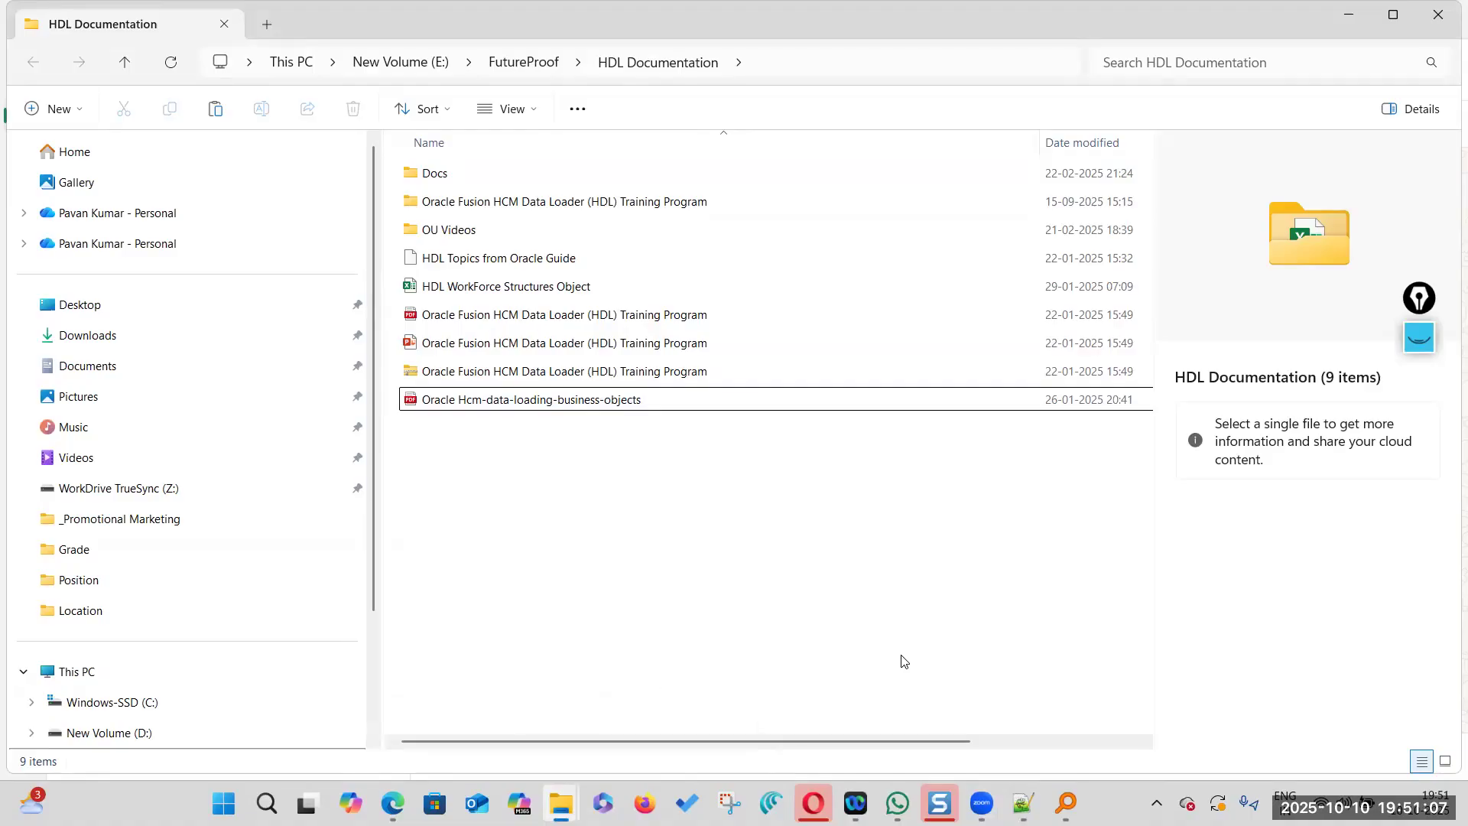
mouse_move(561, 803)
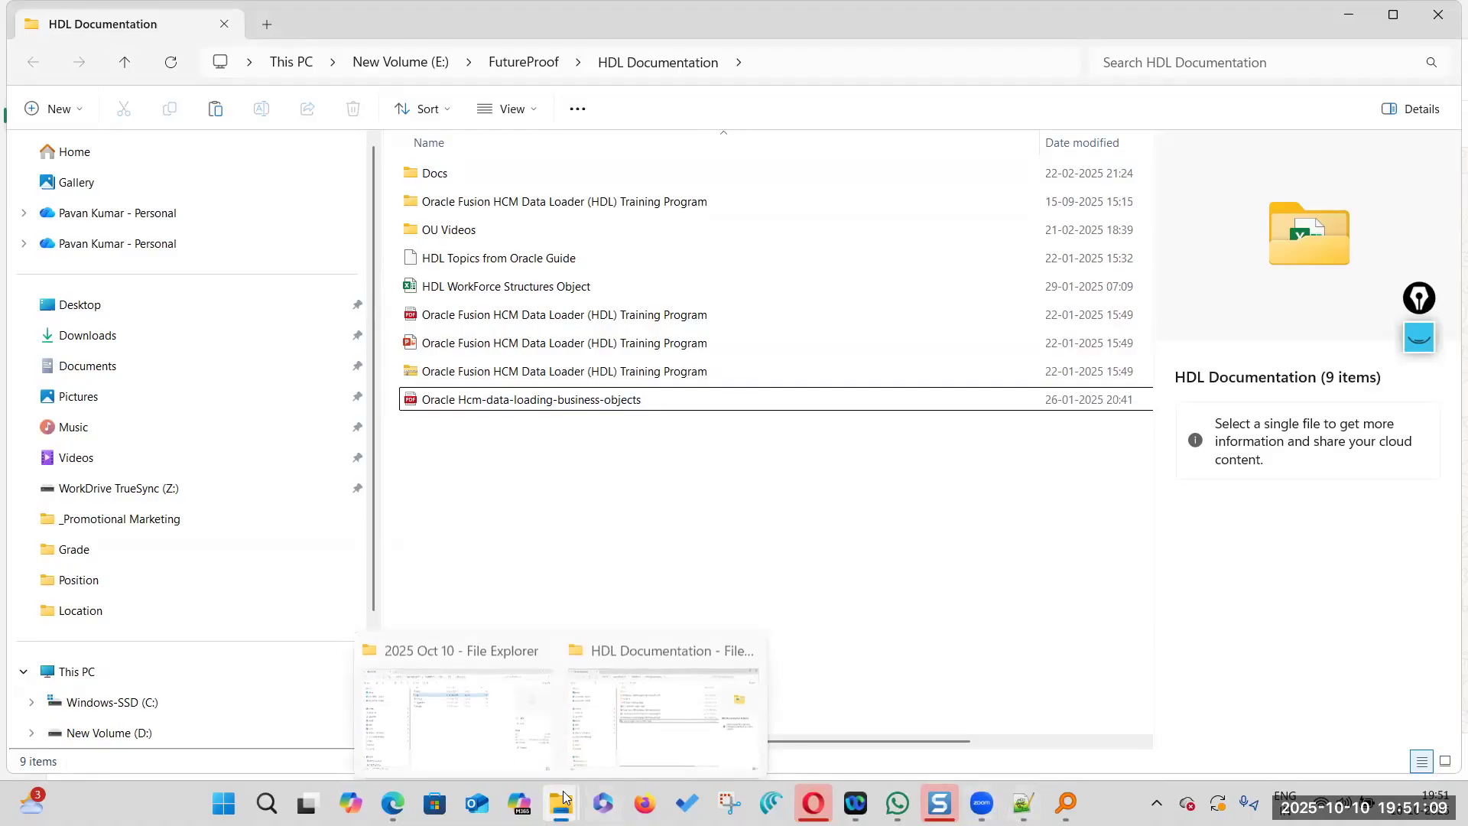
left_click(492, 694)
left_click(574, 526)
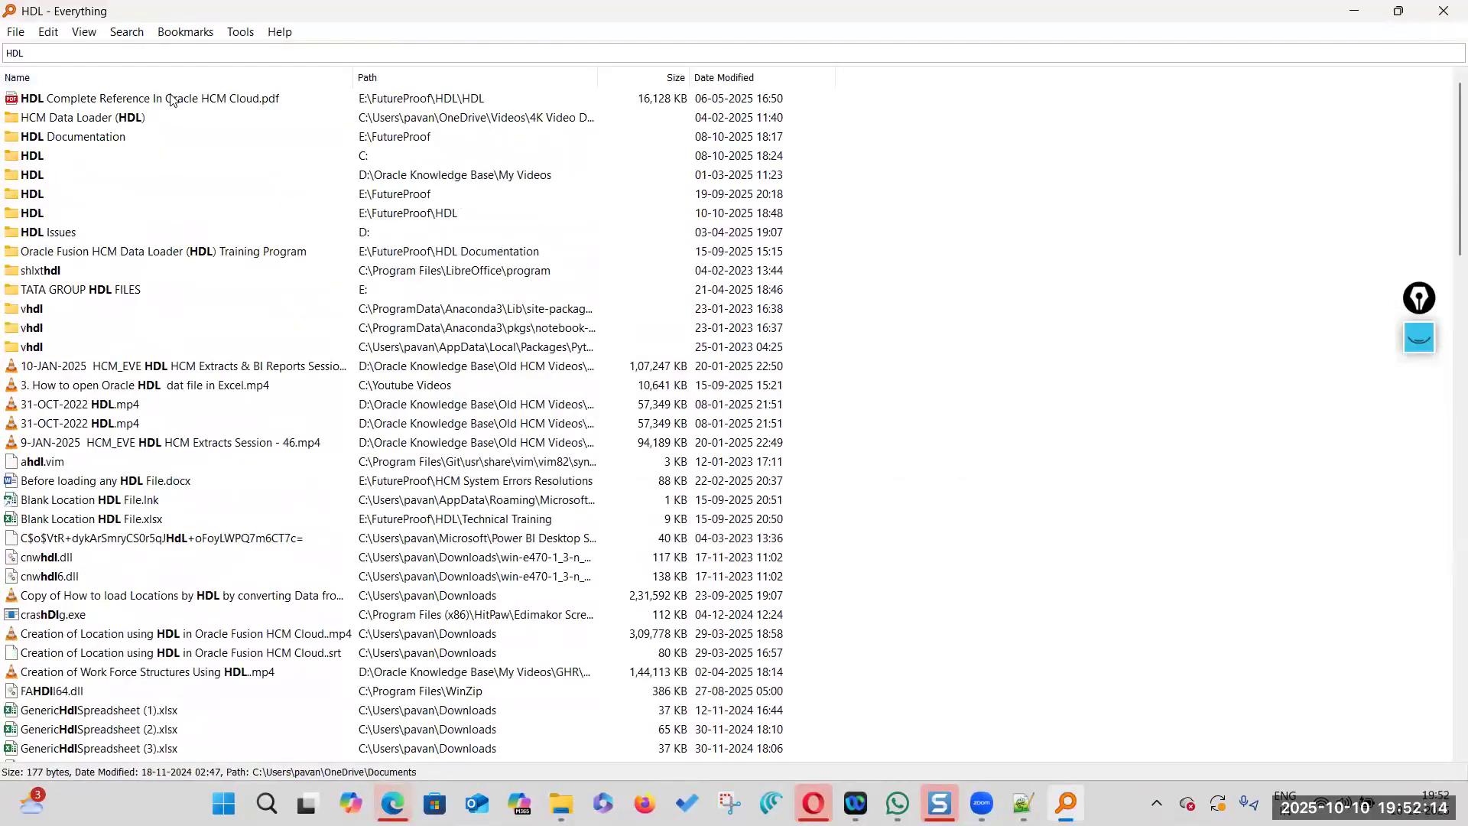
Open the HDL Complete Reference In Oracle HCM Cloud guide and scroll through it
double_click(173, 100)
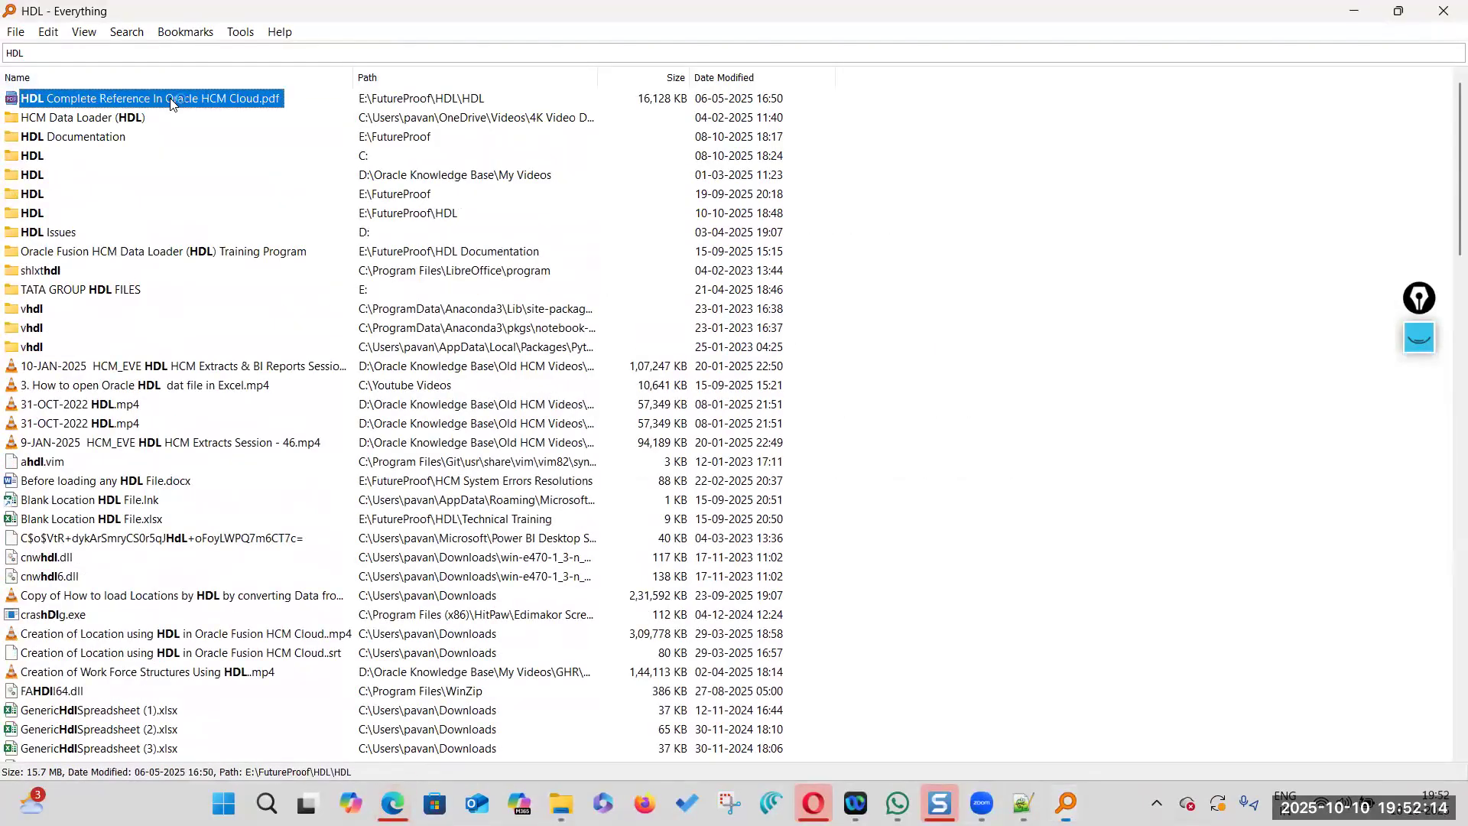
scroll(613, 564, "down", 5)
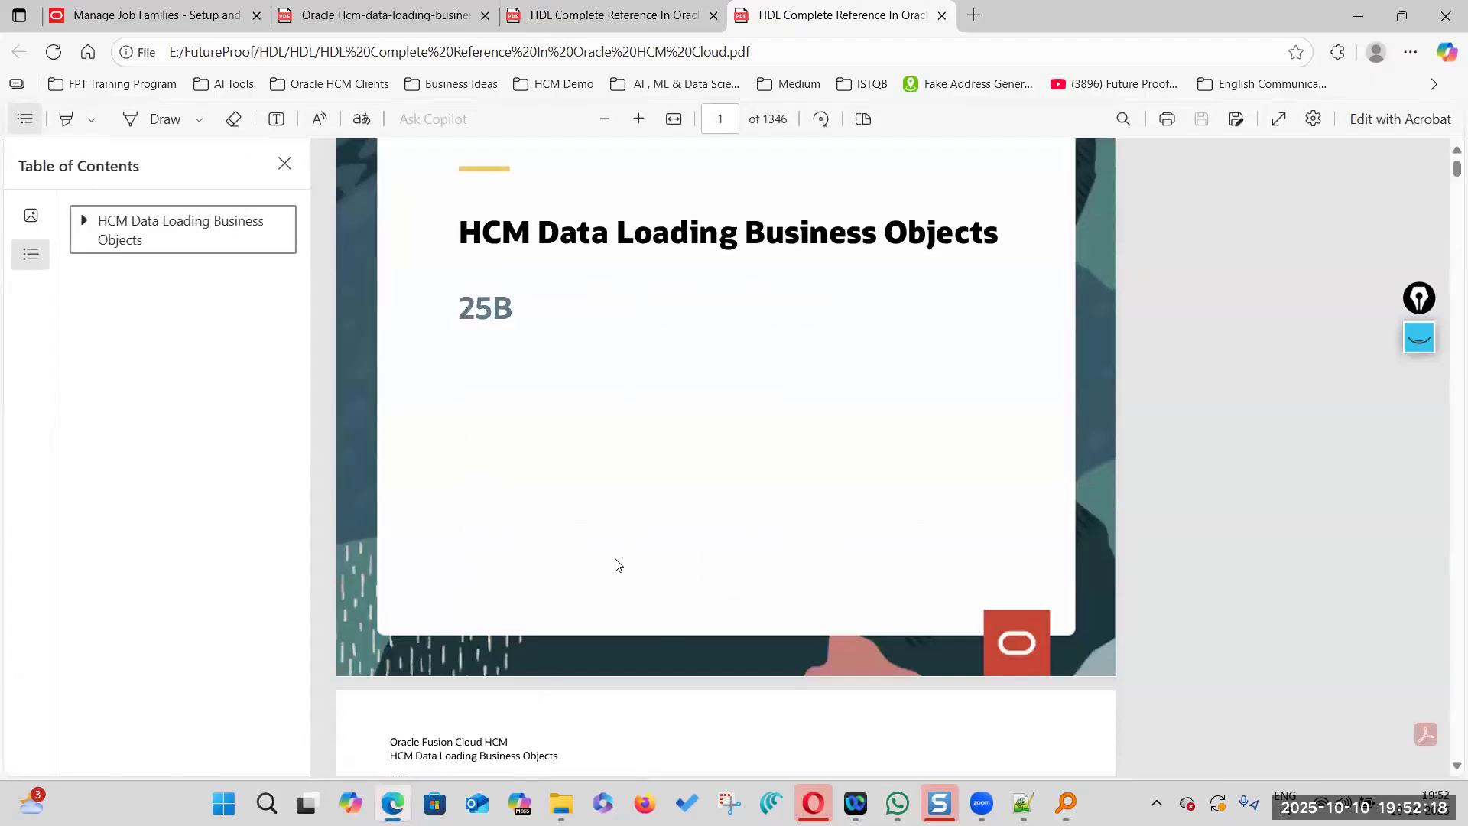
scroll(617, 564, "down", 15)
scroll(618, 565, "down", 10)
scroll(617, 564, "up", 5)
scroll(618, 564, "up", 8)
Return to the 25A business objects guide and scroll further through it
left_click(573, 15)
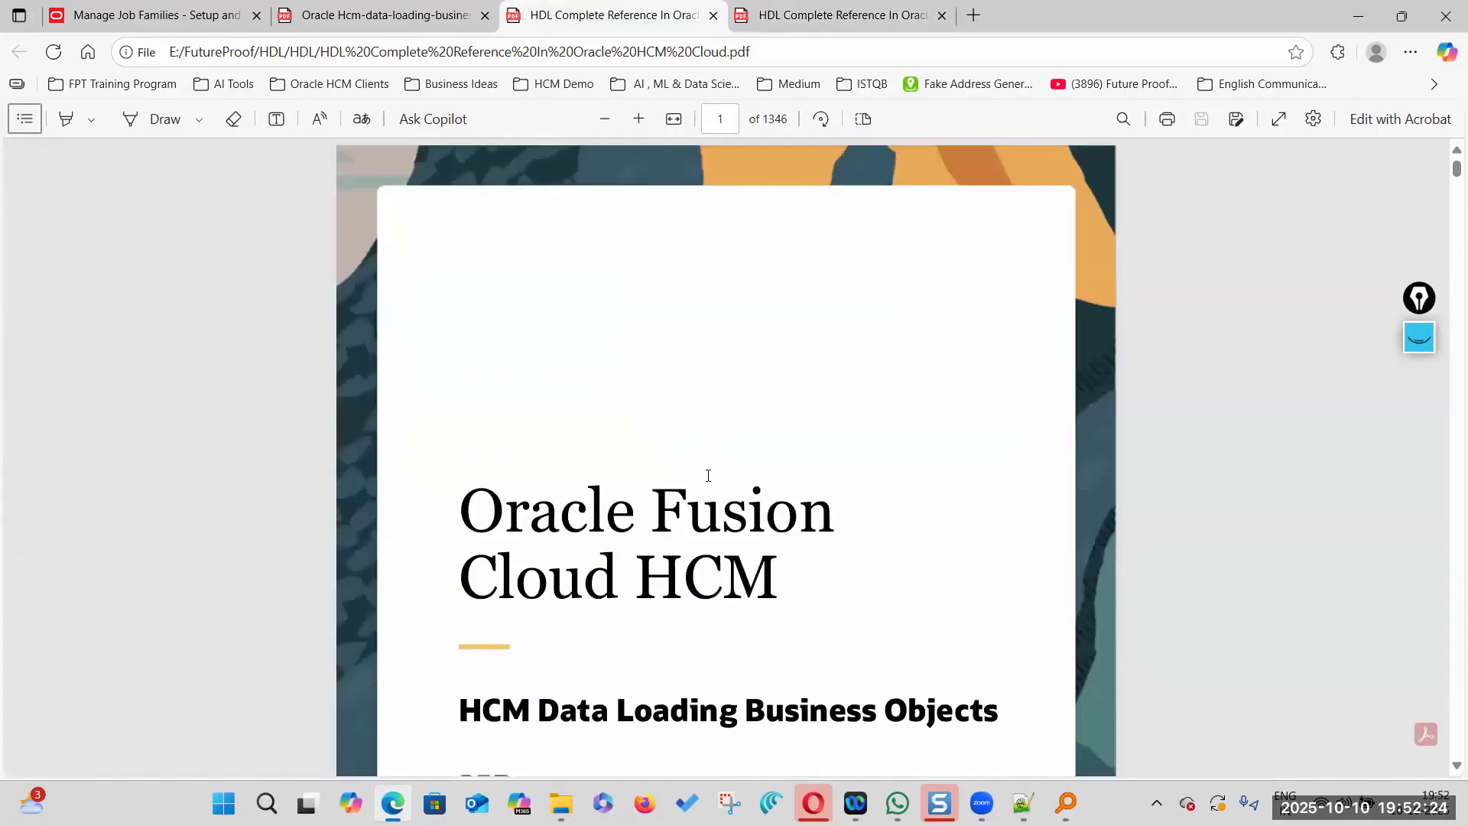
left_click(436, 17)
scroll(523, 247, "down", 10)
left_click_drag(1455, 197, 1447, 157)
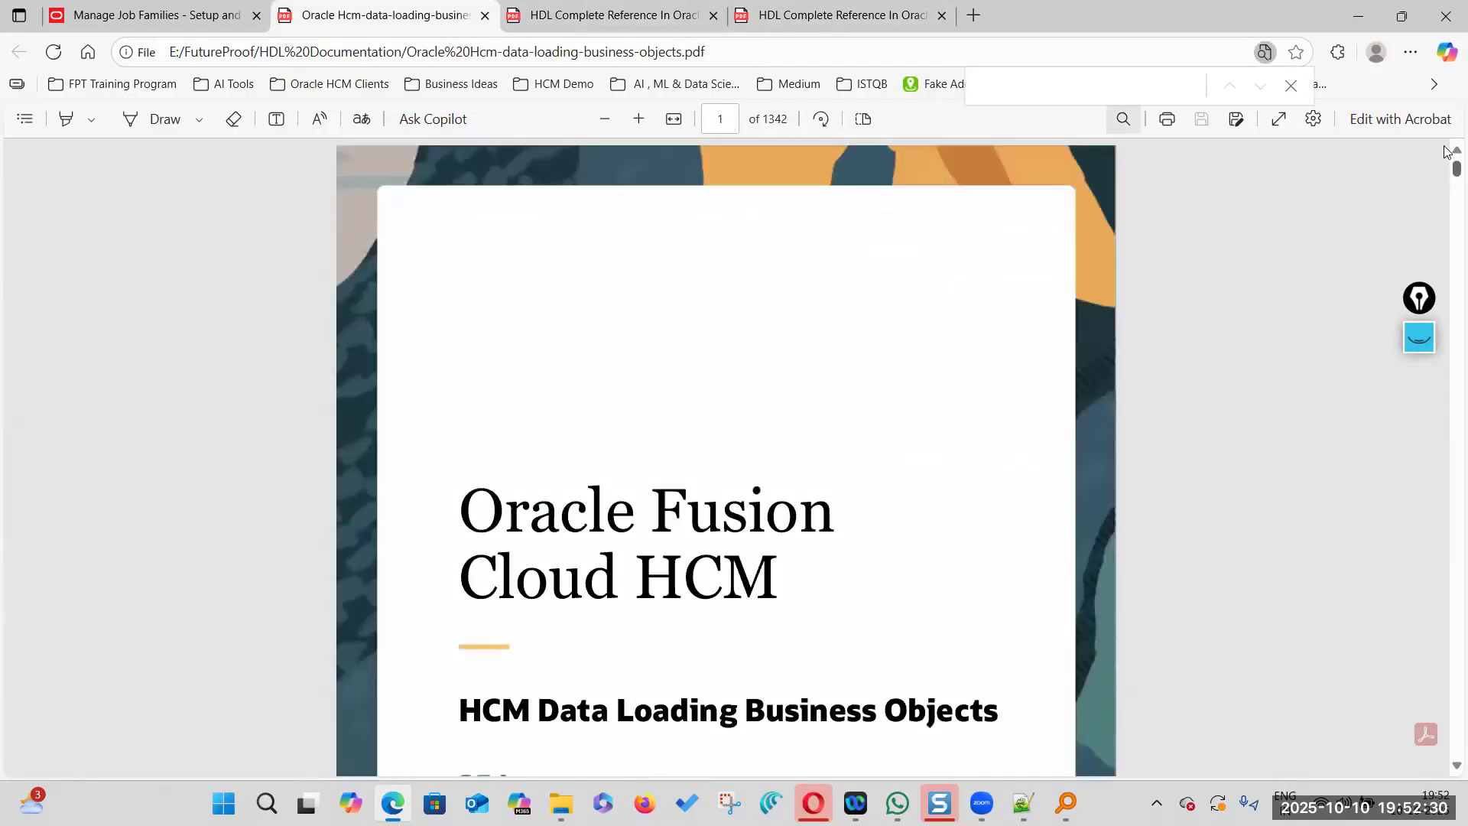
scroll(935, 462, "down", 2)
scroll(560, 639, "down", 2)
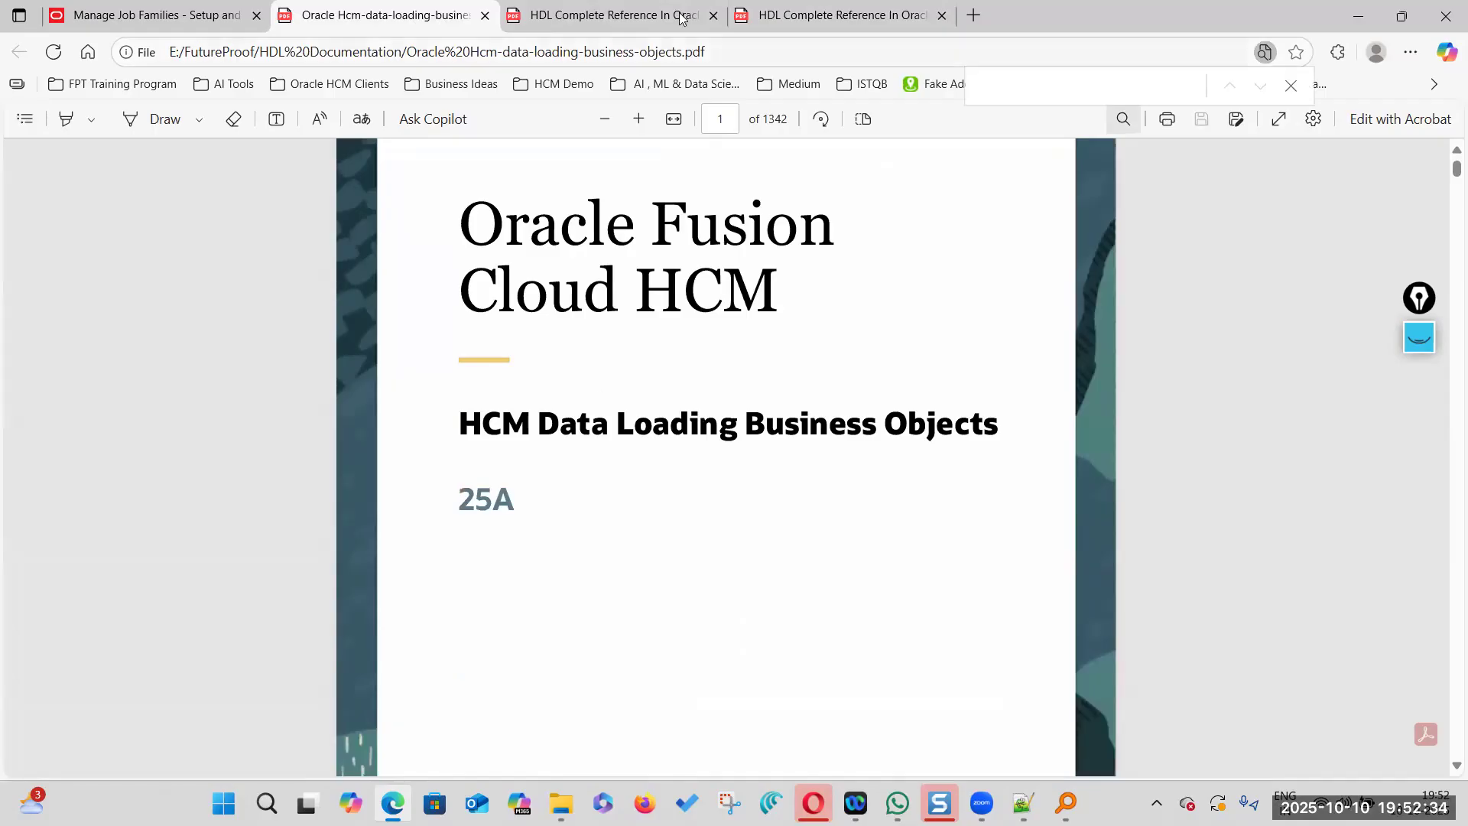
Compare the 25B reference guide against the 25A guide, switching between both
left_click(780, 19)
scroll(794, 376, "up", 5)
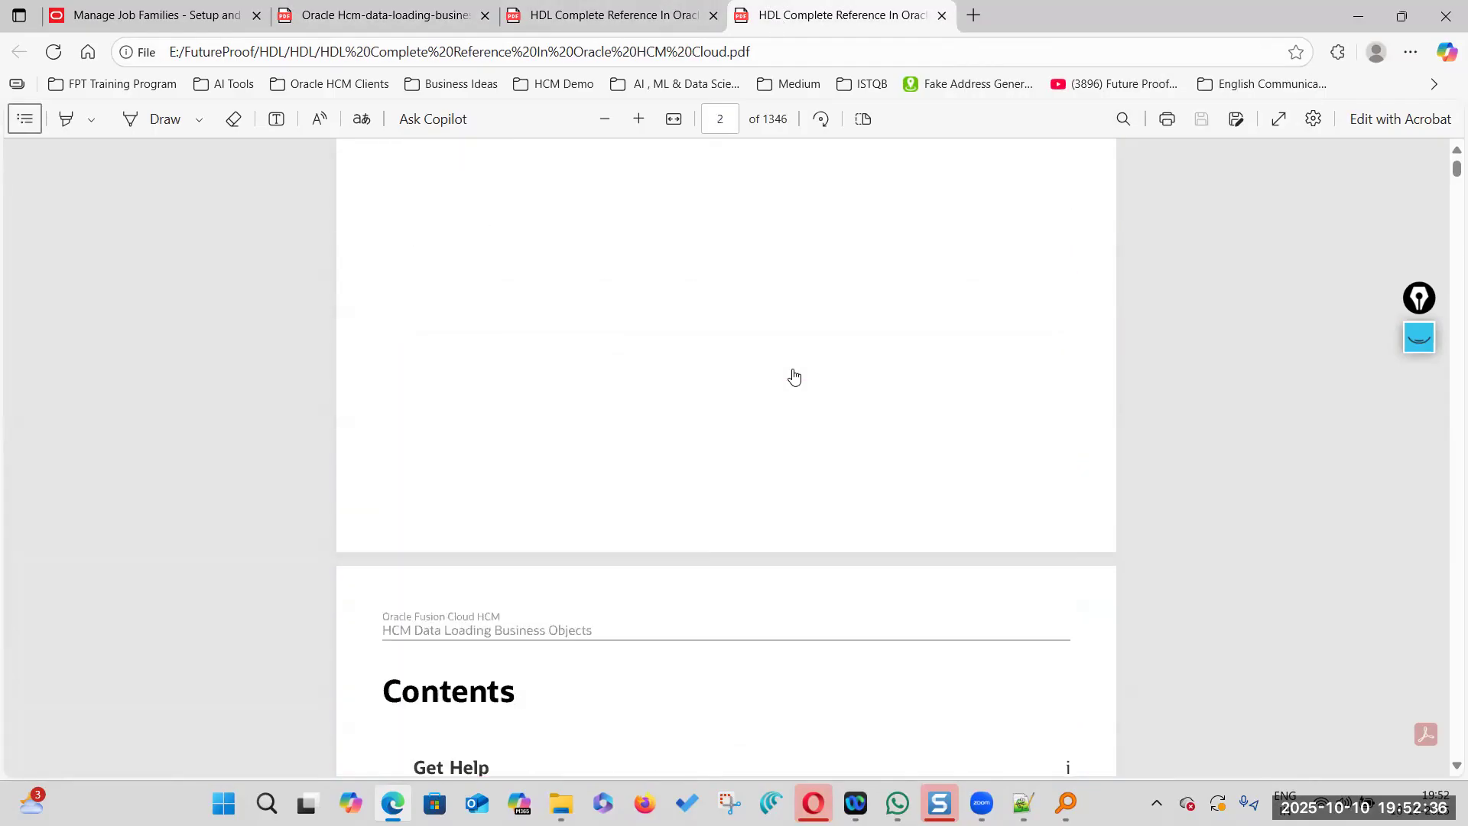
scroll(794, 376, "up", 8)
scroll(796, 406, "down", 1)
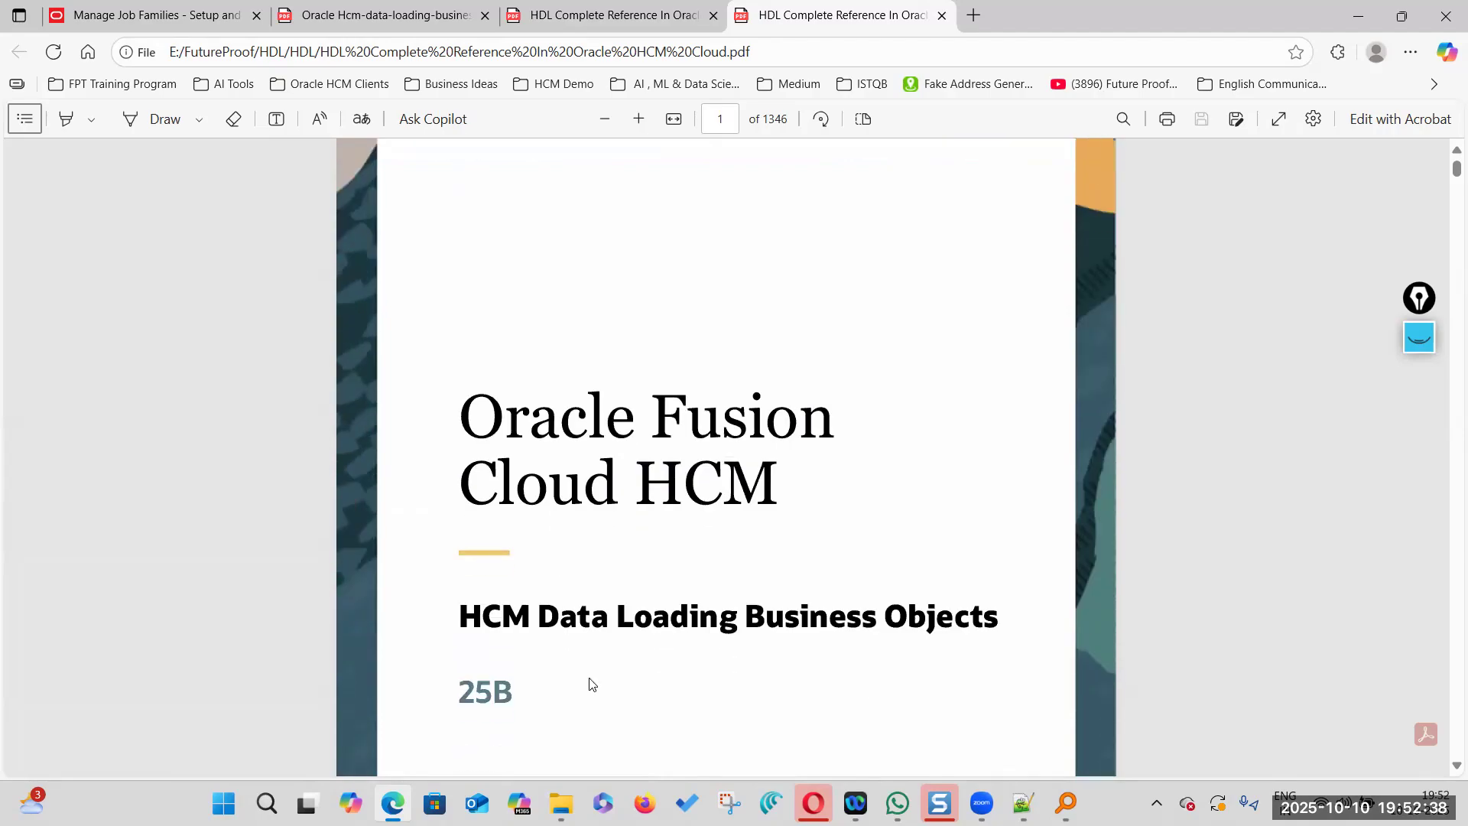
left_click(408, 14)
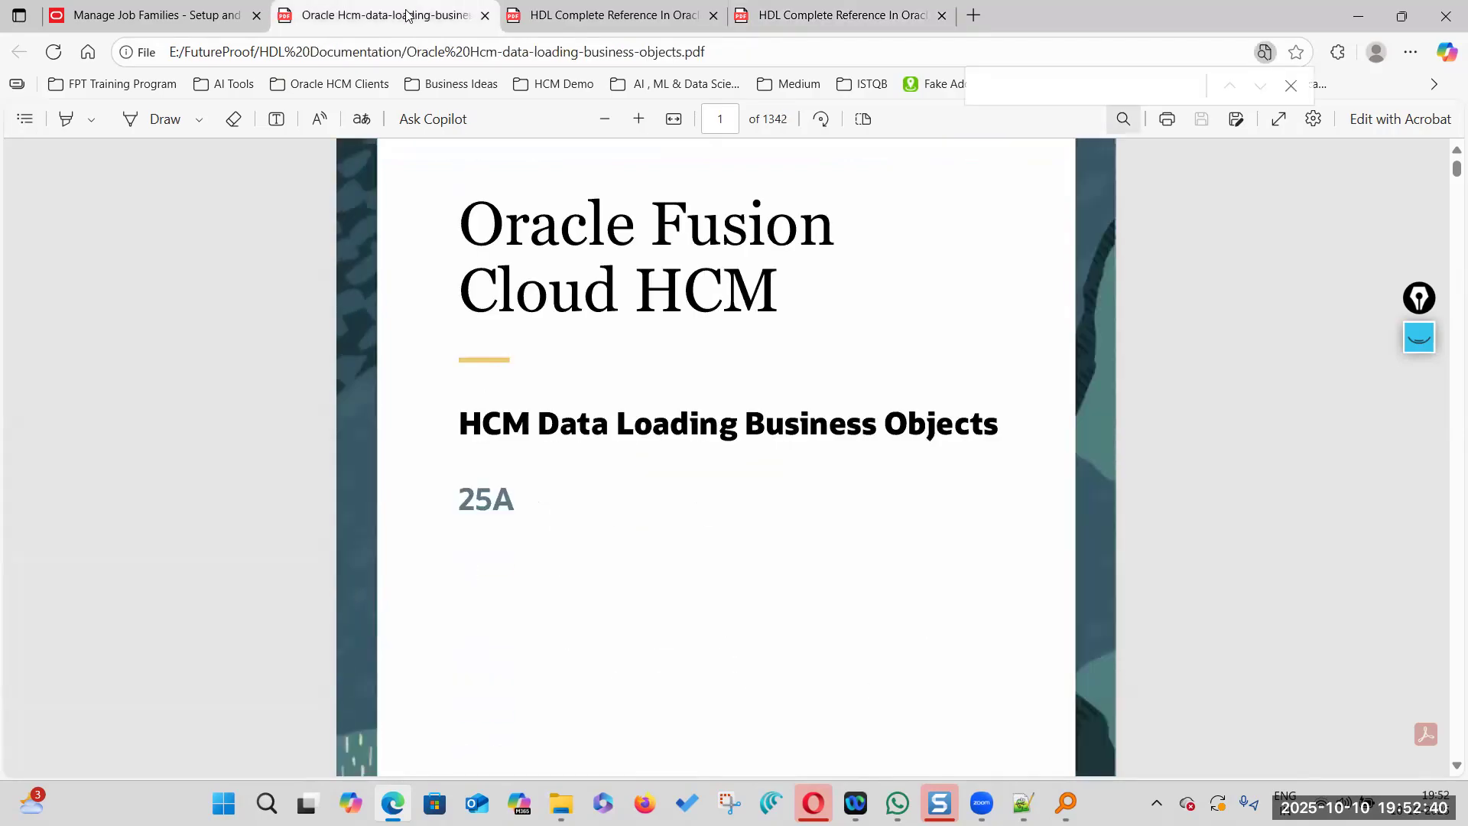
left_click(844, 17)
scroll(710, 378, "down", 20)
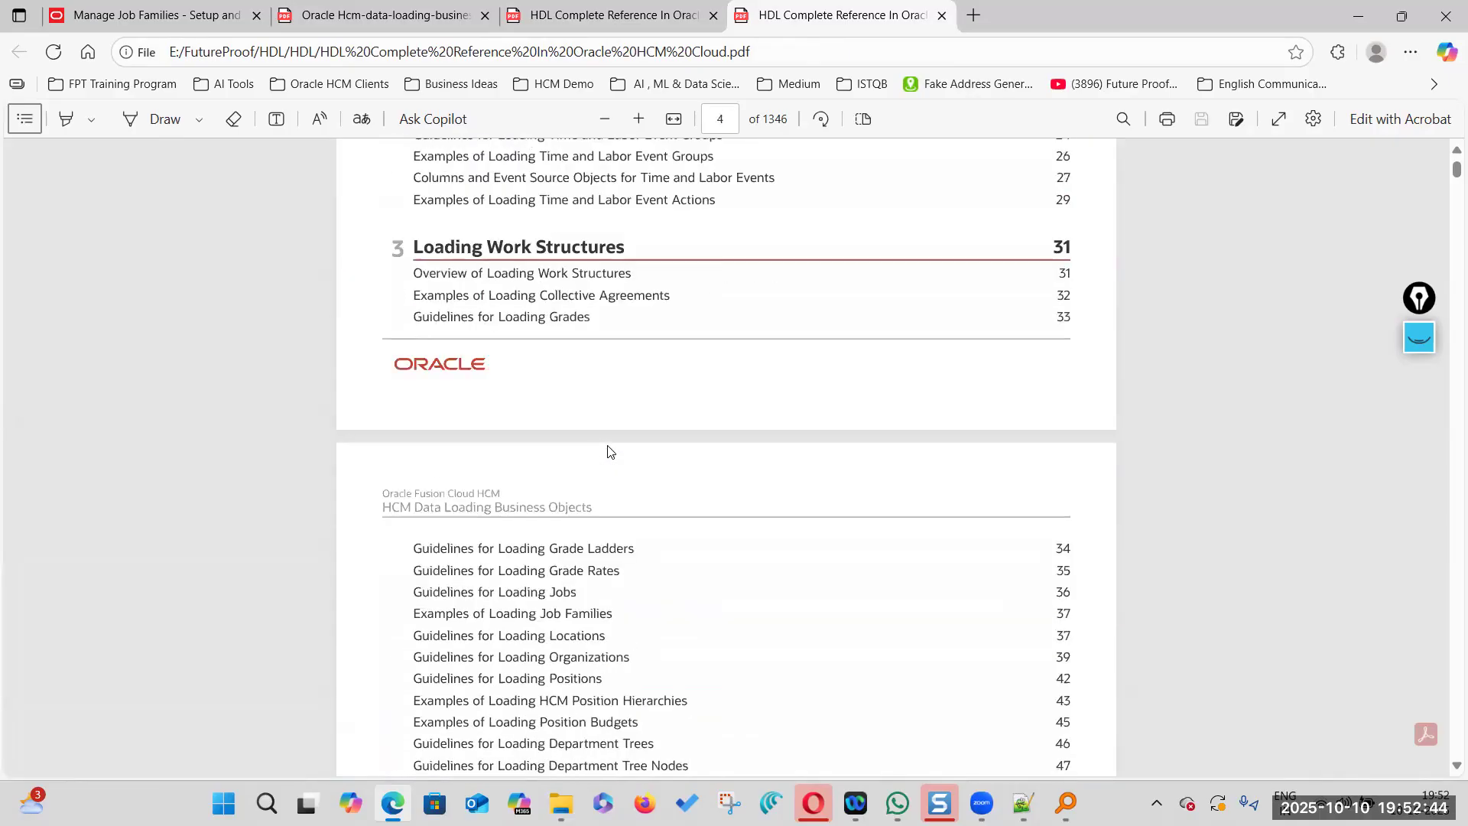
scroll(718, 363, "up", 5)
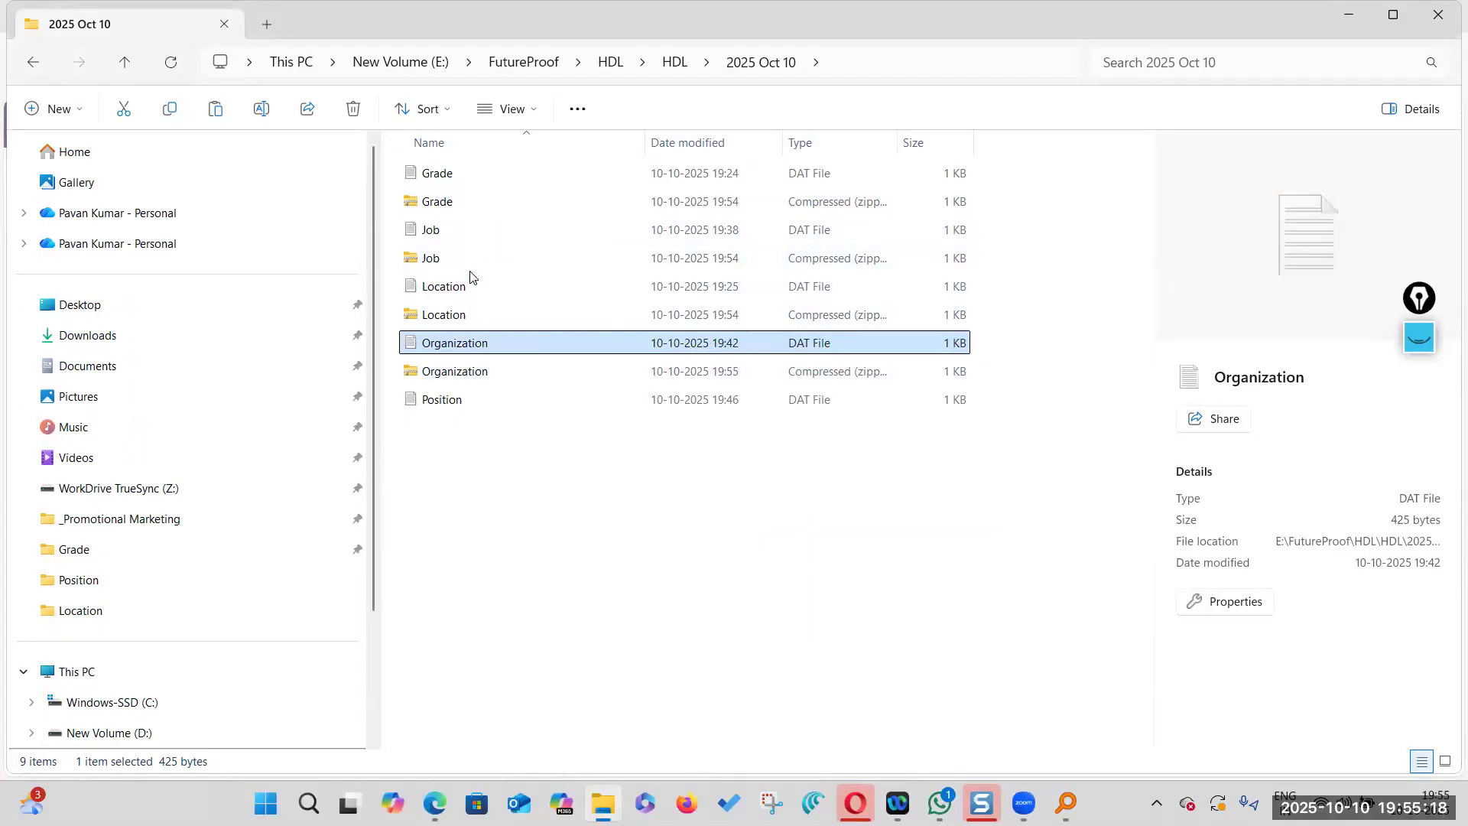
Deselect the Organization DAT file and bring the Oracle setup page back to the front
left_click(578, 539)
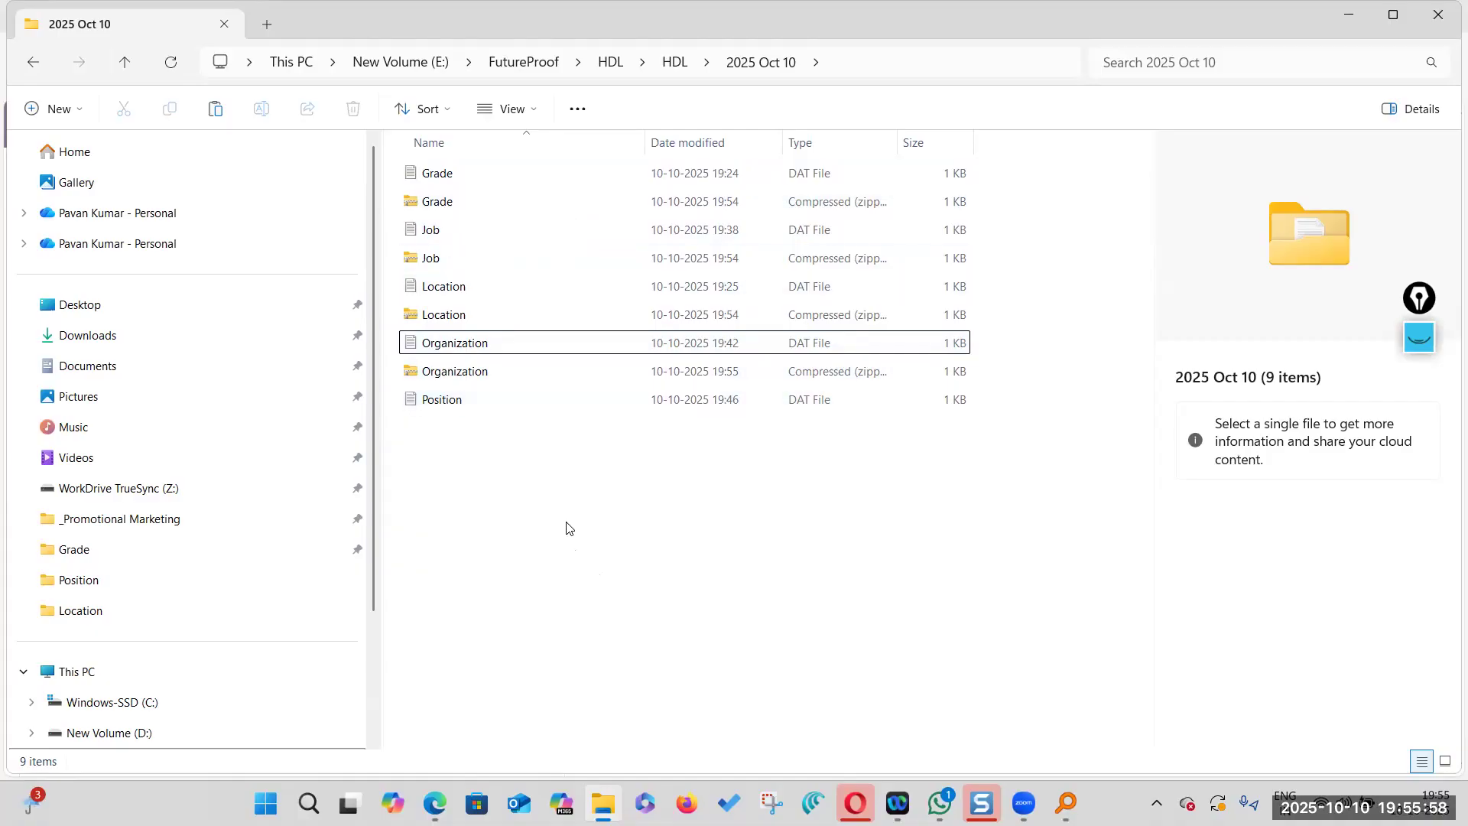
left_click(435, 803)
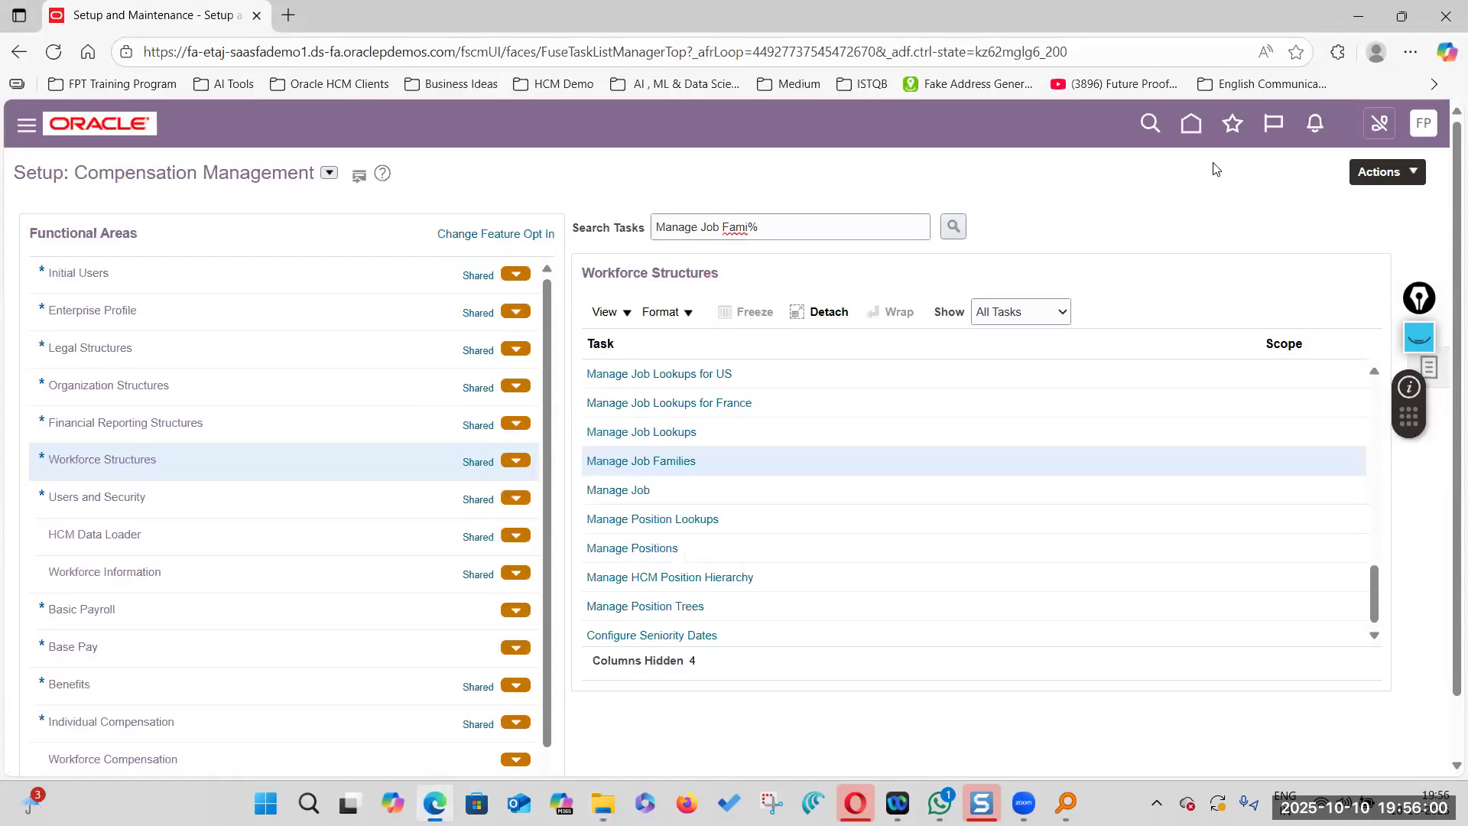
Return to the Oracle Fusion home page and acknowledge the earlier submission message
left_click(1192, 123)
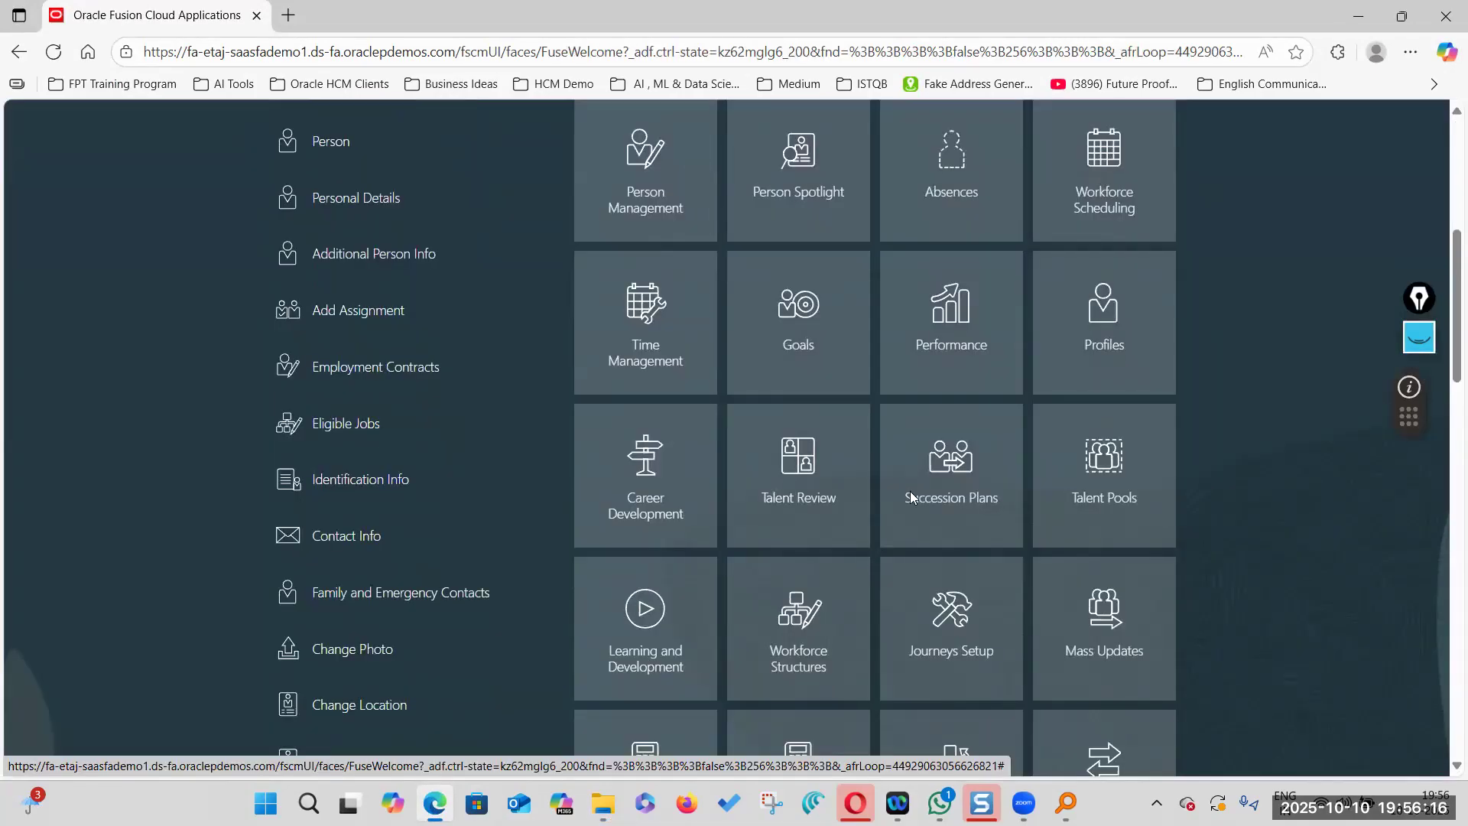
scroll(969, 496, "down", 3)
scroll(965, 474, "up", 4)
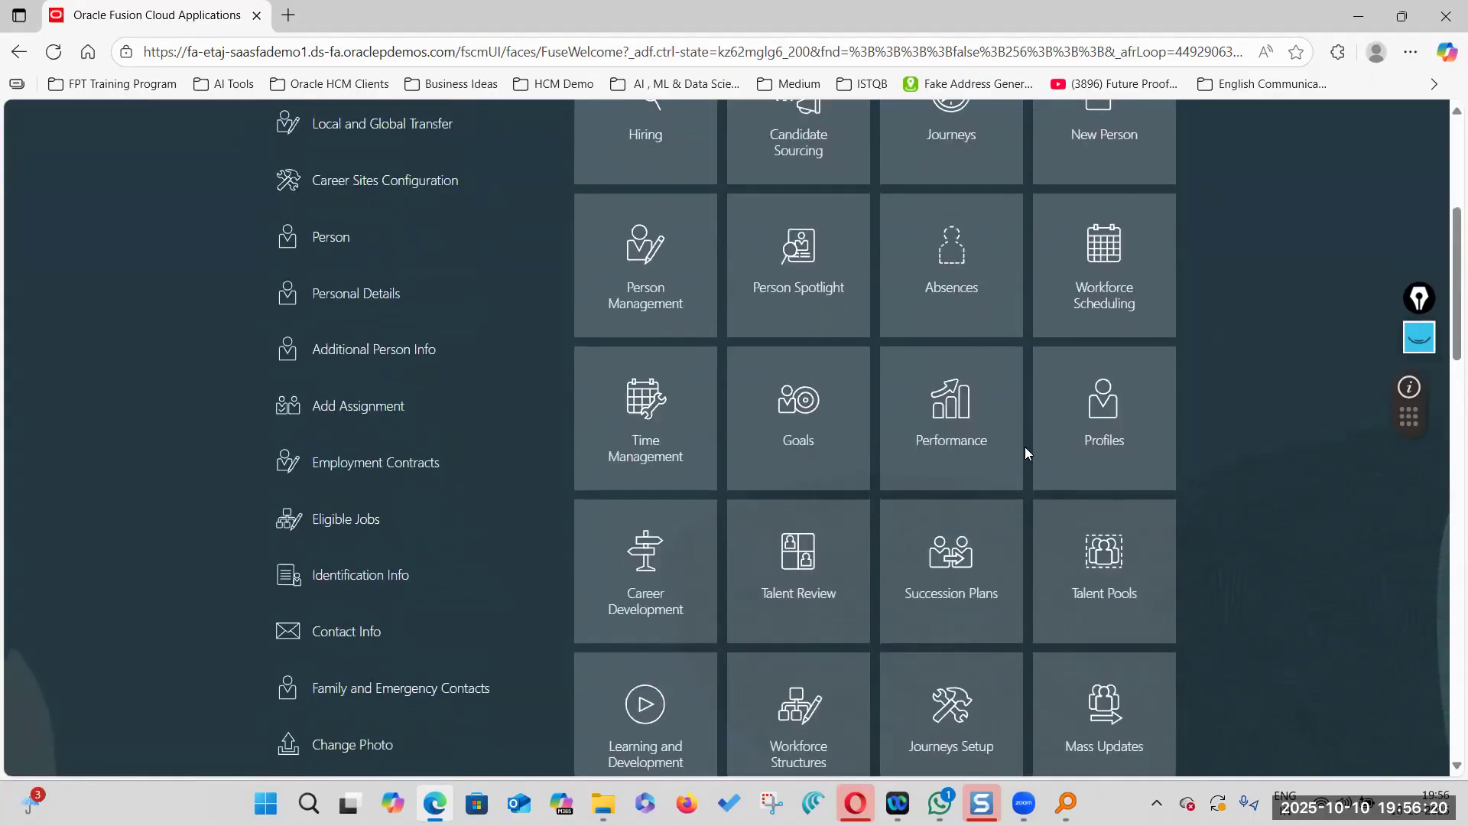
scroll(1025, 447, "down", 5)
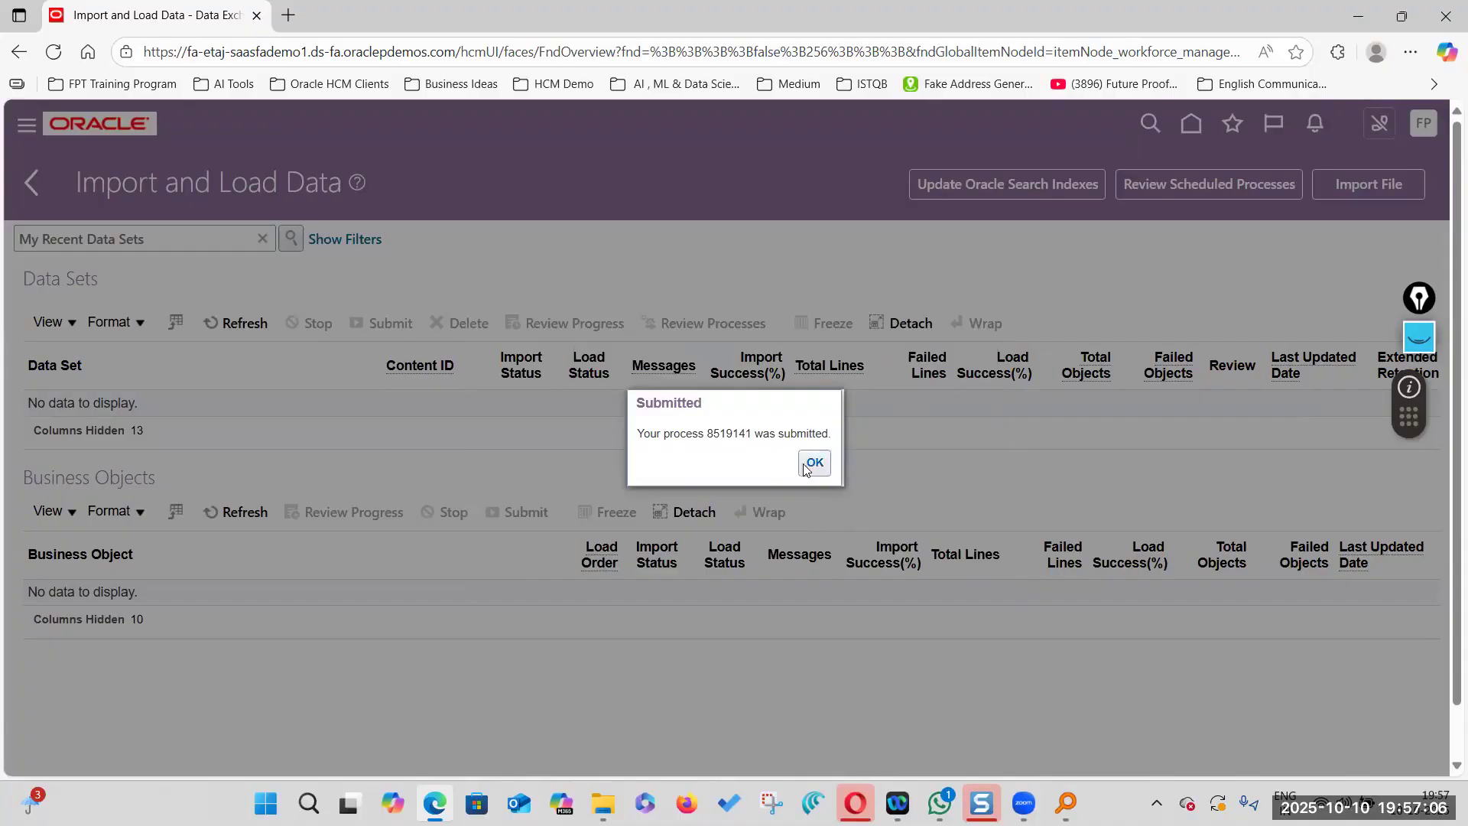
left_click(814, 461)
Import Location.zip and submit it for loading
left_click(1368, 188)
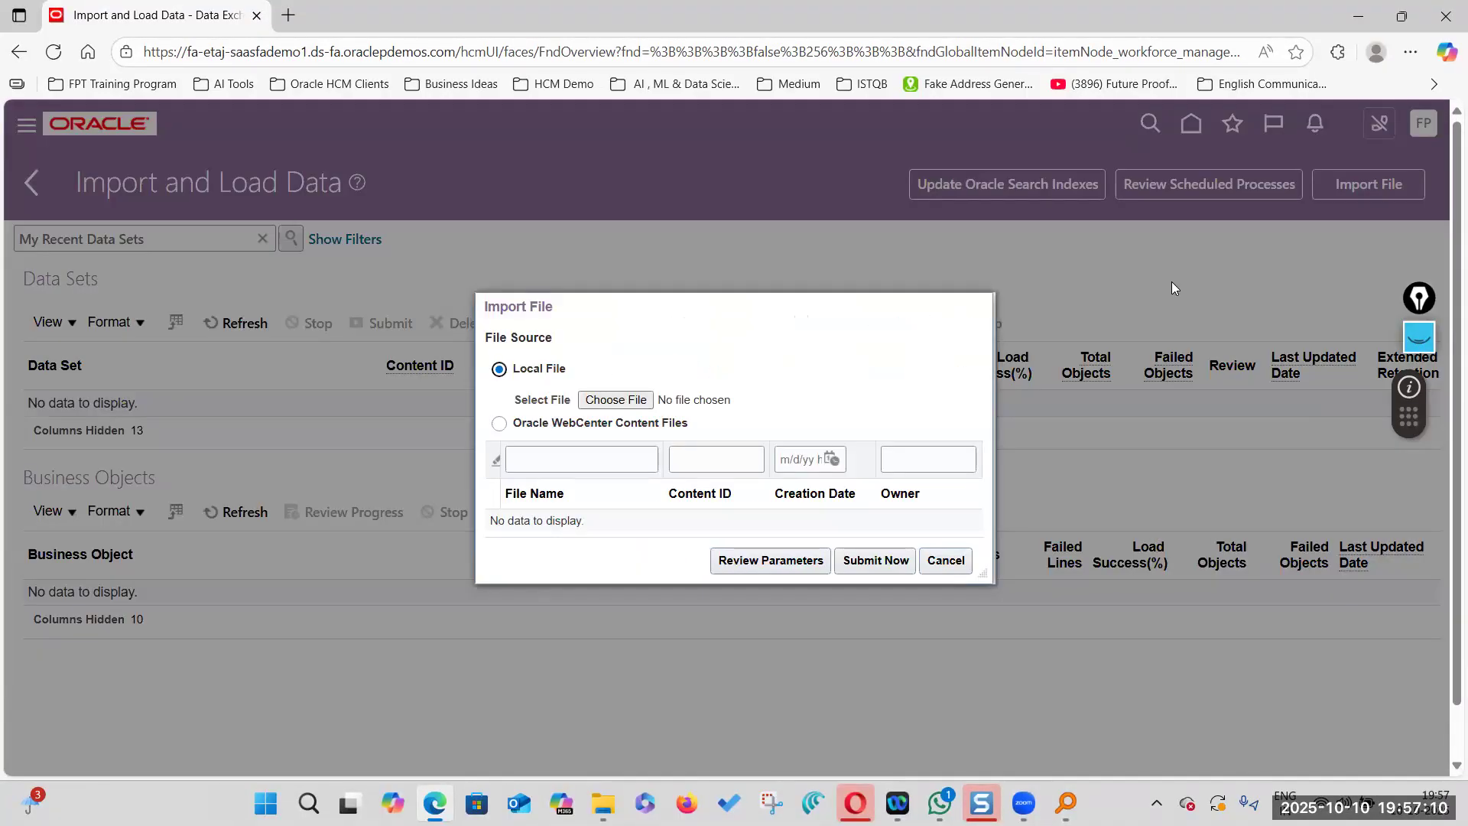
left_click(615, 399)
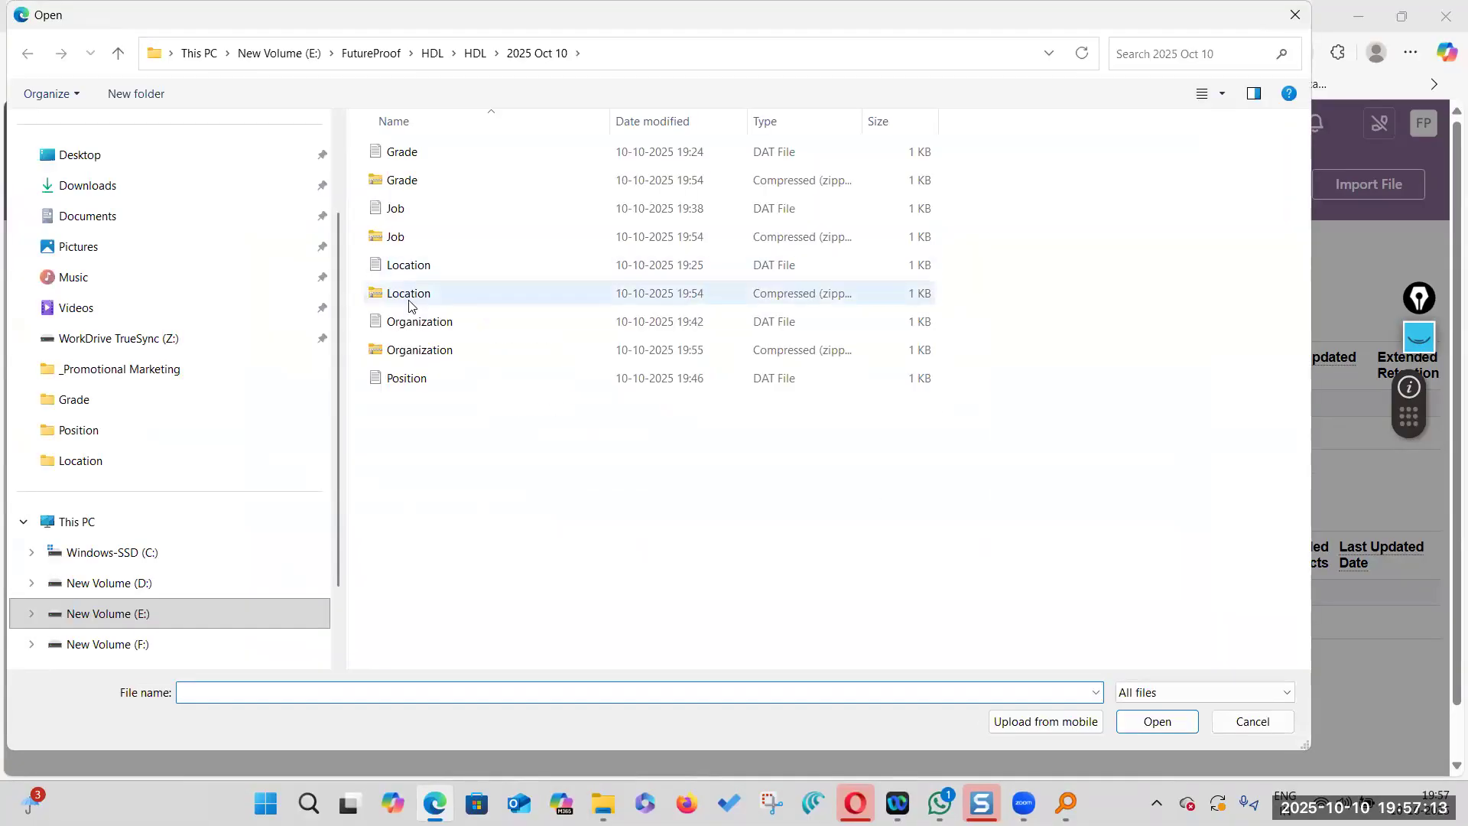
left_click(410, 296)
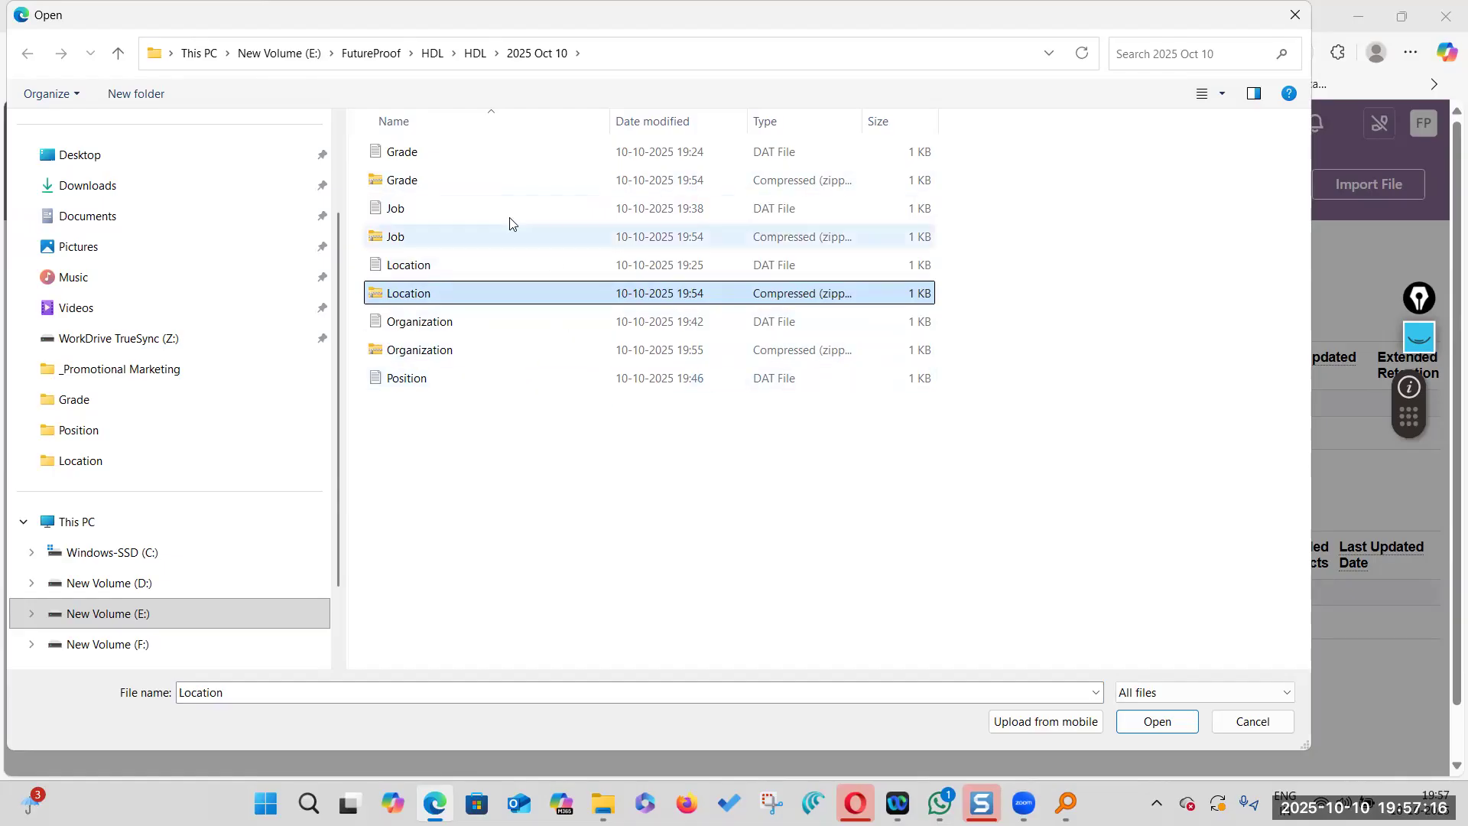
left_click(1088, 696)
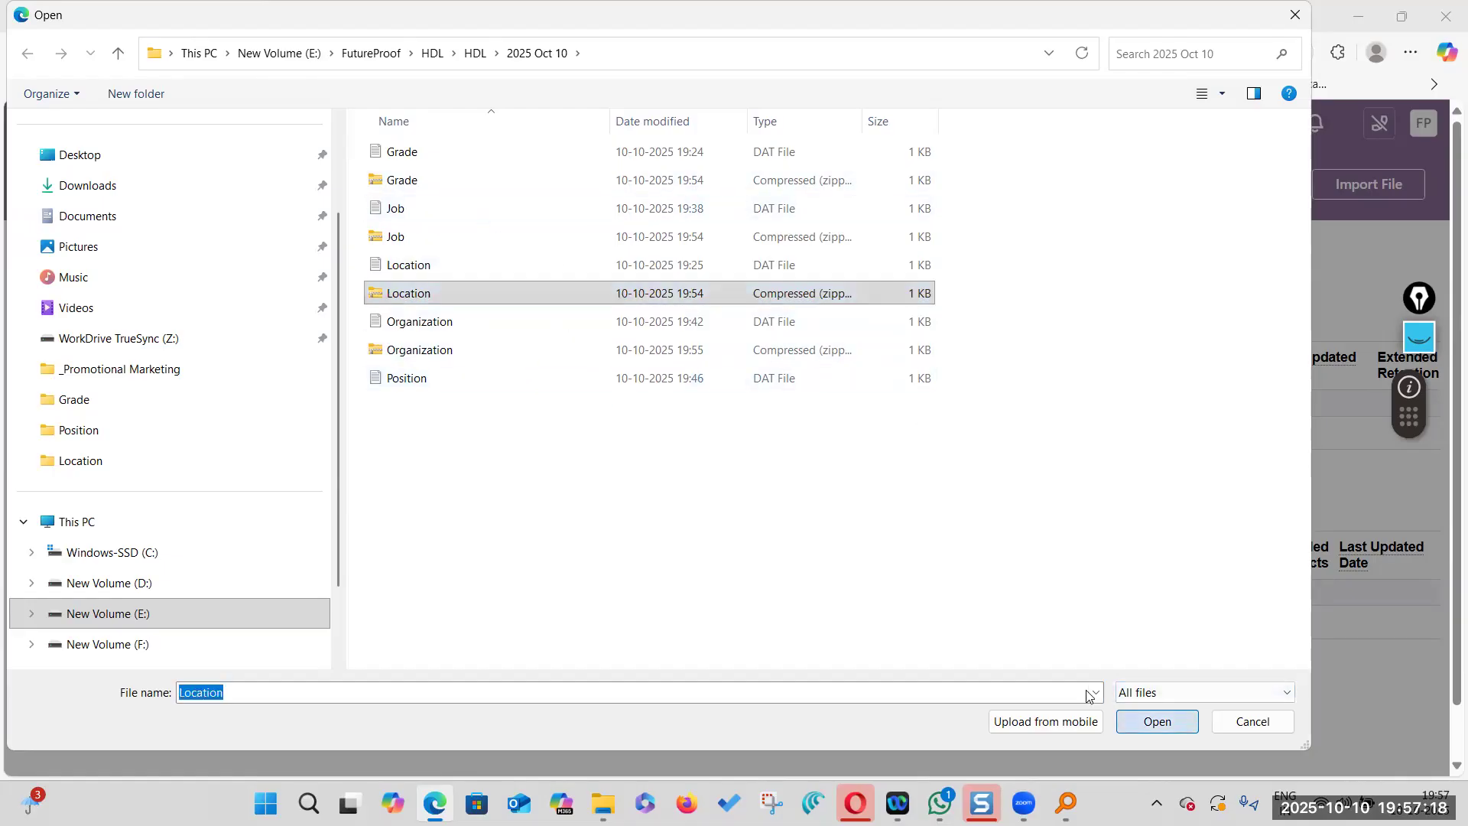
key("Escape")
left_click(881, 560)
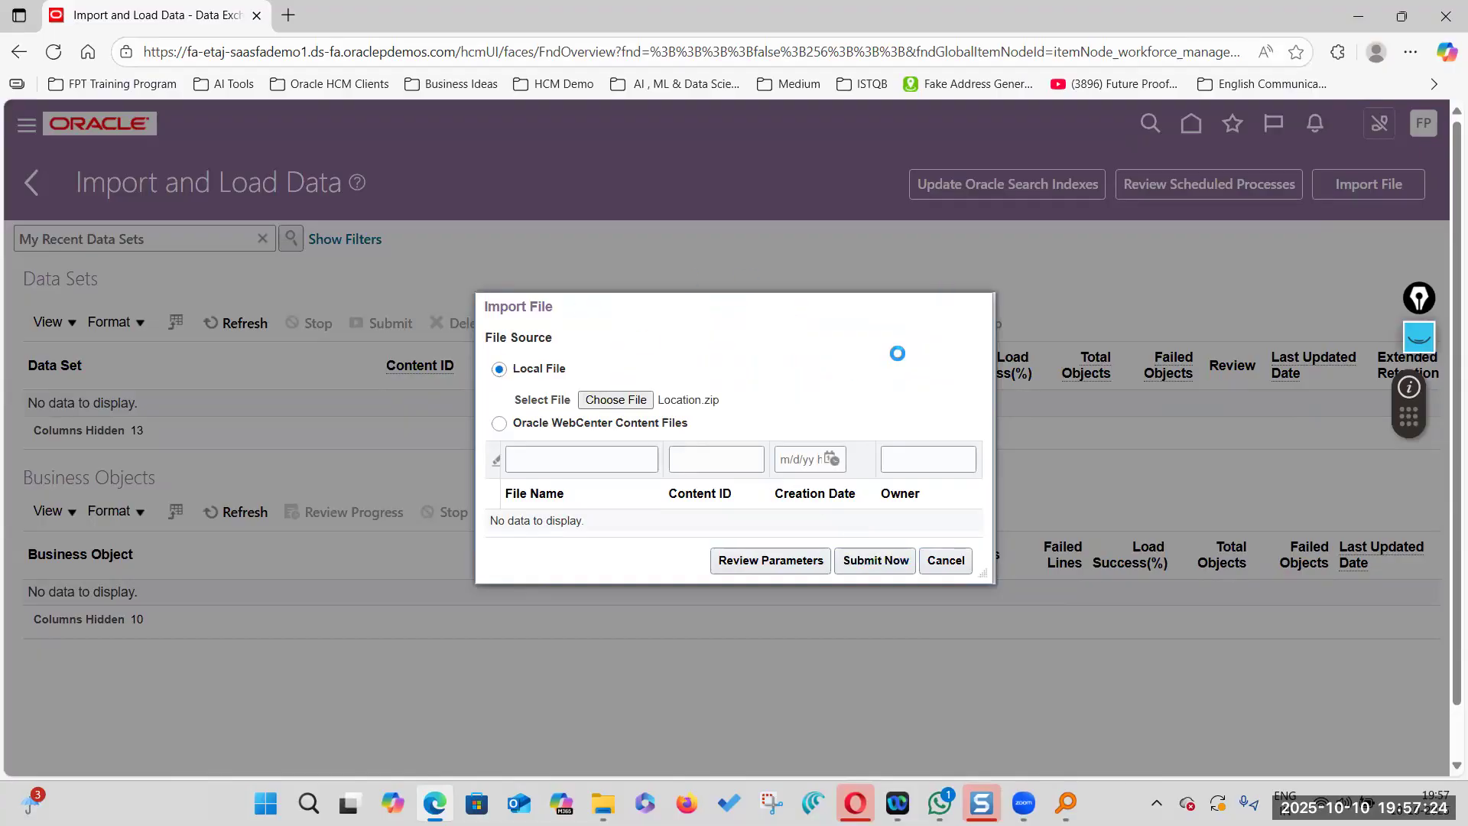
left_click(815, 463)
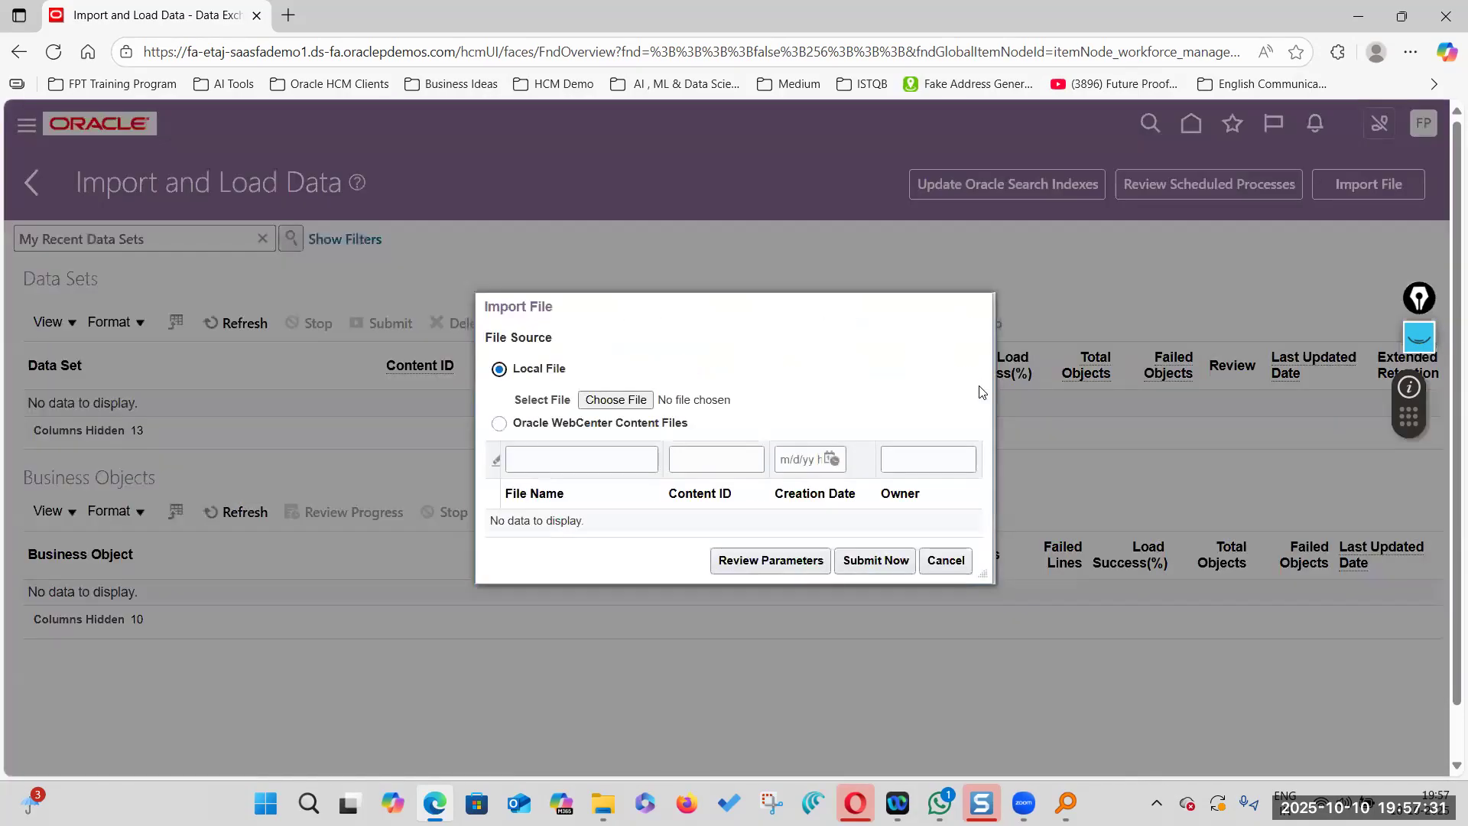
Import Organization.zip, submit it, and dismiss the Submitted confirmation
left_click(638, 402)
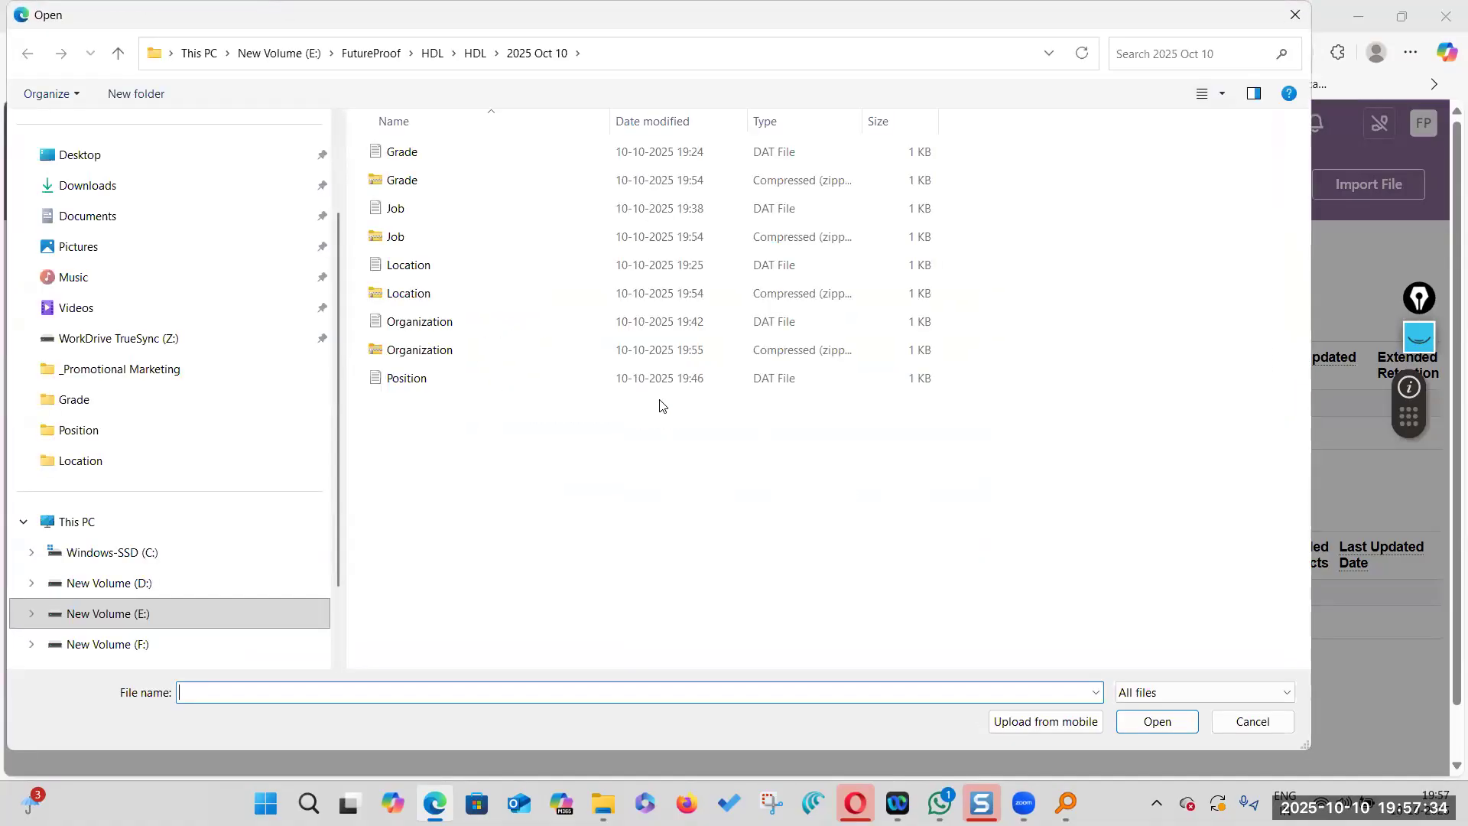
left_click(490, 352)
left_click(1157, 721)
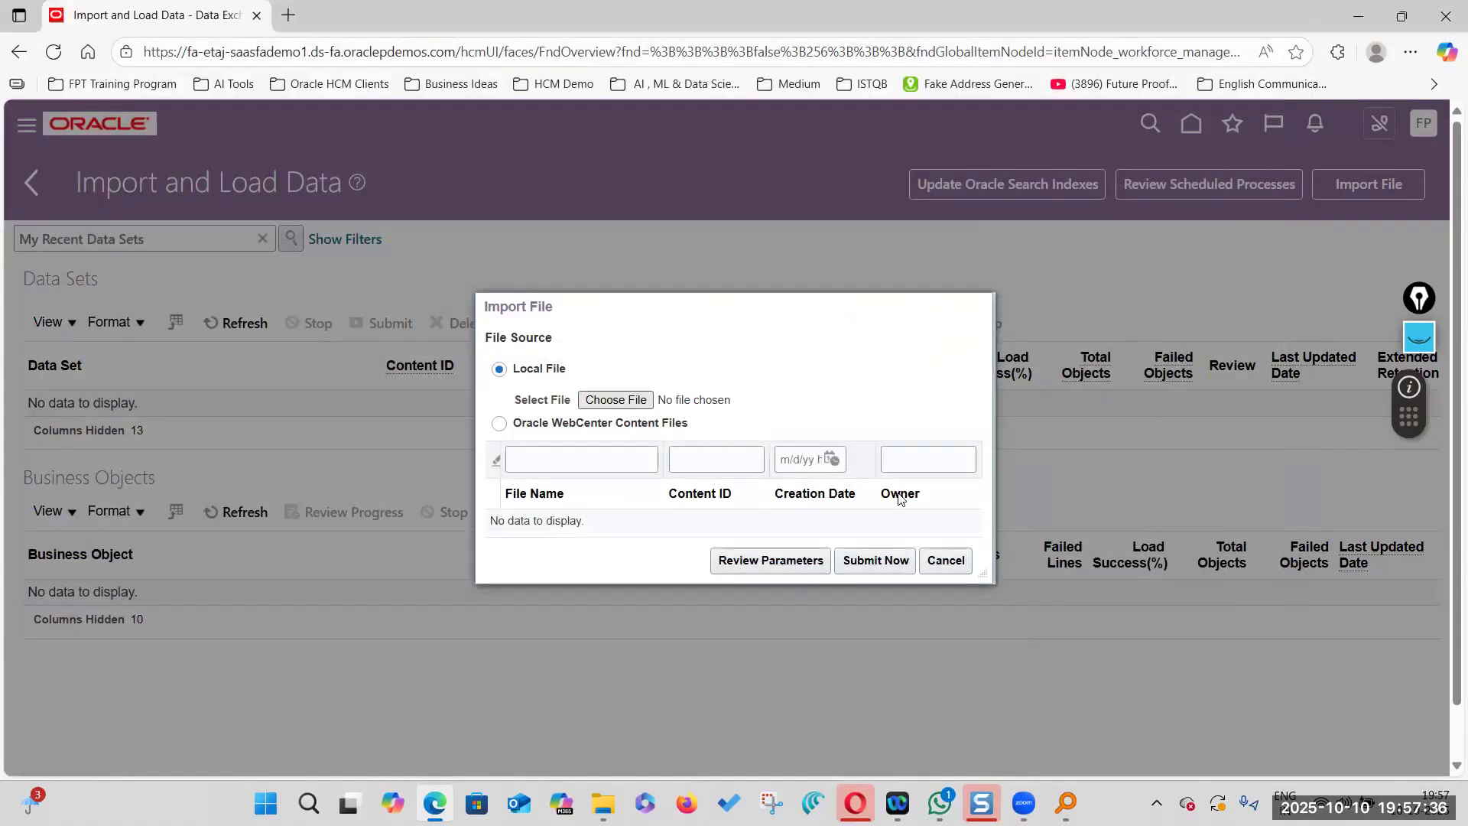
left_click(892, 570)
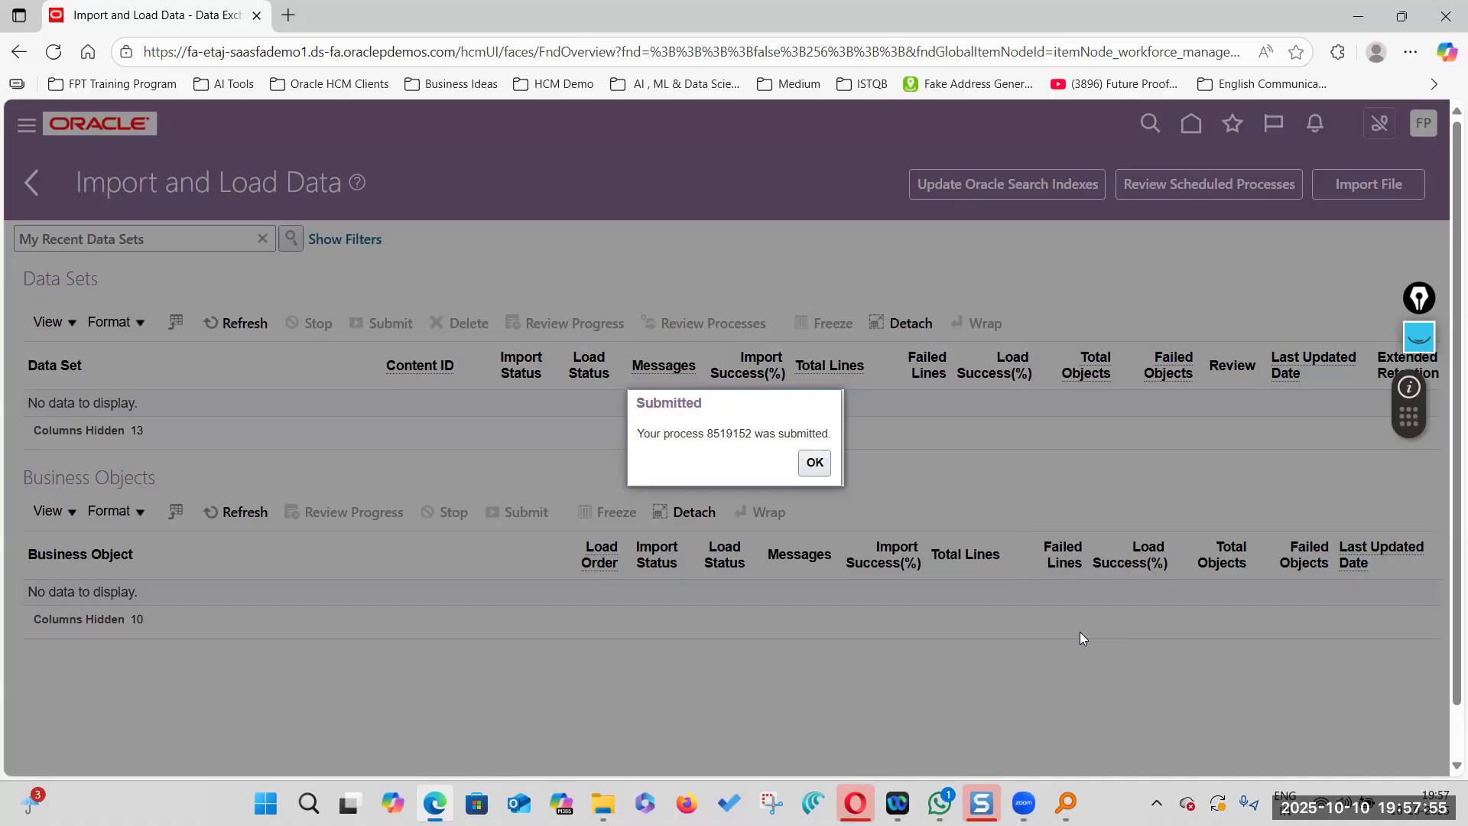
left_click(814, 462)
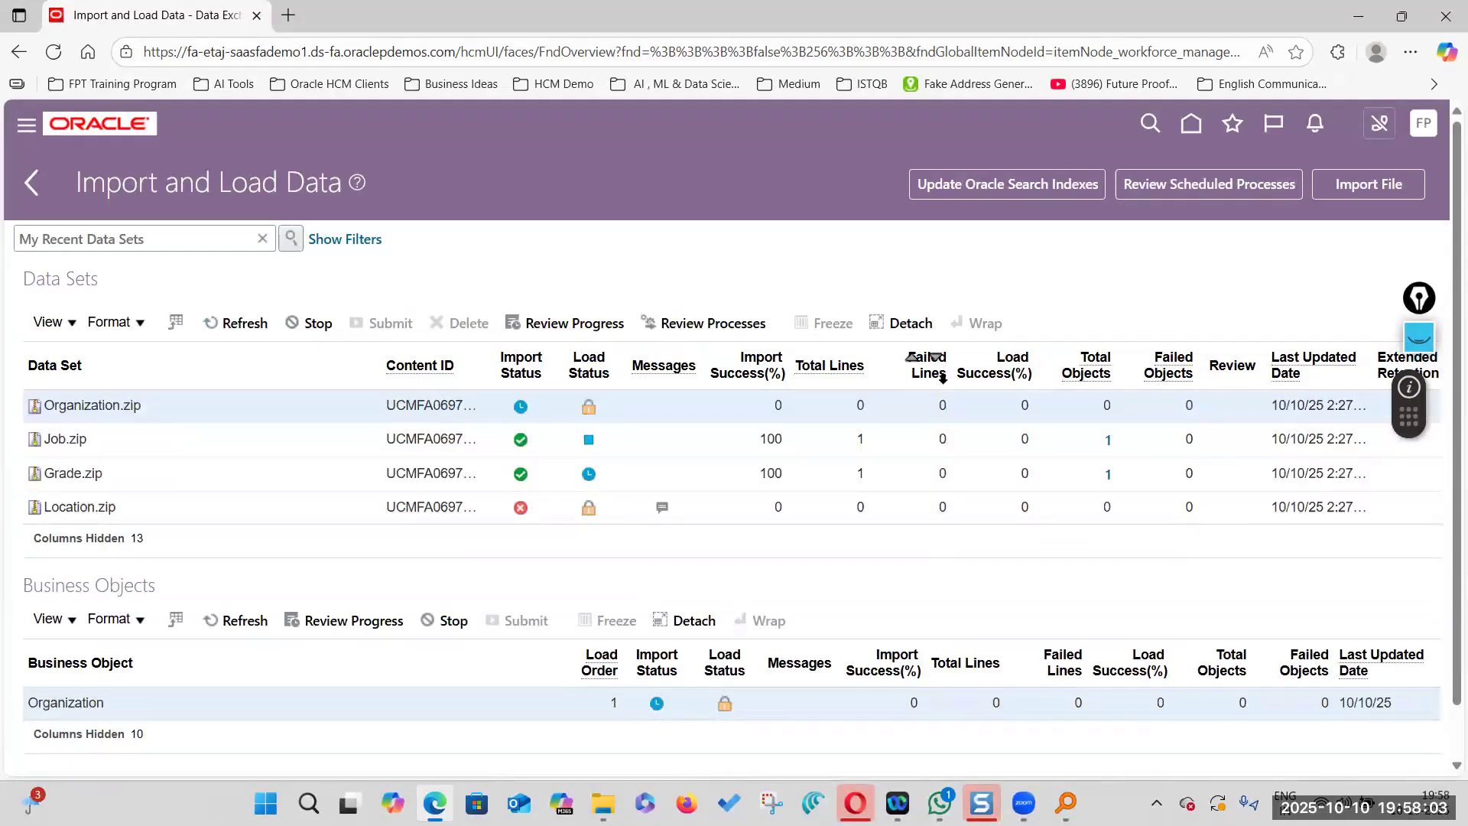
Refresh the Data Sets and check Location.zip's failure messages for missing valid data files
left_click(236, 323)
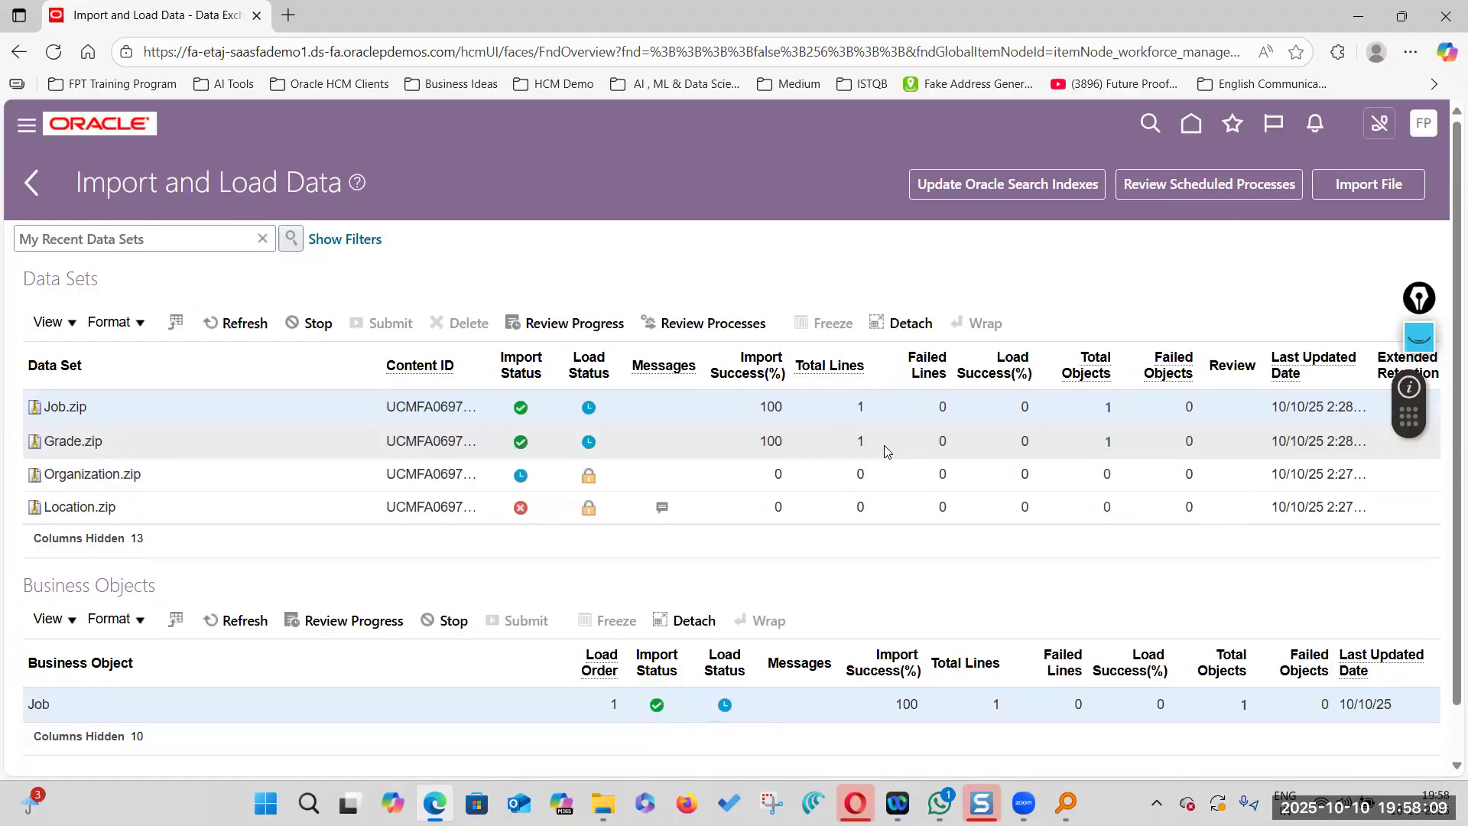
left_click(237, 323)
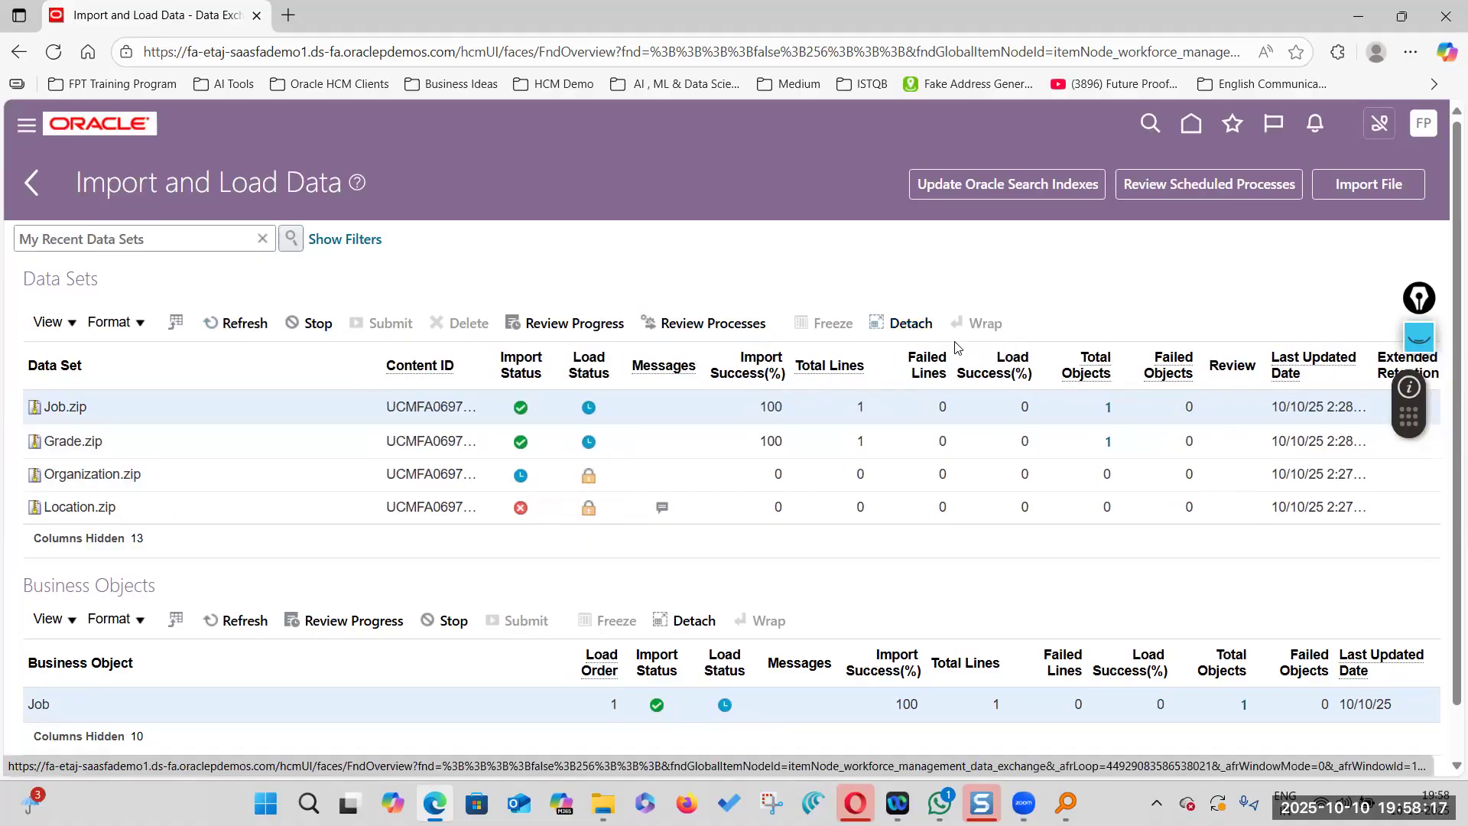
left_click(260, 322)
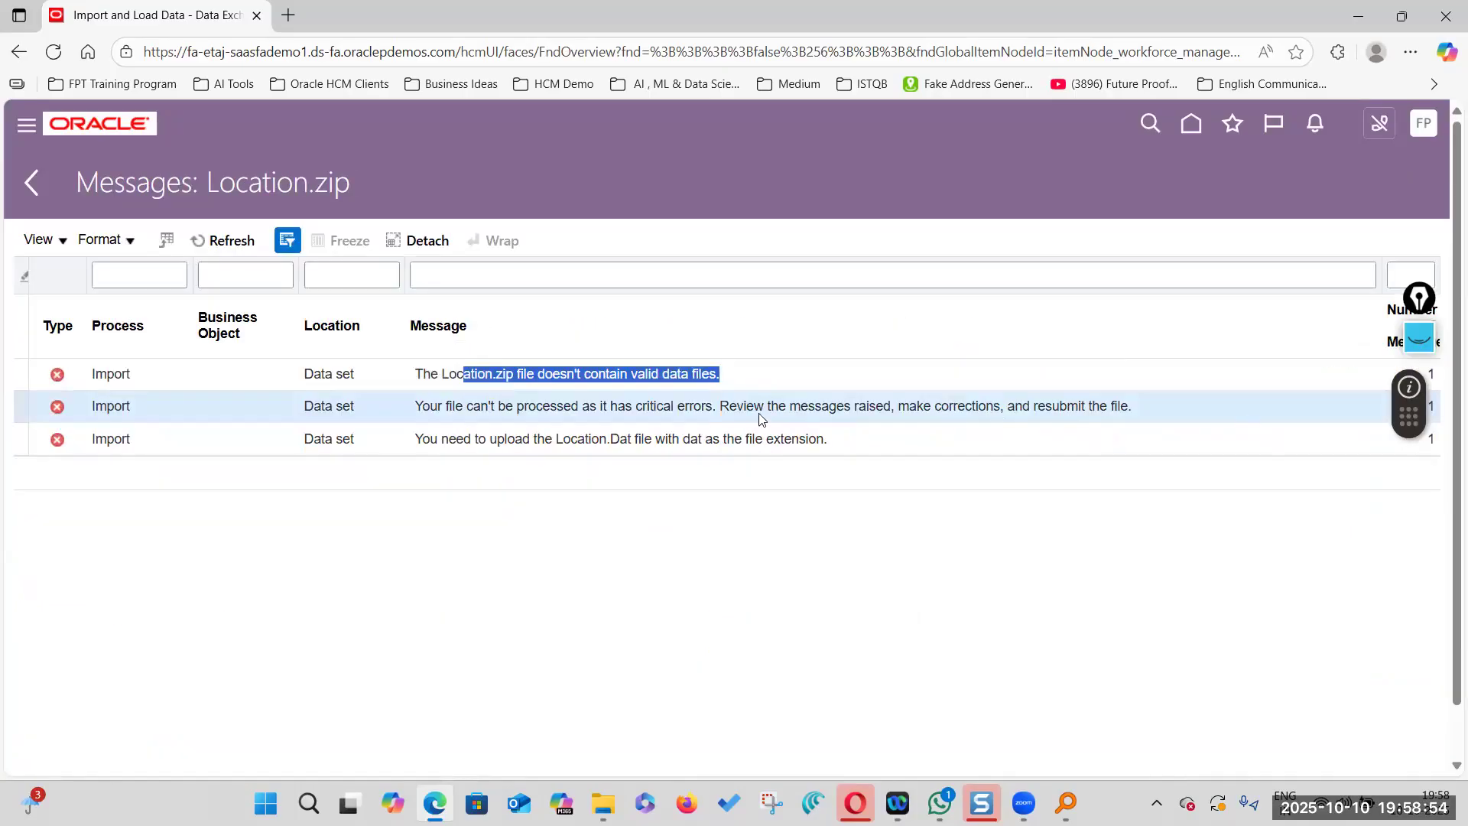
left_click(34, 186)
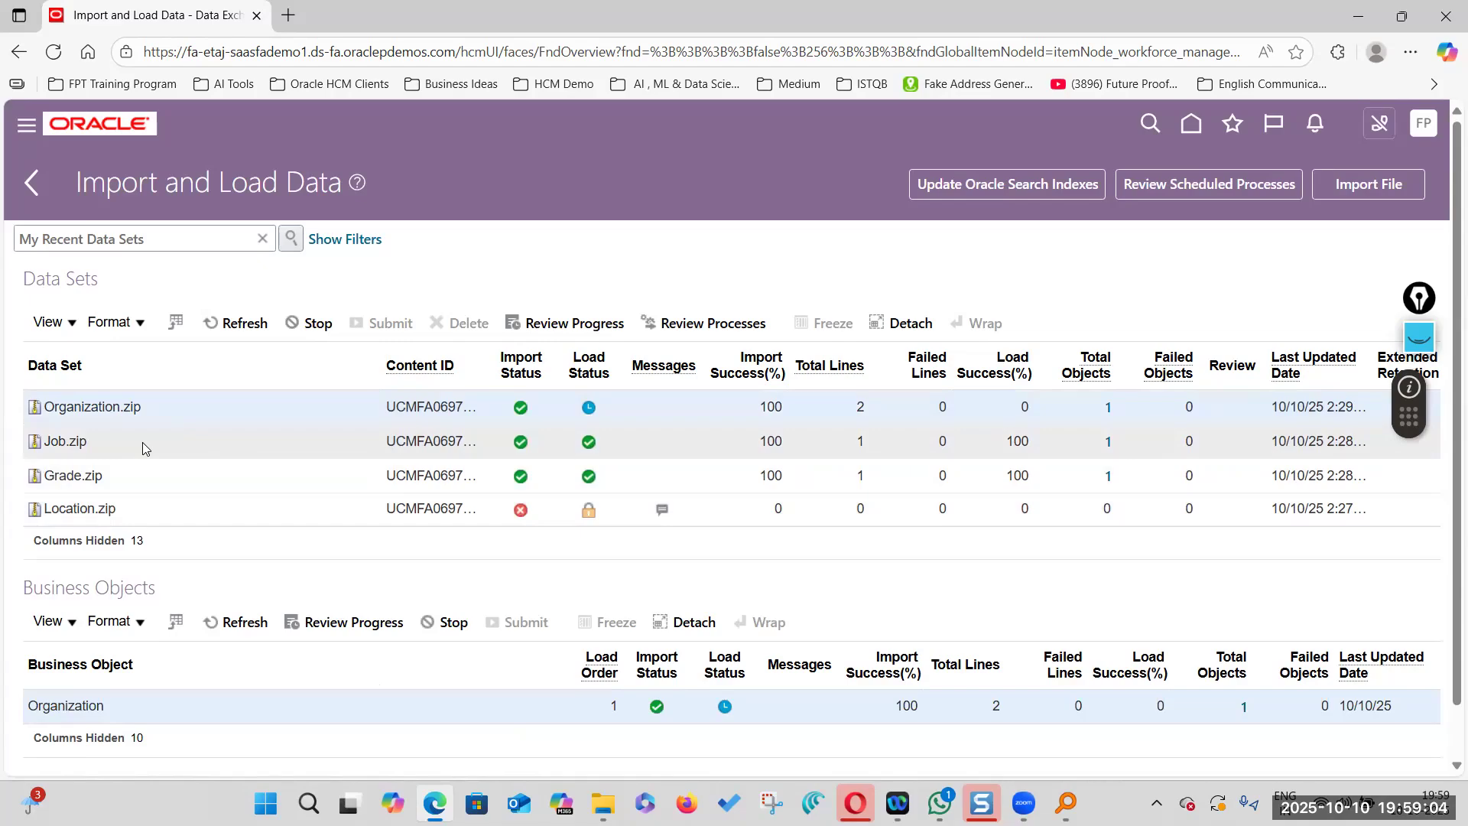
Keep refreshing until Organization.zip finishes loading at 100%
left_click(238, 322)
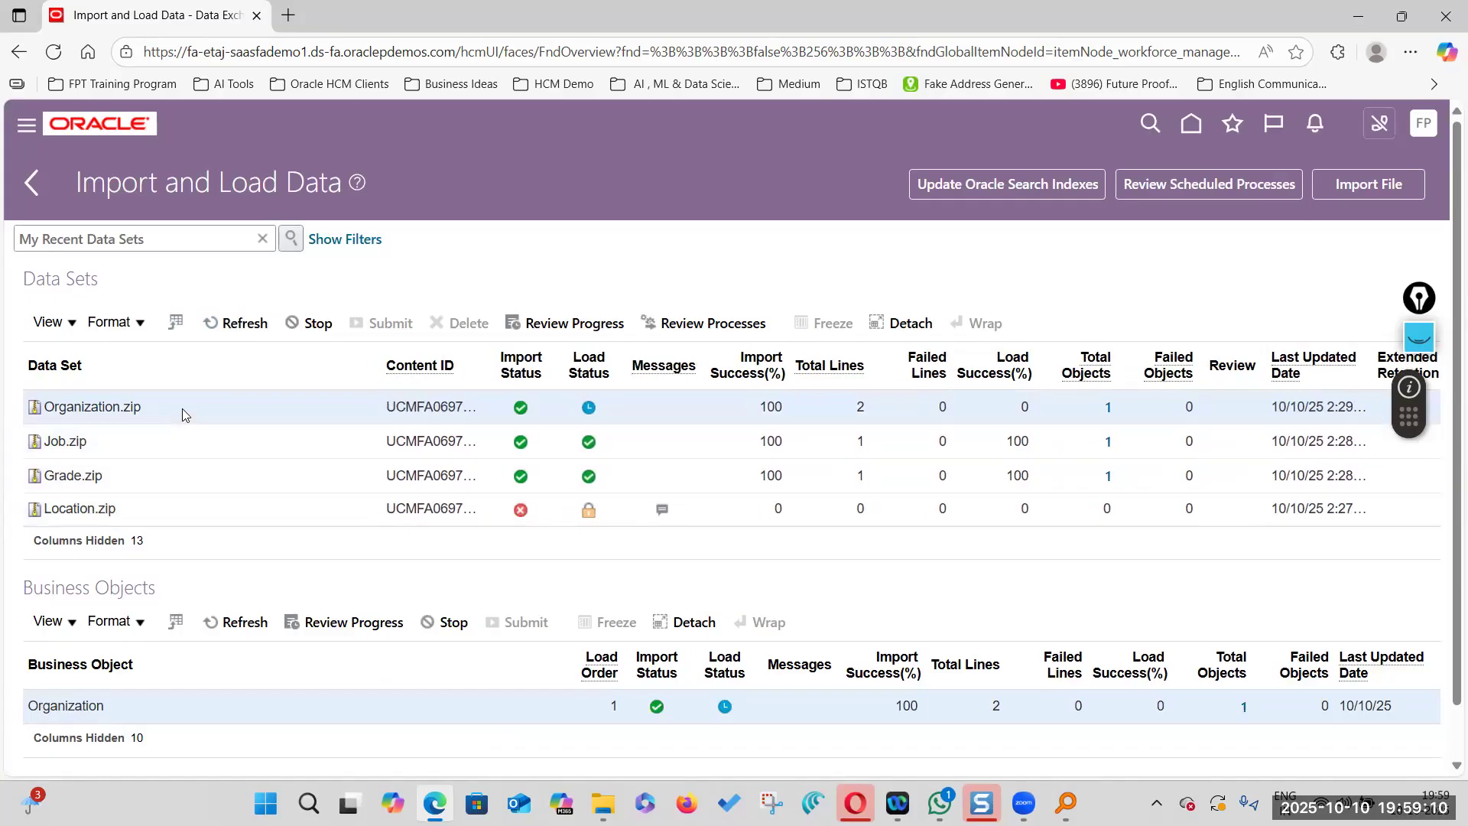
left_click(239, 325)
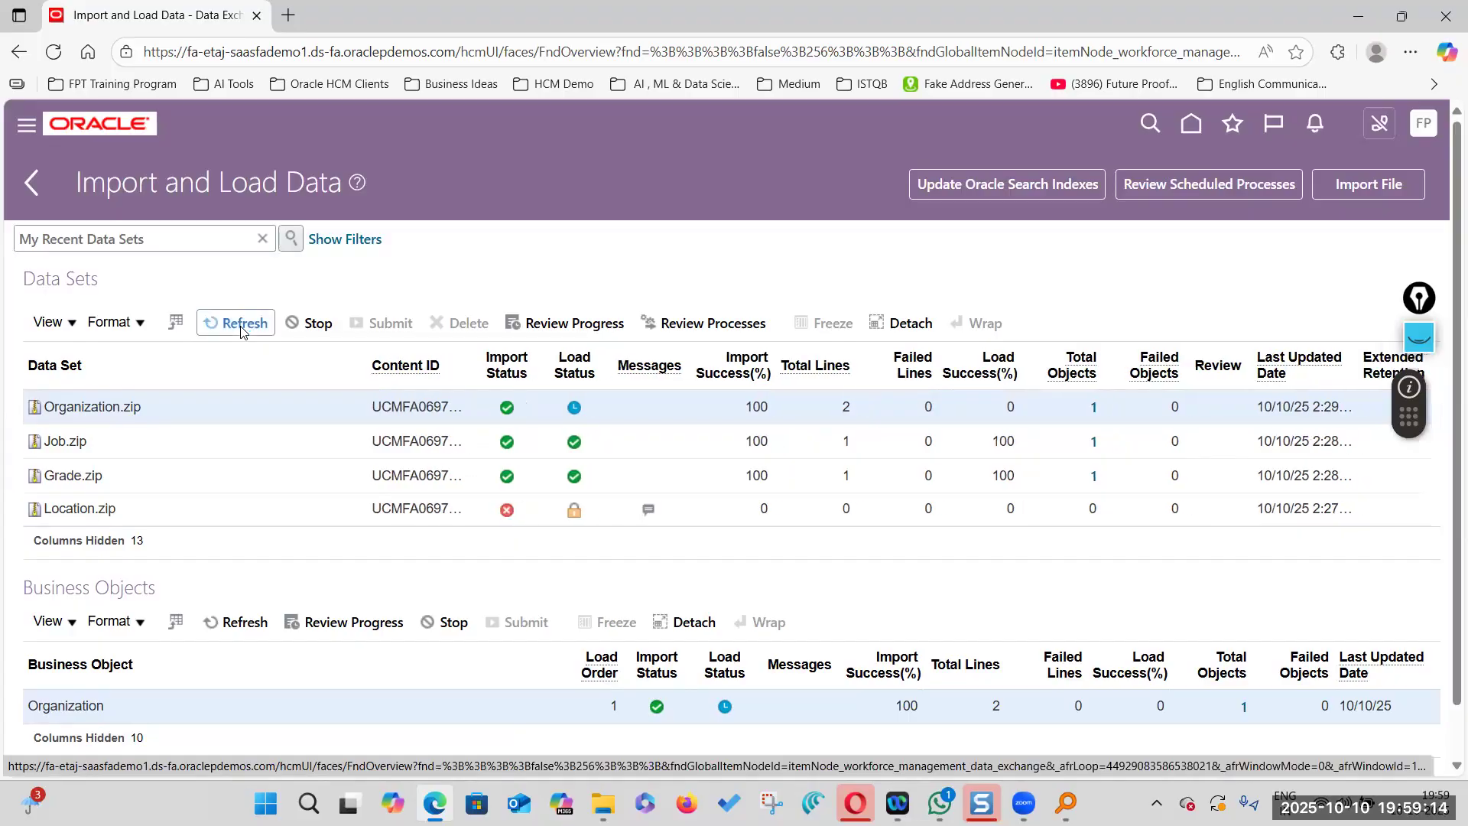
left_click(241, 328)
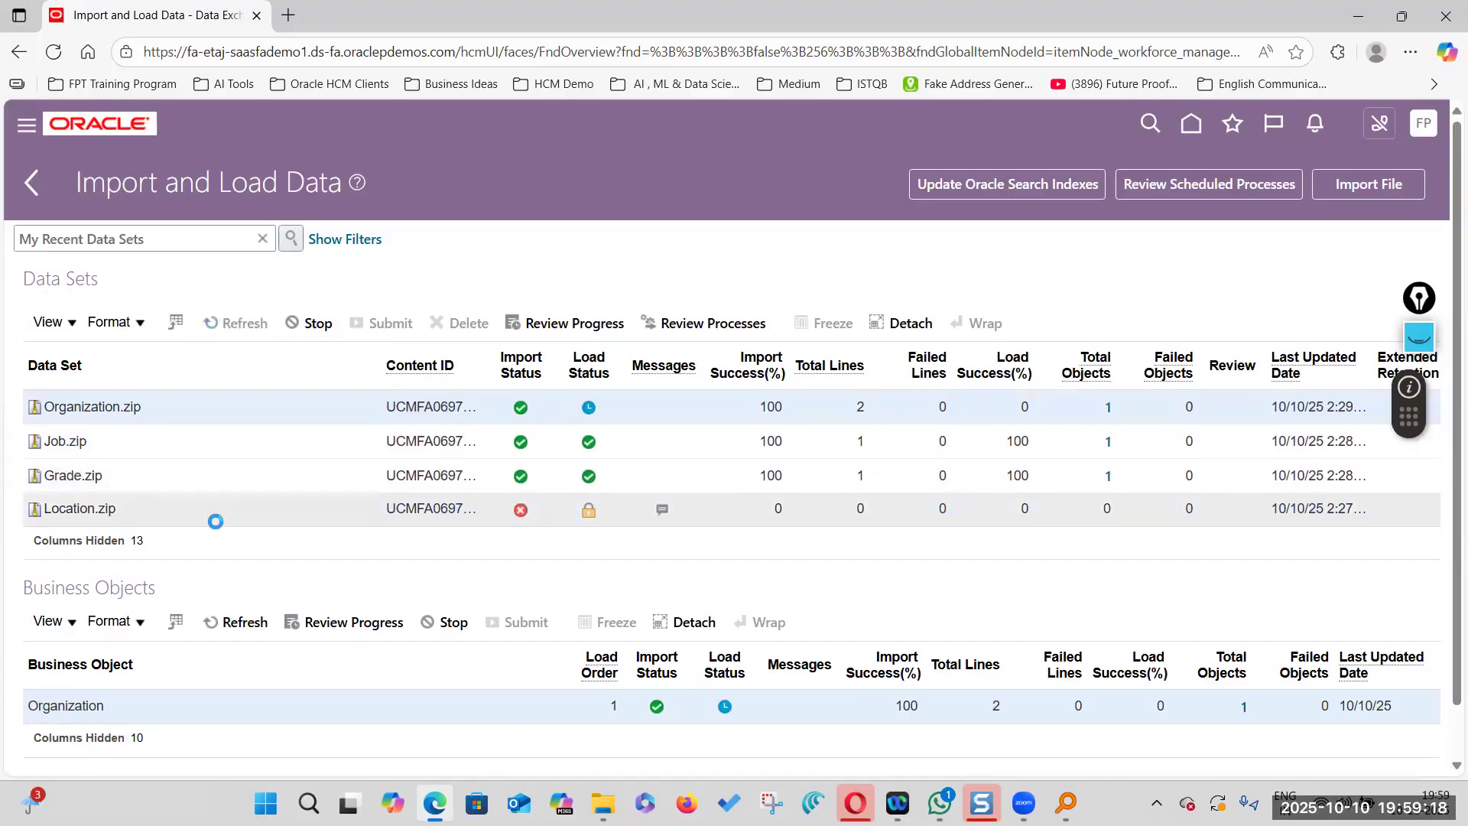
left_click(241, 323)
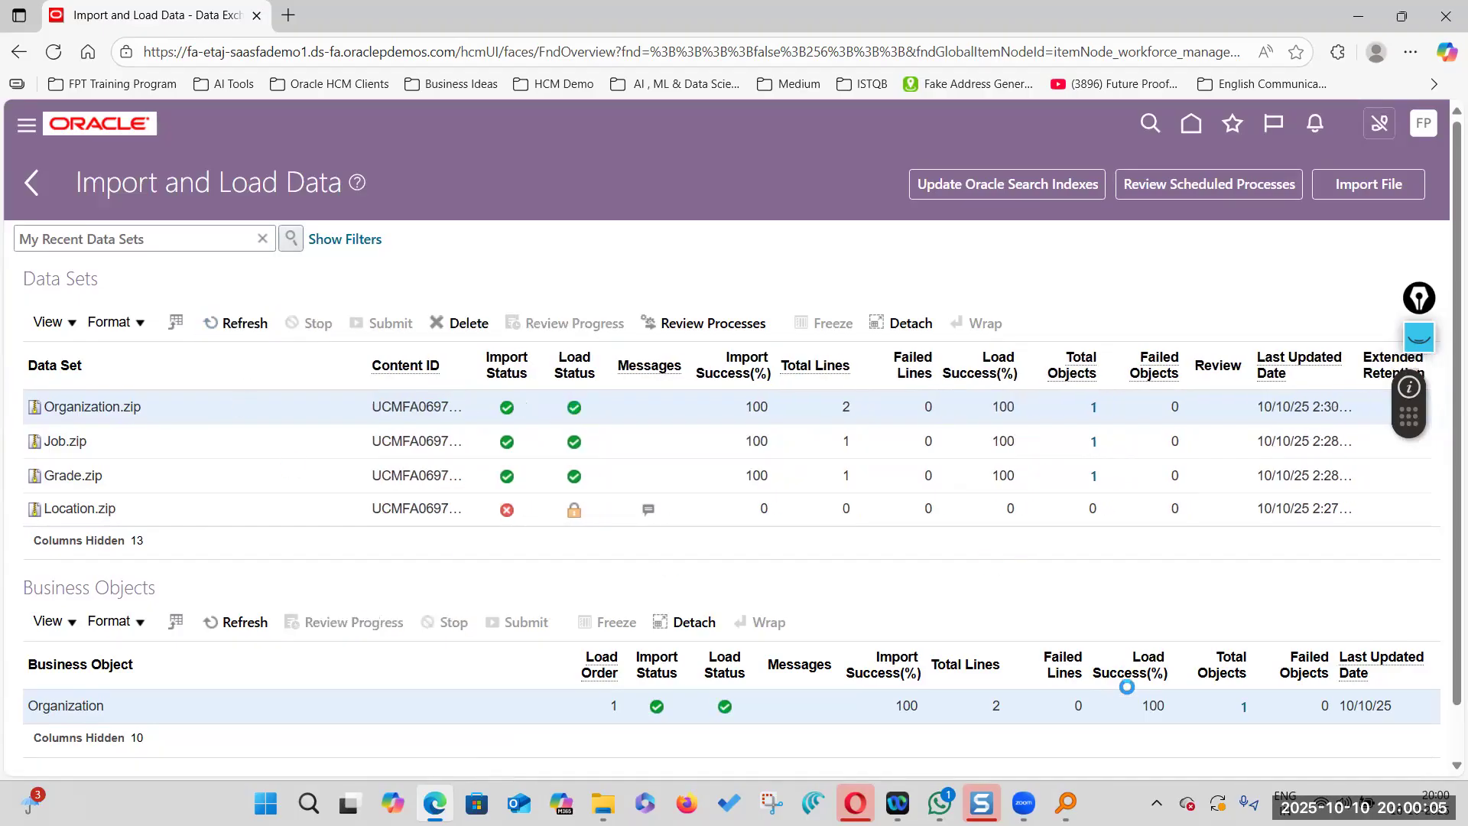
left_click(237, 322)
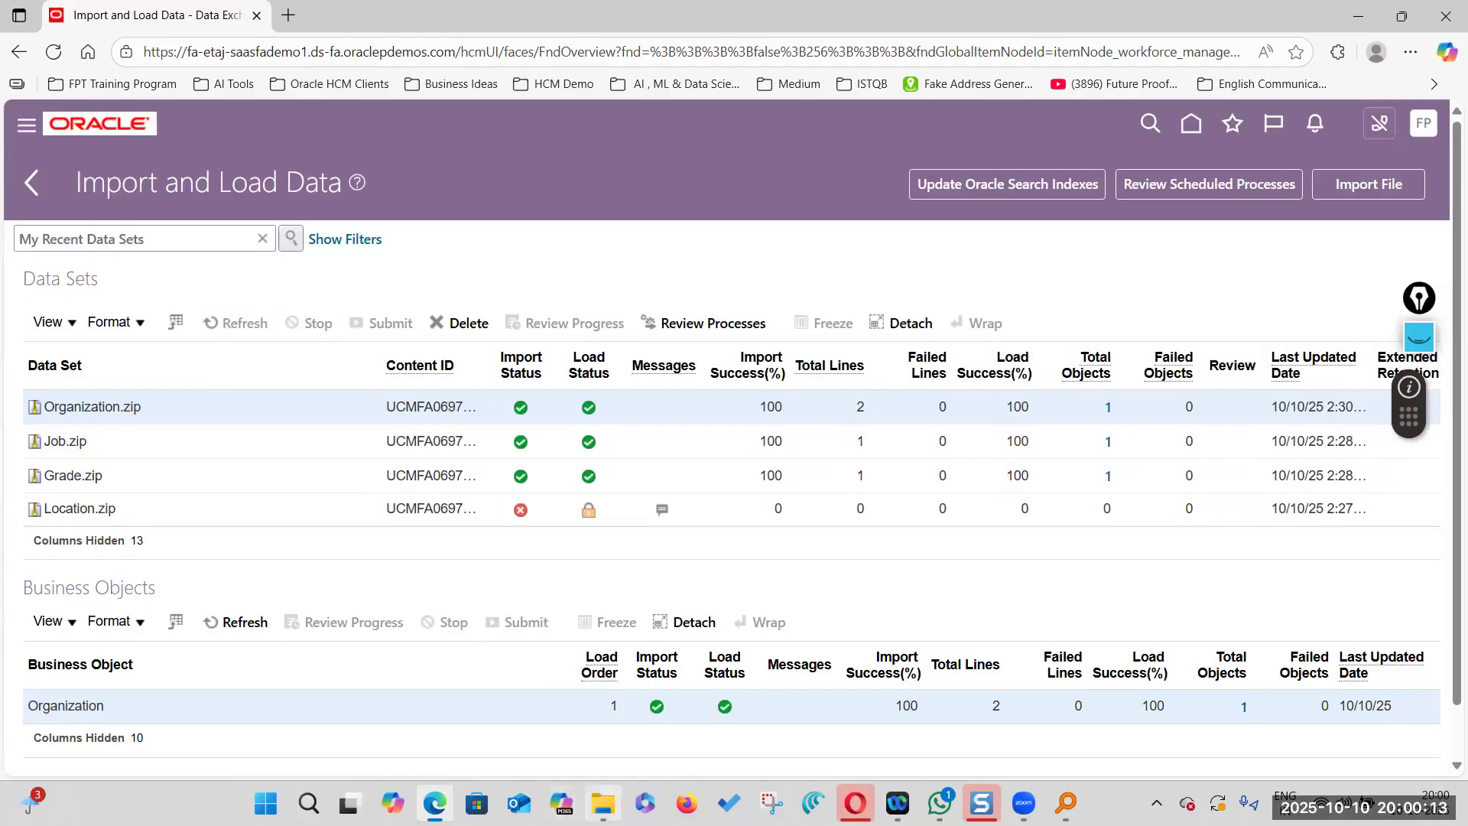
key("alt+Tab")
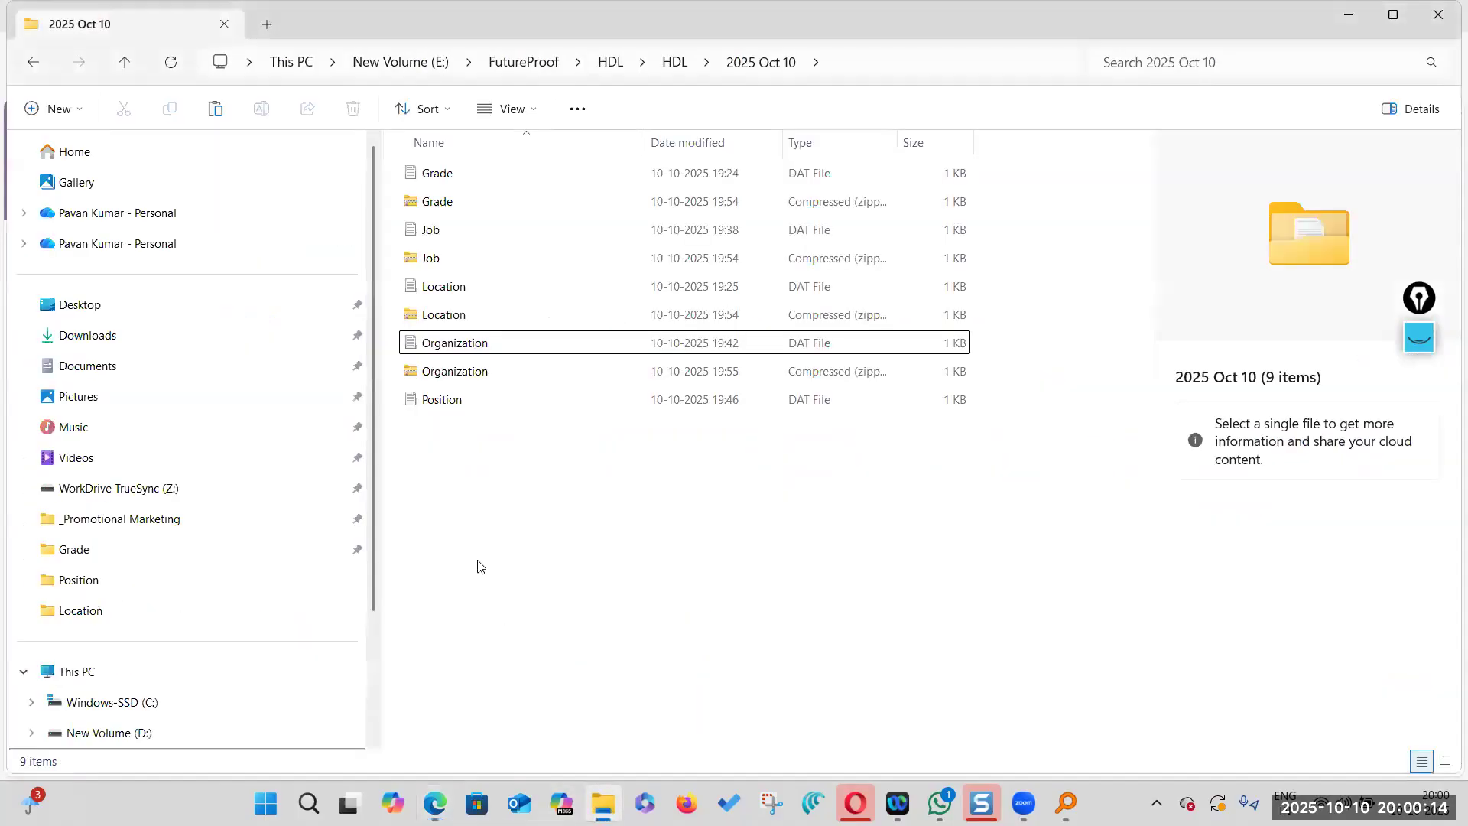
Delete the faulty Location zip from the 2025 Oct 10 folder
left_click(461, 290)
left_click(463, 316)
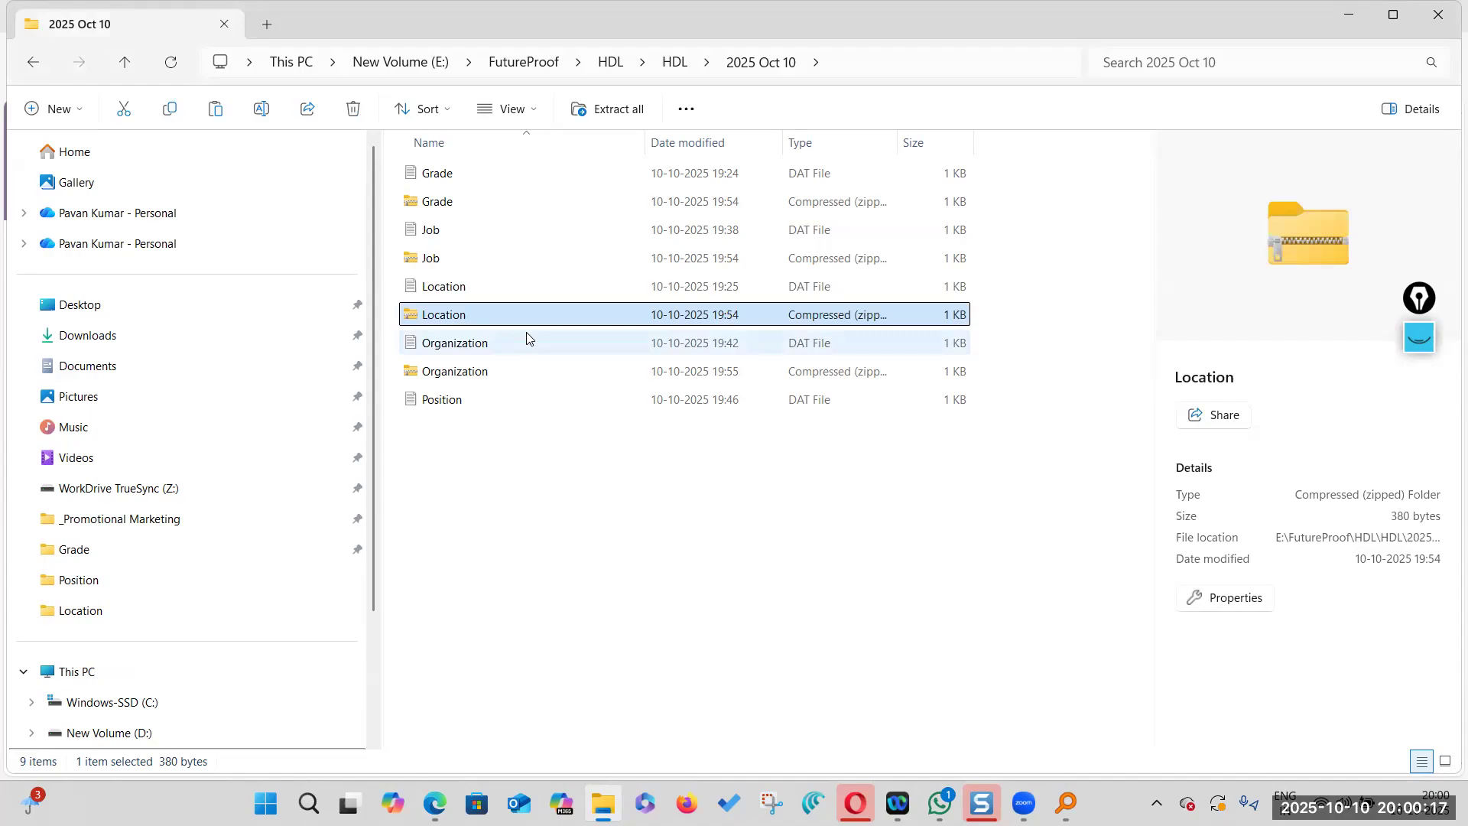
key("Delete")
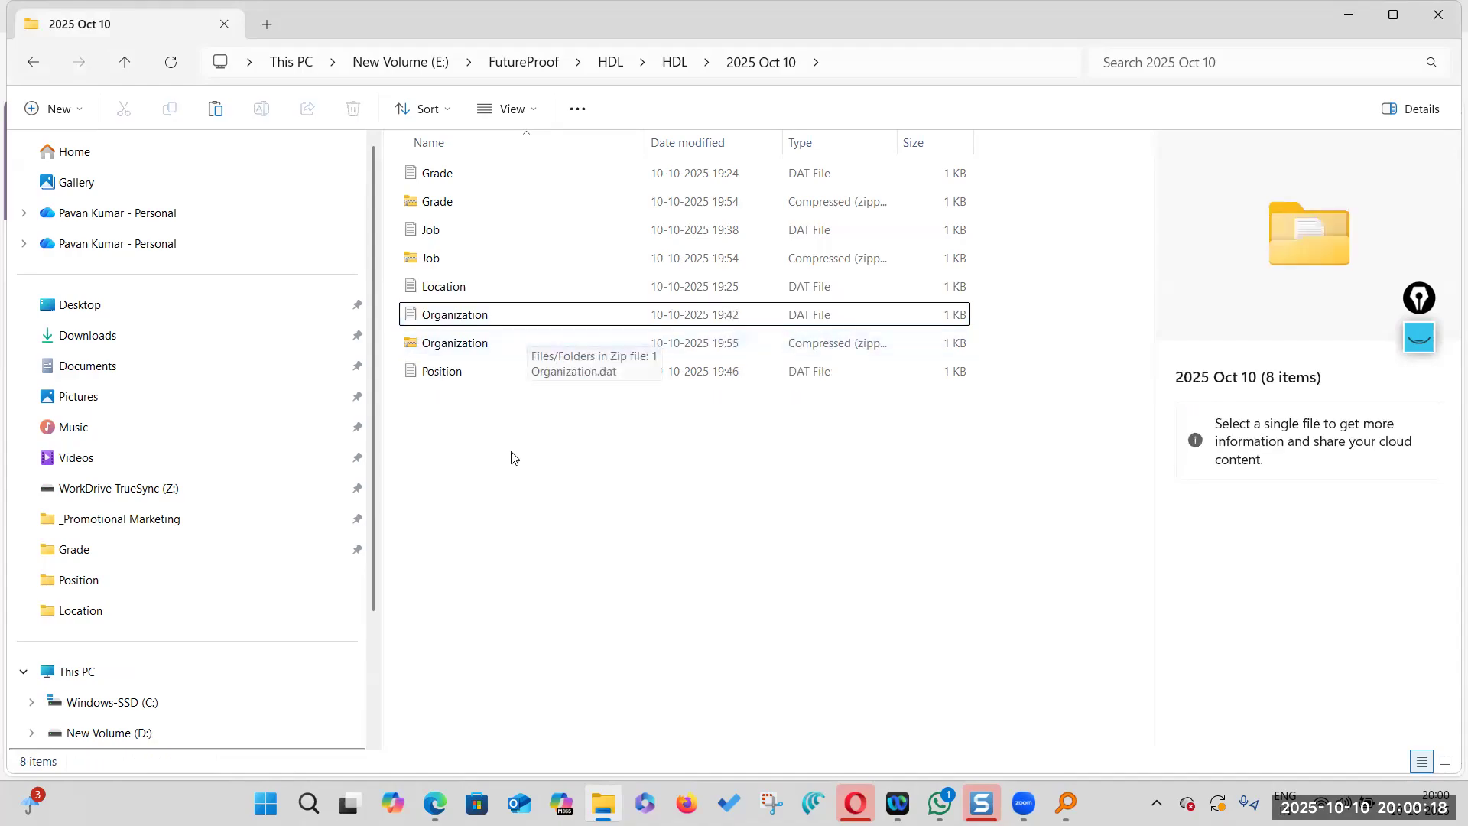
Check the Location DAT file's properties and bring up its edit actions
left_click(495, 290)
right_click(495, 293)
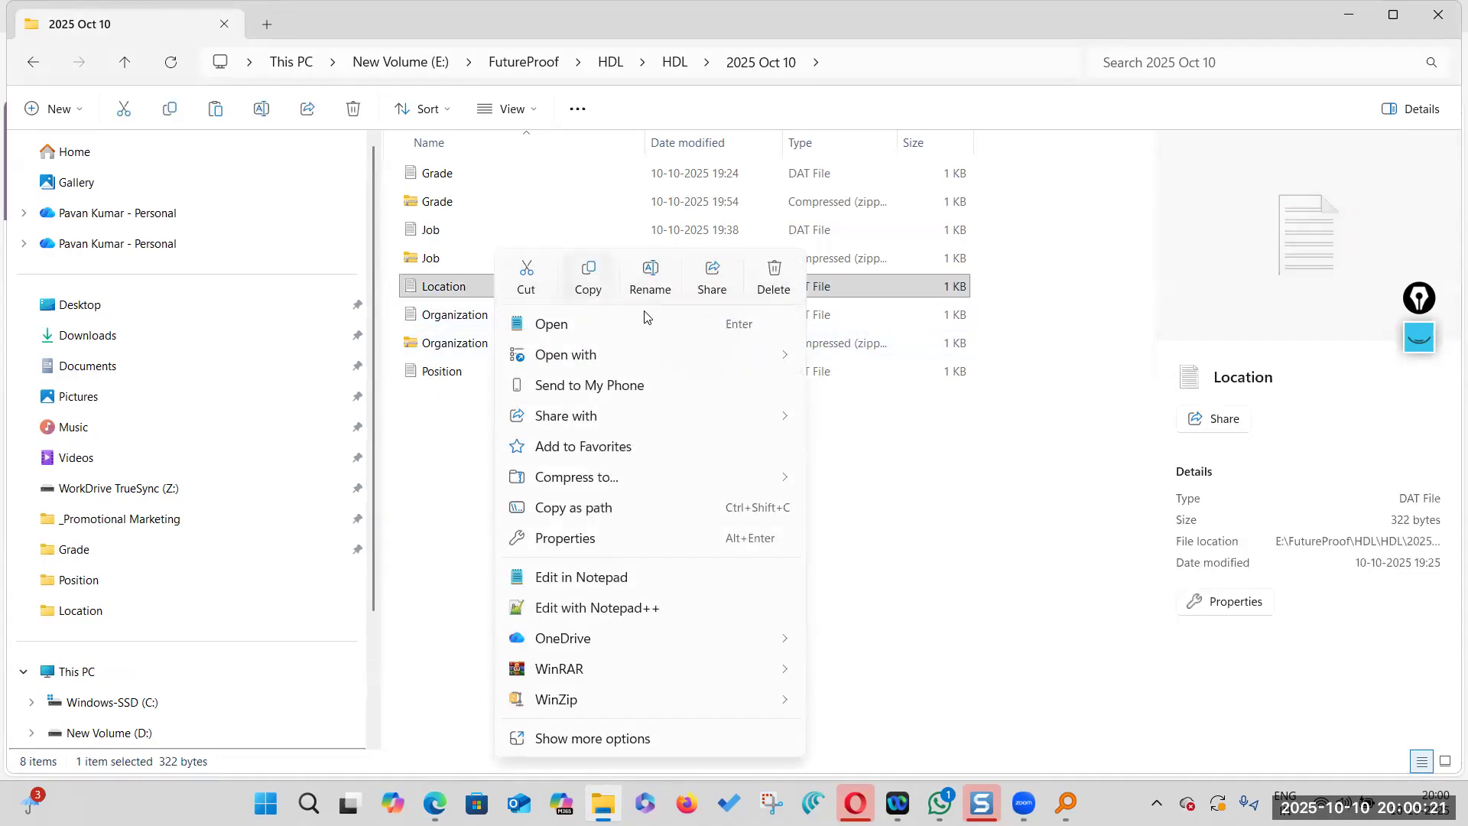
left_click(902, 475)
left_click(479, 290)
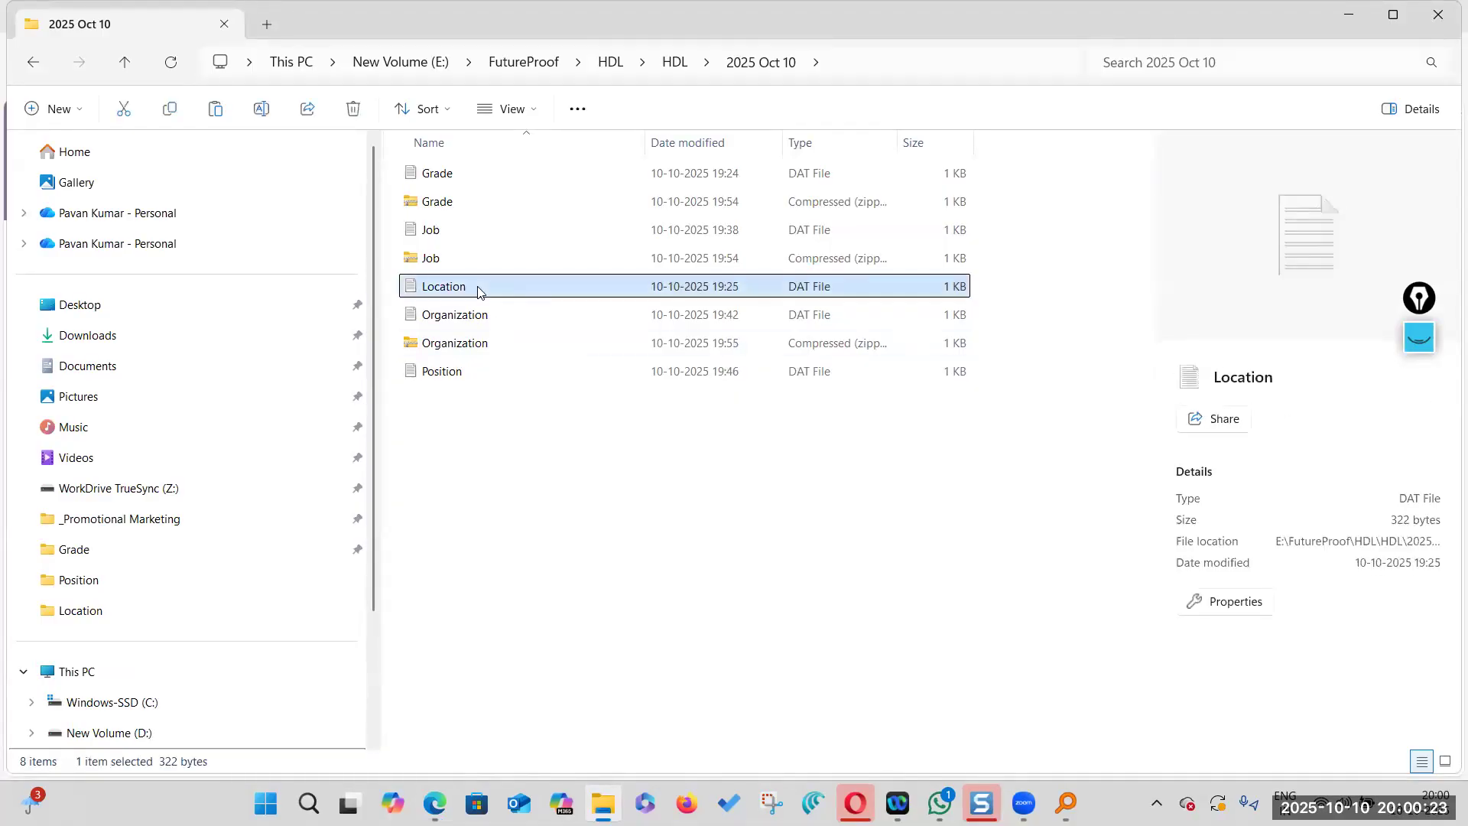
right_click(478, 293)
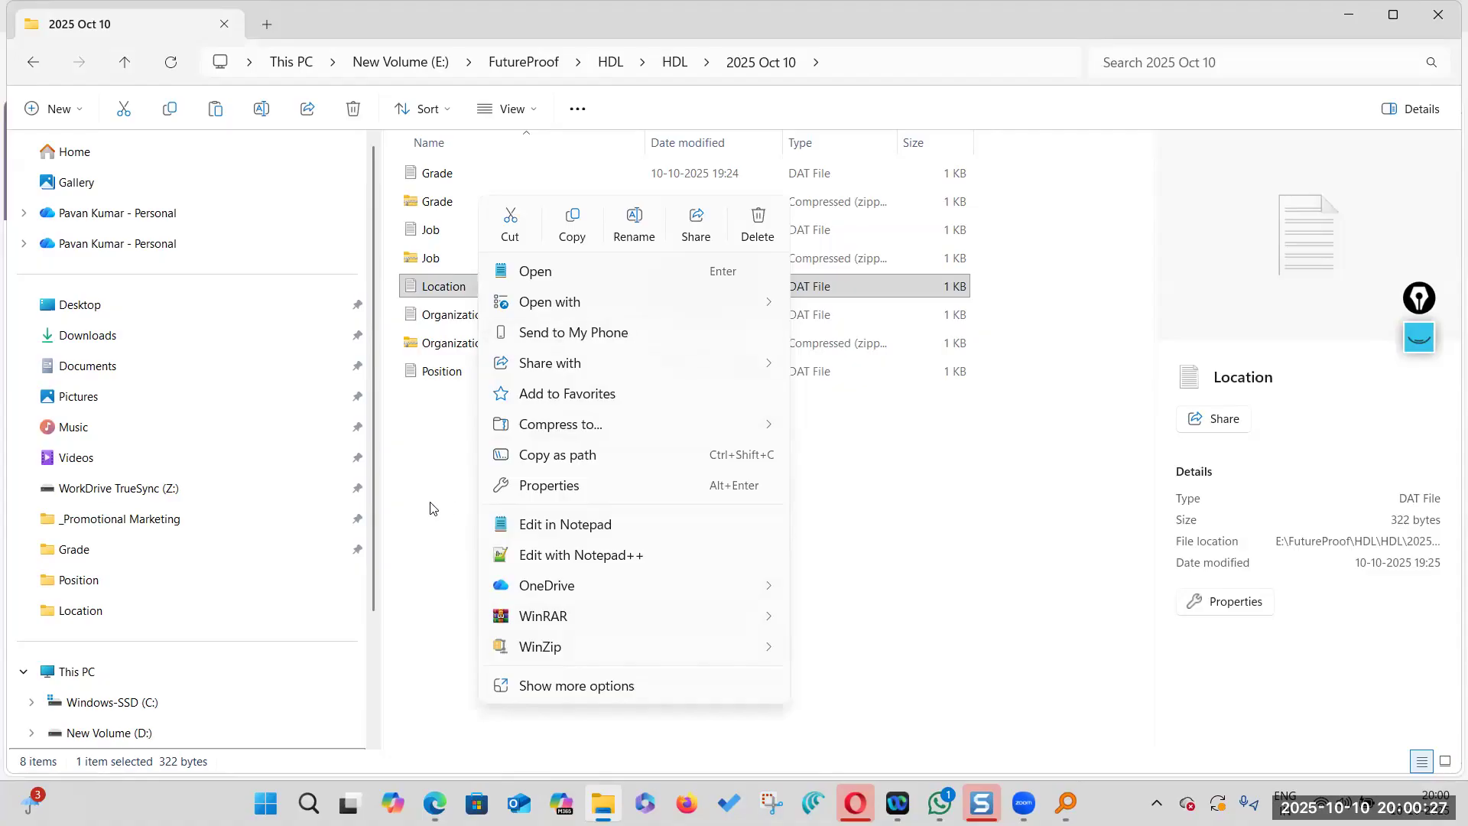
left_click(604, 486)
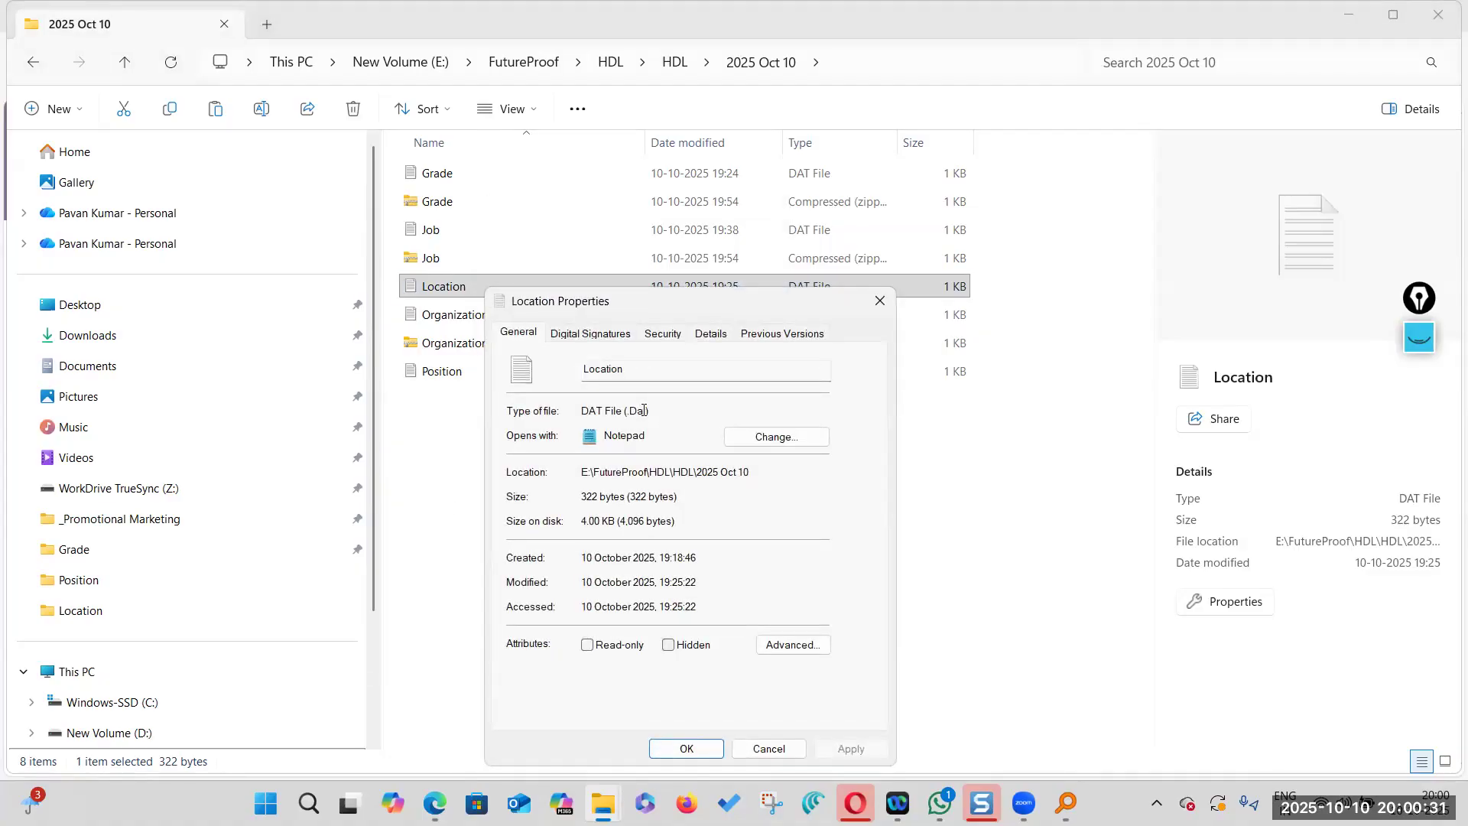
left_click(879, 300)
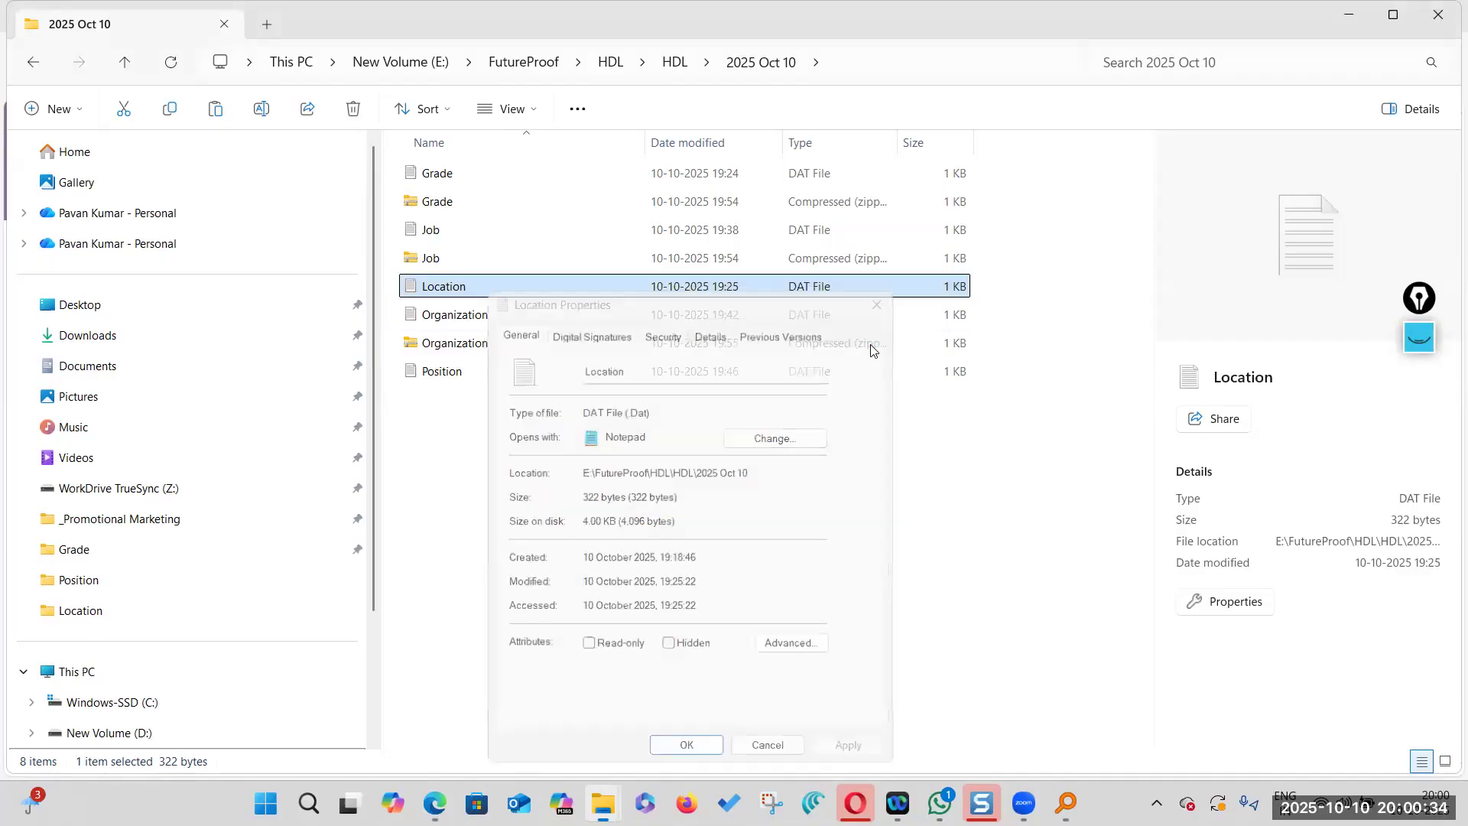
right_click(502, 289)
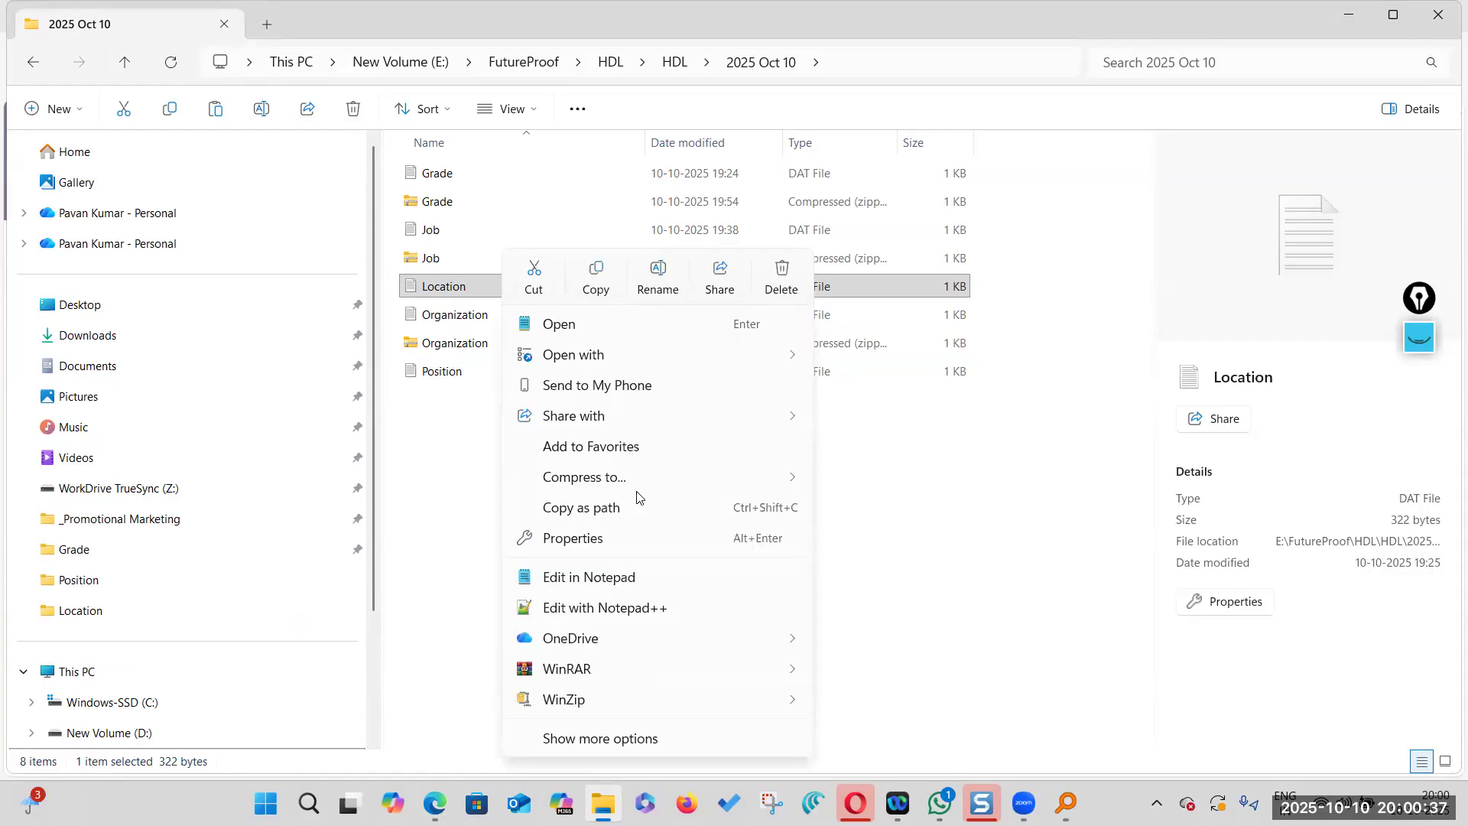
Open Location.Dat in Notepad++ and inspect FPT_SSO, FPT_LOC_0001, COMMON and the 1951/01/01 start date
left_click(644, 609)
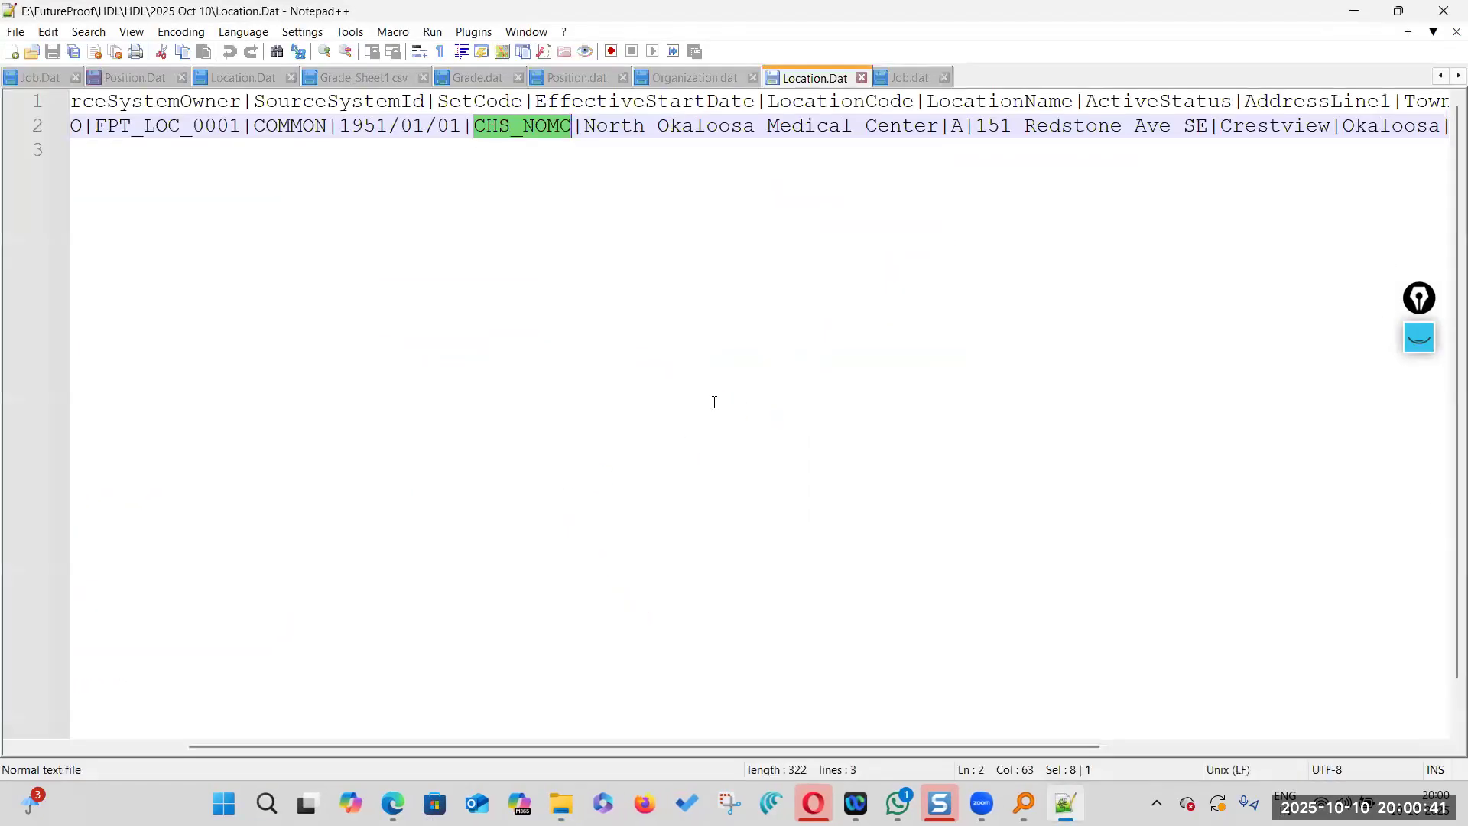
left_click_drag(373, 747, 76, 677)
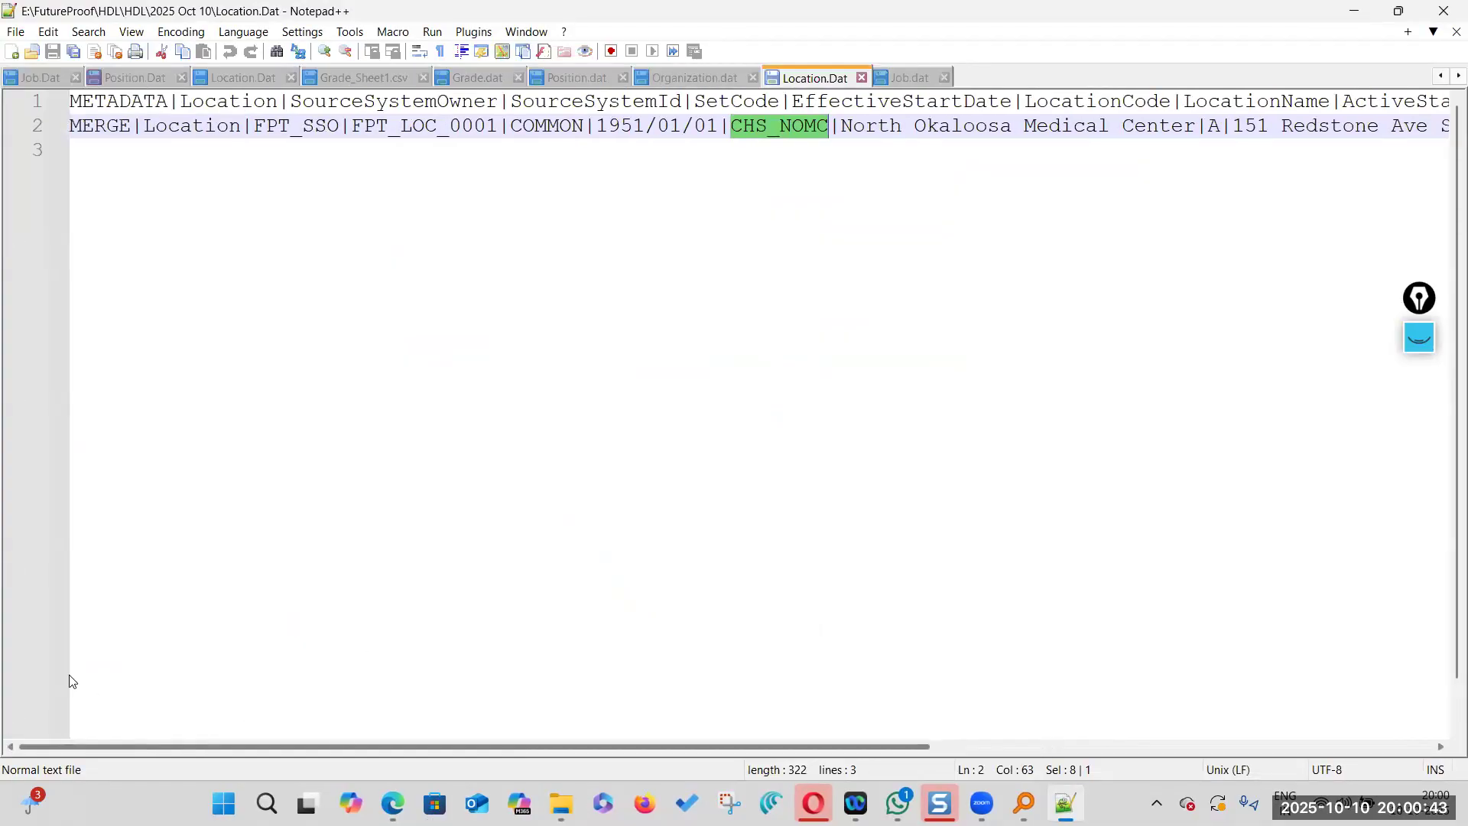
left_click(255, 101)
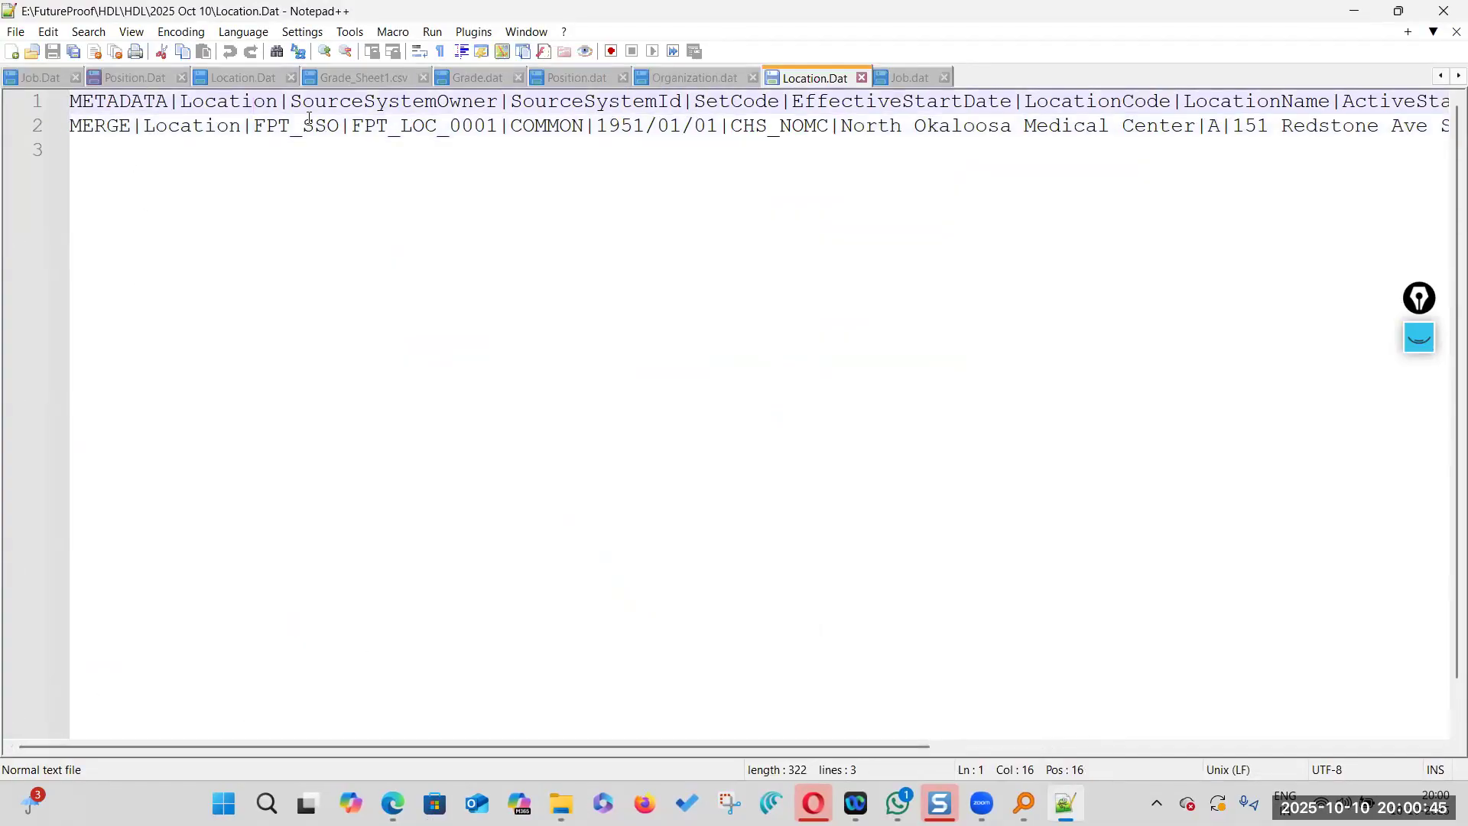
double_click(284, 123)
double_click(399, 124)
double_click(548, 125)
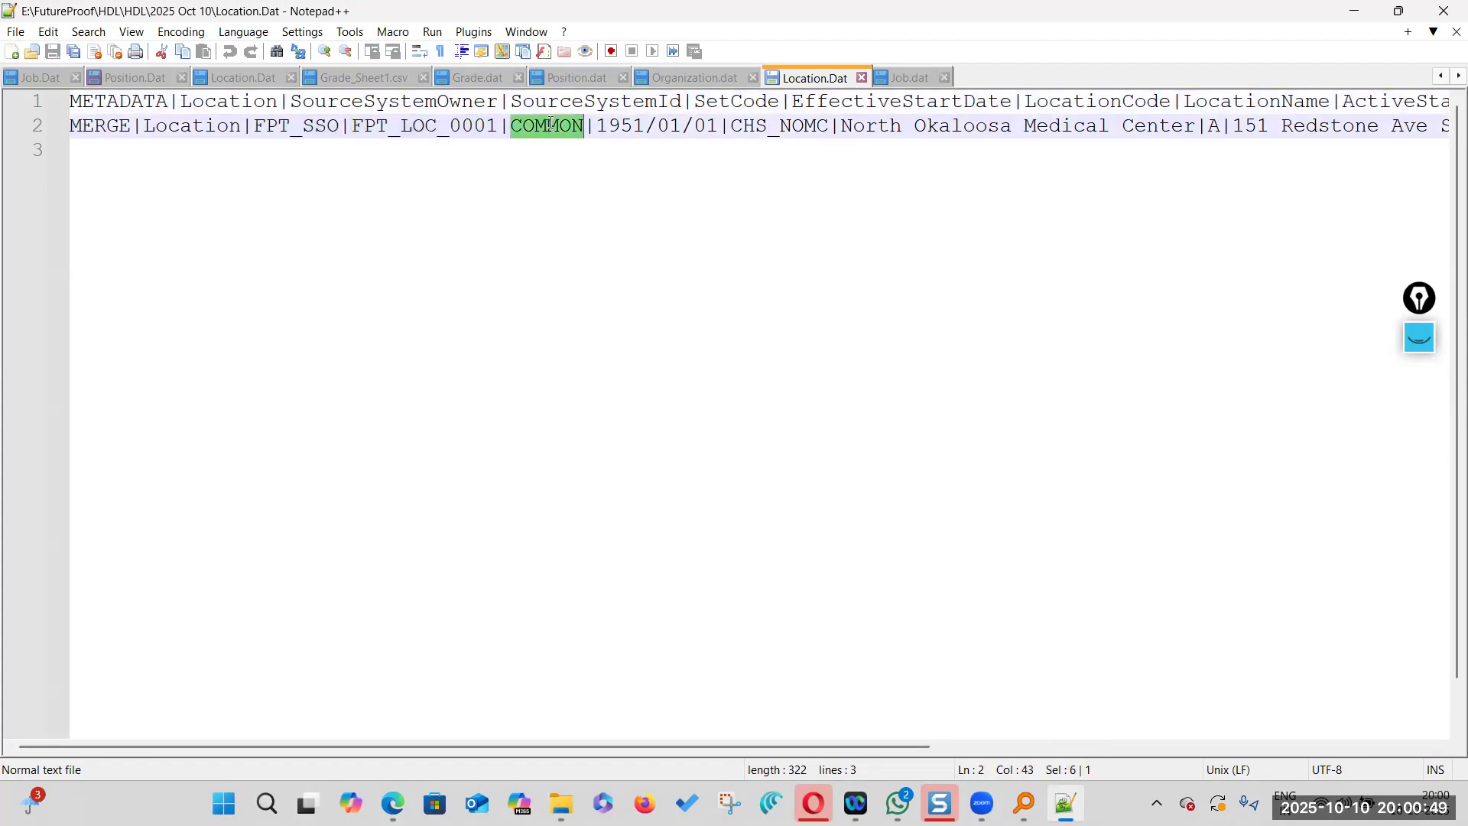
scroll(852, 307, "right", 3)
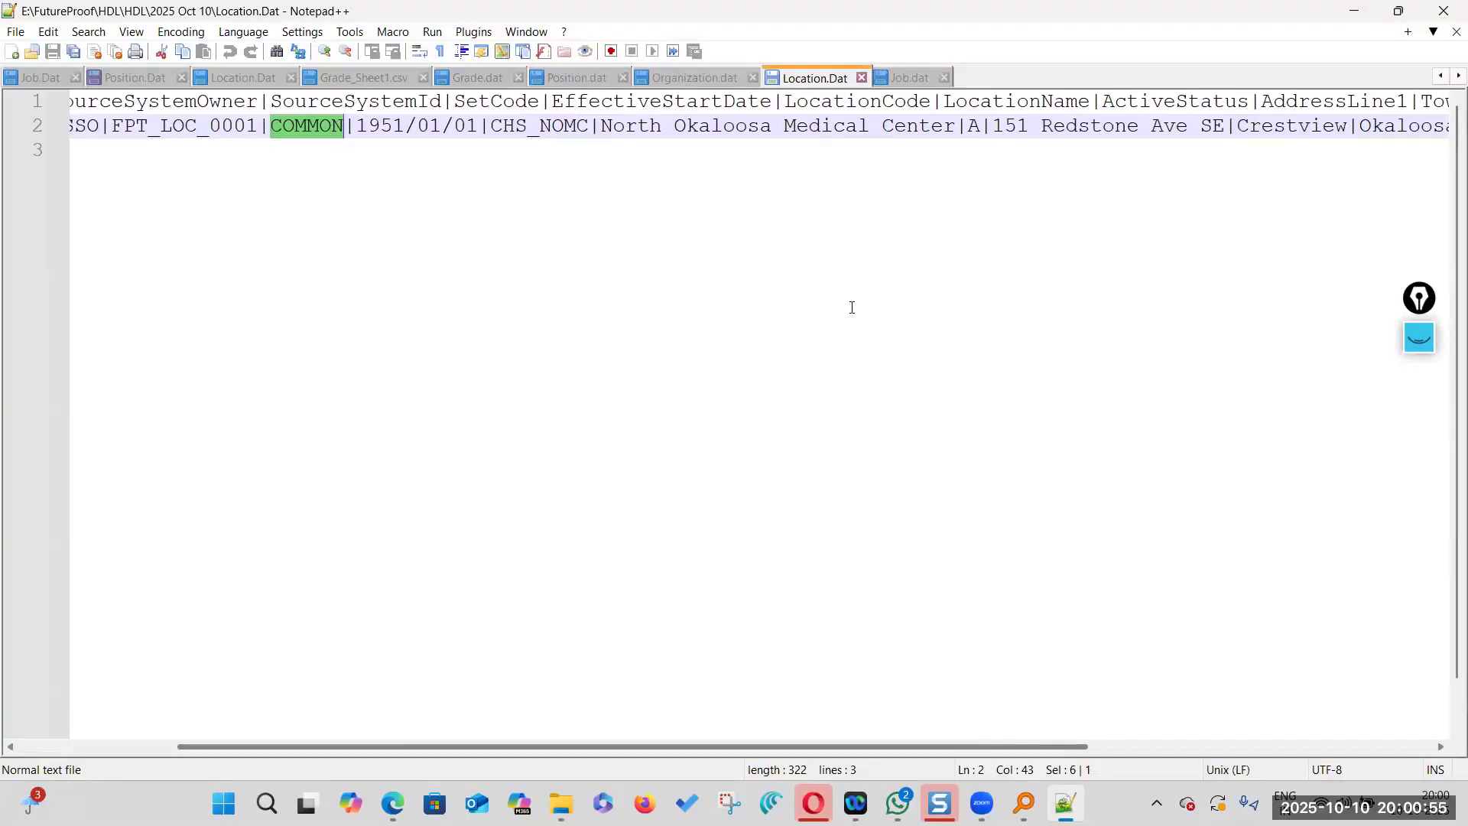
scroll(853, 308, "left", 3)
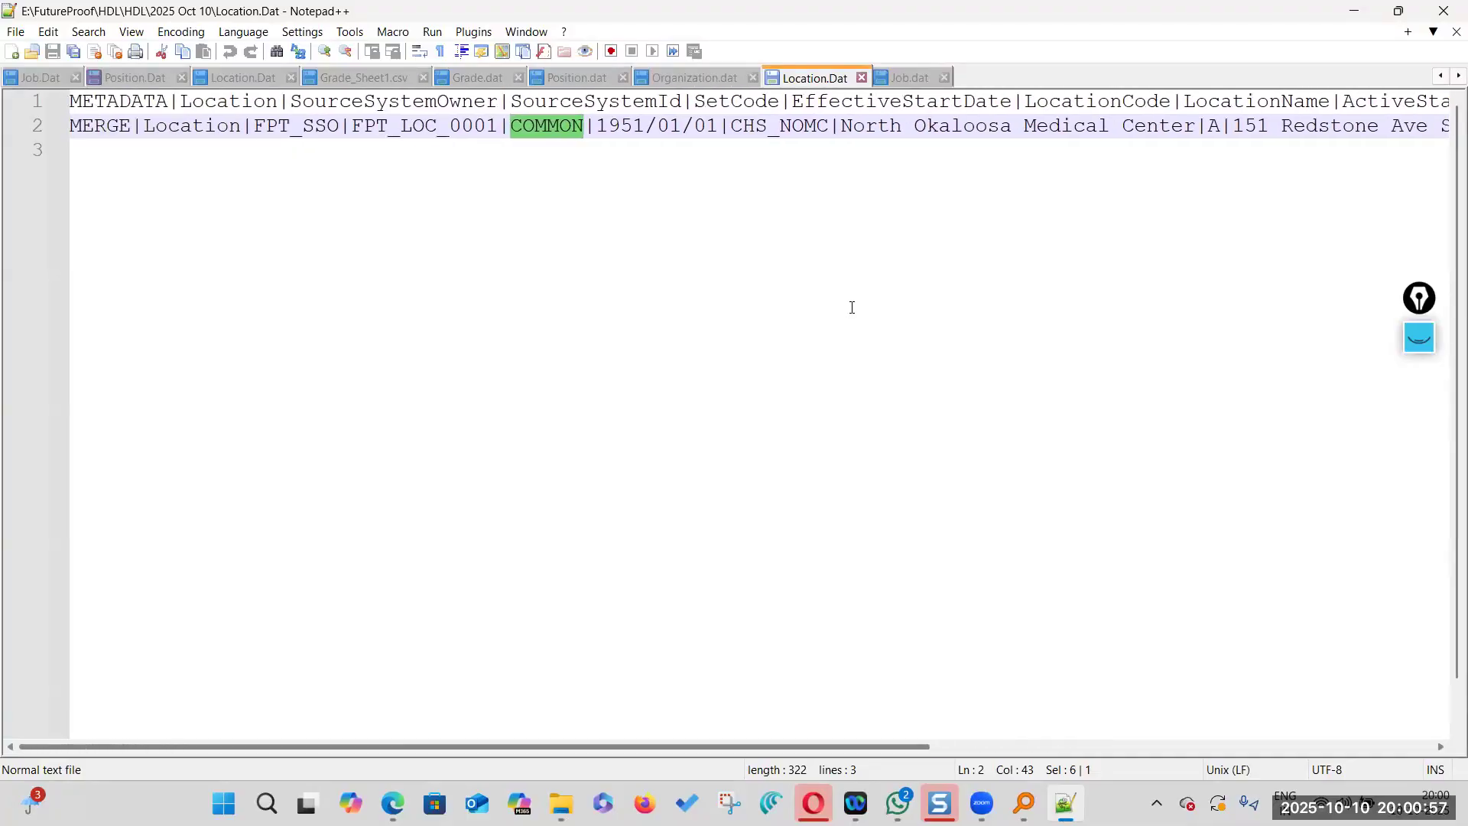
scroll(852, 307, "right", 3)
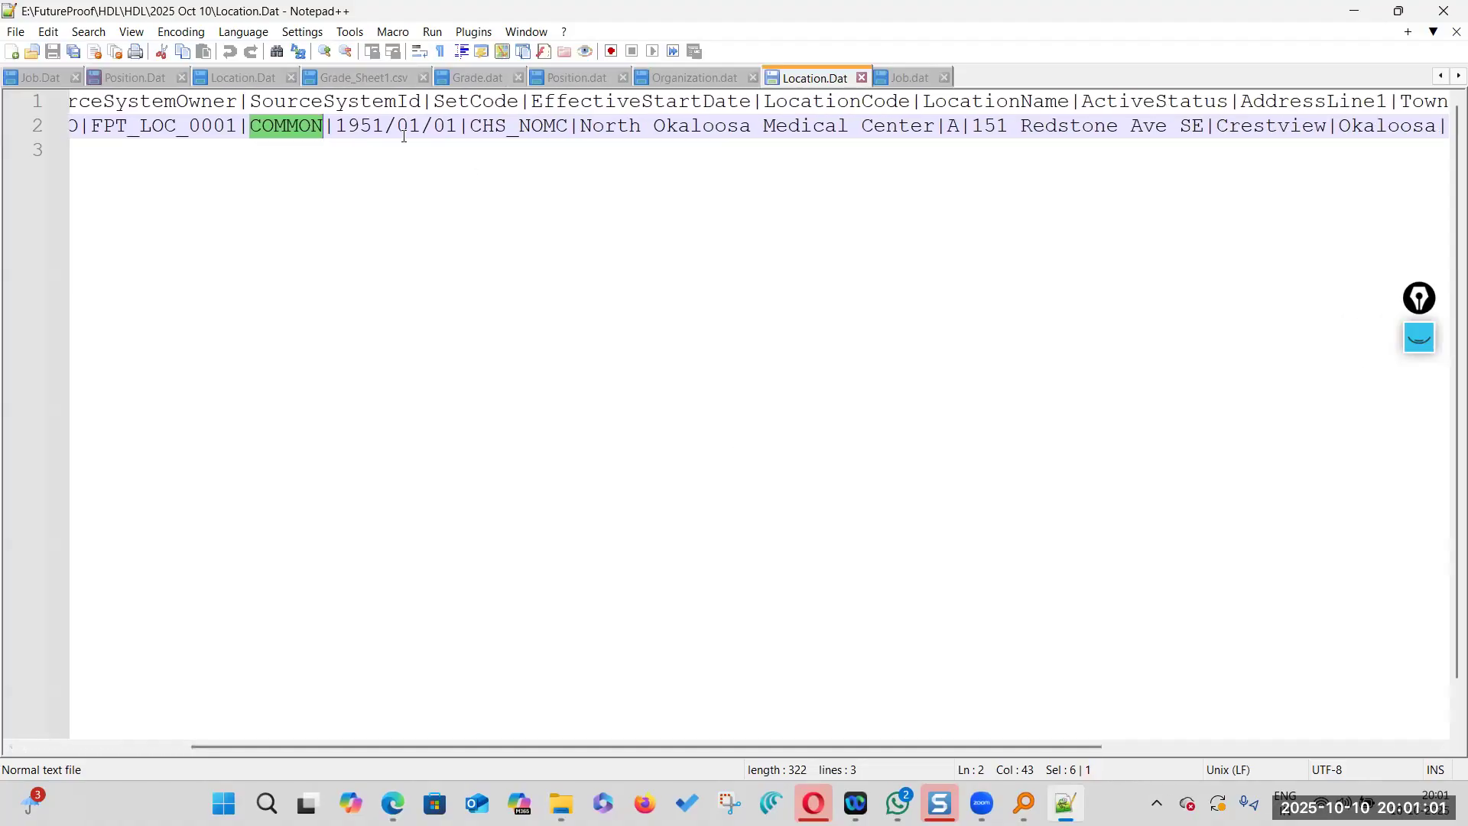
double_click(375, 126)
double_click(409, 126)
double_click(446, 126)
scroll(883, 686, "left", 3)
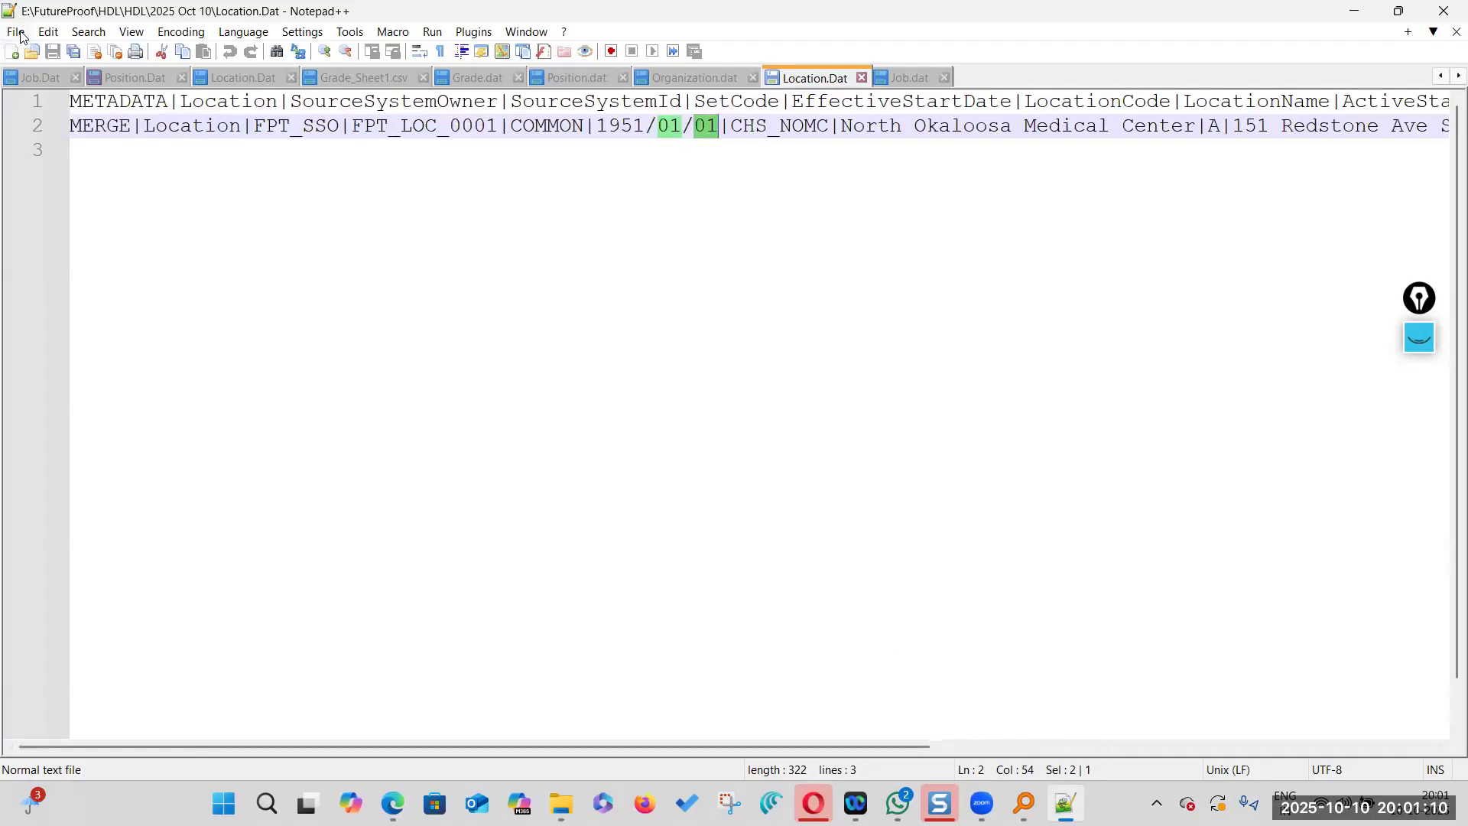
Begin saving a copy of the file with a .dat name, then cancel
left_click(15, 31)
left_click(106, 215)
left_click(257, 494)
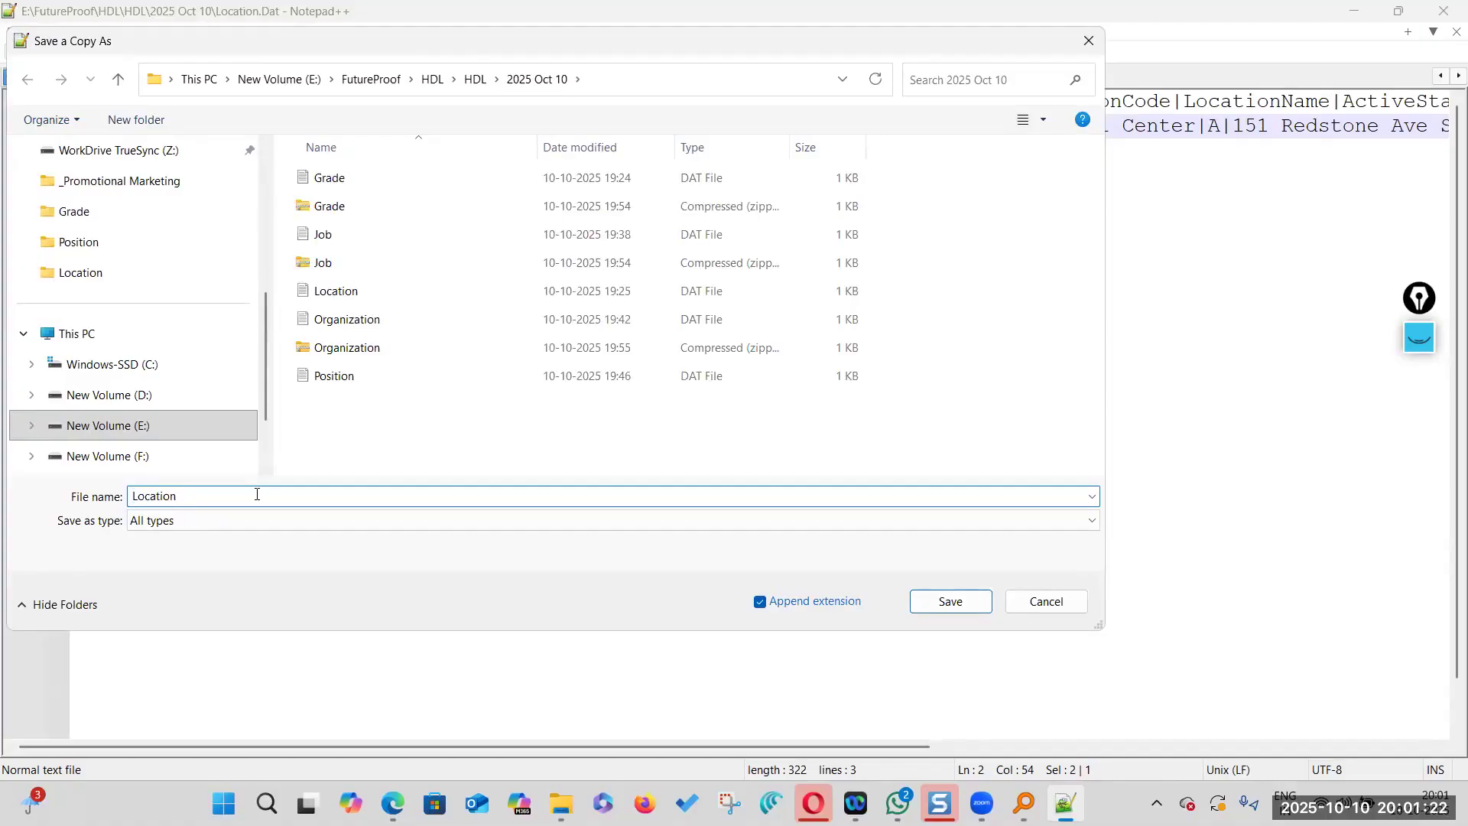
type(".dat")
left_click(1071, 607)
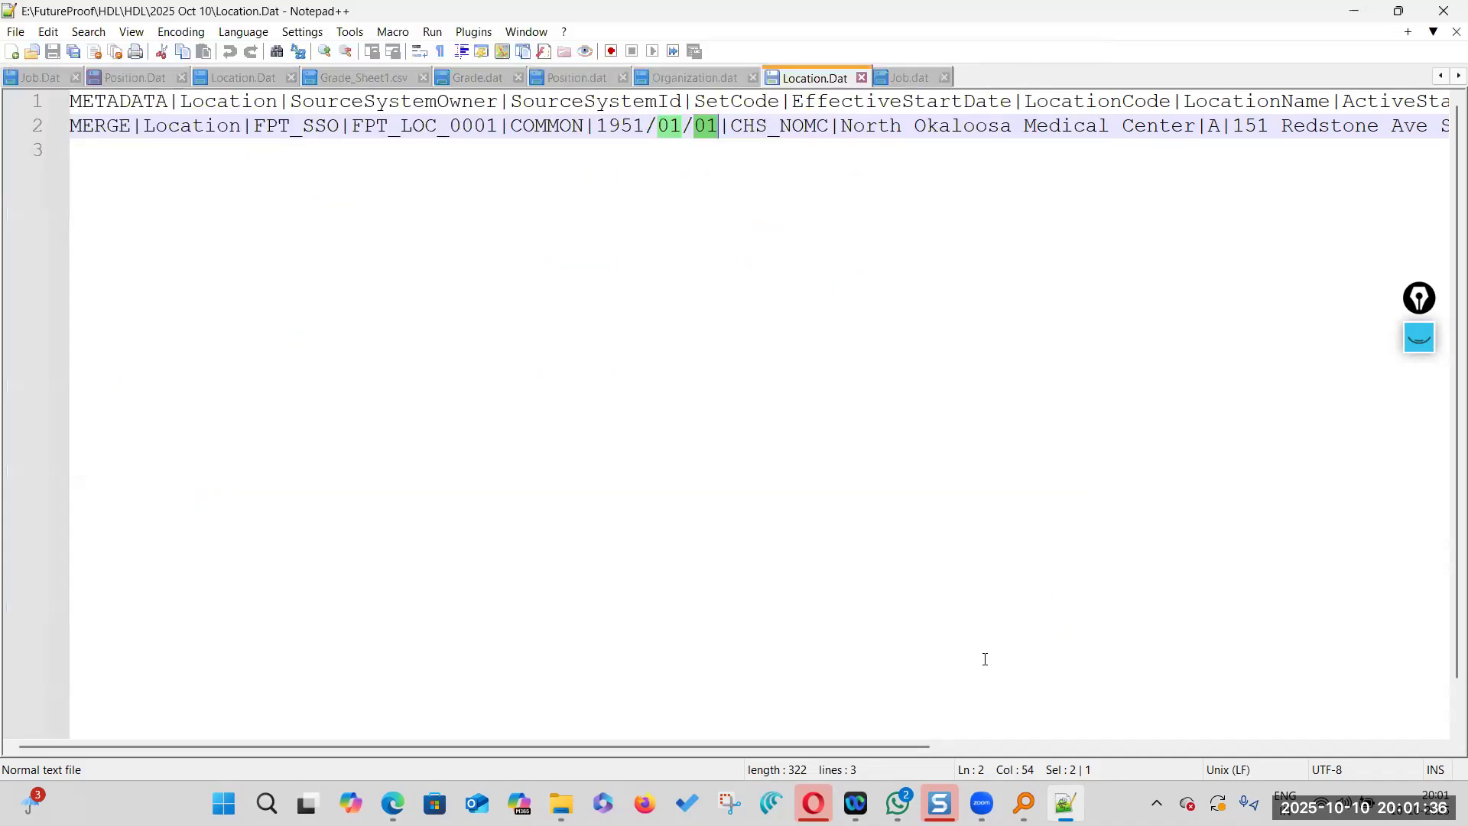
Switch to the 2025 Oct 10 folder window and clear the file selection
left_click(561, 803)
left_click(572, 524)
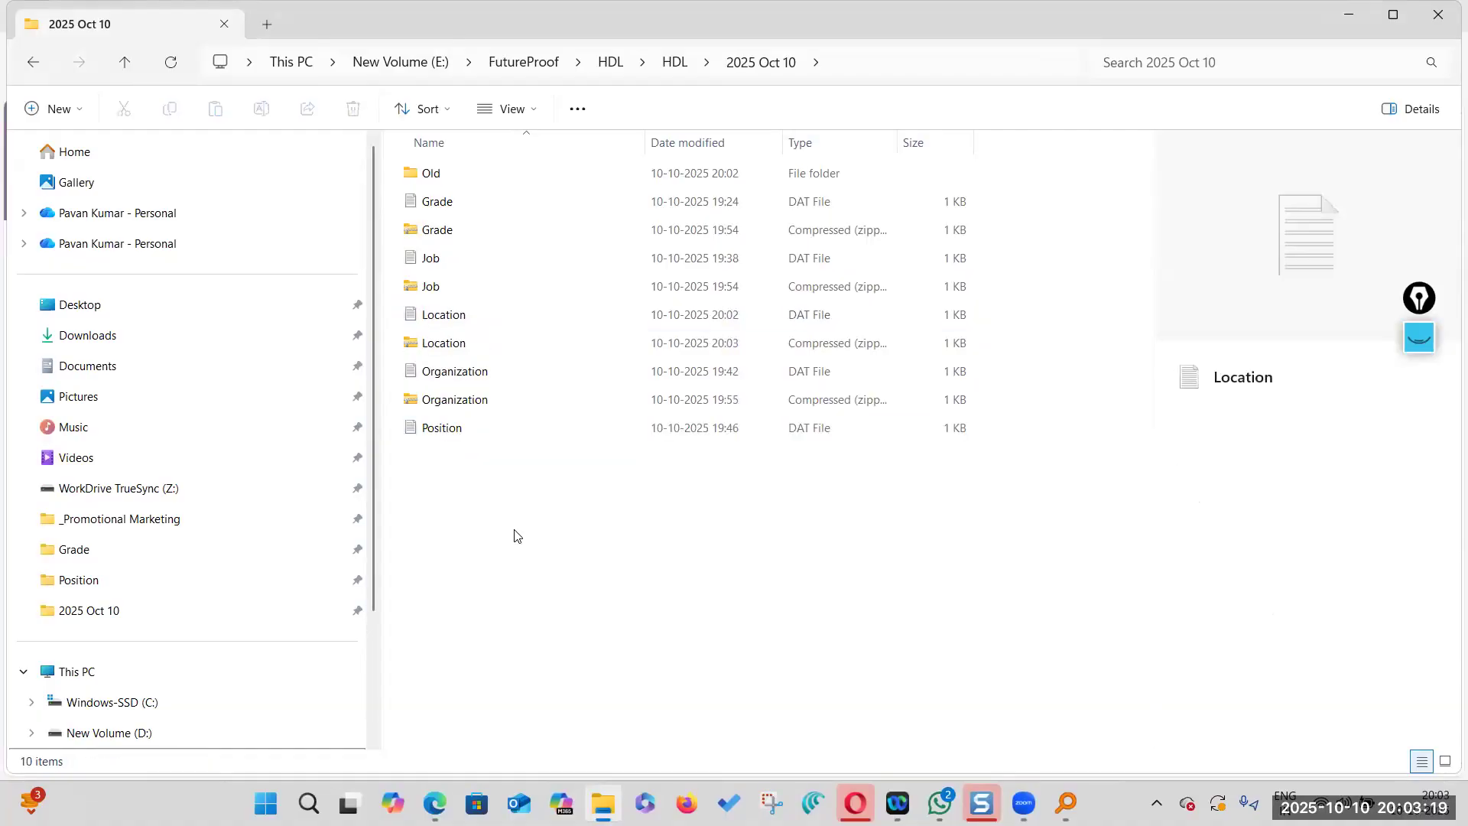
left_click(515, 533)
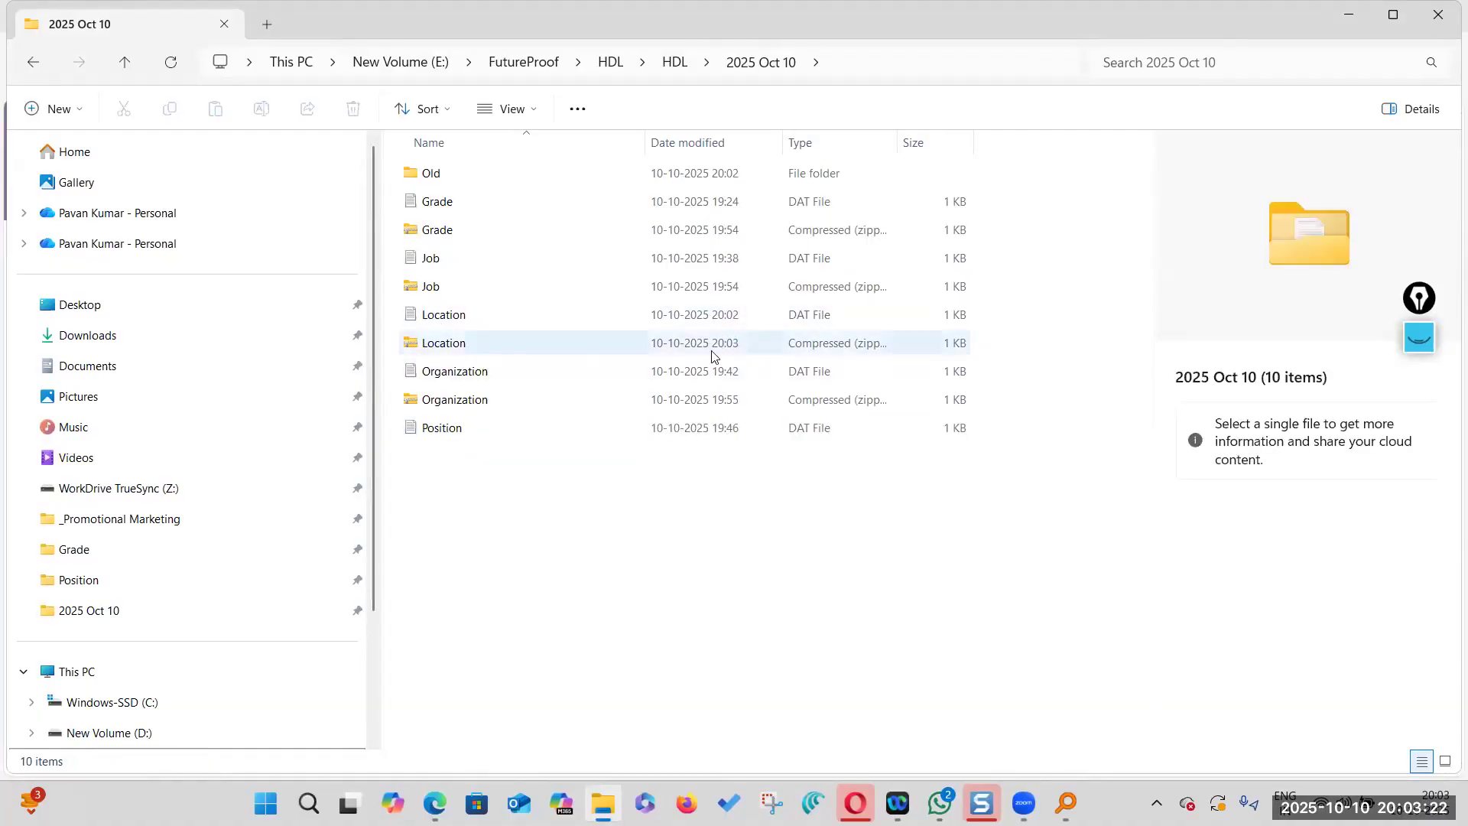
Select the failed Location.zip data set and refresh the Data Sets list
left_click(434, 803)
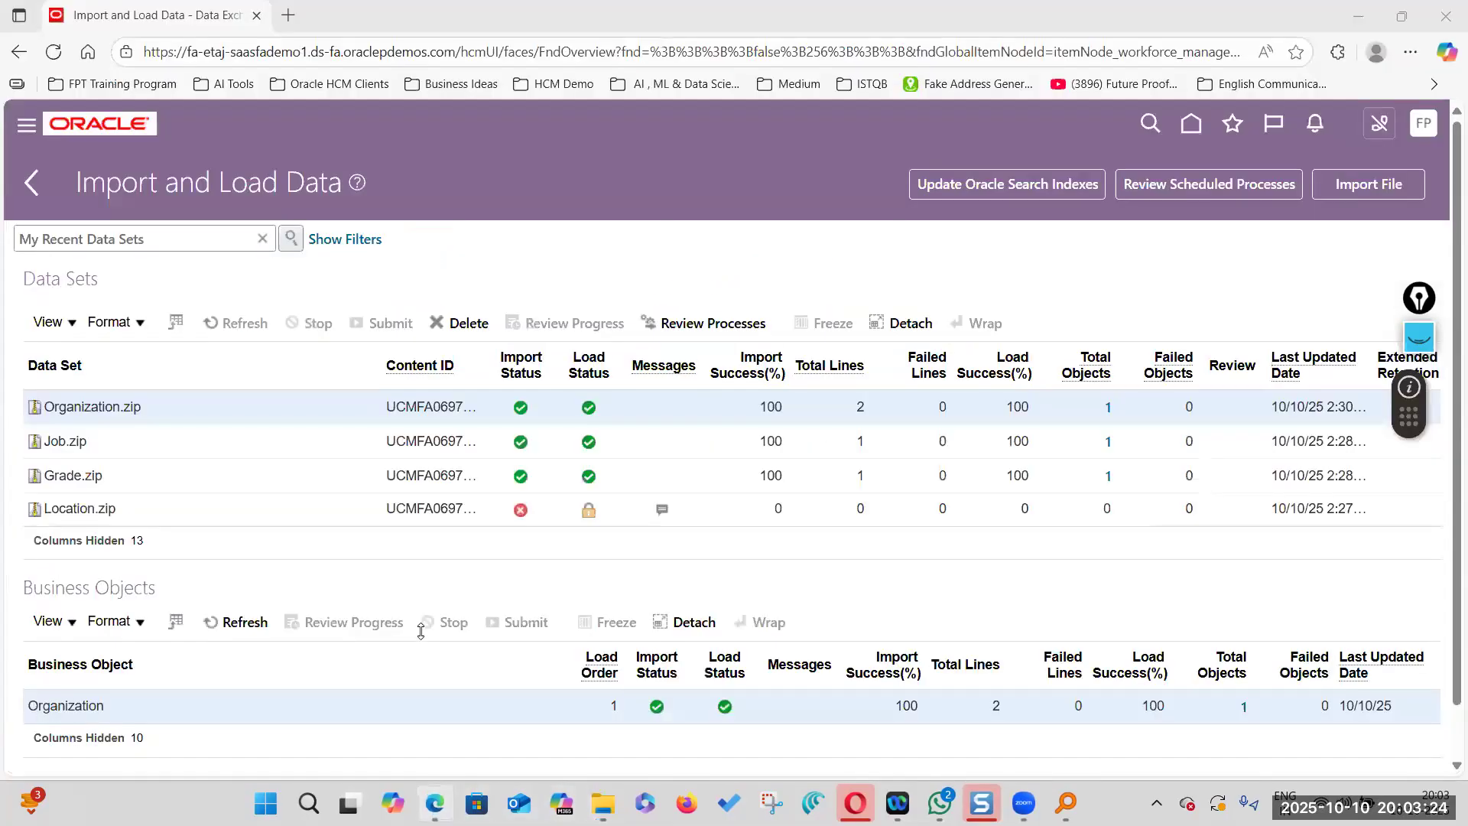
left_click(241, 511)
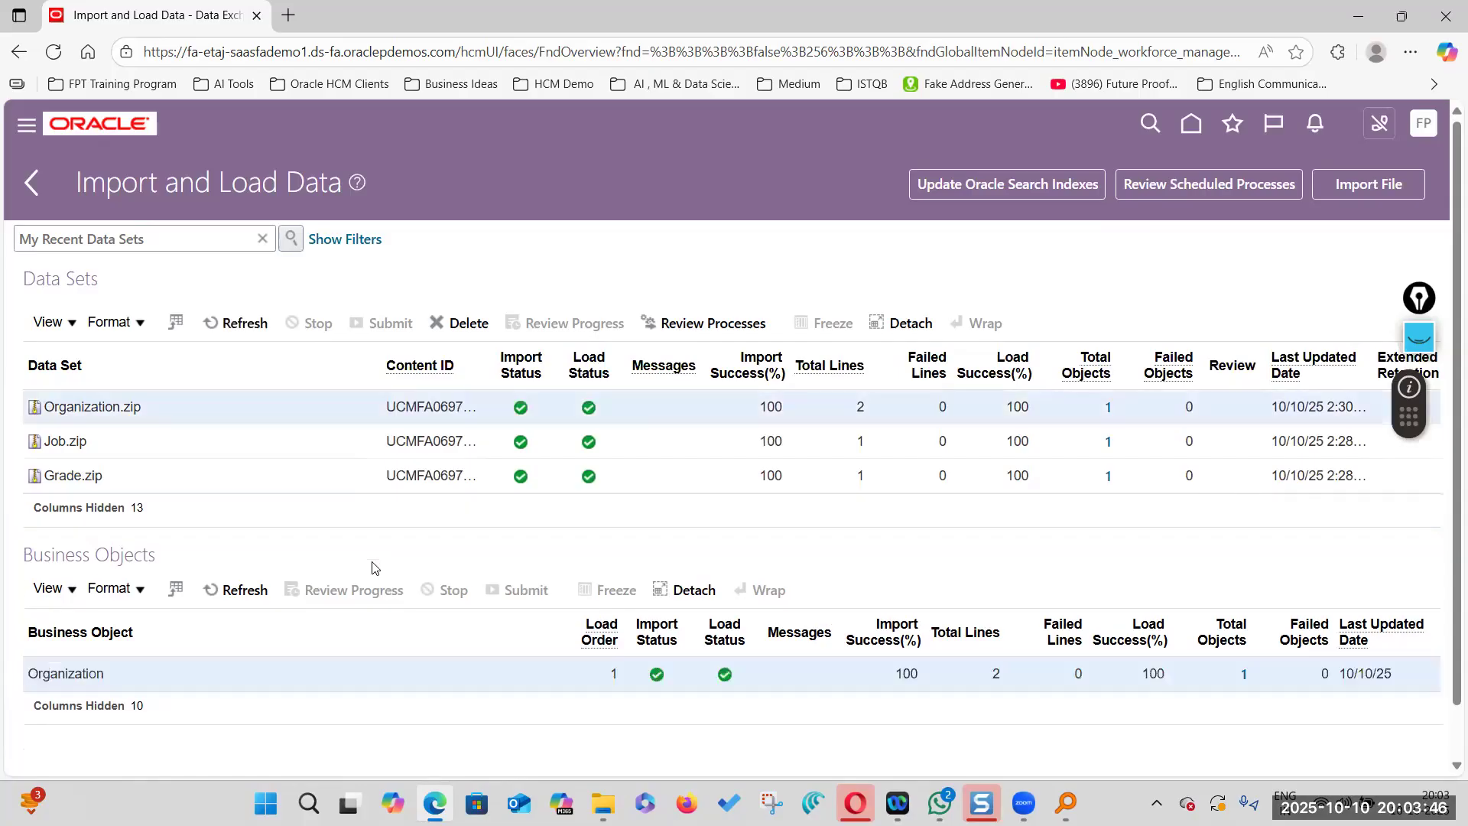
left_click(238, 323)
key("alt+Tab")
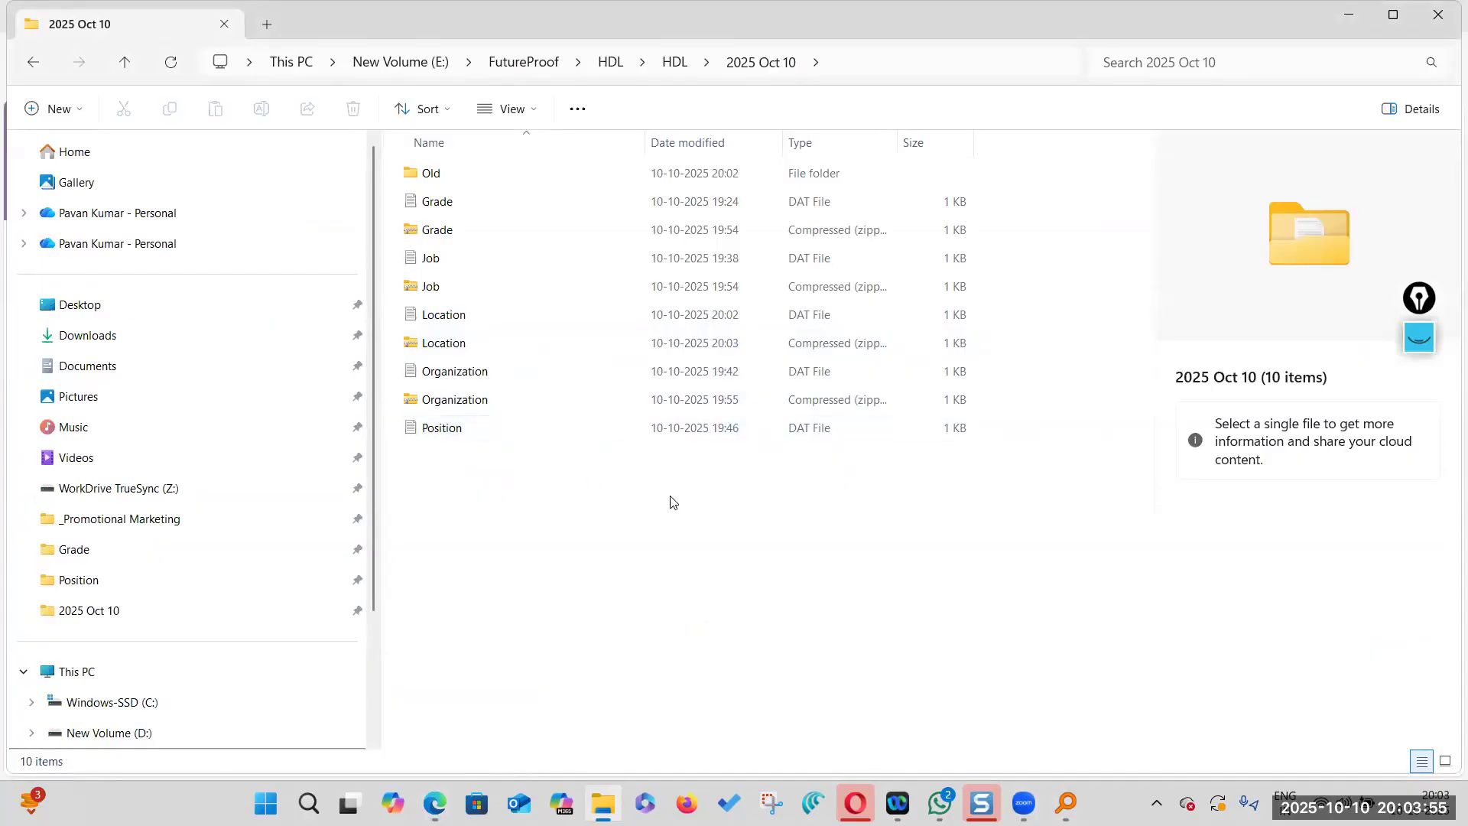
key("alt+Tab")
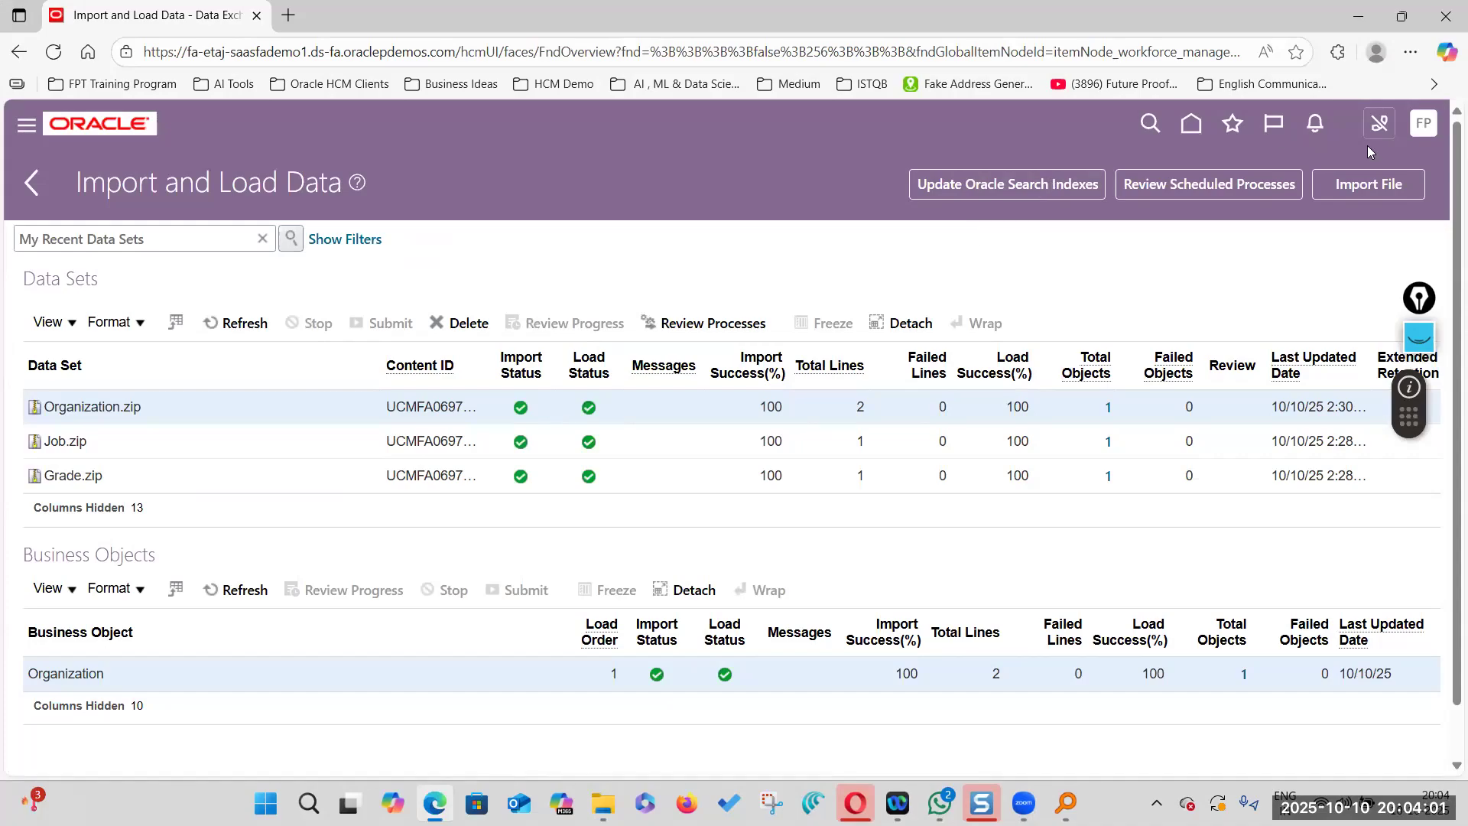
Import the new Location.zip and refresh to confirm its 100% load success
left_click(1373, 185)
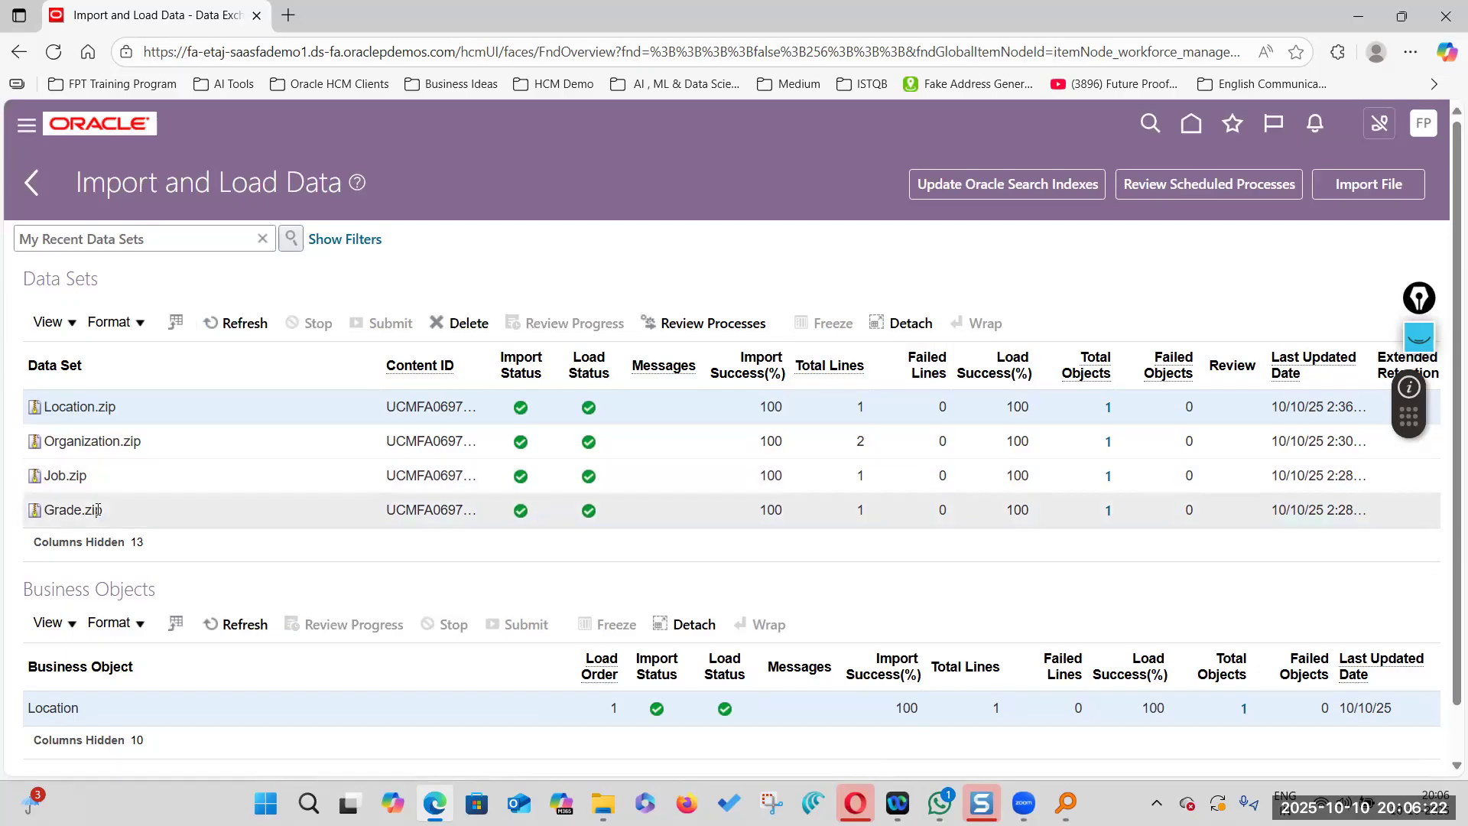
left_click(236, 323)
key("alt+Tab")
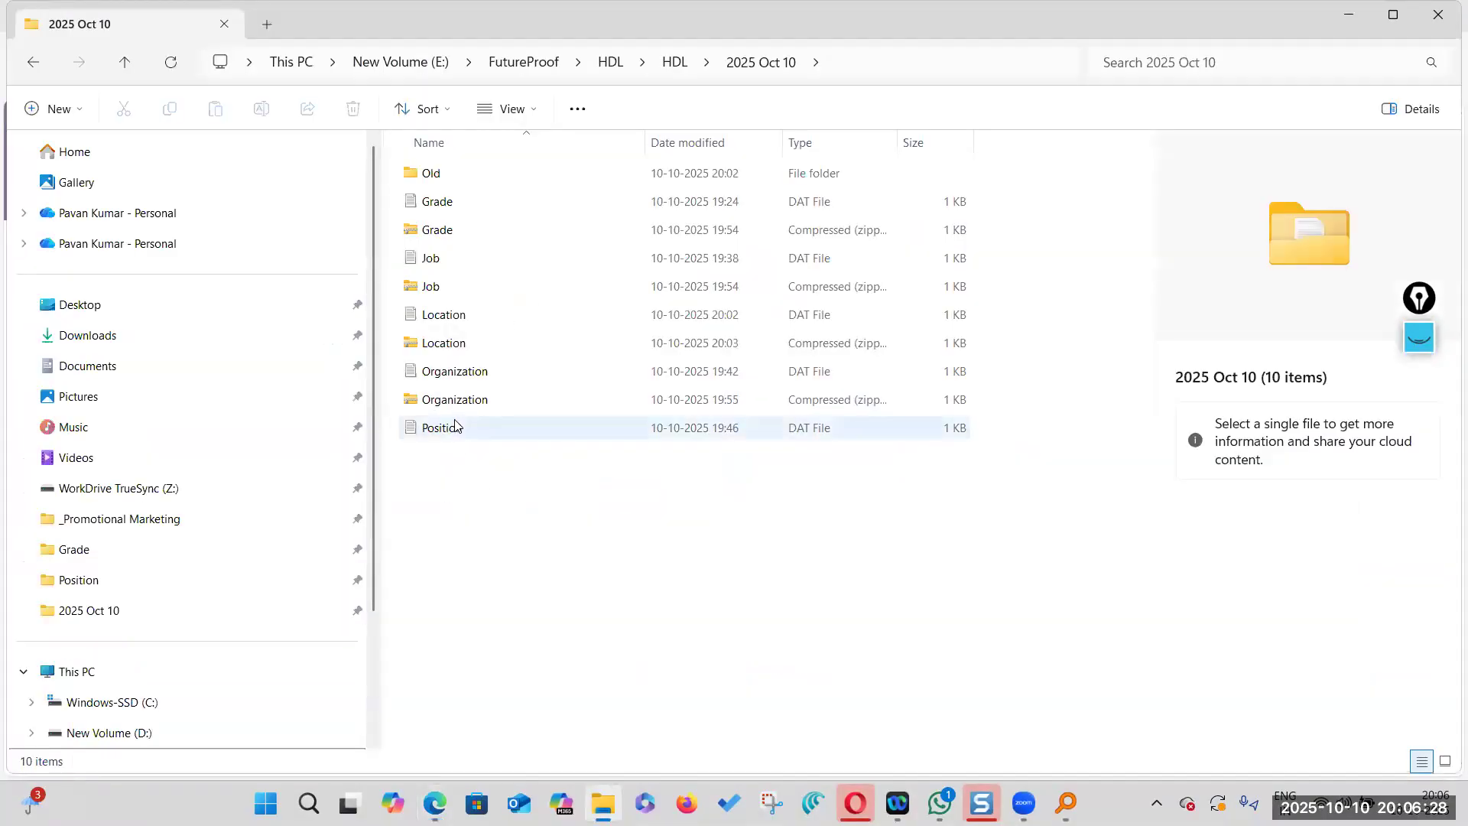
Open the 470-byte Position DAT file in Notepad++ from its context menu
left_click(493, 435)
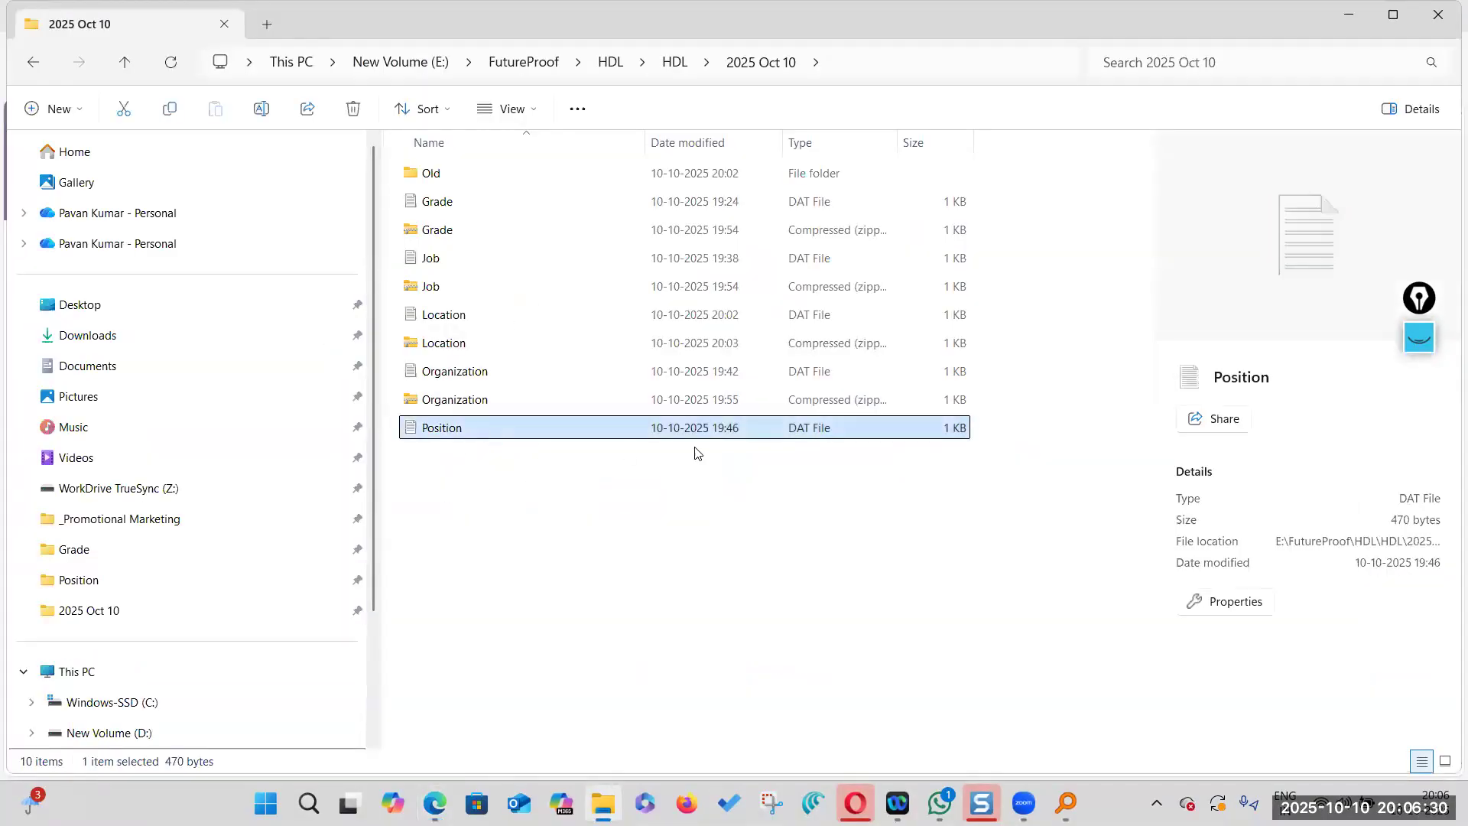
left_click(539, 529)
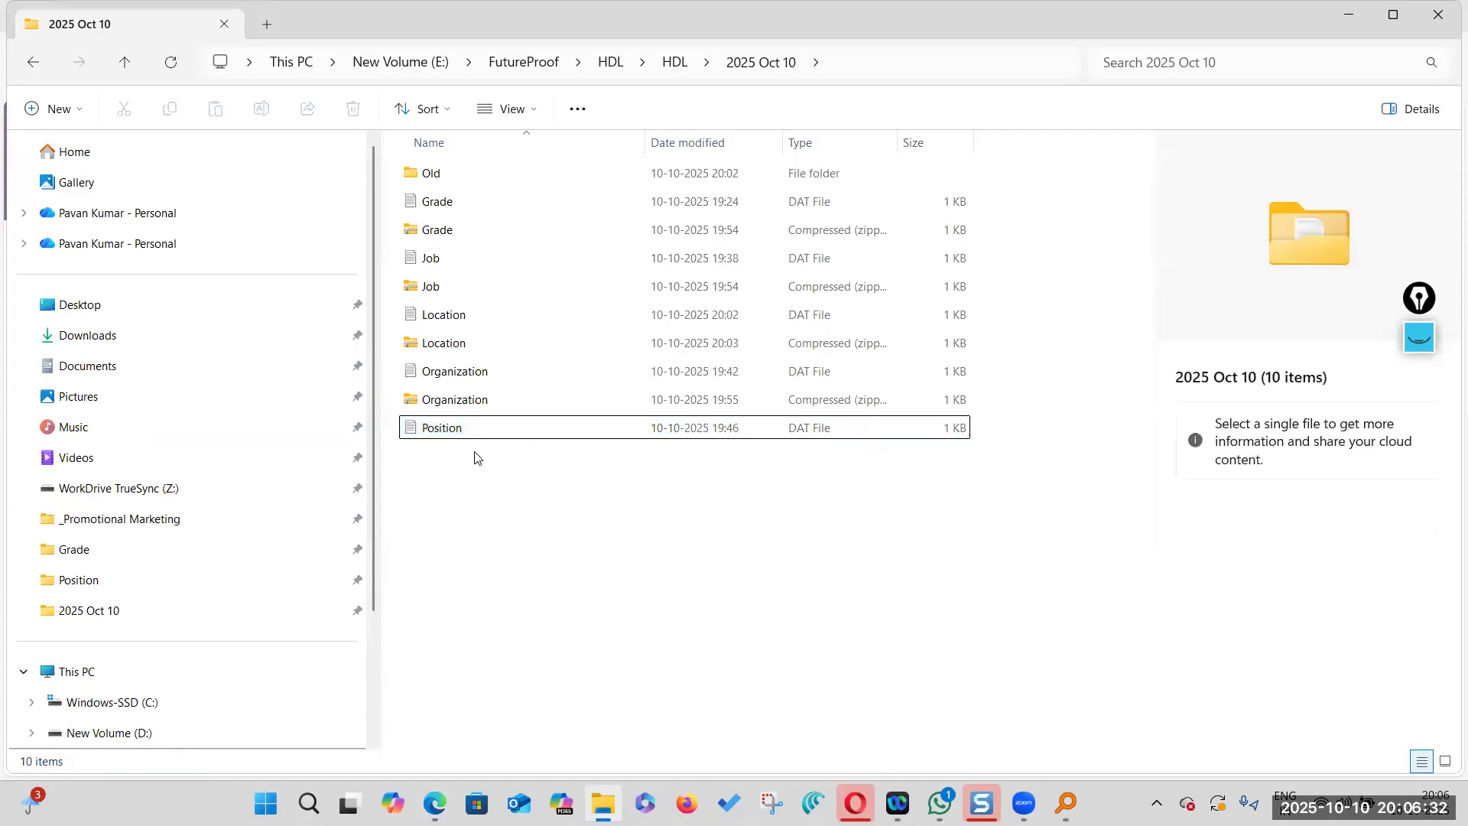
left_click(546, 435)
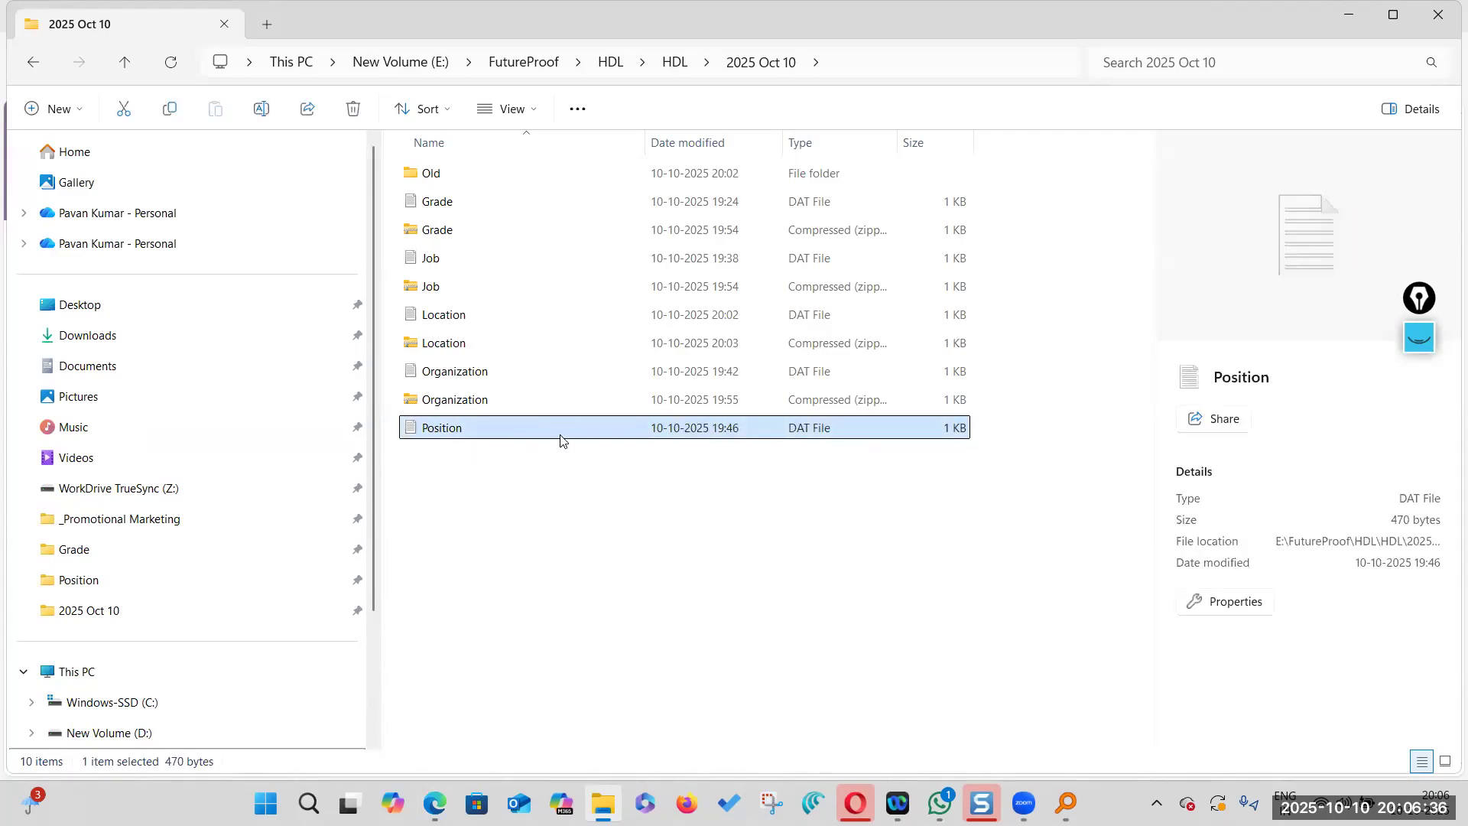
right_click(560, 440)
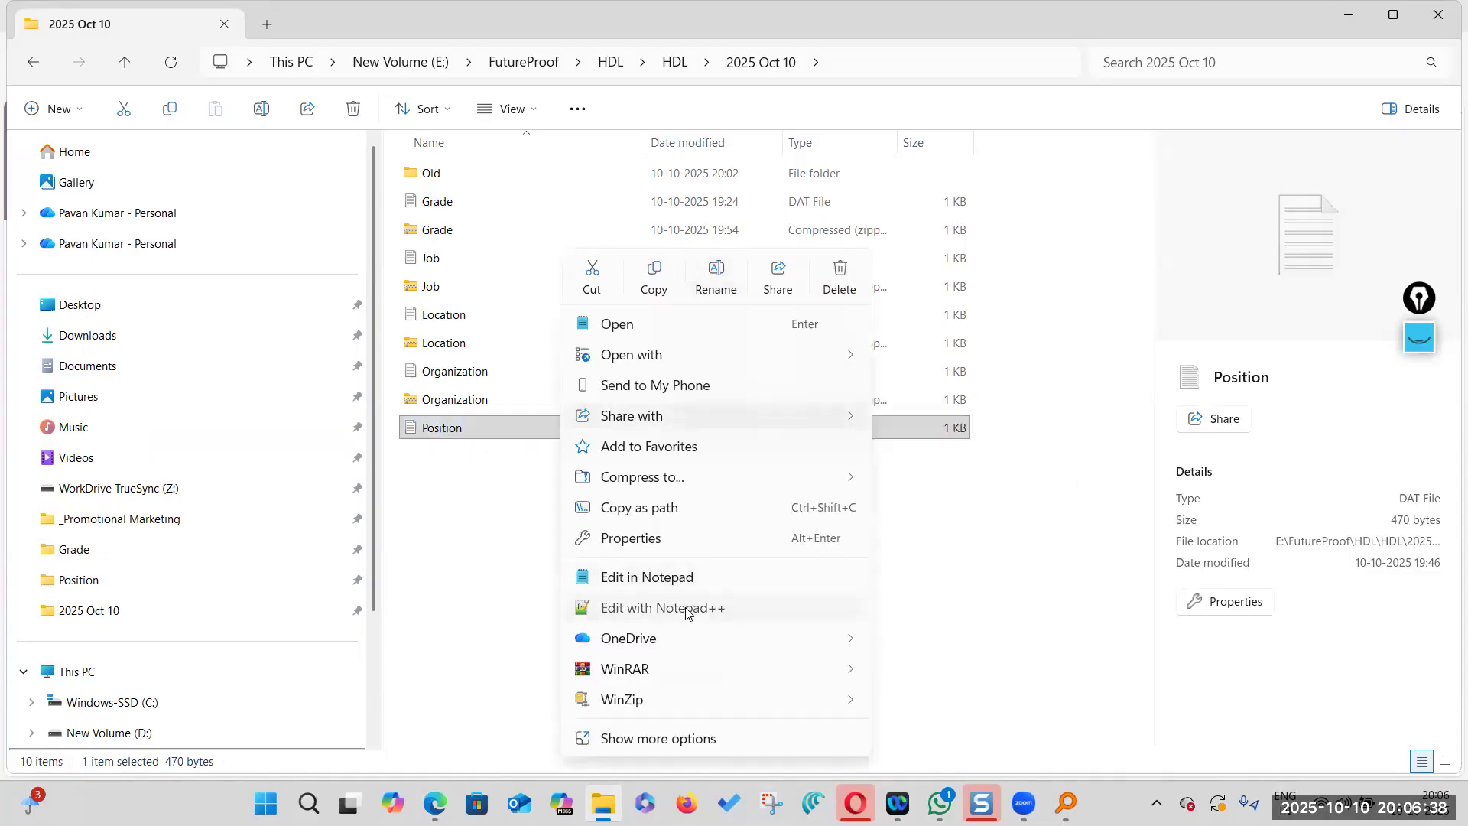
left_click(686, 611)
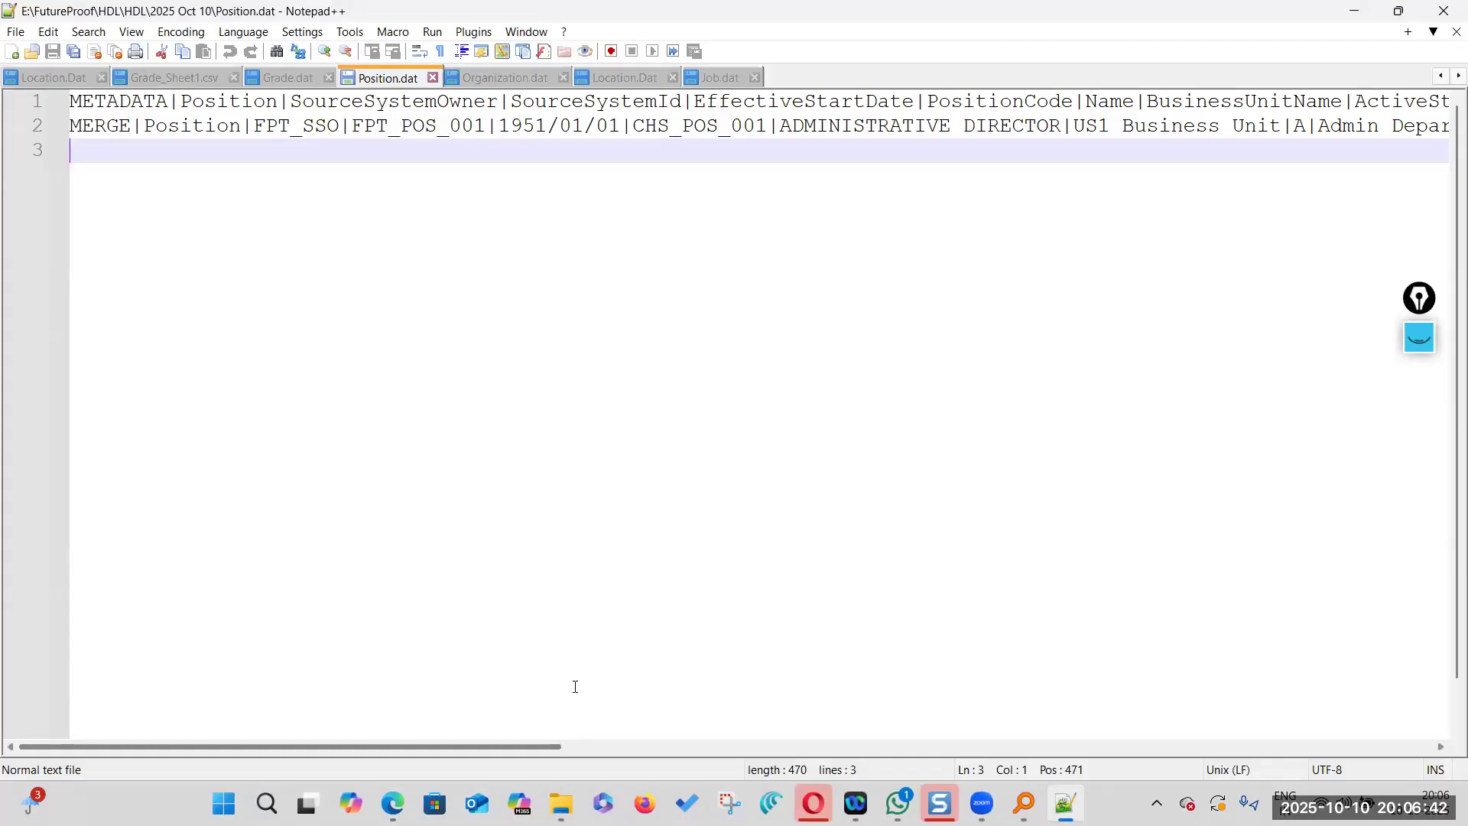
Inspect the position code on line 2 of Position.dat
scroll(575, 686, "right", 10)
double_click(269, 130)
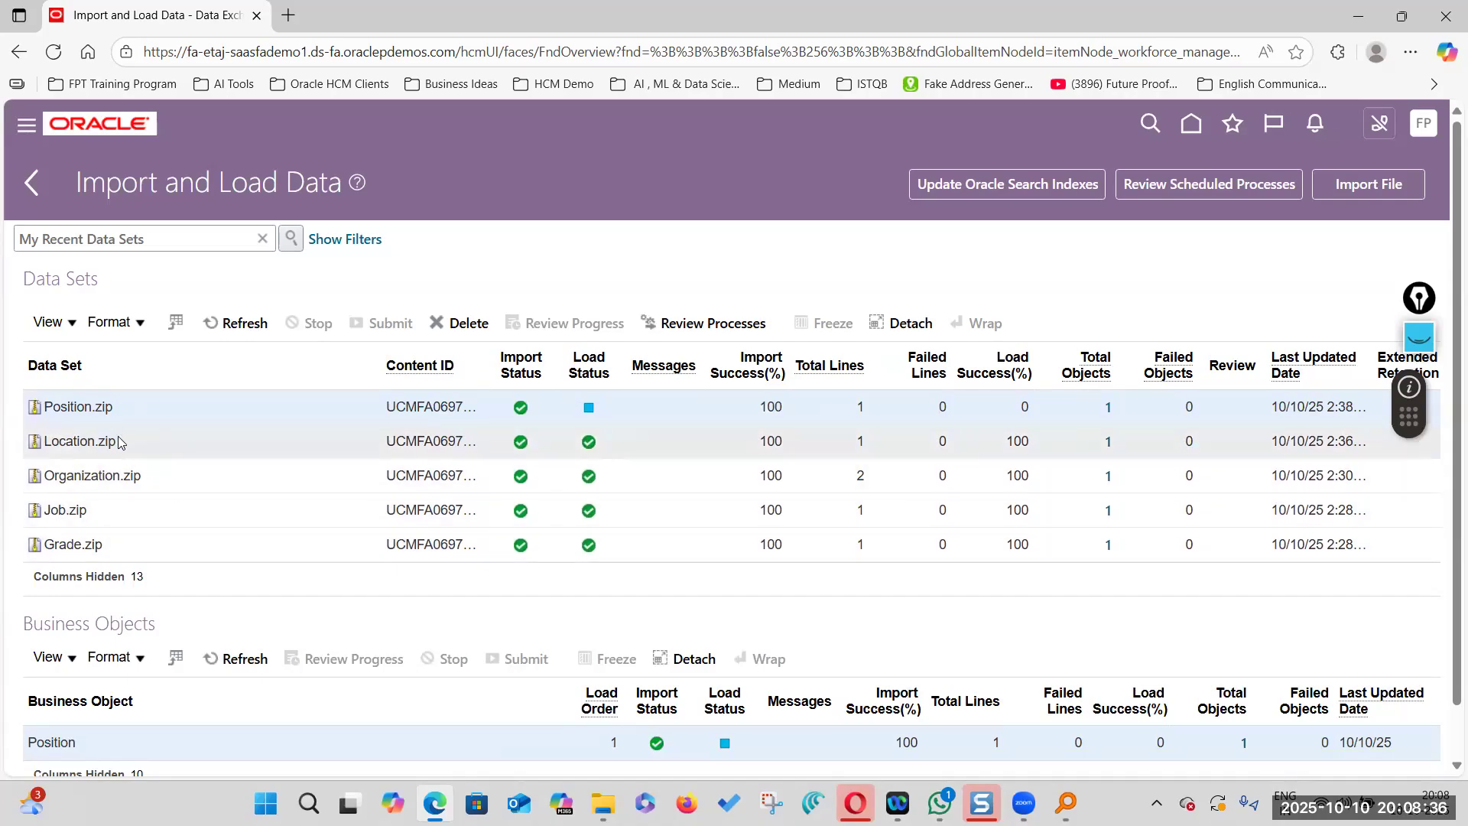
Refresh the data sets and open the Position.zip load error message details
left_click(227, 330)
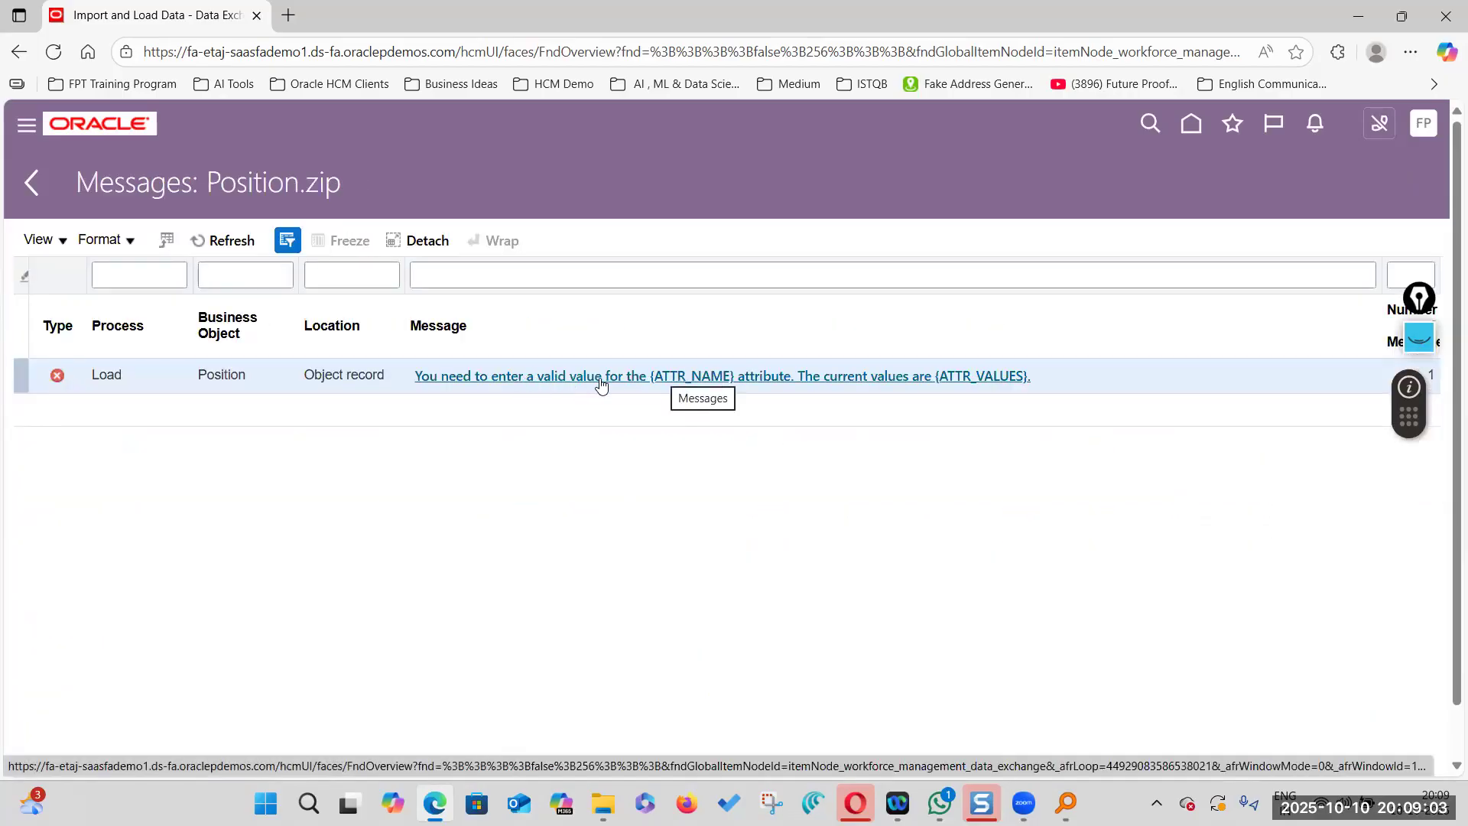
left_click(810, 378)
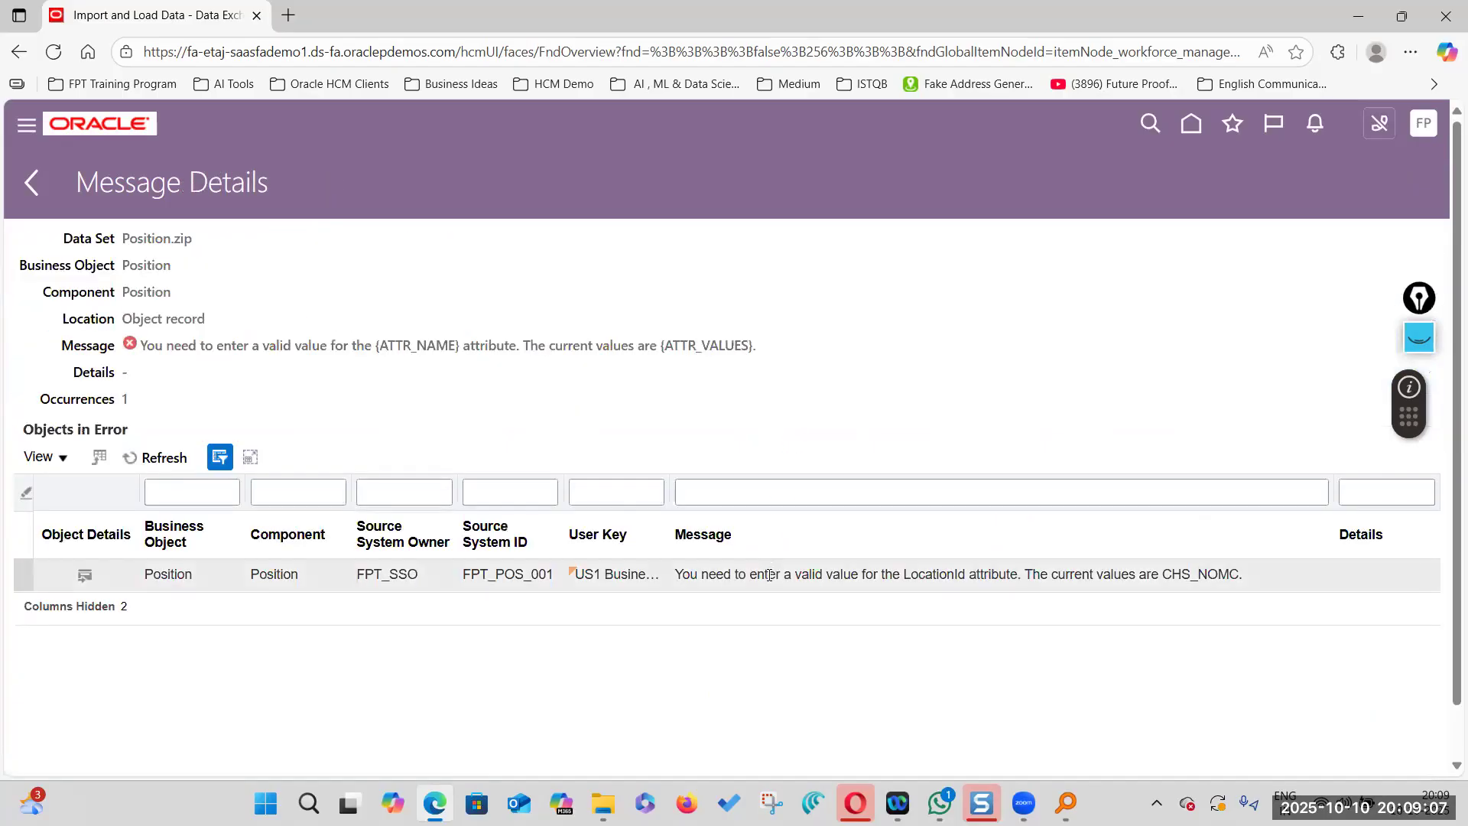
left_click(960, 575)
left_click_drag(675, 573, 1280, 579)
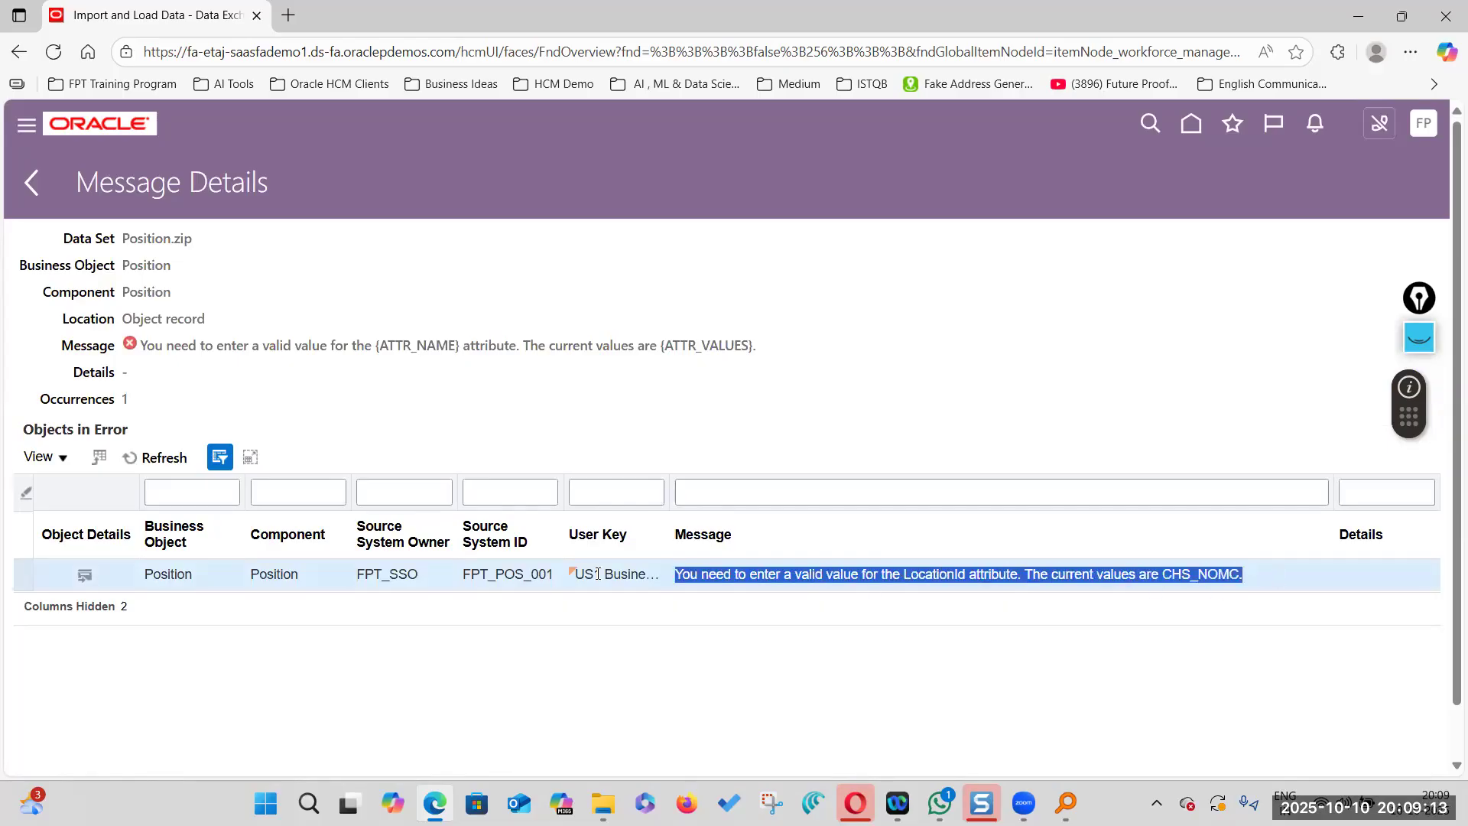
left_click(31, 183)
left_click(686, 403)
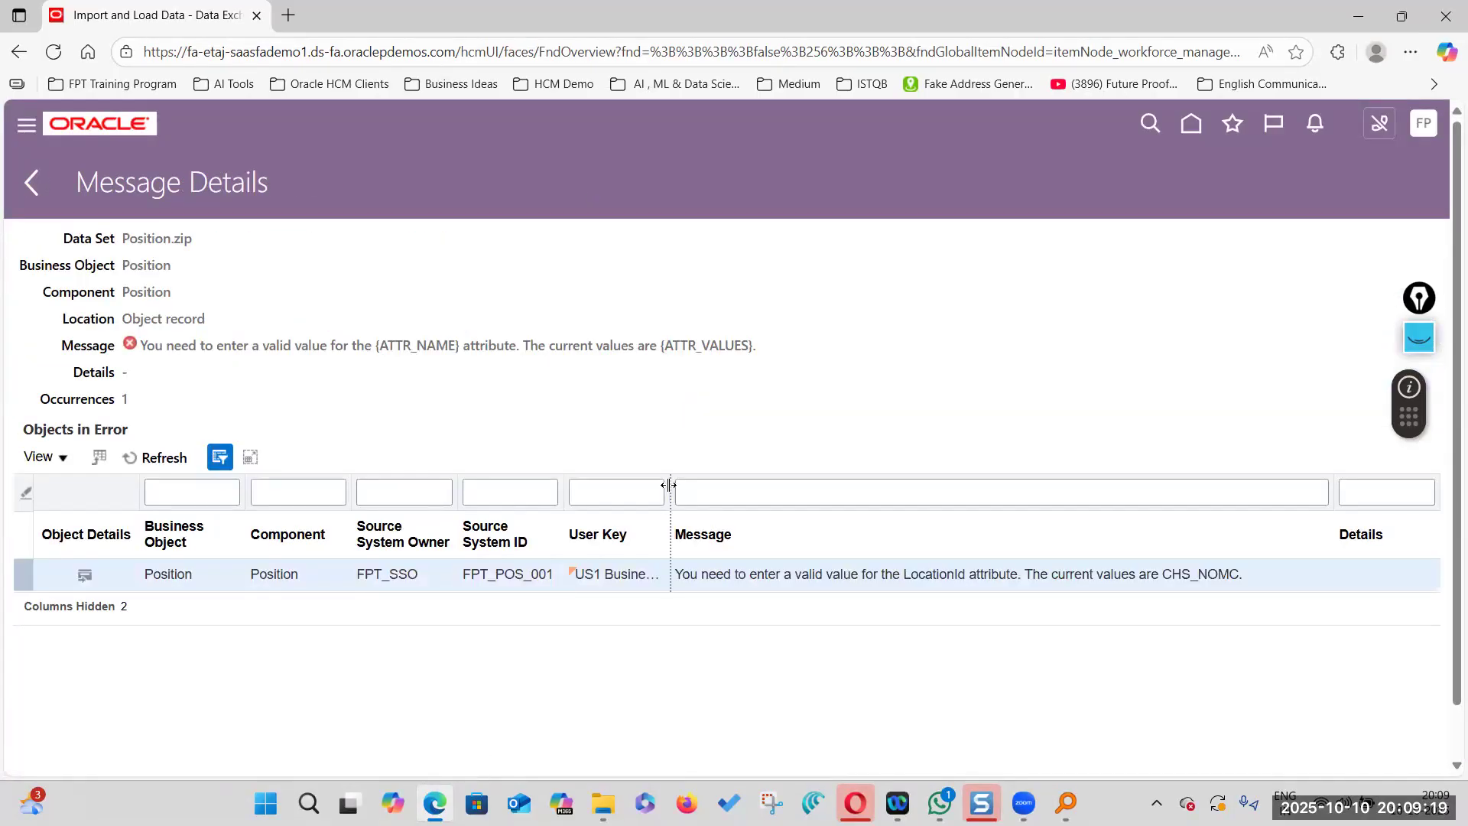
Examine the User Key and the invalid LocationId value CHS_NOMC, then return to Messages: Position.zip
left_click_drag(668, 489, 833, 486)
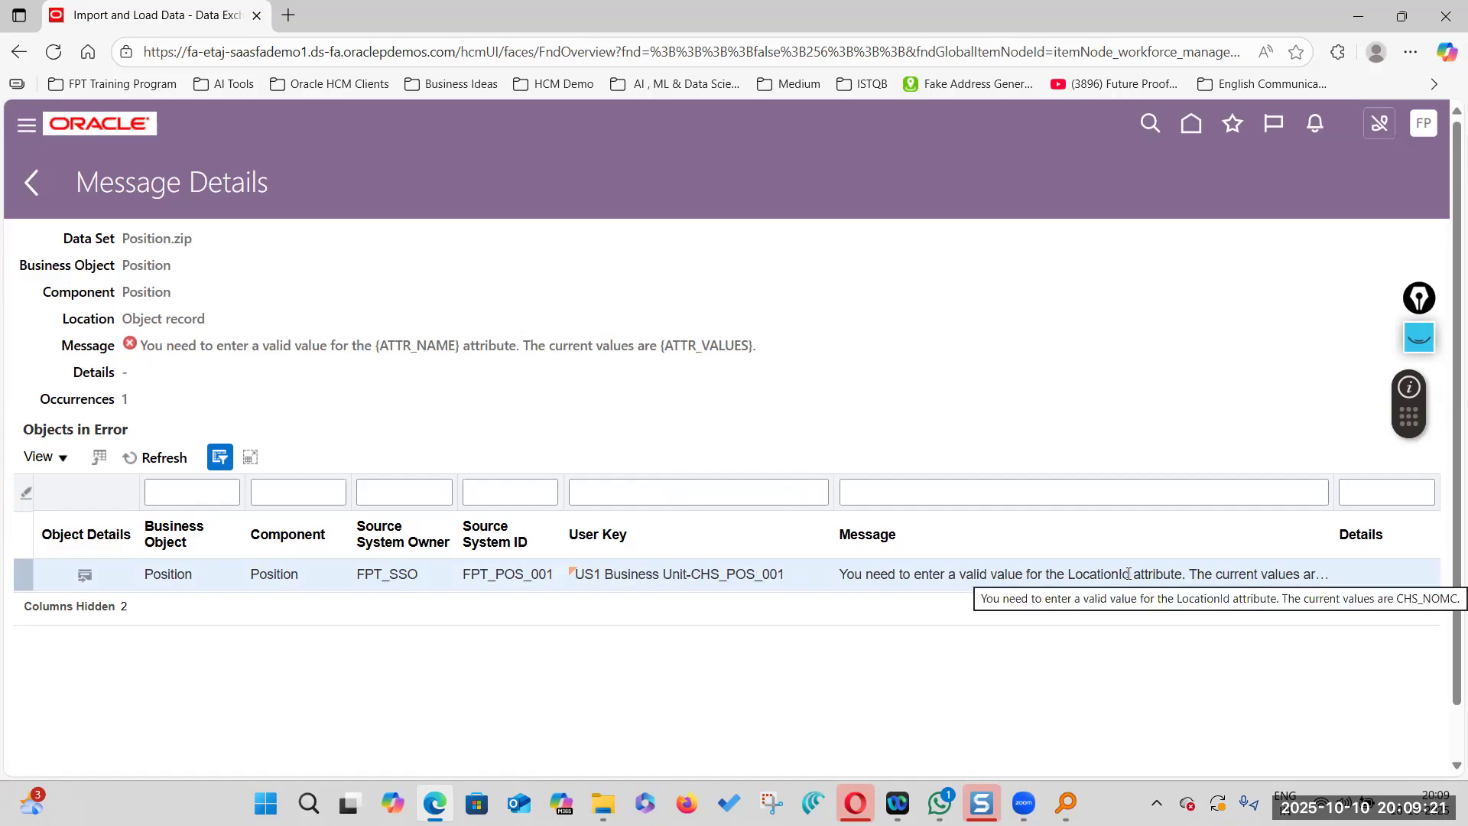
left_click_drag(1128, 575, 1077, 574)
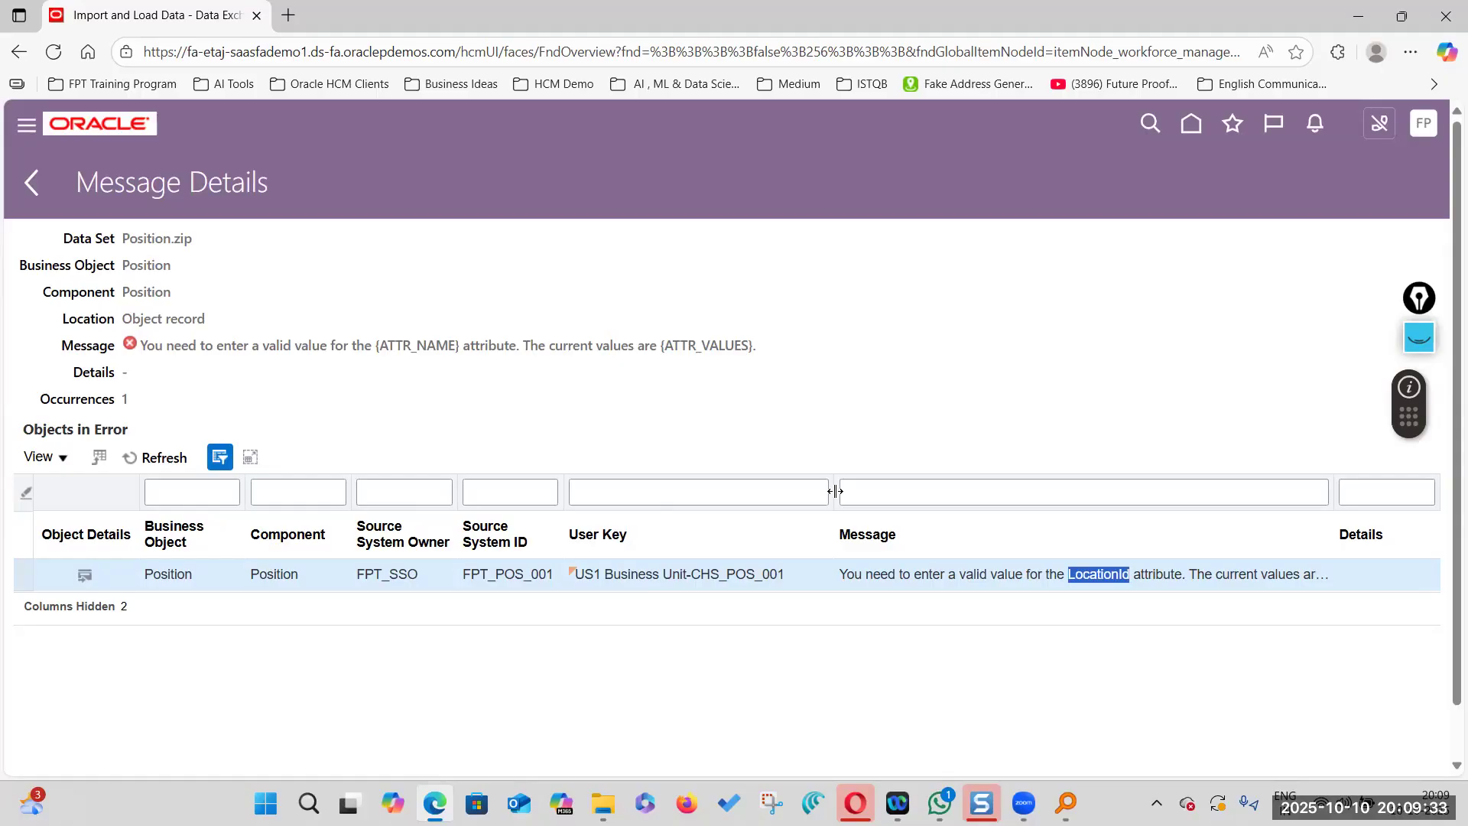
left_click_drag(692, 574, 779, 573)
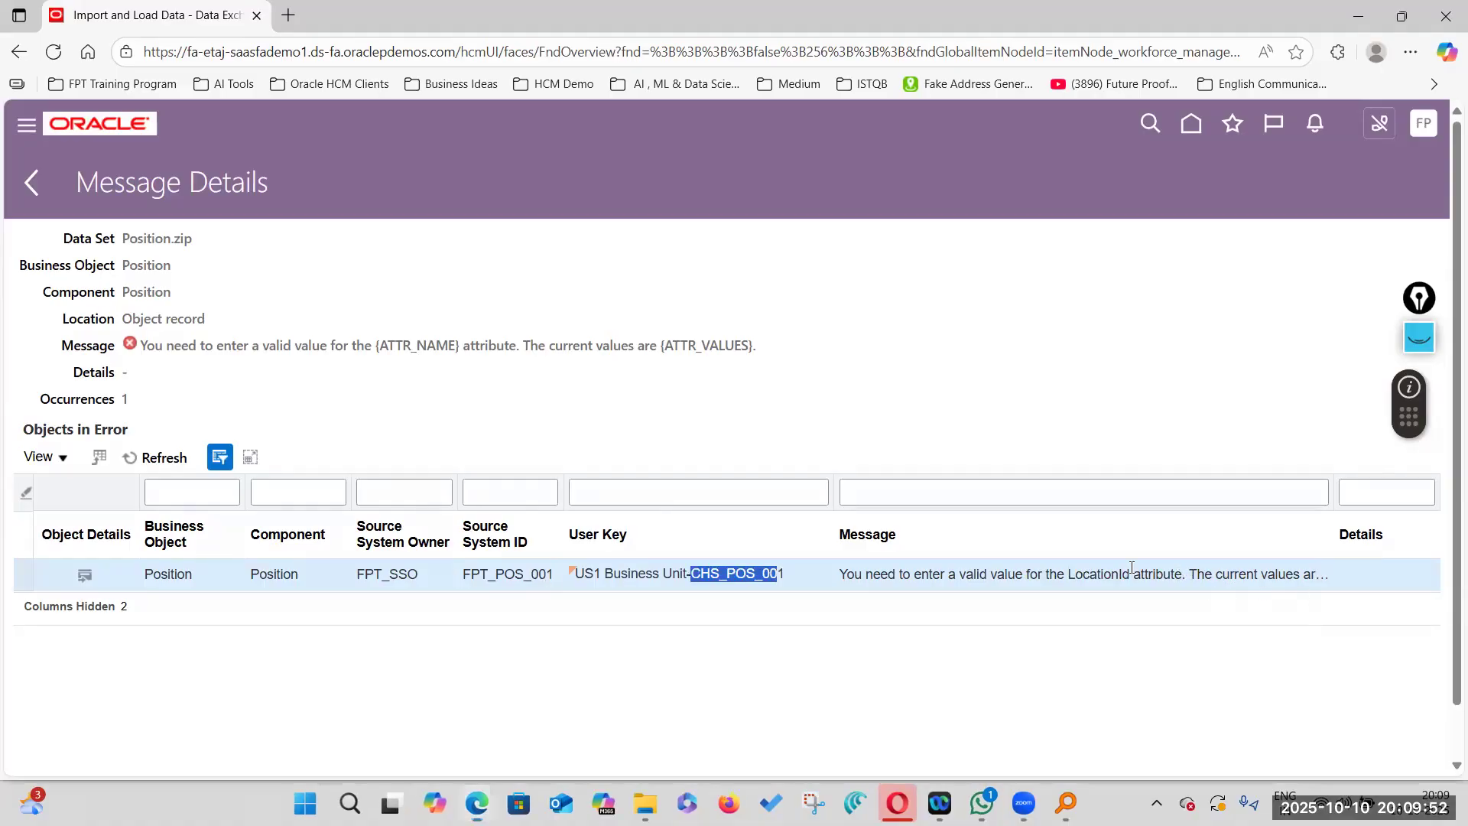
scroll(1428, 576, "down", 2)
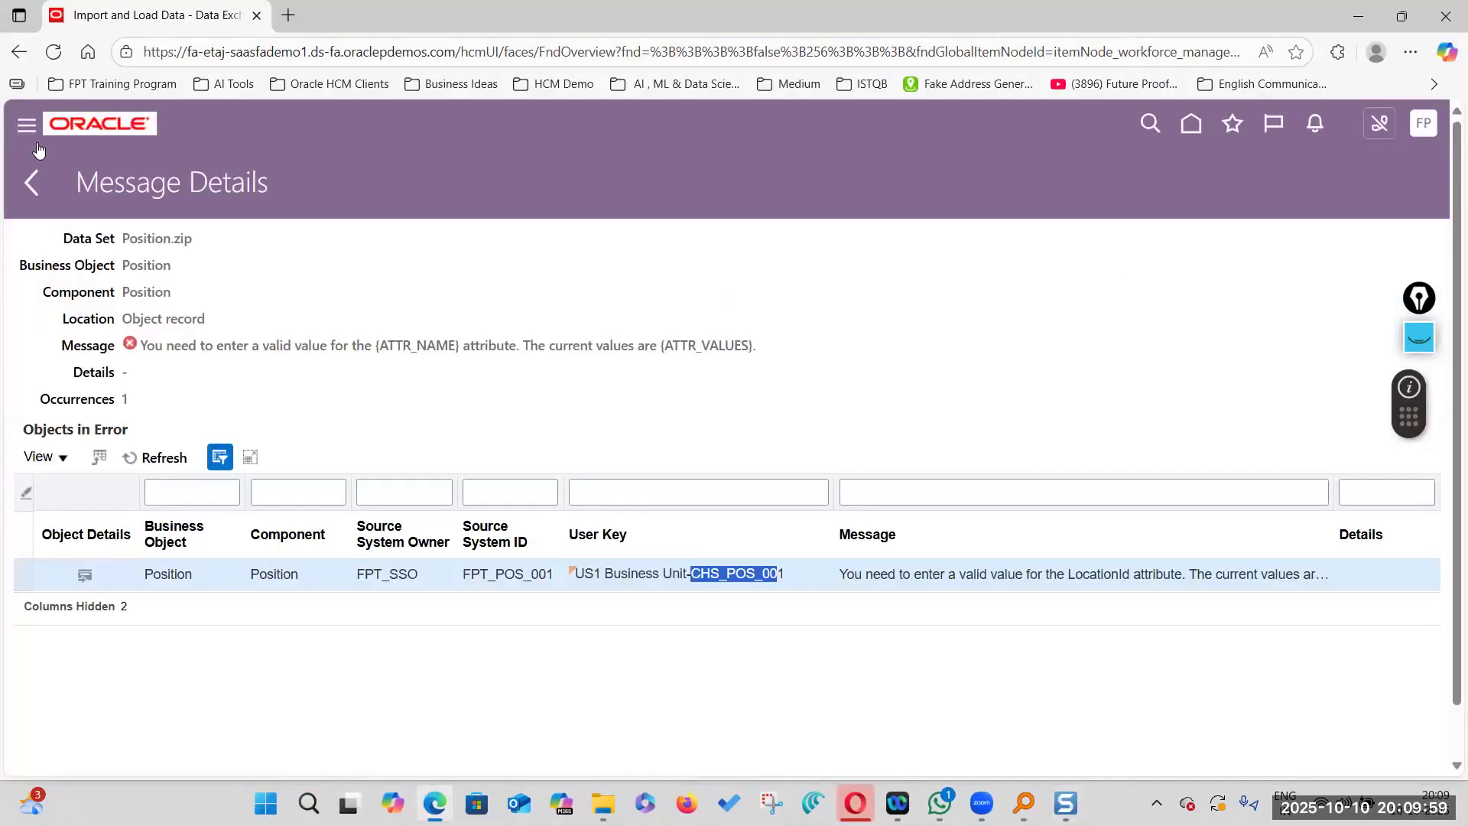
left_click(32, 182)
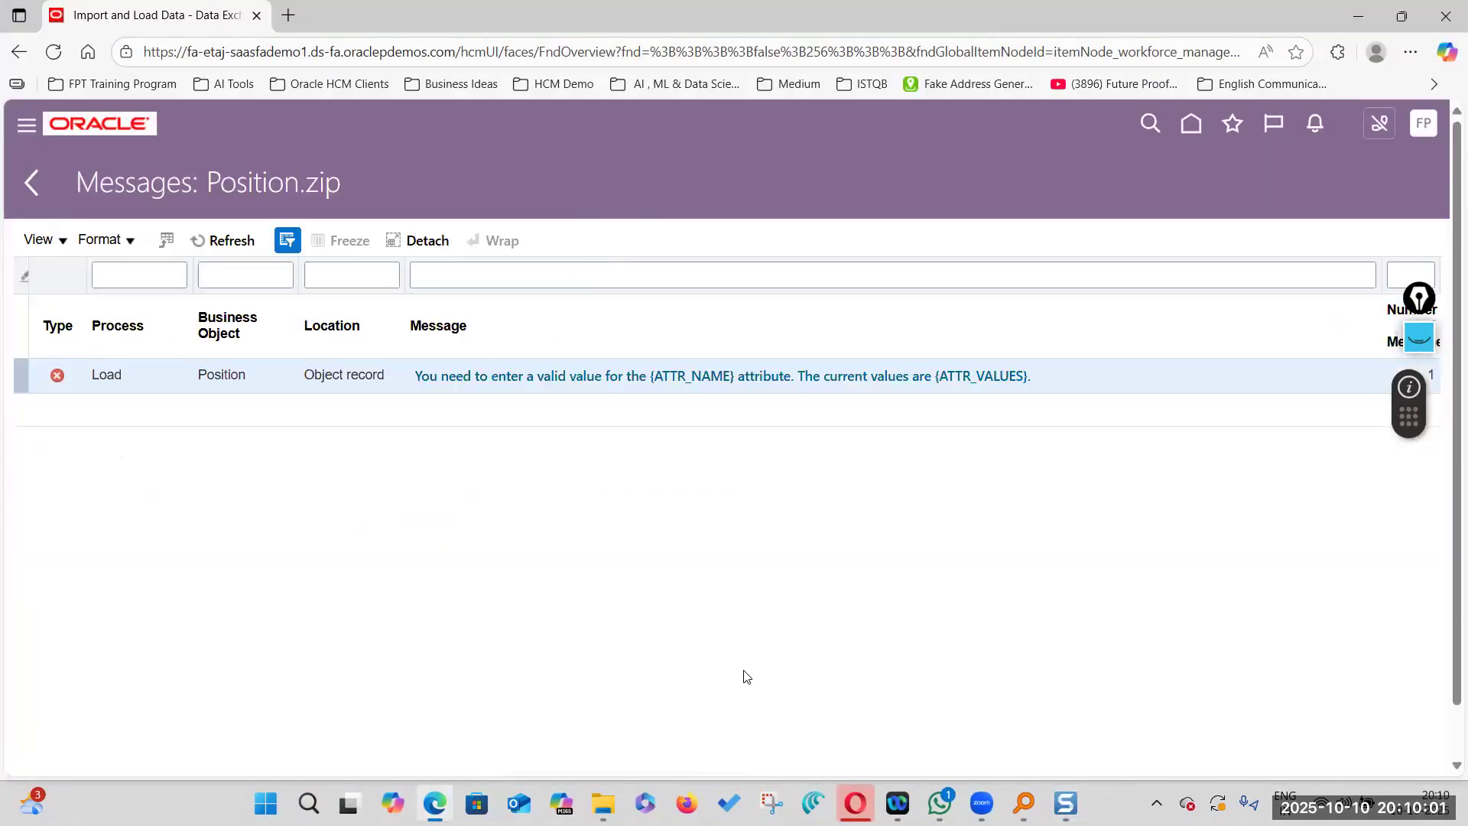
Delete the old Position zip from the HDL files folder
key("alt+Tab")
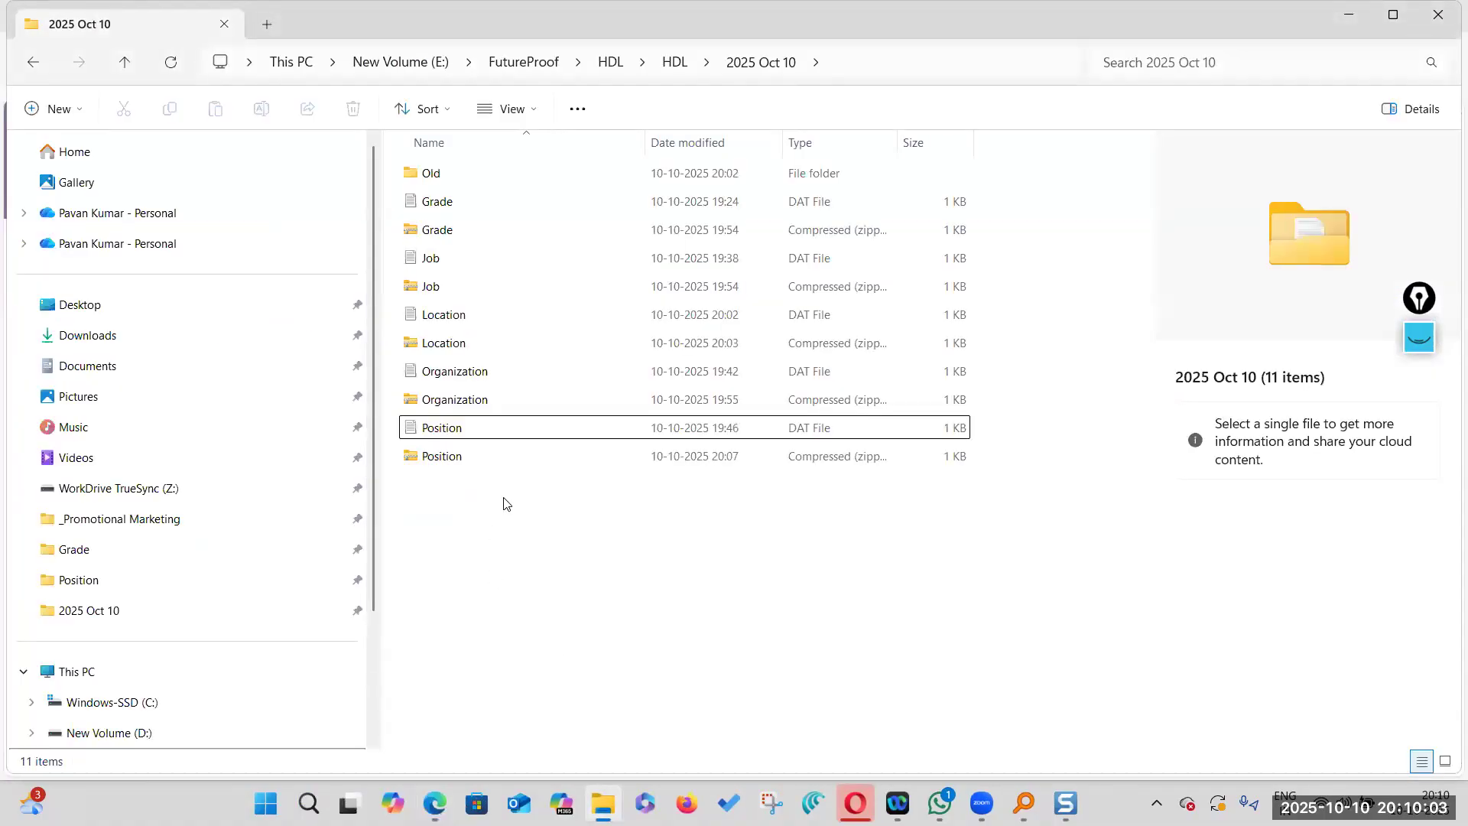
left_click(428, 457)
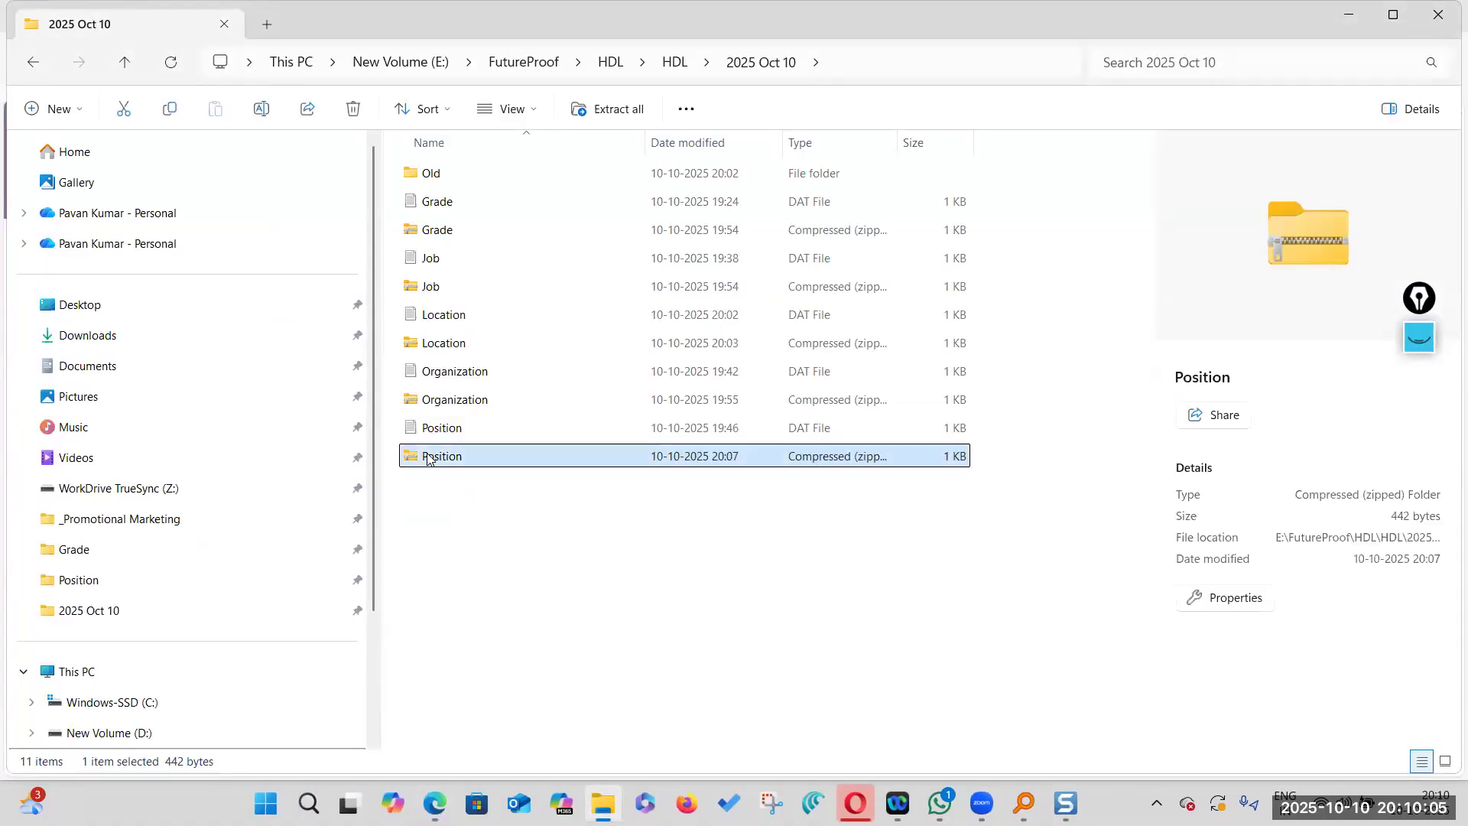
key("Delete")
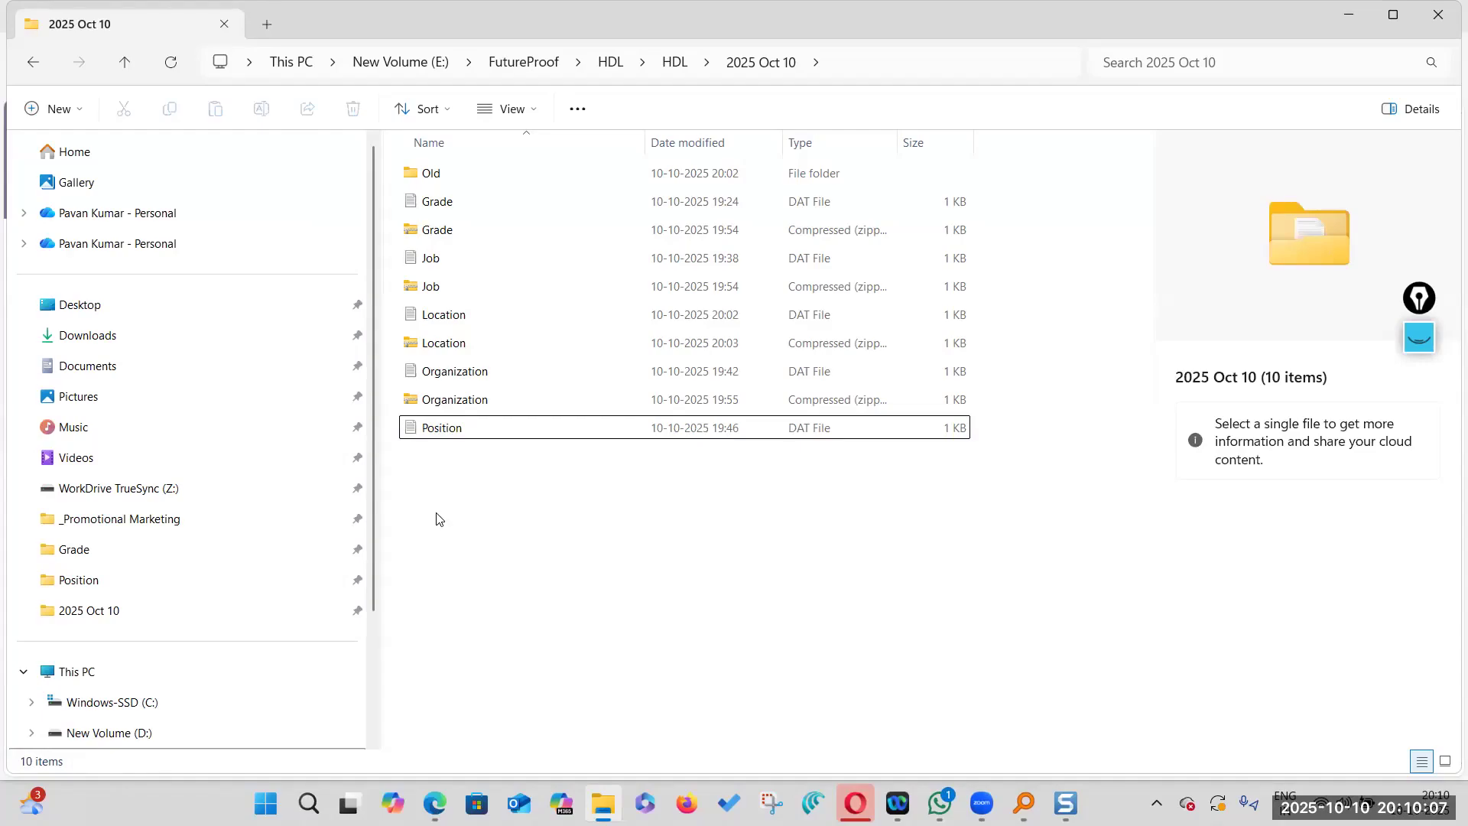
Open Location.dat in Notepad++ and copy its source system ID FPT_LOC_0001
right_click(495, 315)
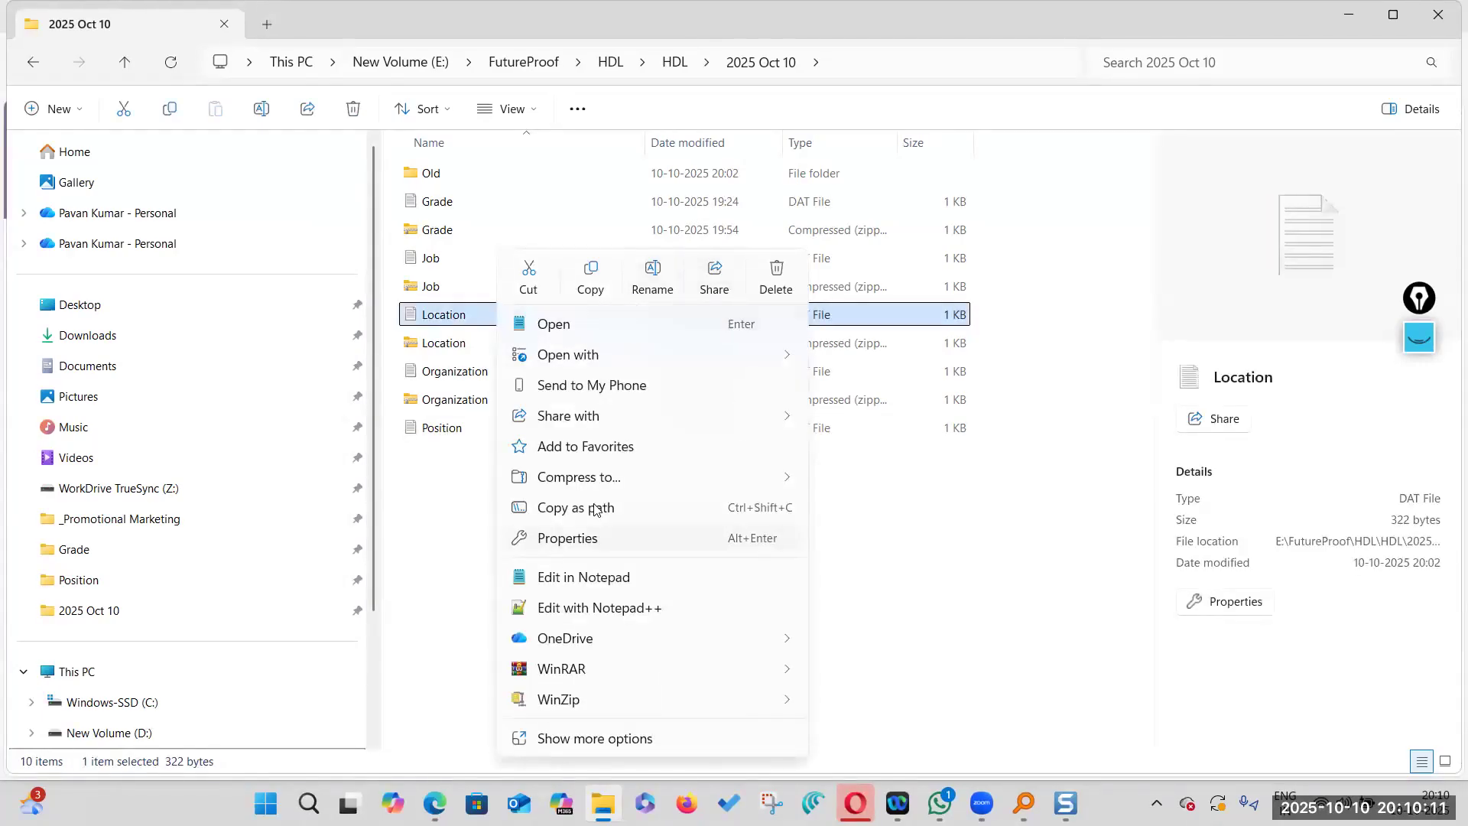
left_click(646, 609)
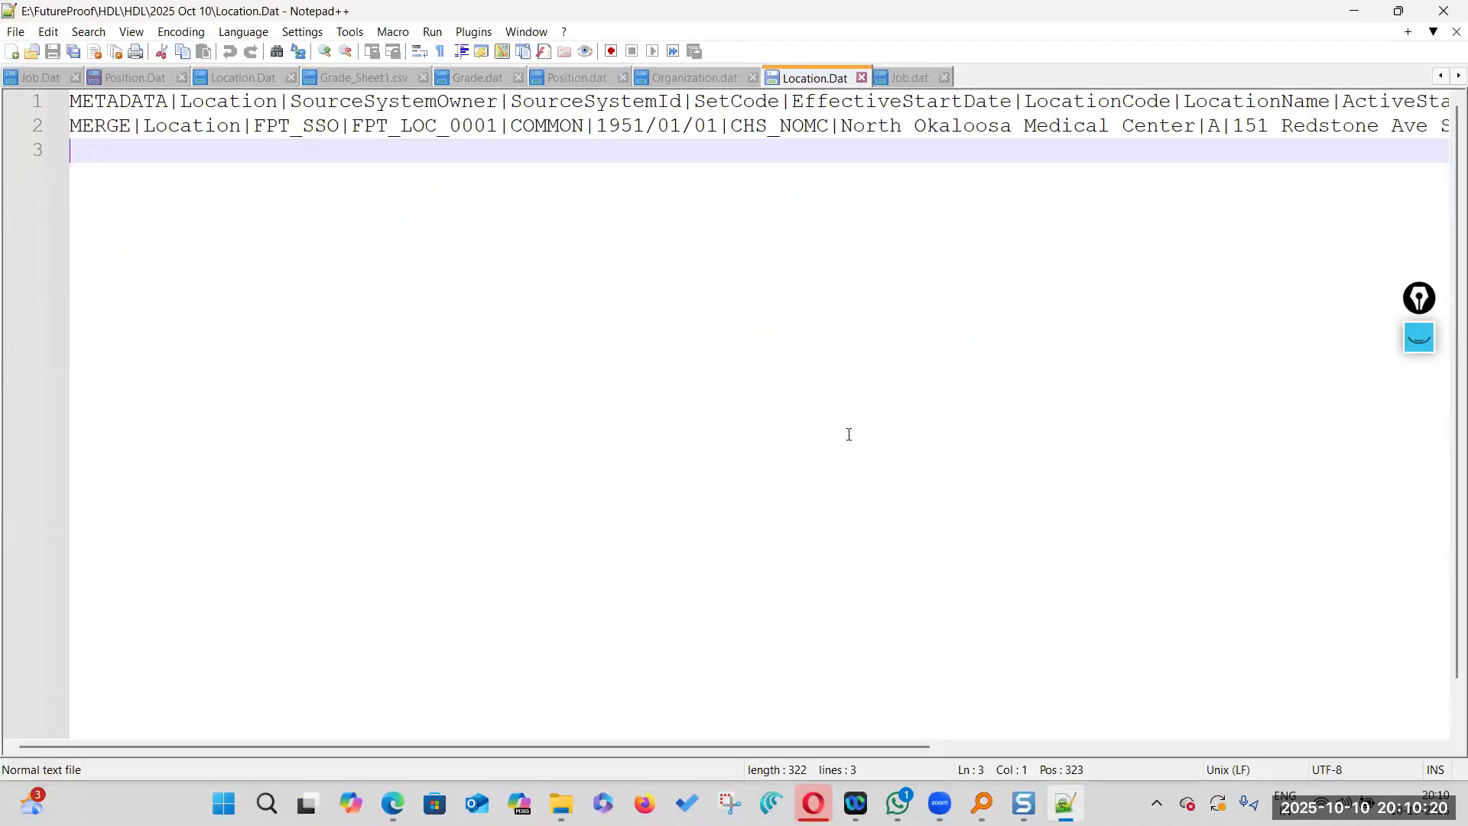
double_click(442, 141)
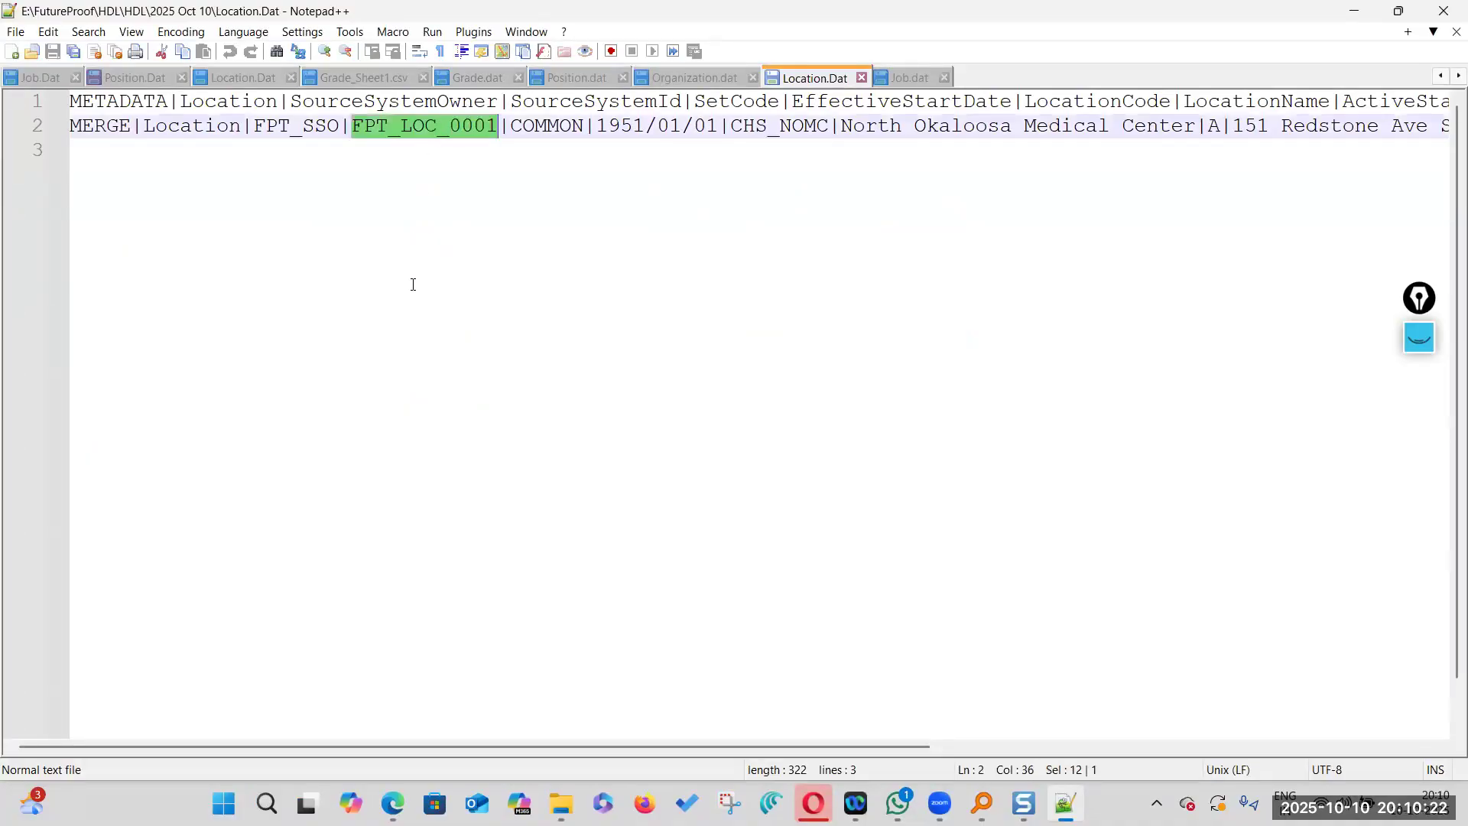
left_click(633, 100)
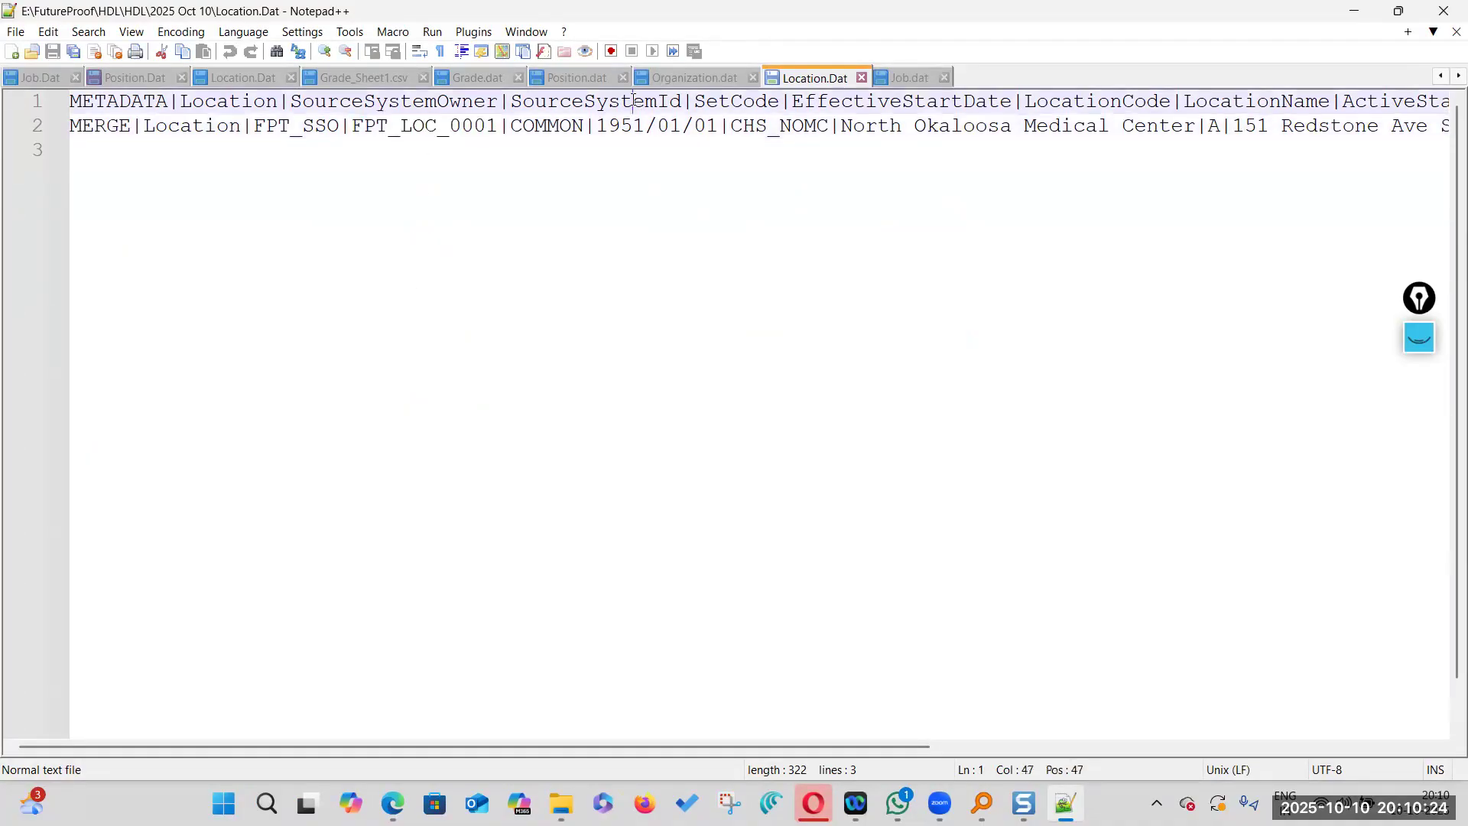
double_click(437, 128)
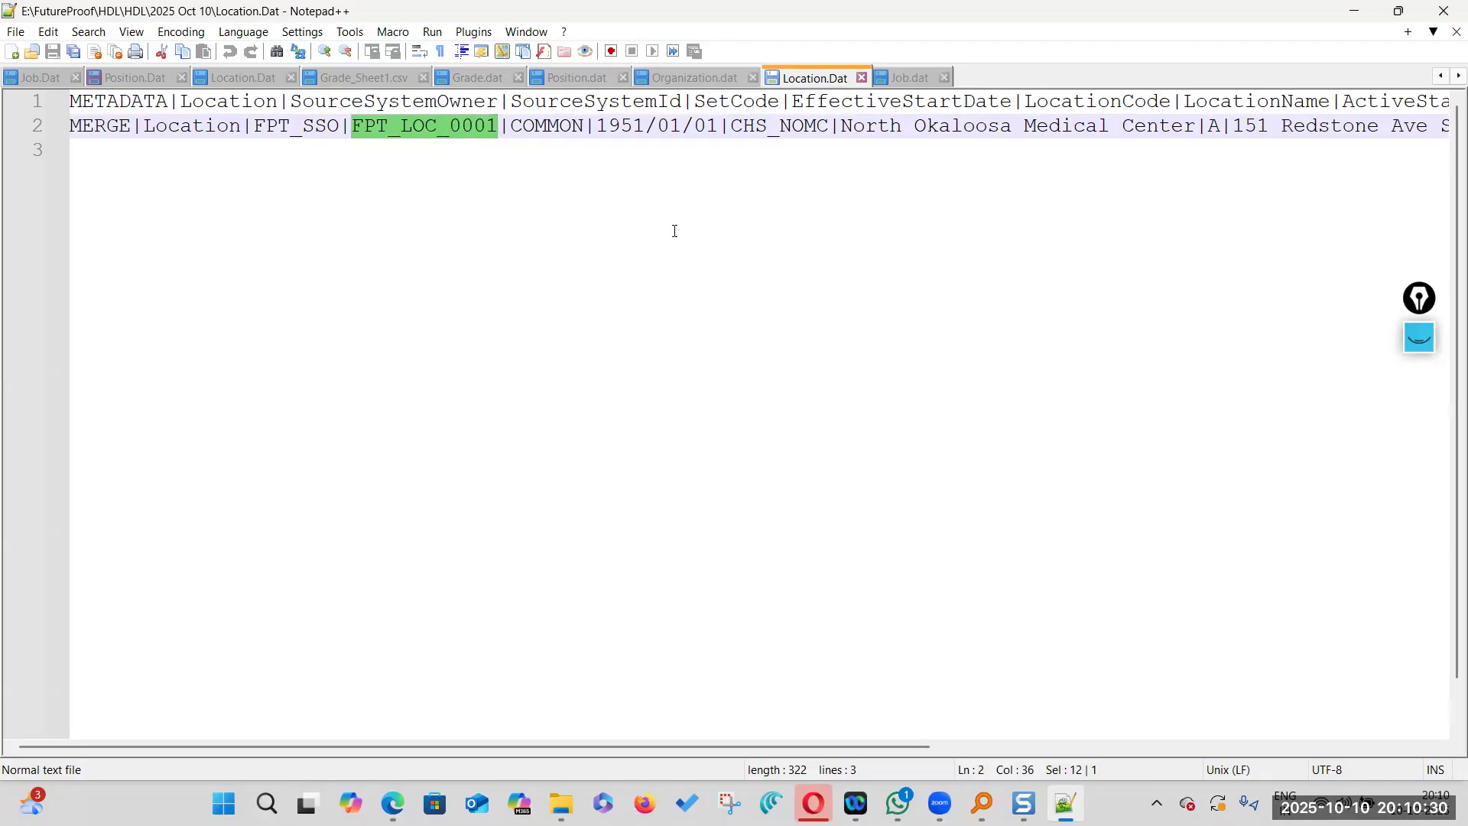
left_click(623, 100)
double_click(447, 128)
left_click(483, 125)
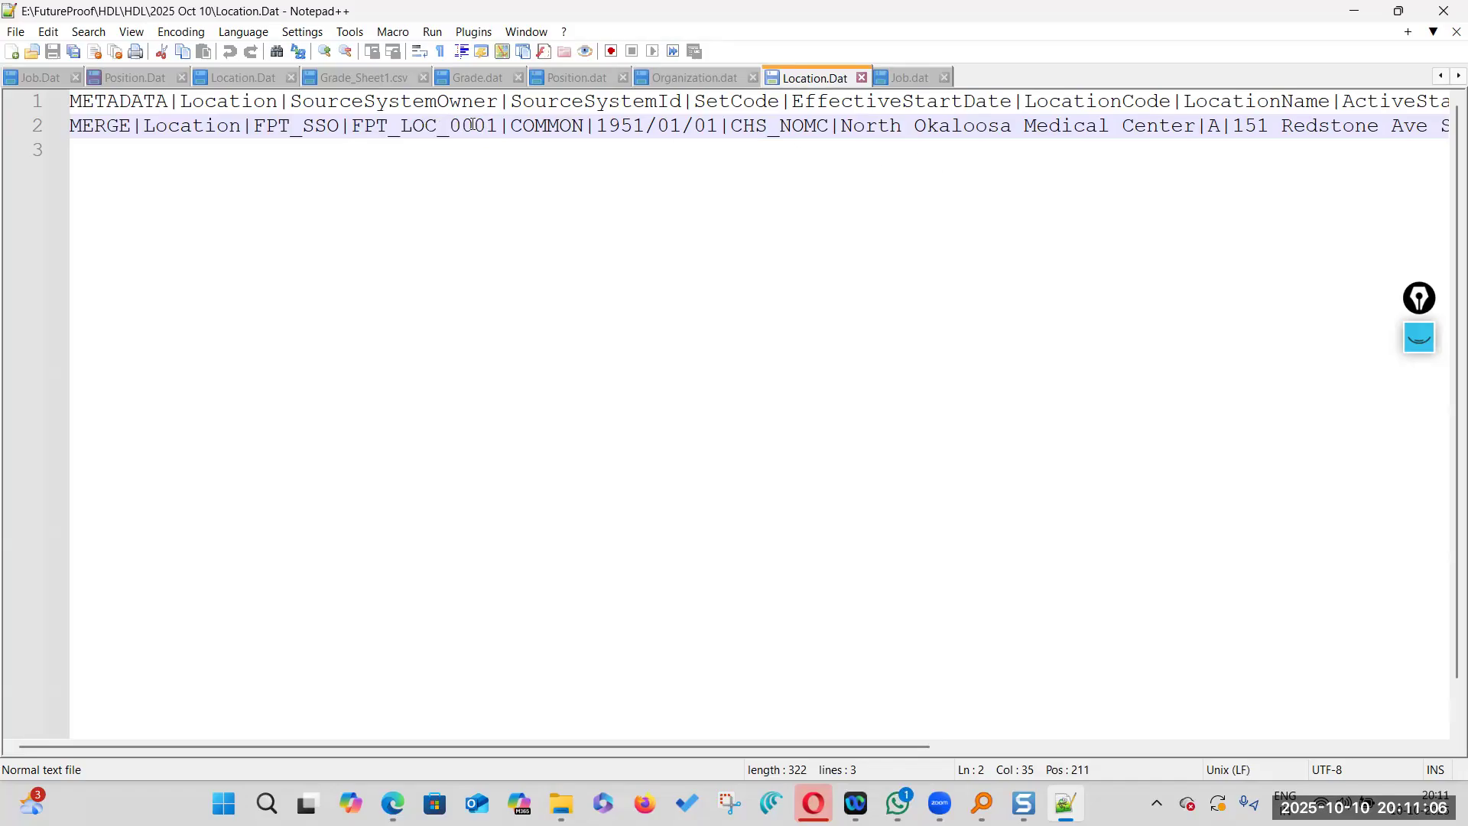
double_click(472, 125)
key("ctrl+c")
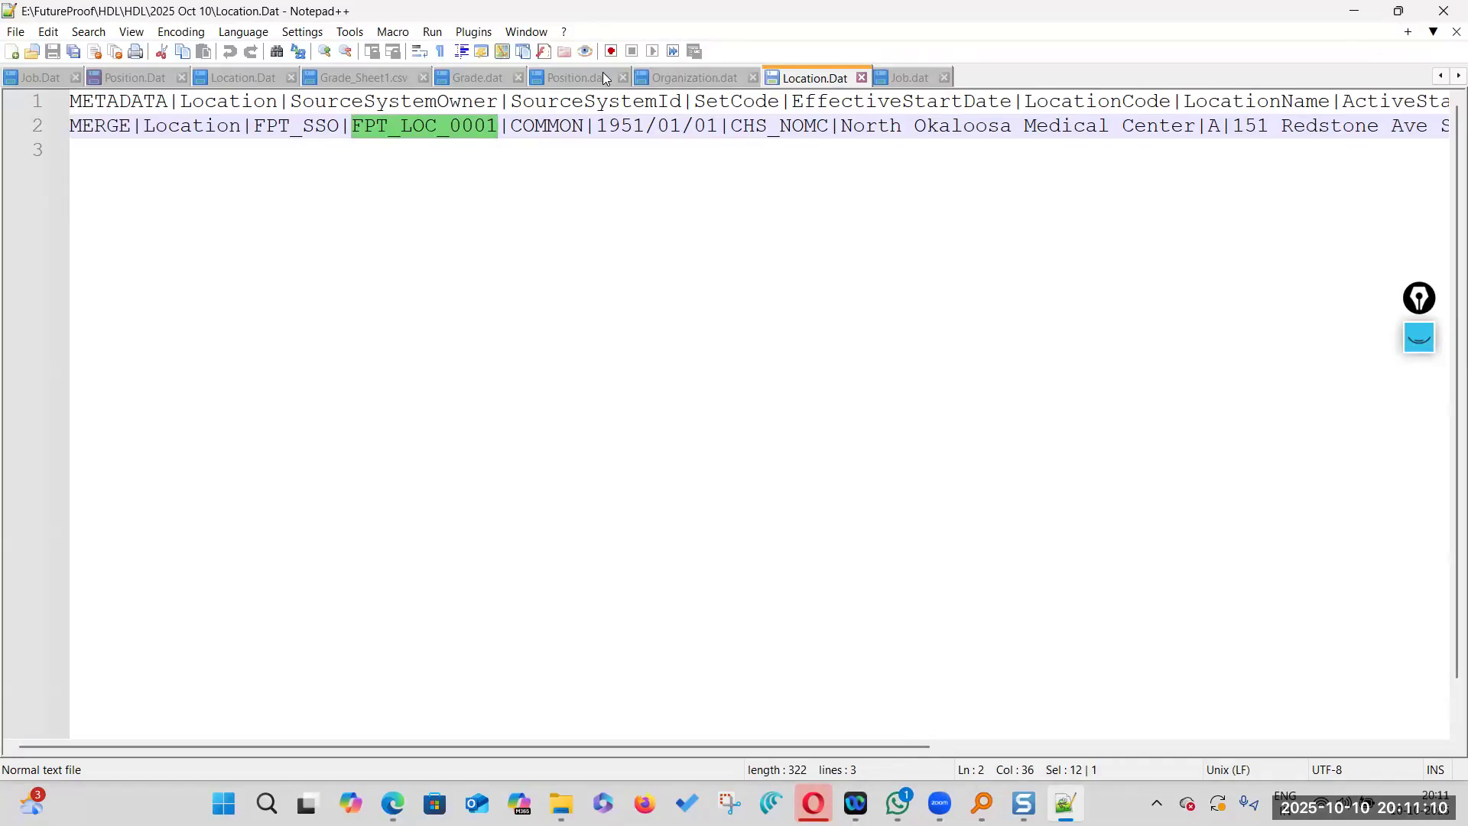
In Position.dat, insert a '|' separator before HiringStatus in the header line
left_click(571, 76)
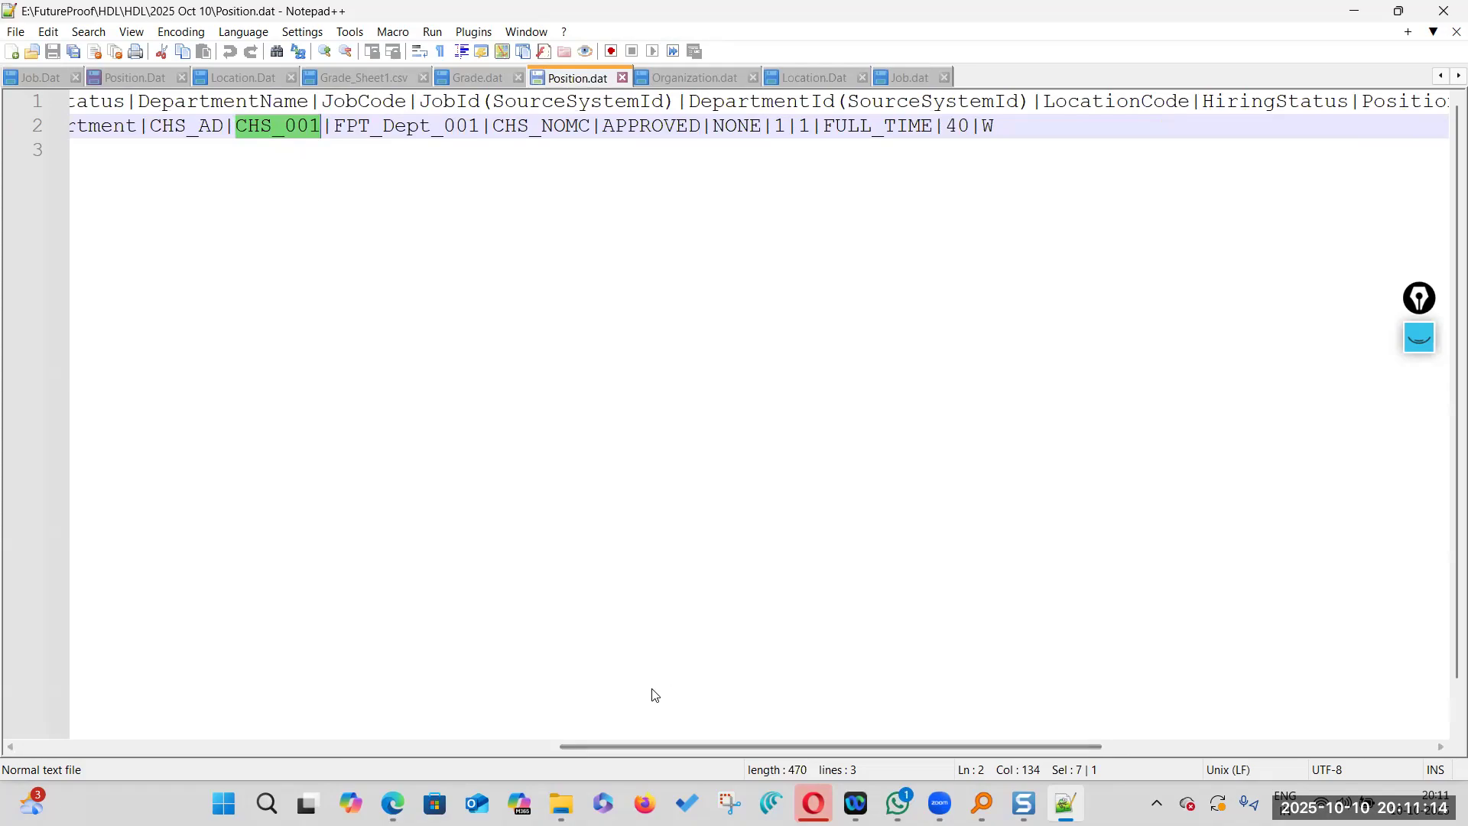
scroll(654, 695, "right", 3)
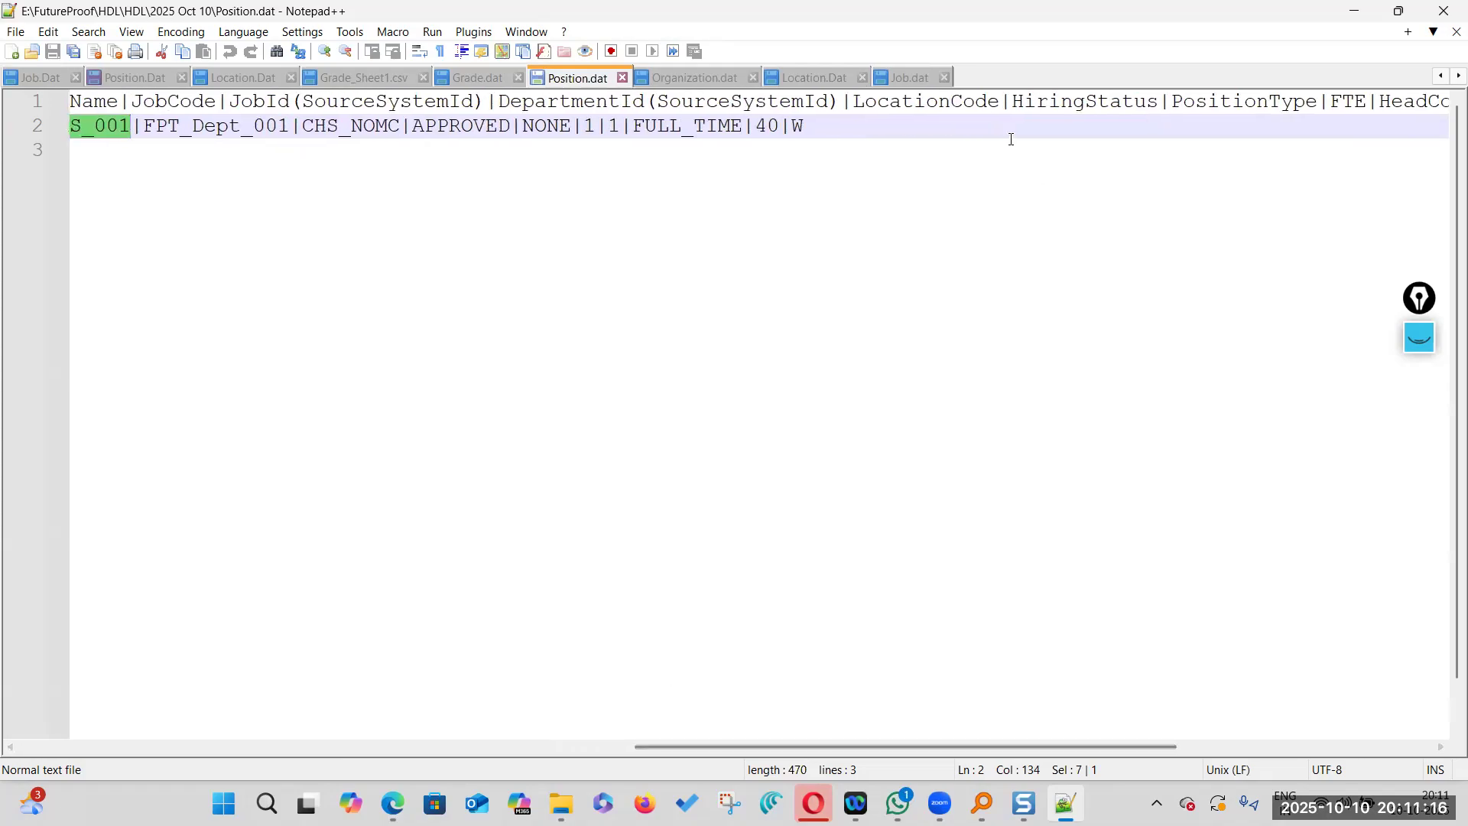
double_click(342, 128)
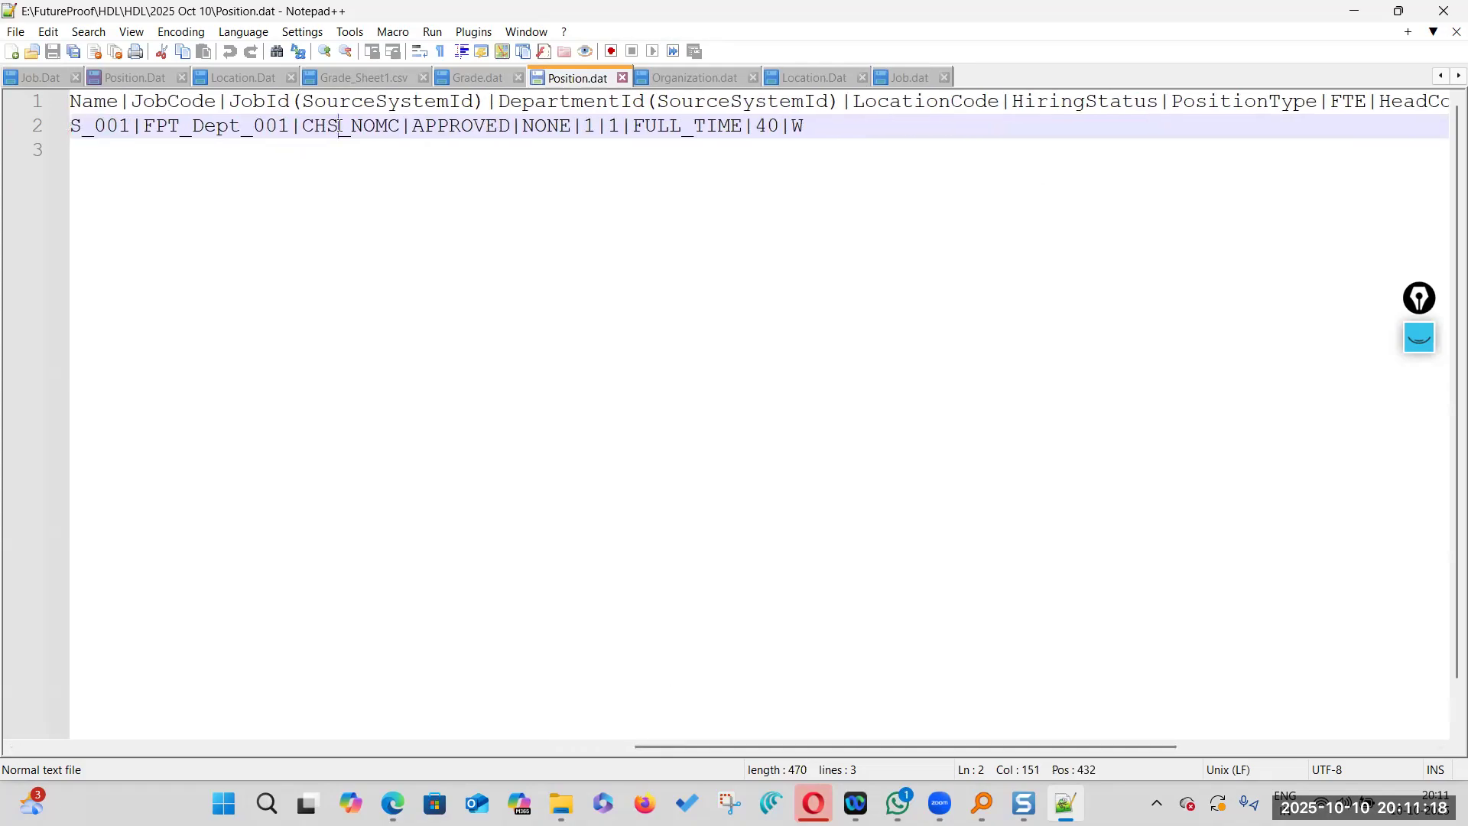
left_click(1024, 97)
type("|")
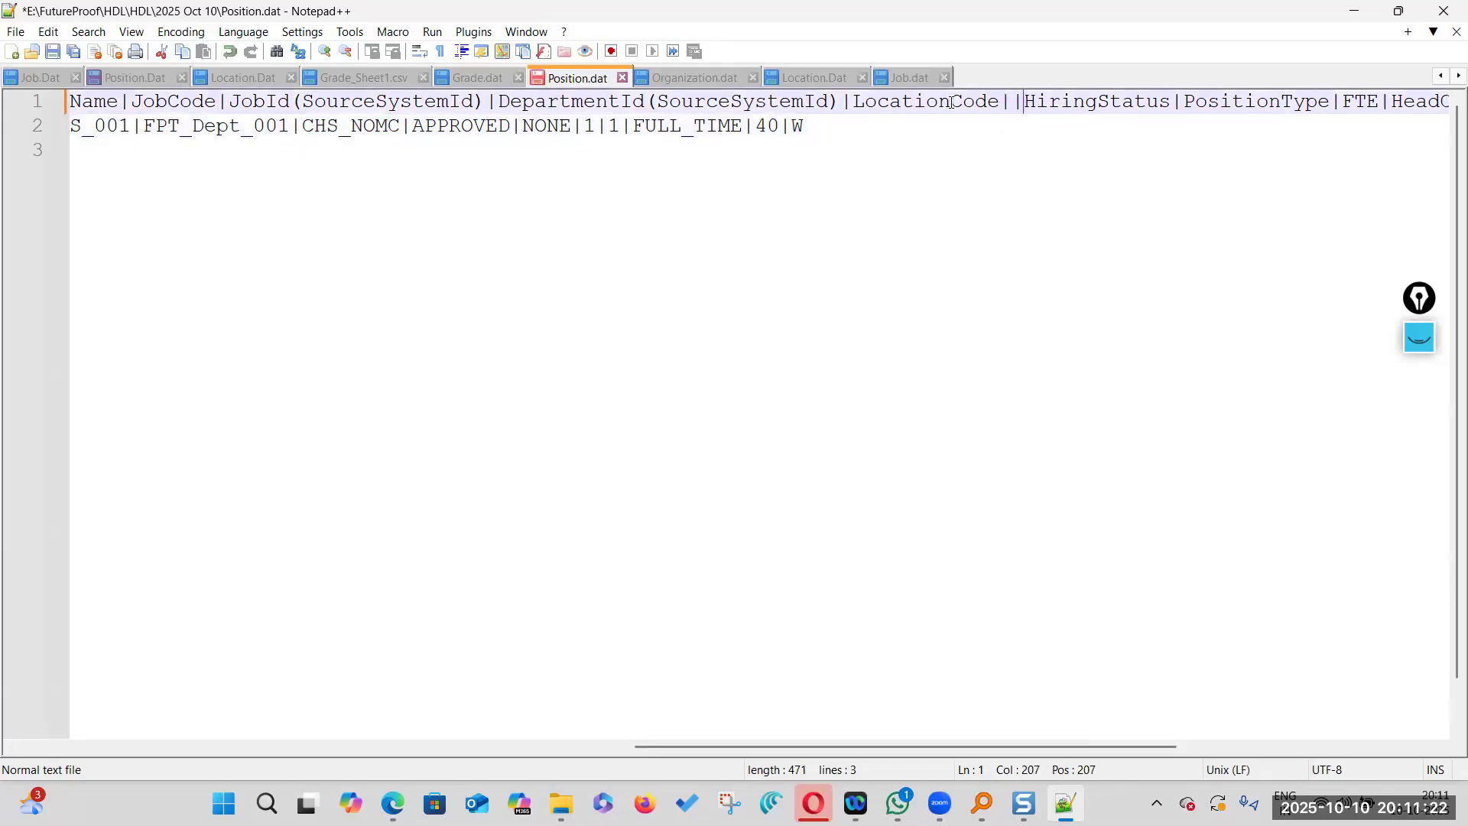
Check the JobId, DepartmentId, new LocationId and LocationCode header fields
left_click_drag(947, 100, 851, 100)
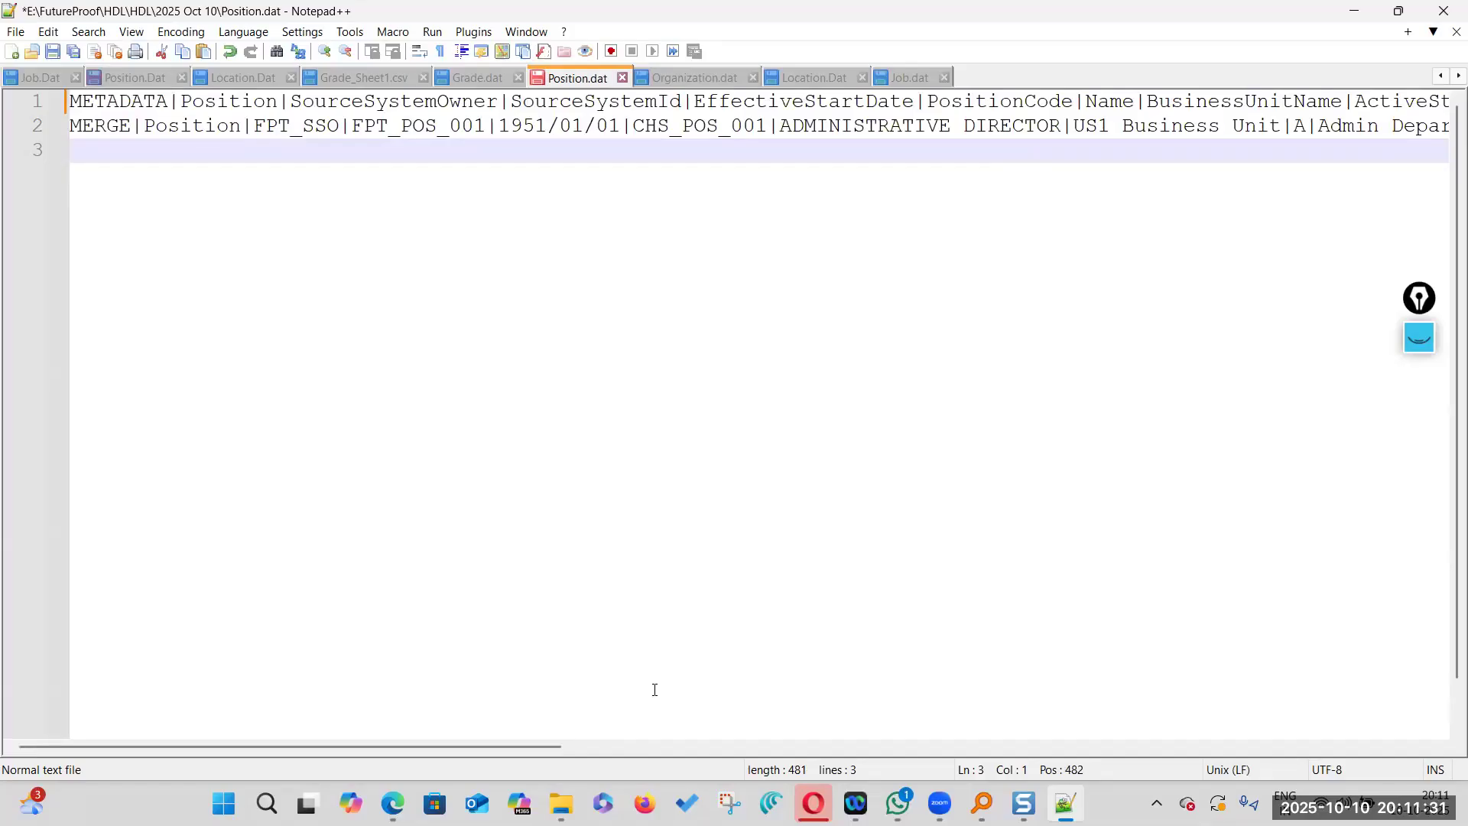
scroll(655, 690, "right", 10)
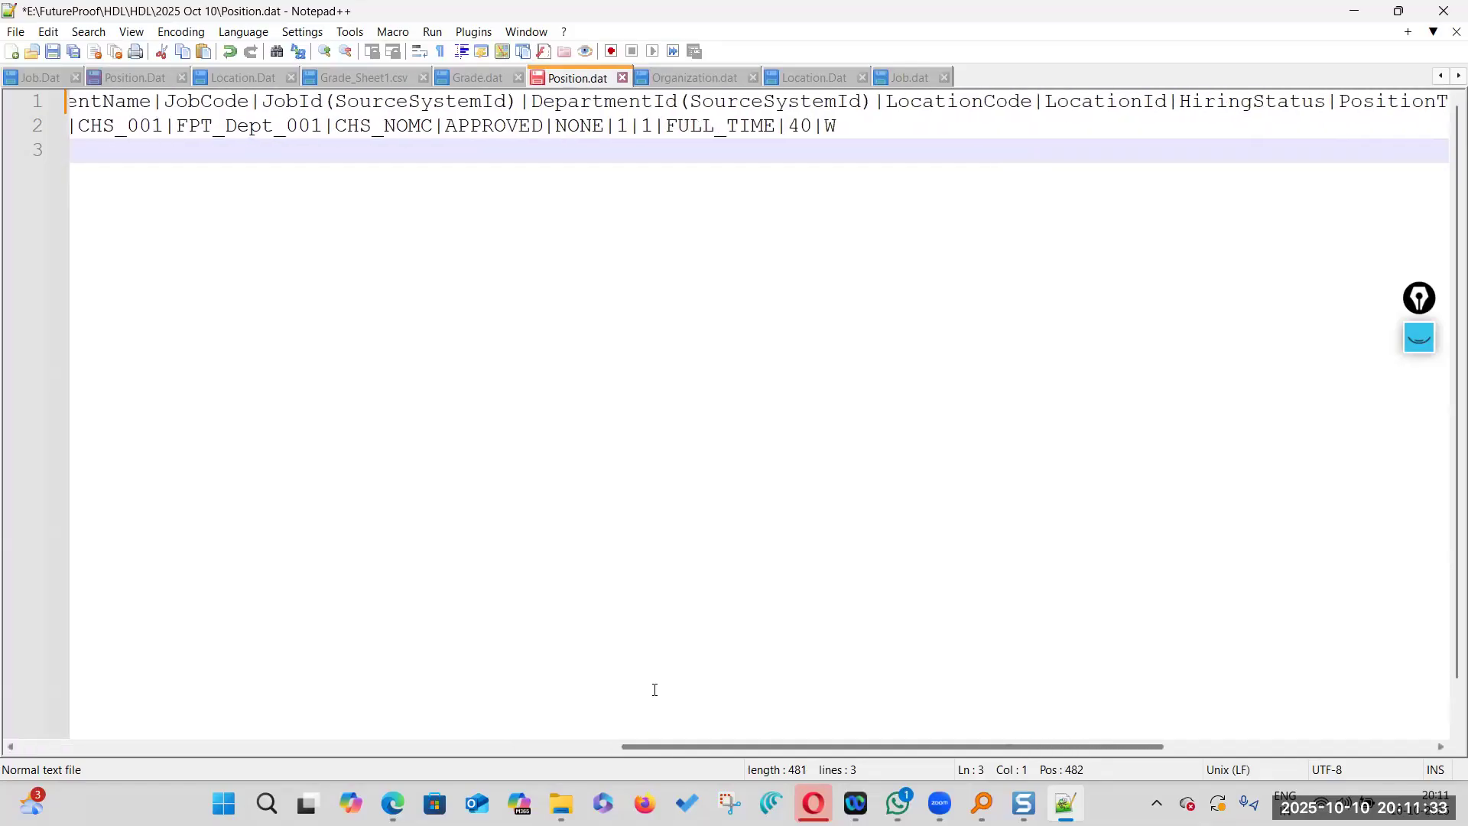
double_click(287, 107)
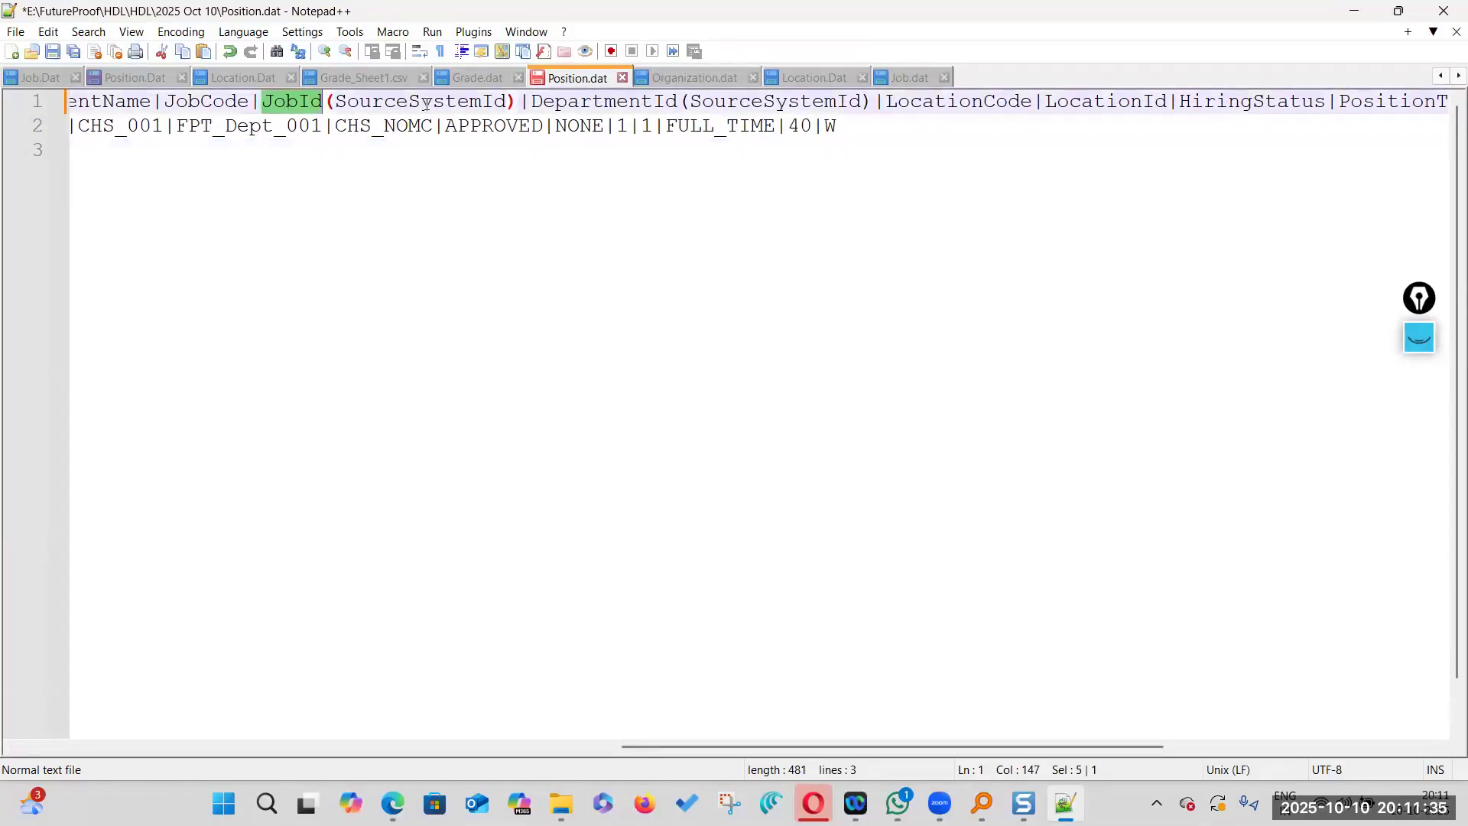
double_click(569, 104)
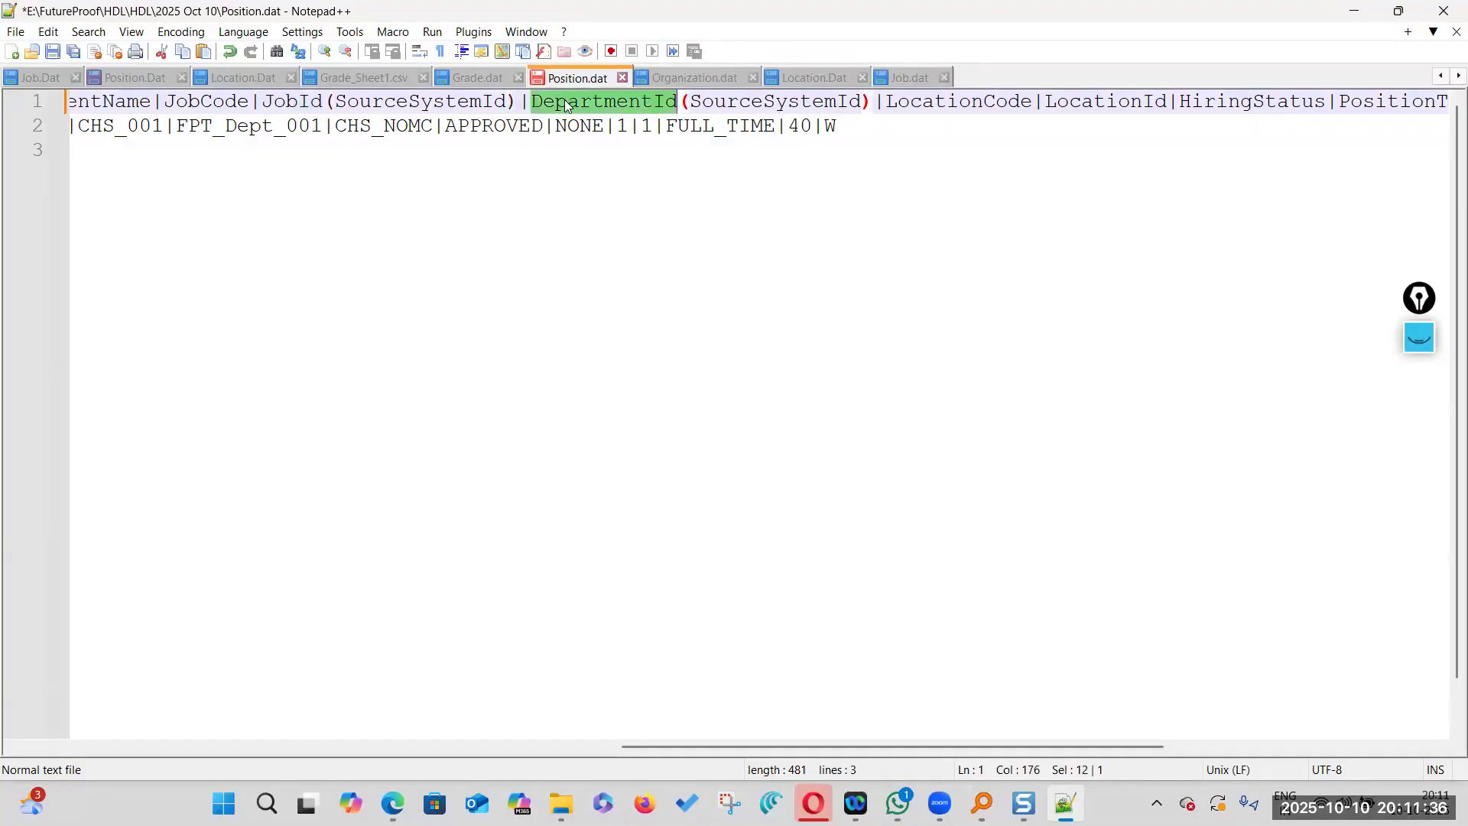
double_click(1074, 101)
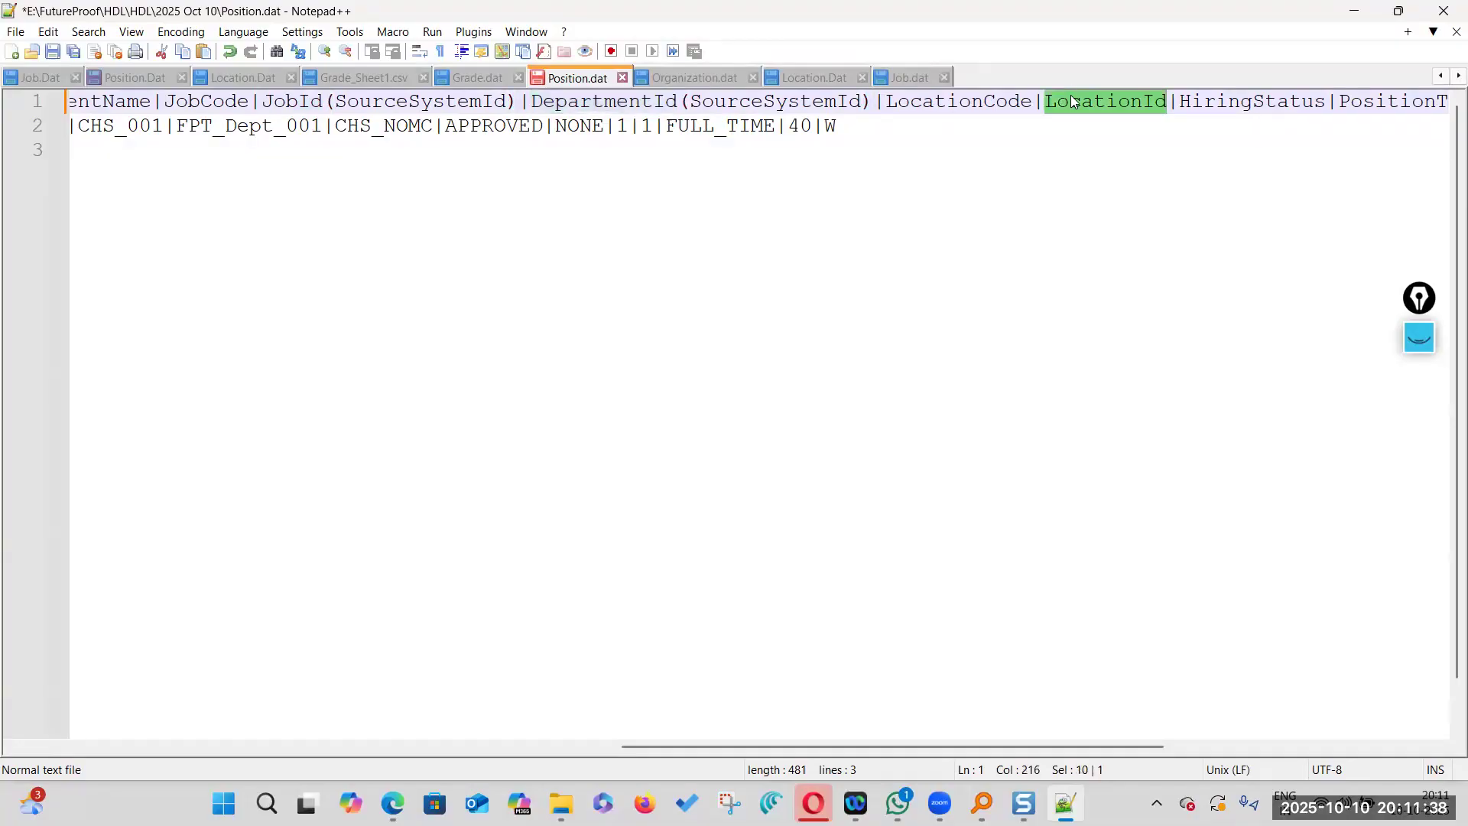
left_click(189, 100)
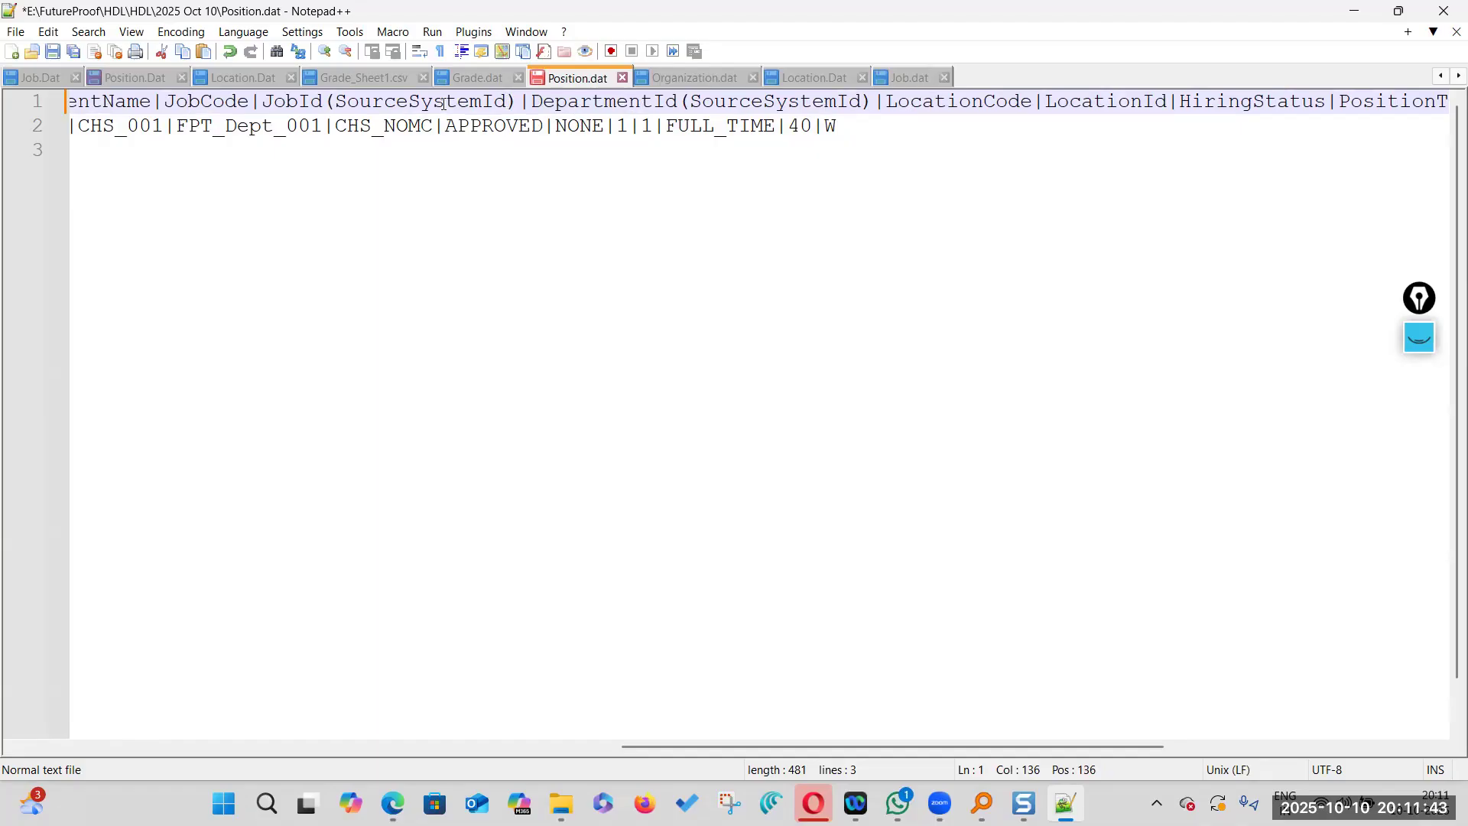
double_click(955, 100)
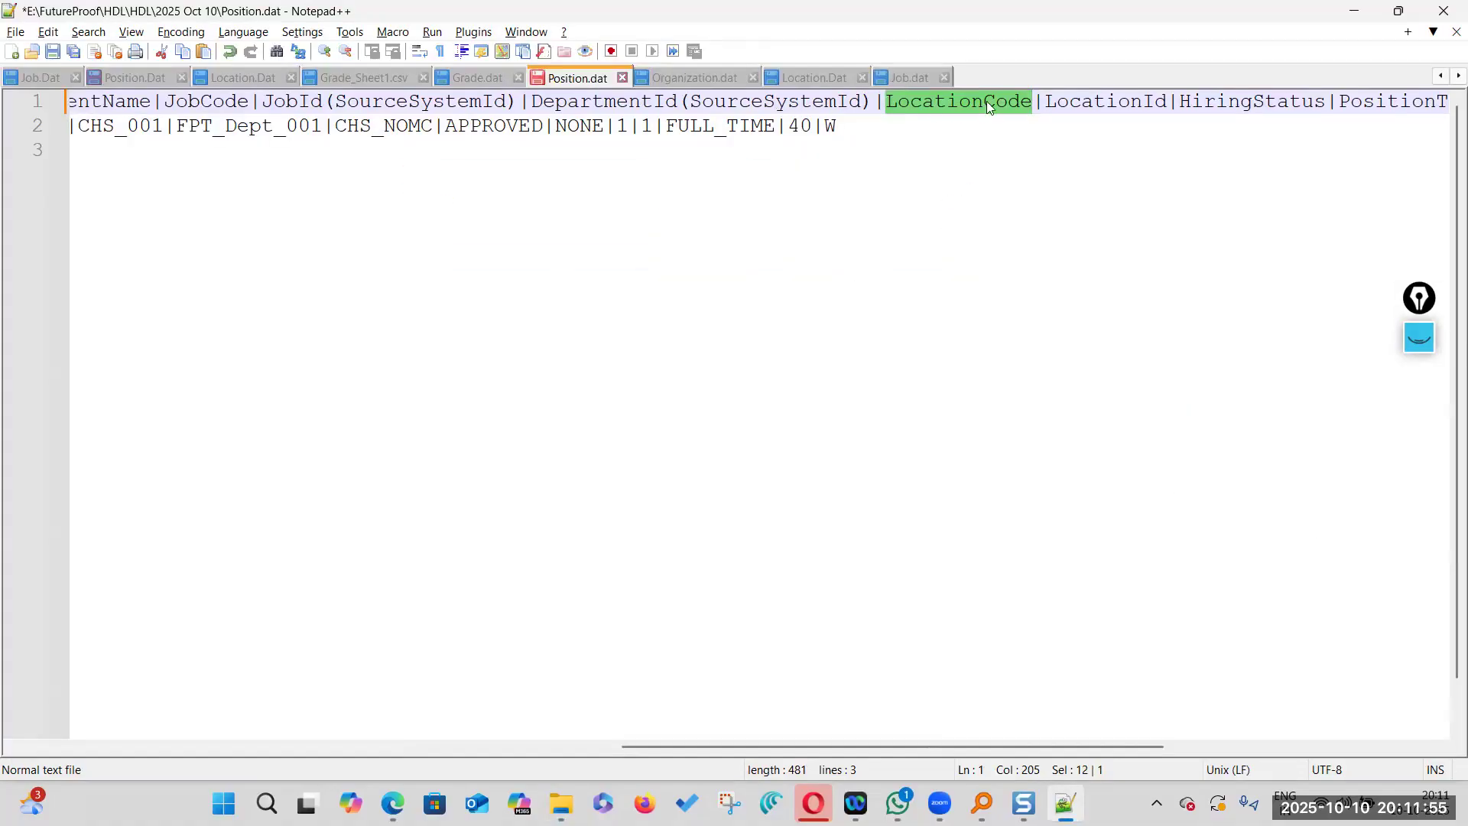
Paste FPT_LOC_0001 after CHS_NOMC in the Position record and save Position.dat
left_click(440, 126)
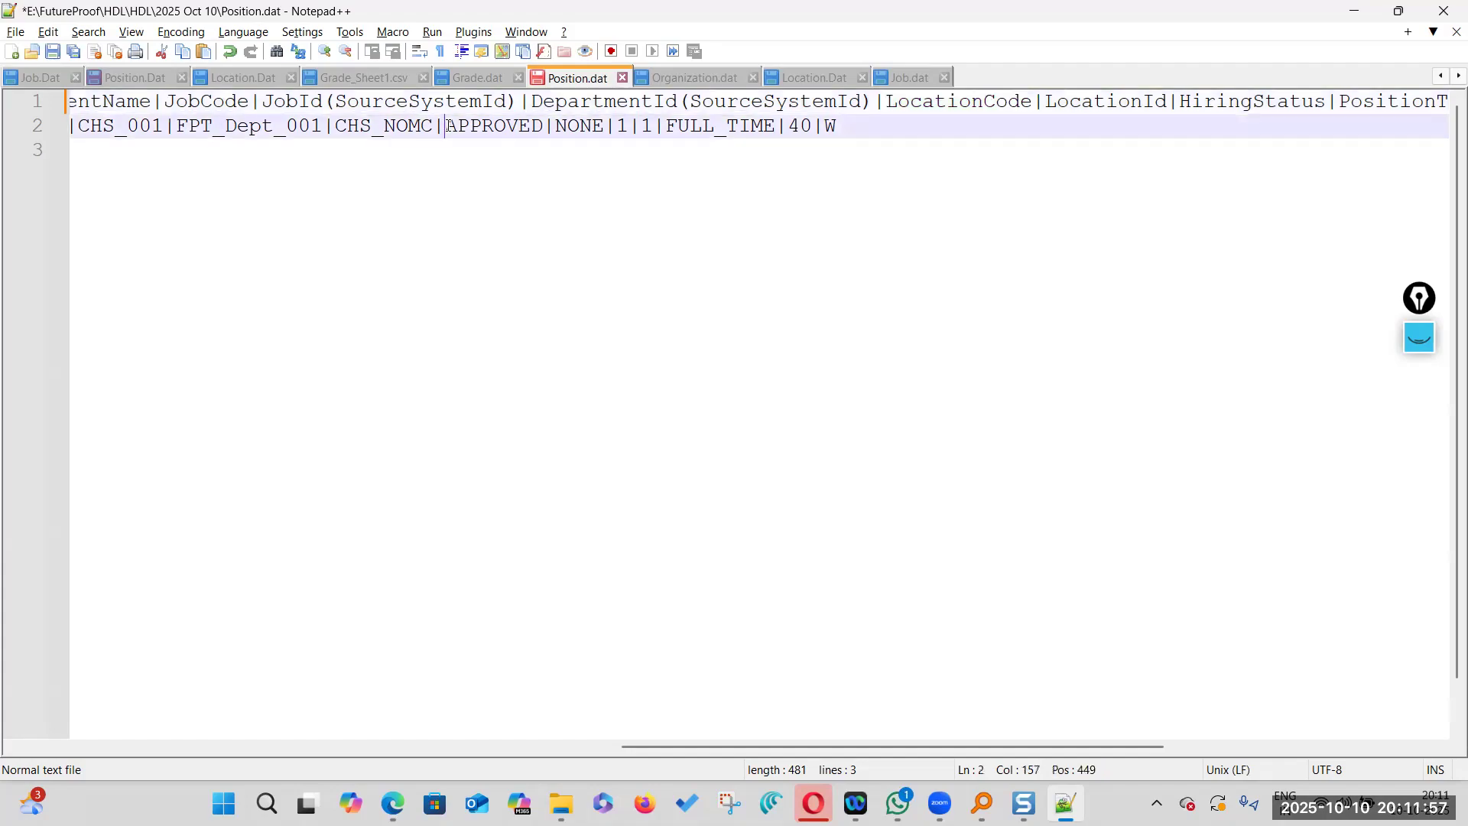
key("ctrl+v")
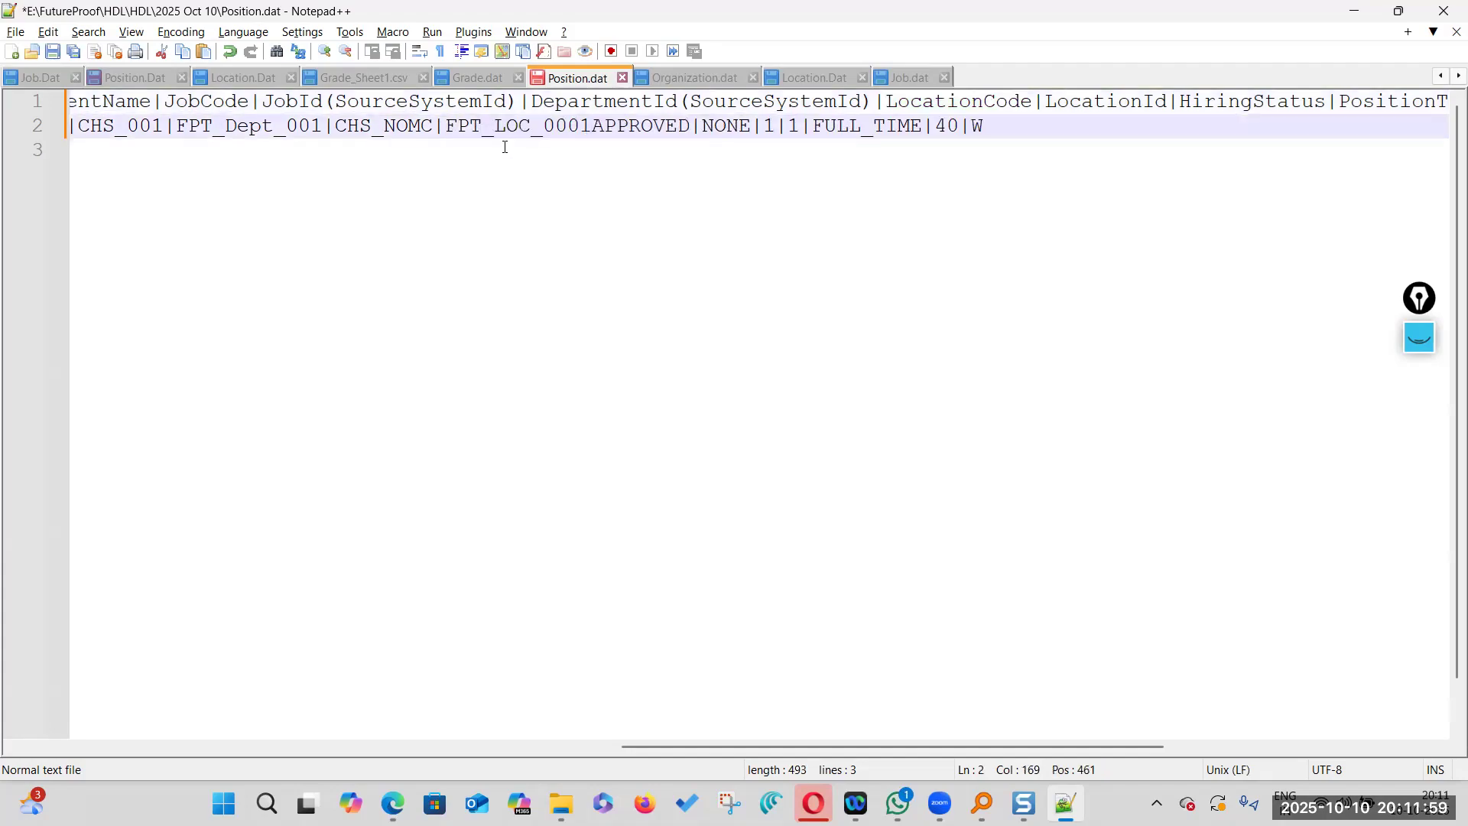
type("|")
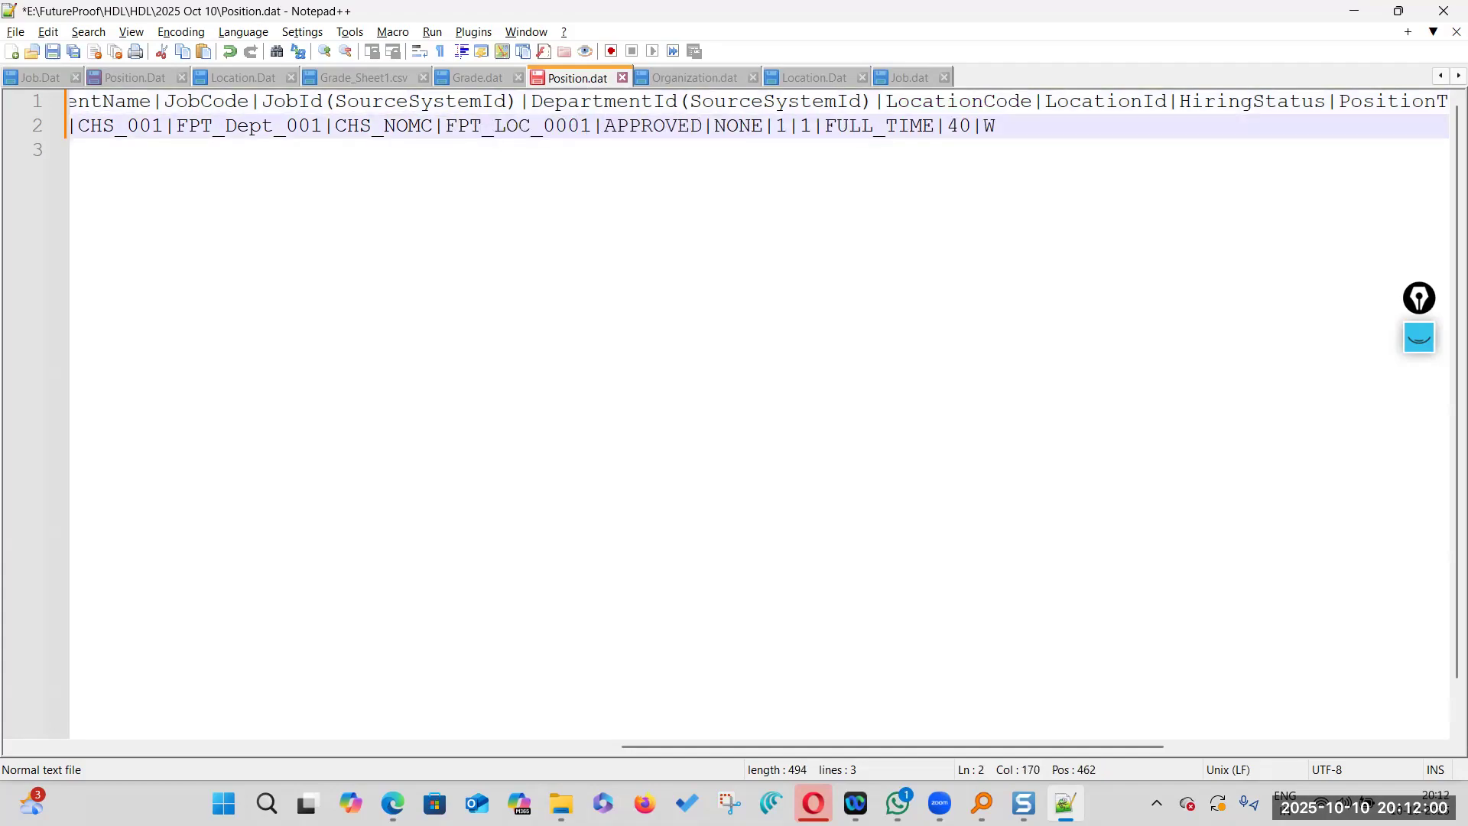
left_click(53, 52)
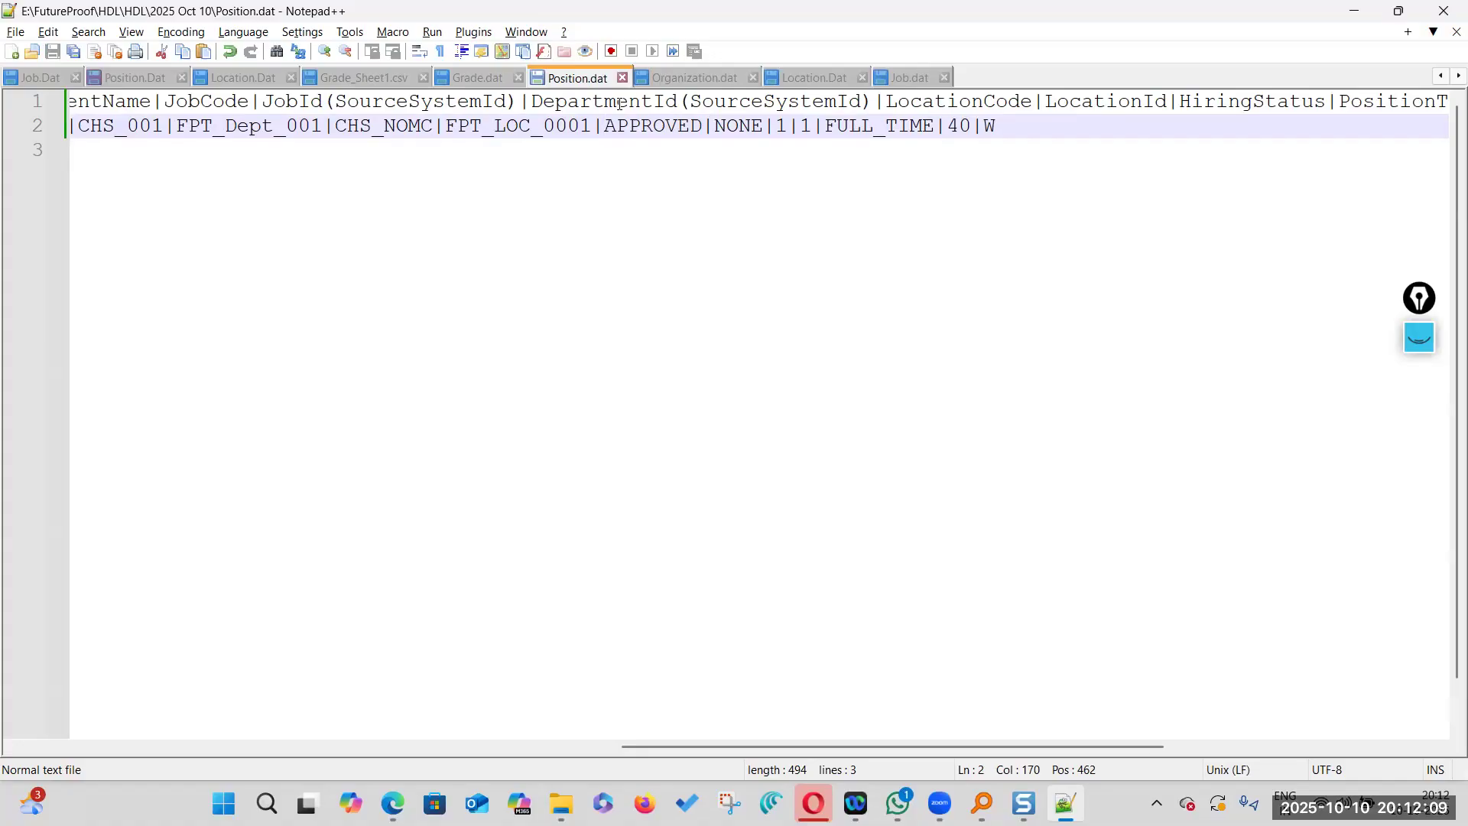
Append the (SourceSystemId) suffix from JobId to the LocationId header and save
double_click(214, 101)
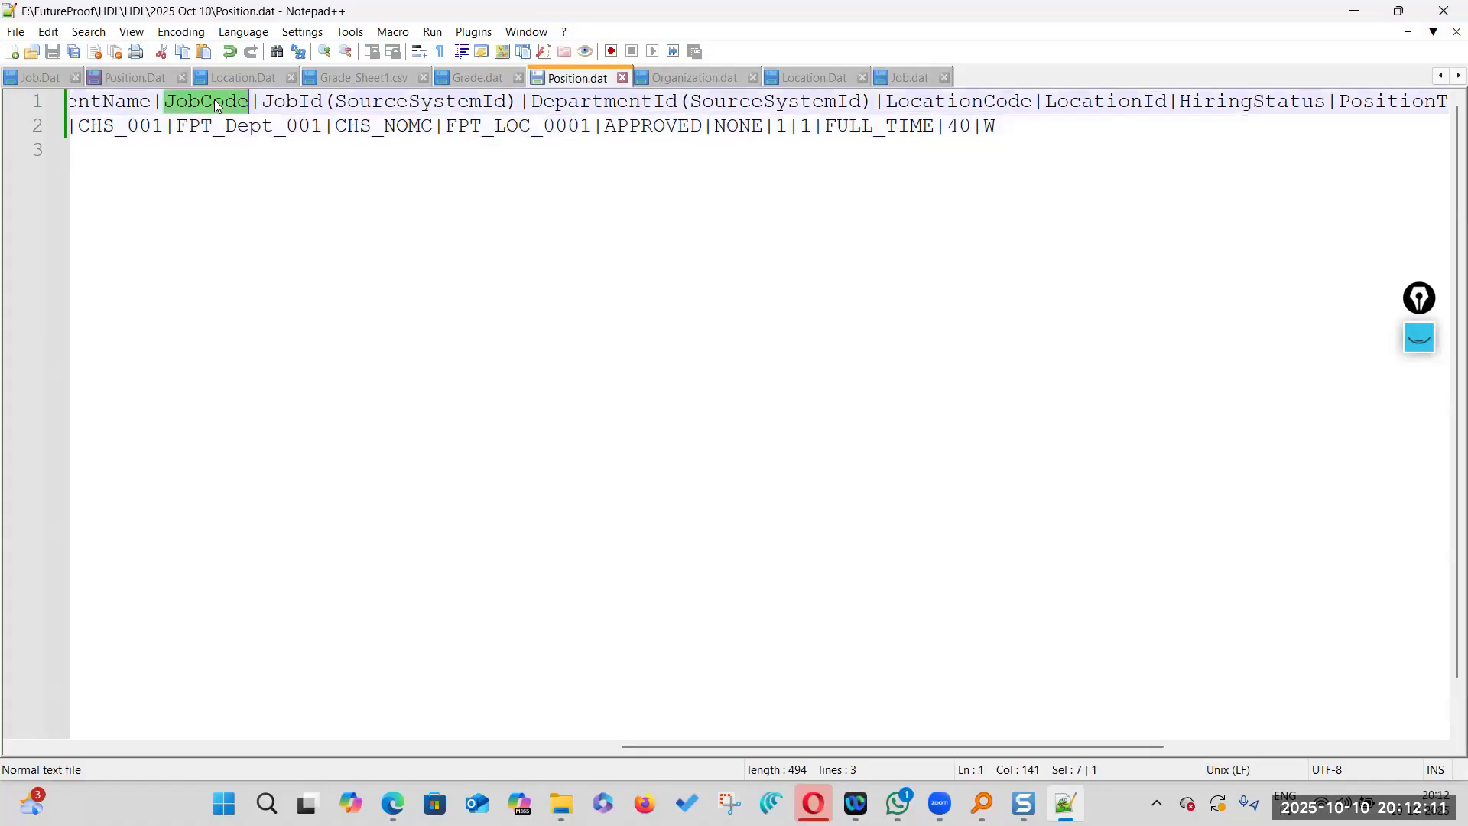
double_click(235, 129)
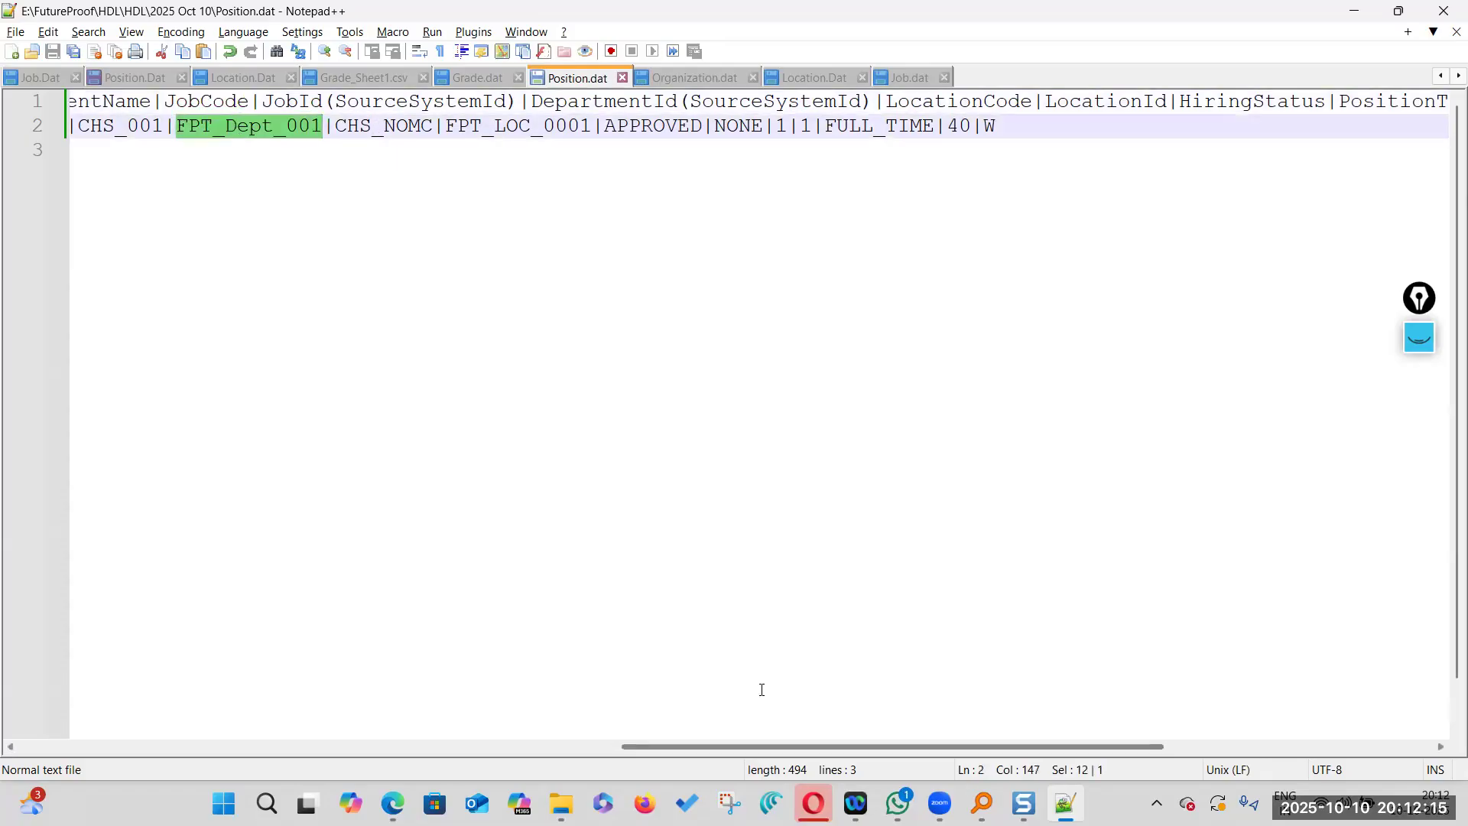
double_click(965, 101)
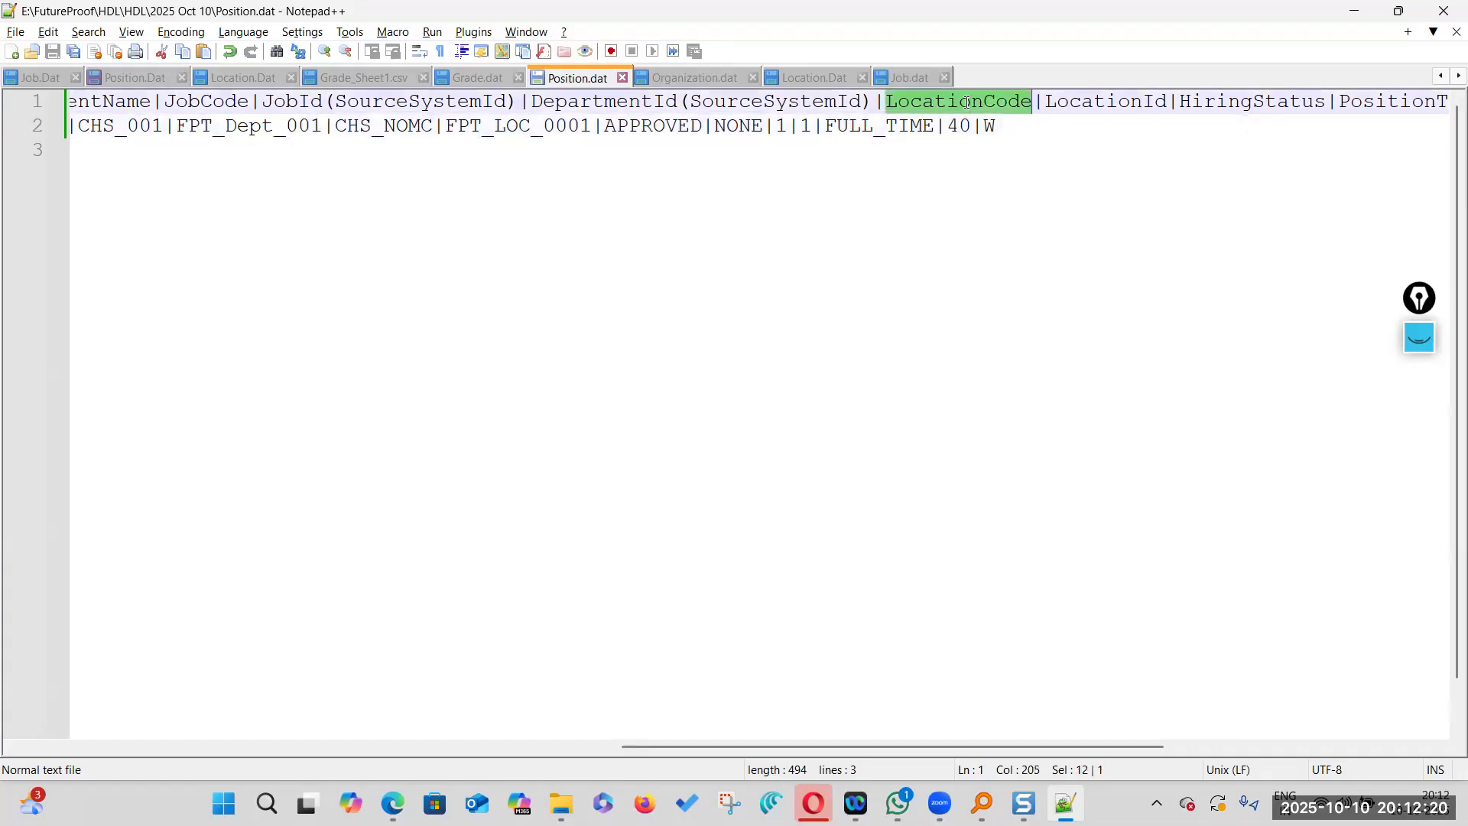
left_click(1082, 101)
double_click(538, 128)
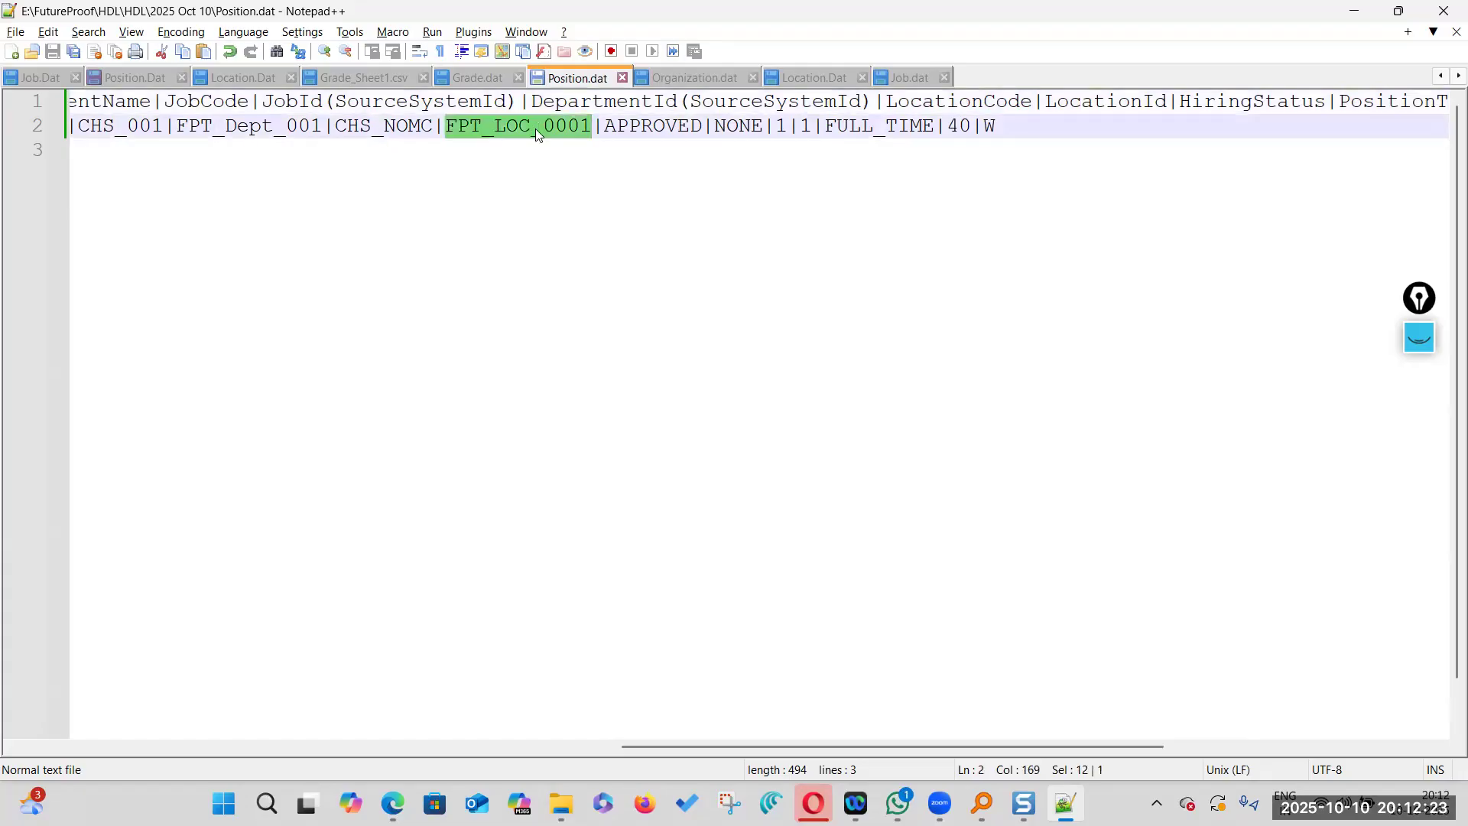
left_click(535, 128)
double_click(382, 127)
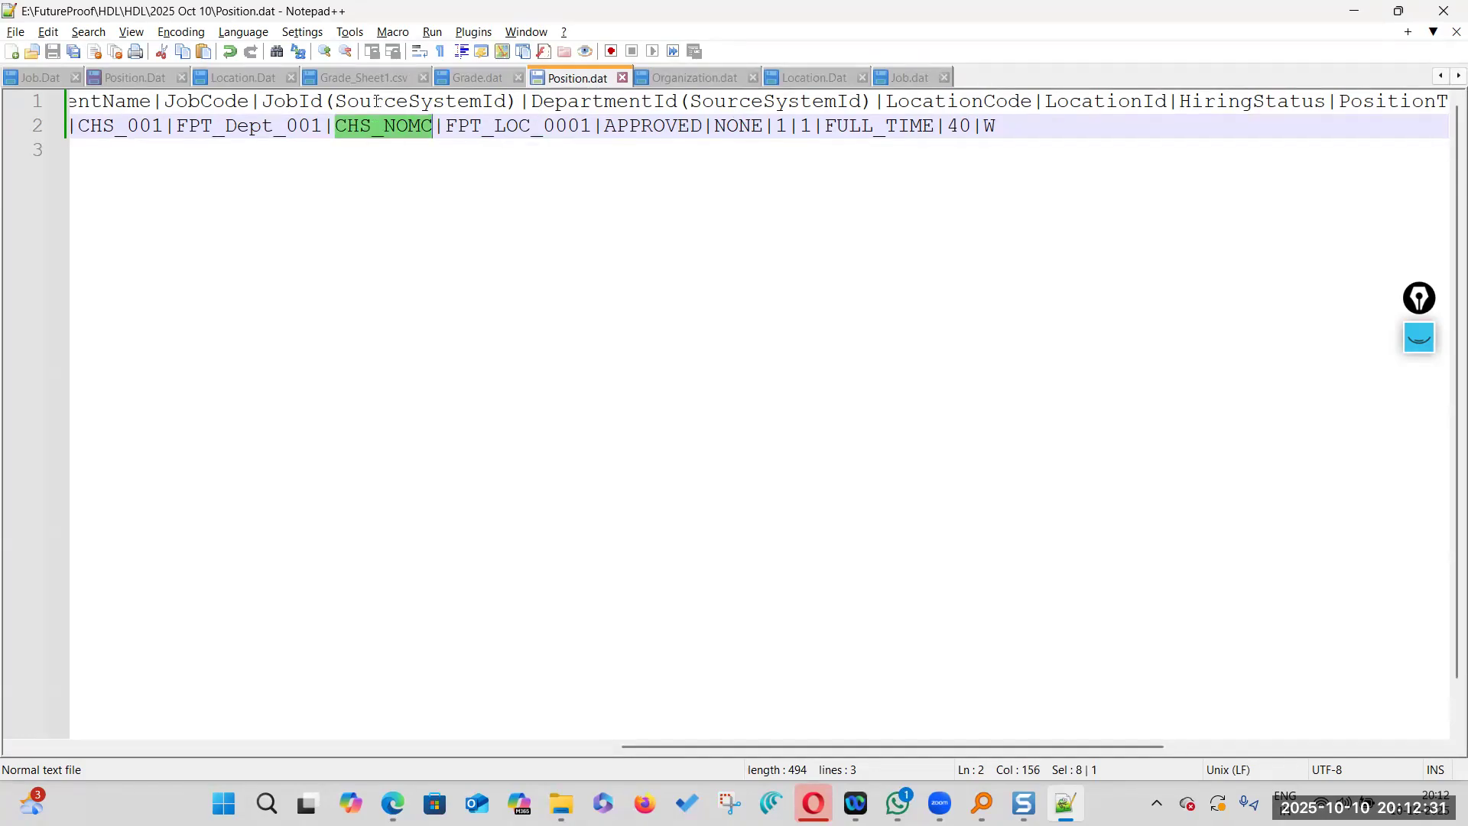
left_click_drag(330, 100, 515, 104)
key("ctrl+c")
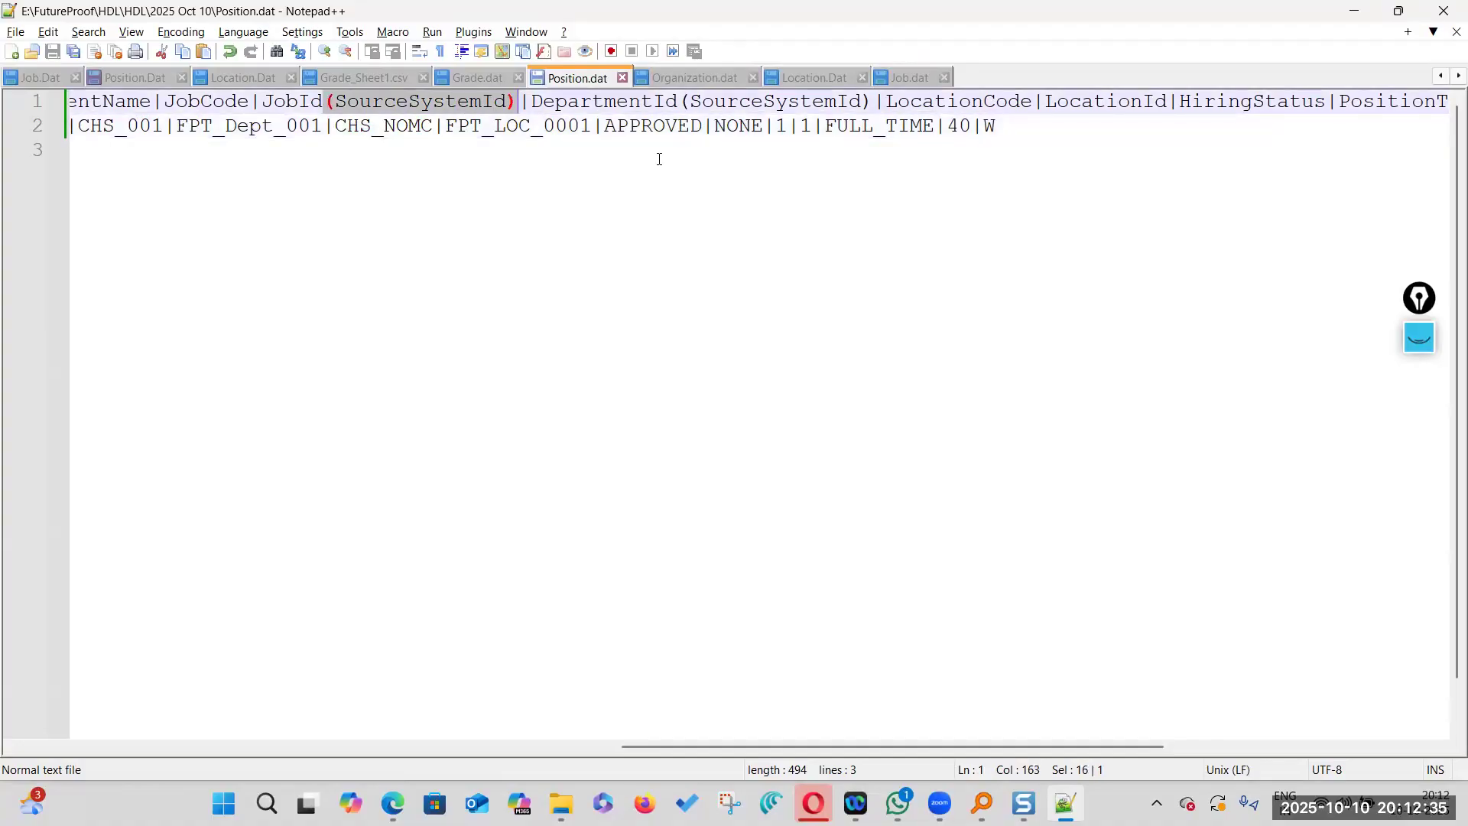
left_click(1169, 101)
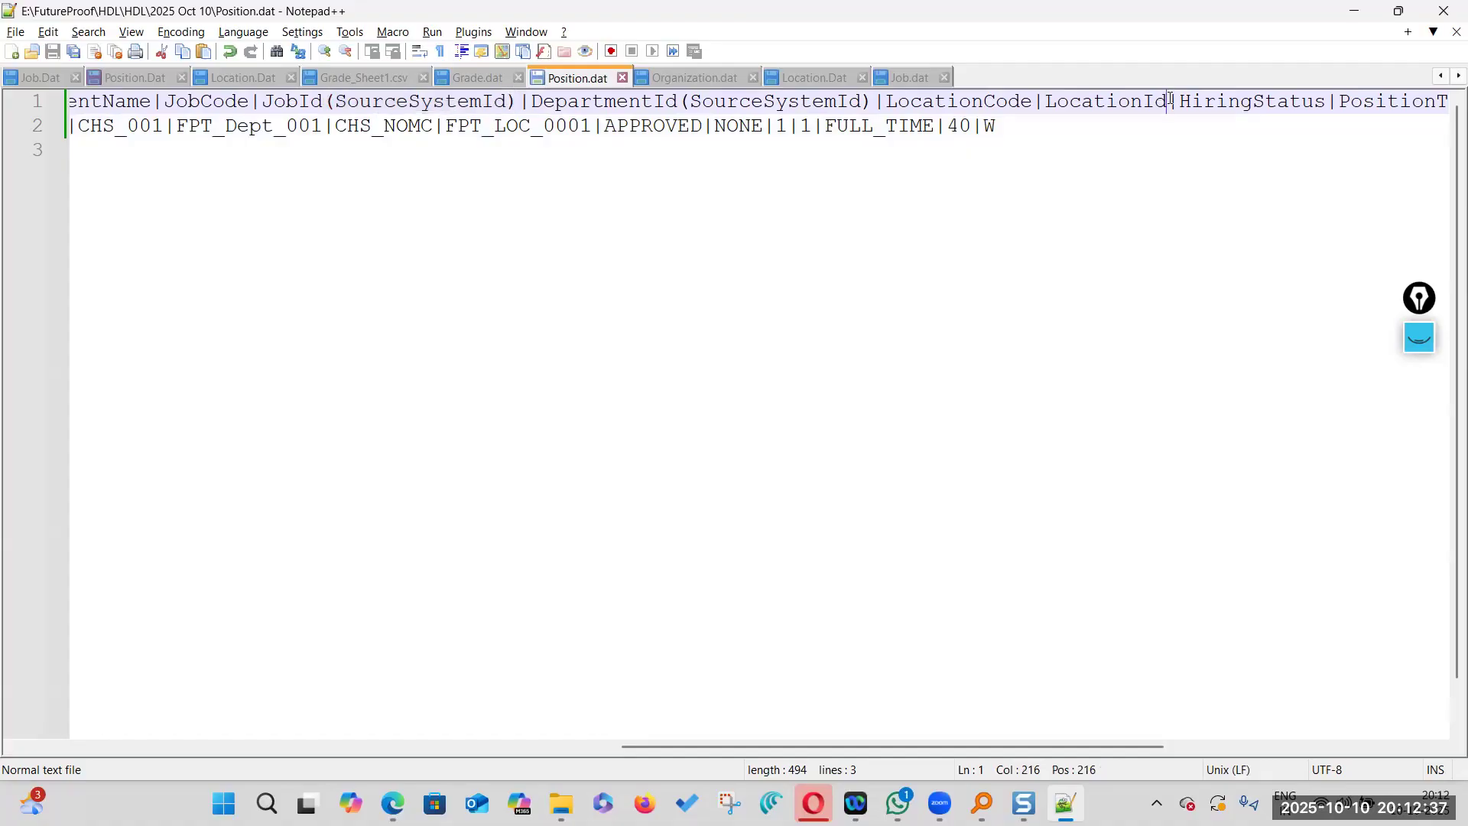
key("ctrl+v")
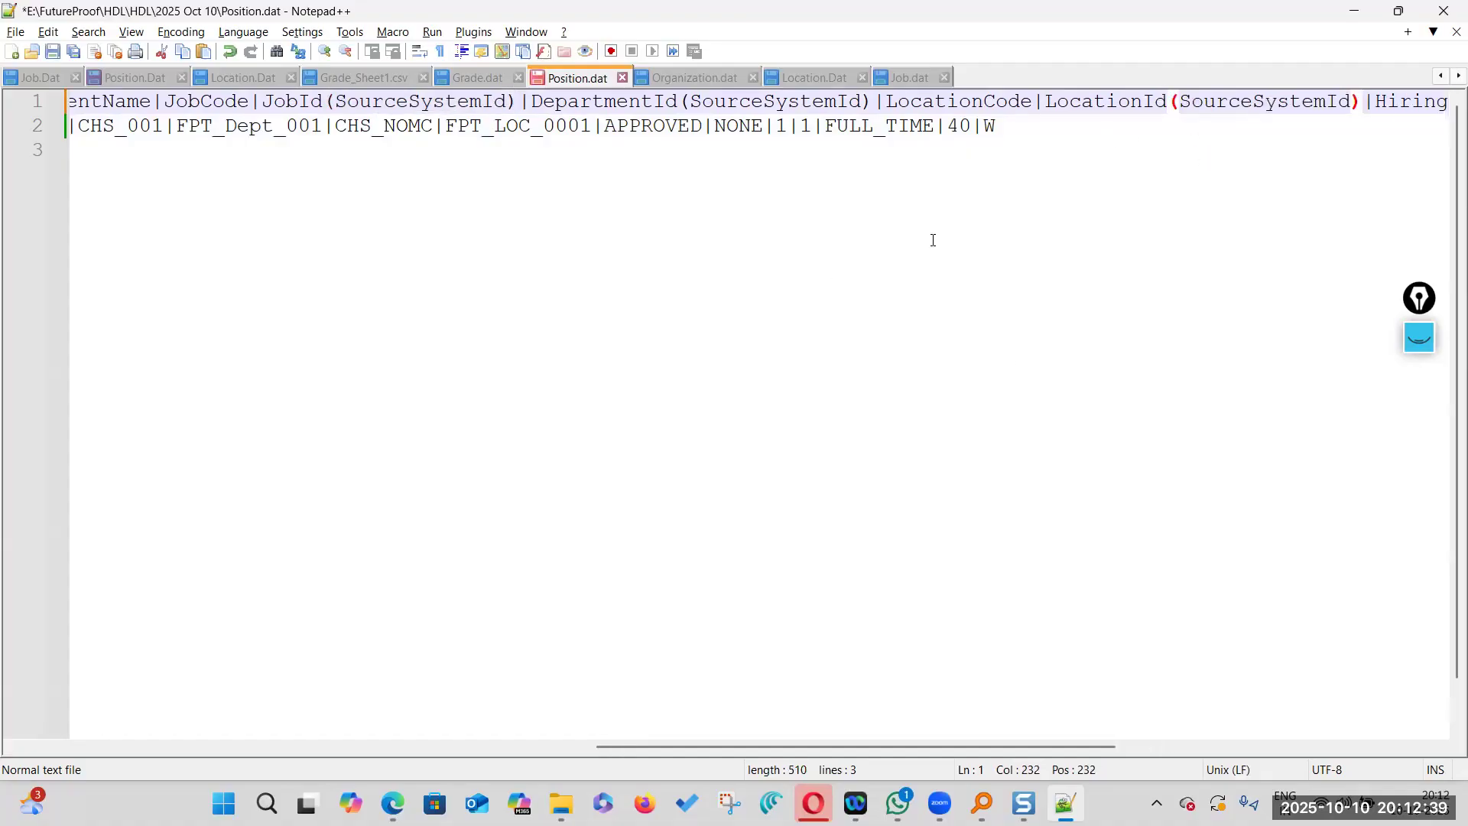
left_click(53, 51)
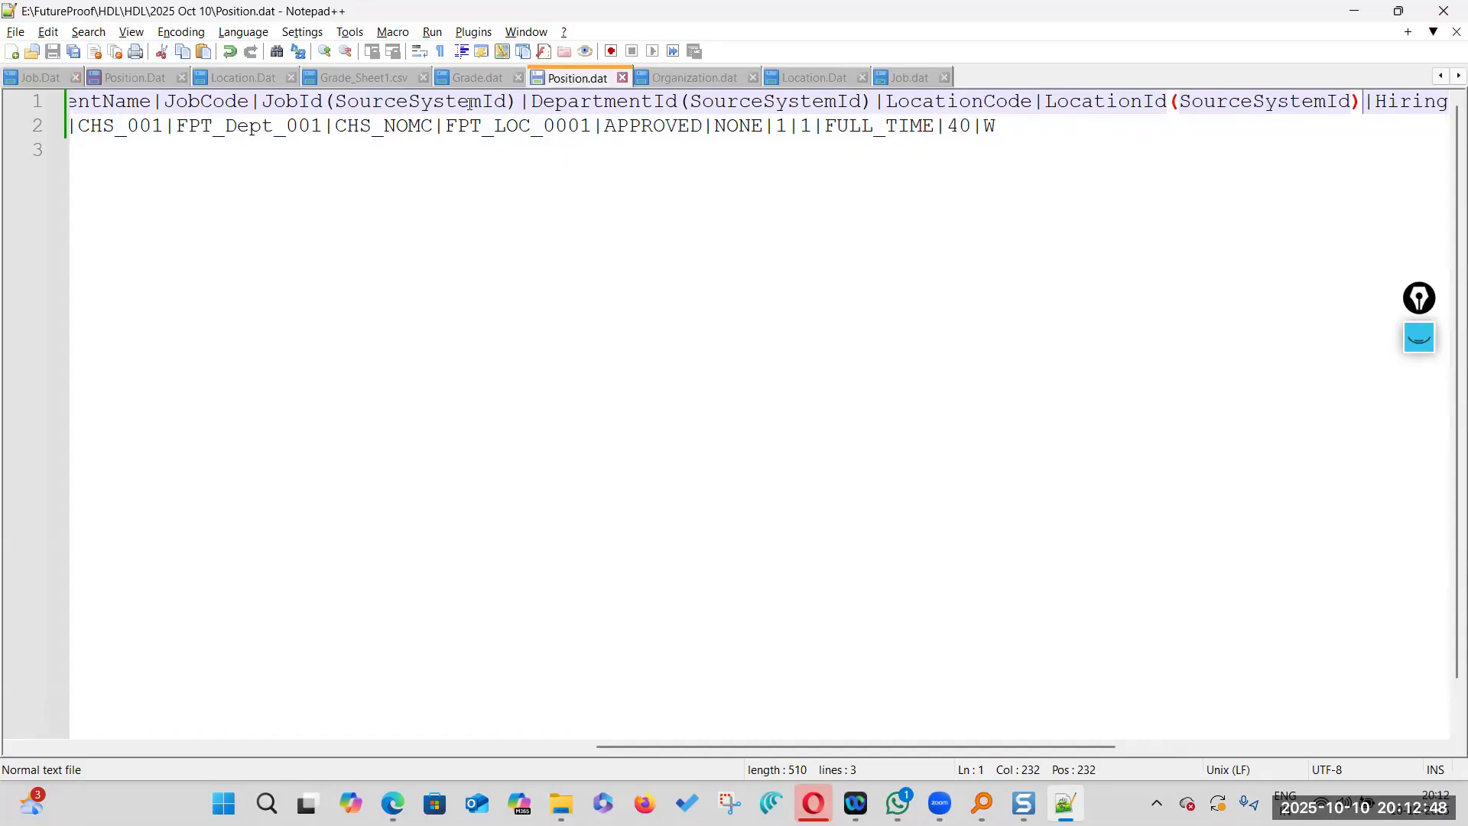
Review the DepartmentId and LocationId(SourceSystemId) header names
left_click(311, 103)
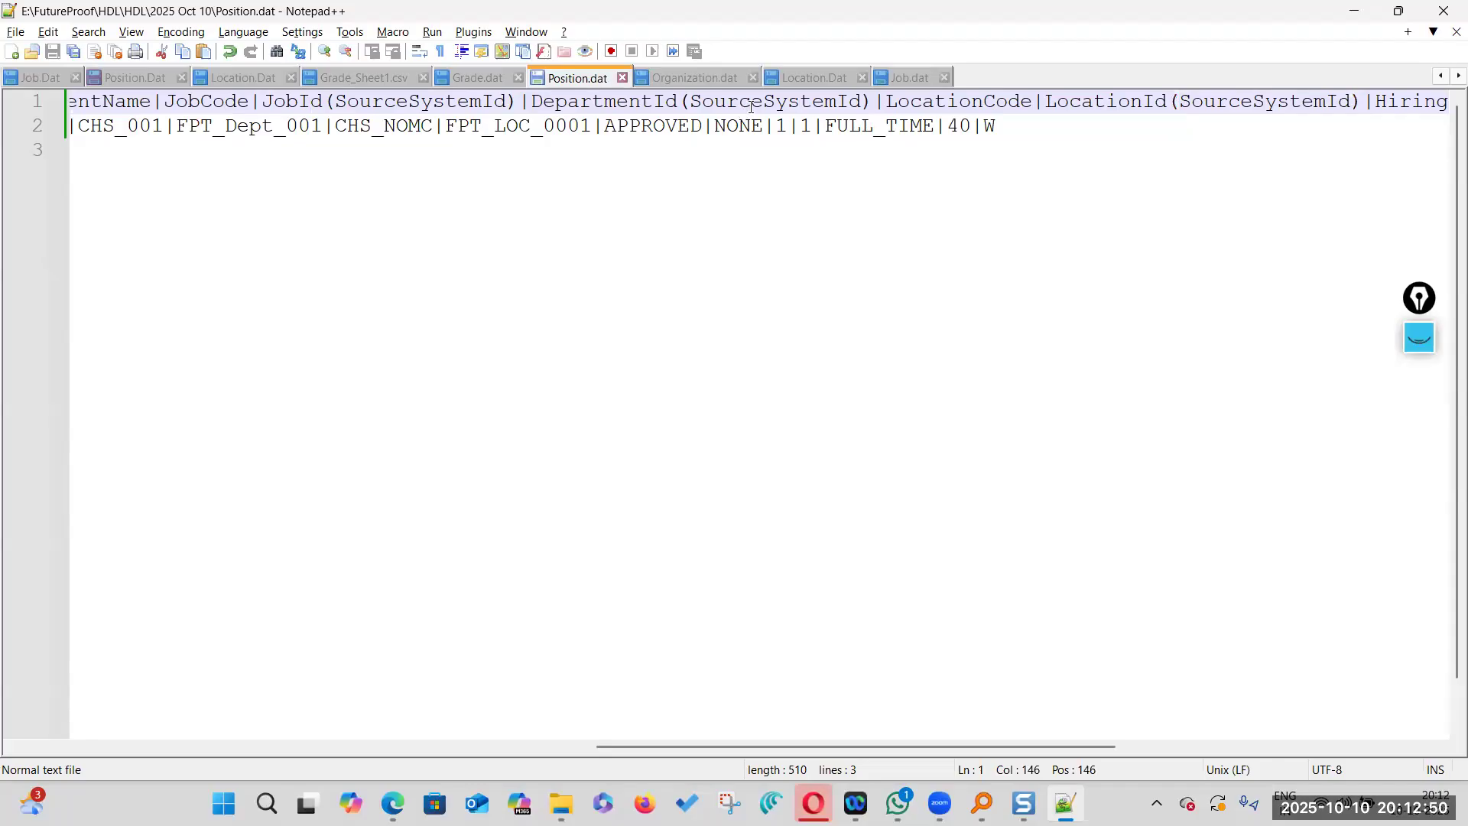
double_click(619, 103)
double_click(1110, 103)
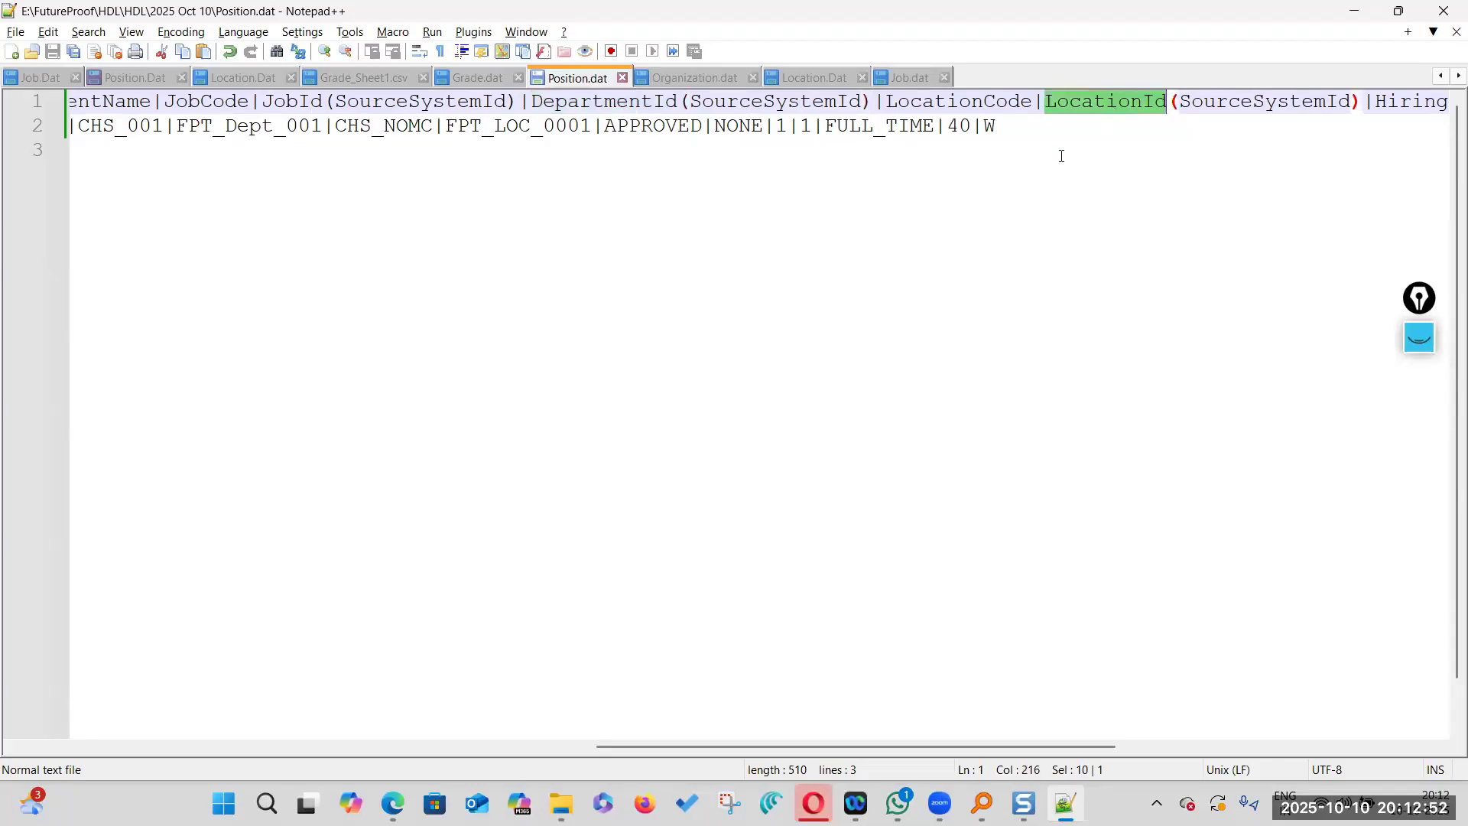
key("alt+Tab")
Check the updated 510-byte Position data file in the 2025 Oct 10 folder
right_click(601, 521)
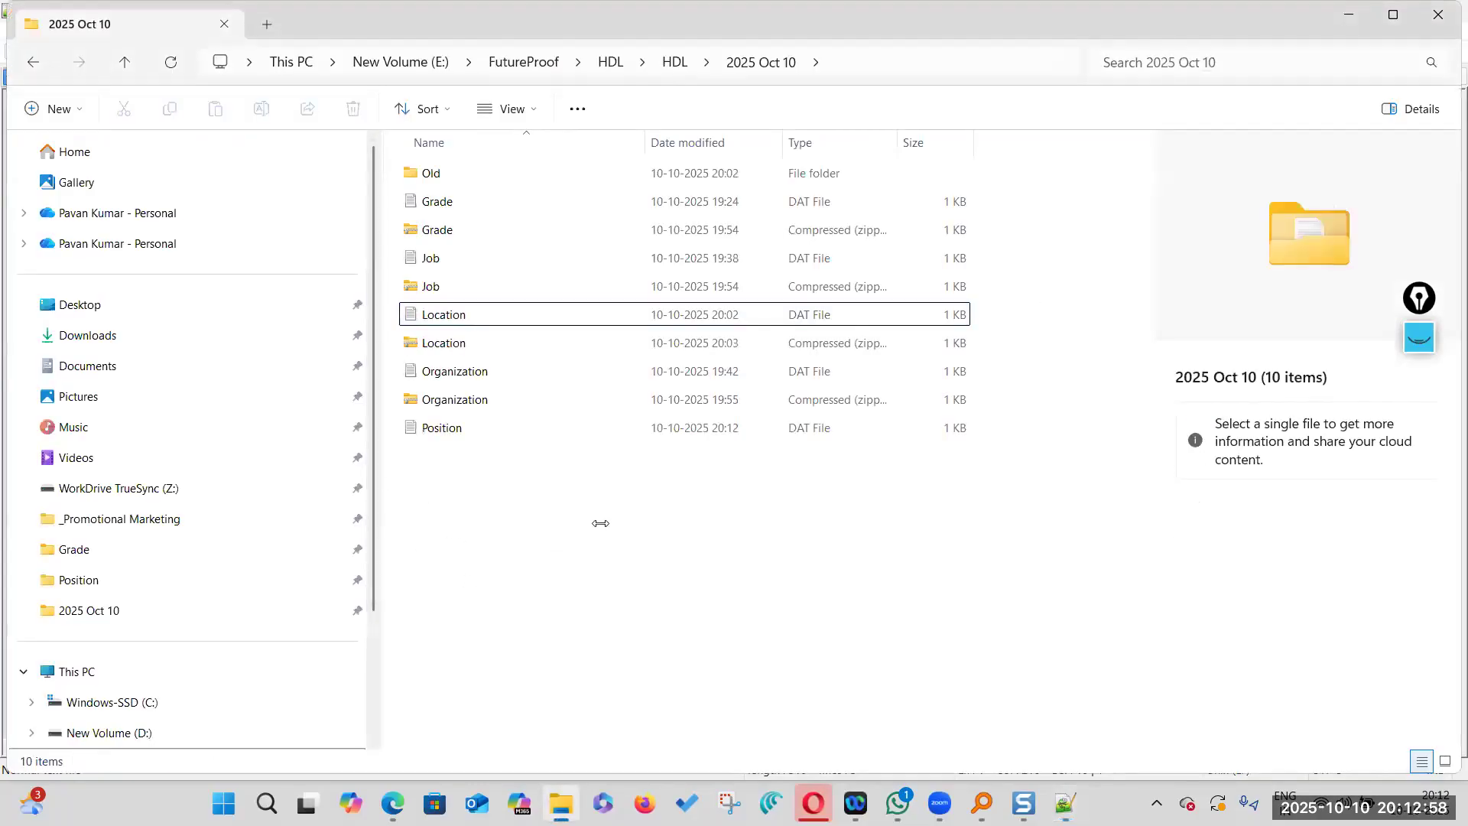
left_click(535, 514)
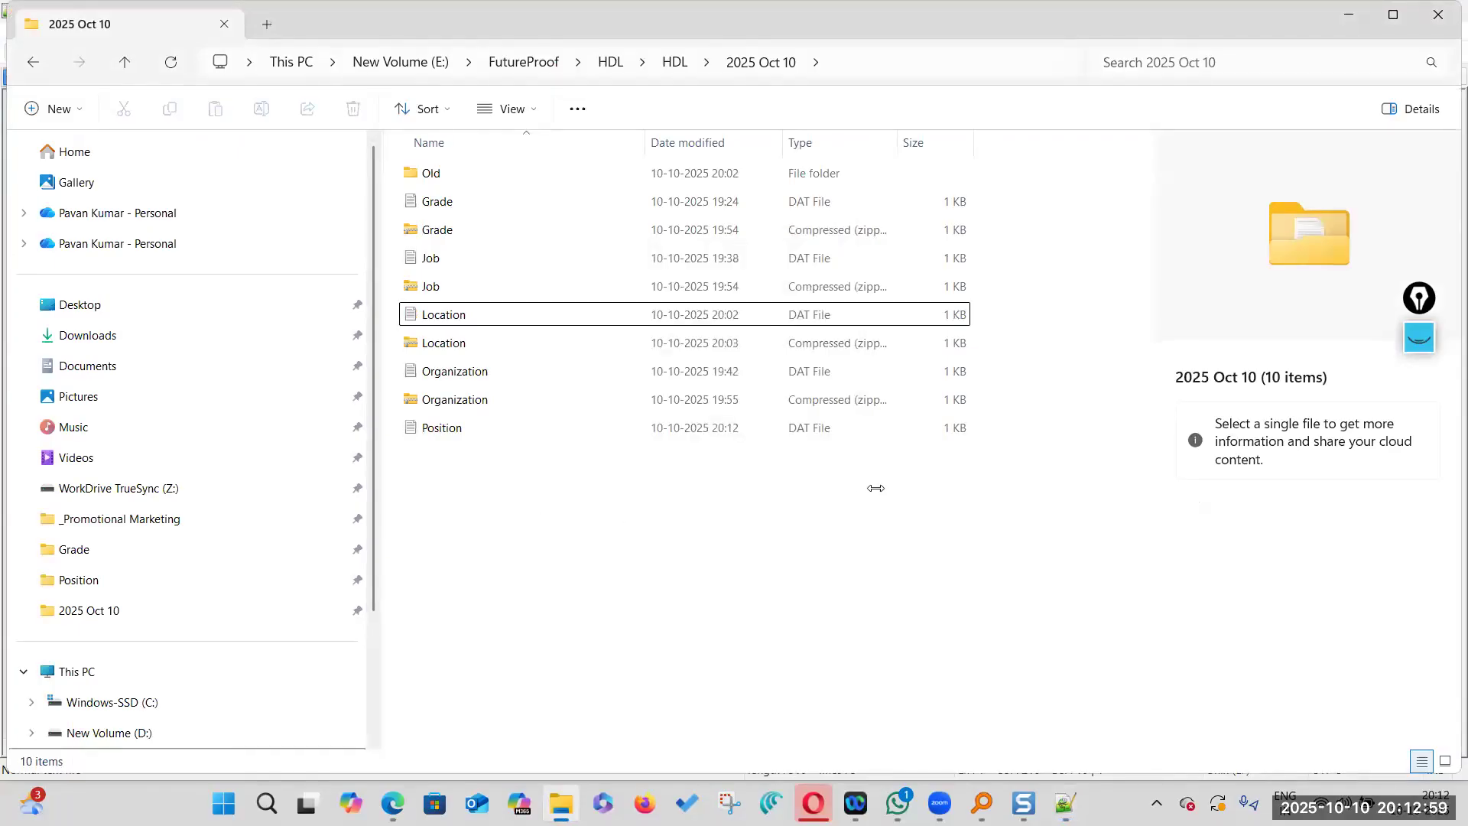
left_click(489, 427)
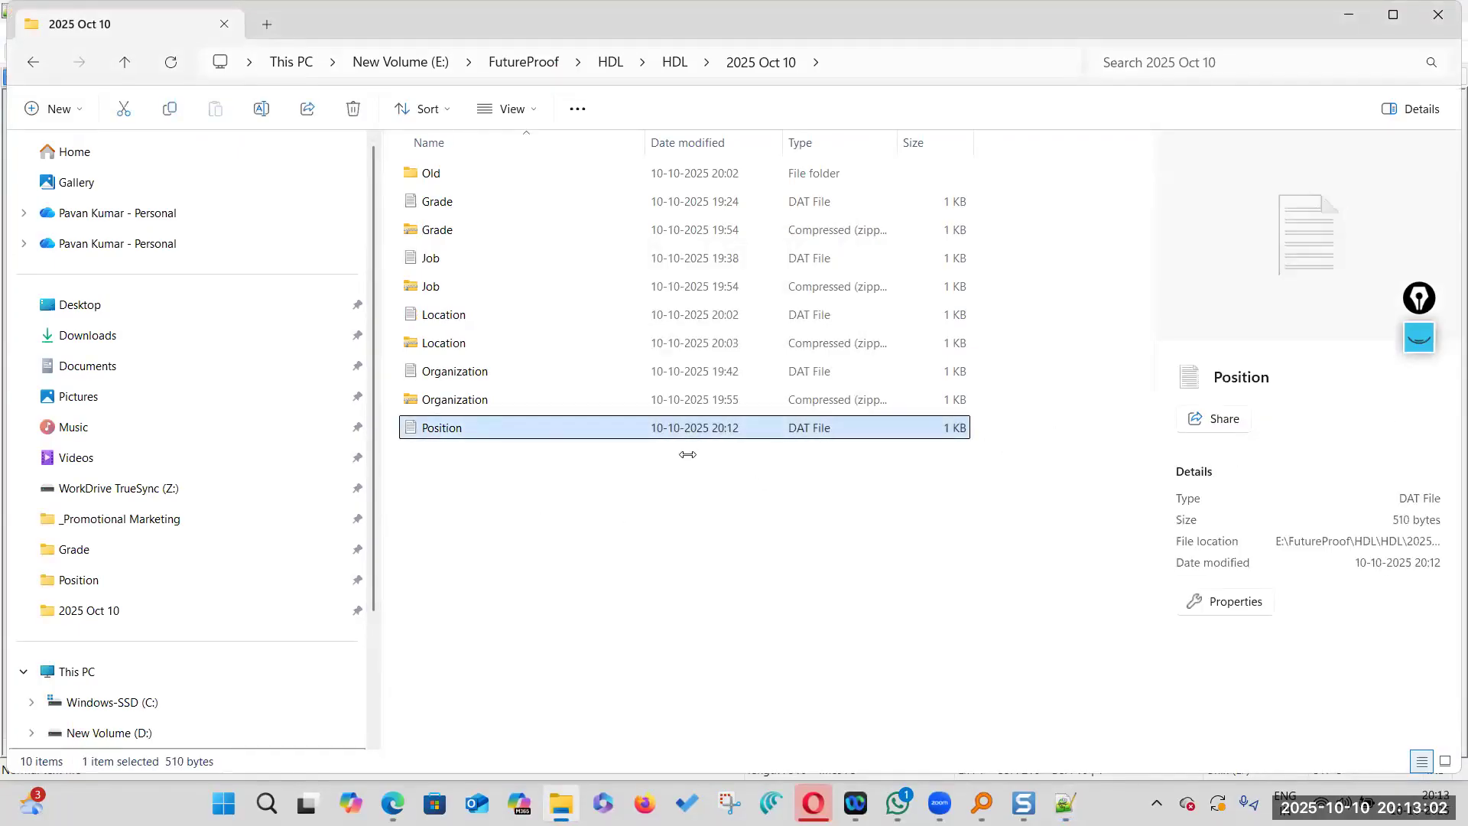
key("alt+Tab")
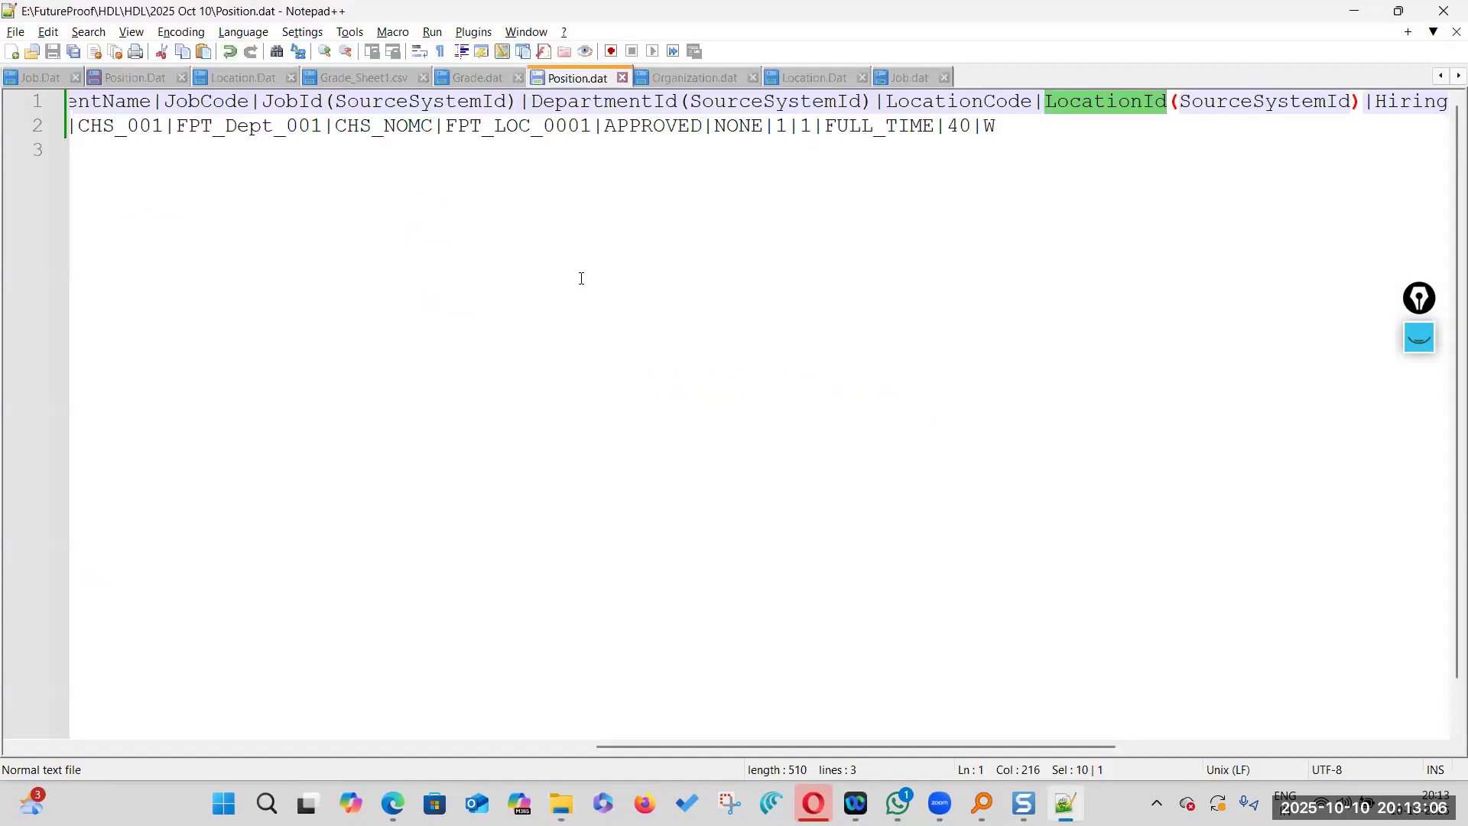
left_click(580, 278)
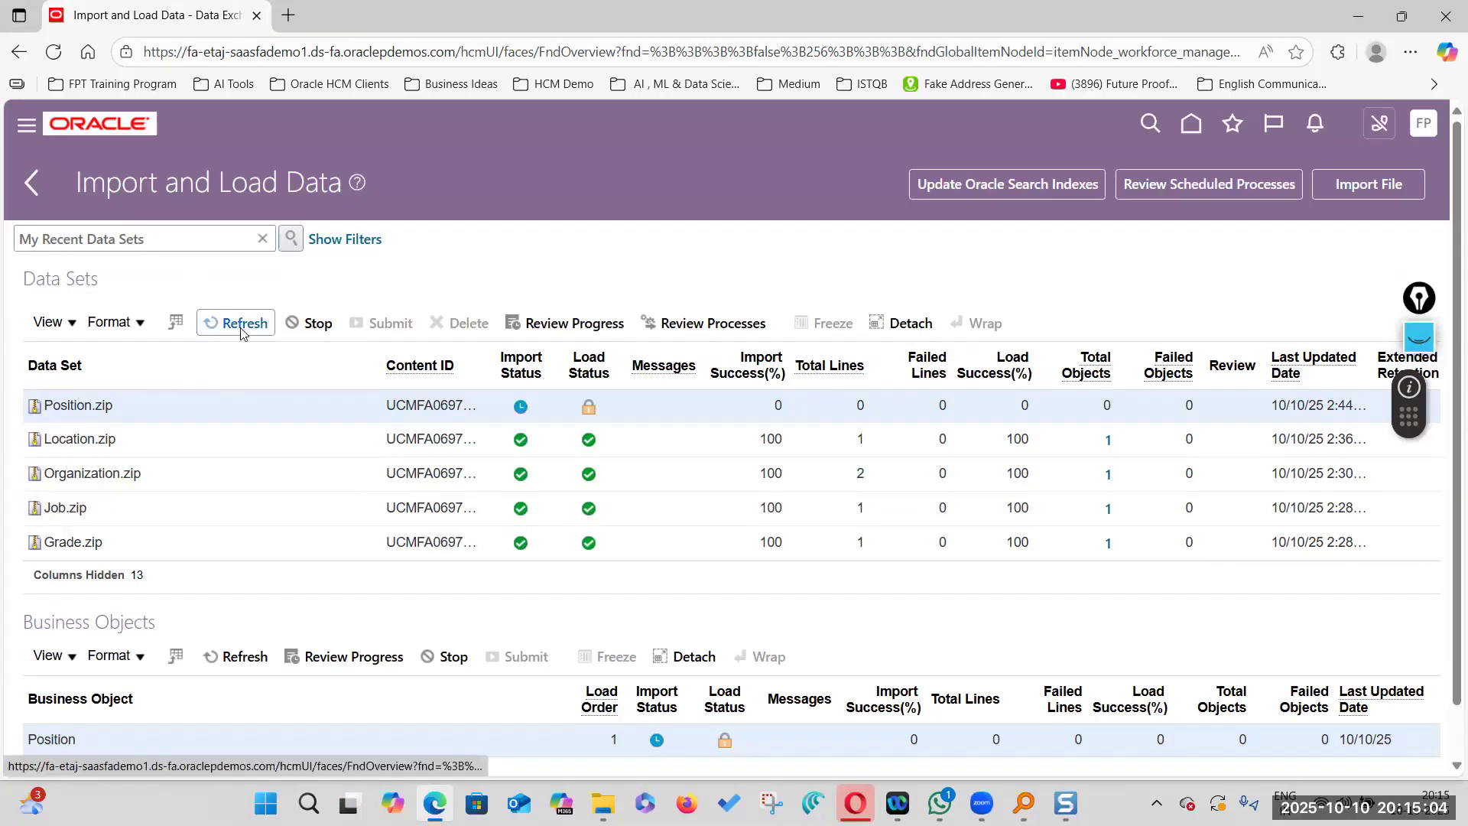
Refresh the data set statuses twice to follow Position.zip's progress
left_click(241, 324)
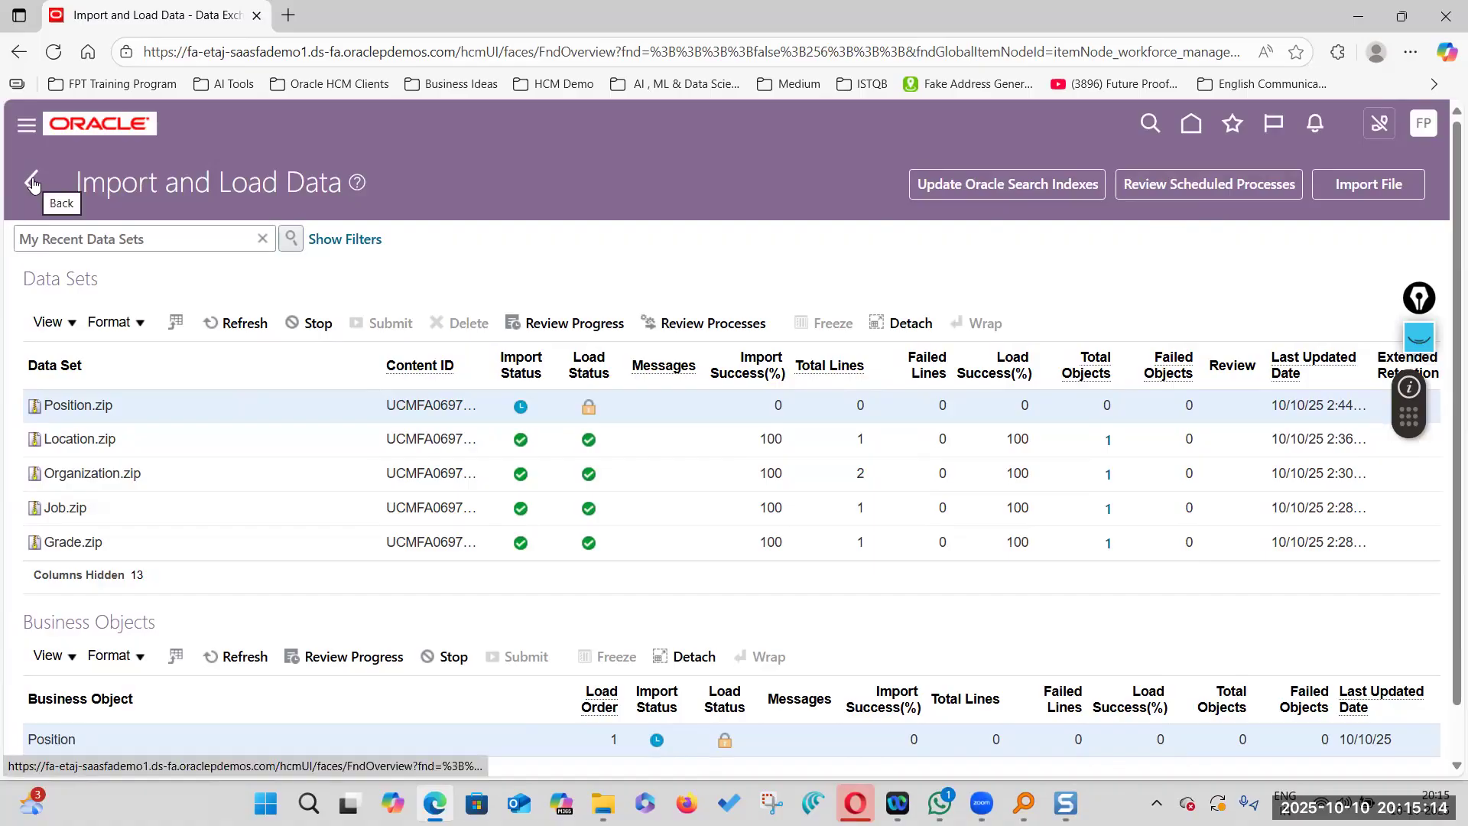
left_click(243, 323)
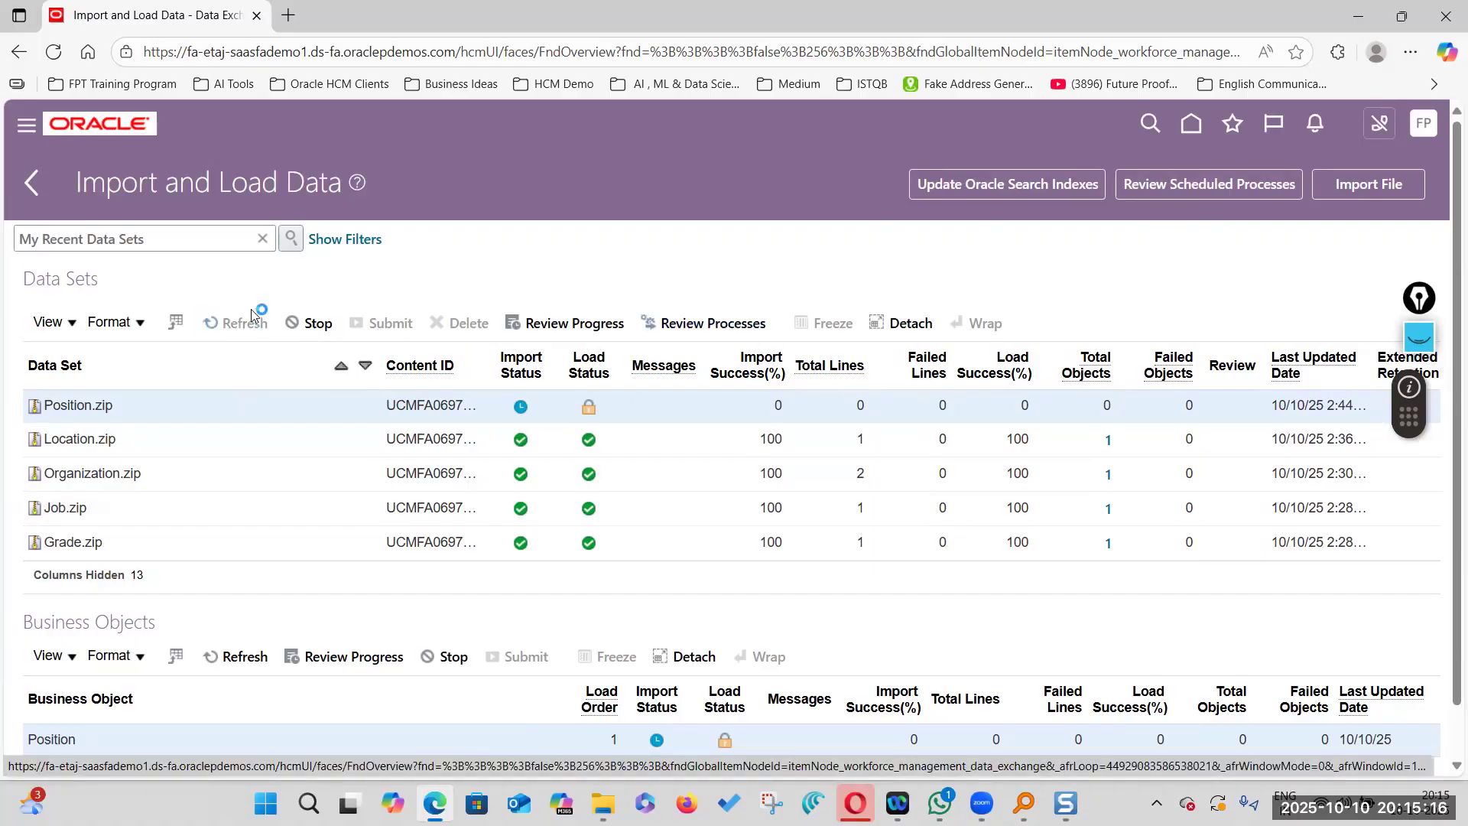
left_click(32, 184)
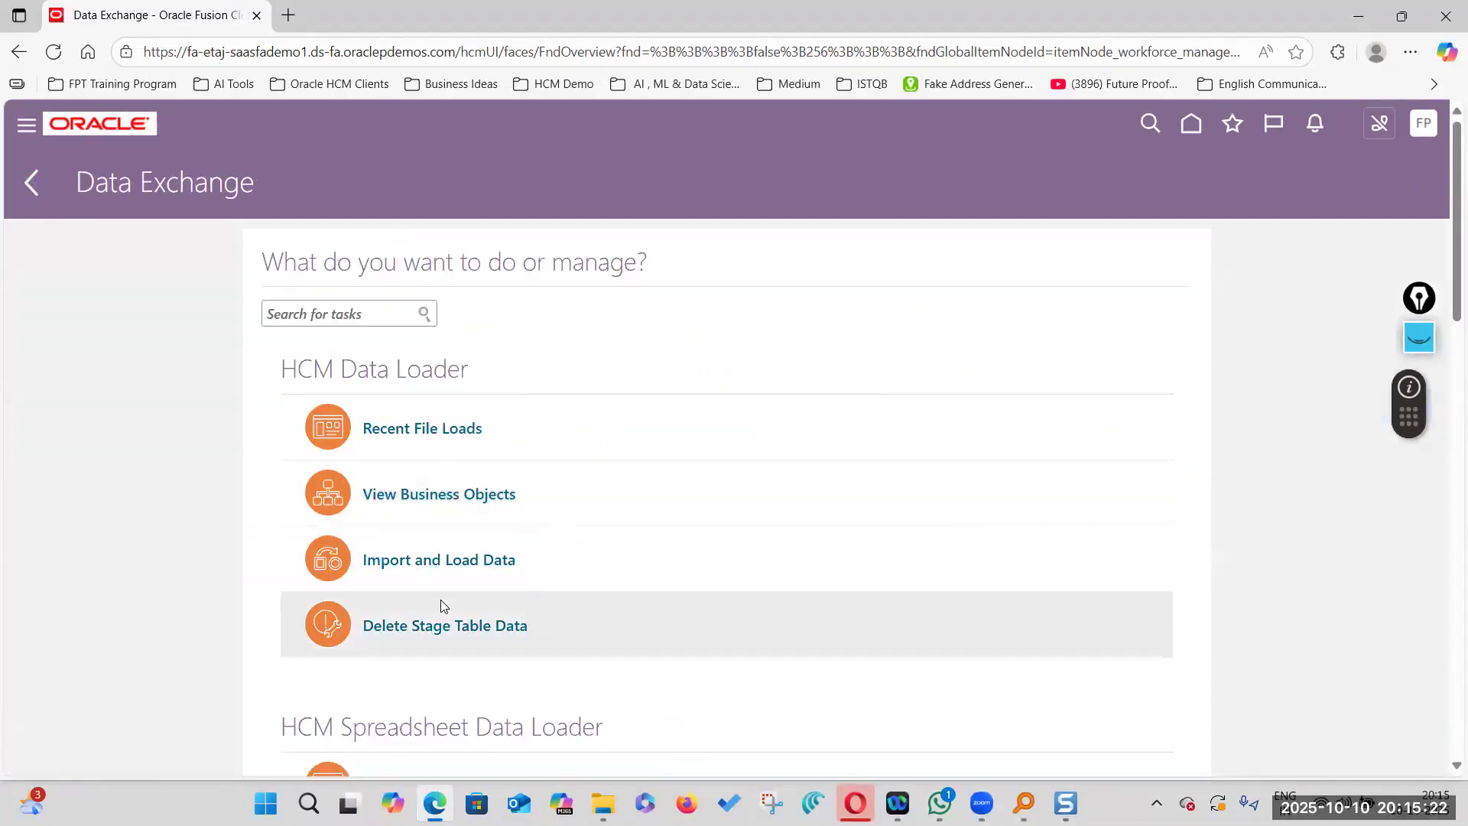
Confirm Delete Stage Table Data shows 0% stage table capacity, then reopen Import and Load Data
left_click(442, 620)
left_click_drag(686, 284, 813, 285)
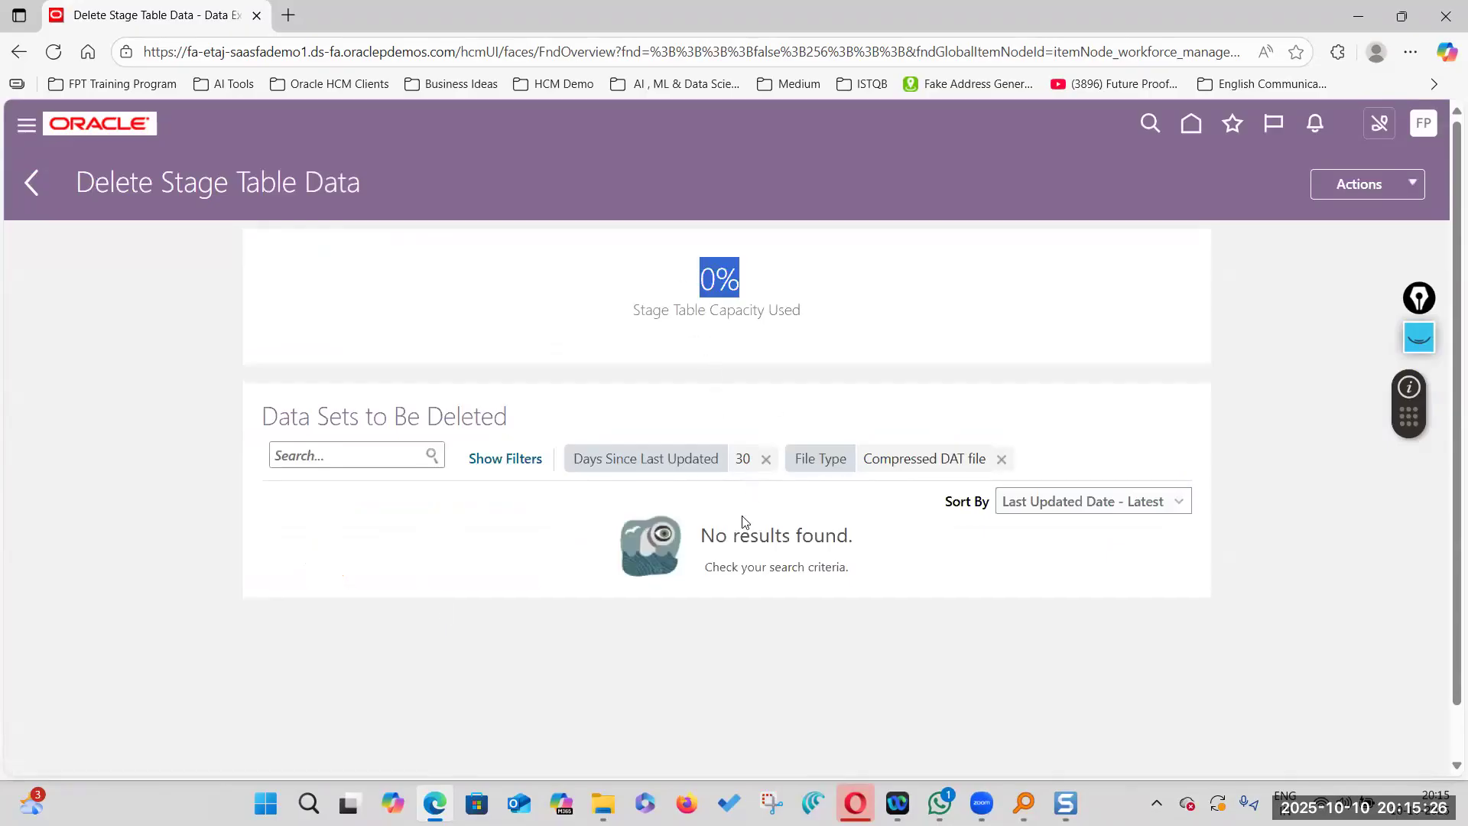
left_click(30, 185)
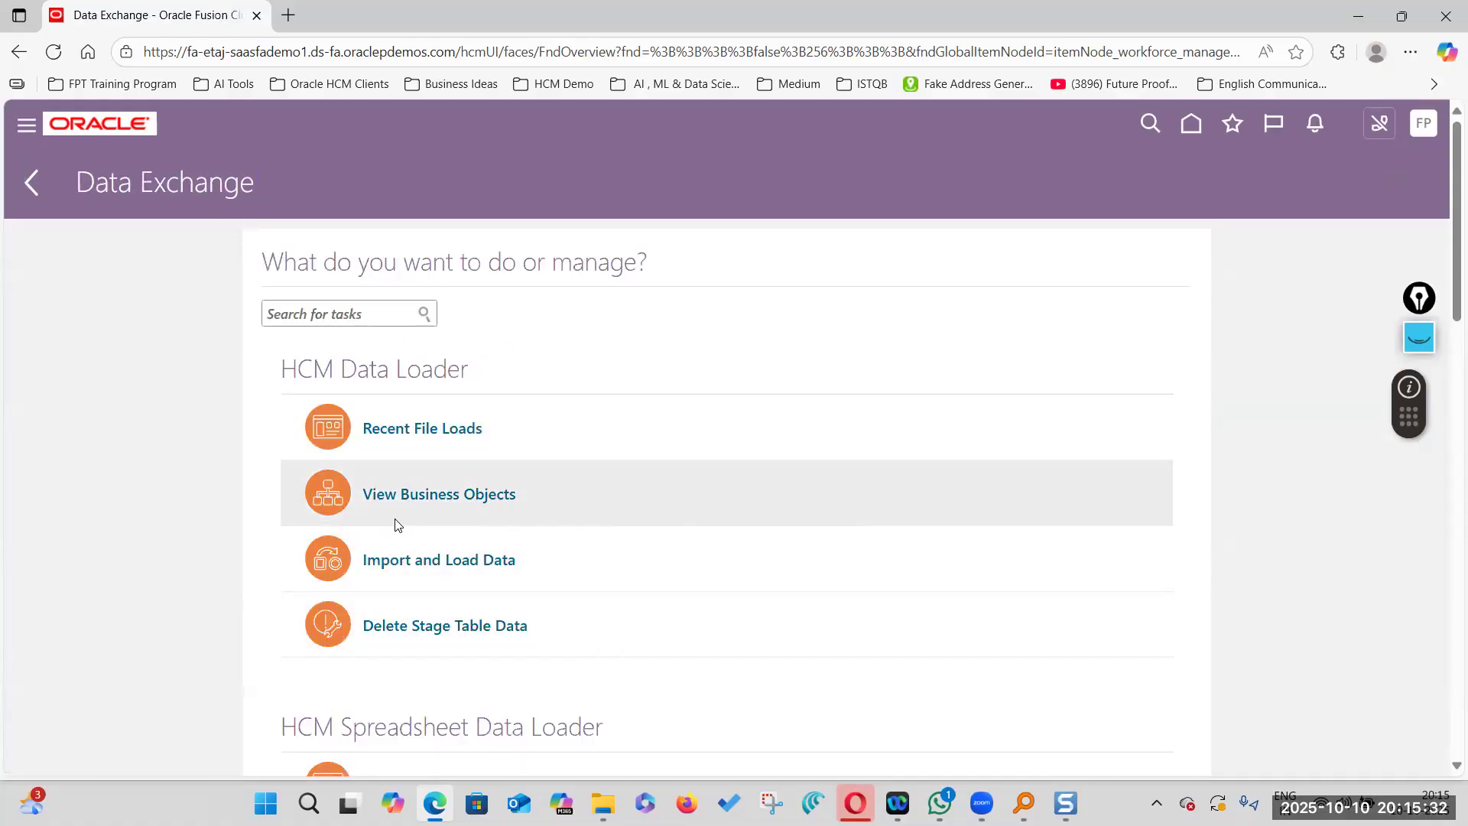
left_click(425, 564)
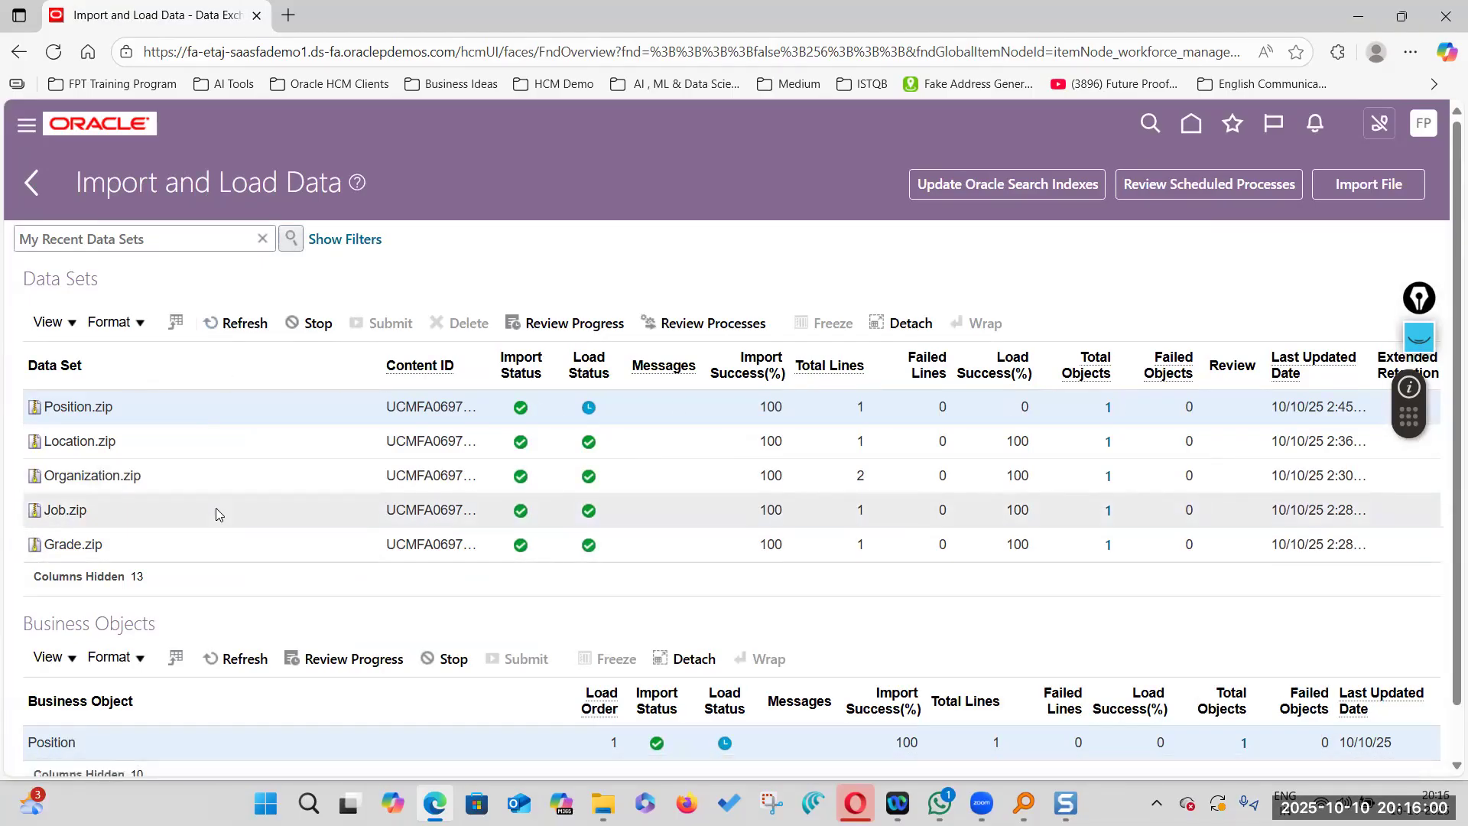
Refresh until Position.zip shows 100% load success, then select saasfademo1 in the URL
left_click(230, 324)
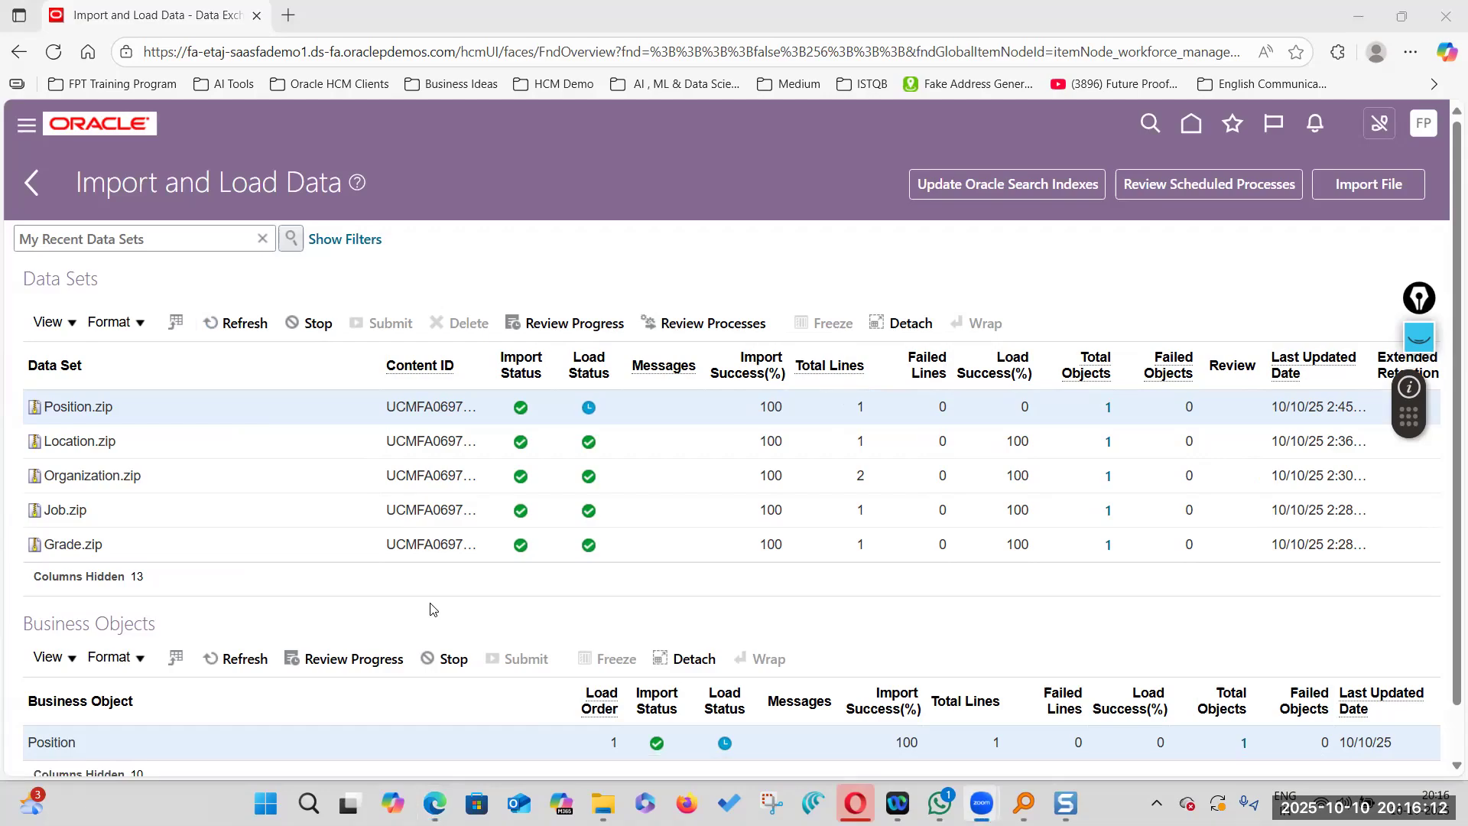
left_click(238, 324)
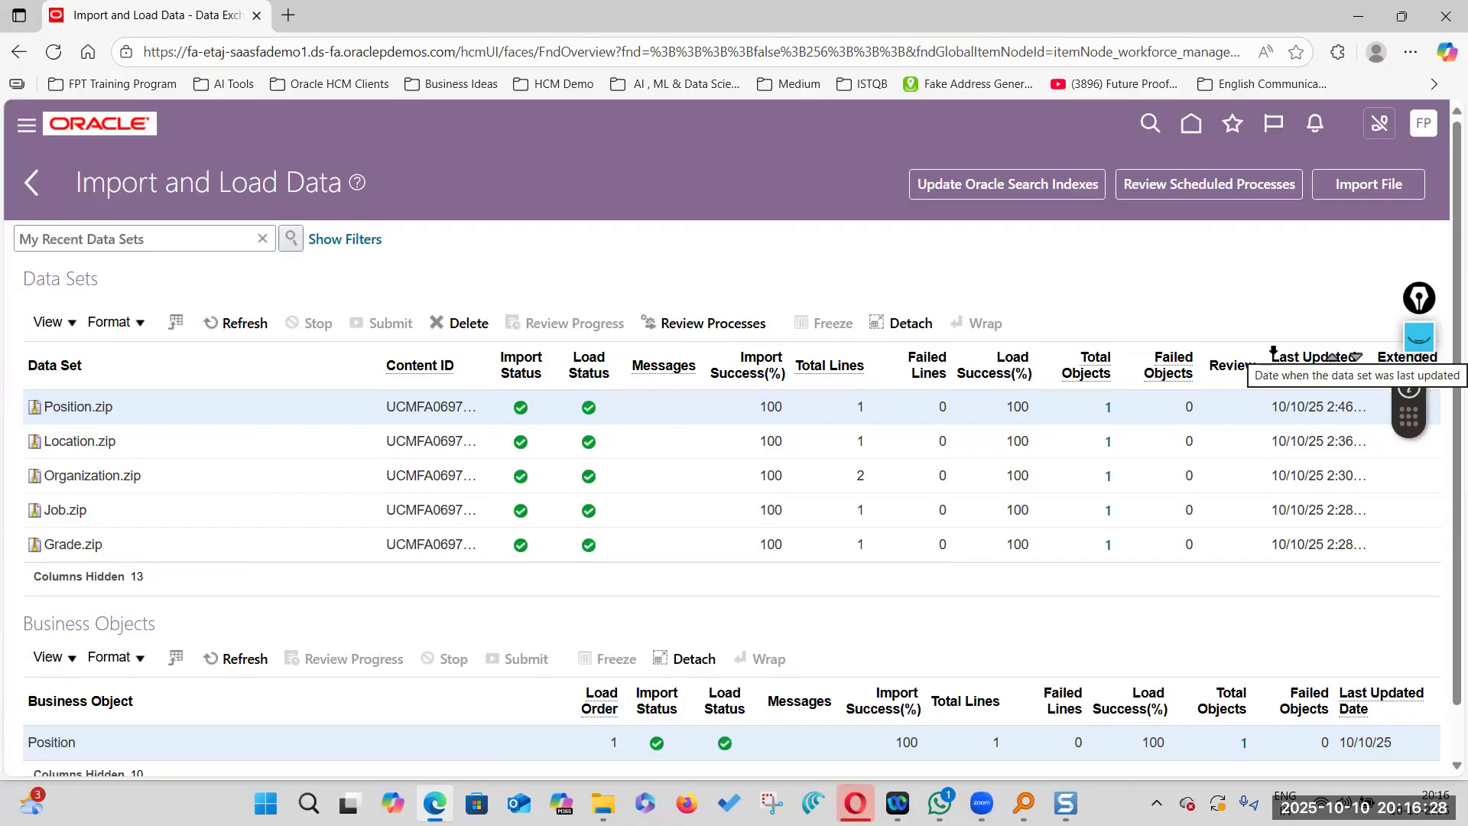
left_click(268, 51)
double_click(268, 52)
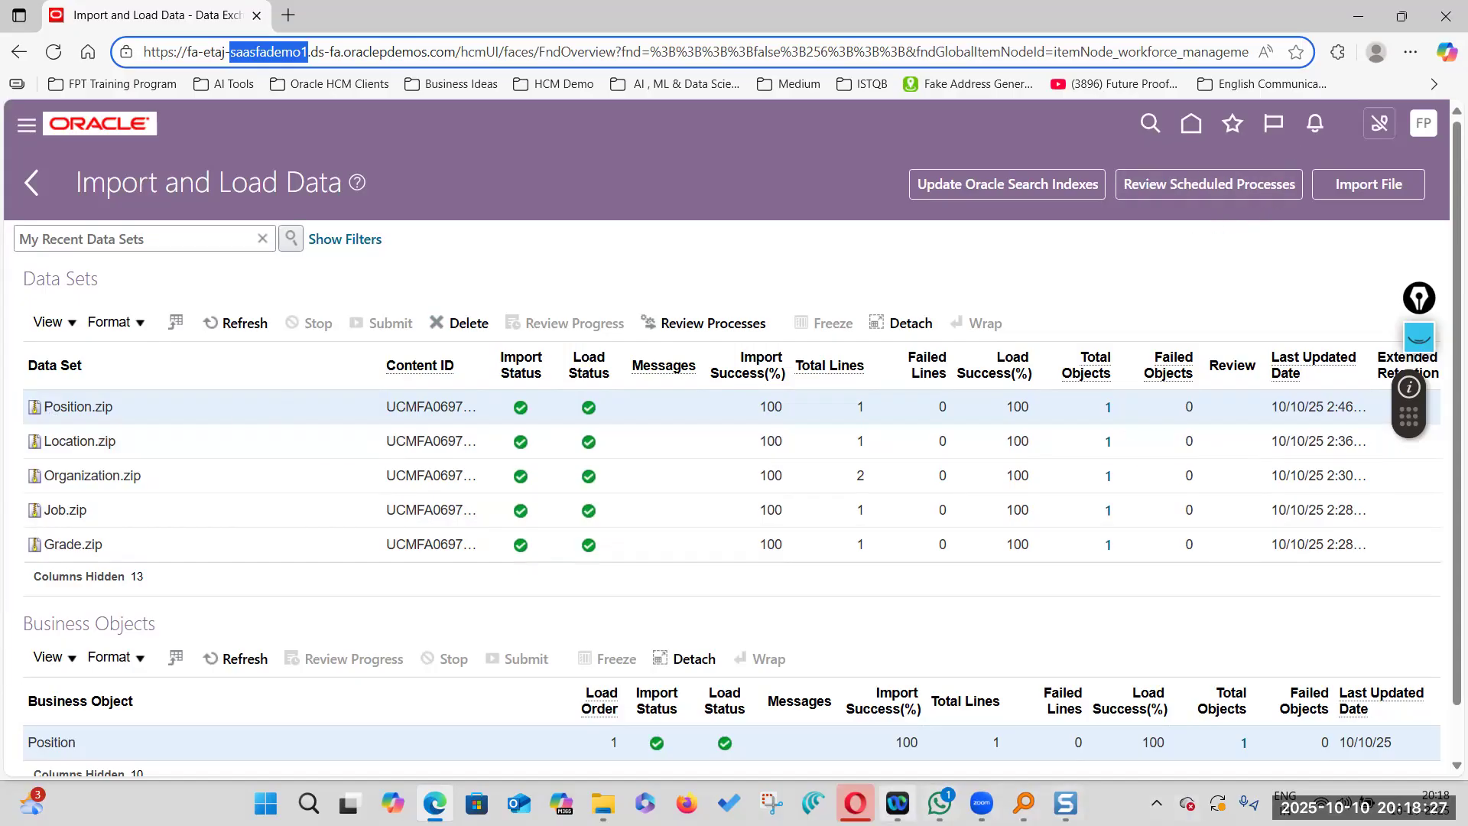
Open the Position data file from the HDL data folder in Notepad++, then return to the browser
left_click(603, 803)
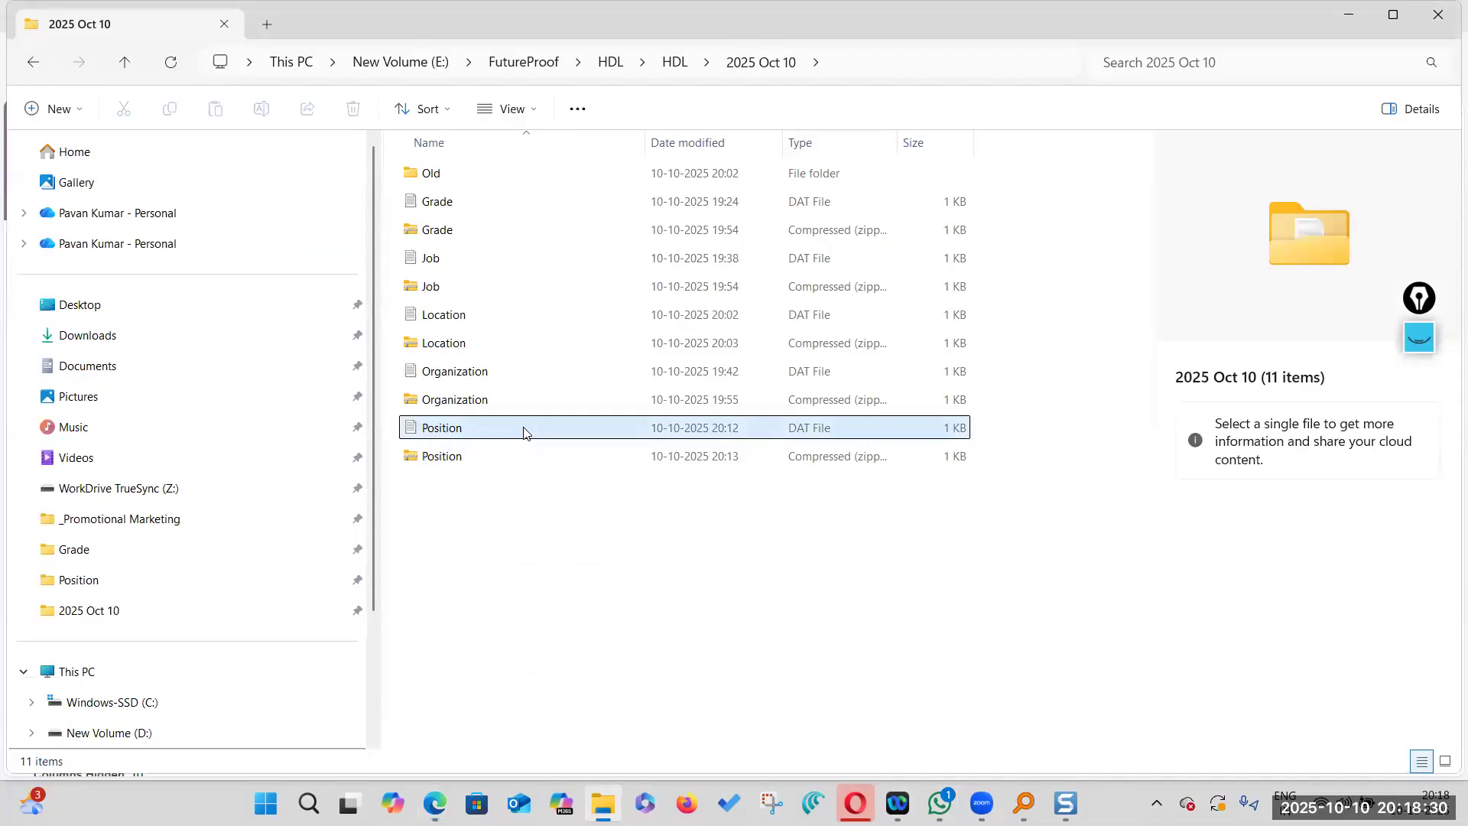
right_click(524, 428)
left_click(538, 495)
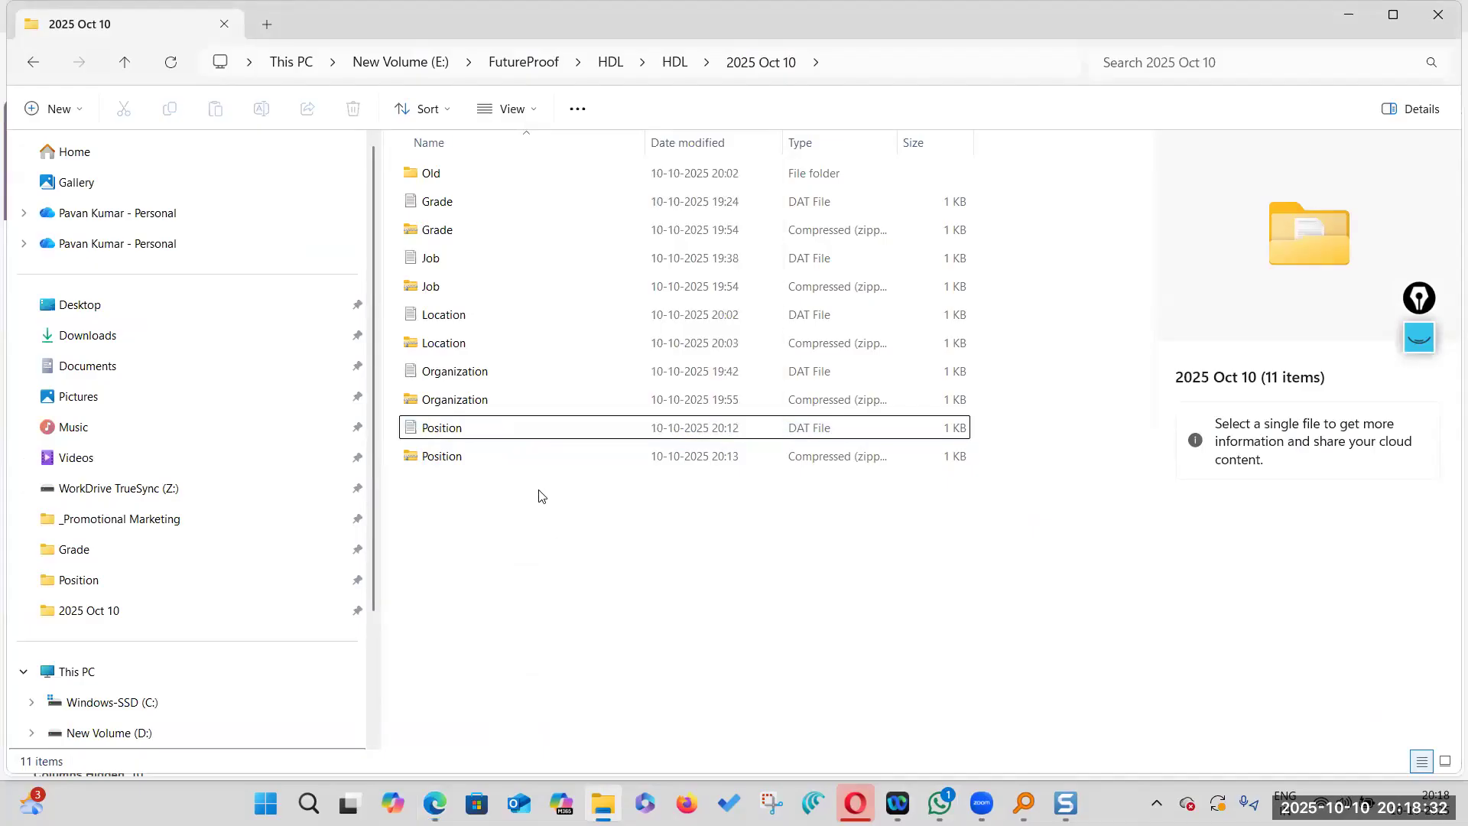
left_click(554, 429)
right_click(554, 429)
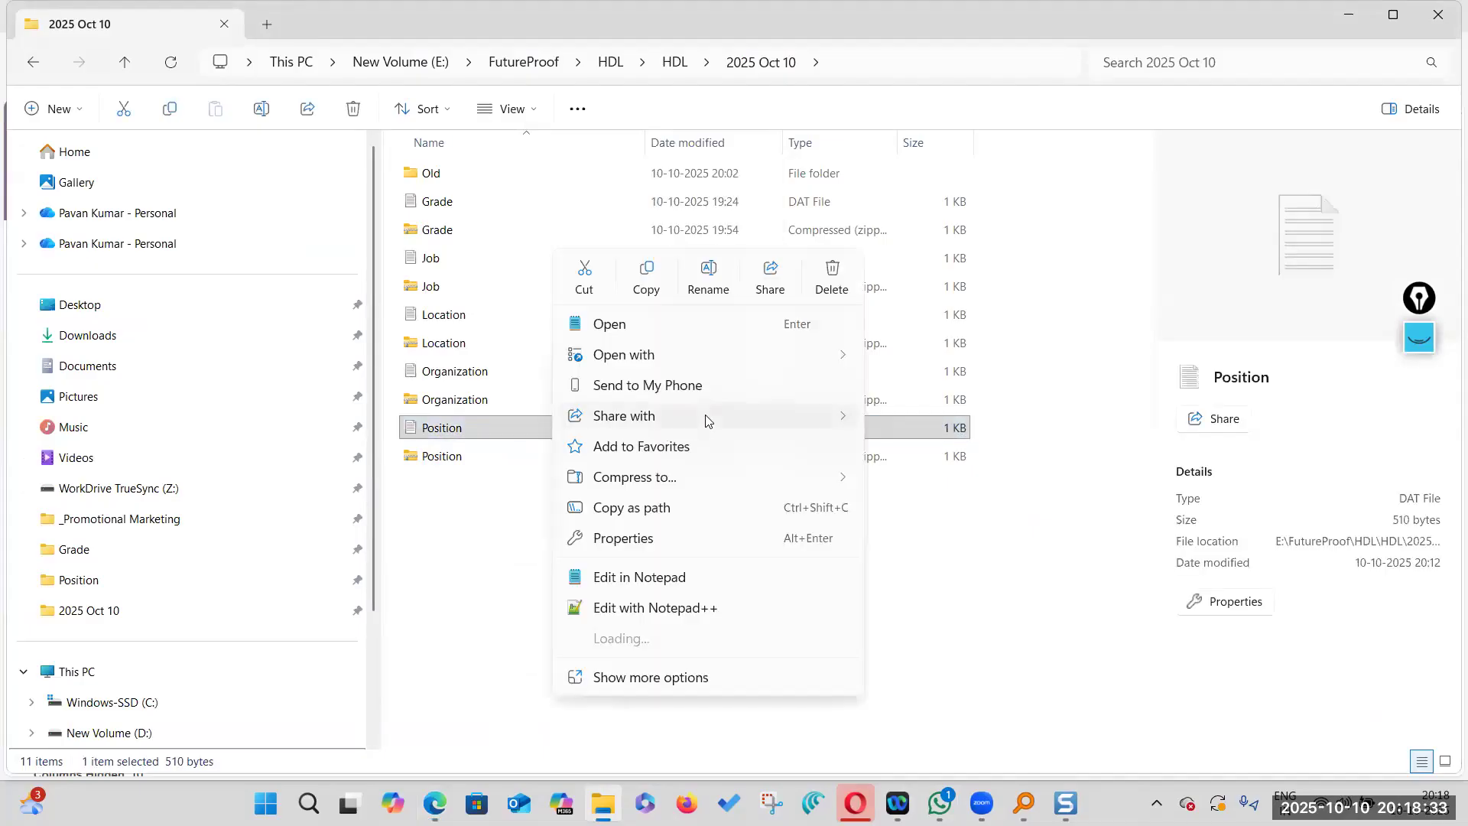
left_click(678, 607)
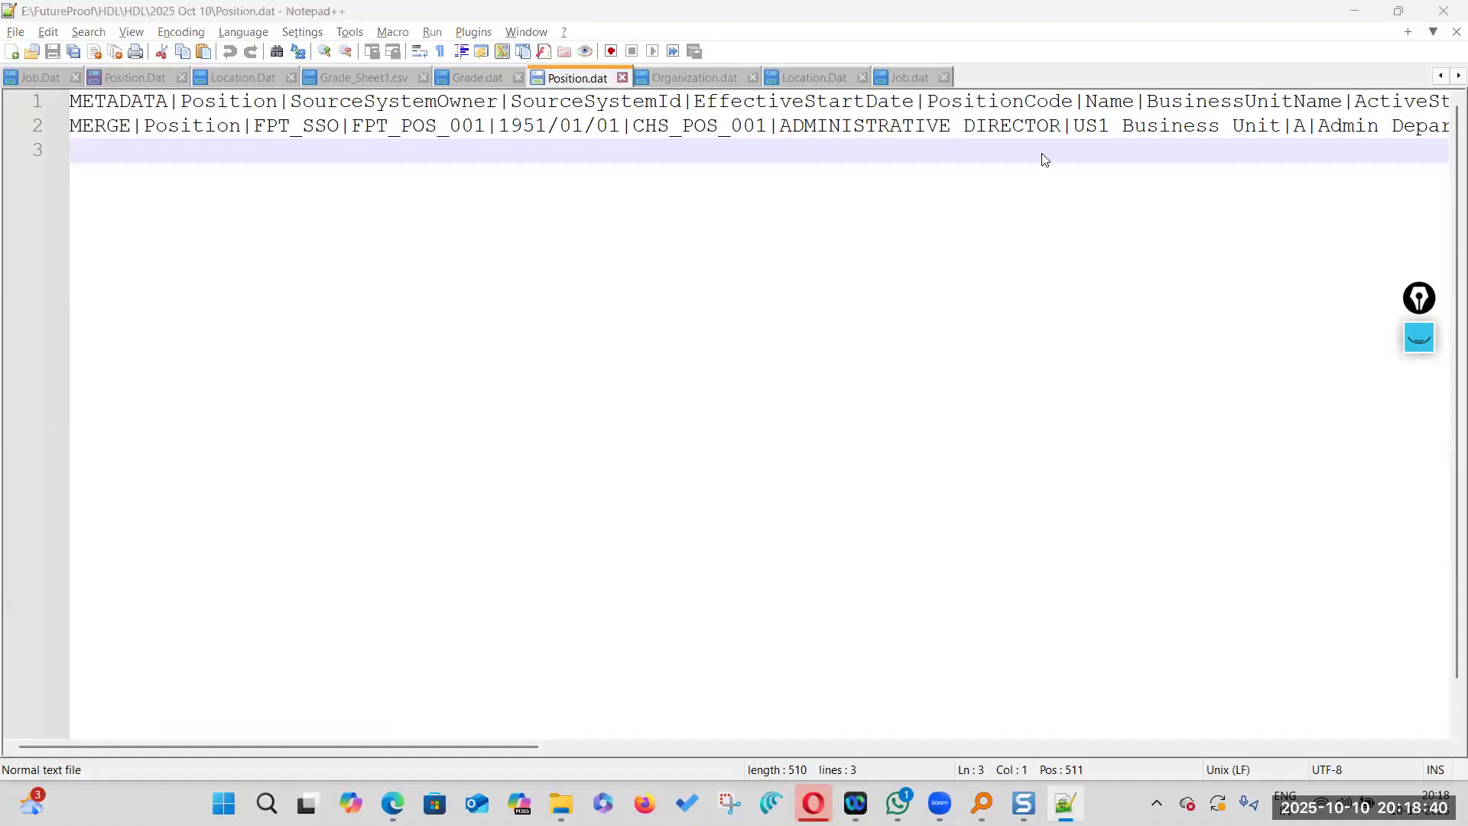
key("alt+Tab")
key("alt+Tab")
key("alt+Tab")
key("alt+Tab")
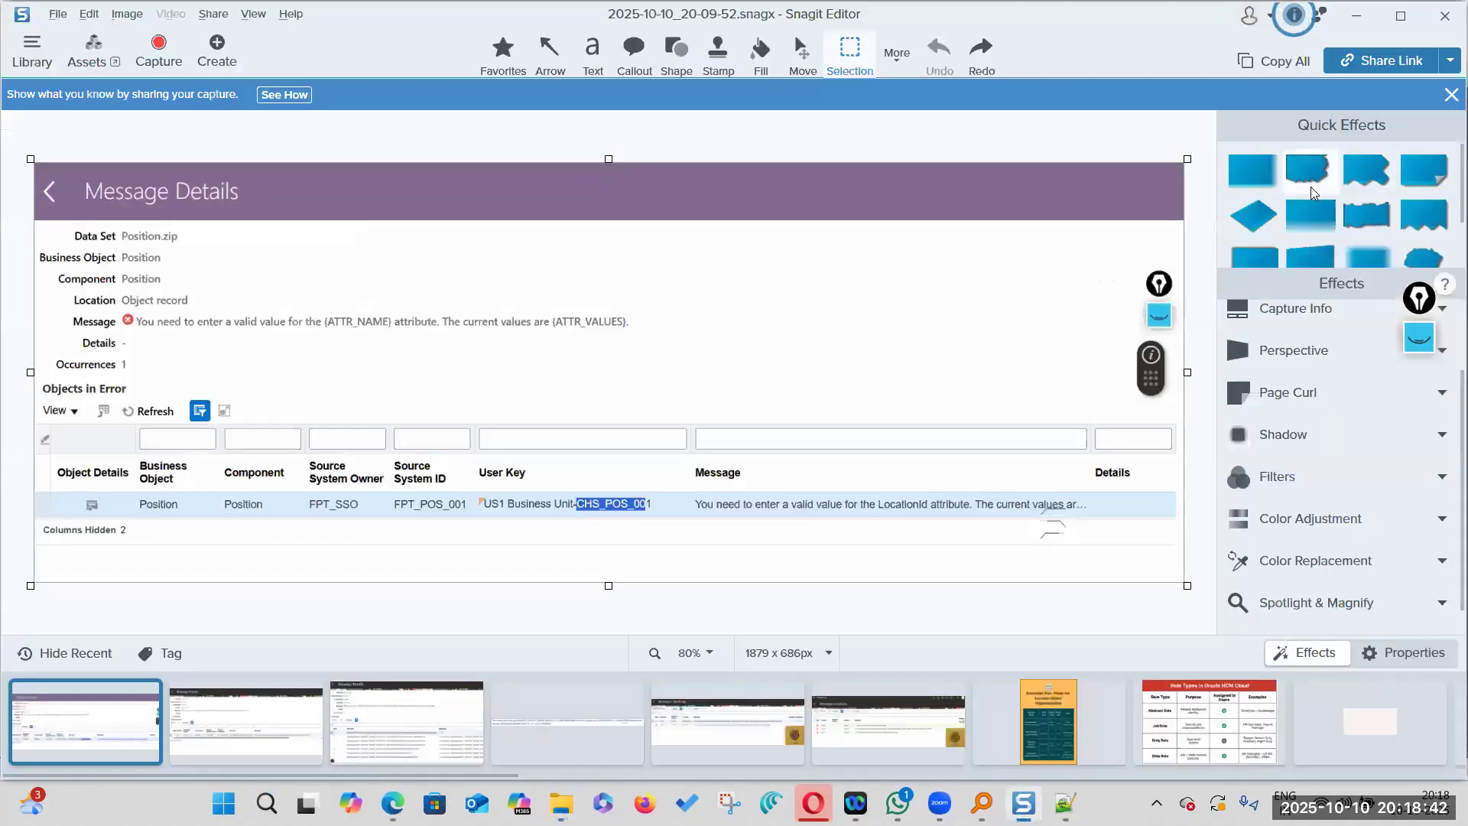
key("alt+Tab")
key("alt+Tab")
key("alt+Tab")
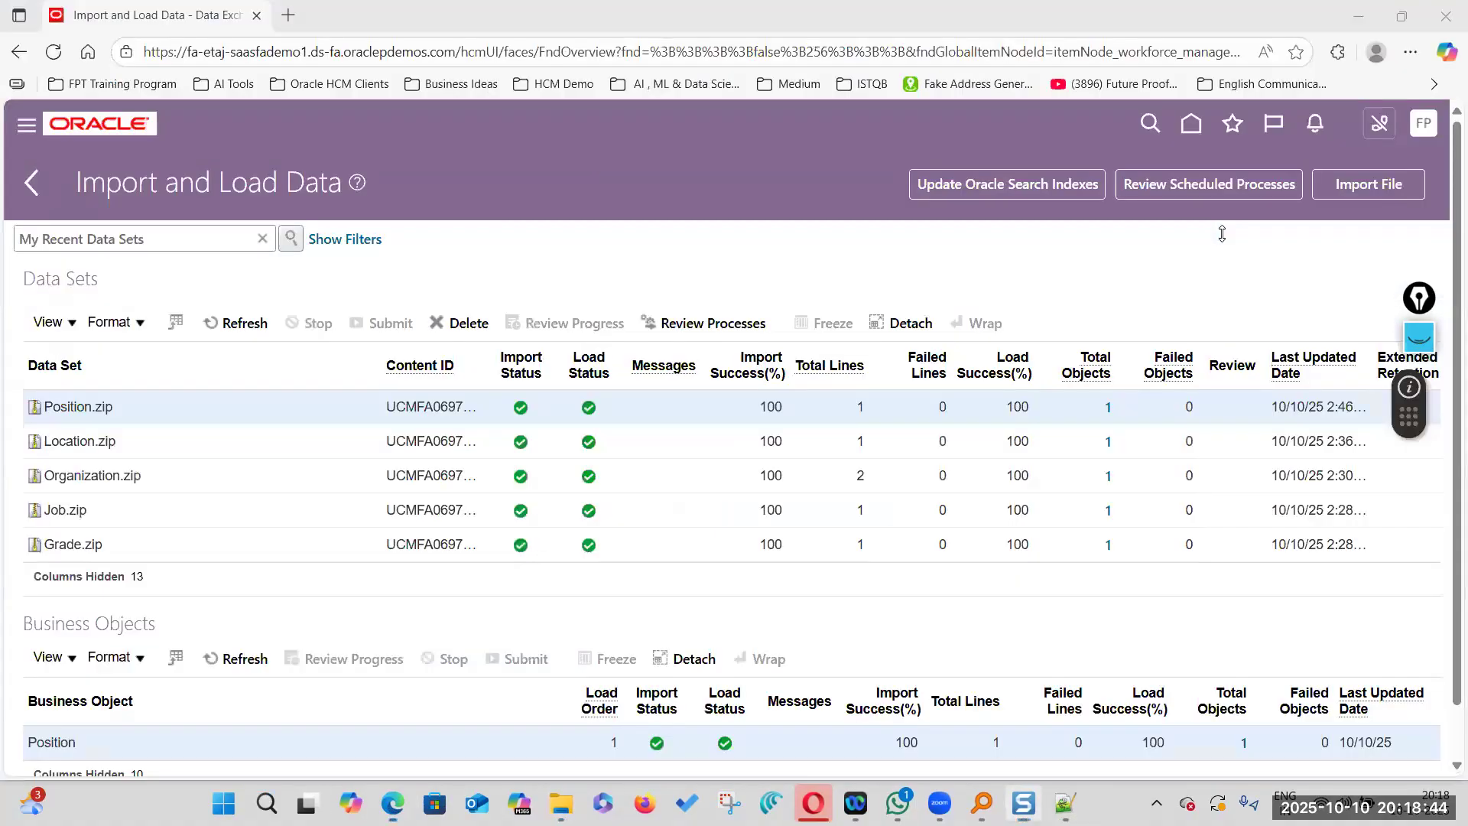
Load Manage Positions and review CHS_POS_001's US1 Business Unit and Full time values
key("Return")
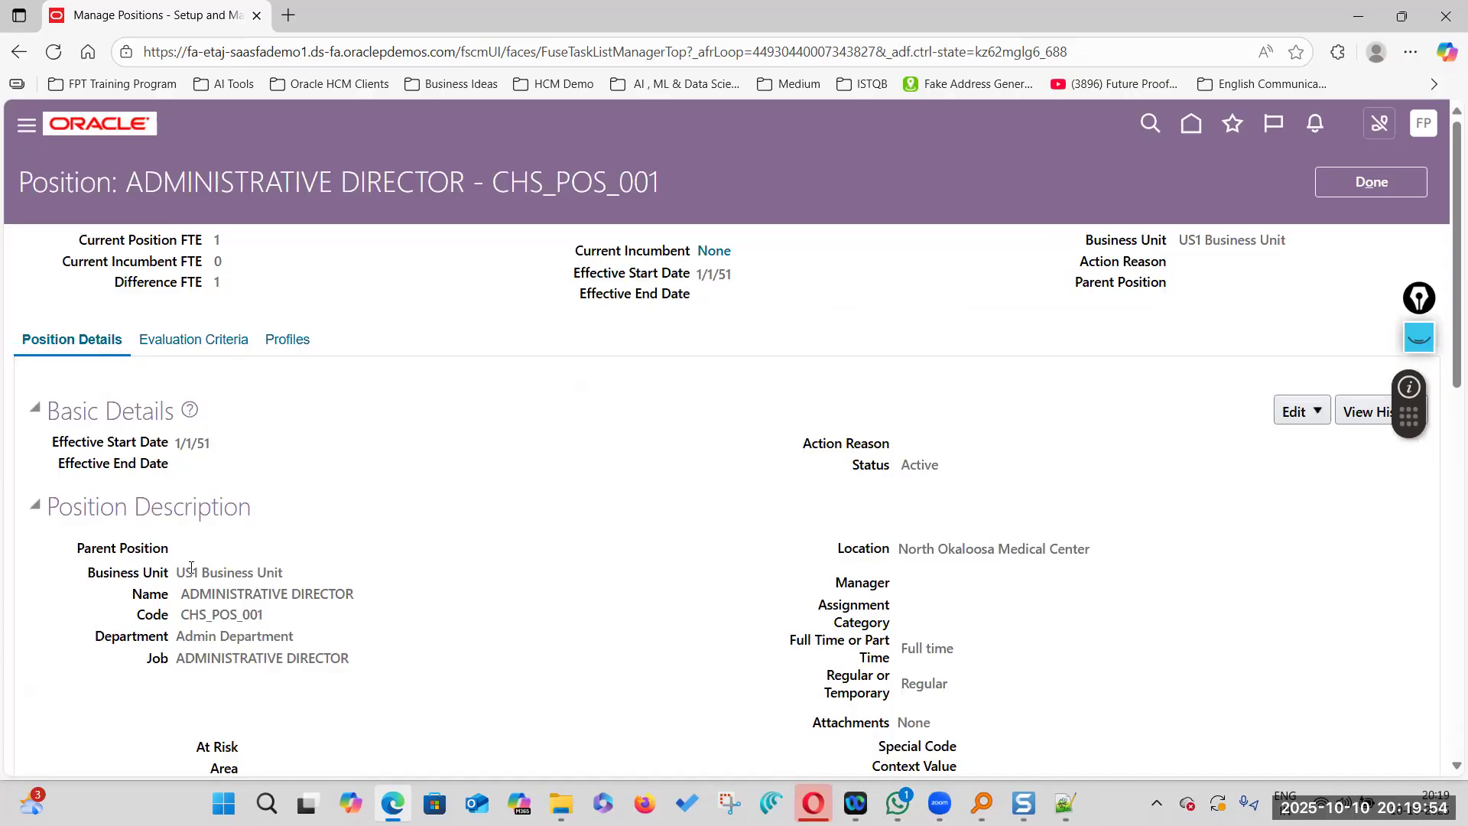
left_click_drag(177, 571, 325, 575)
scroll(491, 606, "down", 2)
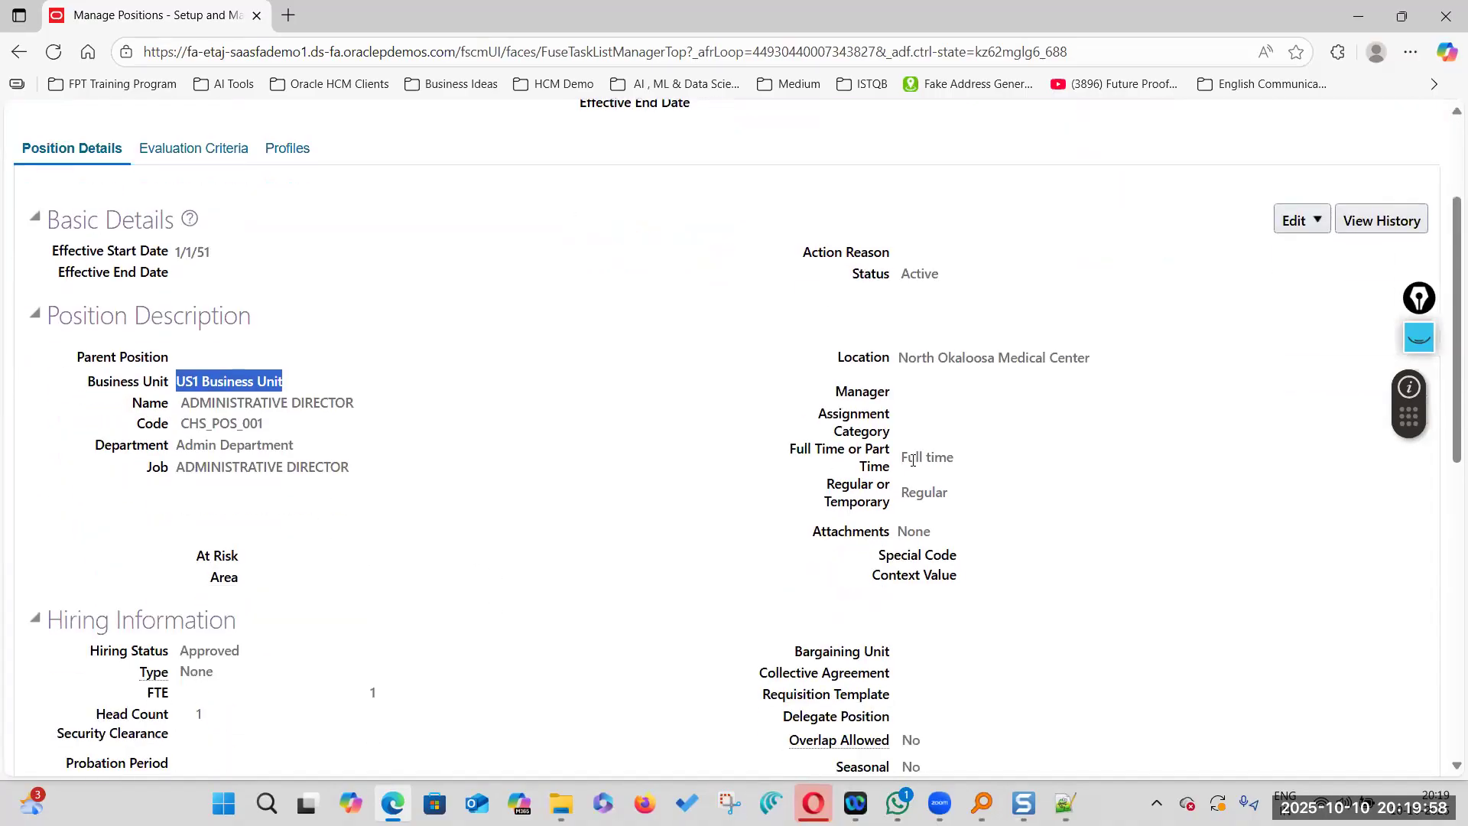
left_click_drag(902, 457, 975, 461)
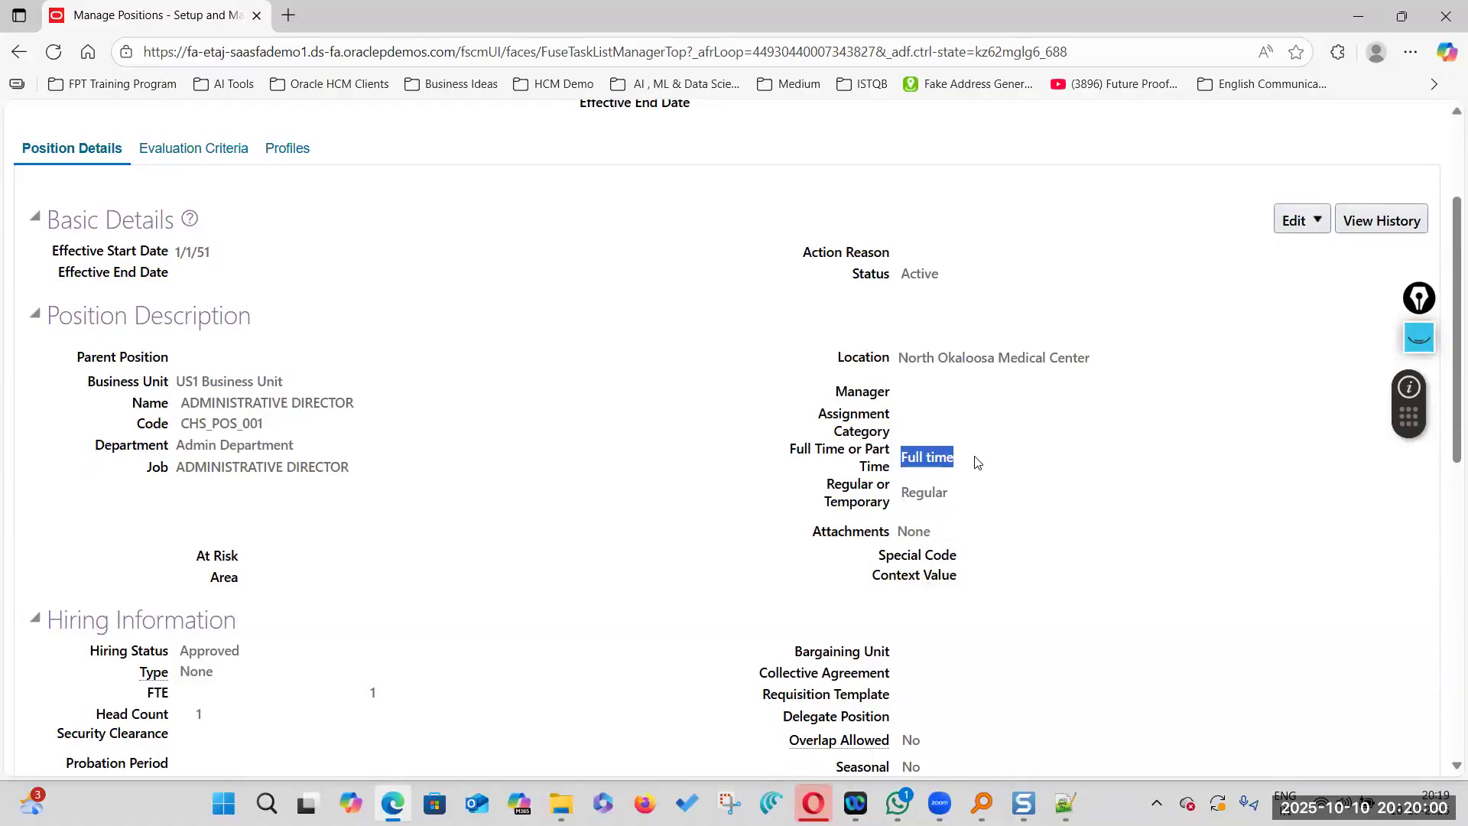
left_click_drag(900, 503, 990, 495)
scroll(926, 601, "down", 1)
scroll(589, 573, "down", 6)
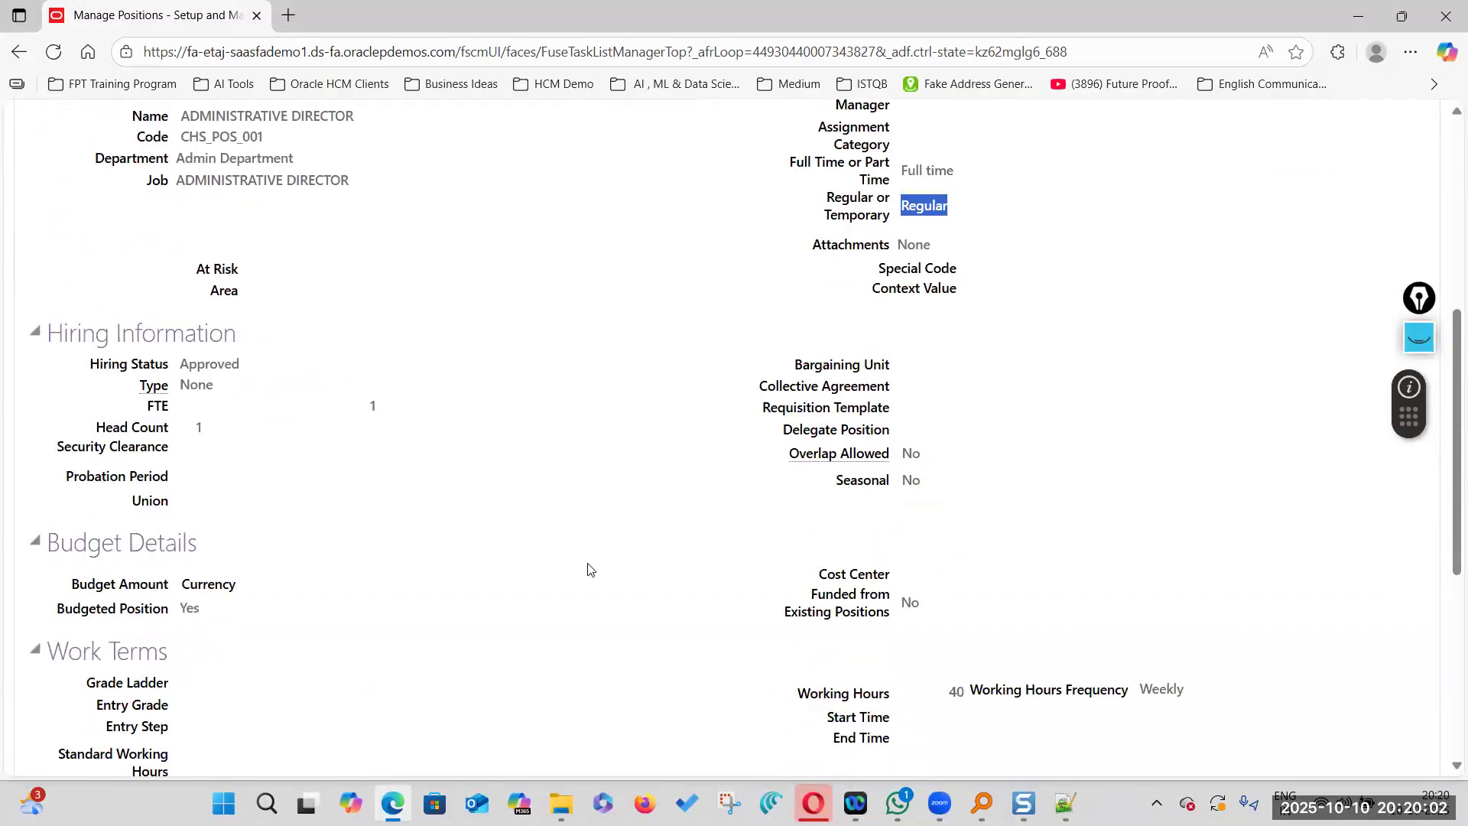
scroll(590, 574, "up", 8)
scroll(589, 574, "up", 3)
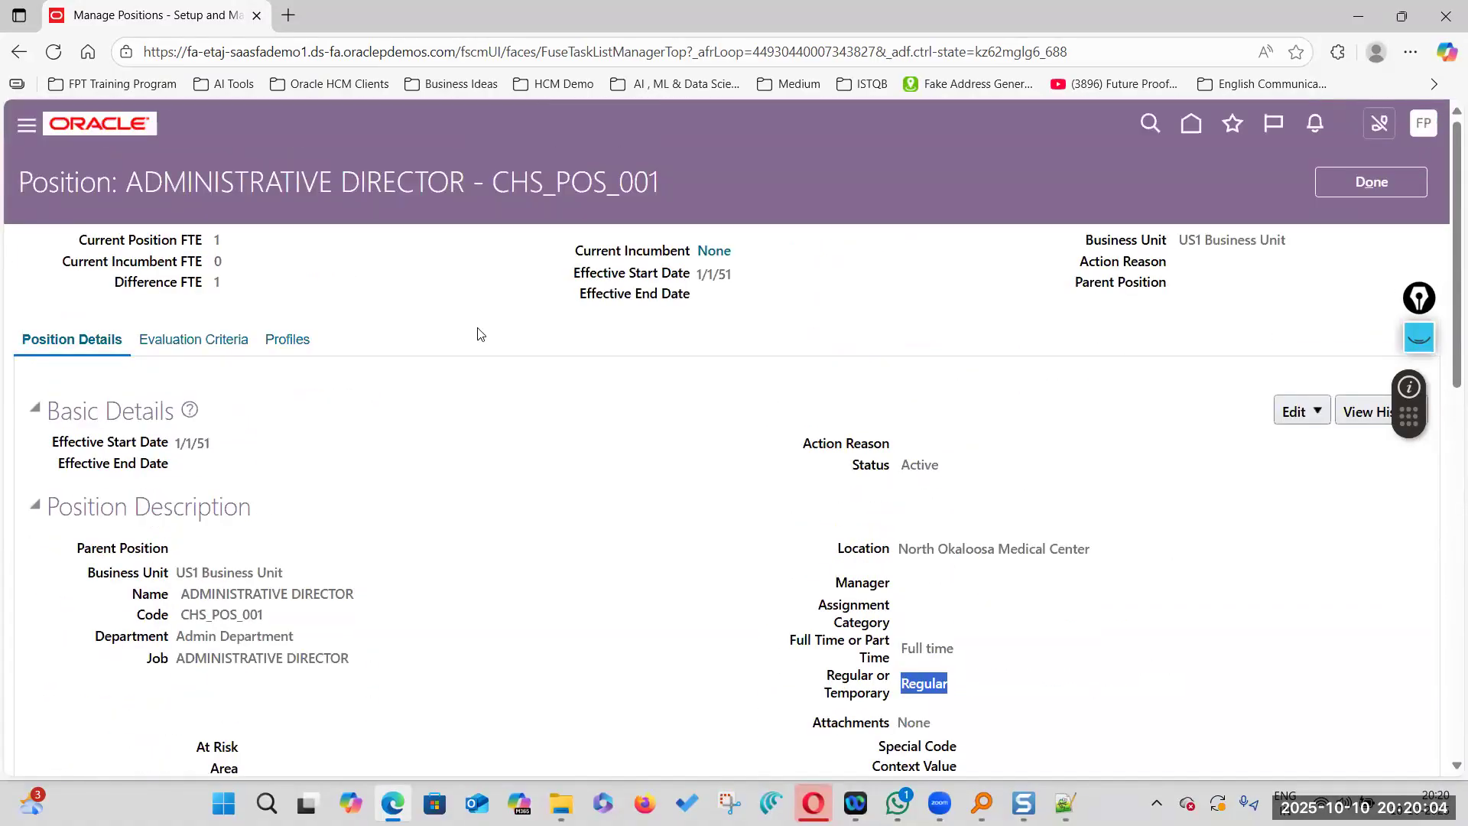
Close the position details and leave Manage Positions for the setup task list
left_click(1395, 187)
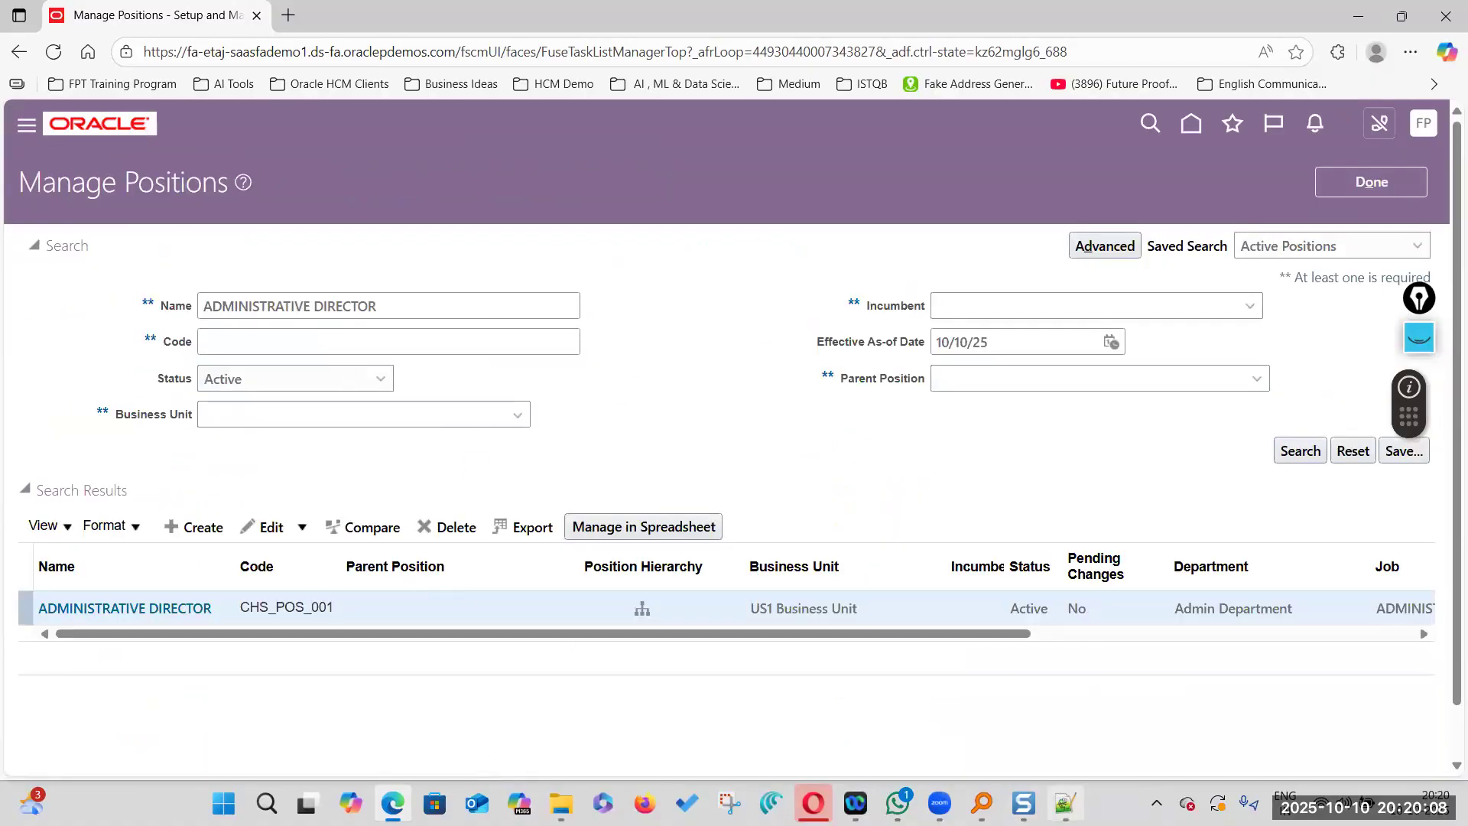
mouse_move(1065, 802)
left_click(1365, 182)
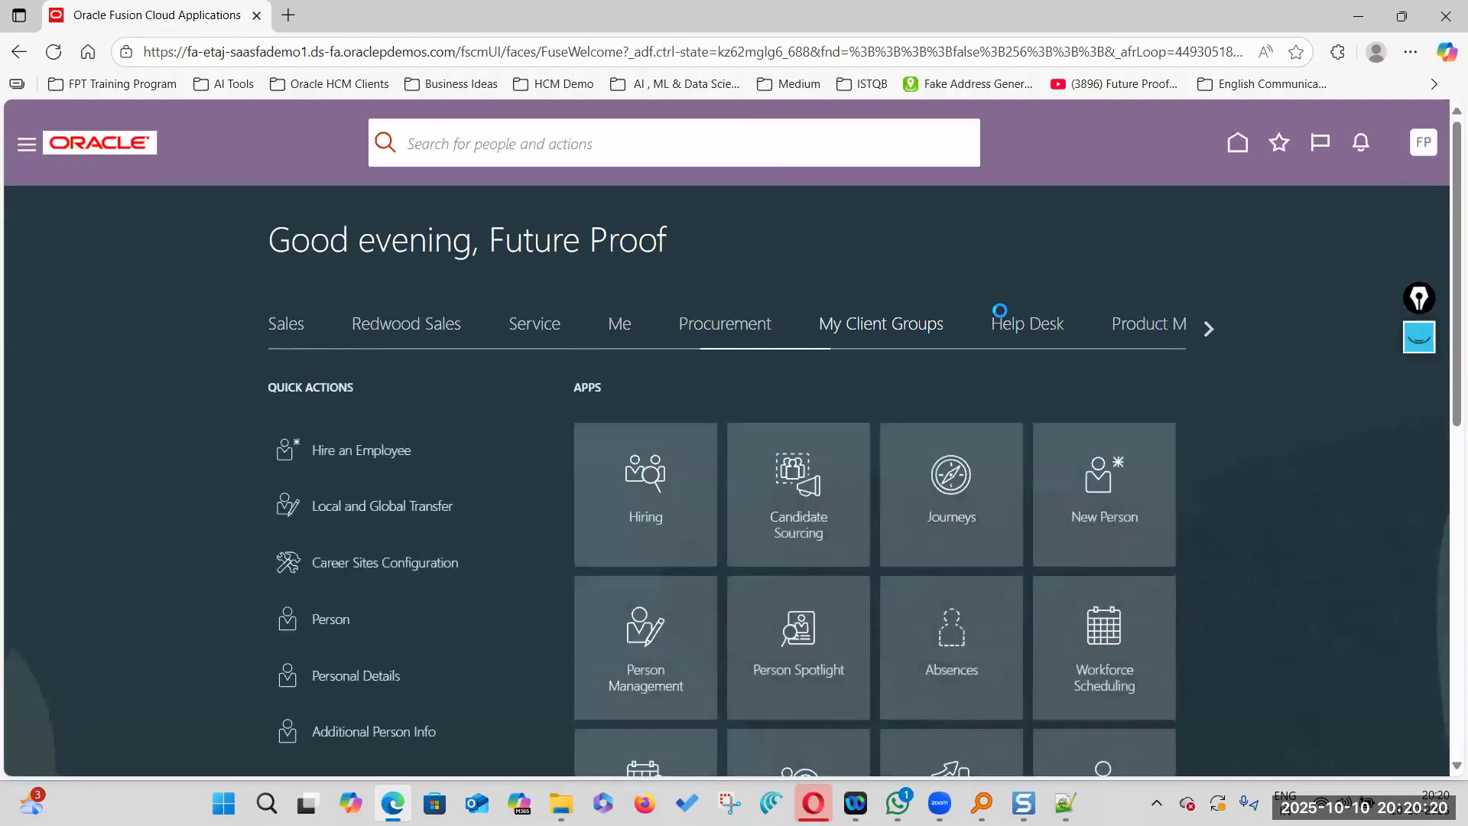
Start hiring an employee from New Person, paste the national ID, and continue to Person Information
scroll(887, 360, "down", 2)
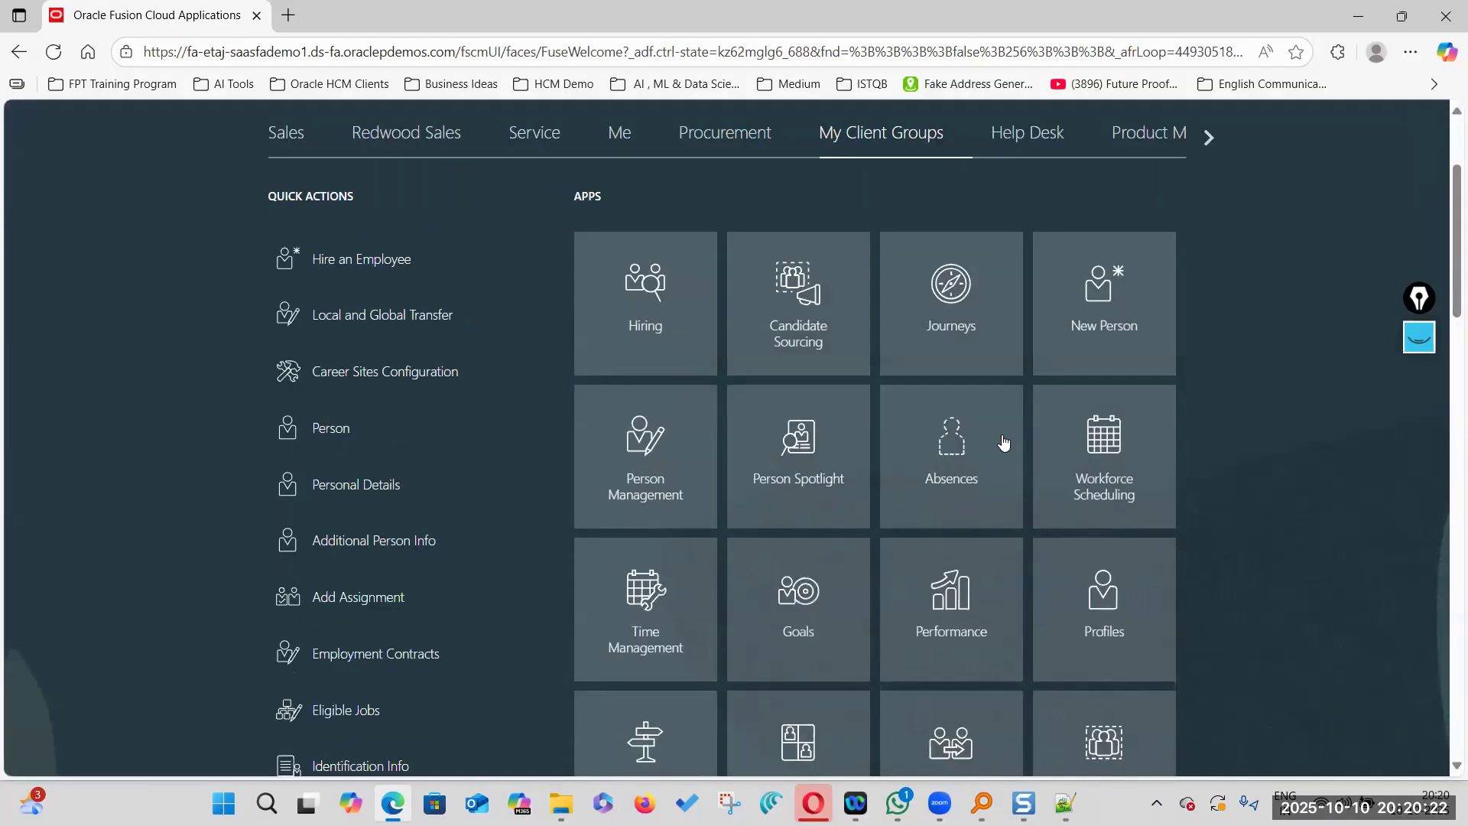
left_click(1112, 299)
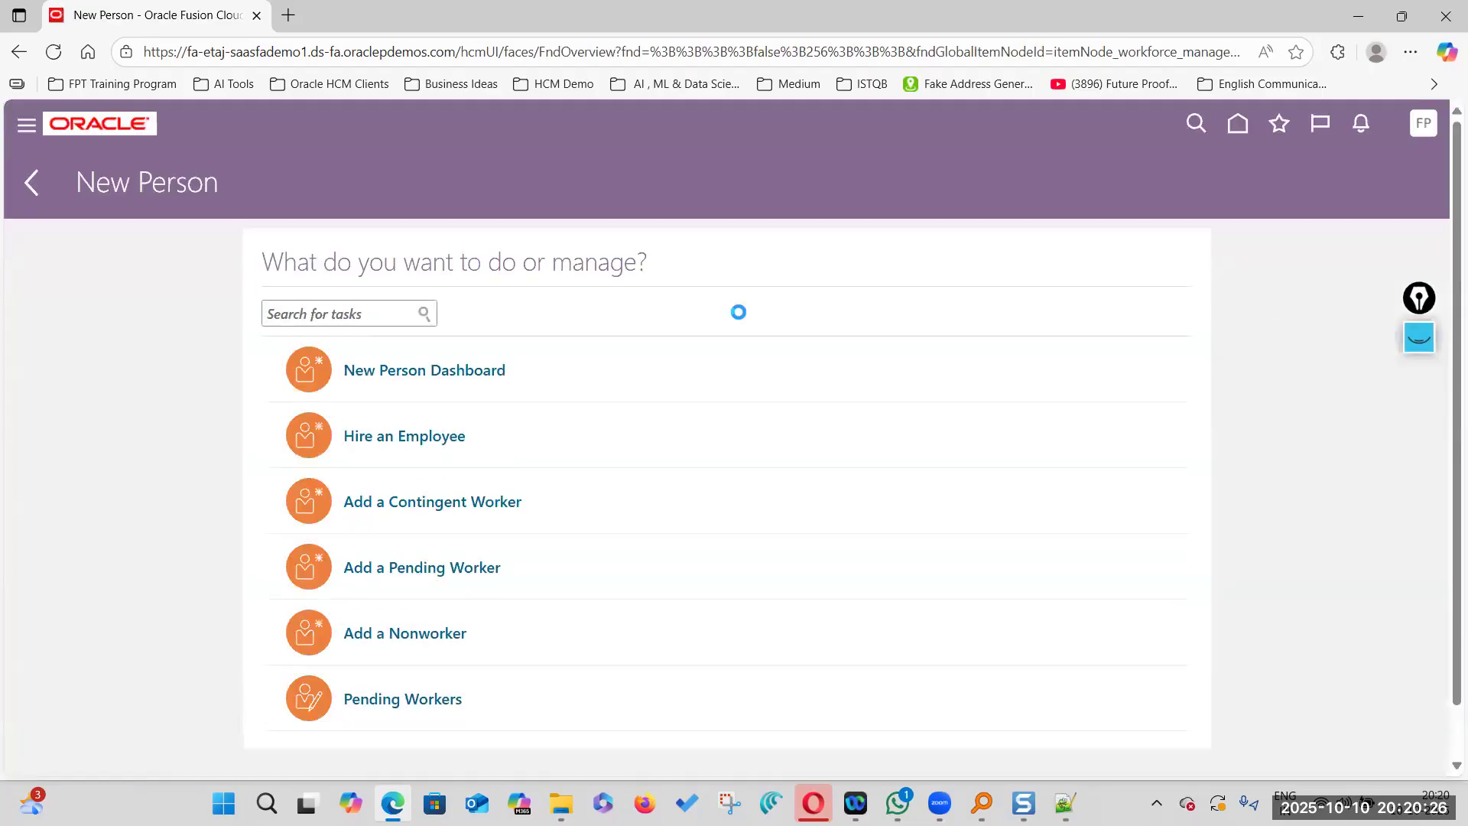
left_click(390, 437)
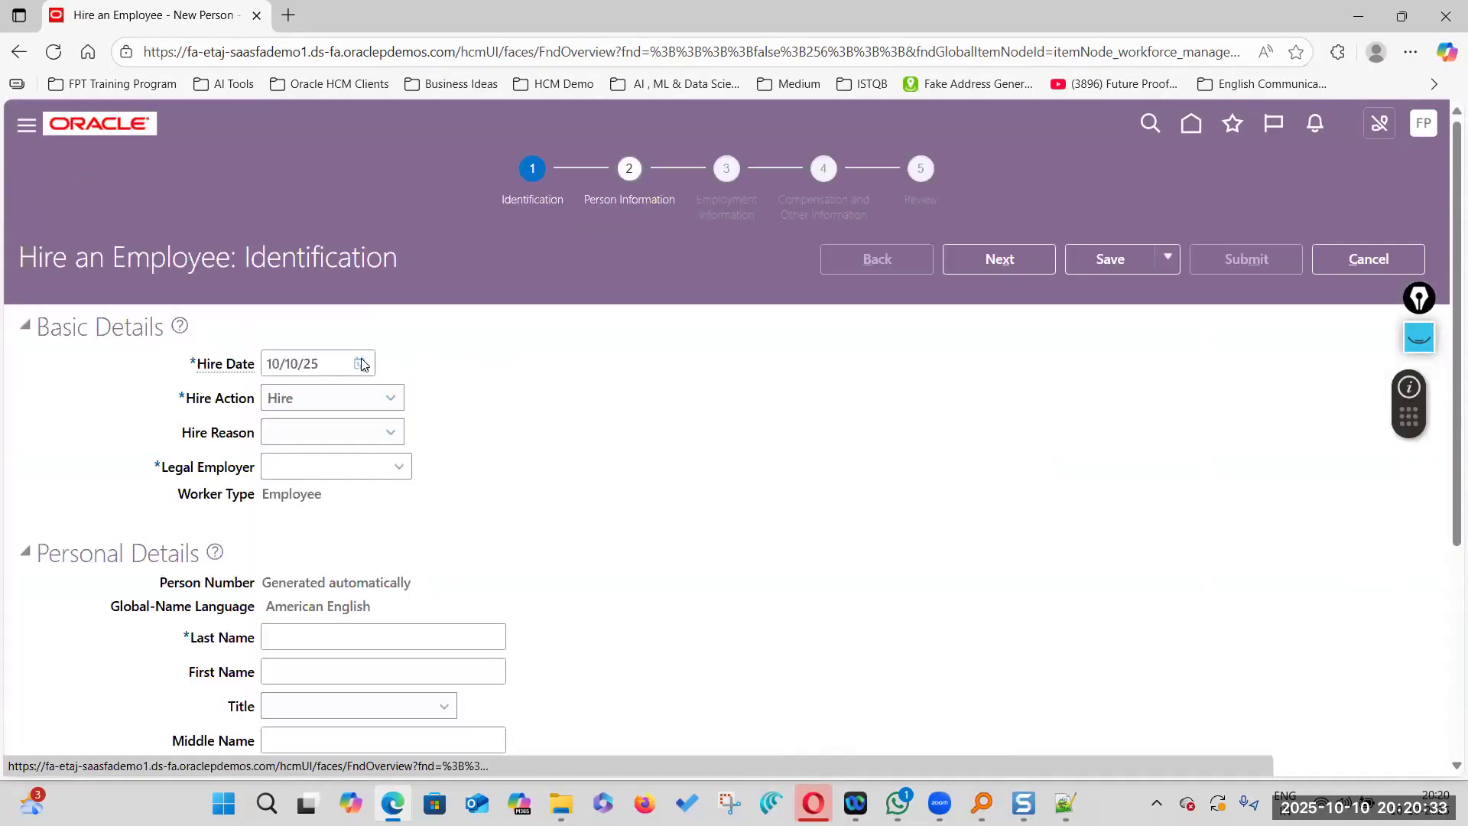
left_click(362, 364)
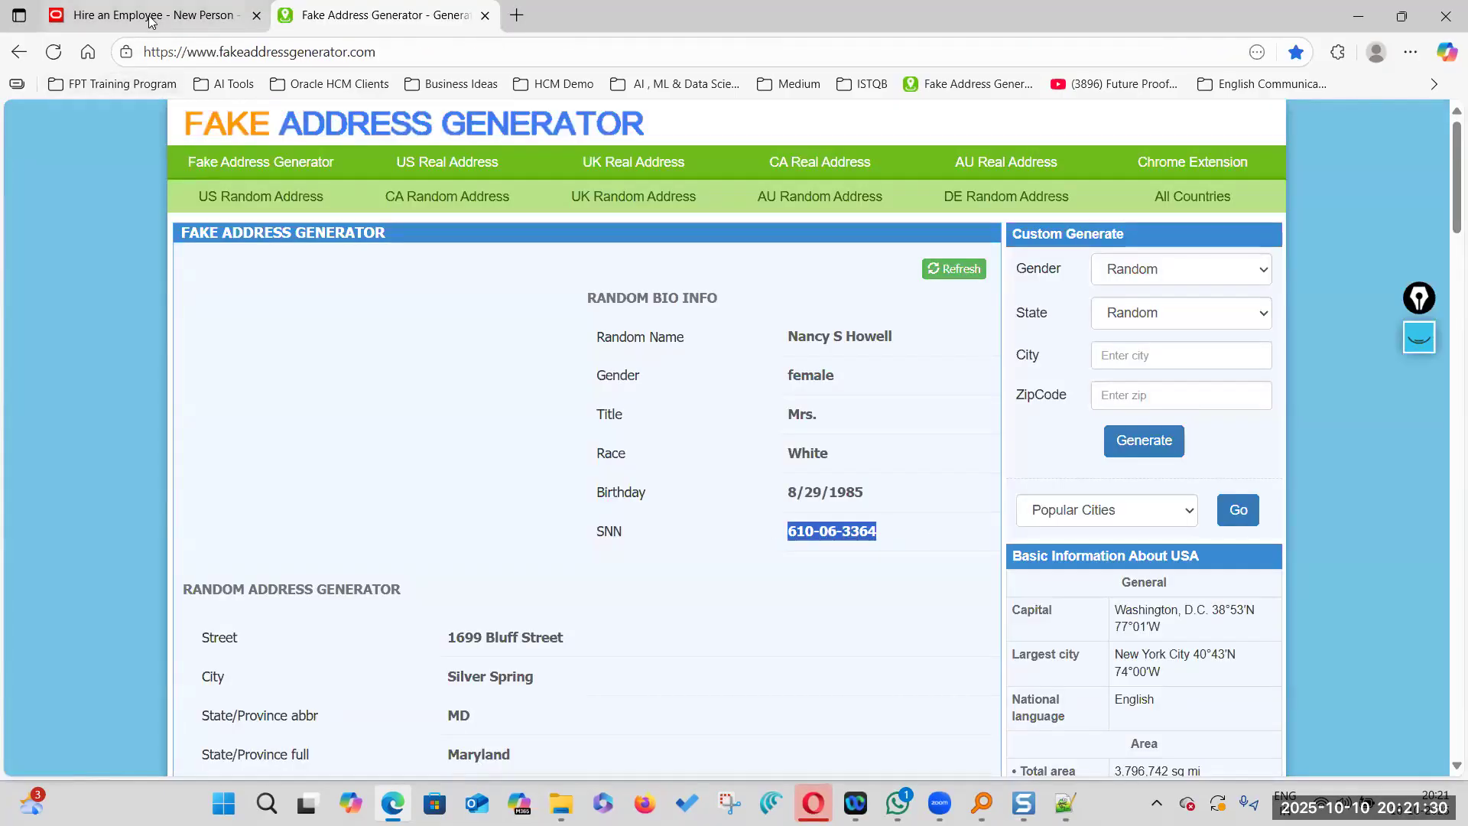
left_click(153, 15)
left_click(533, 712)
type("838-06-2364")
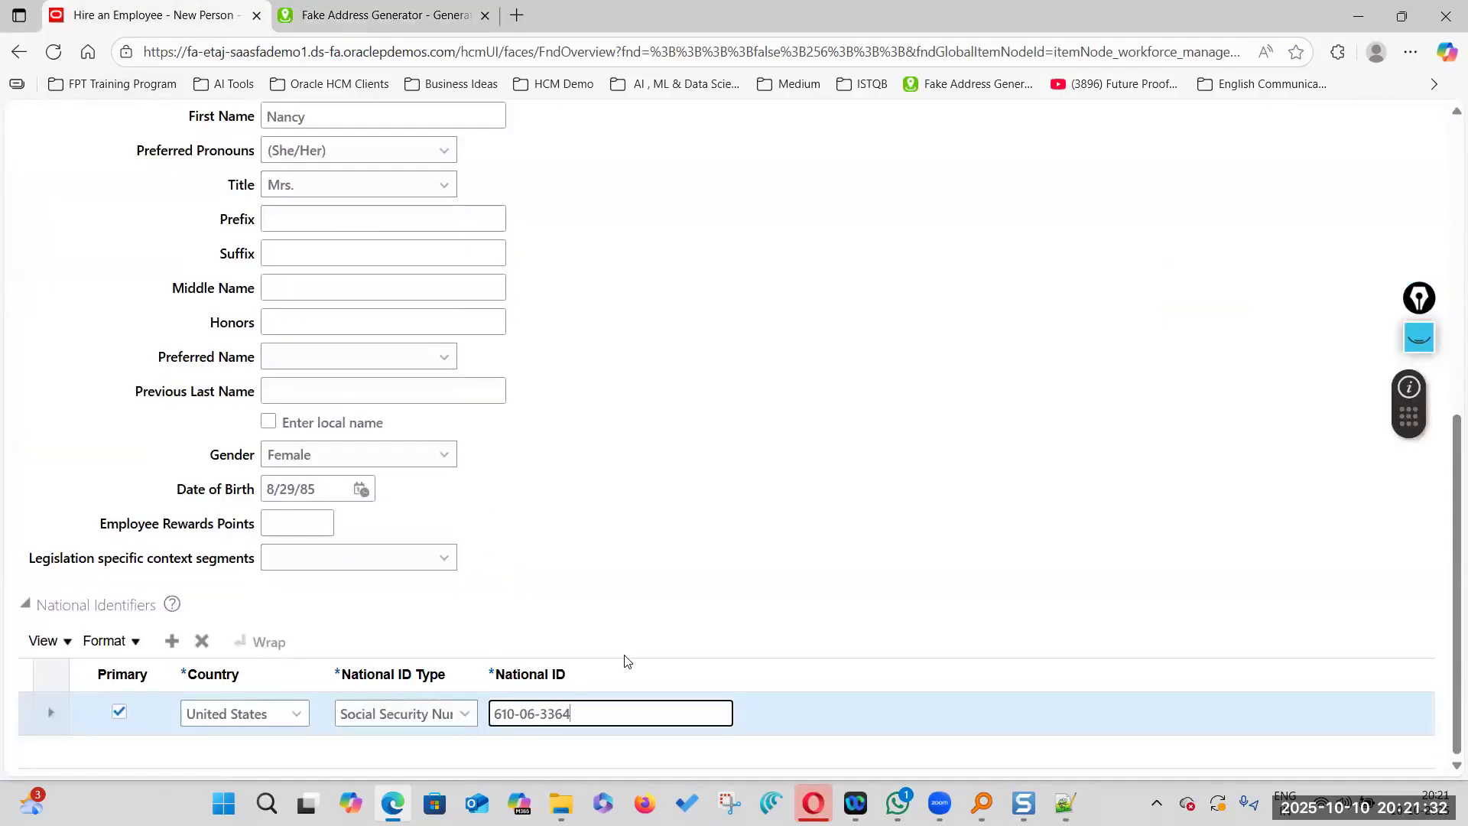
scroll(714, 469, "up", 5)
scroll(715, 469, "up", 3)
left_click(1000, 259)
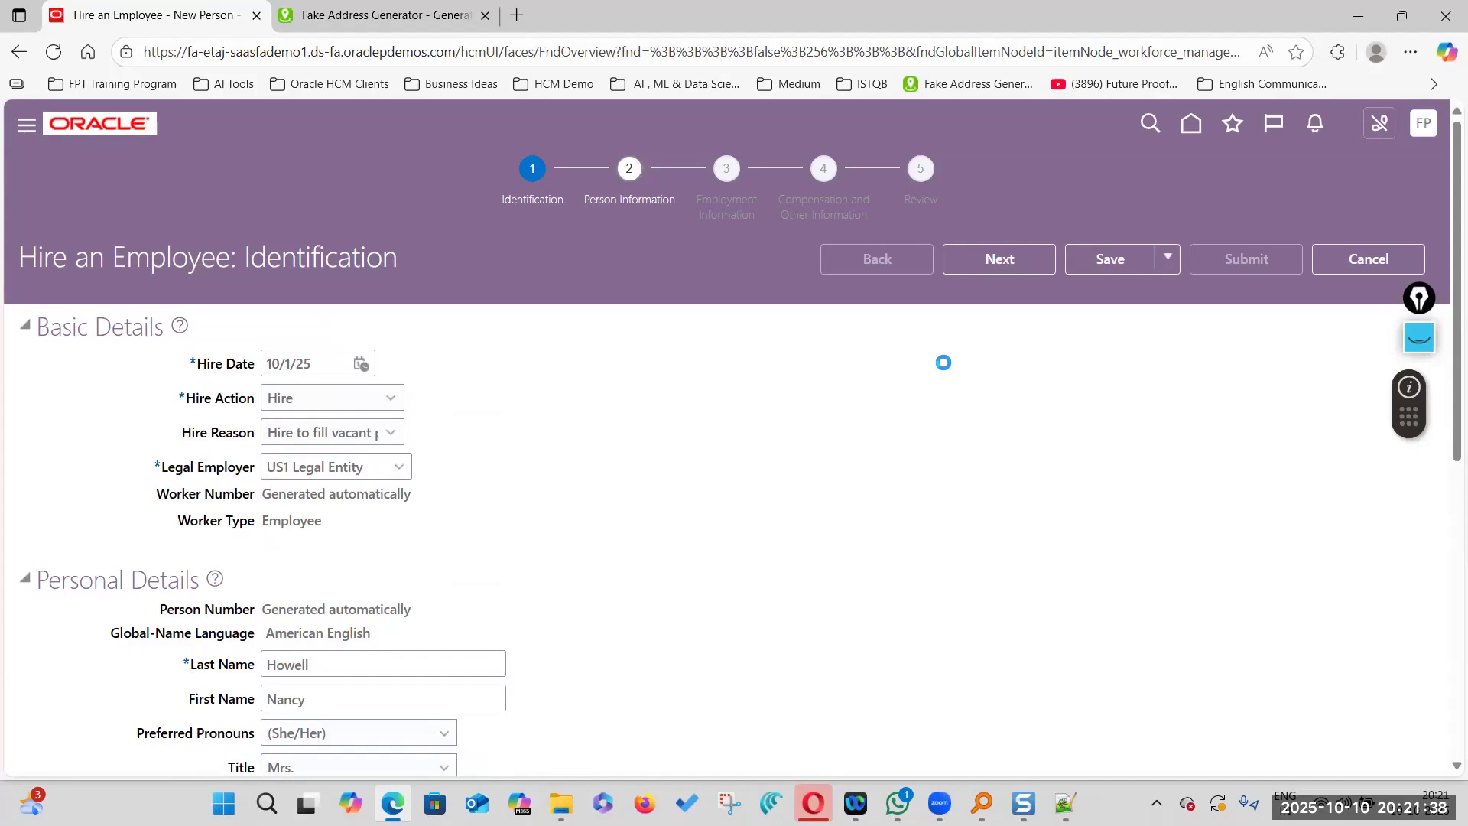
Copy a generated street address and paste it as the hire's first address line
key("ctrl+Tab")
scroll(790, 514, "down", 4)
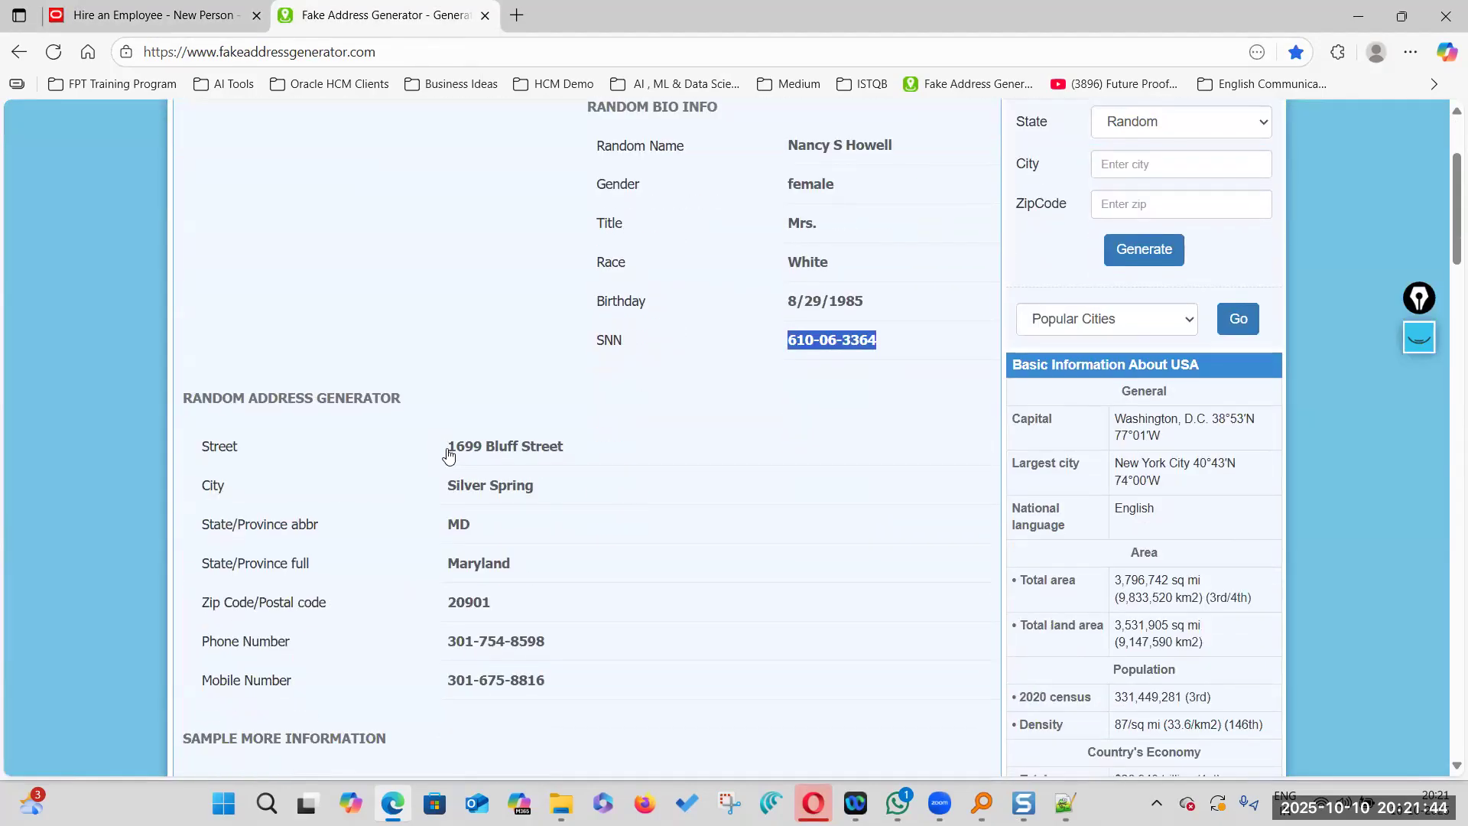
left_click_drag(448, 456, 630, 457)
key("ctrl+c")
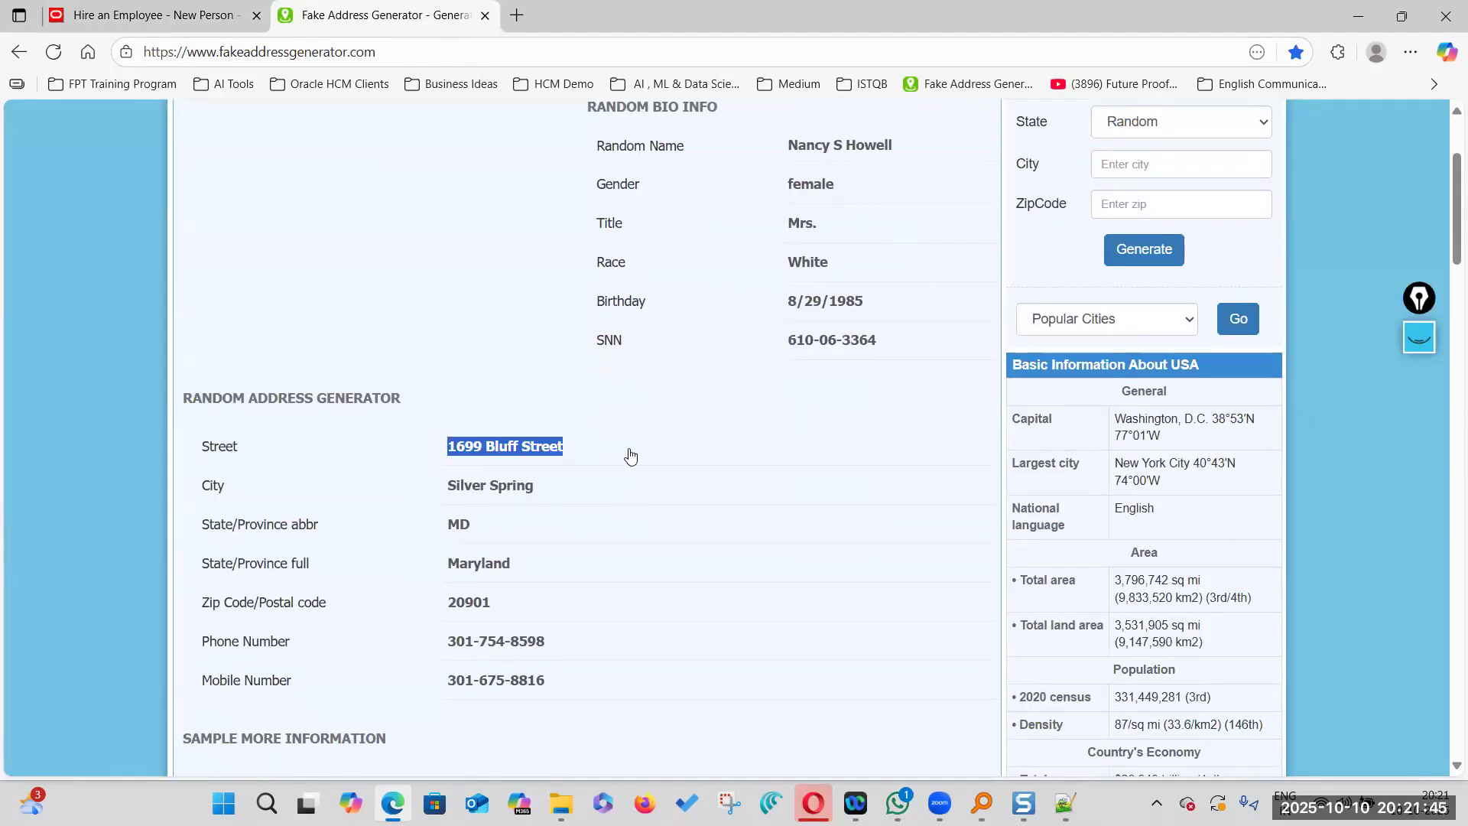
left_click(223, 14)
left_click(305, 542)
key("ctrl+v")
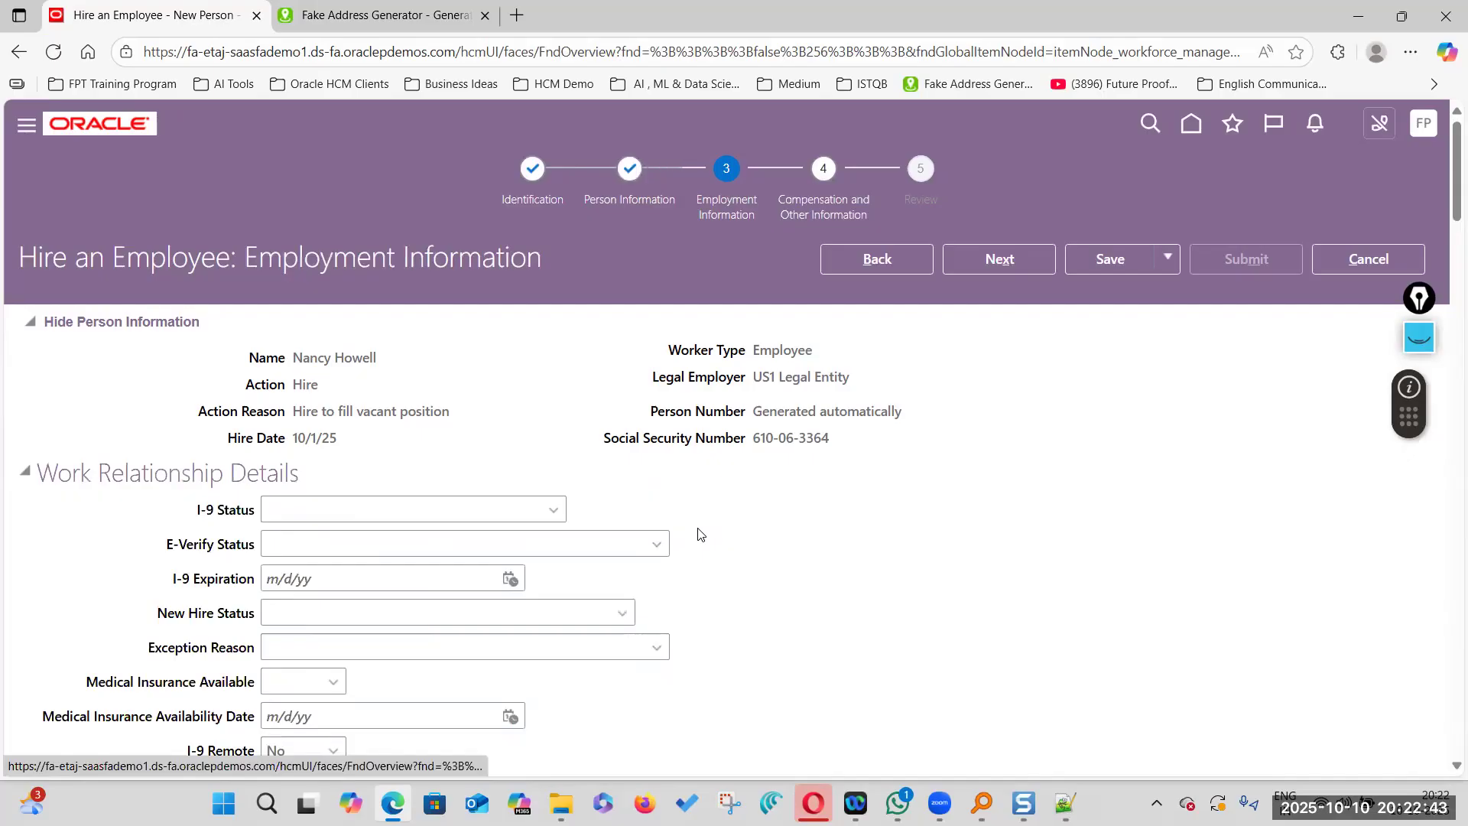
Search business units for US1% and assign US1 Business Unit to the assignment
scroll(700, 531, "down", 3)
scroll(699, 534, "down", 5)
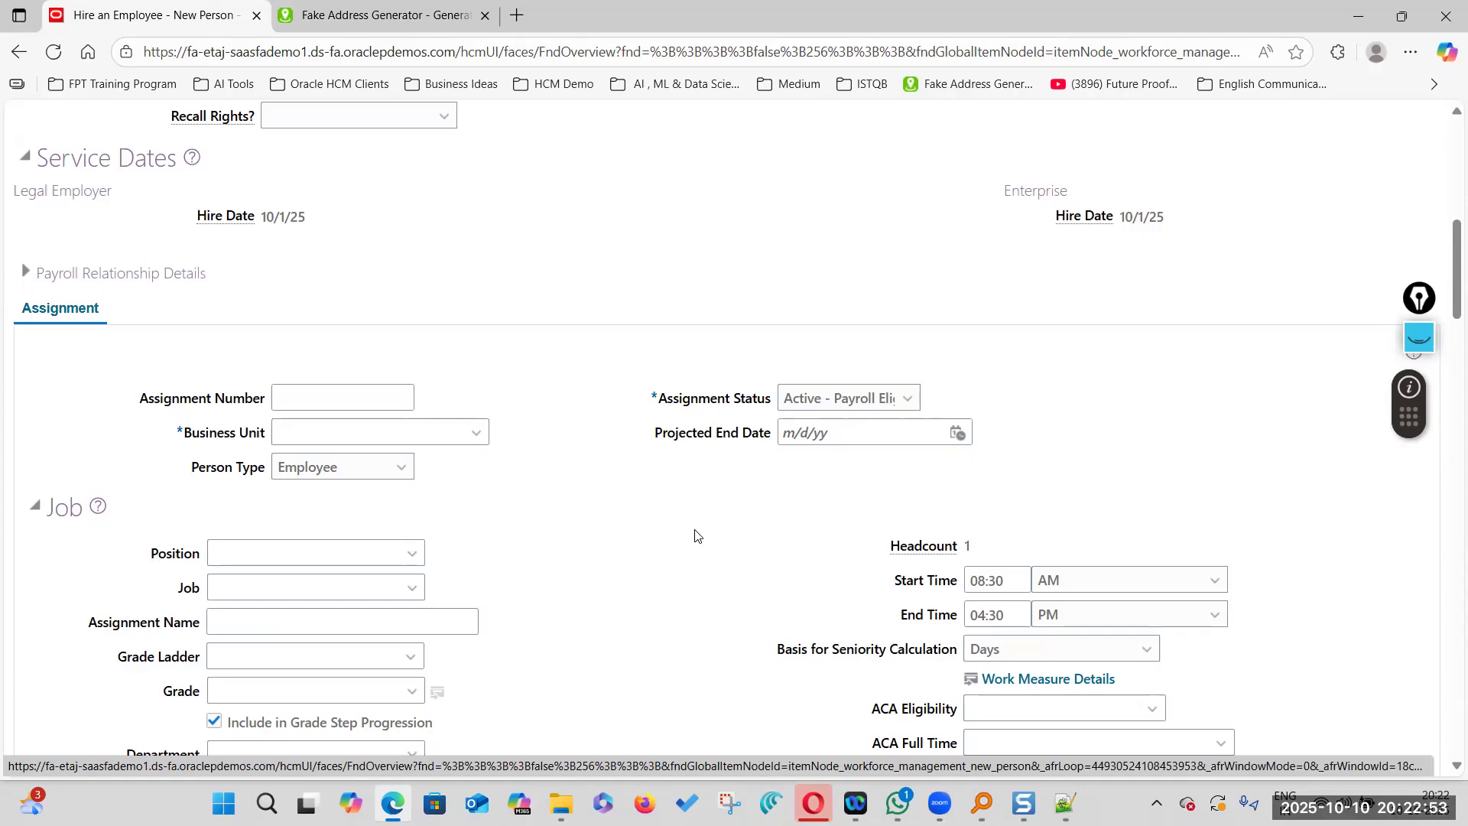
scroll(696, 535, "down", 2)
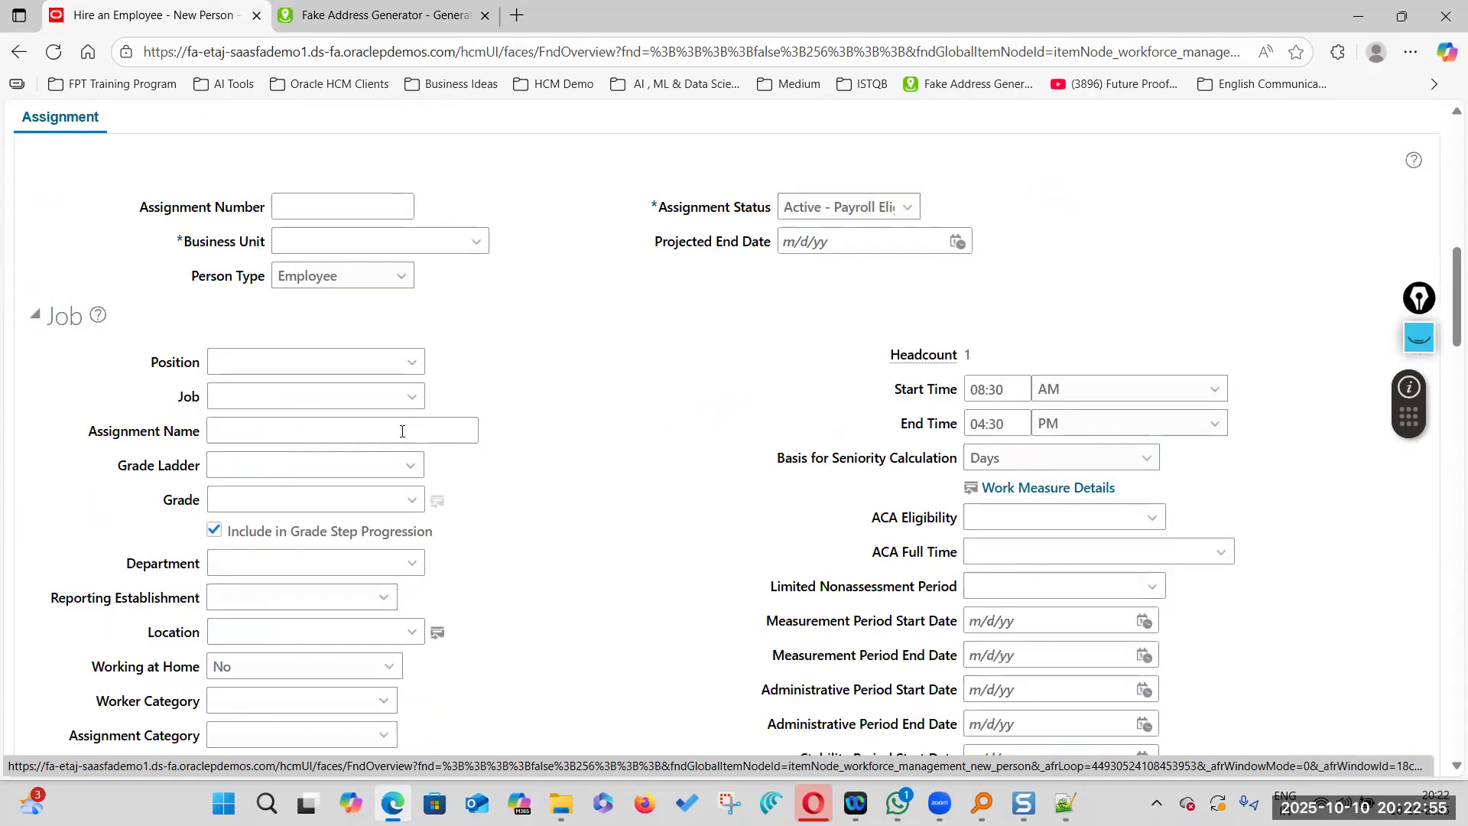
left_click(475, 241)
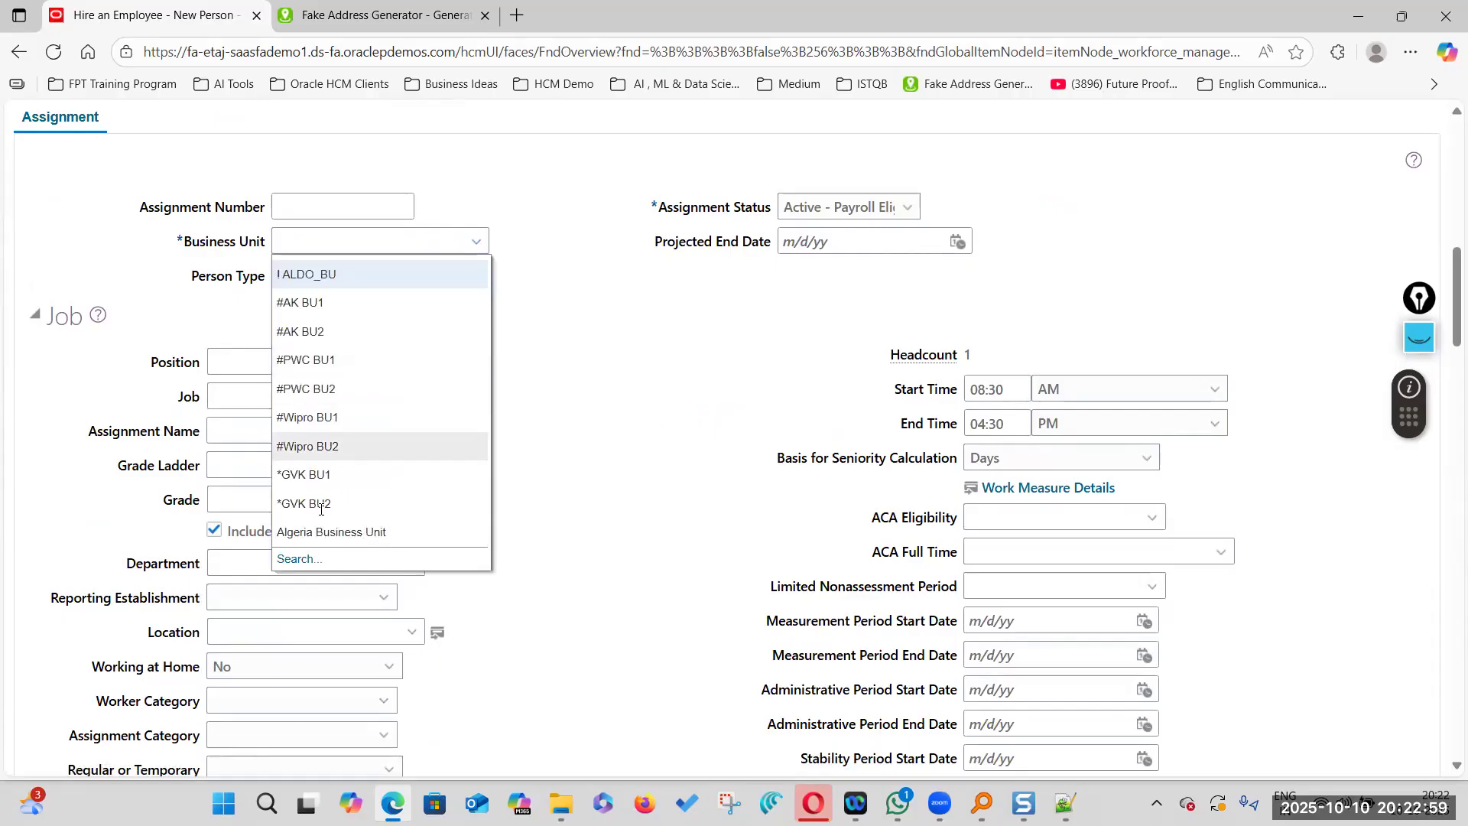
left_click(298, 559)
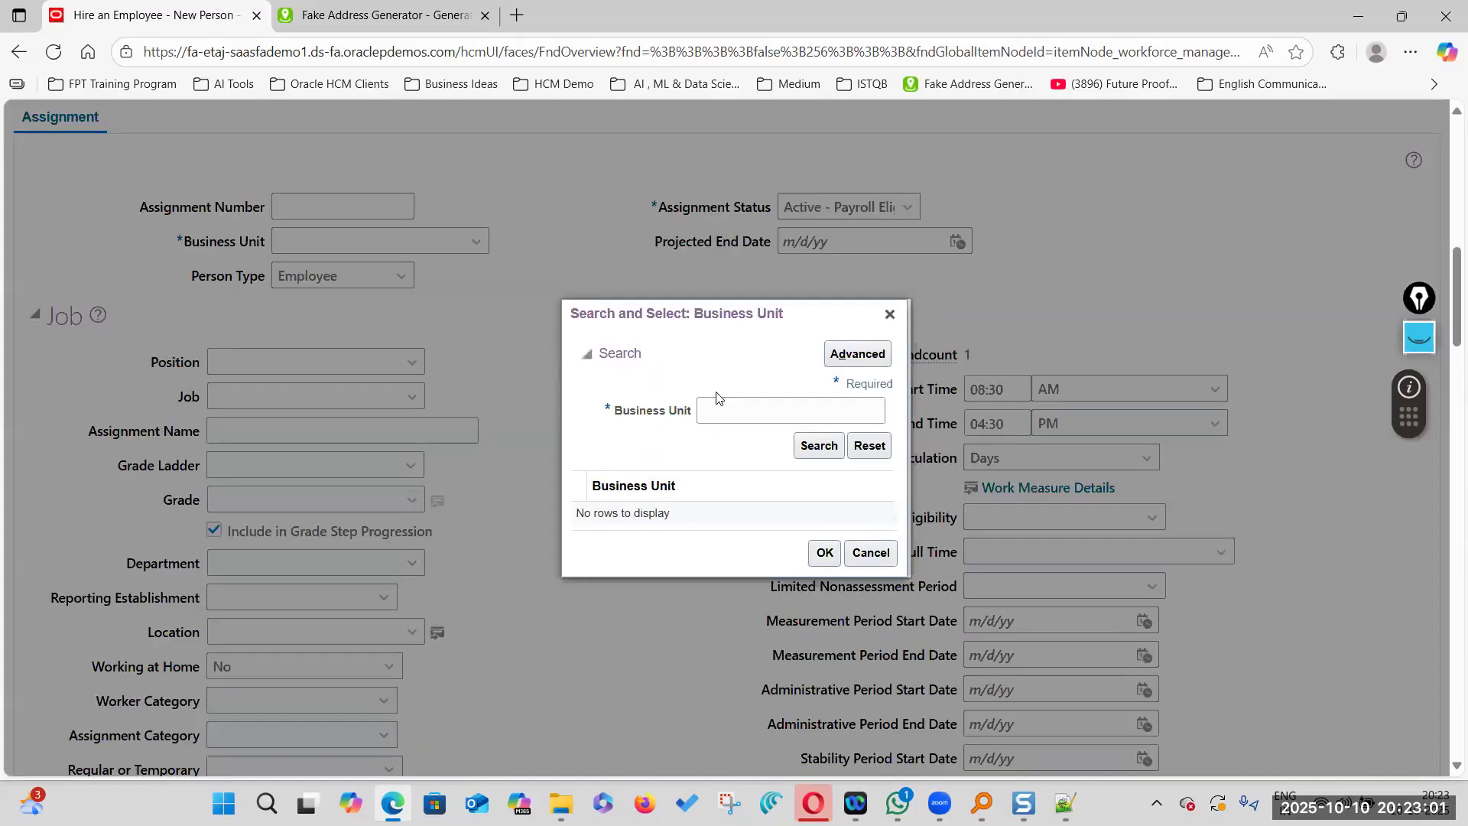
type("US1%")
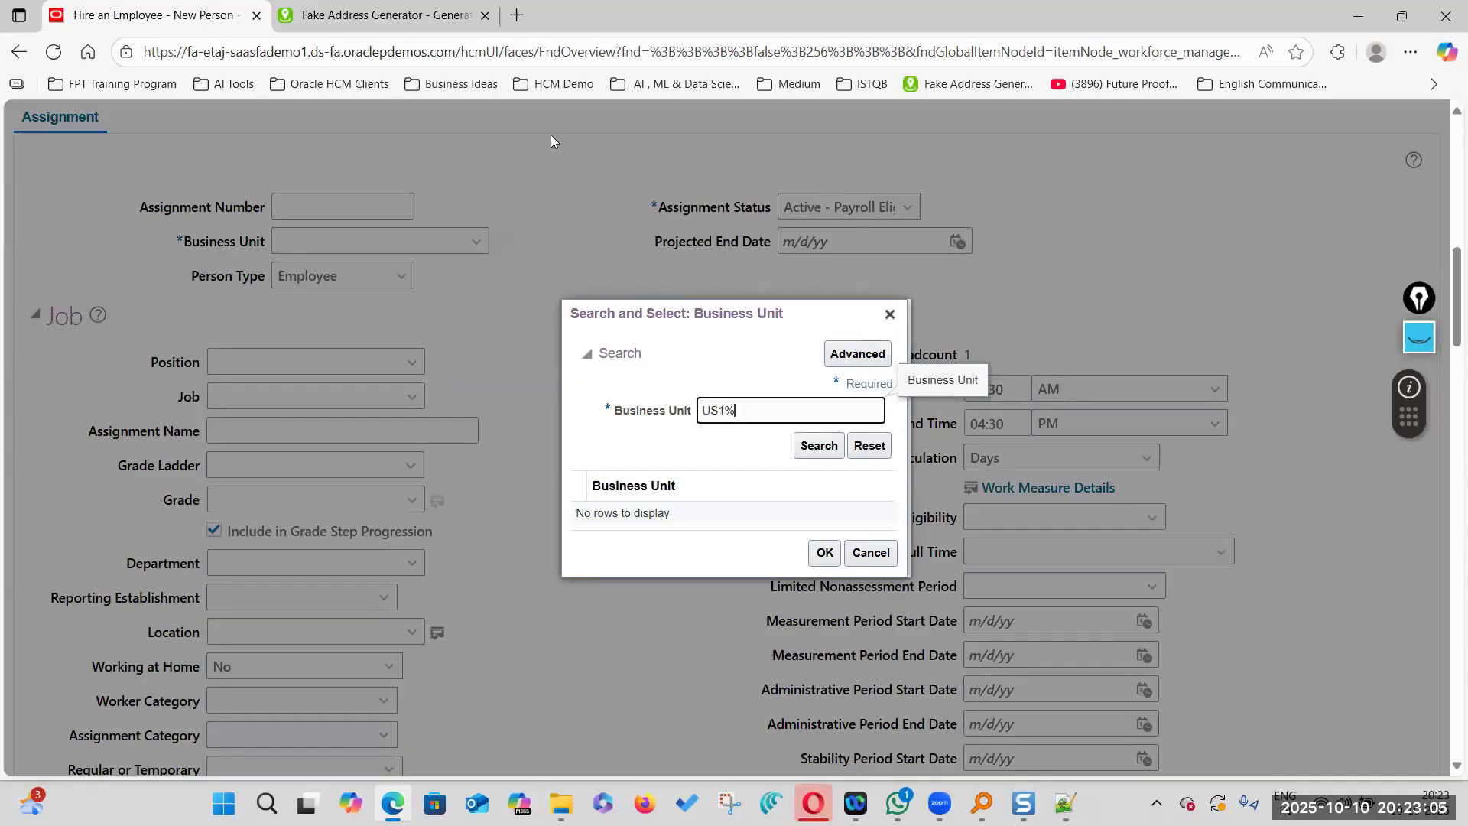
key("Return")
left_click(611, 497)
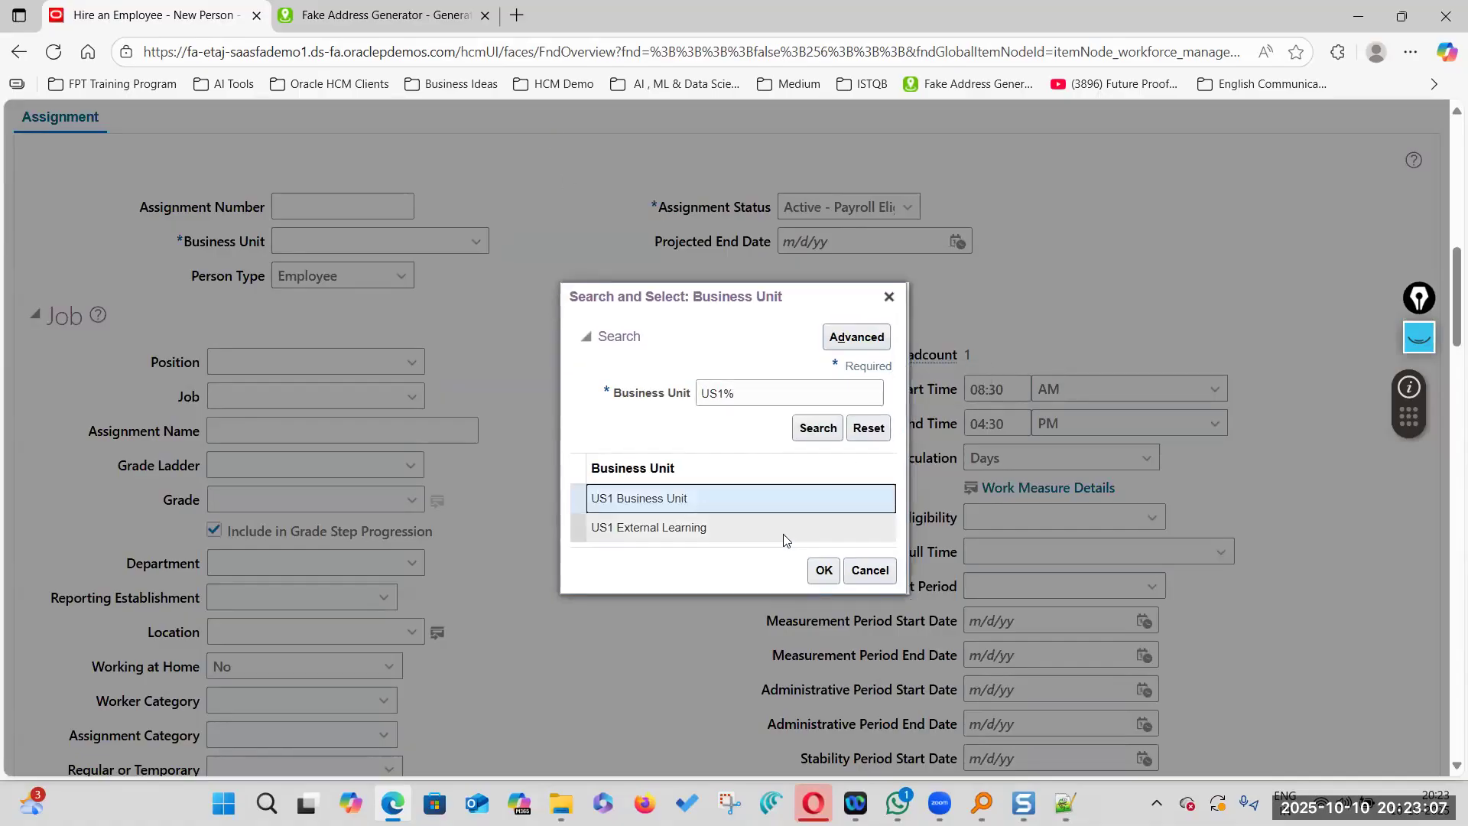
left_click(824, 571)
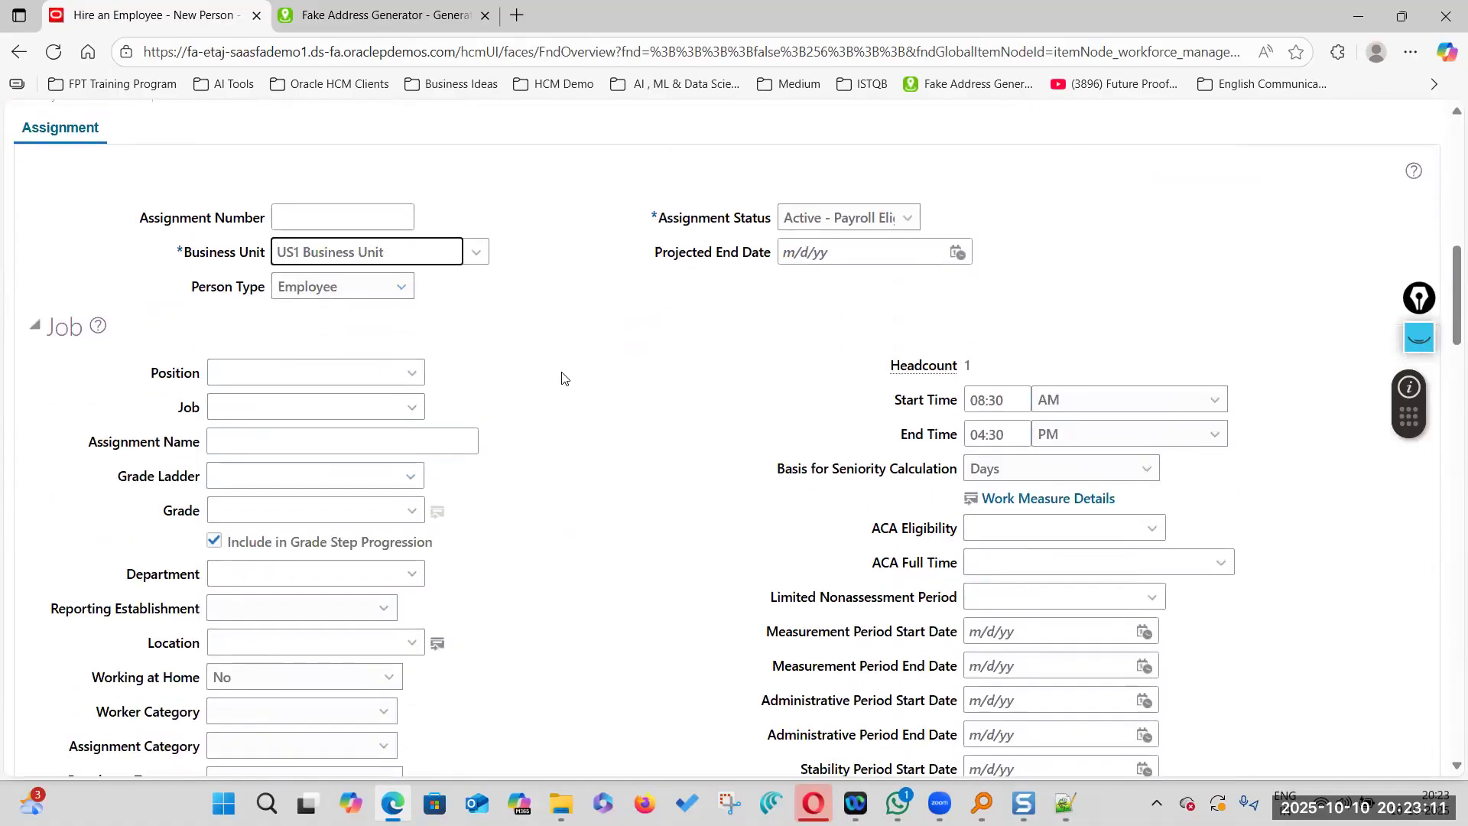
Search positions by name Admin% and assign ADMINISTRATIVE DIRECTOR to the hire
left_click(410, 374)
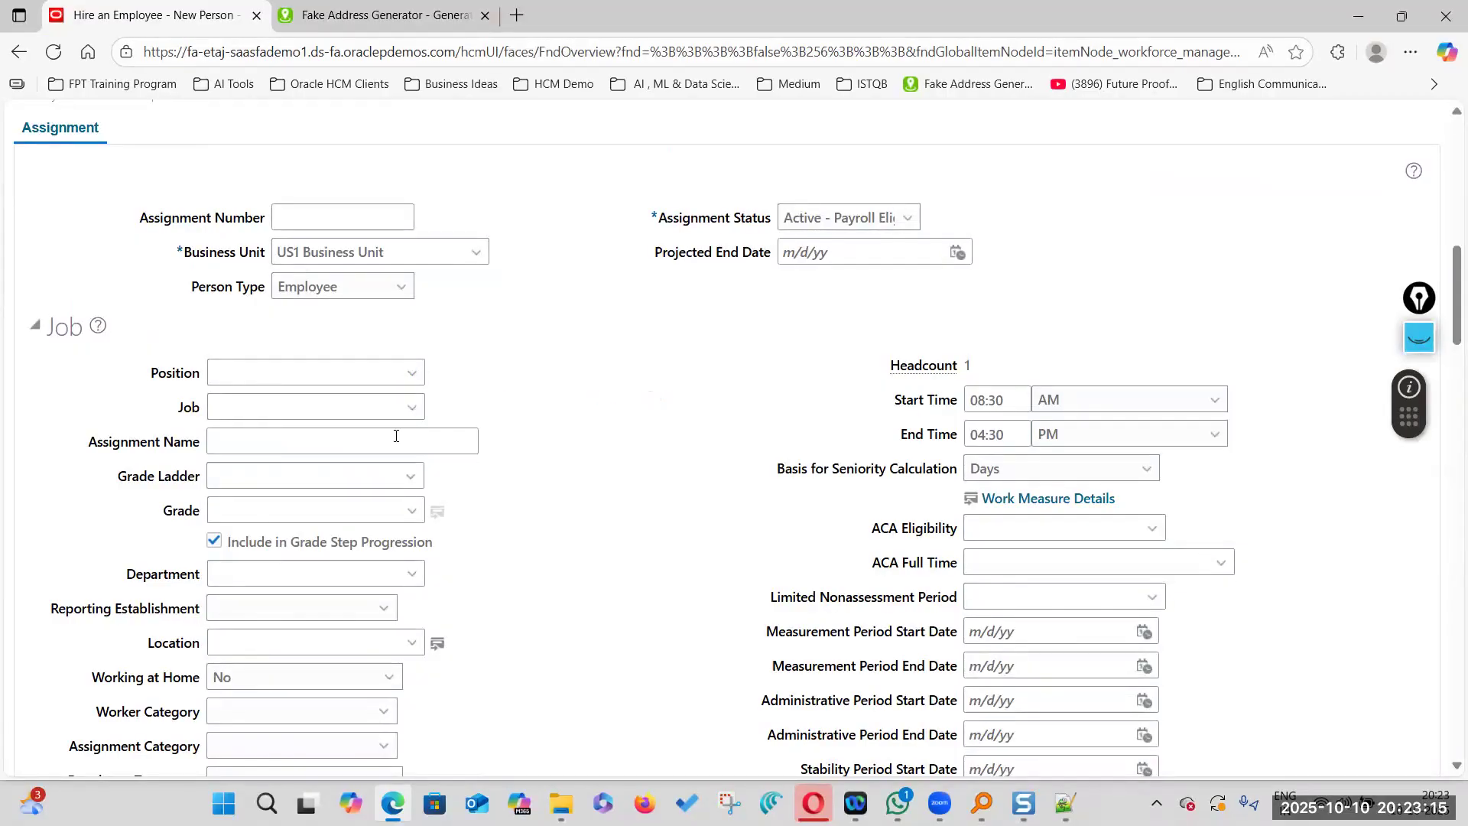
left_click(229, 691)
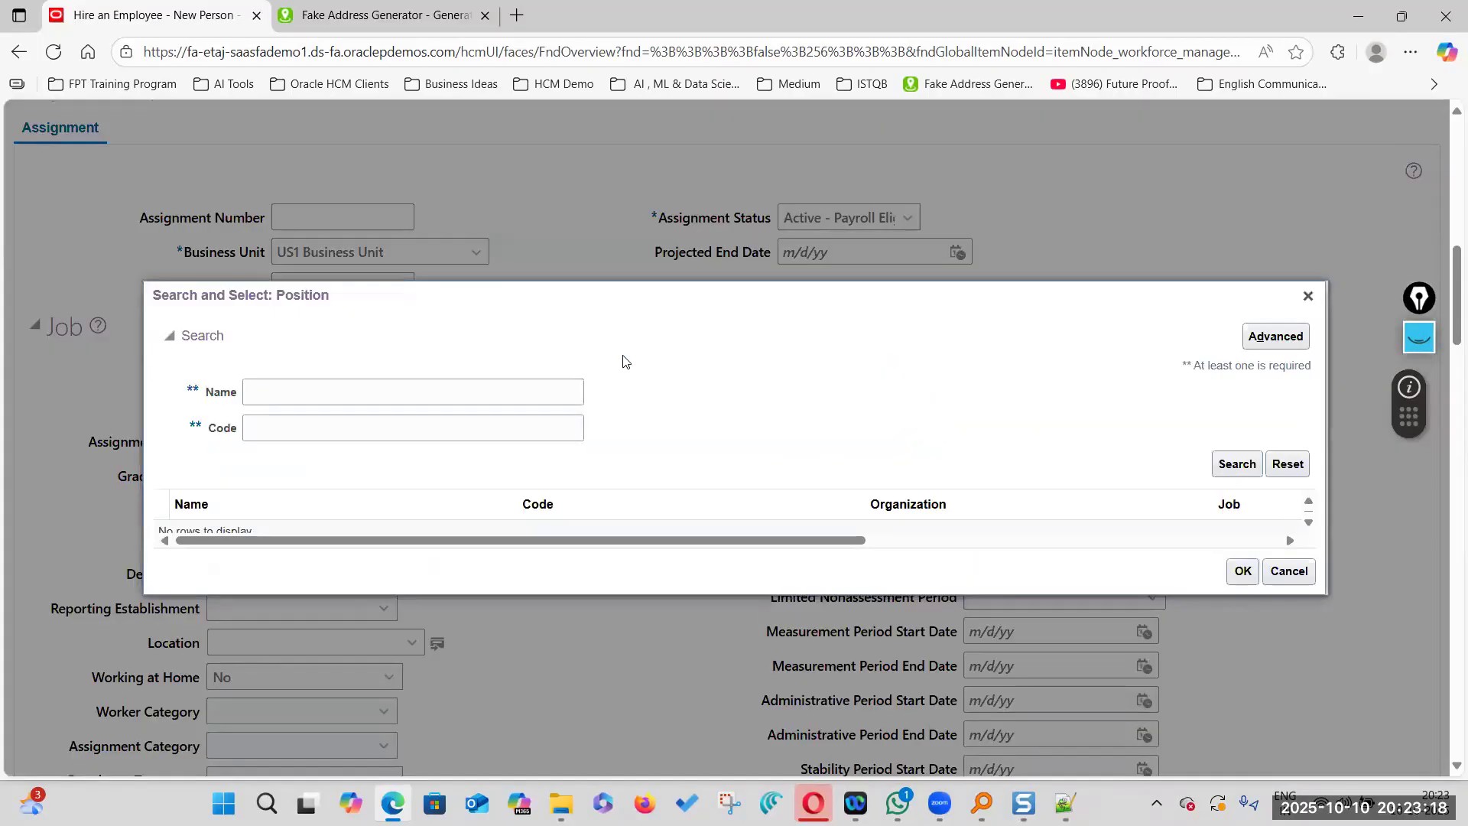
left_click(447, 394)
type("A")
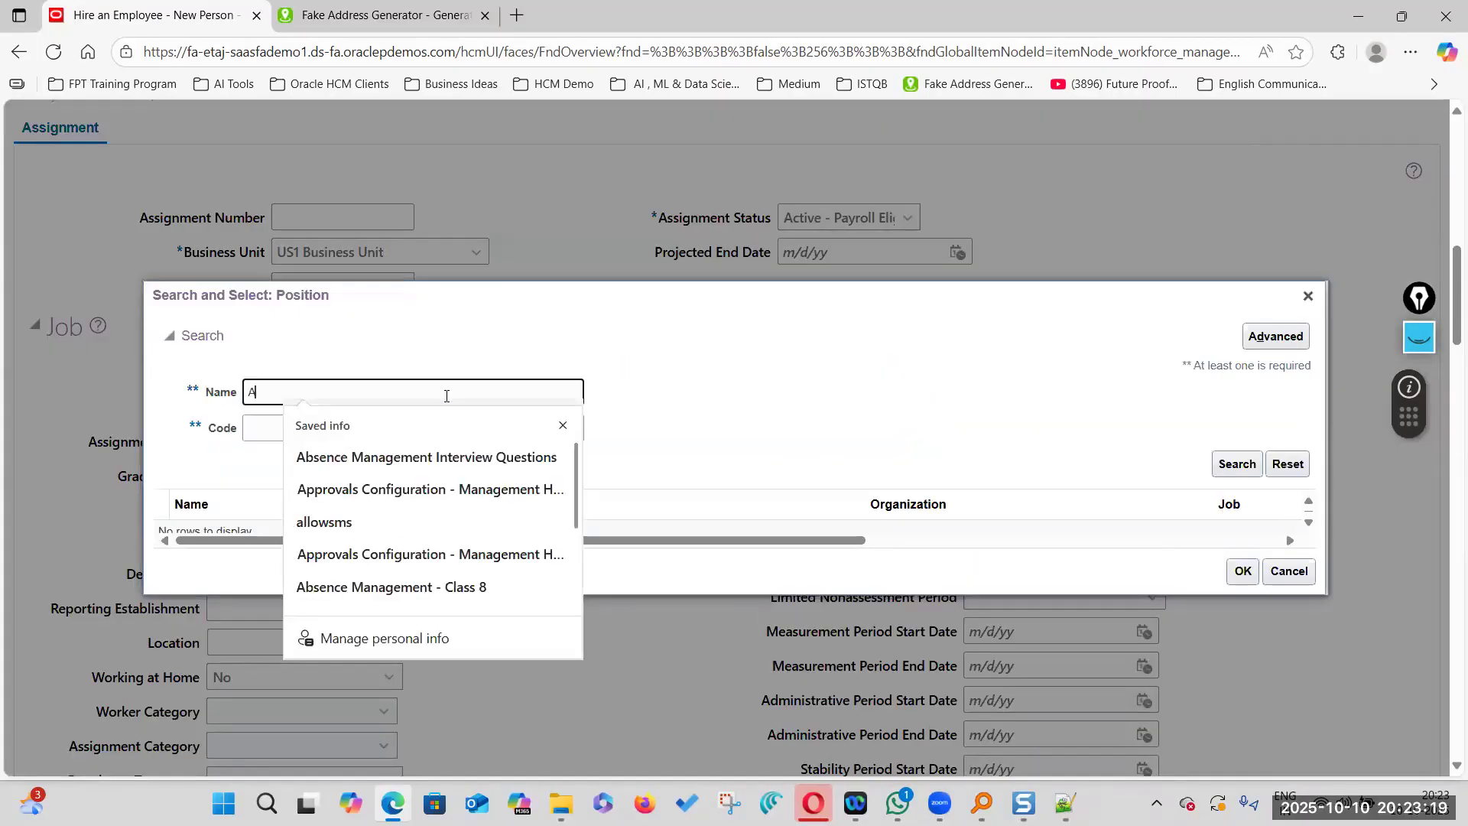
type("dmin%")
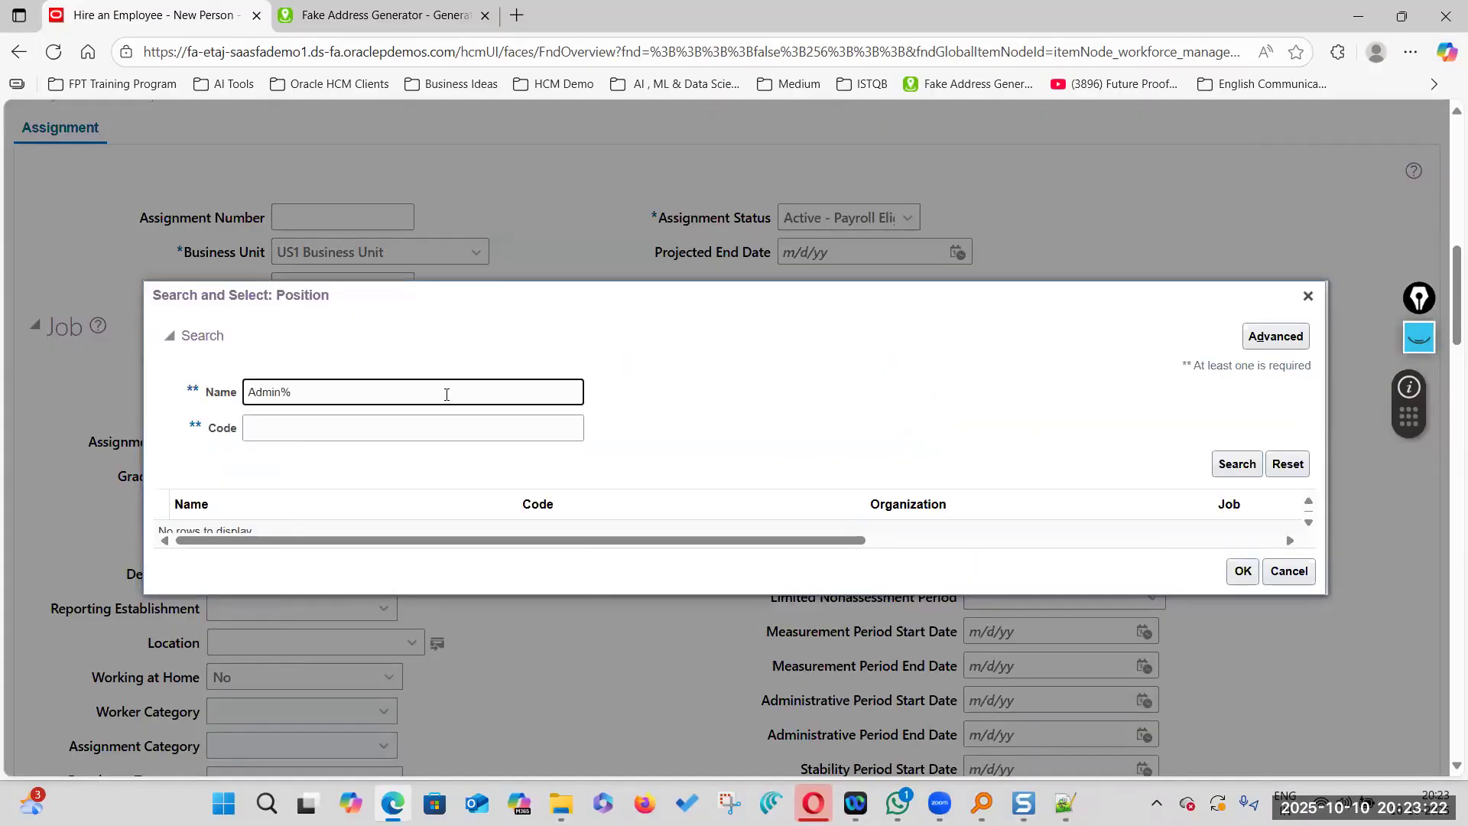
left_click(1236, 464)
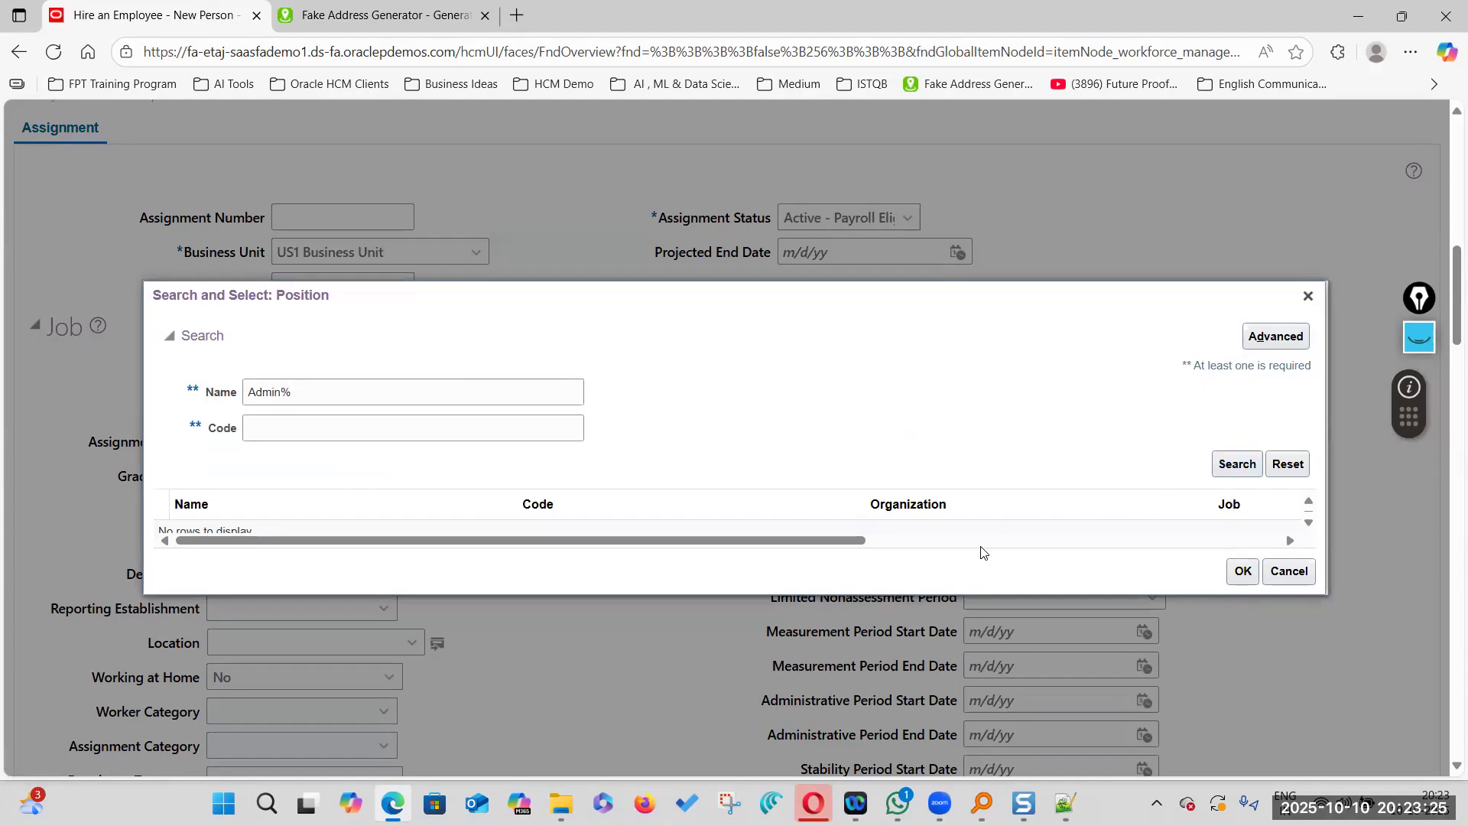
left_click(377, 539)
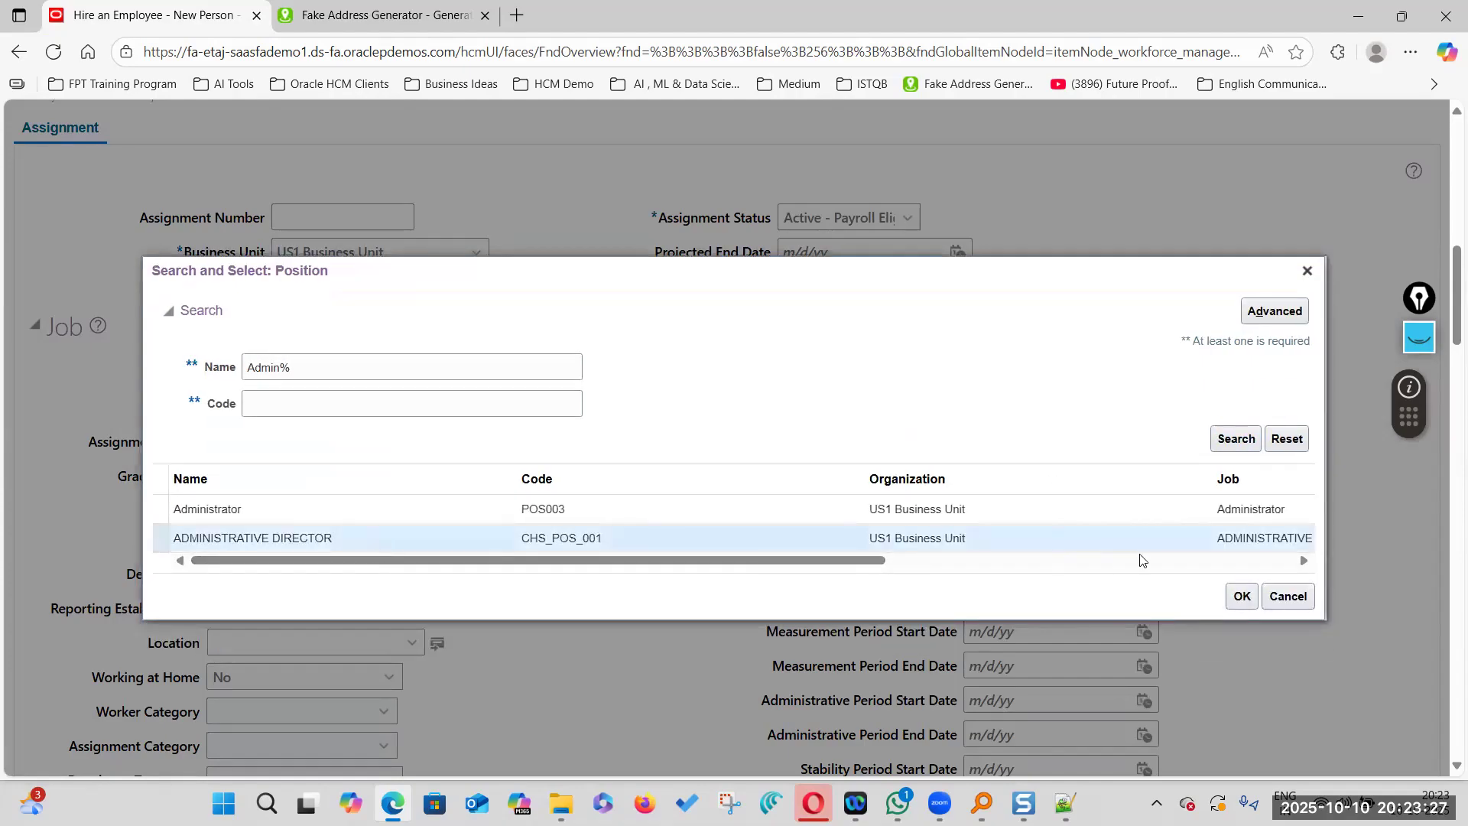
left_click(1242, 596)
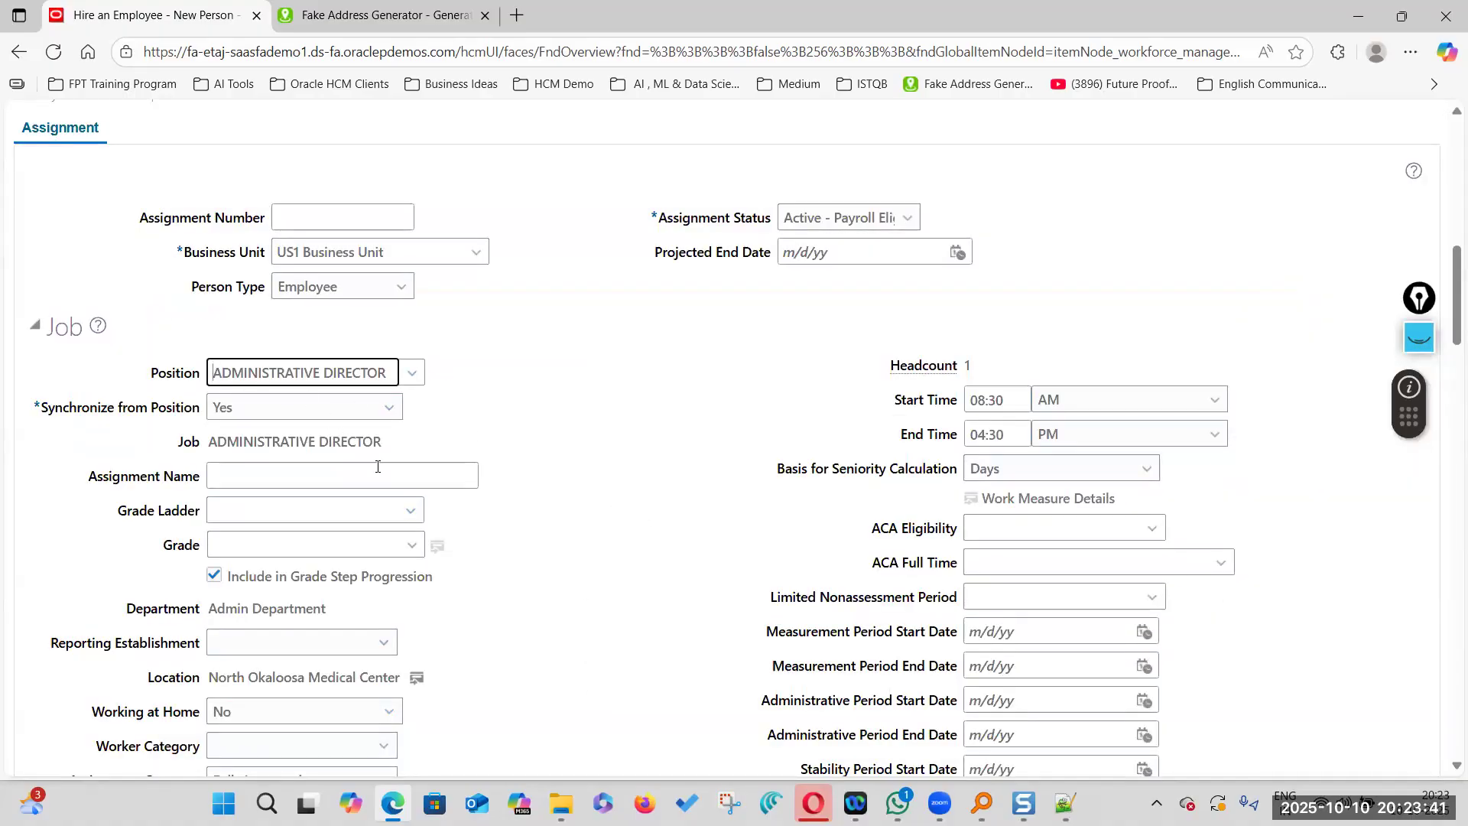
Check the filled-in job ADMINISTRATIVE DIRECTOR, then bring up Position.dat in Notepad++
left_click_drag(380, 439, 211, 440)
scroll(505, 551, "down", 3)
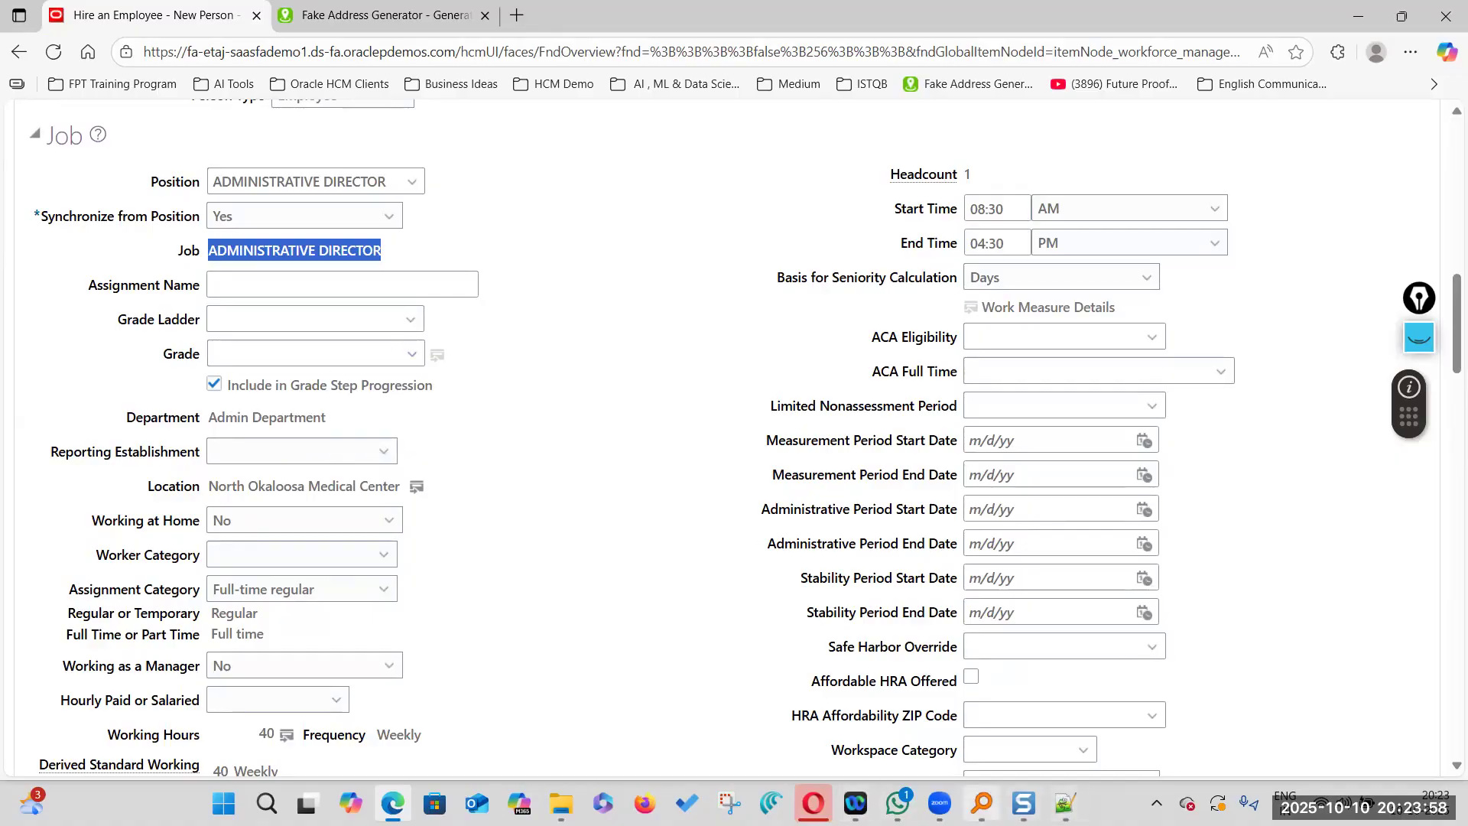
left_click(1065, 803)
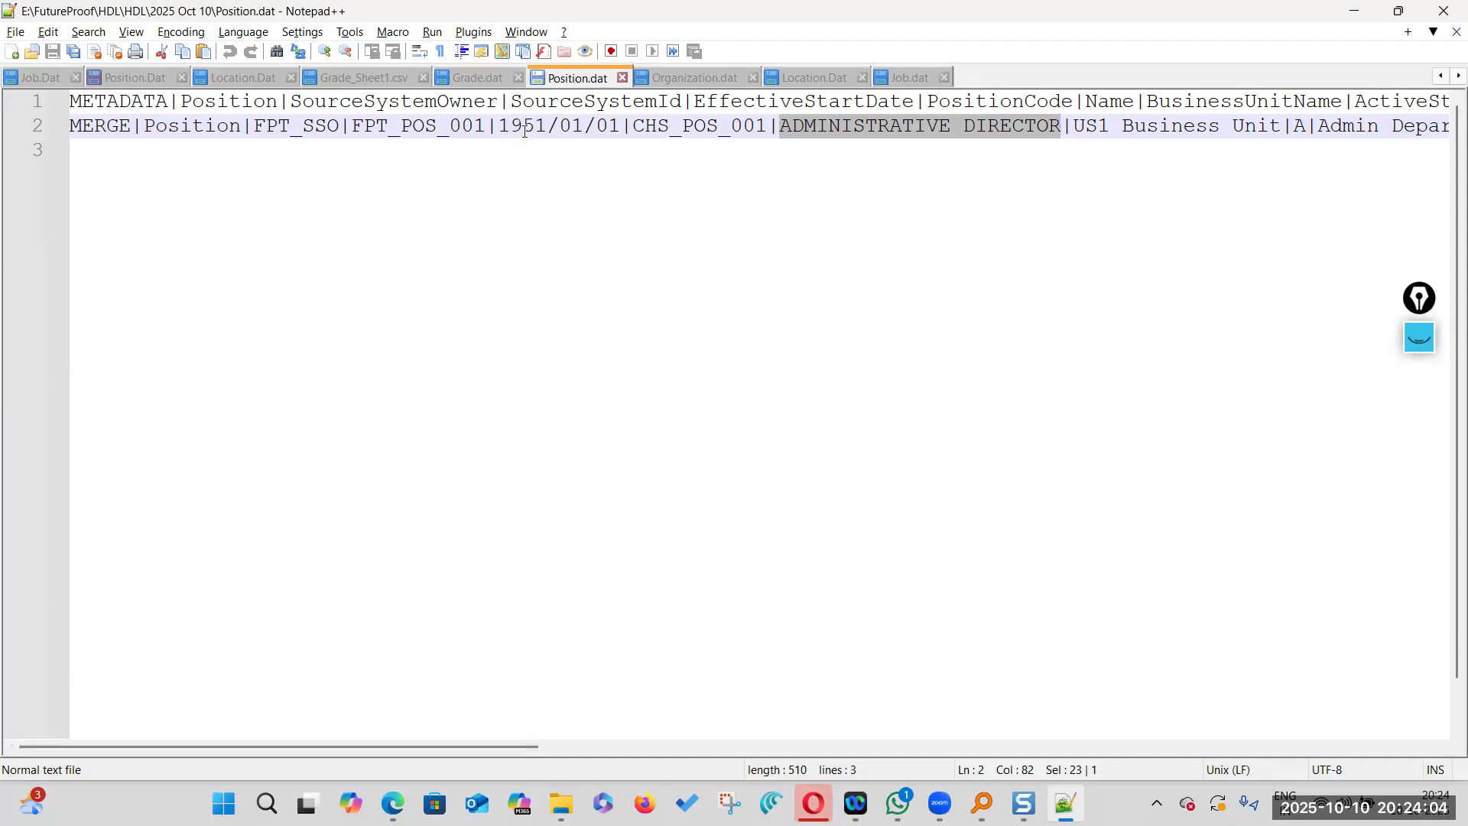
Compare Position.dat's FPT_POS_001 source id and business unit with the hire form
double_click(380, 127)
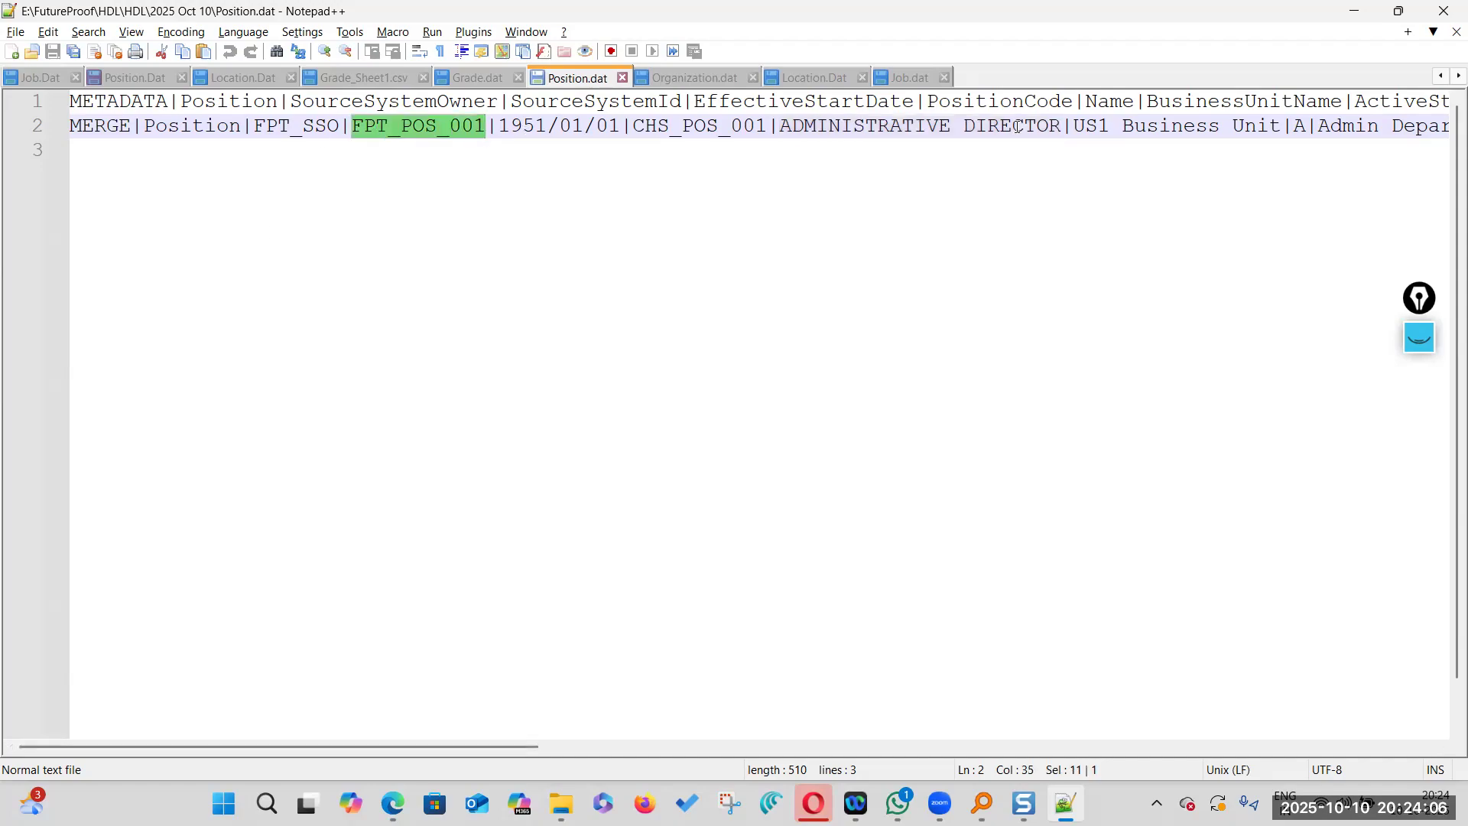
left_click_drag(521, 744, 679, 740)
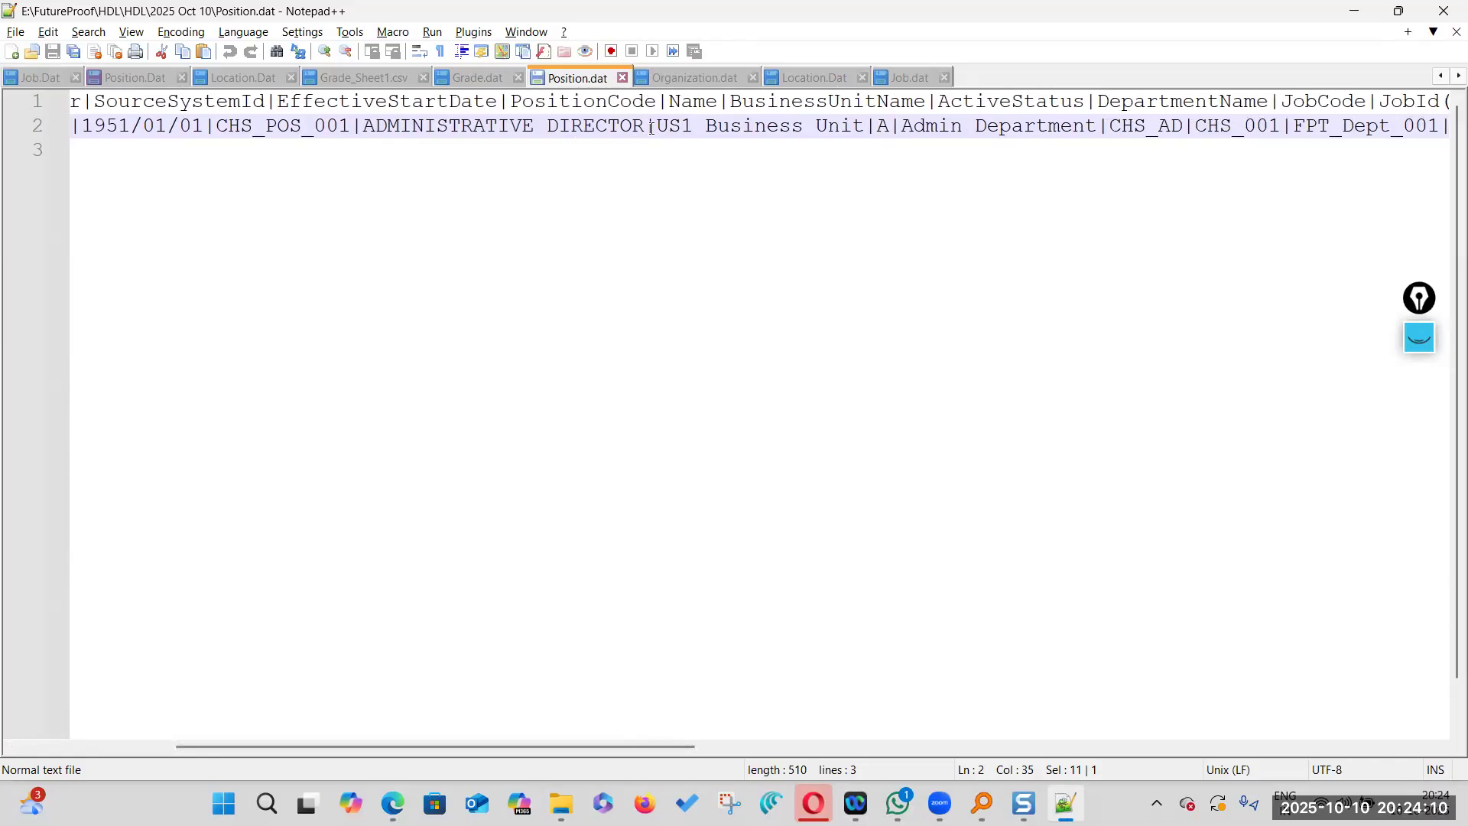
double_click(760, 126)
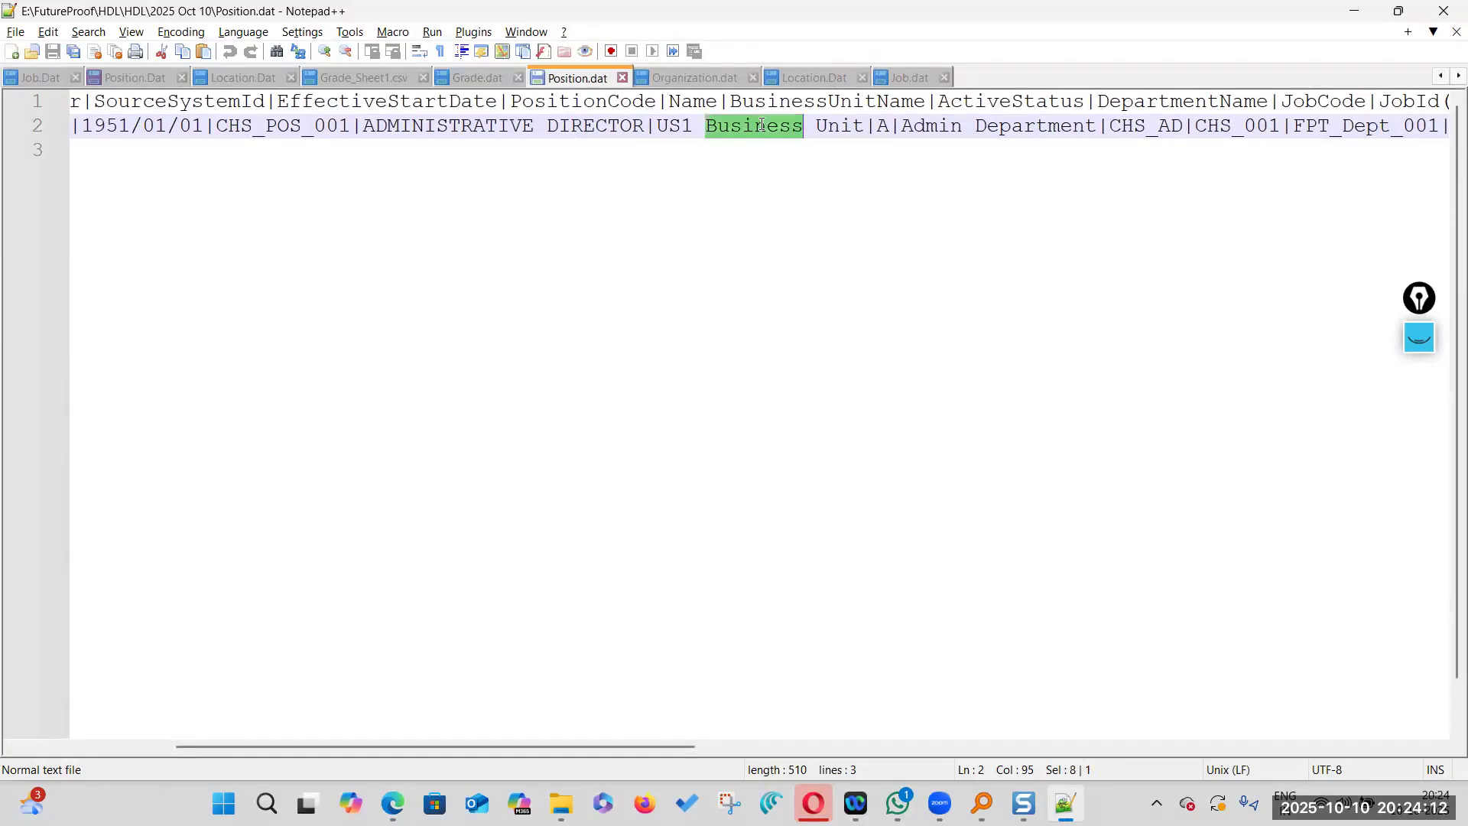
key("alt+Tab")
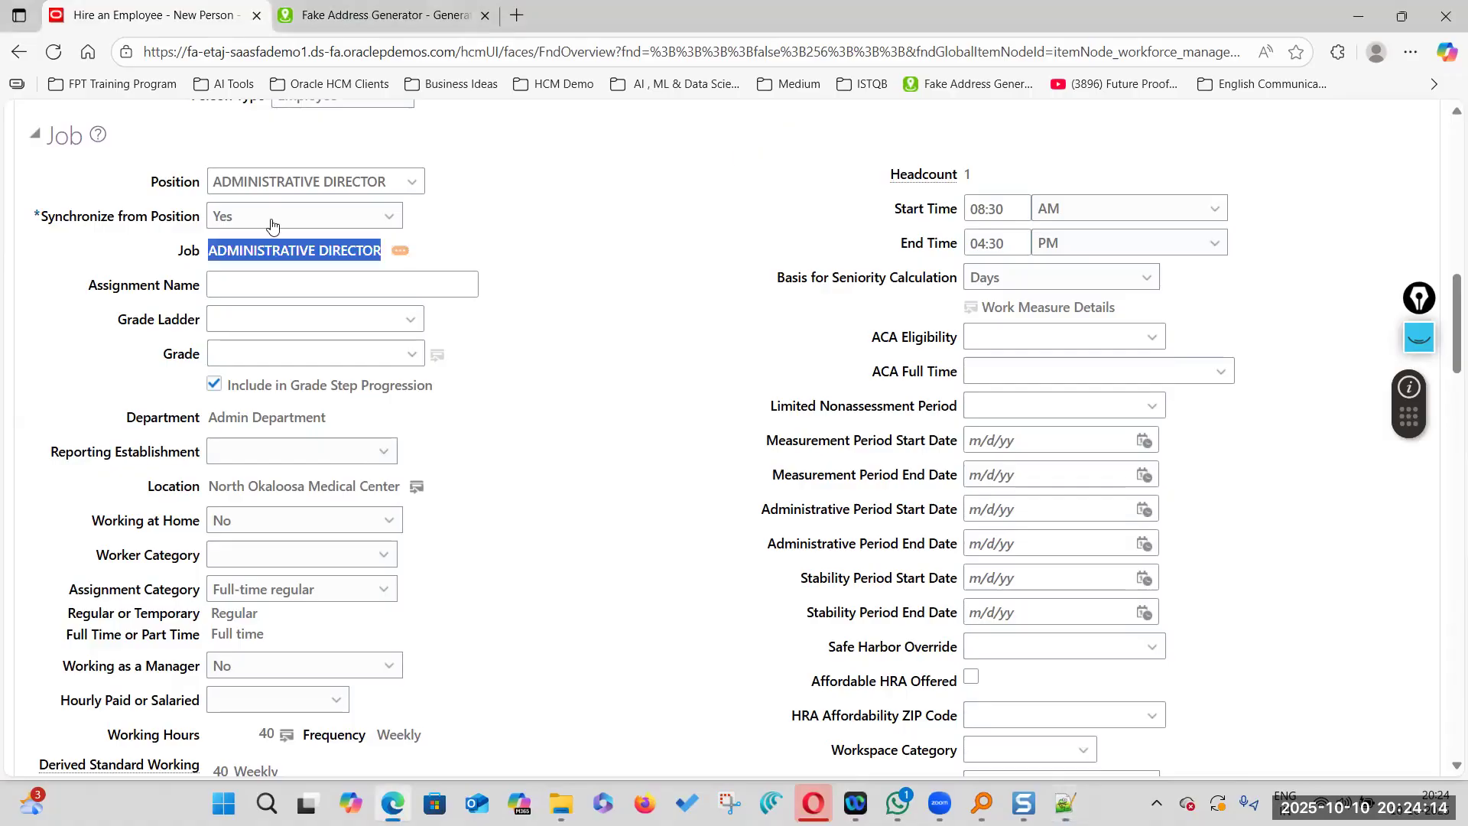
scroll(445, 443, "up", 5)
left_click(401, 444)
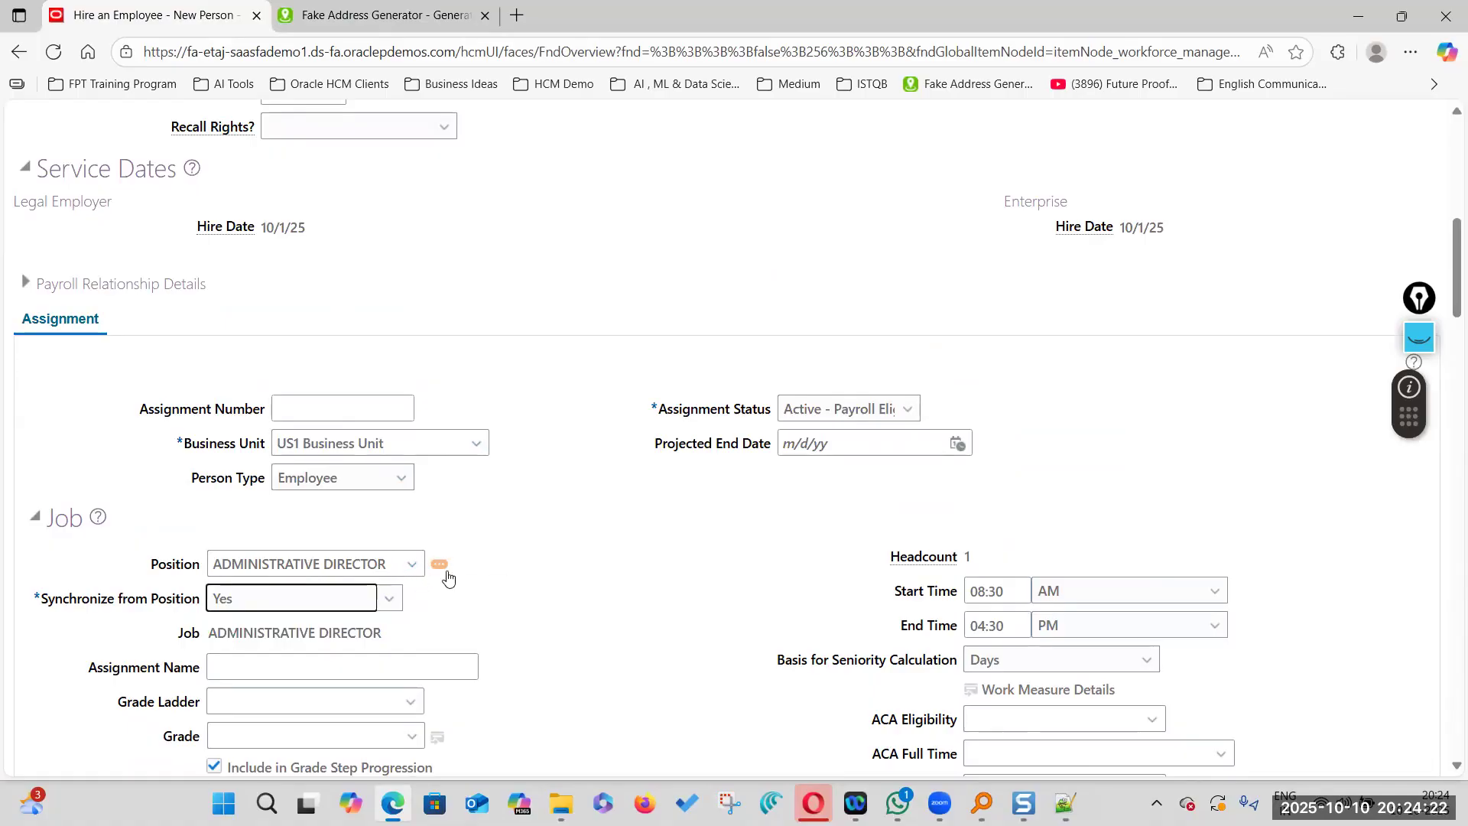
key("alt+Tab")
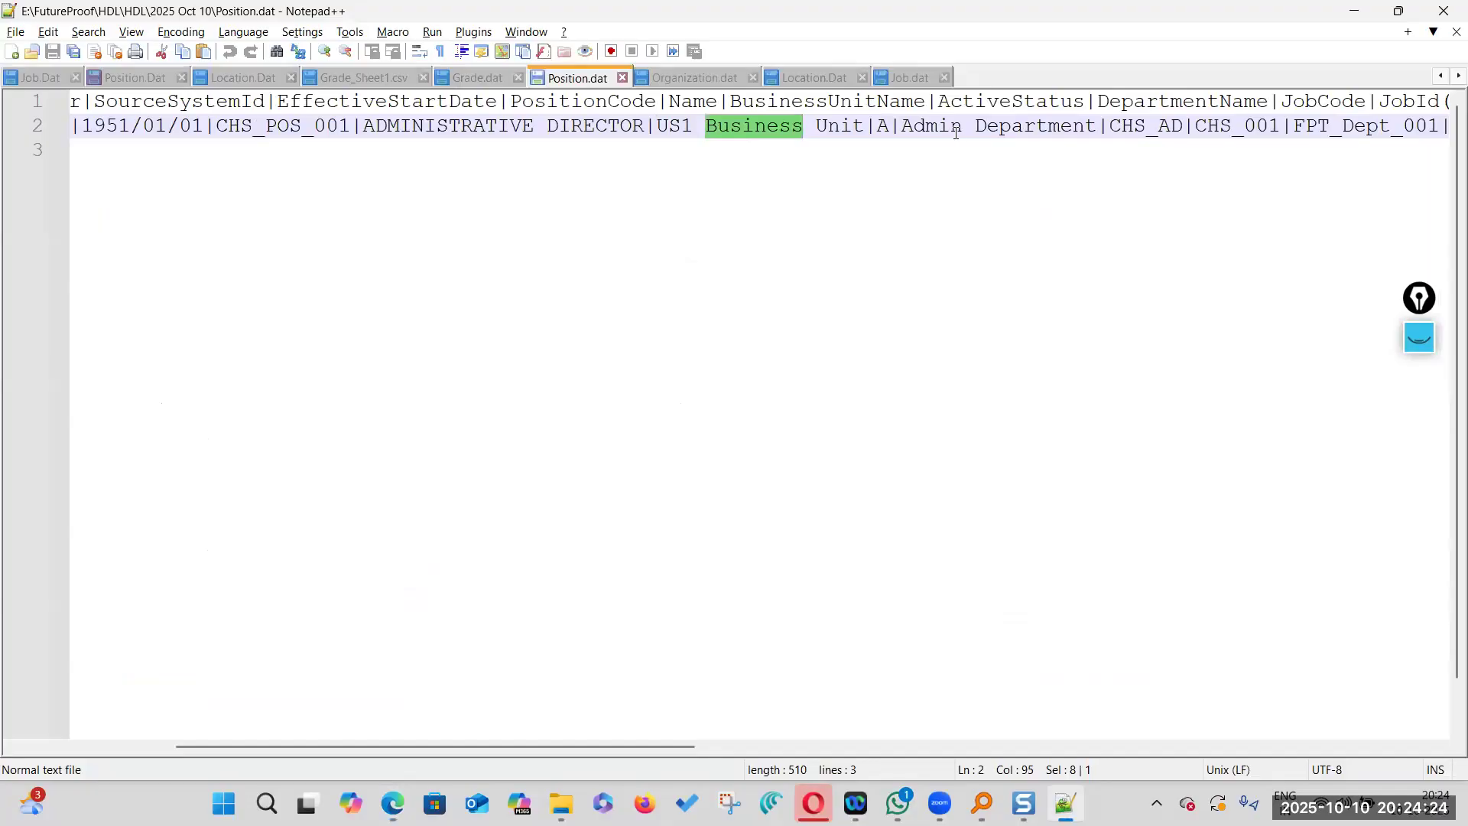
Match the record's ADMINISTRATIVE DIRECTOR and Admin Department values against the form
double_click(490, 127)
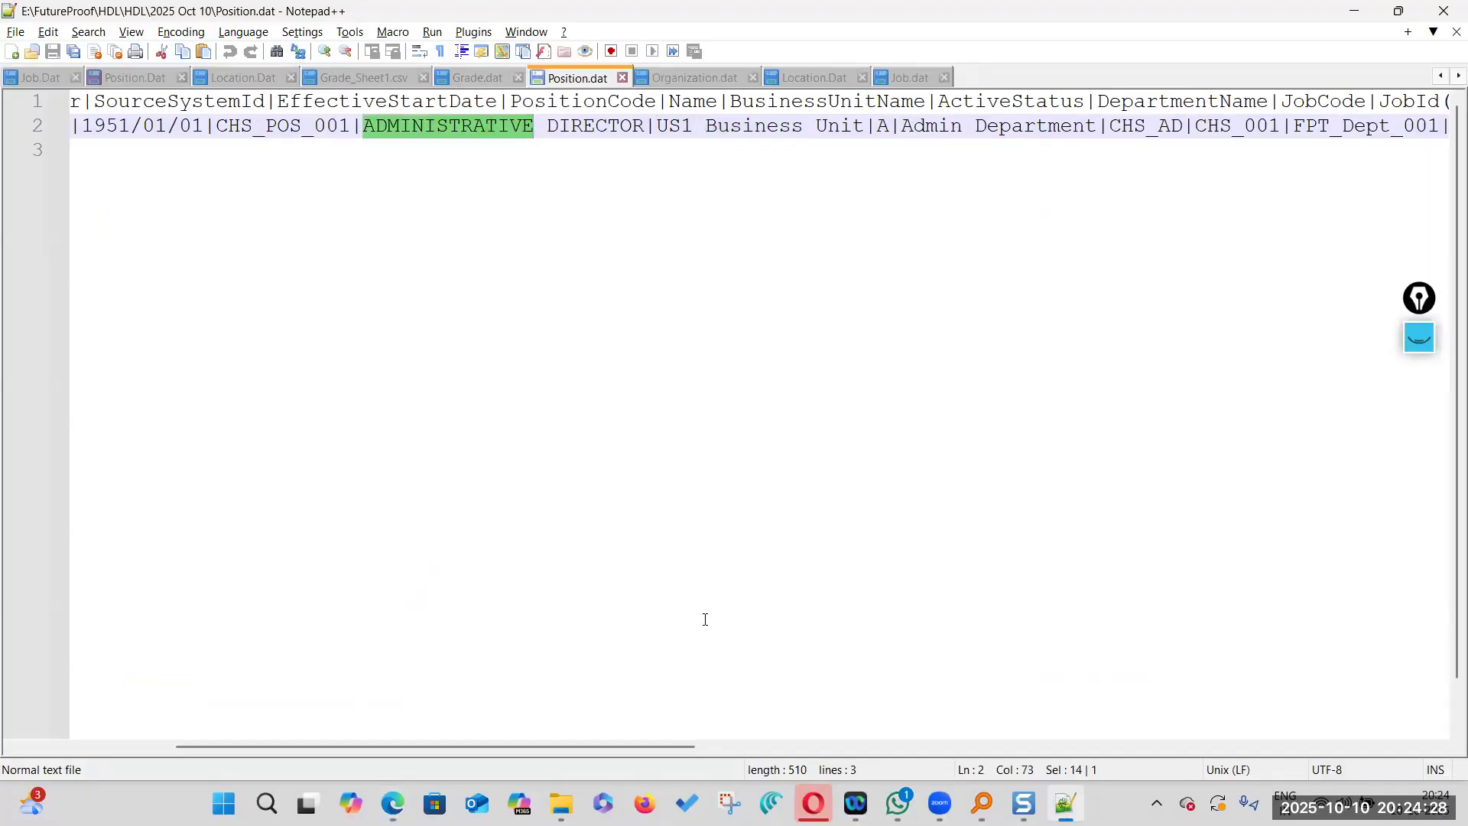
left_click_drag(681, 746, 776, 740)
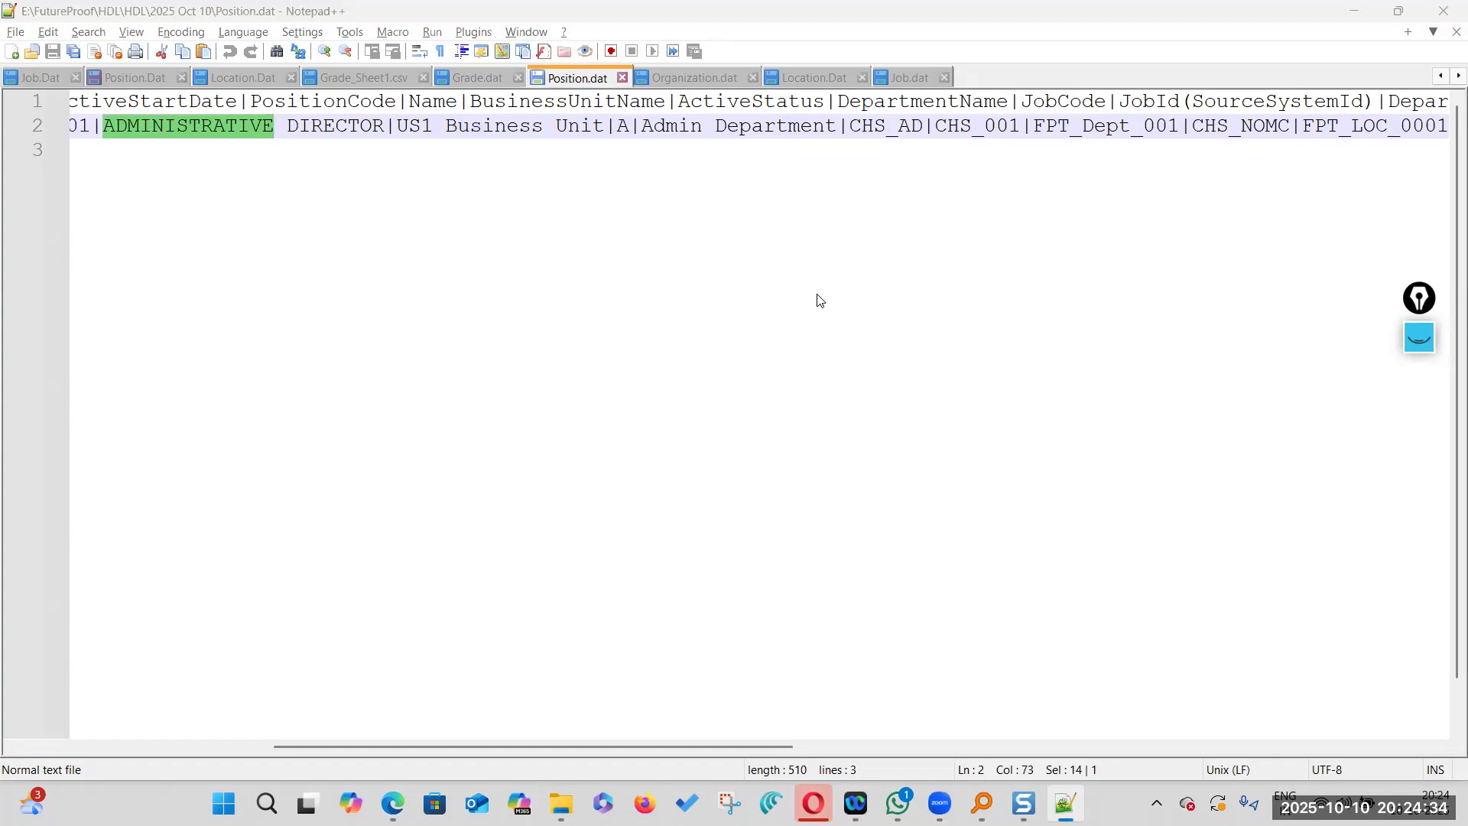
key("alt+Tab")
scroll(240, 612, "down", 3)
left_click_drag(207, 611, 327, 616)
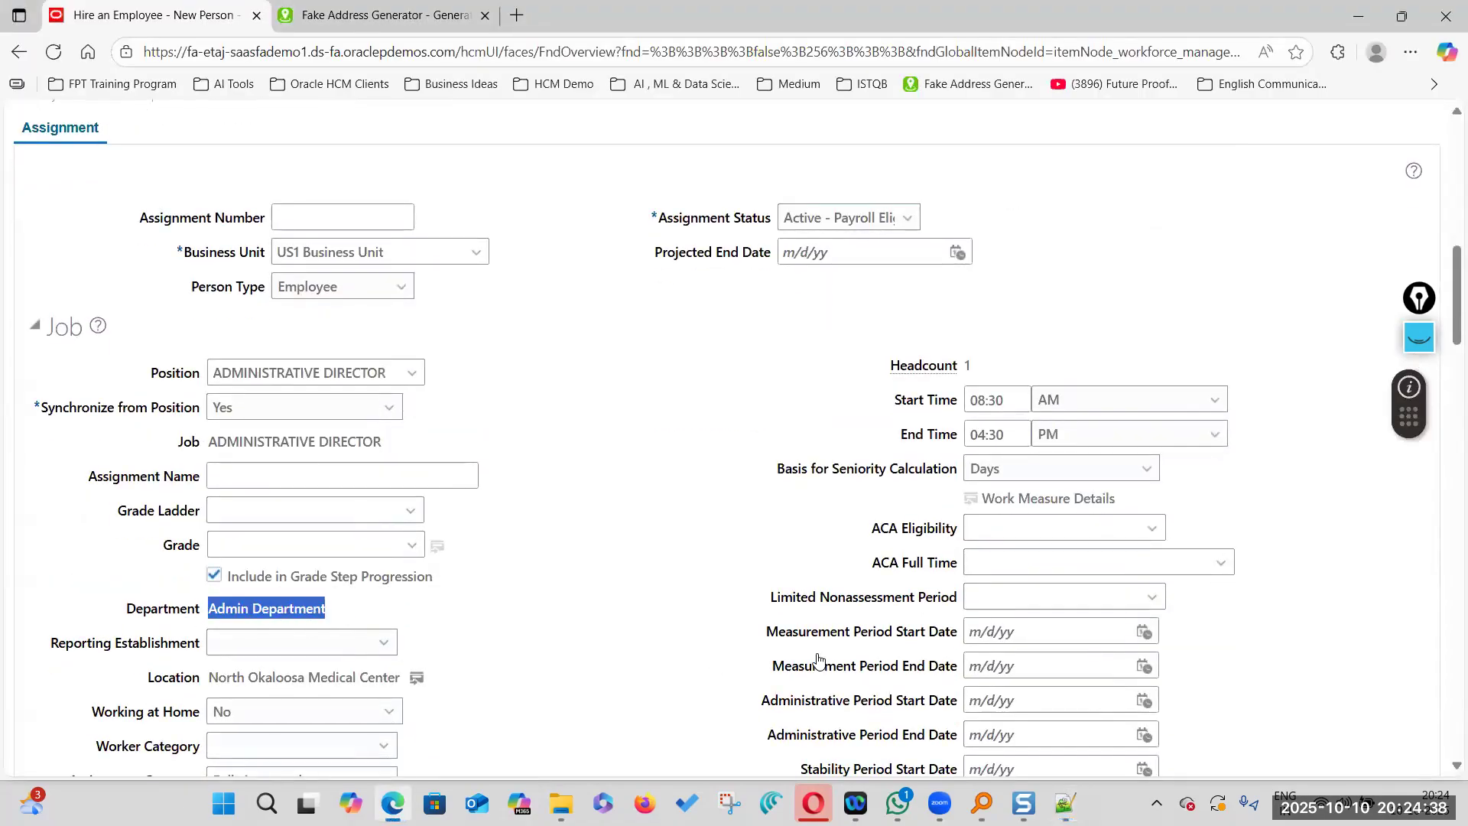
key("alt+Tab")
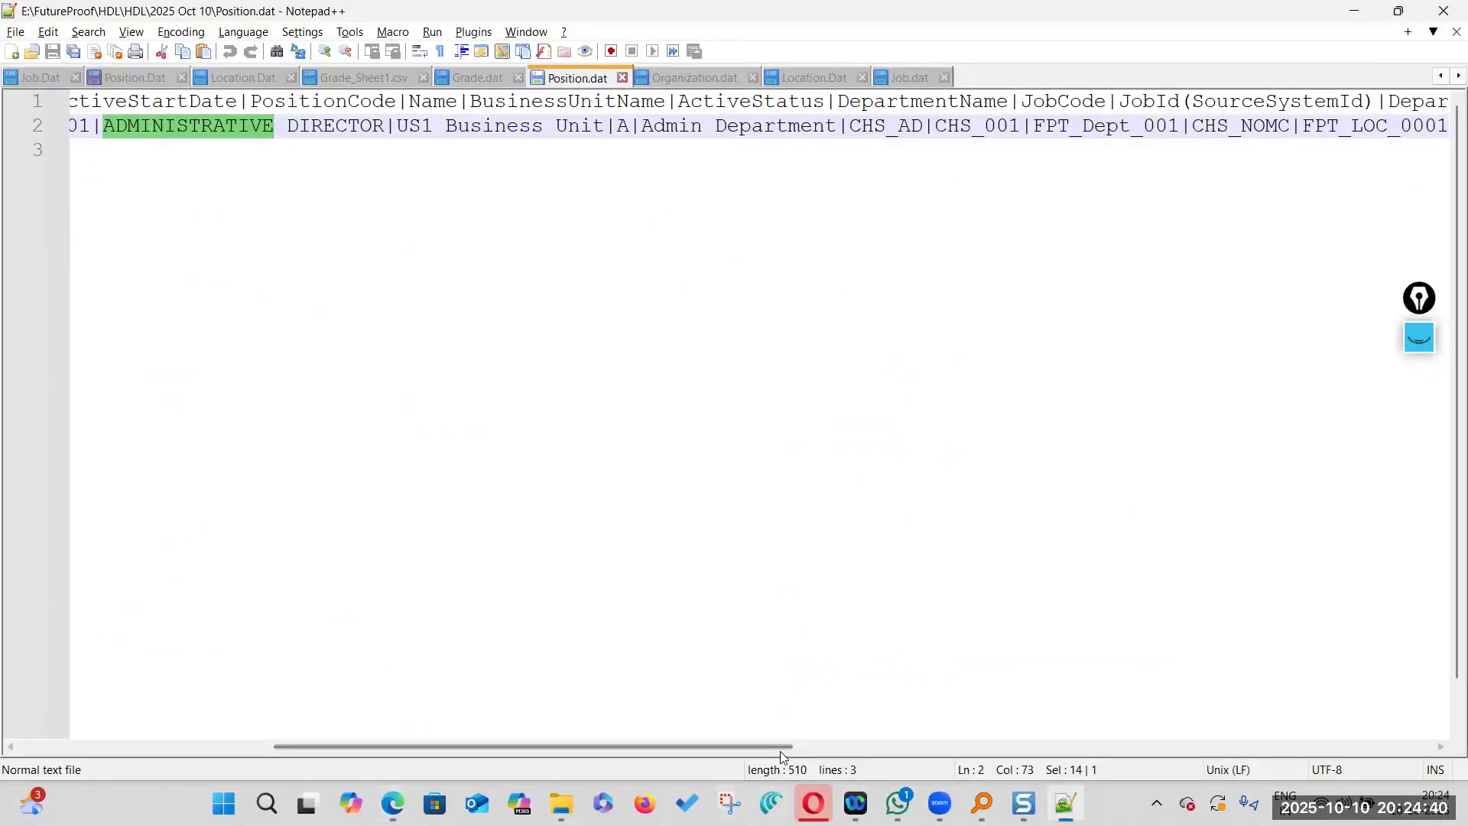
left_click_drag(779, 749, 963, 748)
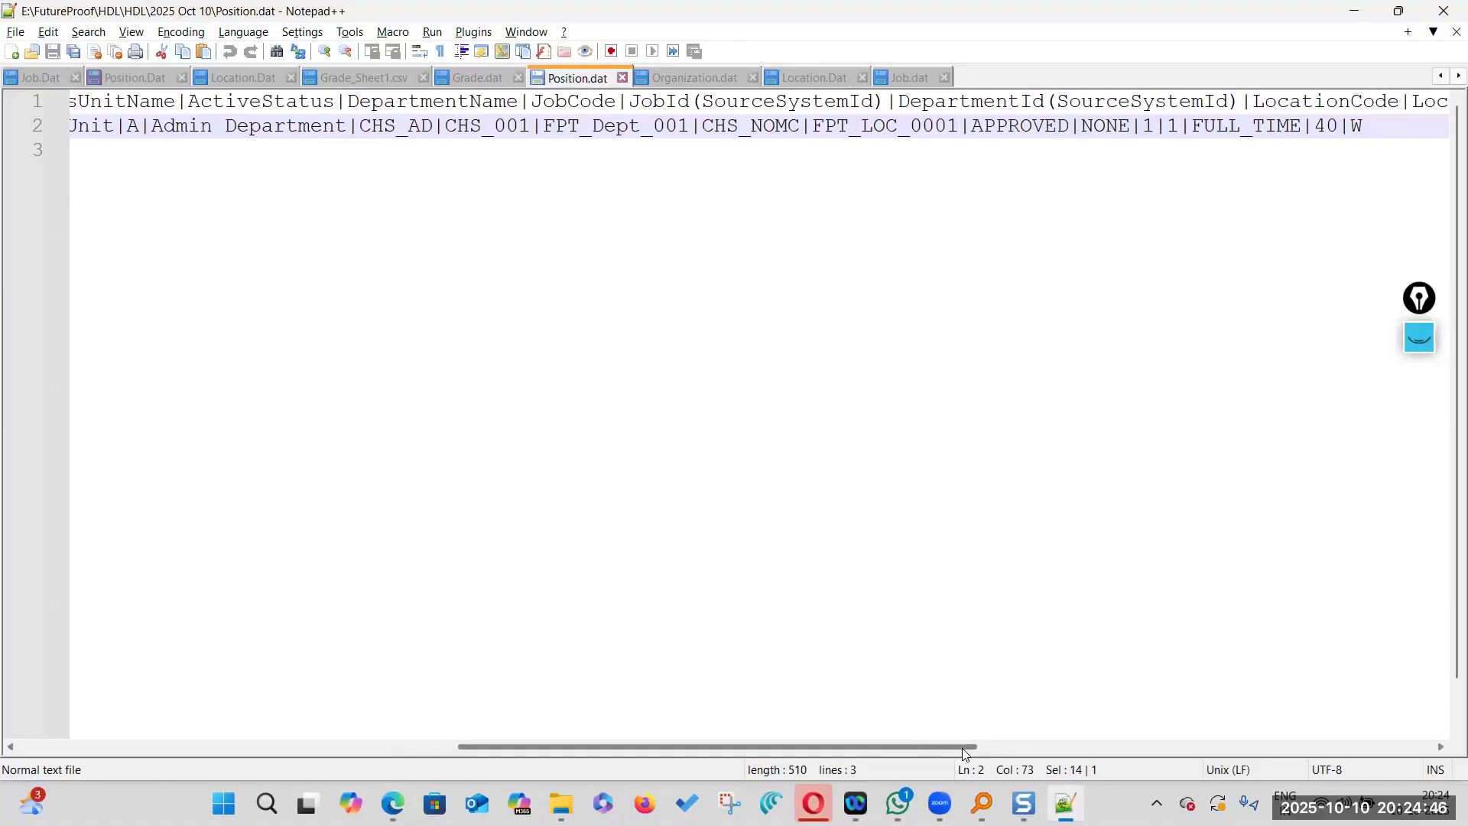
Trace location CHS_NOMC / FPT_LOC_0001 to North Okaloosa Medical Center in Location.Dat
double_click(749, 125)
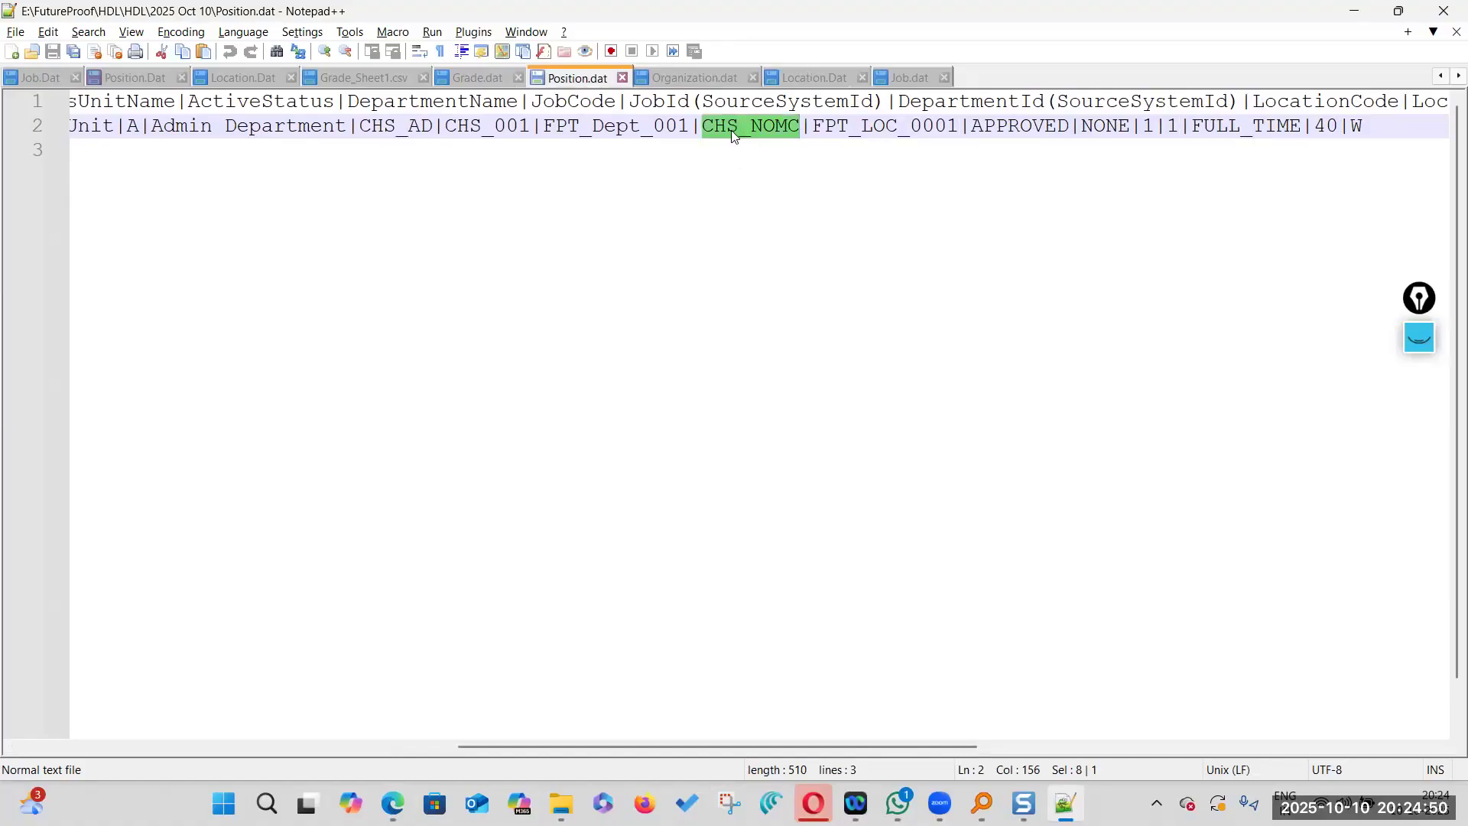
double_click(872, 127)
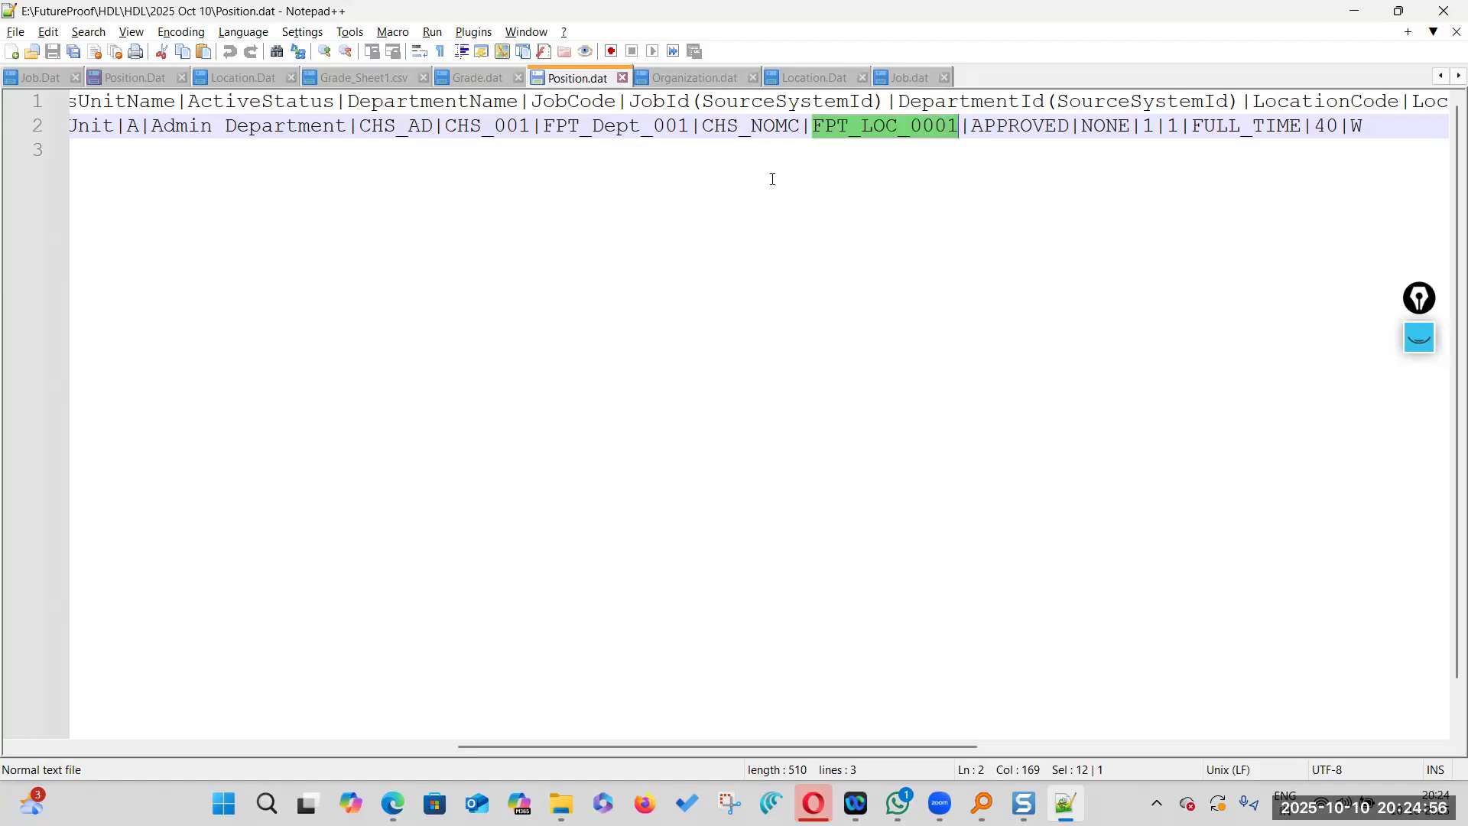
left_click(837, 79)
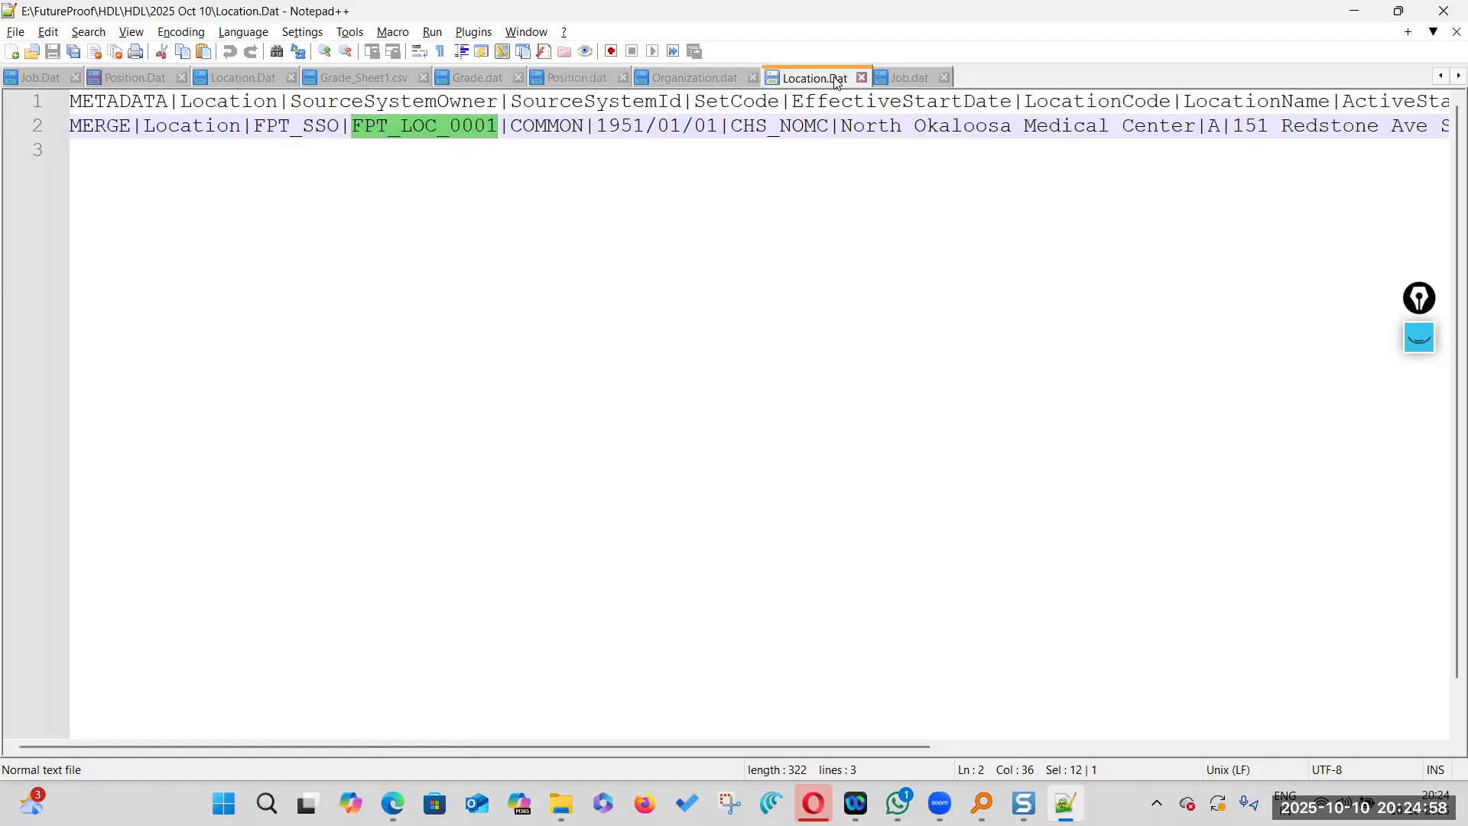
left_click_drag(842, 125, 1197, 127)
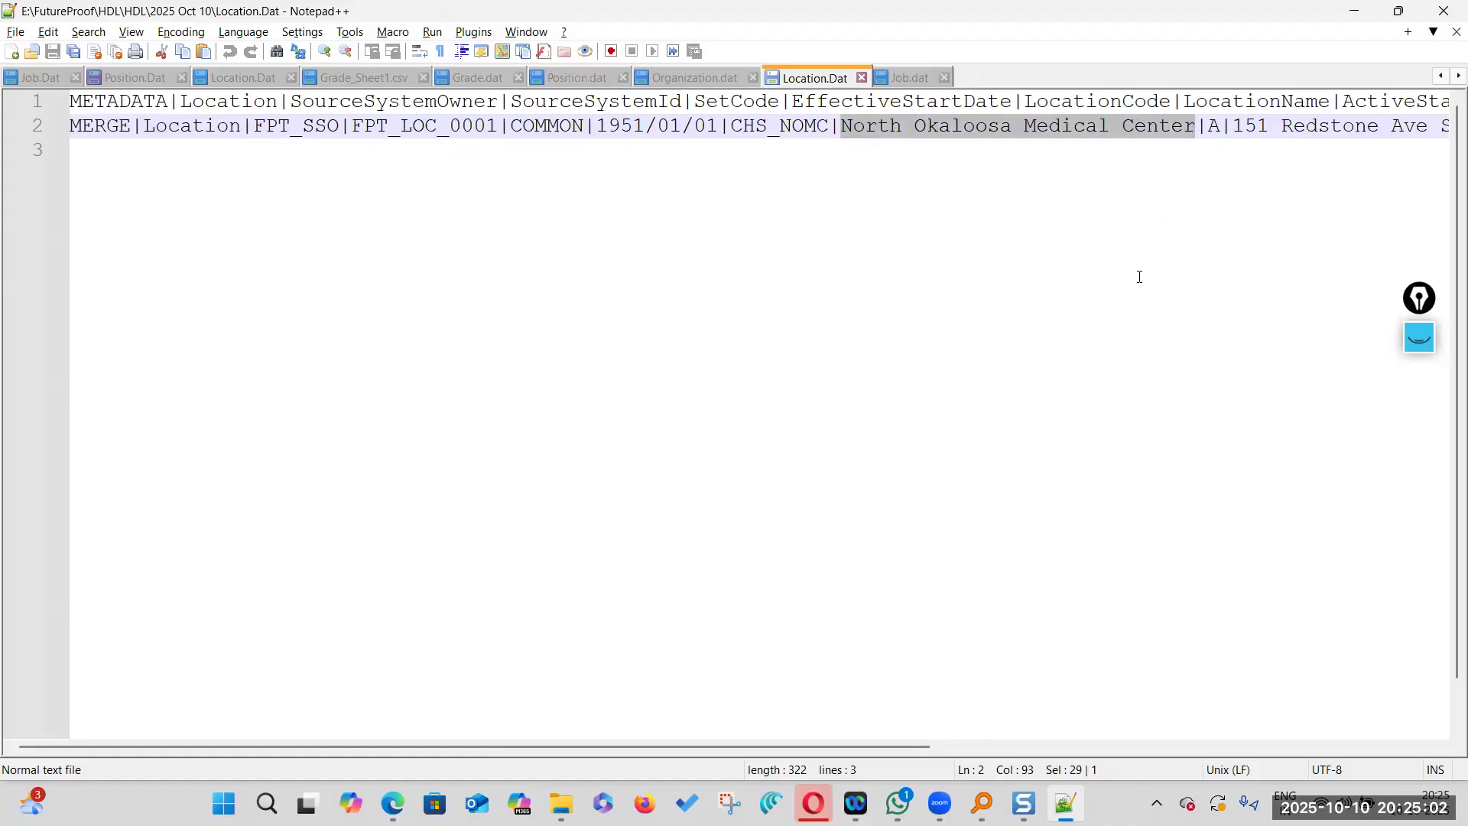
Compare the form's North Okaloosa Medical Center location with Position.dat and Location.Dat
key("alt+Tab")
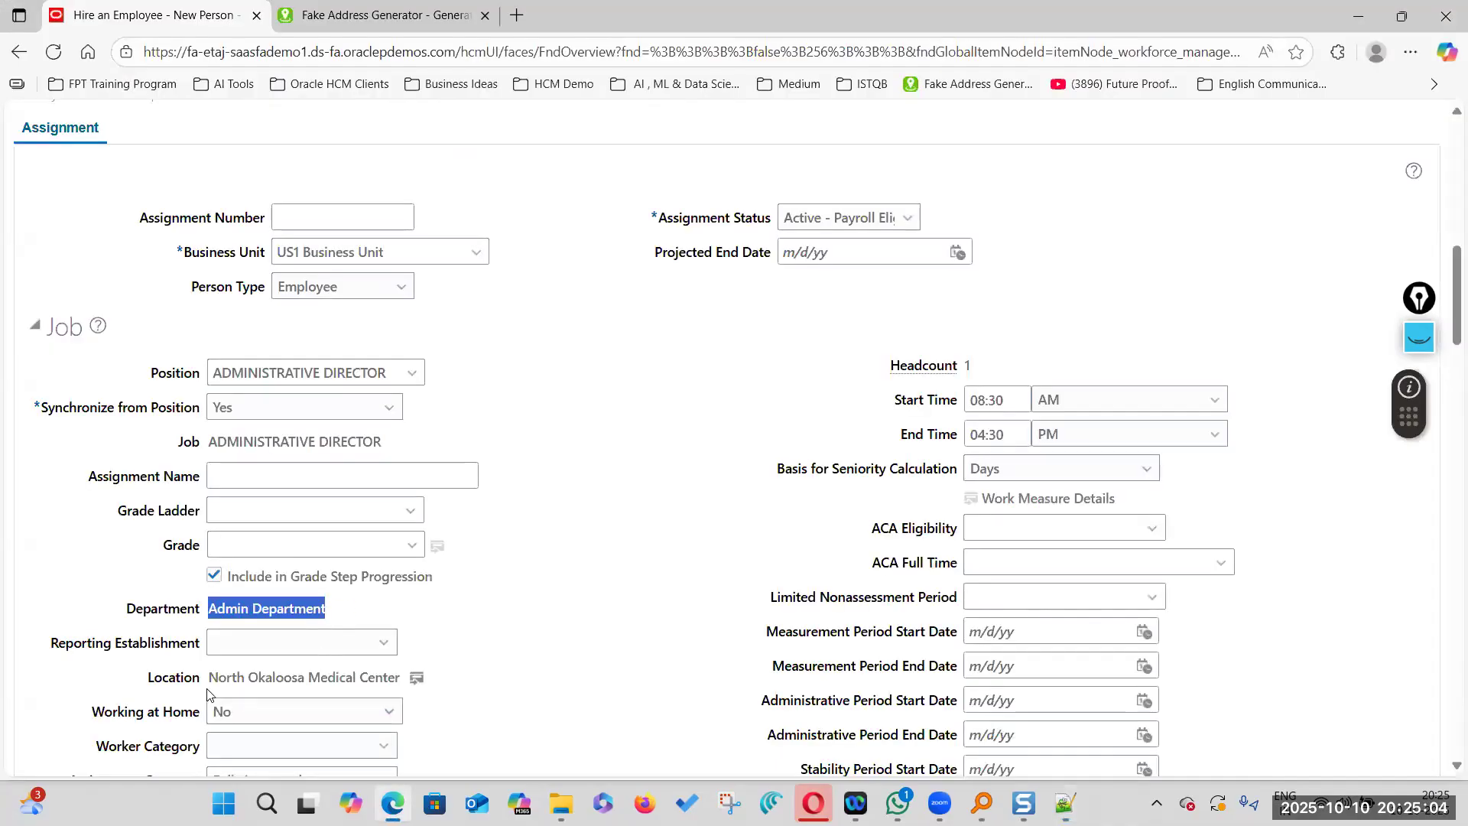
left_click_drag(213, 676, 413, 685)
key("alt+Tab")
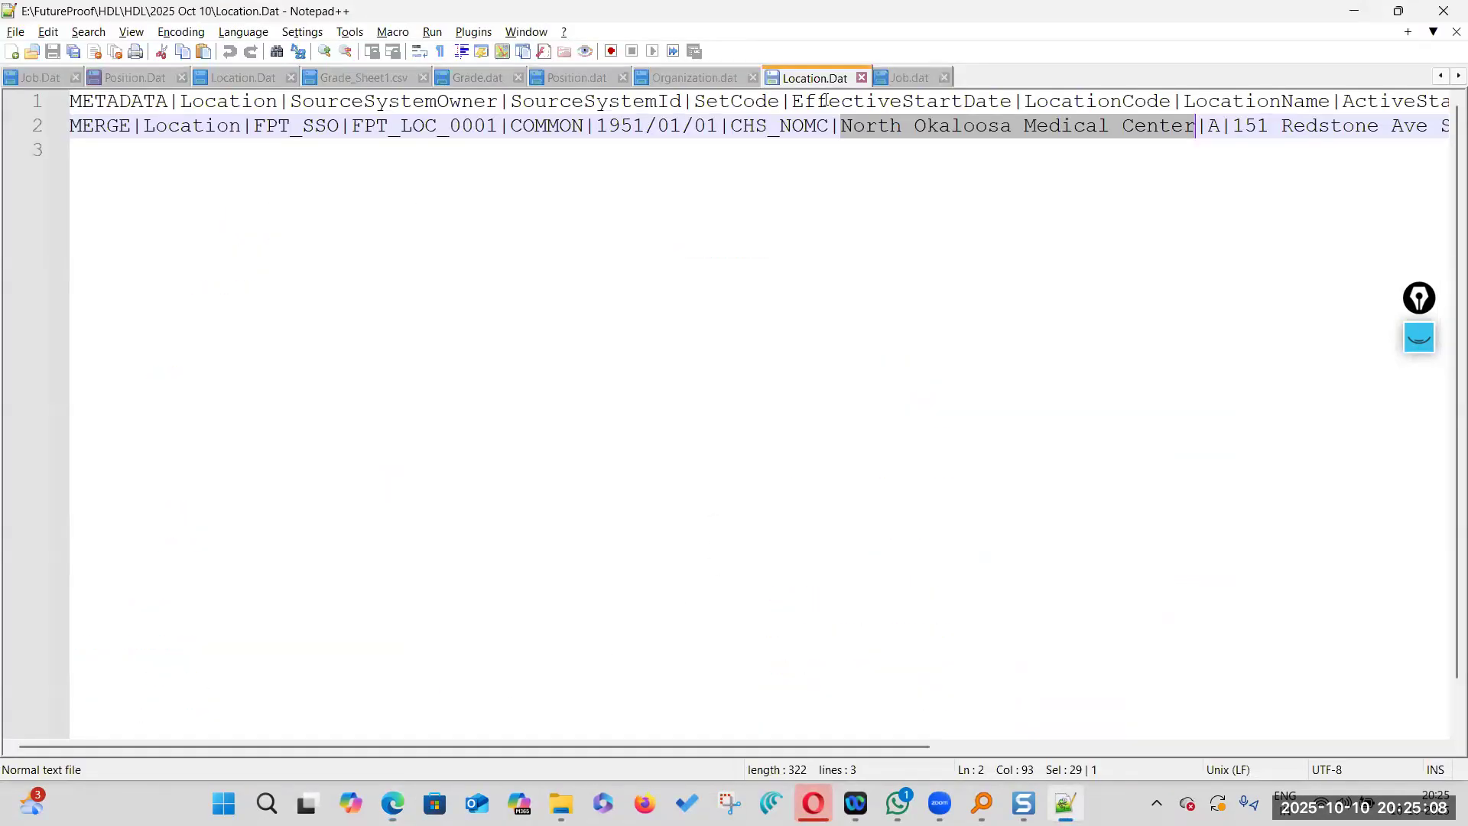
left_click(599, 81)
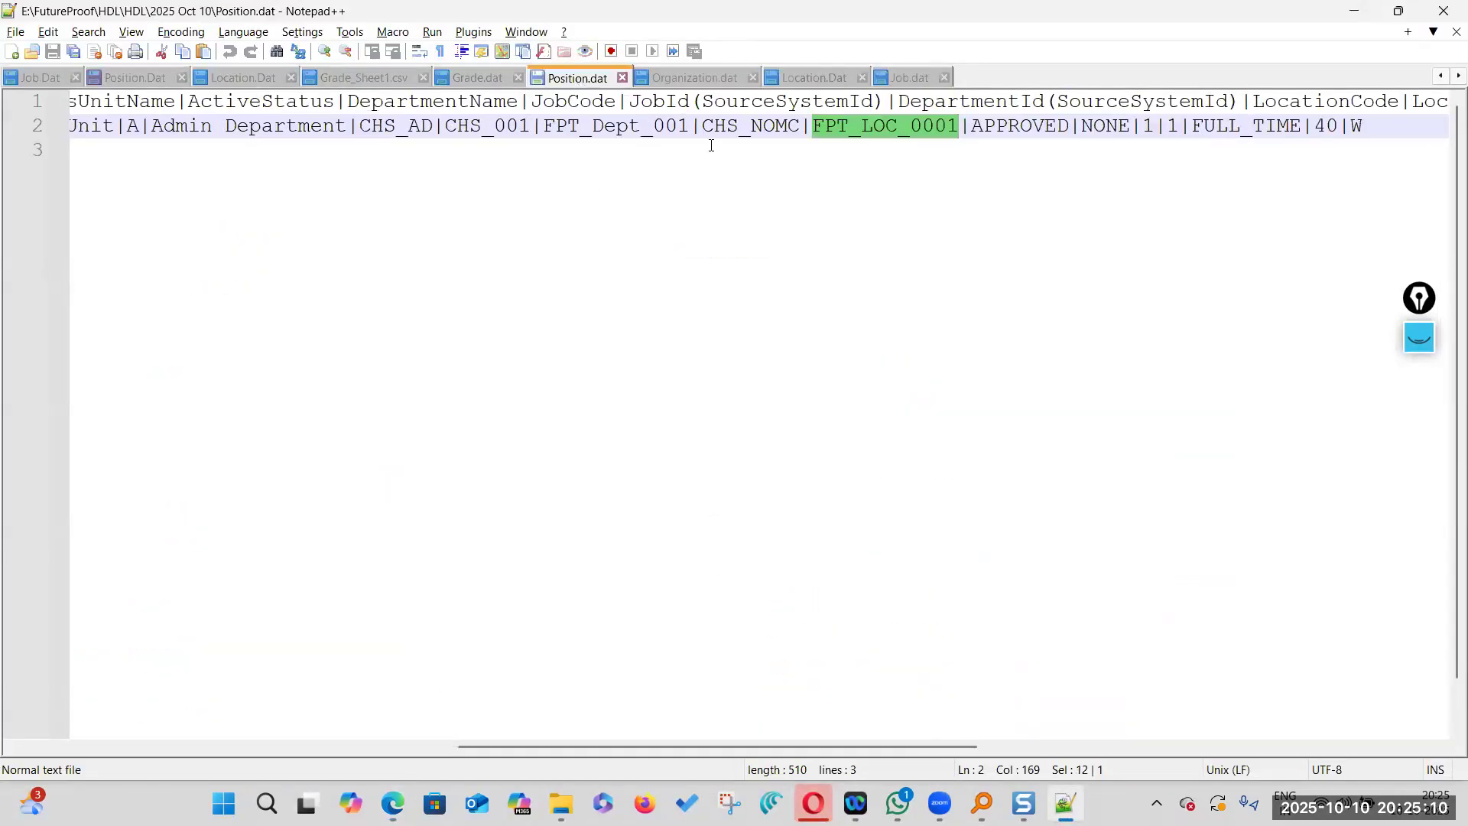
left_click(750, 126)
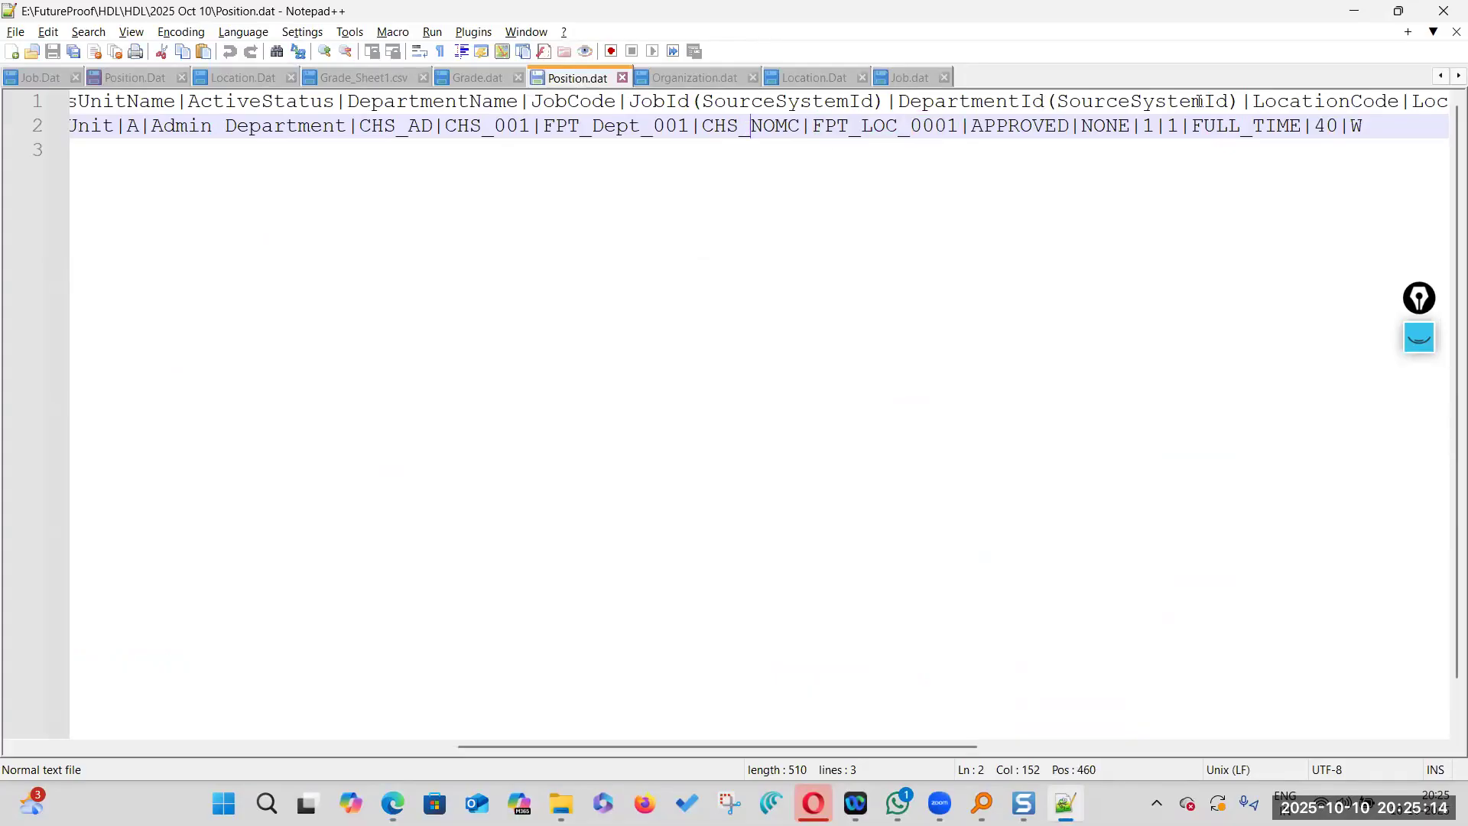
left_click(1266, 101)
left_click_drag(778, 747, 849, 747)
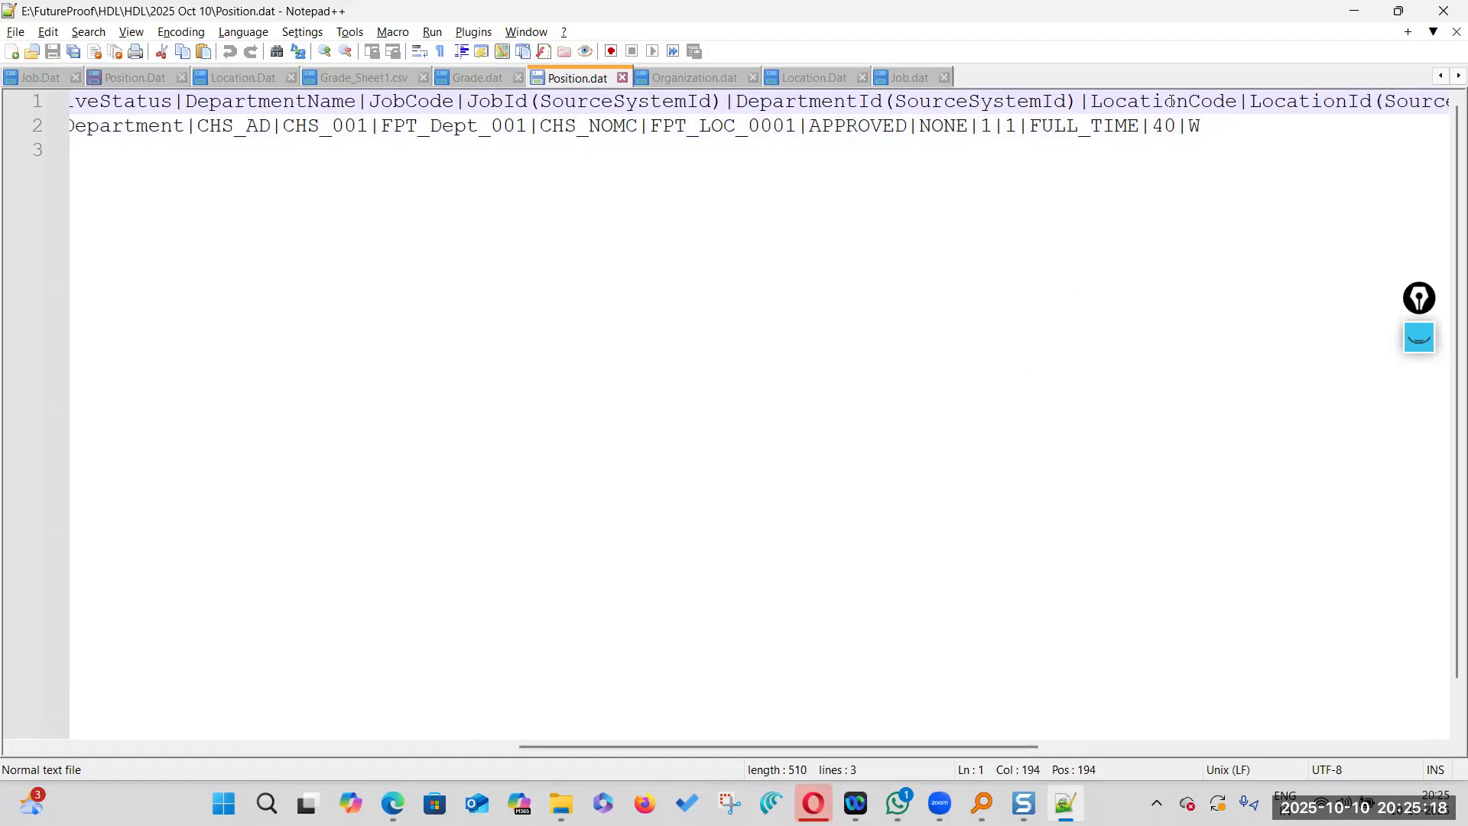
left_click(821, 80)
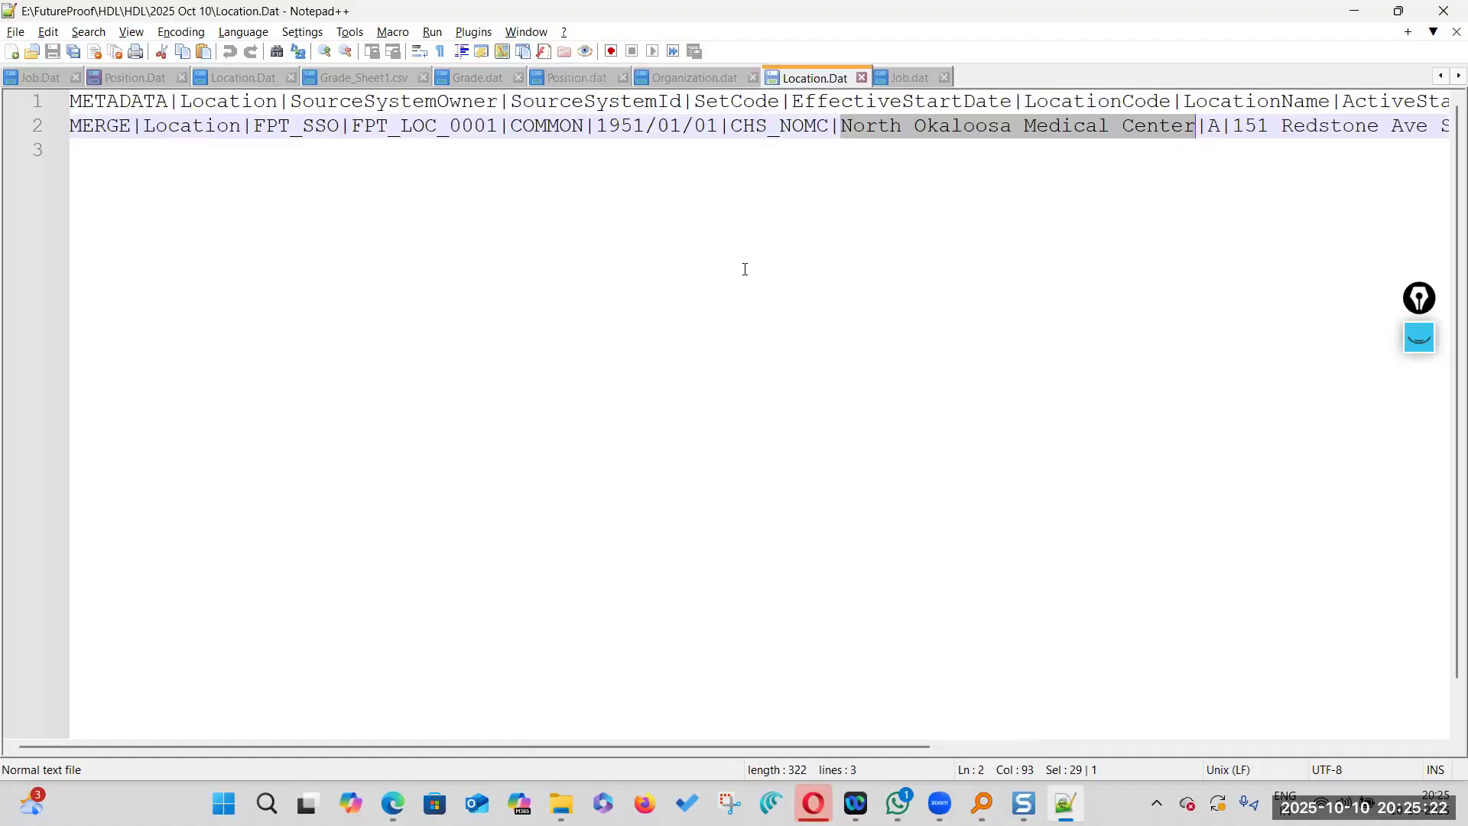
left_click(902, 124)
left_click_drag(845, 124, 1196, 125)
Check Position.dat's JobId column against the form's ADMINISTRATIVE DIRECTOR job
left_click(565, 79)
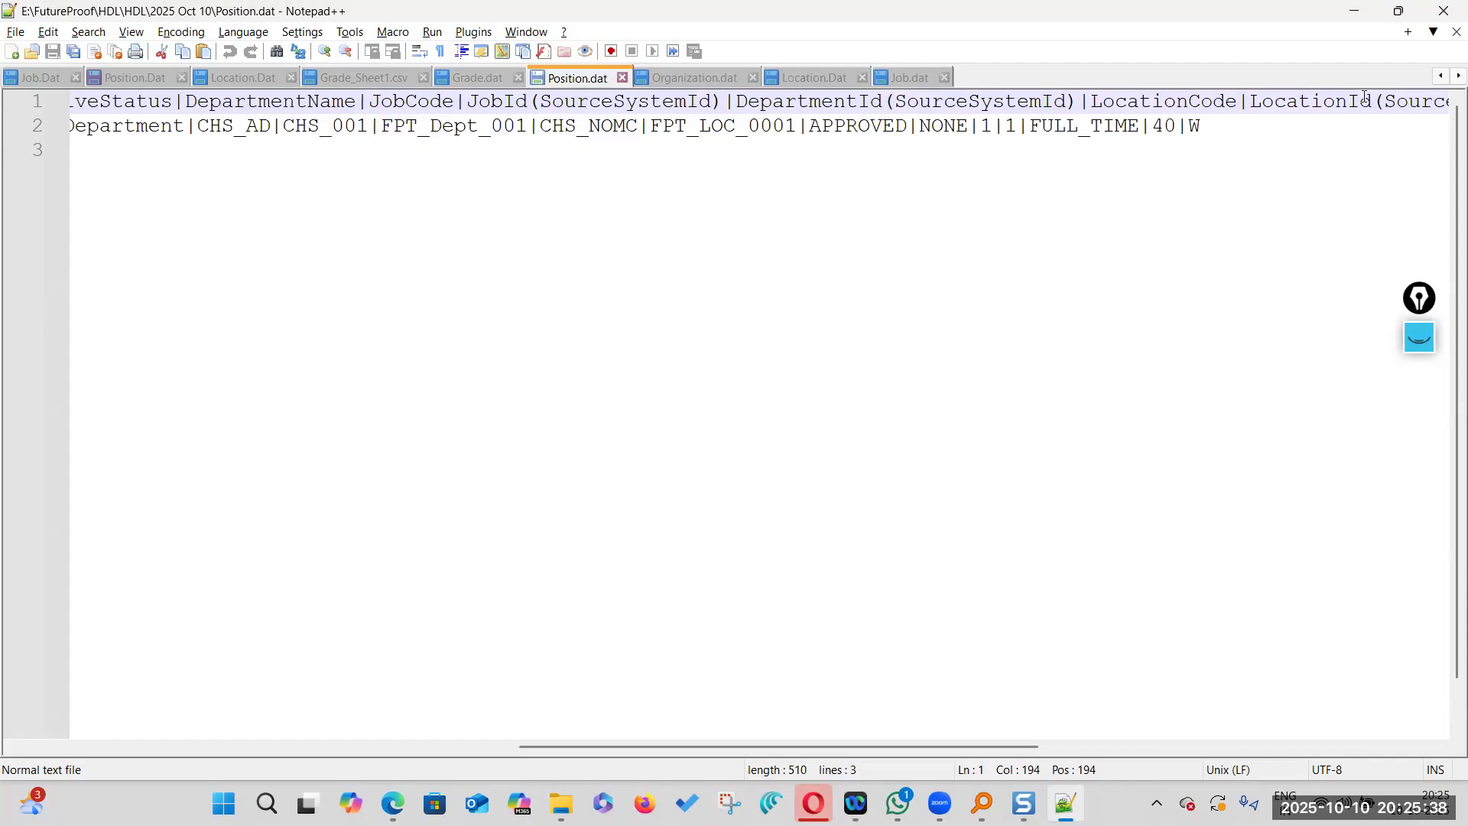
double_click(485, 101)
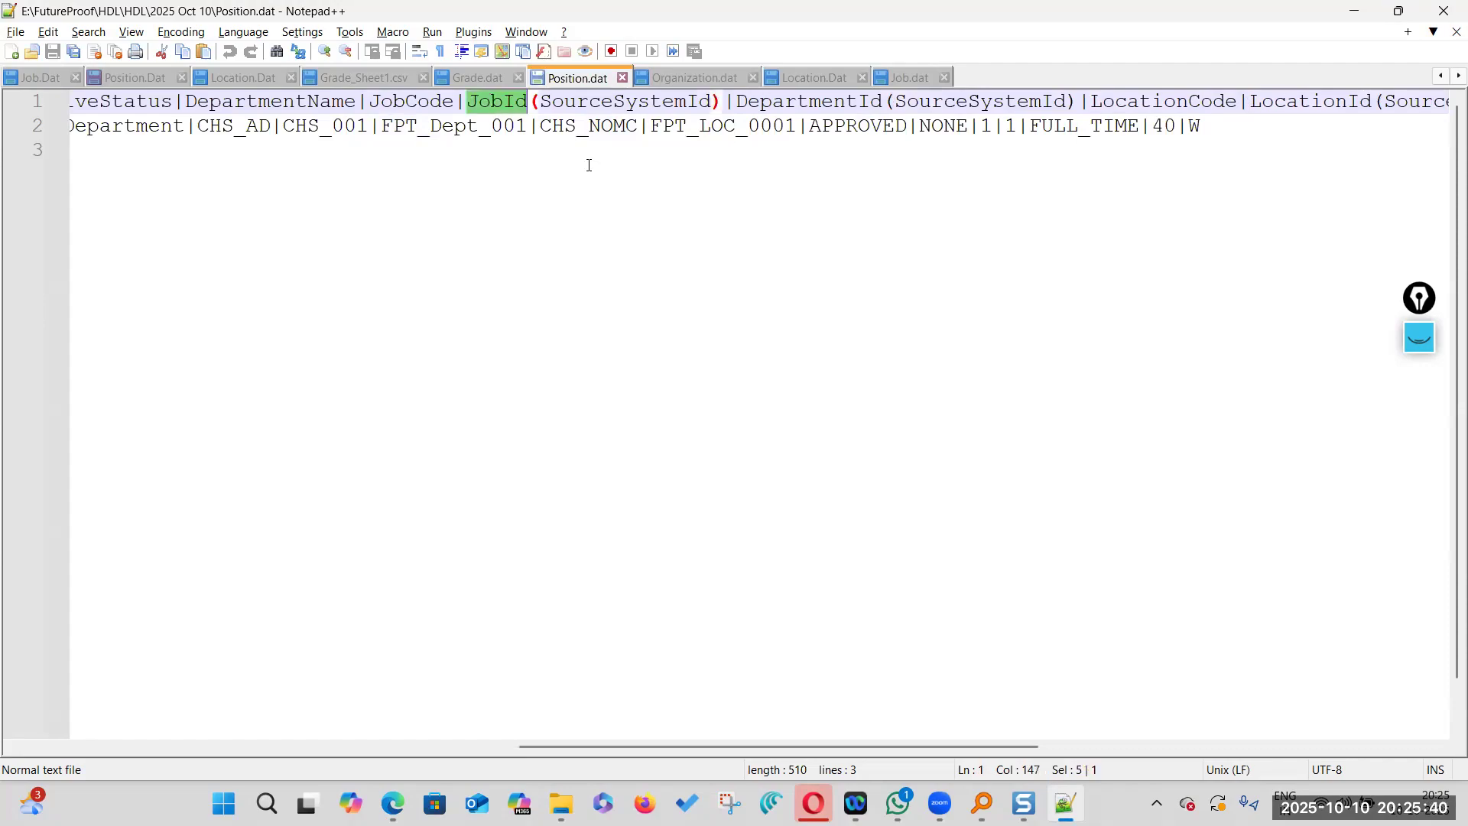
left_click(243, 131)
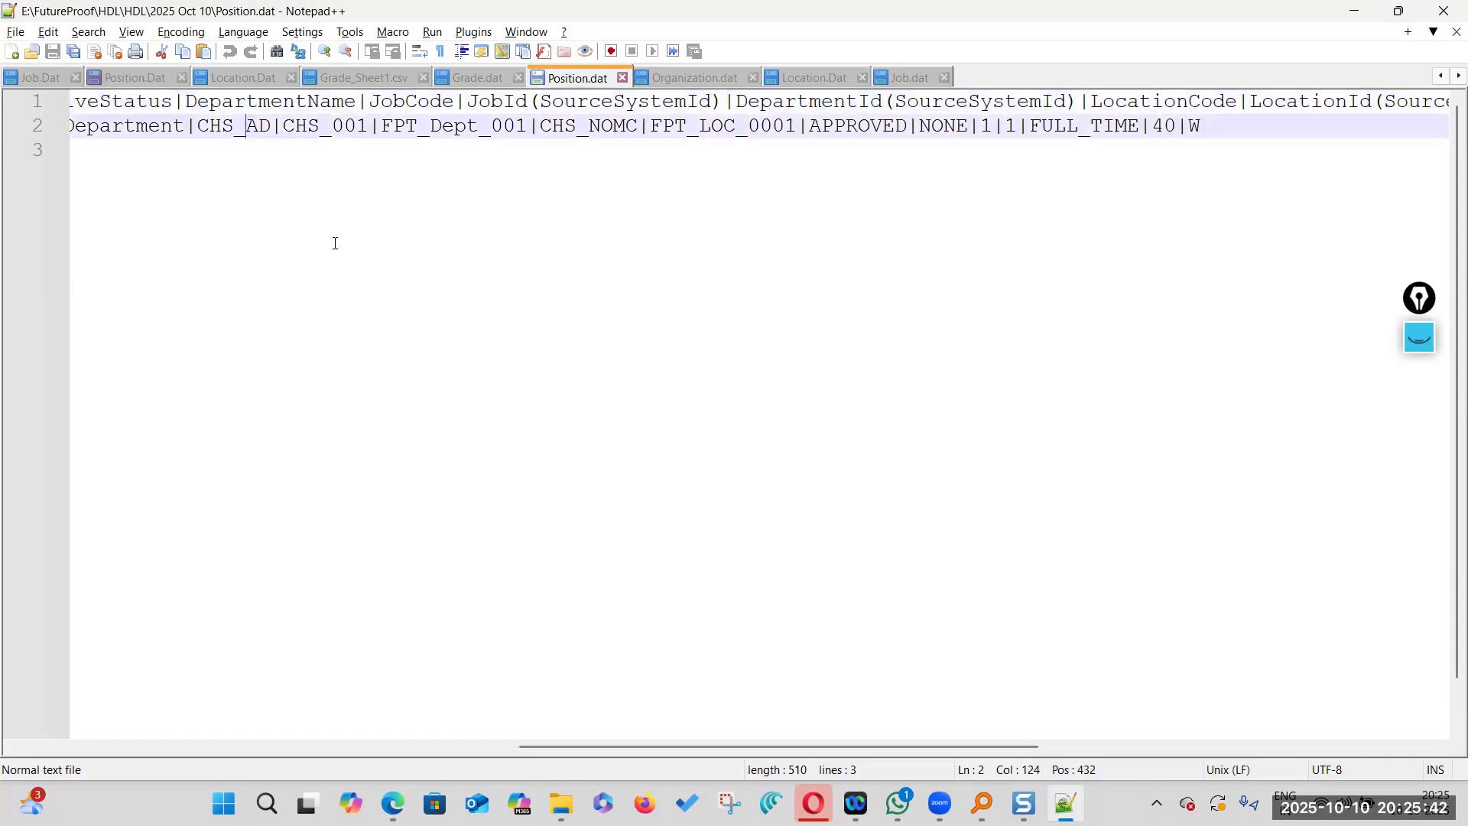
left_click_drag(820, 746, 673, 745)
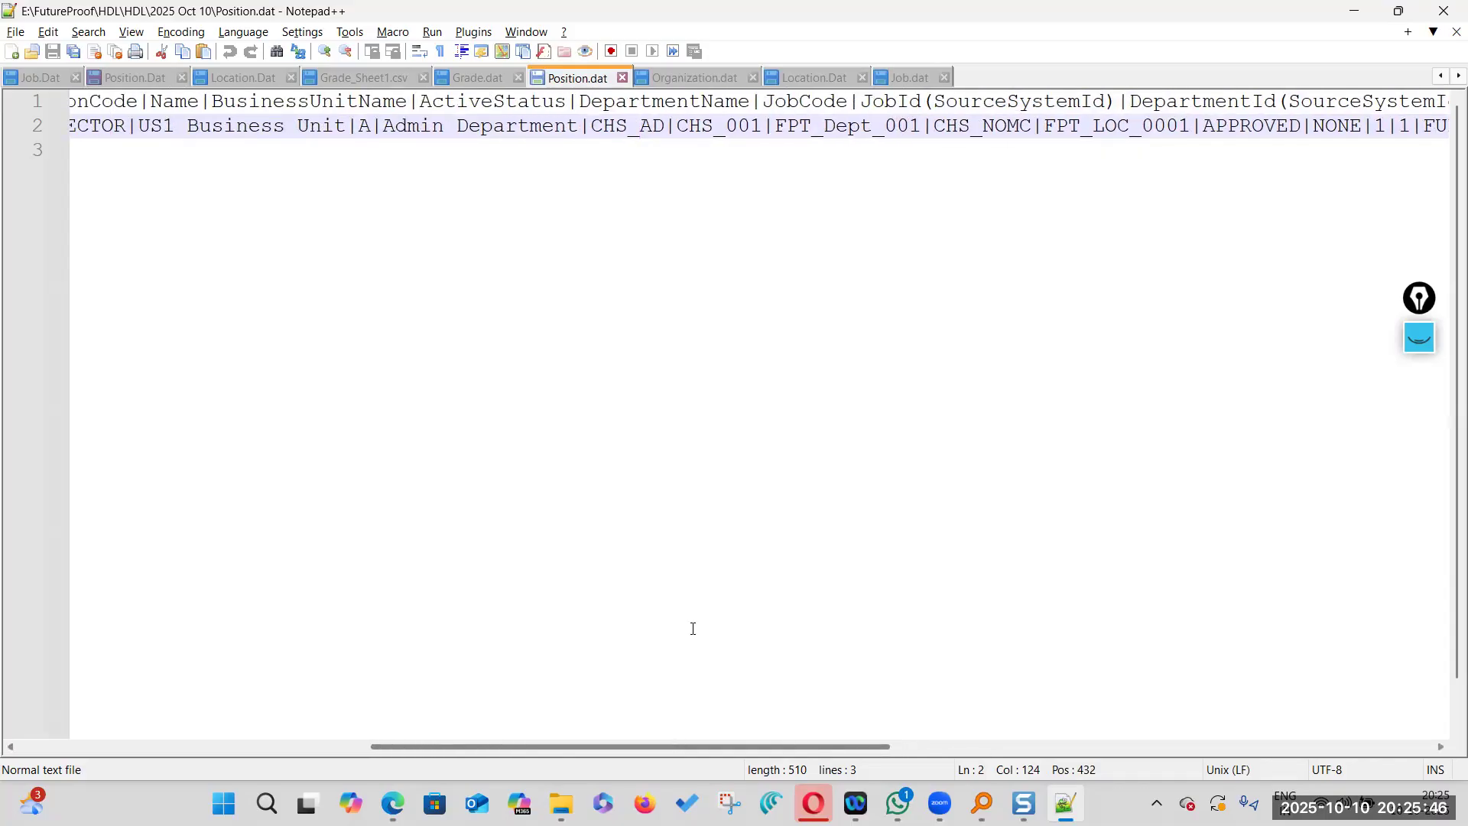
double_click(915, 100)
key("alt+Tab")
left_click_drag(209, 441, 382, 441)
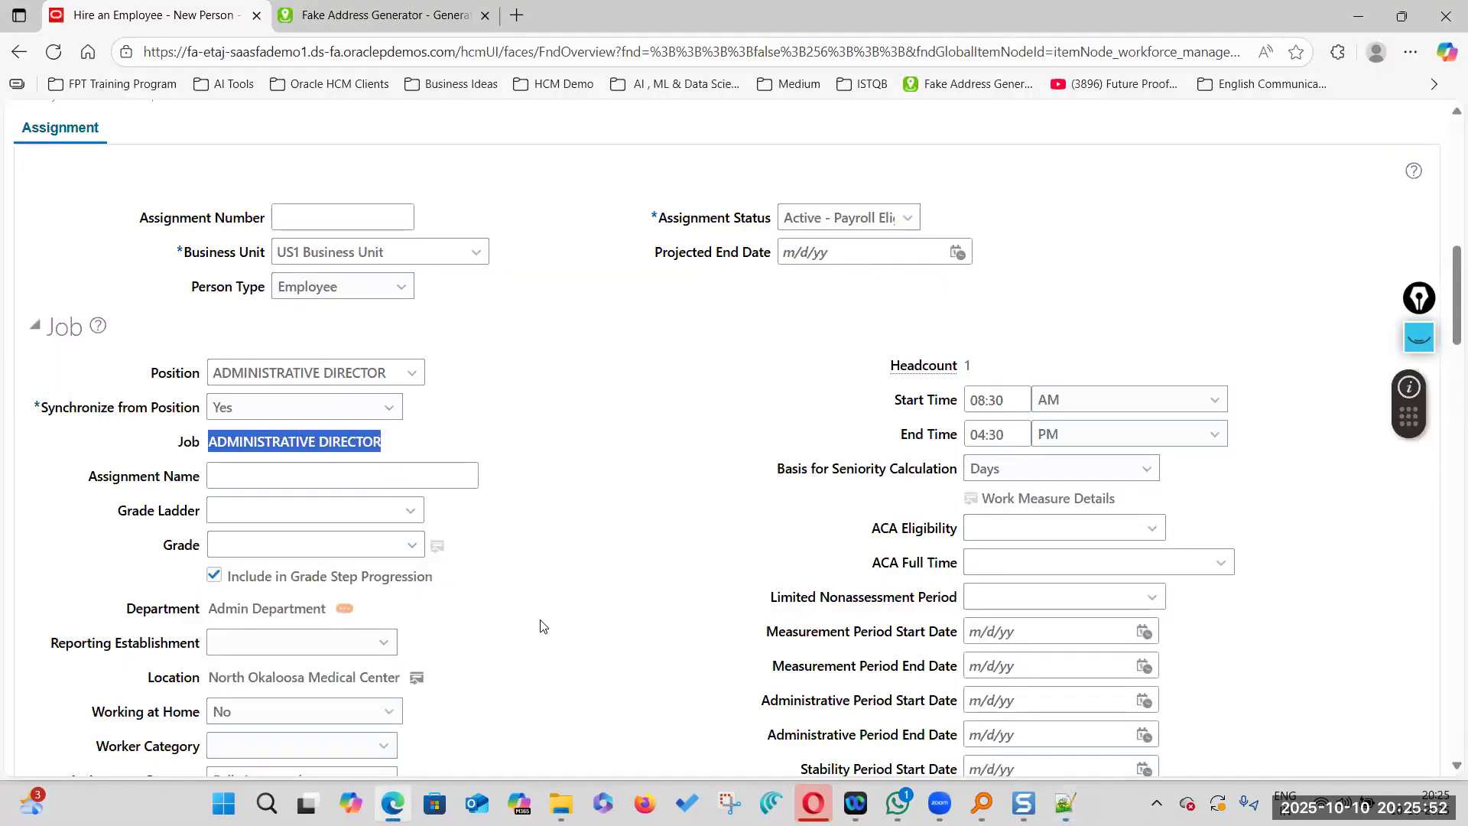
key("alt+Tab")
Compare Job.dat's CHS_001 ADMINISTRATIVE DIRECTOR entry with the form, then revisit Position.dat
left_click(901, 78)
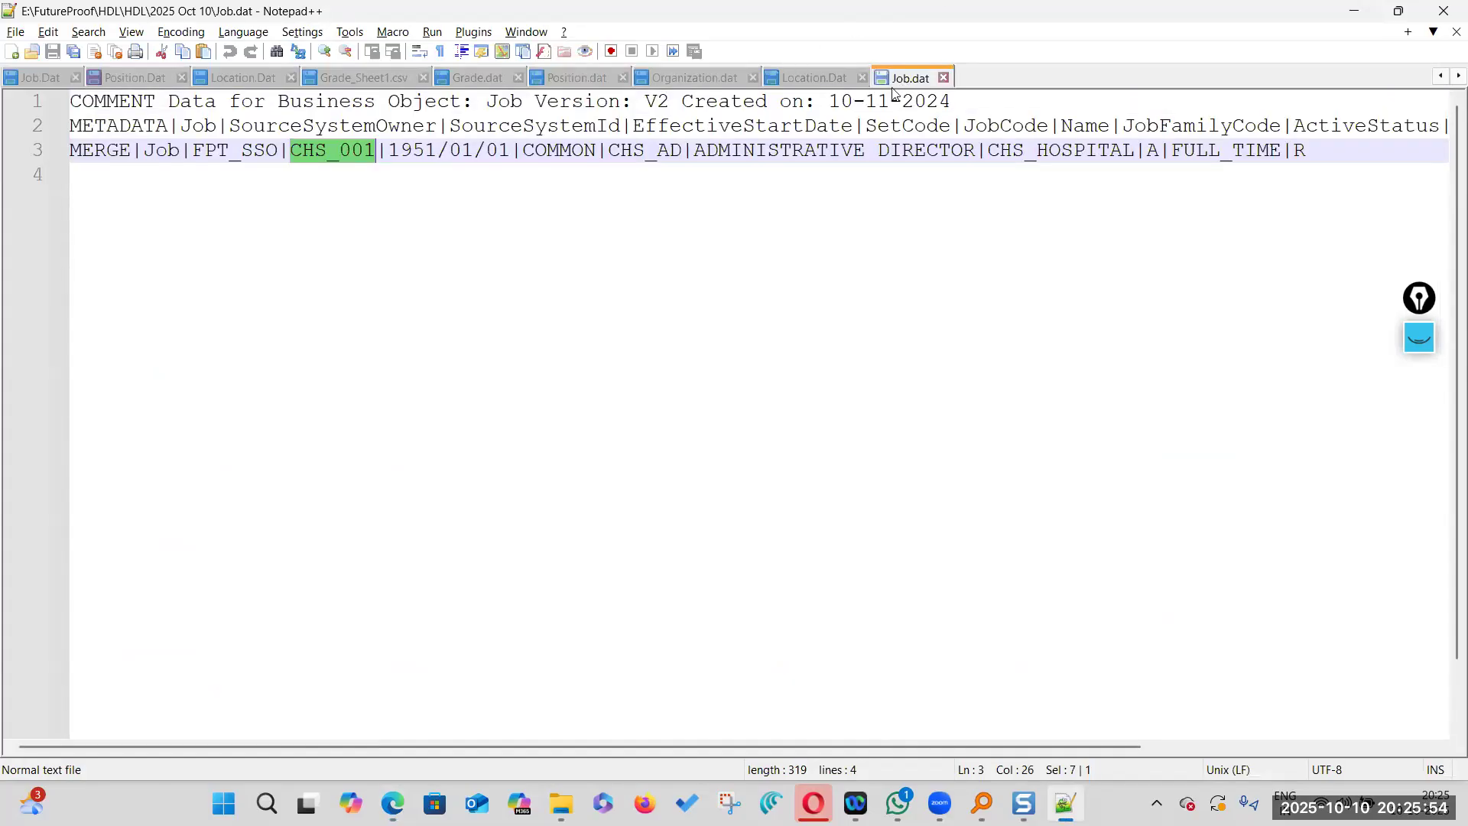
double_click(338, 152)
left_click_drag(699, 150, 976, 150)
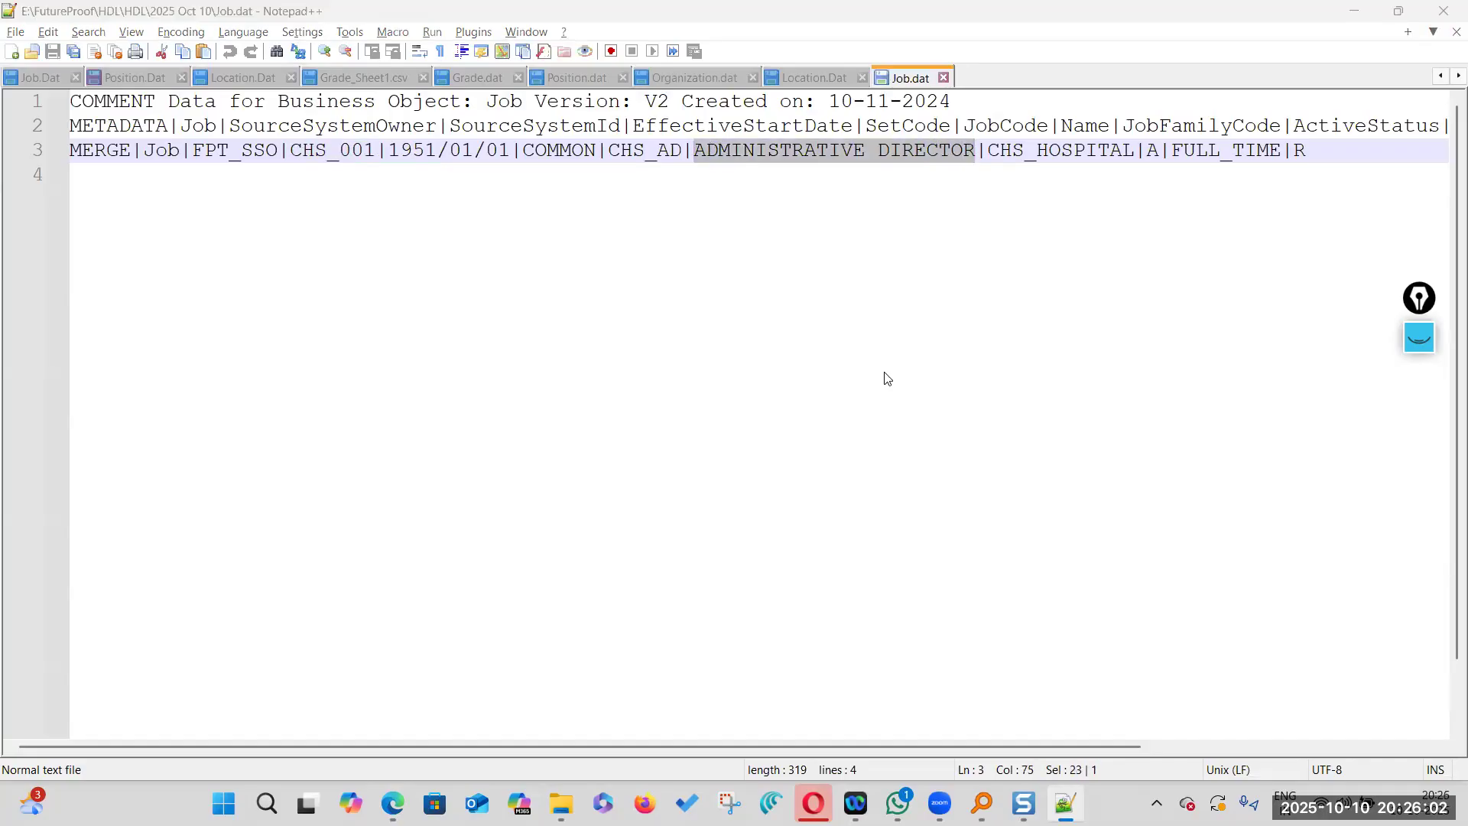
key("alt+Tab")
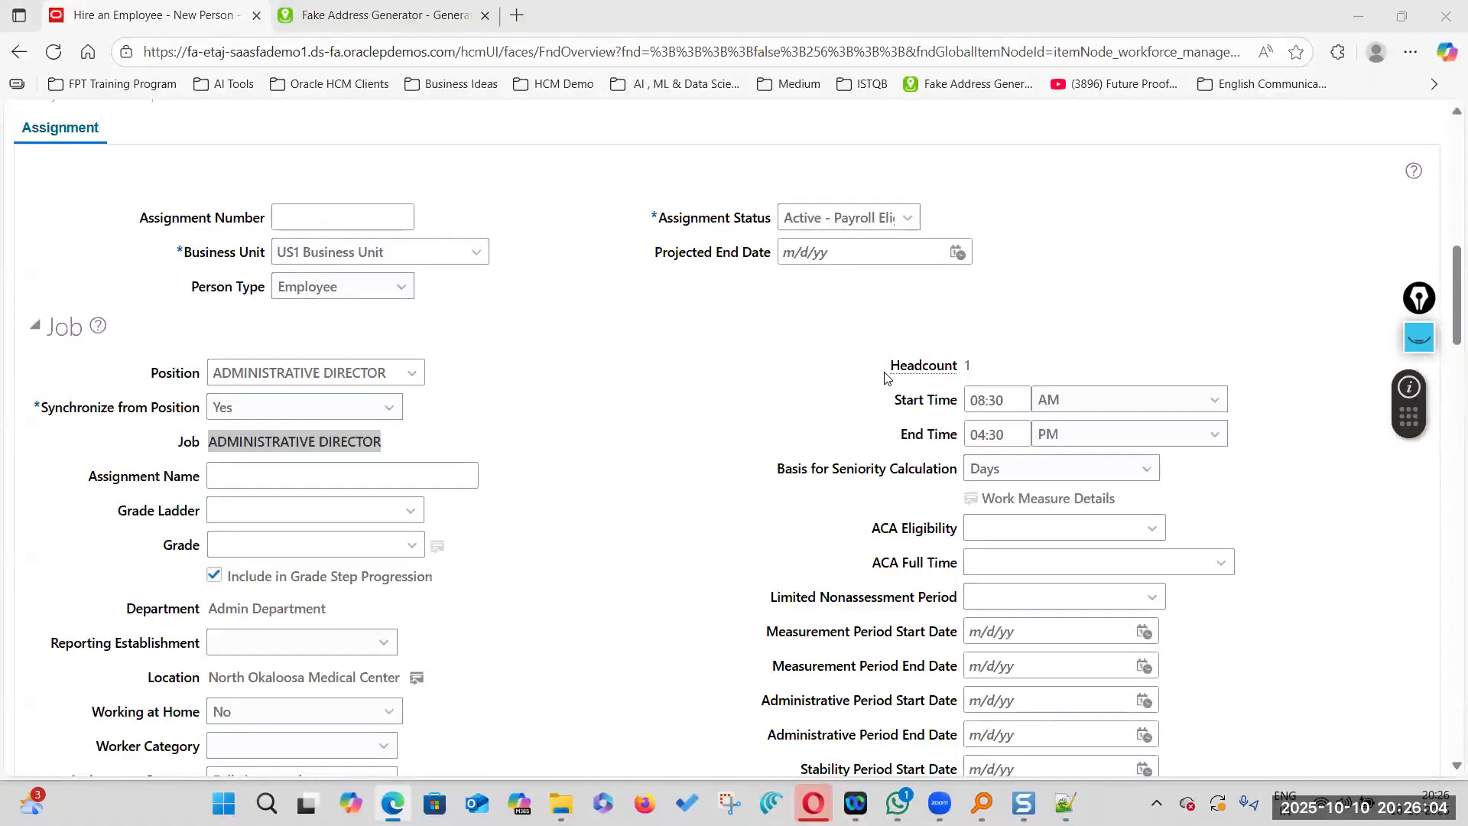
key("alt+Tab")
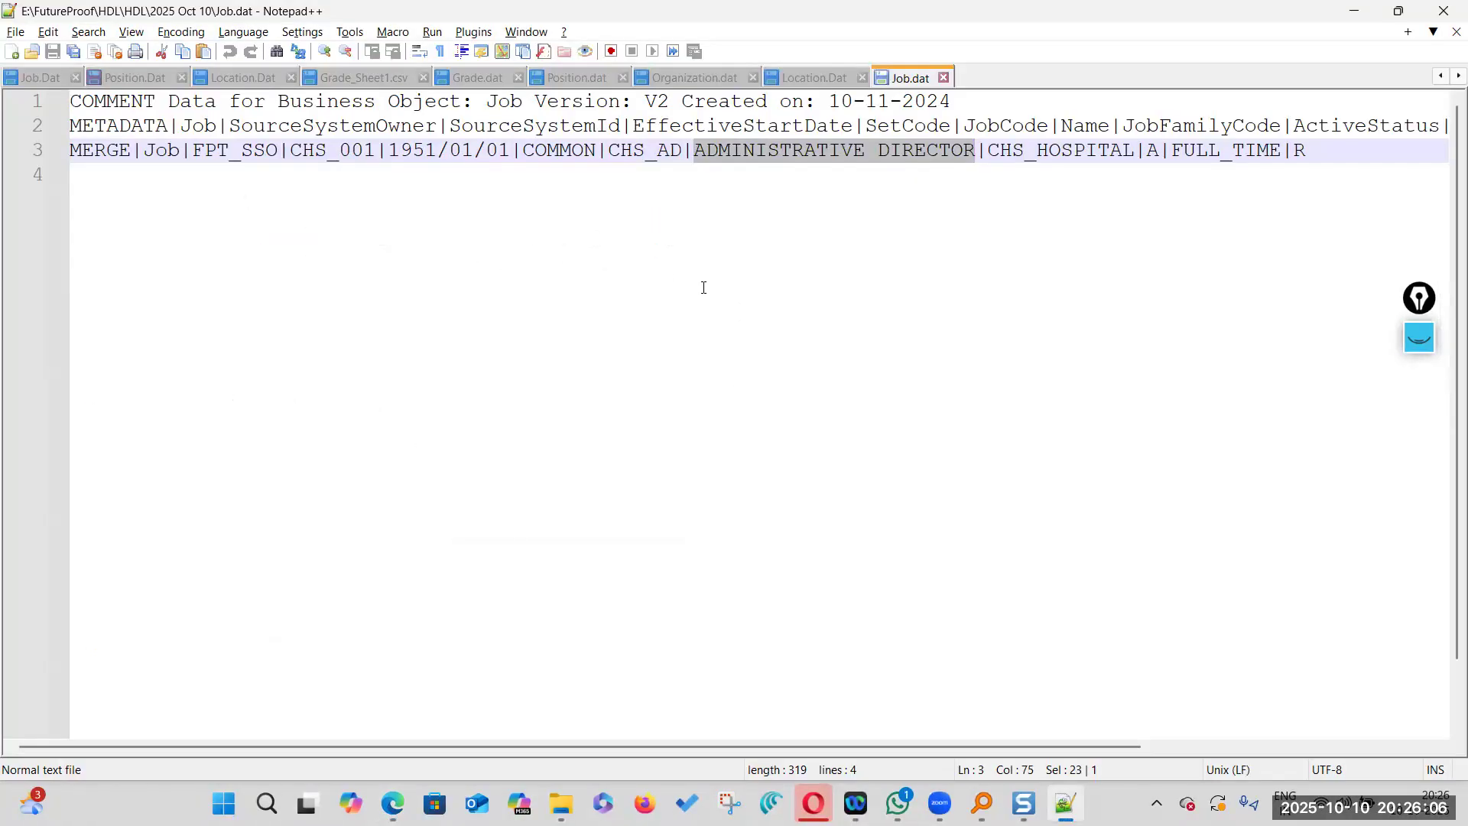
left_click(726, 438)
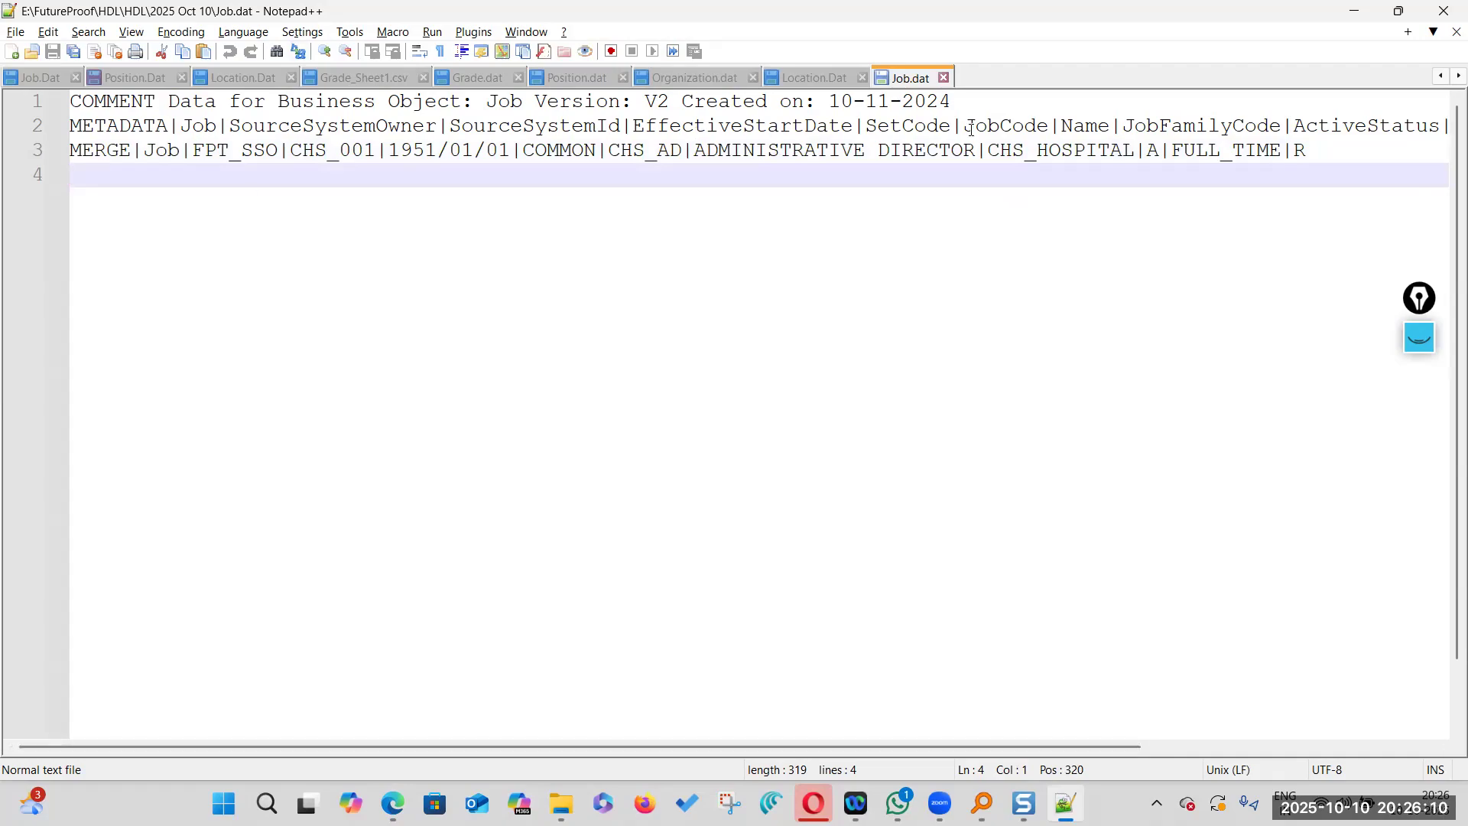
double_click(1084, 126)
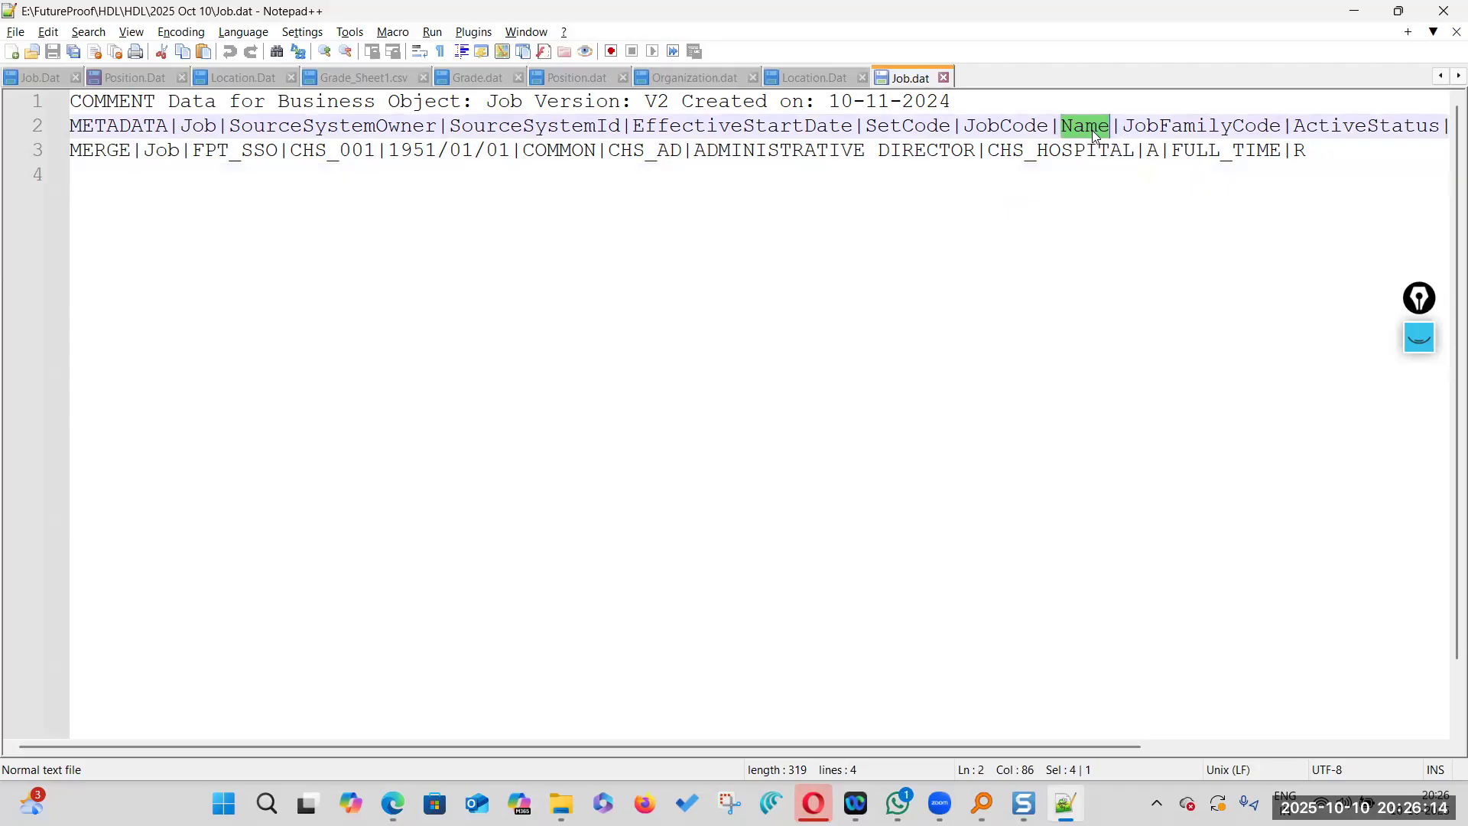
left_click(564, 73)
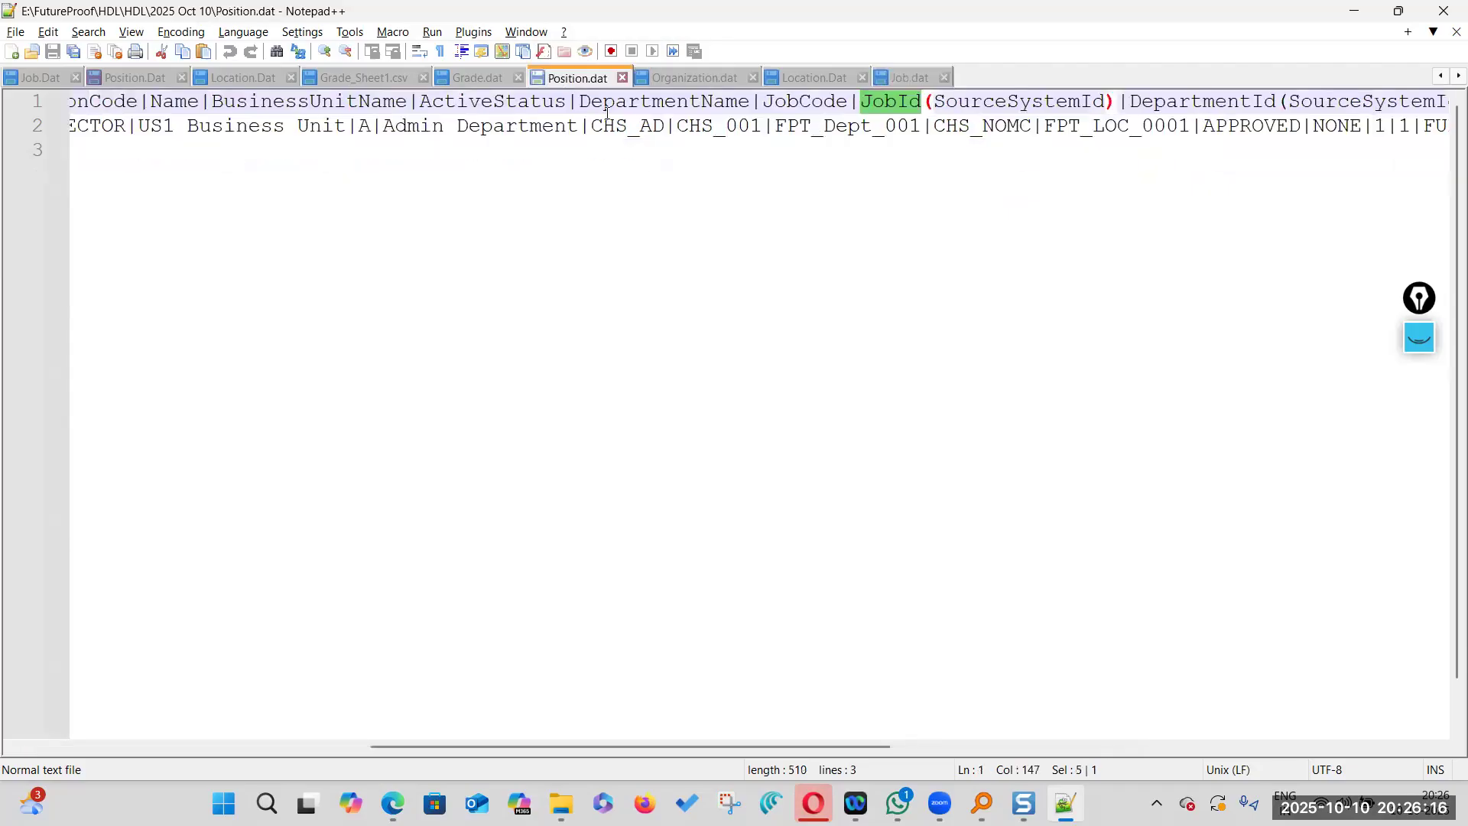
left_click_drag(627, 746, 288, 748)
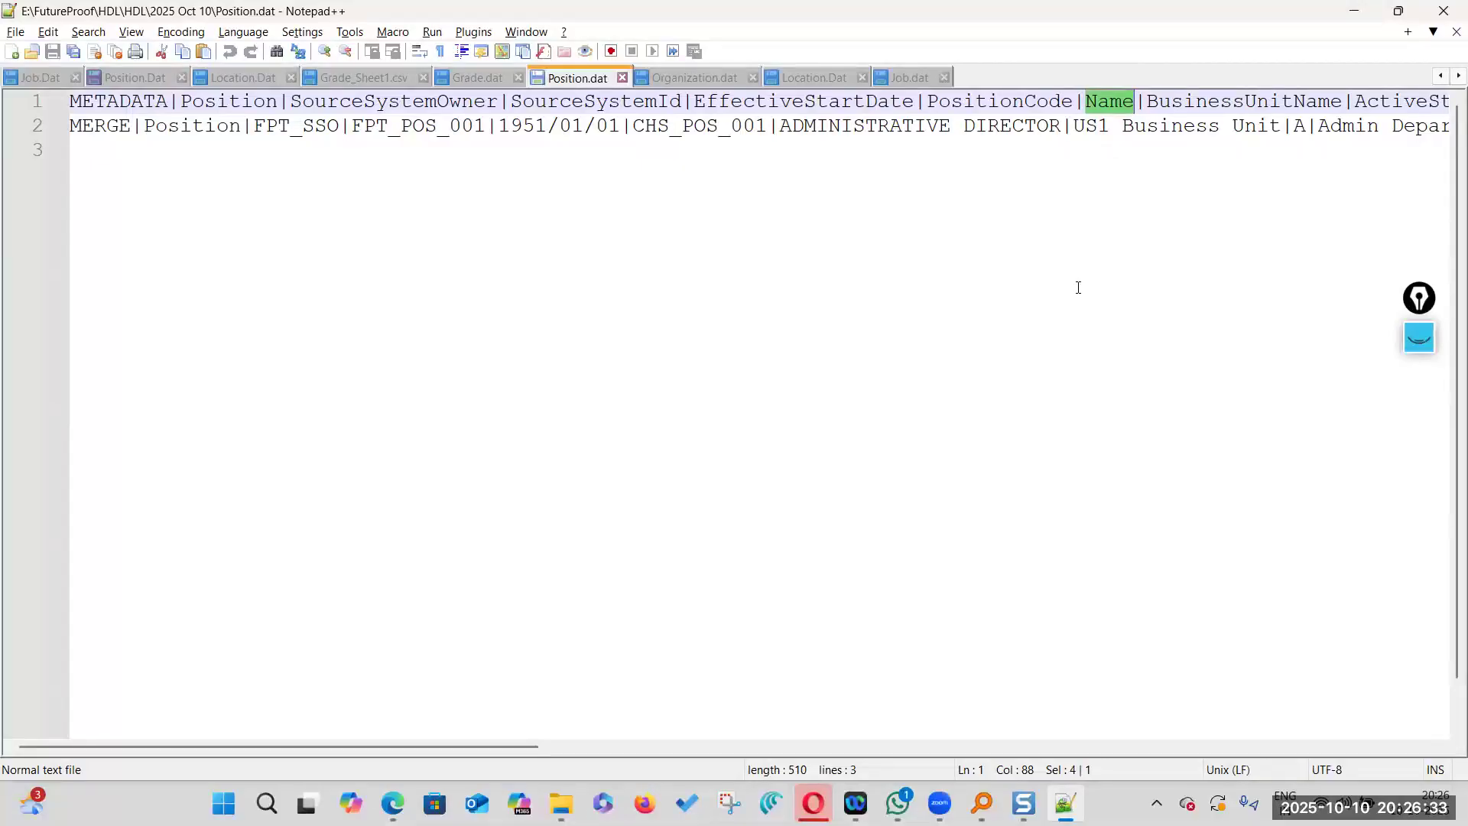
Check Organization.dat's Name header and Location.Dat's LocationName header, then revisit Job.dat and Position.dat
left_click(714, 78)
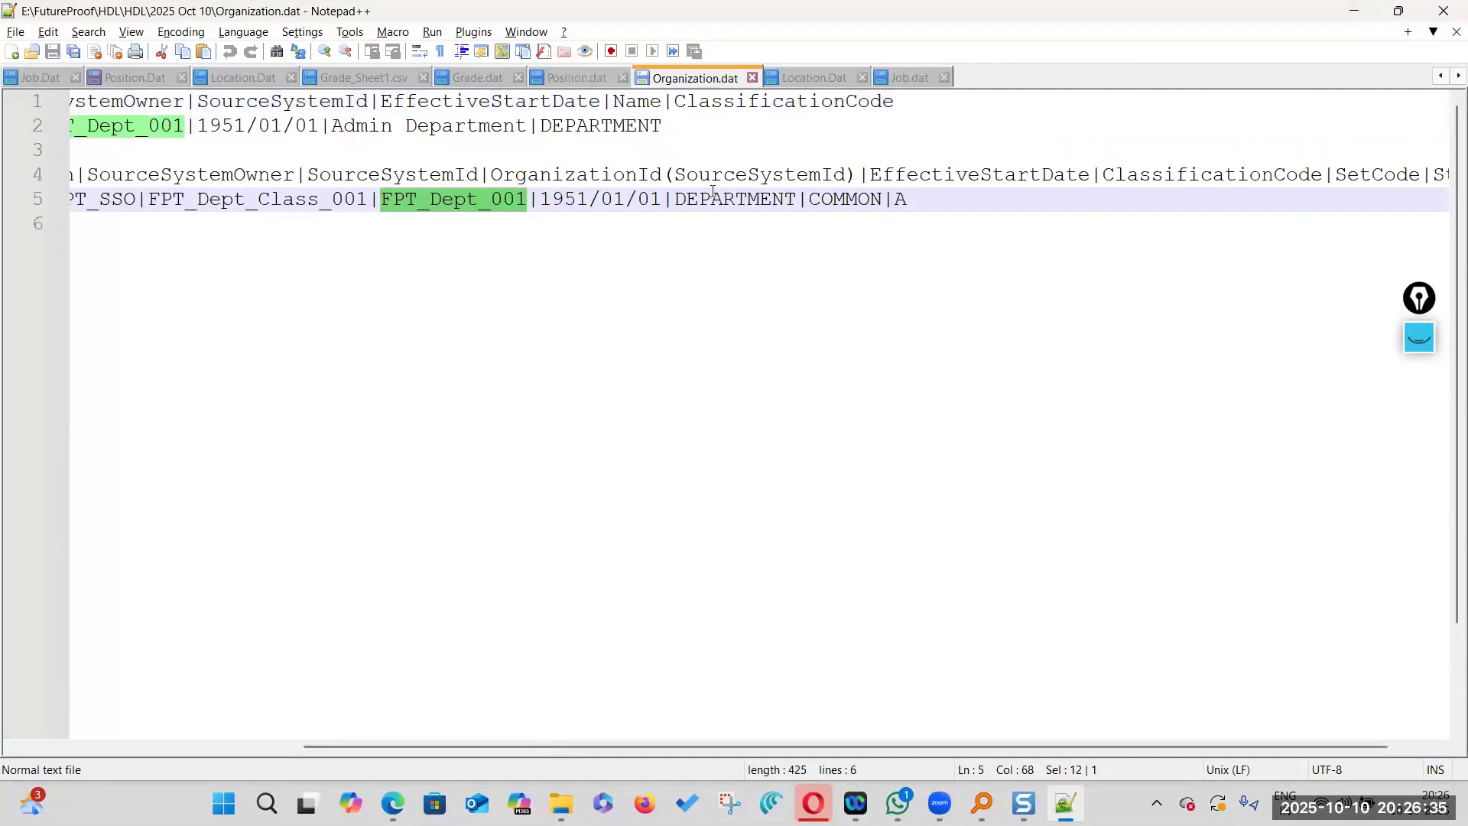
double_click(650, 104)
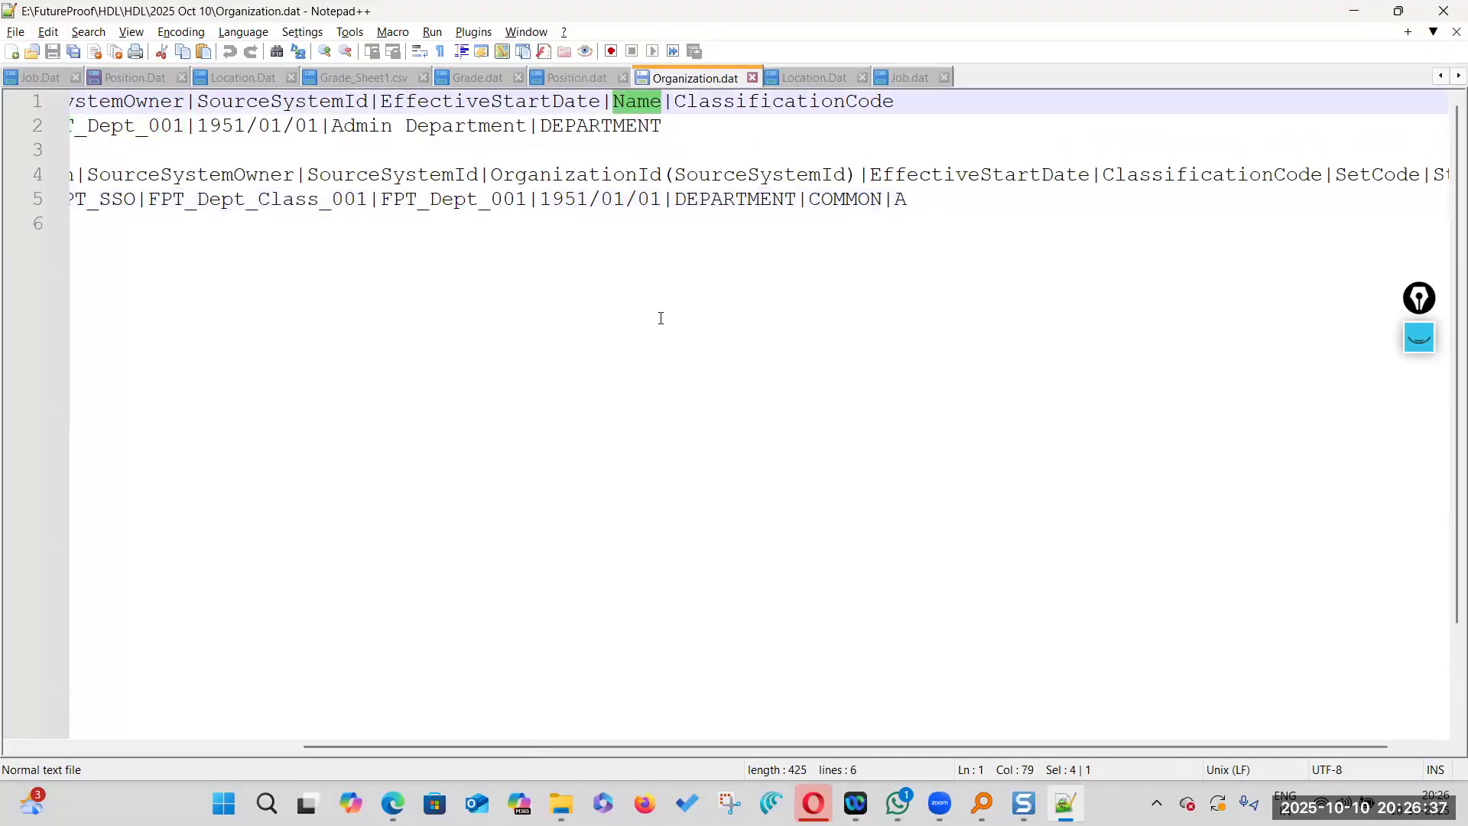
left_click(827, 84)
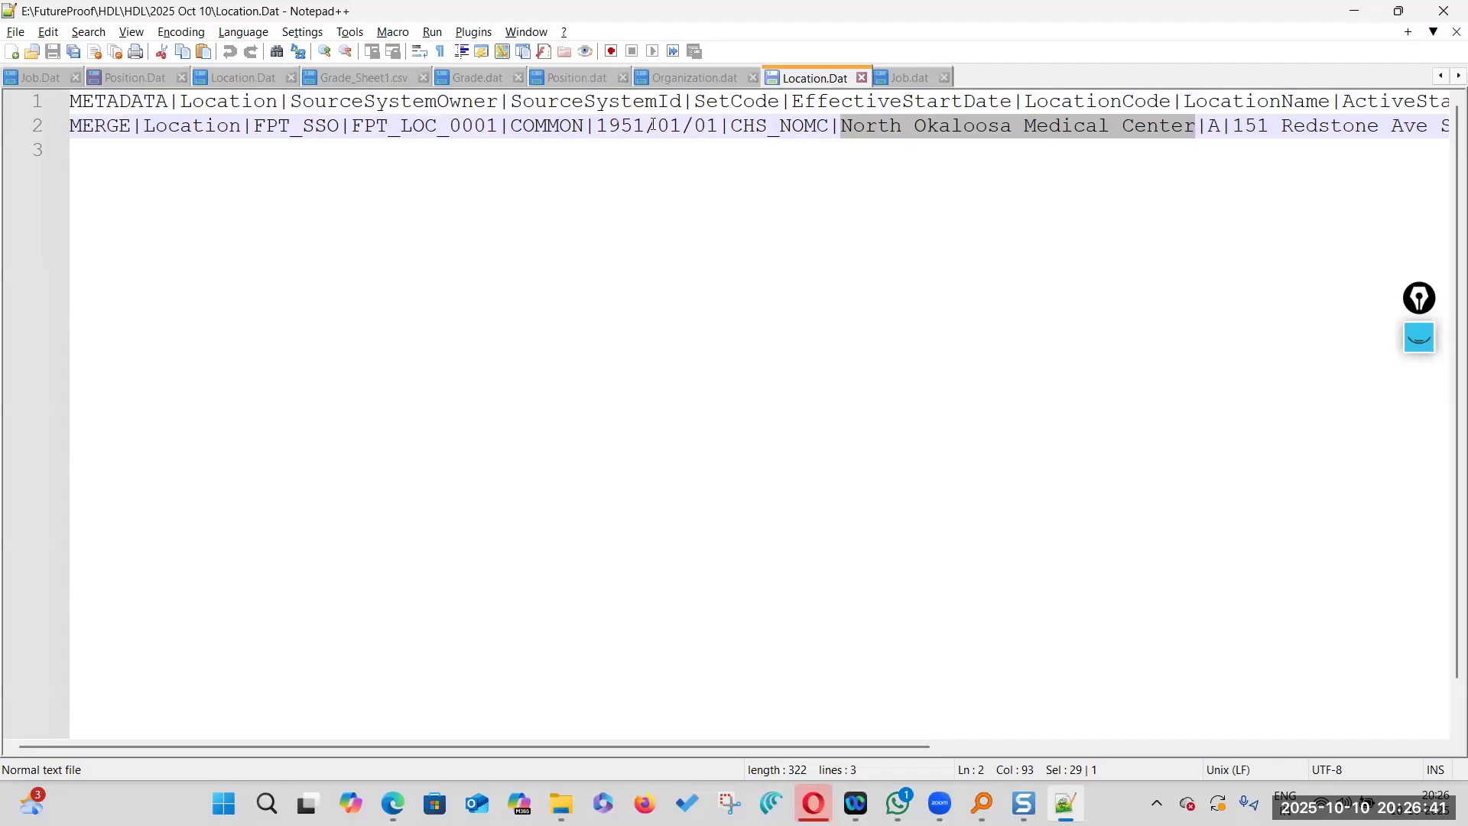
left_click_drag(348, 749, 567, 750)
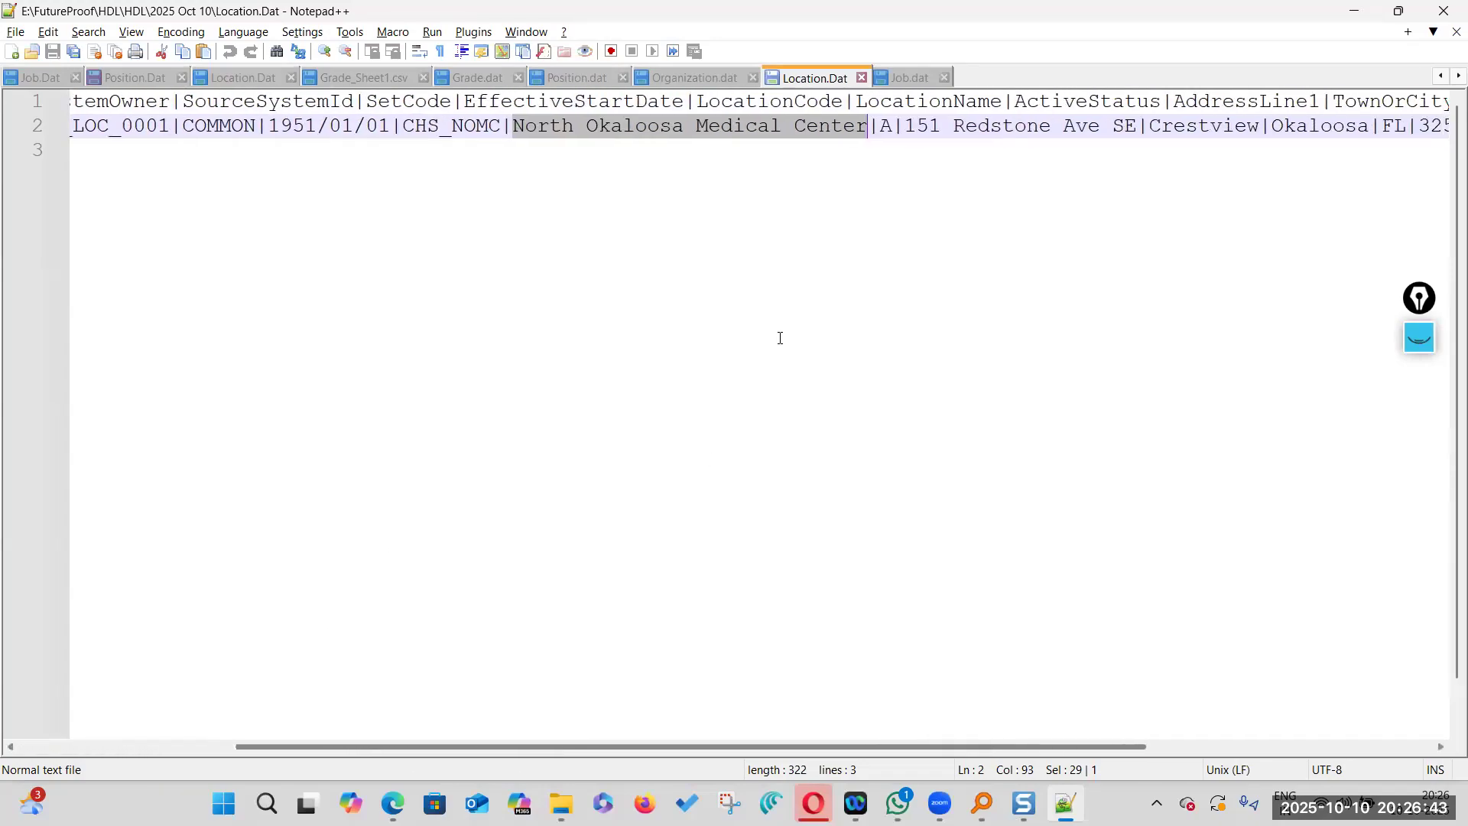
double_click(934, 102)
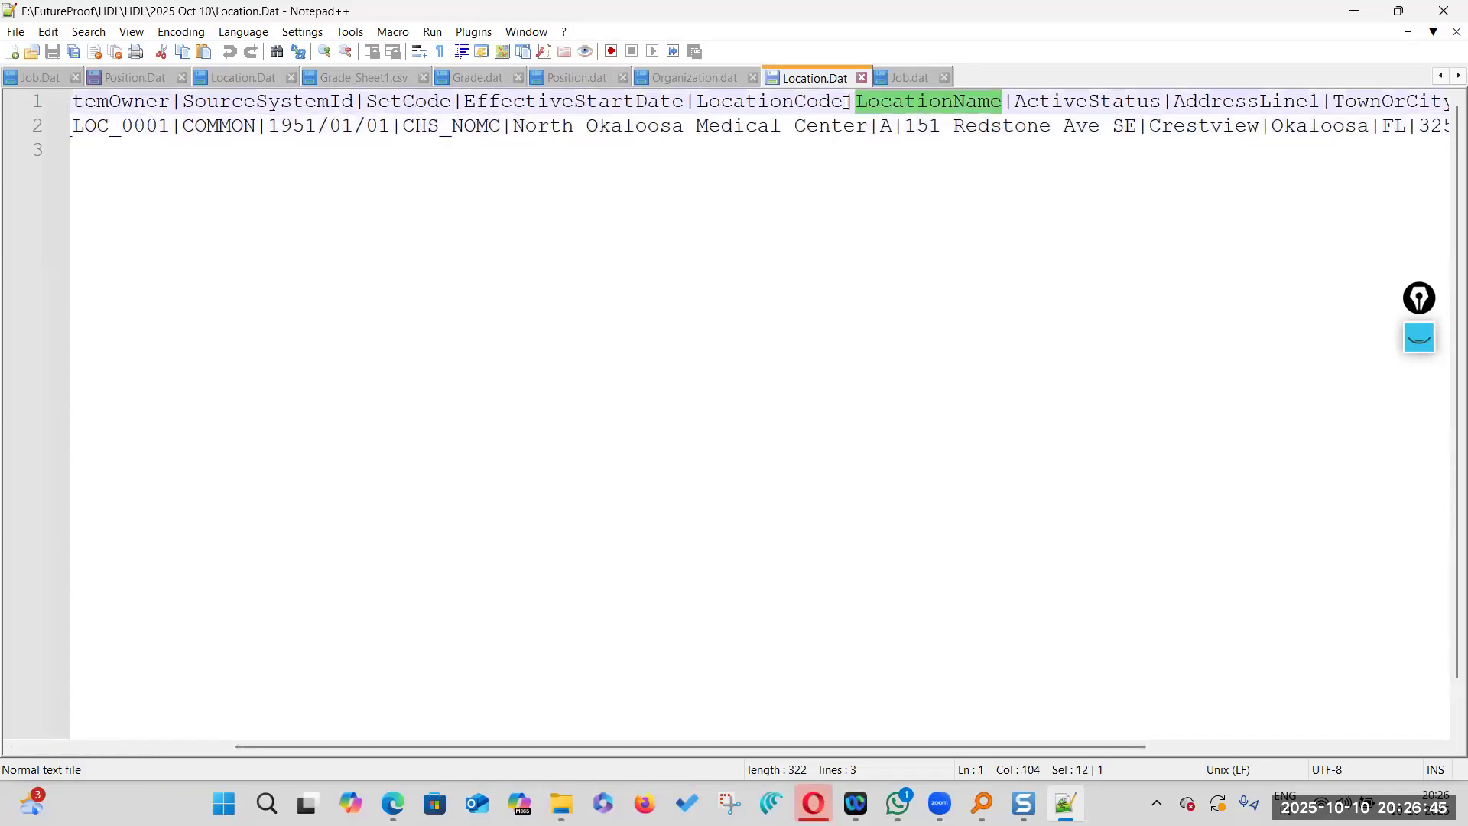
left_click(903, 79)
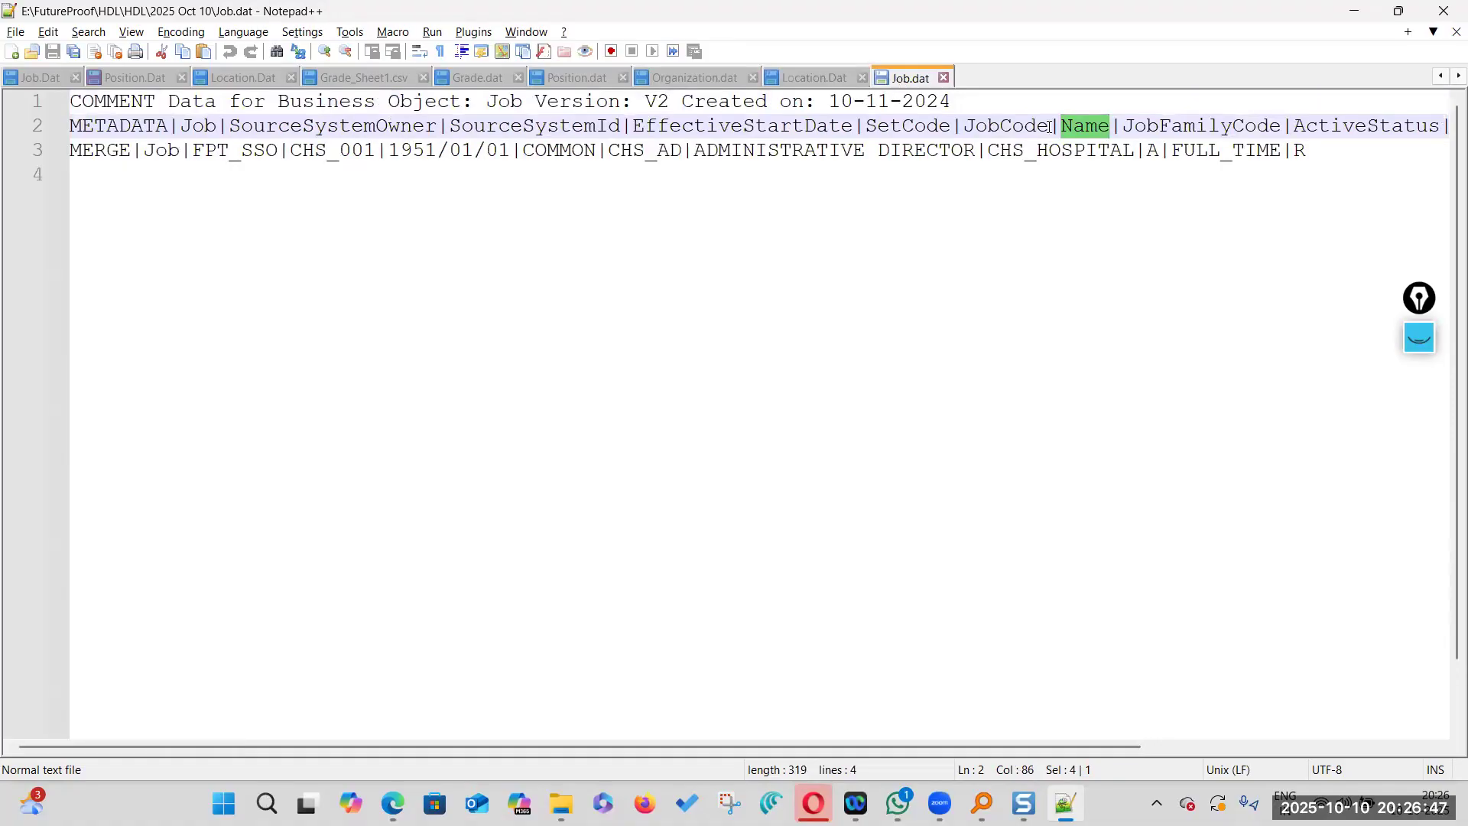
left_click(564, 77)
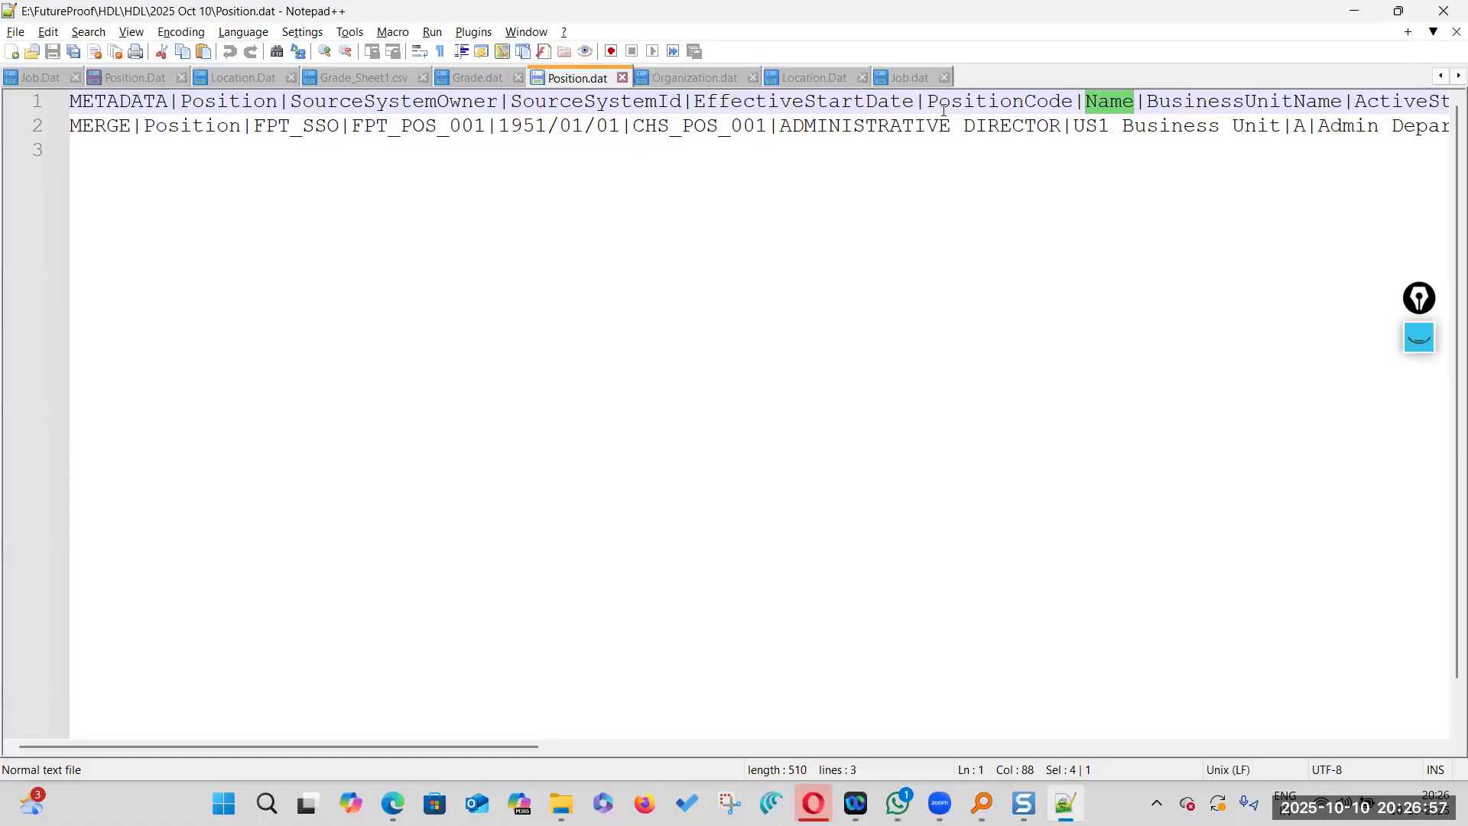
Compare Position.dat's FULL_TIME value and 40 working hours with the hire form's Working Hours
key("alt+Tab")
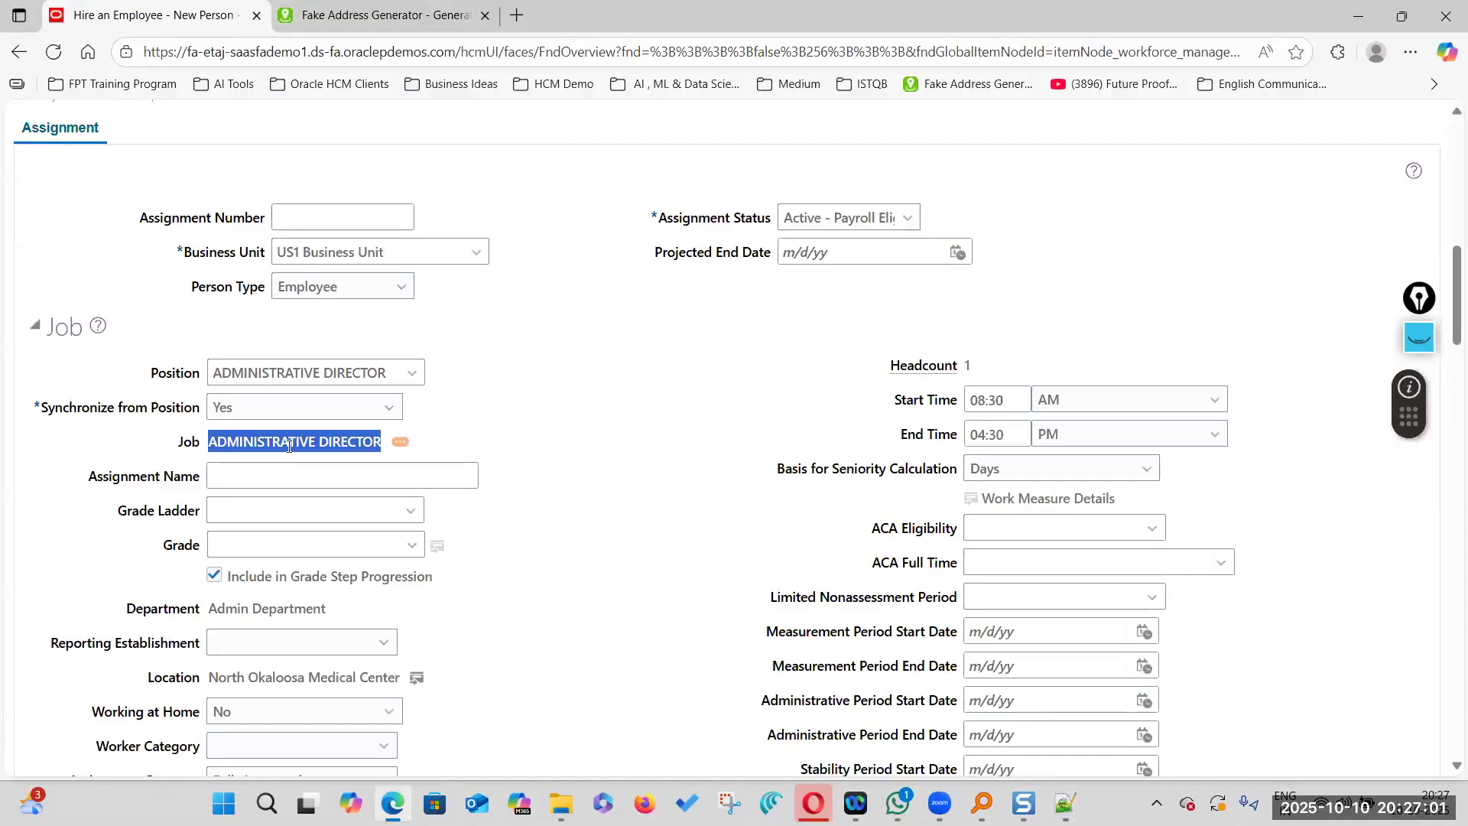
left_click(293, 445)
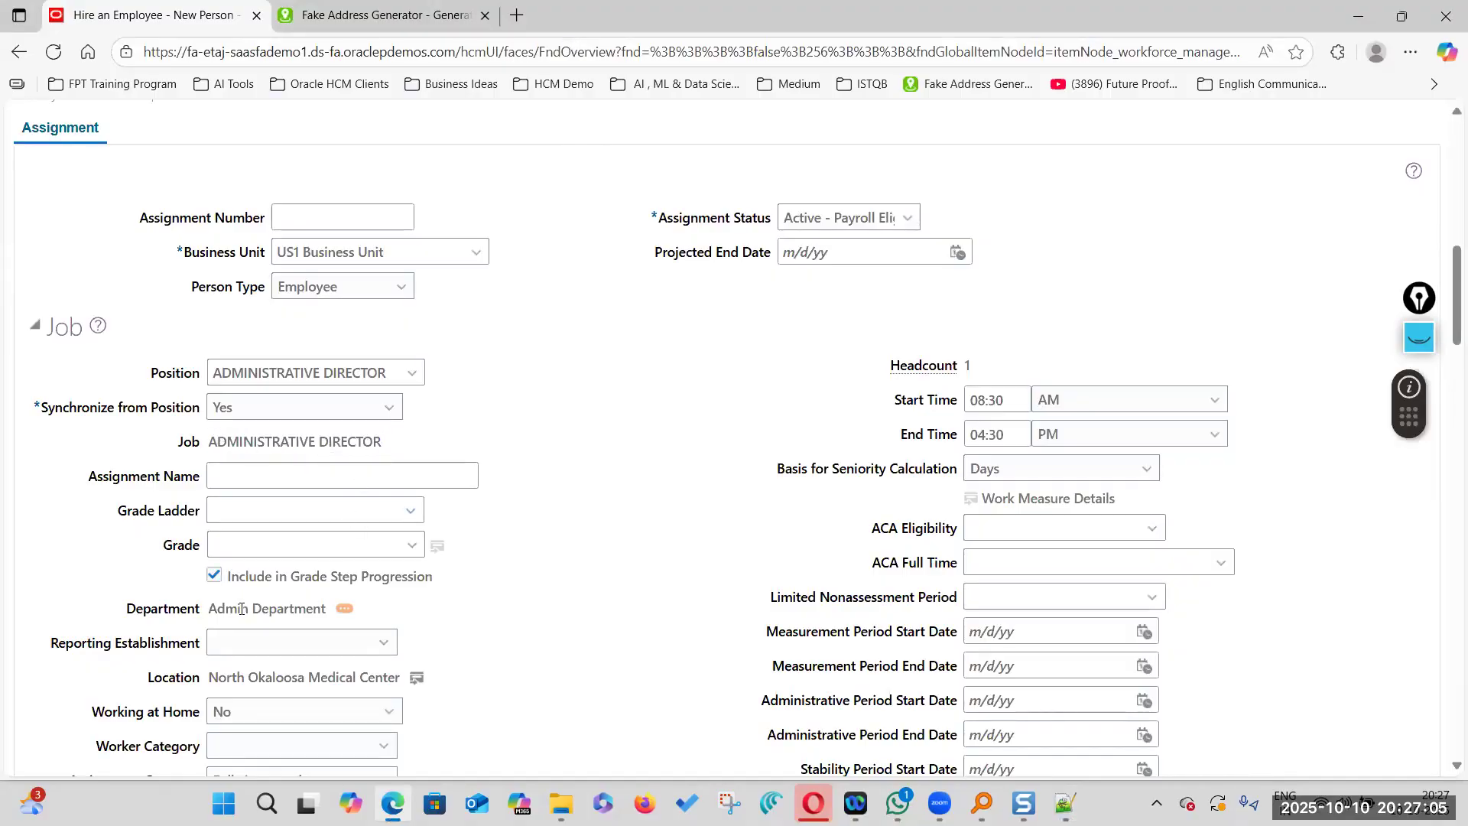
scroll(222, 604, "down", 2)
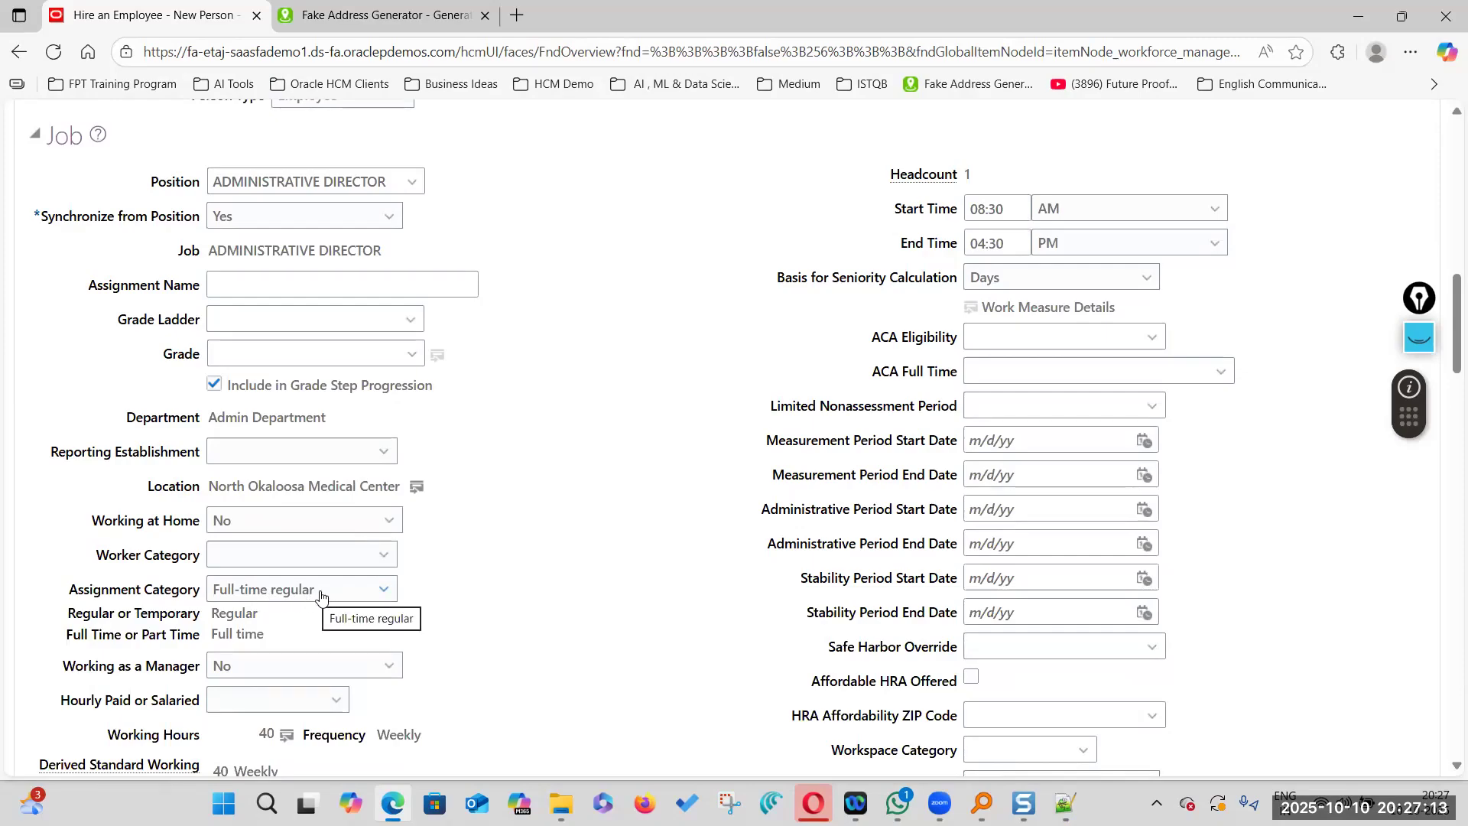
scroll(452, 597, "down", 3)
key("alt+Tab")
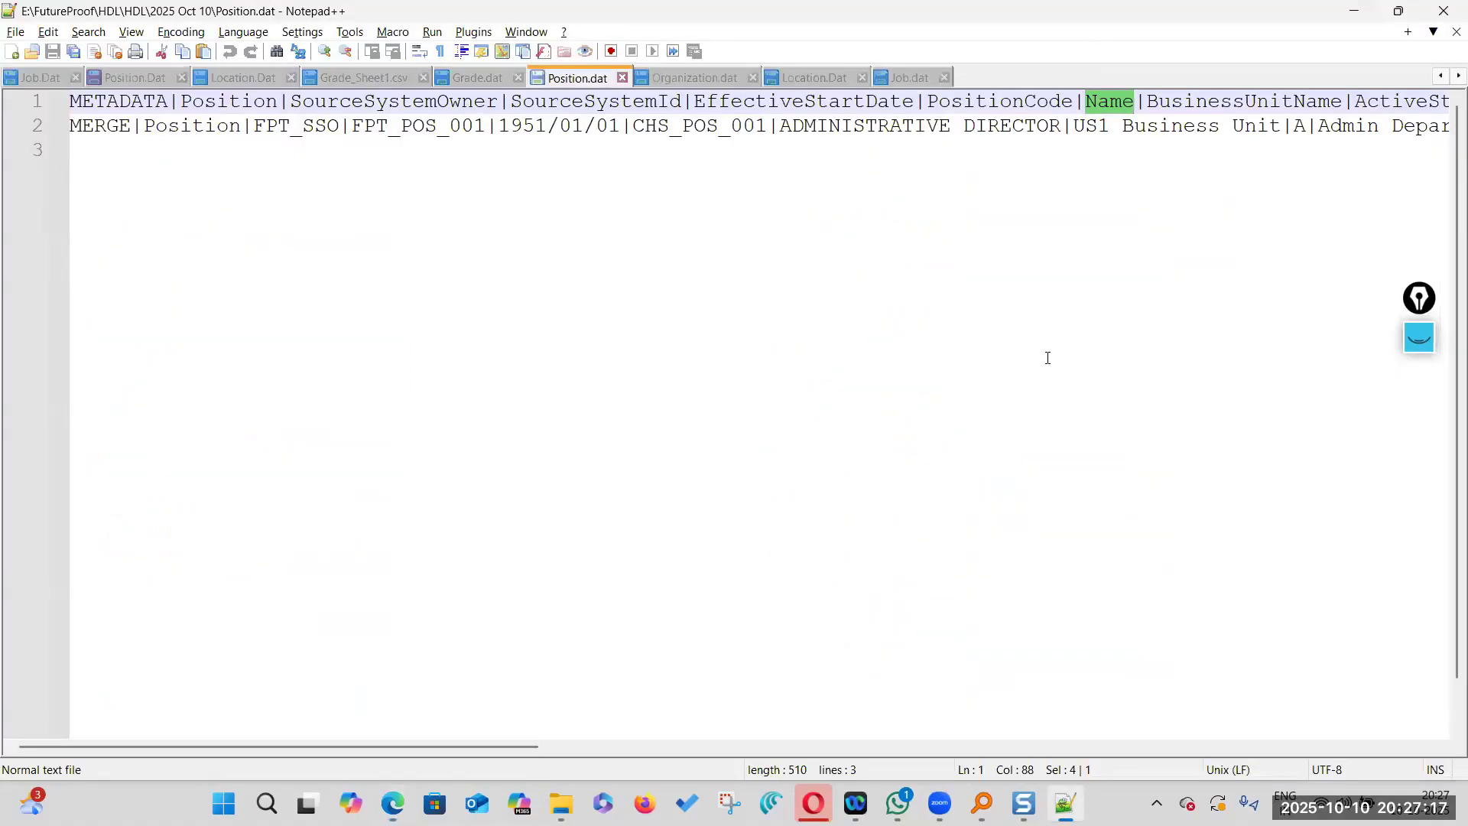
left_click_drag(518, 745, 1038, 726)
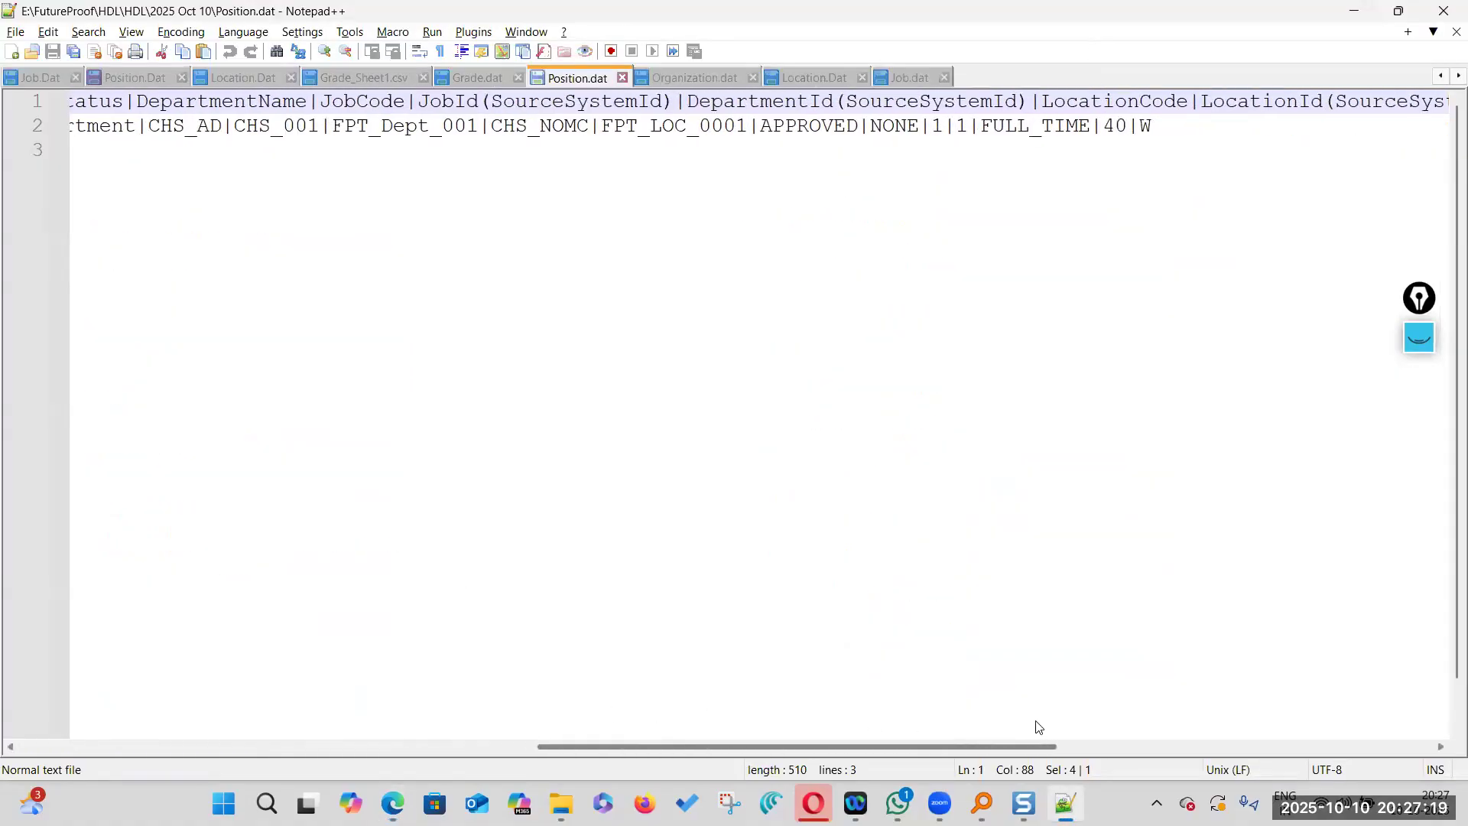
double_click(1037, 125)
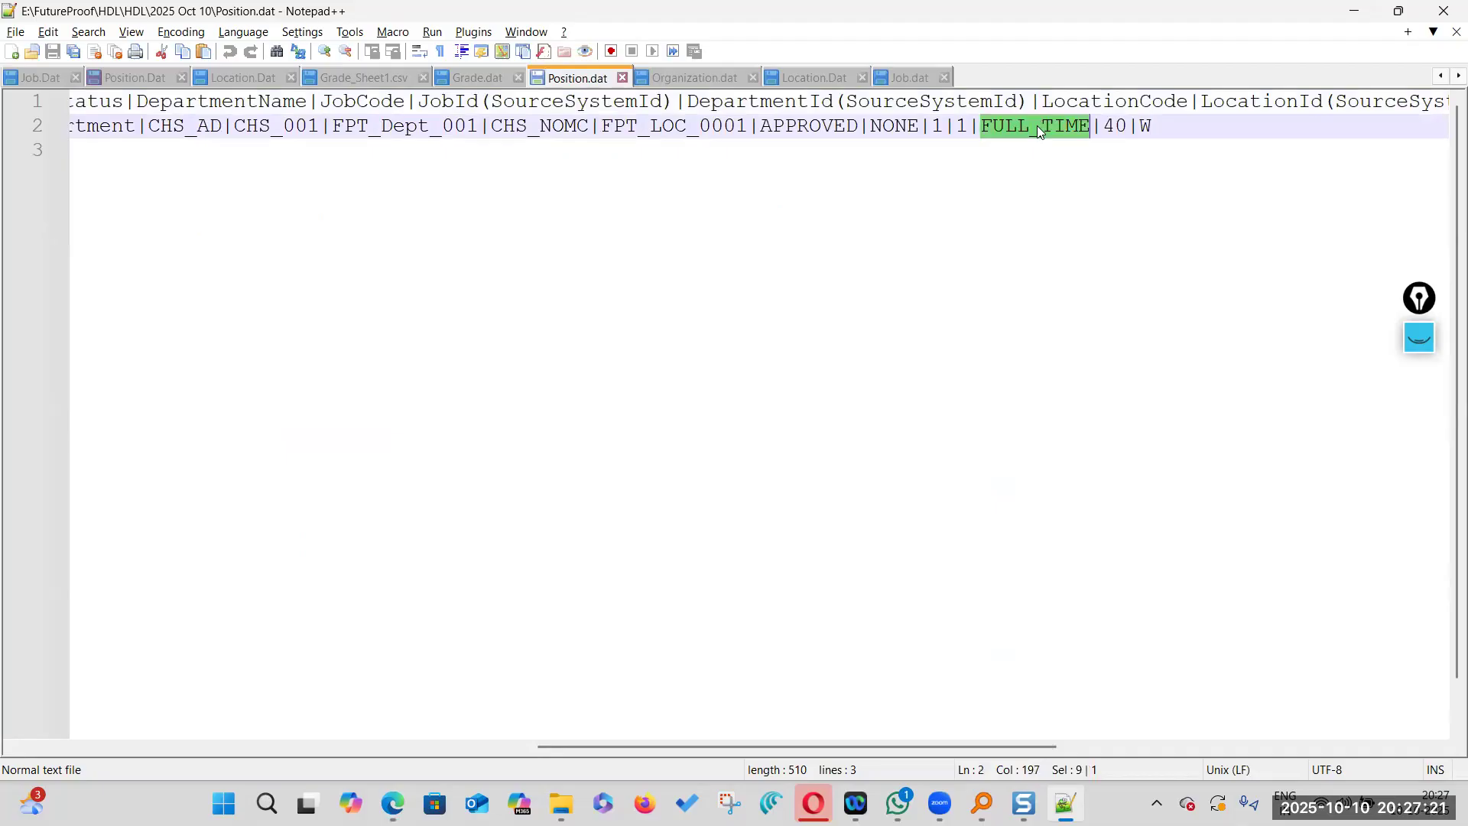
left_click_drag(1040, 743, 1307, 733)
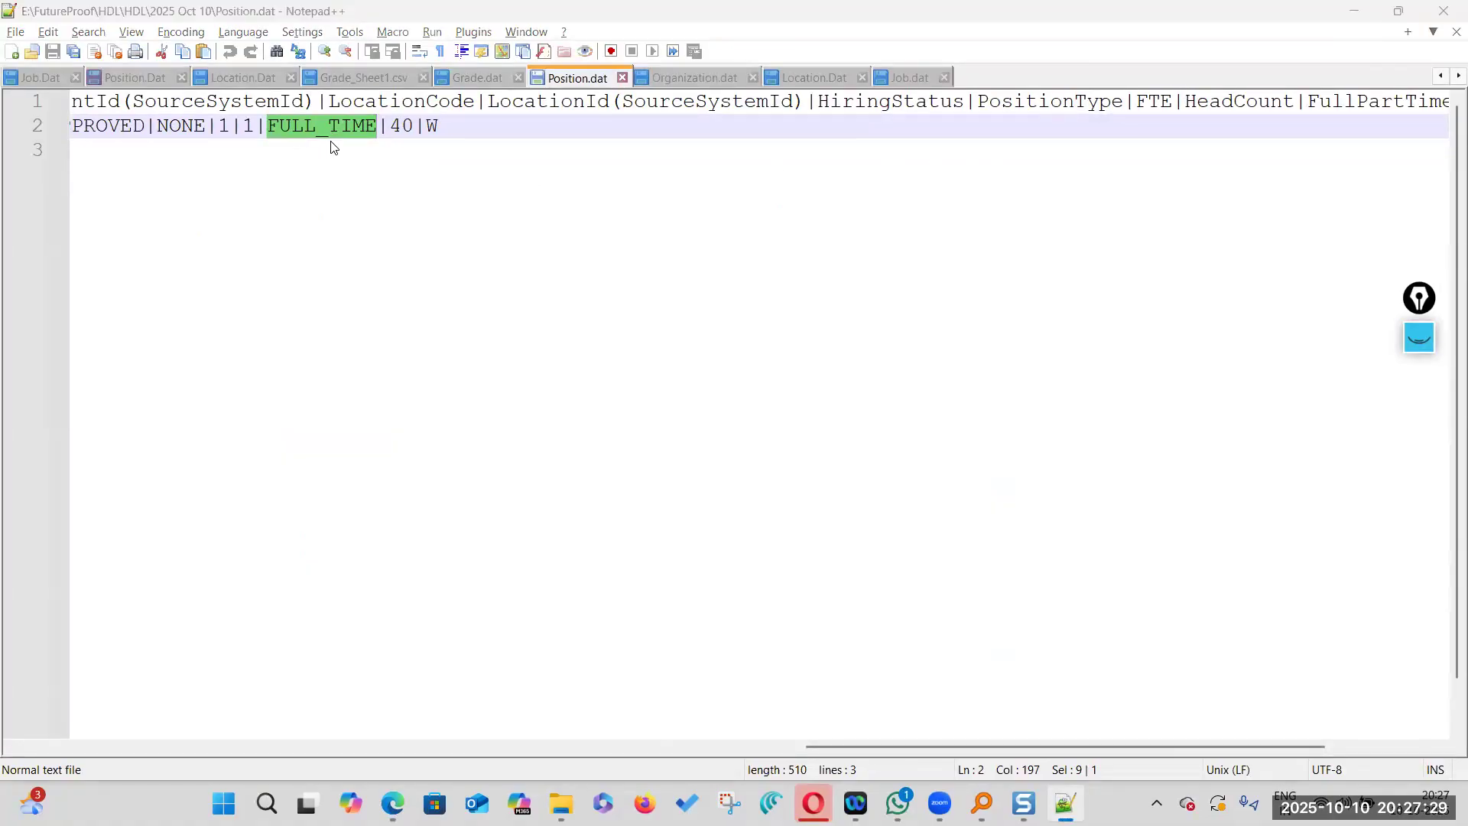
key("alt+Tab")
double_click(265, 542)
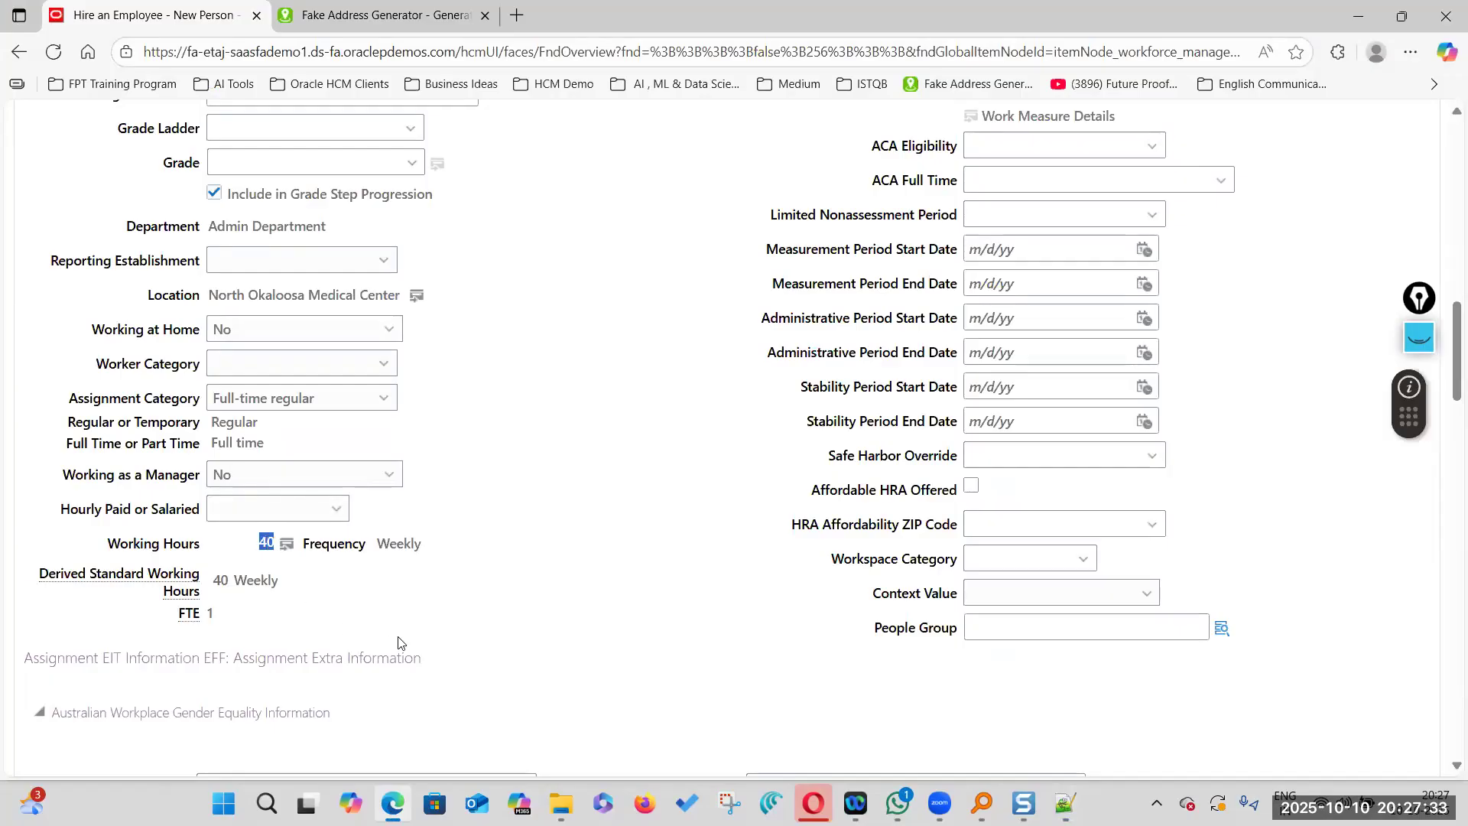
key("alt+Tab")
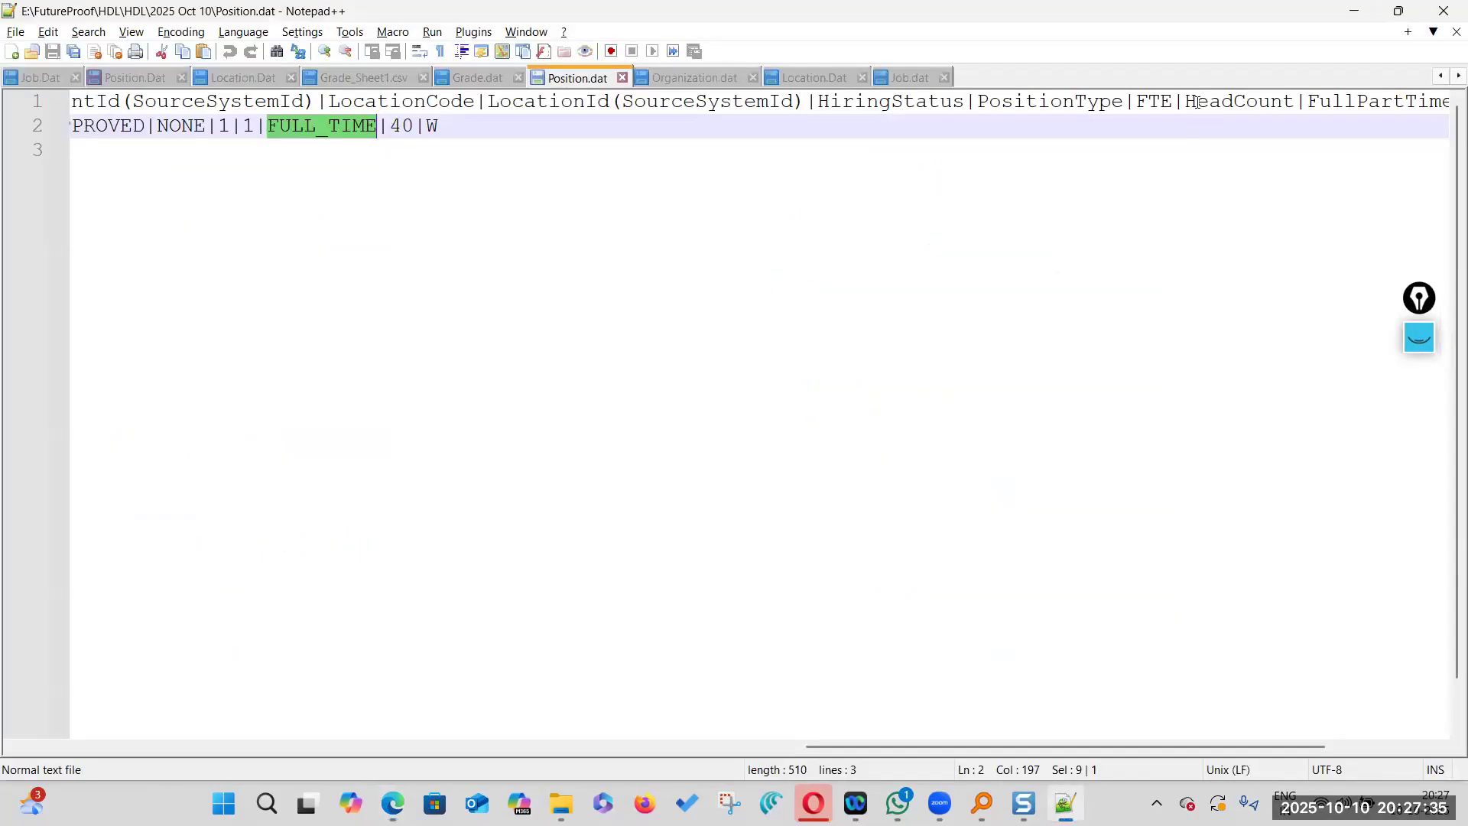
left_click(414, 125)
left_click_drag(957, 743, 1107, 744)
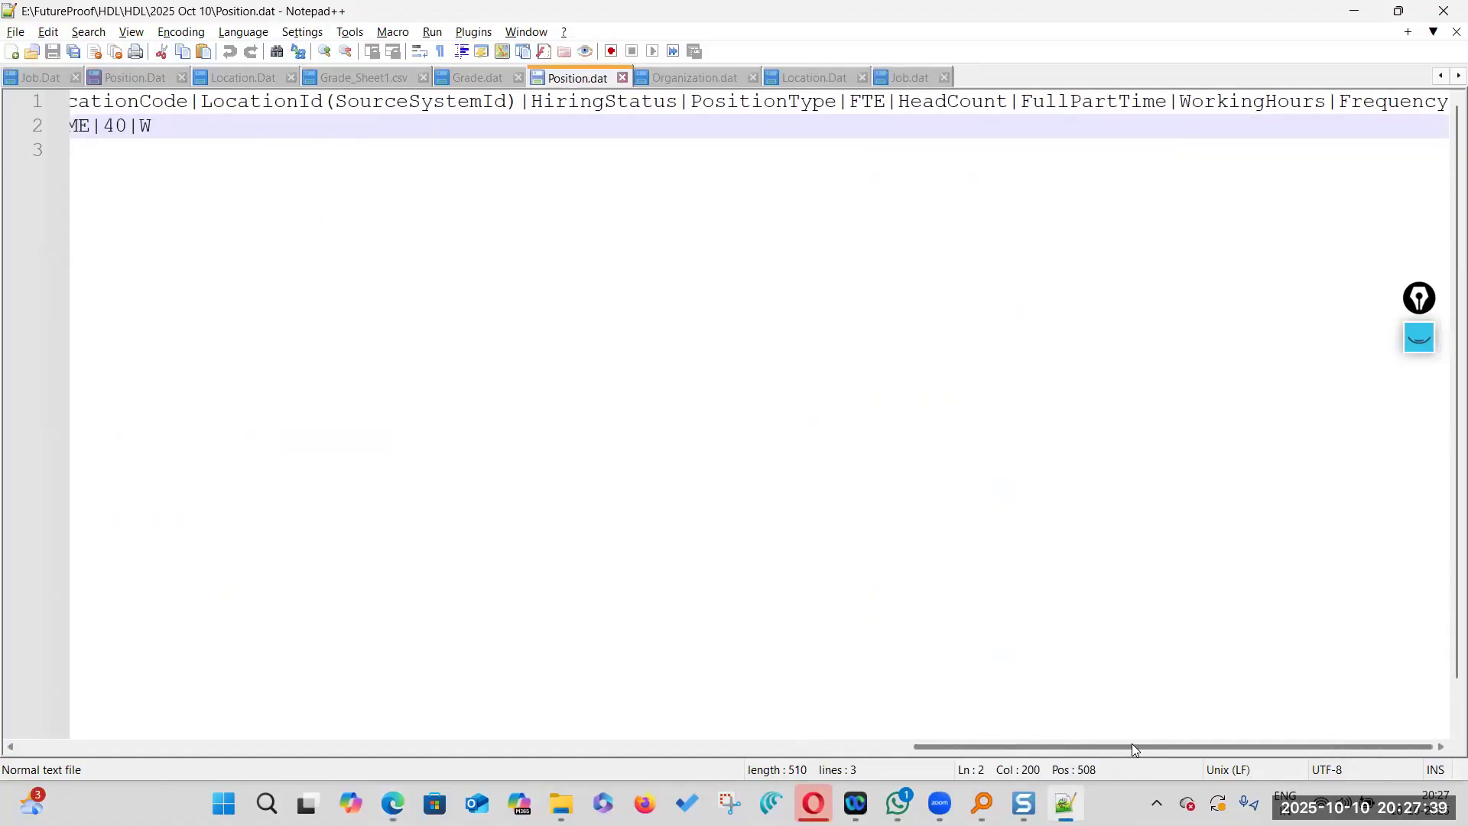
Check that the form's Weekly frequency matches the W frequency code in Position.dat
key("alt+Tab")
double_click(398, 542)
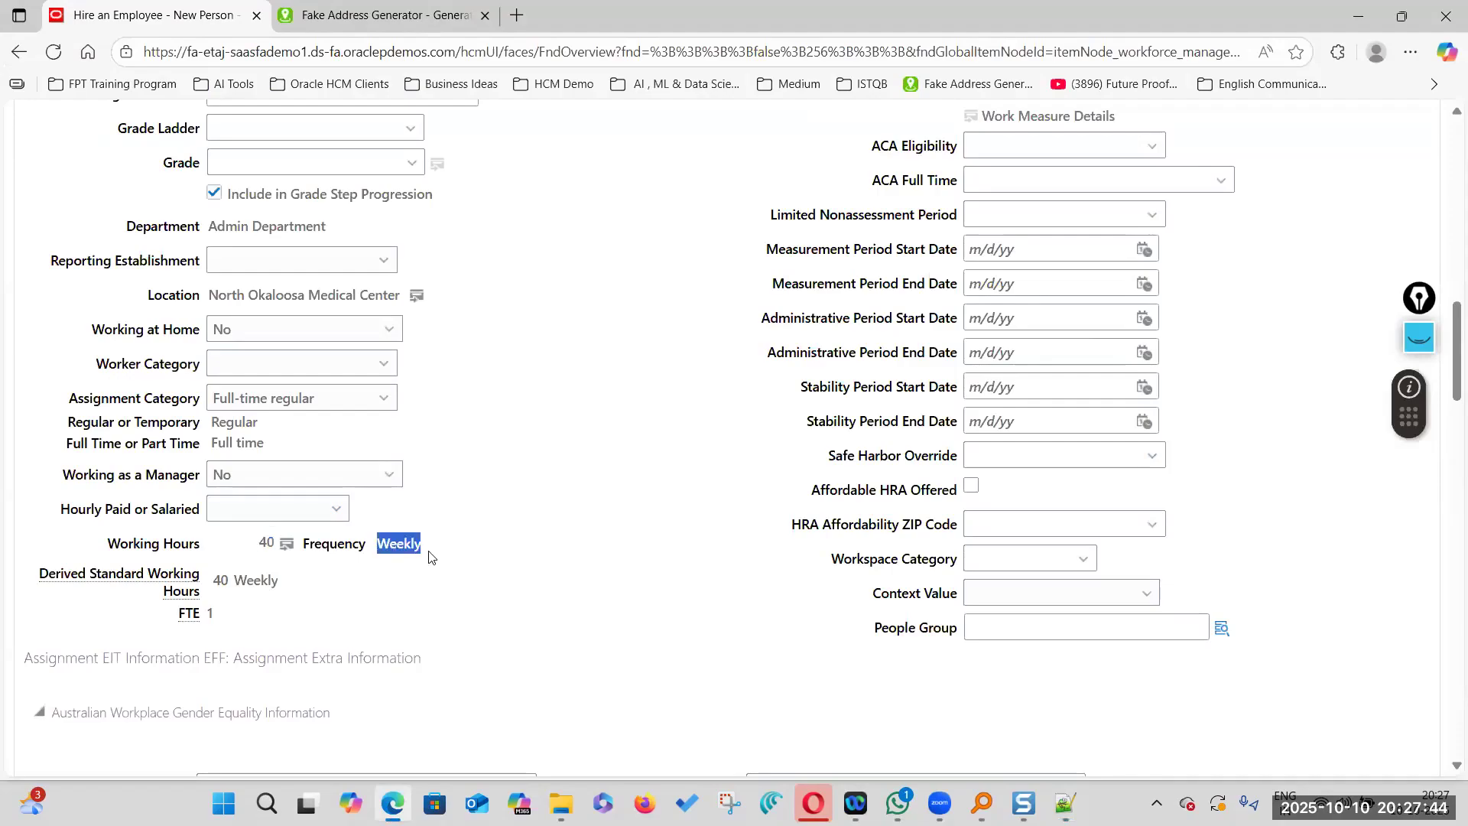
key("alt+Tab")
left_click(151, 125)
key("alt+Tab")
mouse_move(186, 616)
Match Position.dat's FTE and HeadCount columns against the form's Headcount of 1
key("alt+Tab")
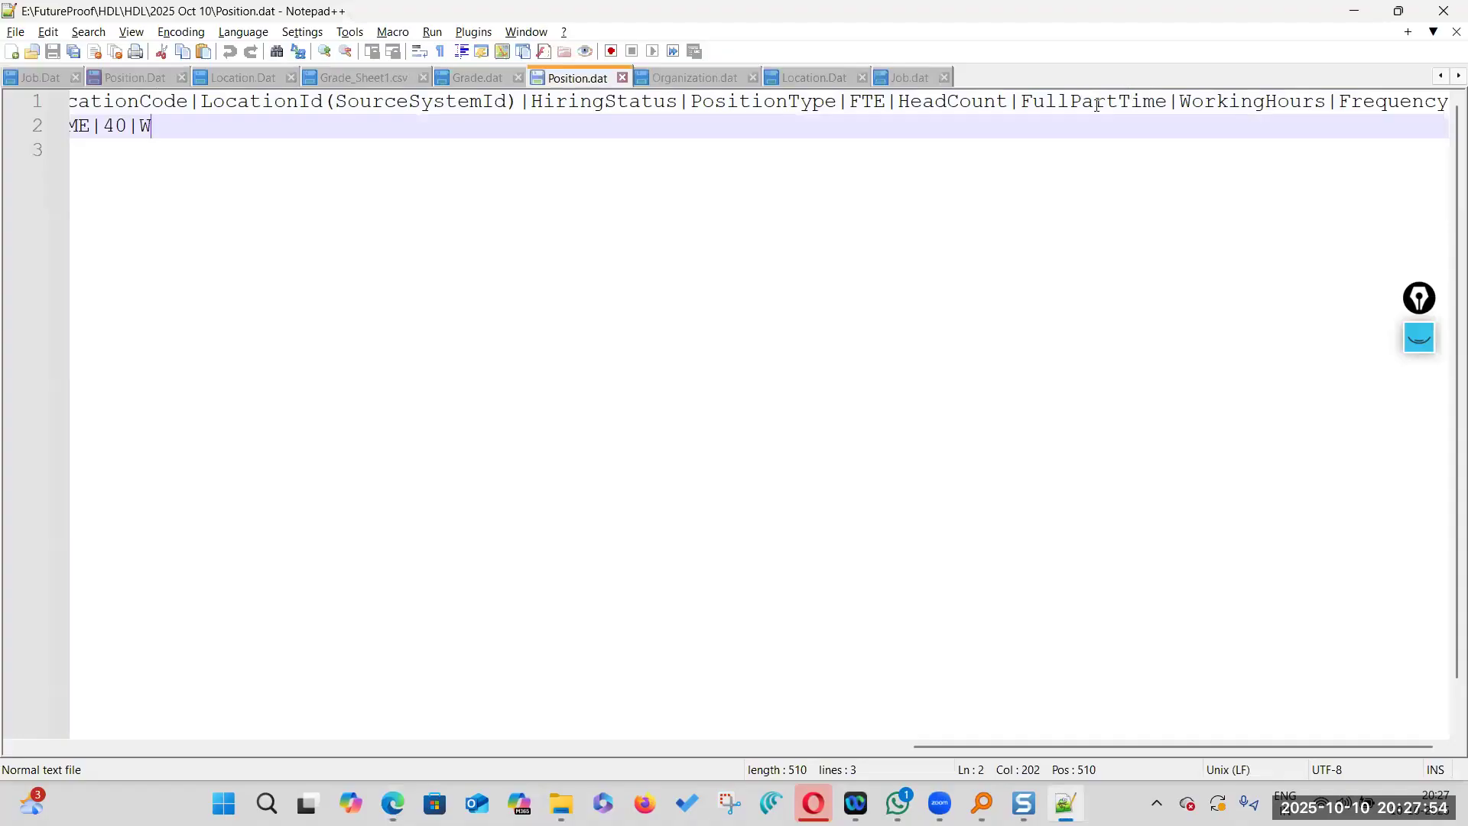
left_click_drag(1168, 746, 1038, 730)
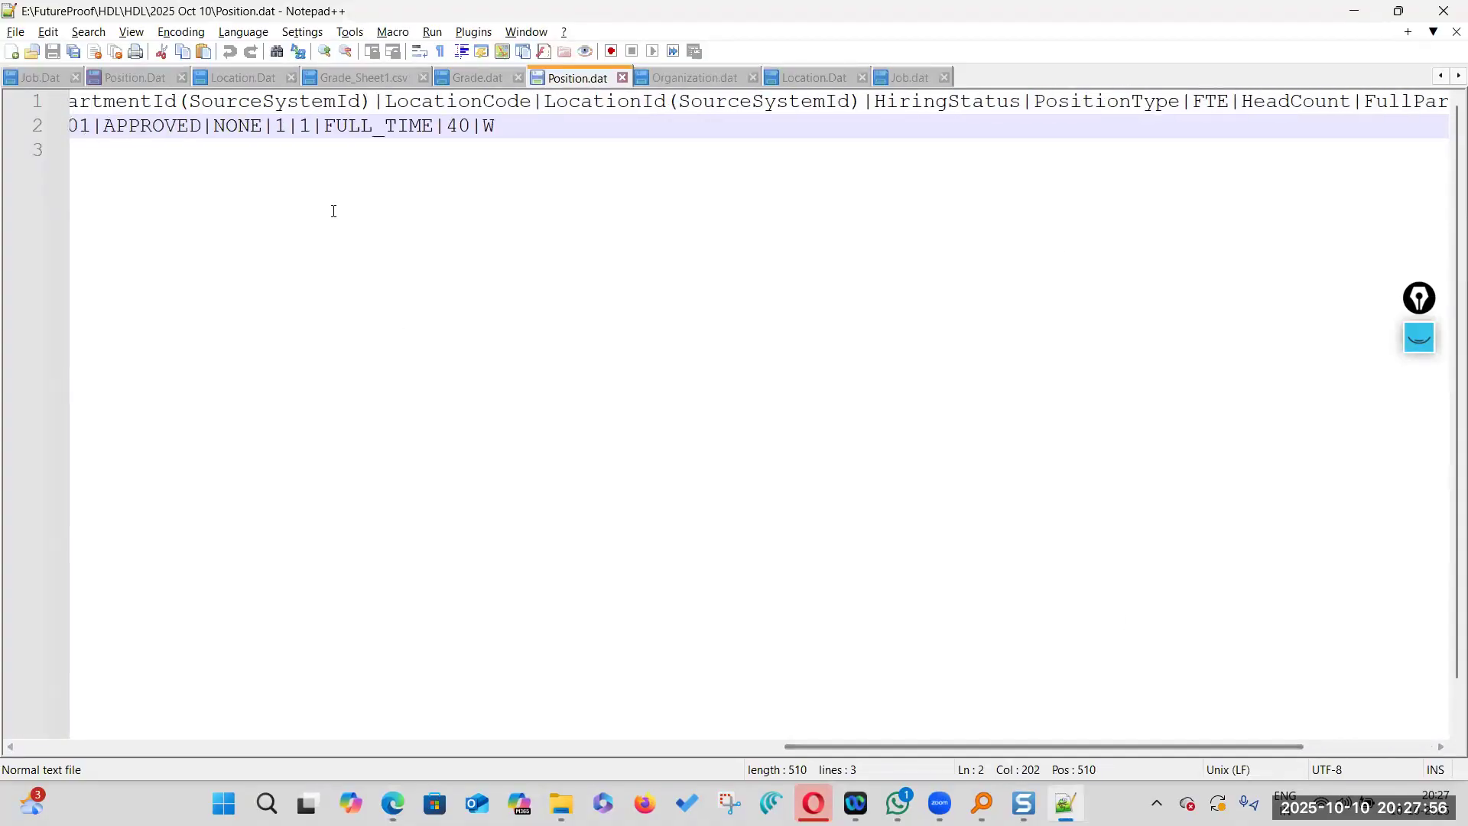
left_click(285, 125)
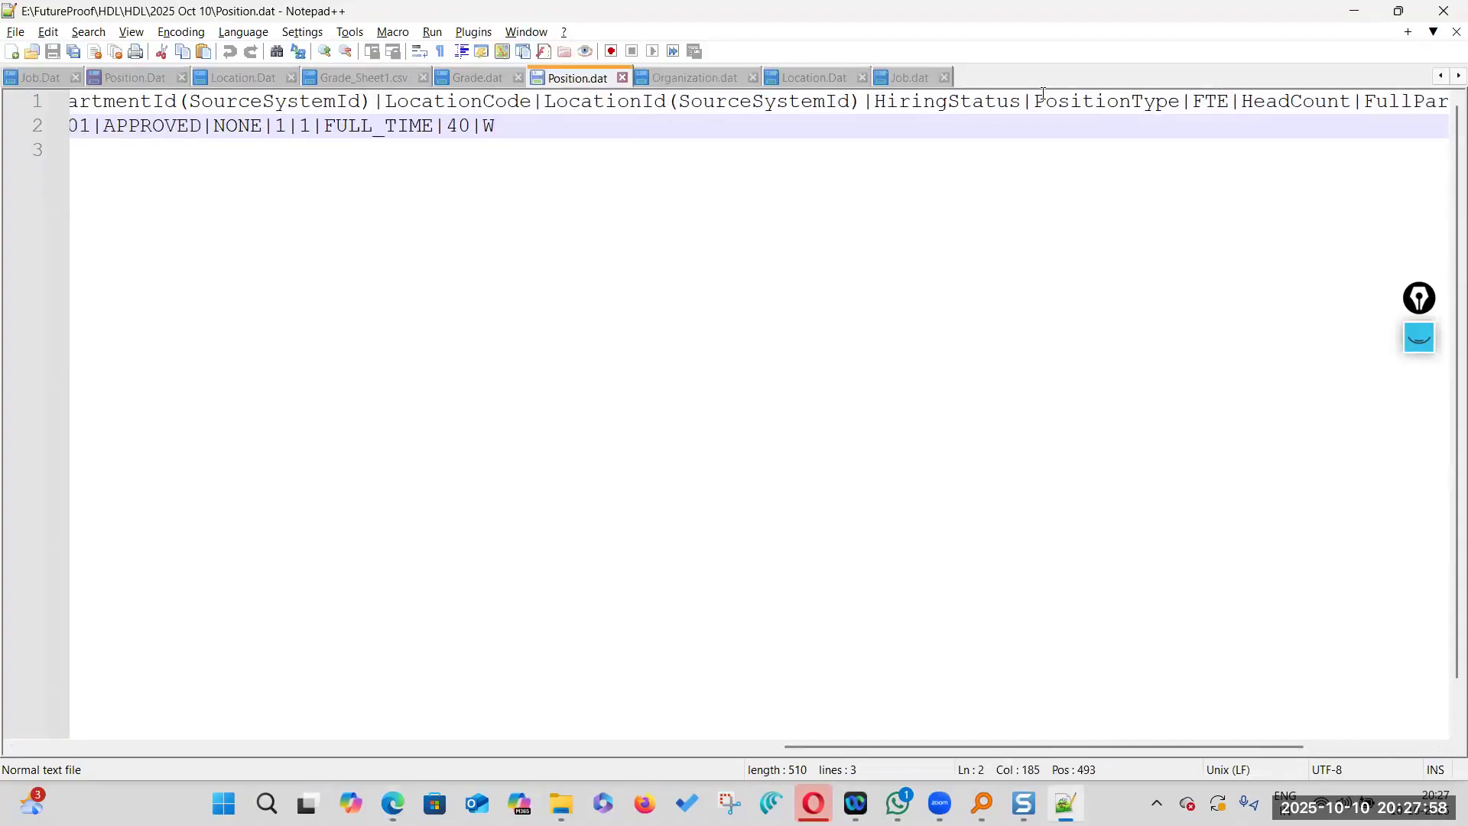
double_click(1211, 101)
double_click(1285, 103)
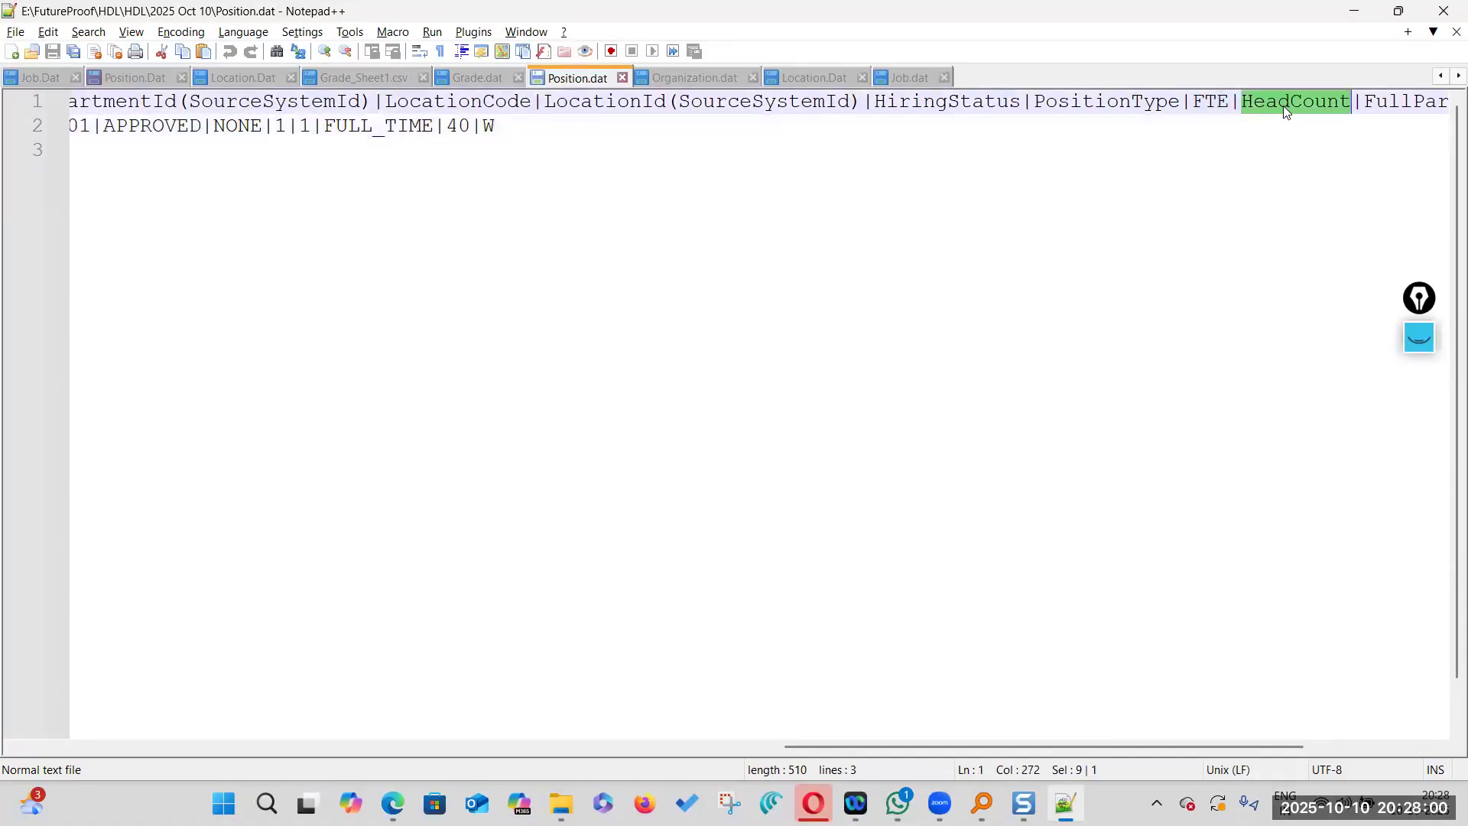
key("alt+Tab")
scroll(1256, 209, "up", 7)
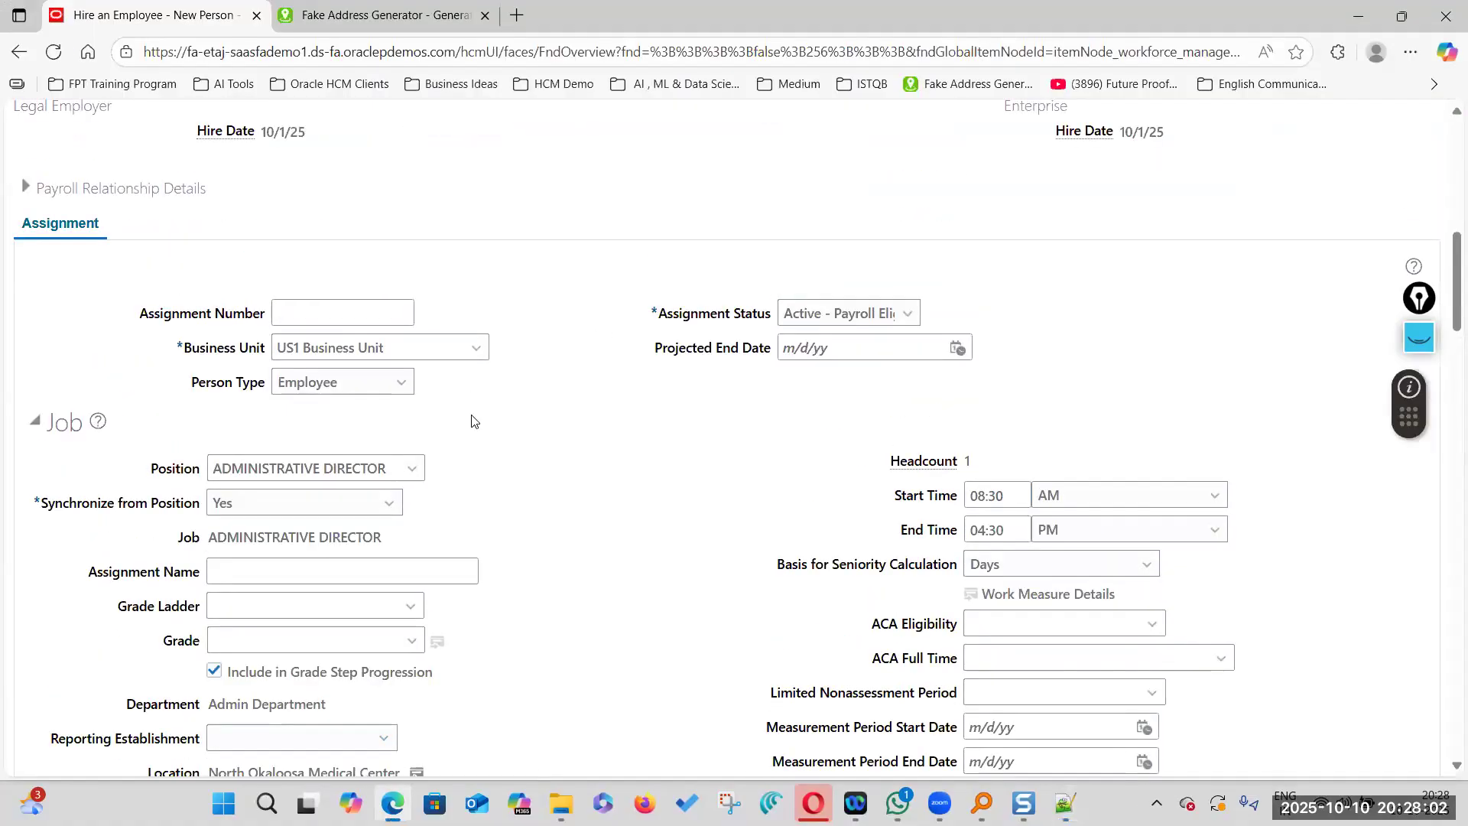
left_click_drag(884, 462, 1016, 469)
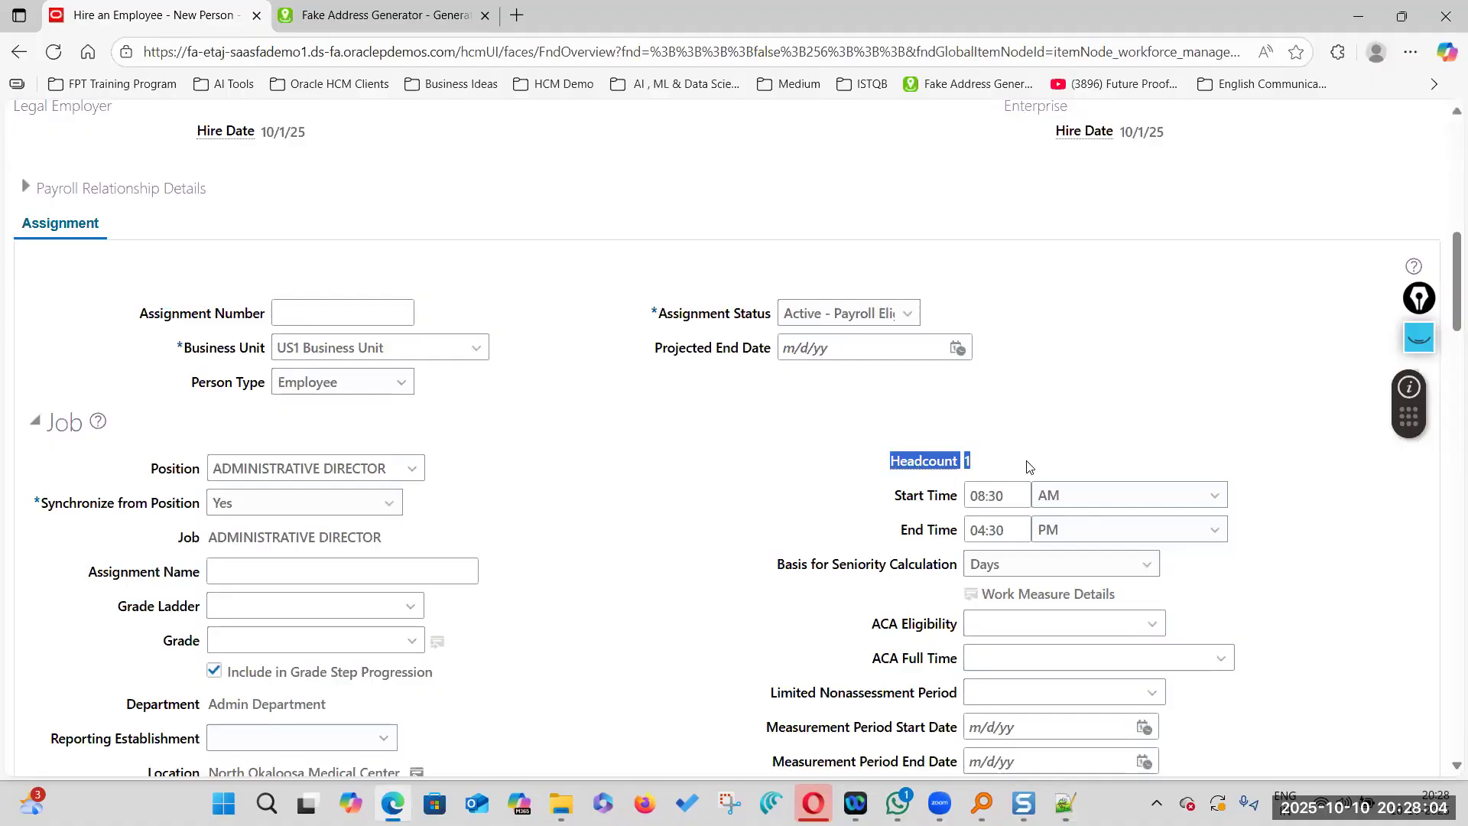
Recheck the assignment's ADMINISTRATIVE DIRECTOR position value on the hire form
scroll(1087, 449, "down", 10)
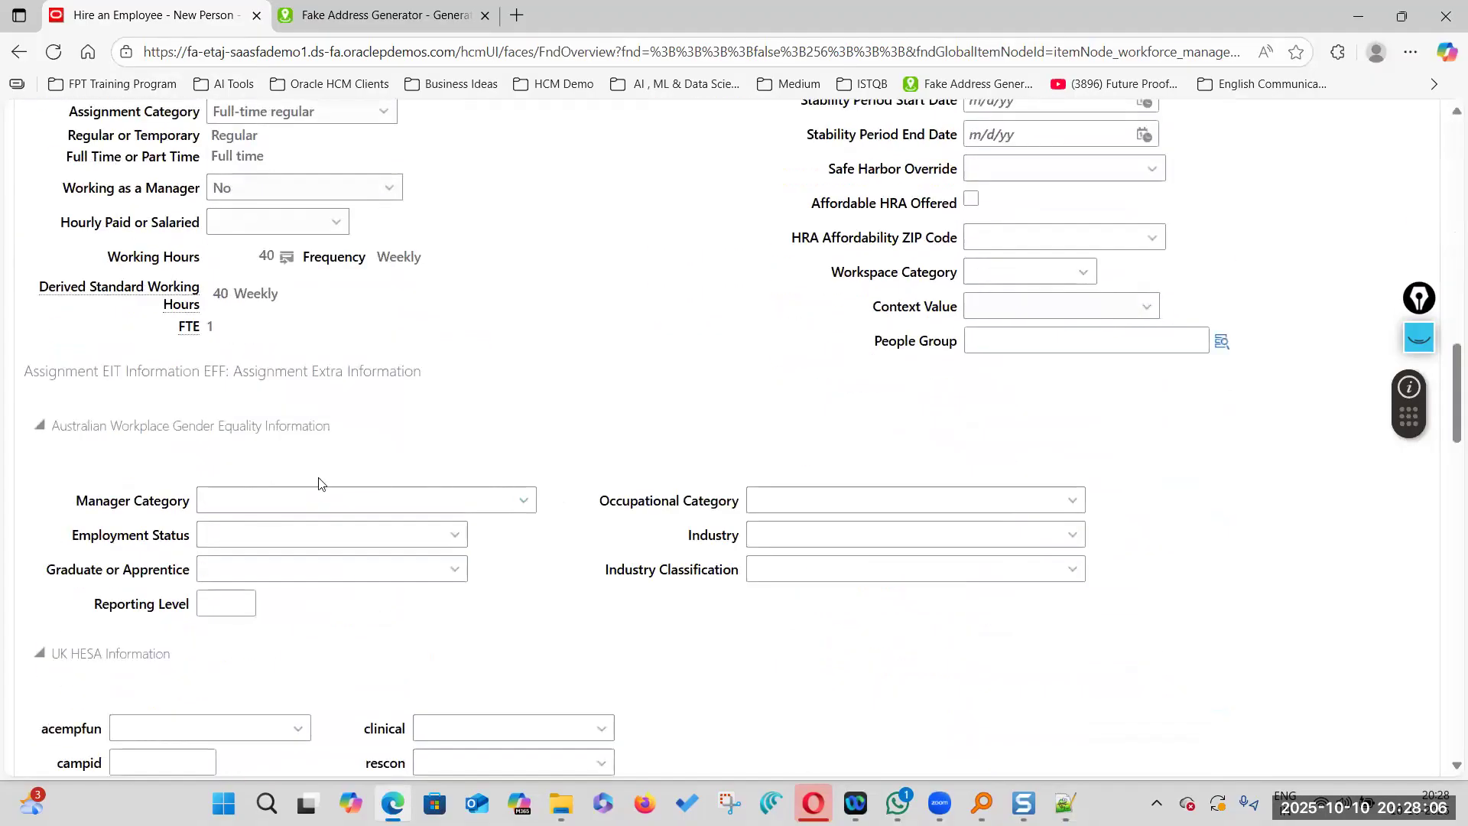
scroll(463, 387, "up", 5)
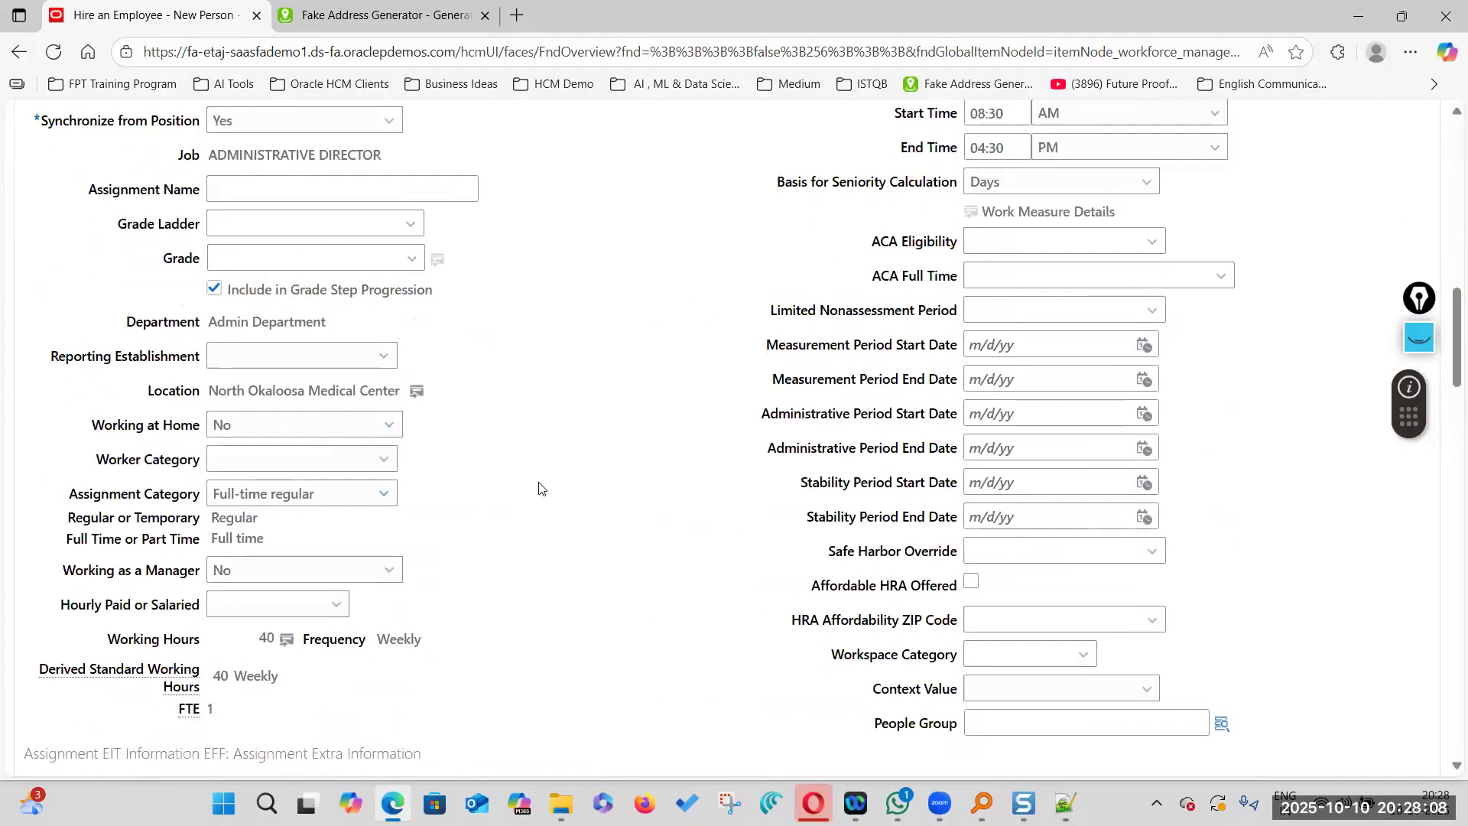
scroll(539, 487, "up", 3)
scroll(539, 487, "up", 1)
triple_click(387, 375)
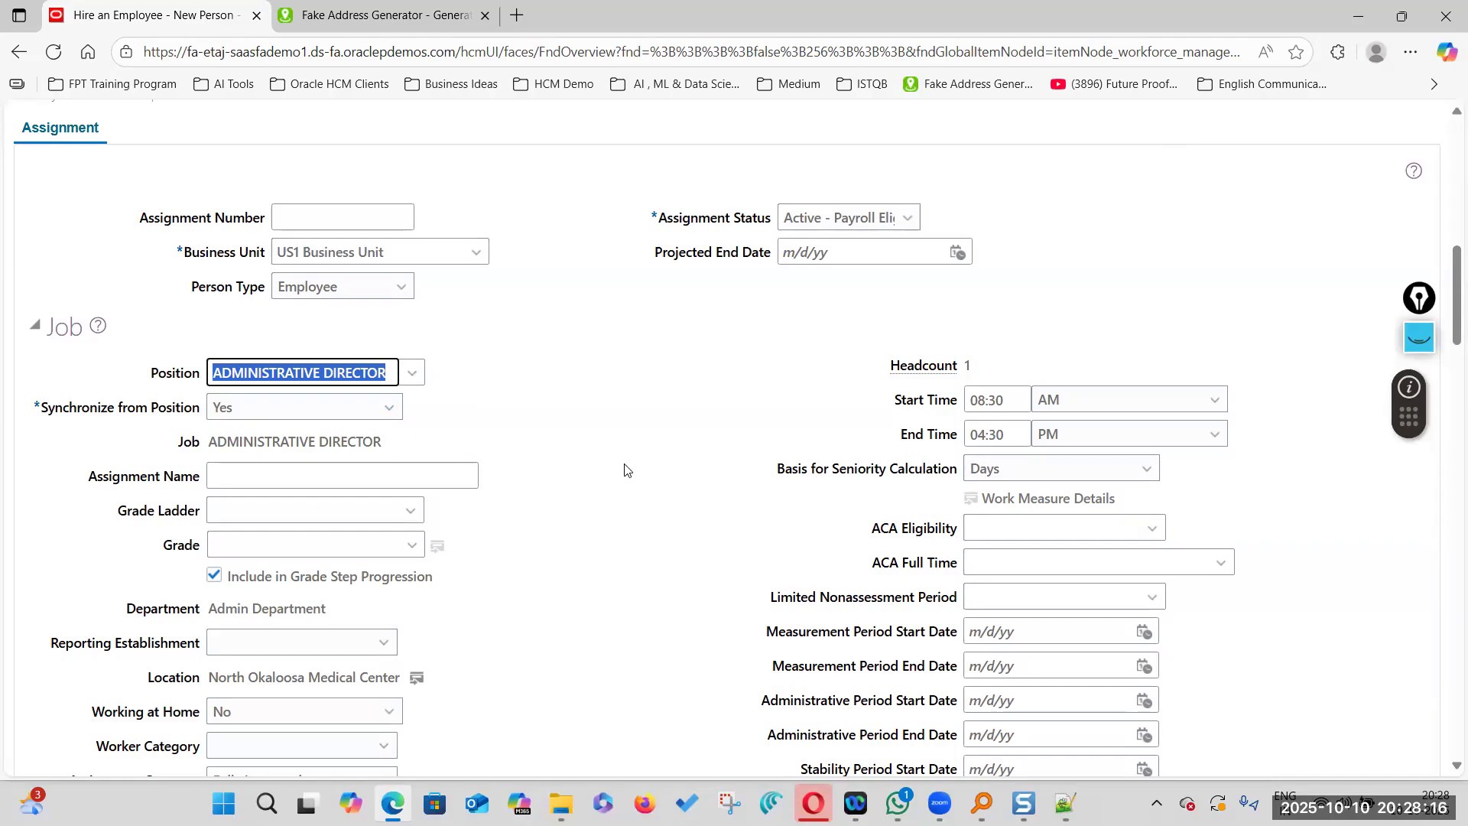
scroll(625, 469, "down", 5)
scroll(623, 467, "up", 15)
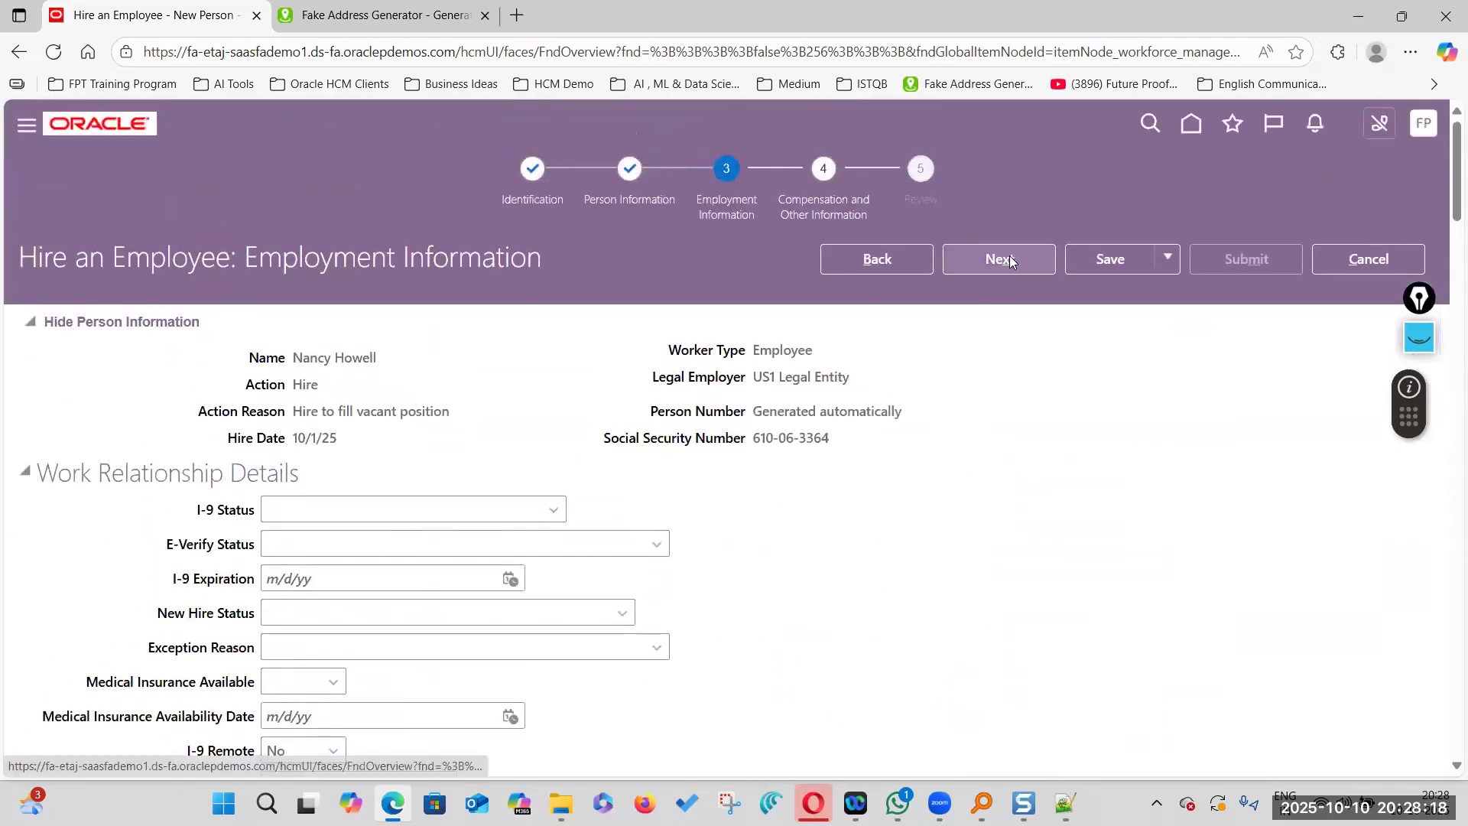
Advance to Review, submit the hire and confirm the warning, bringing up the HDL data folder
left_click(1010, 262)
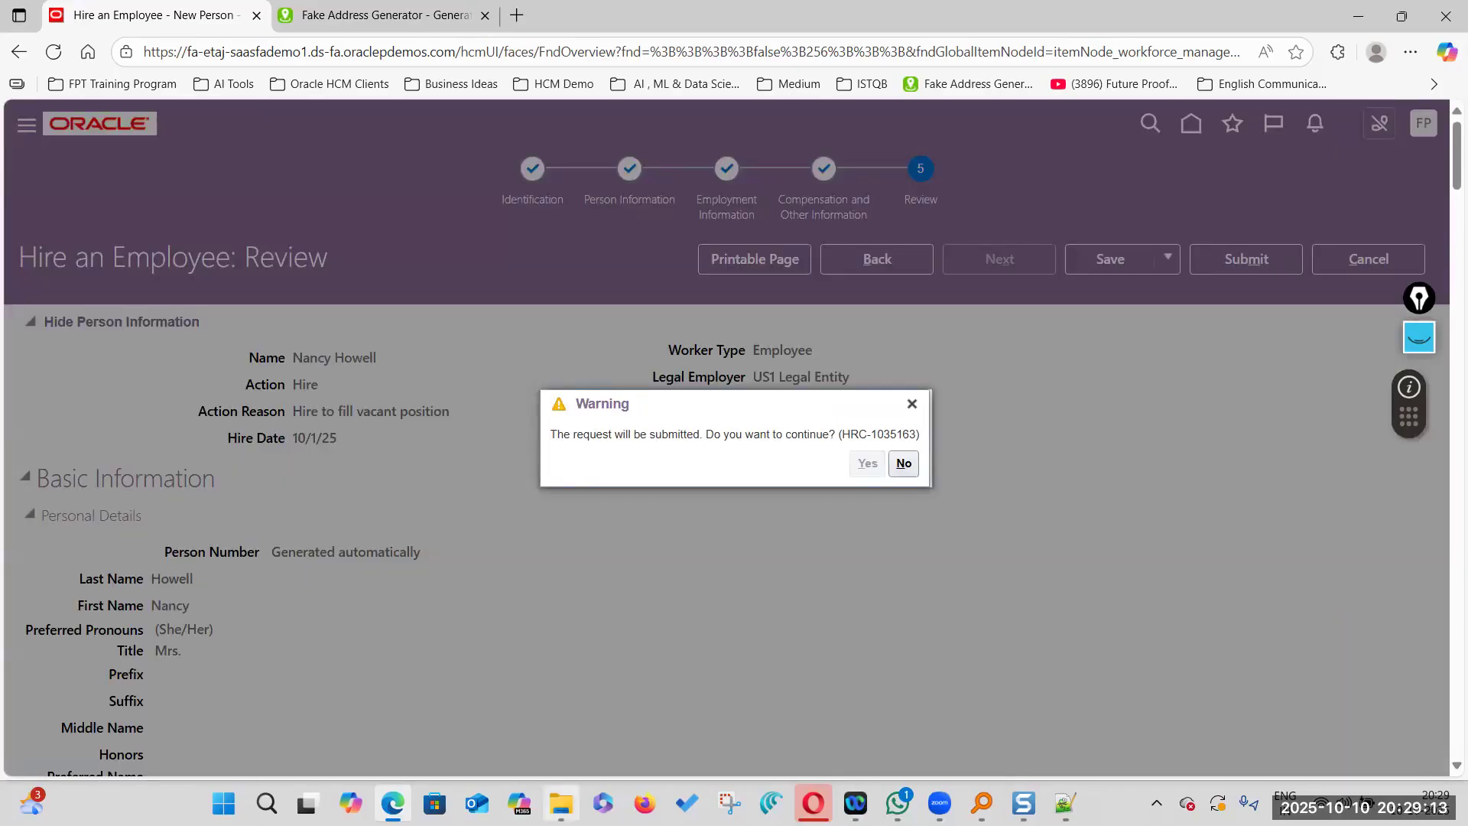
left_click(560, 802)
left_click(625, 617)
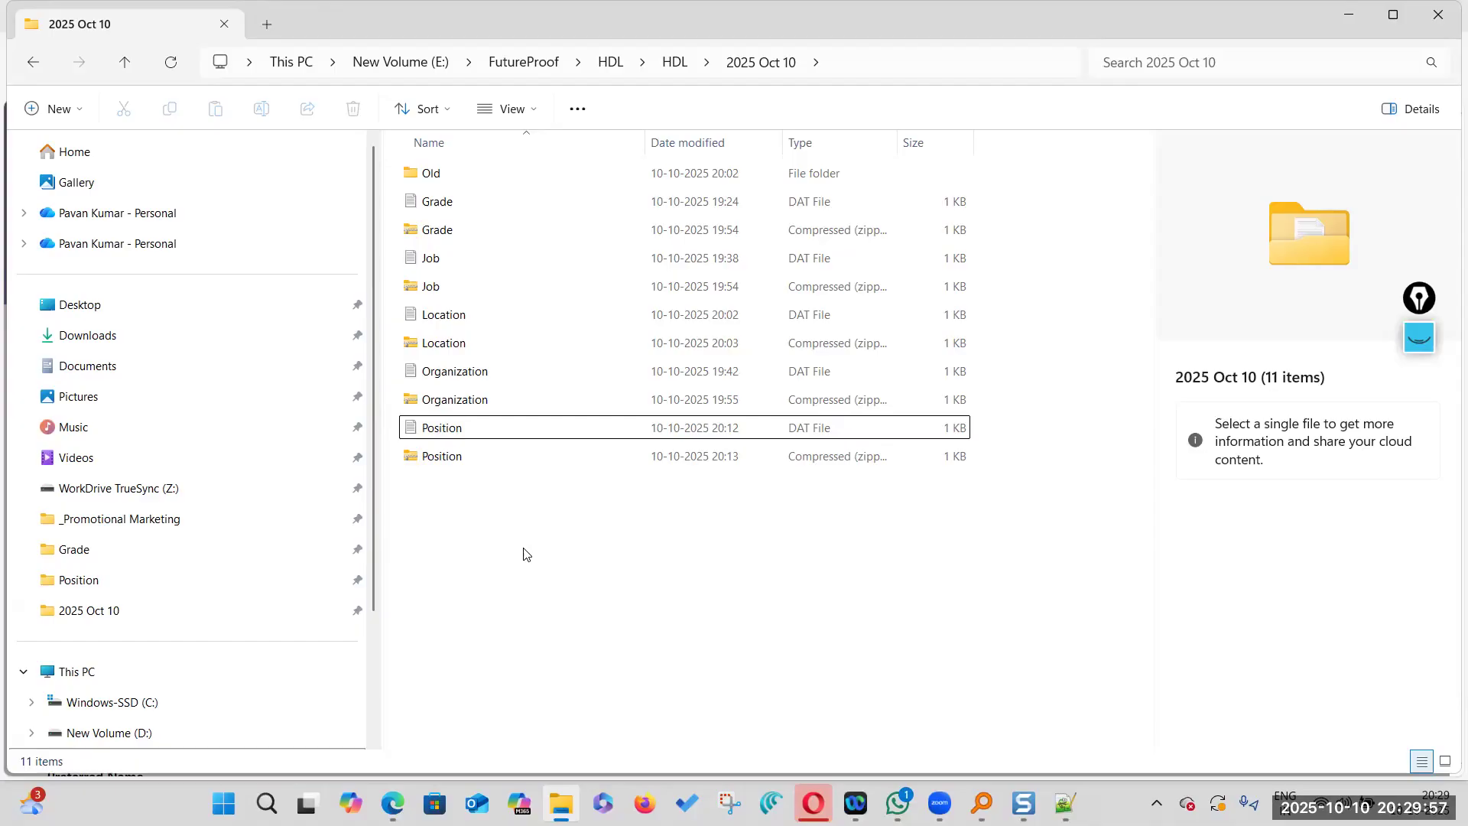
Delete the Old folder from the 2025 Oct 10 folder
left_click(451, 178)
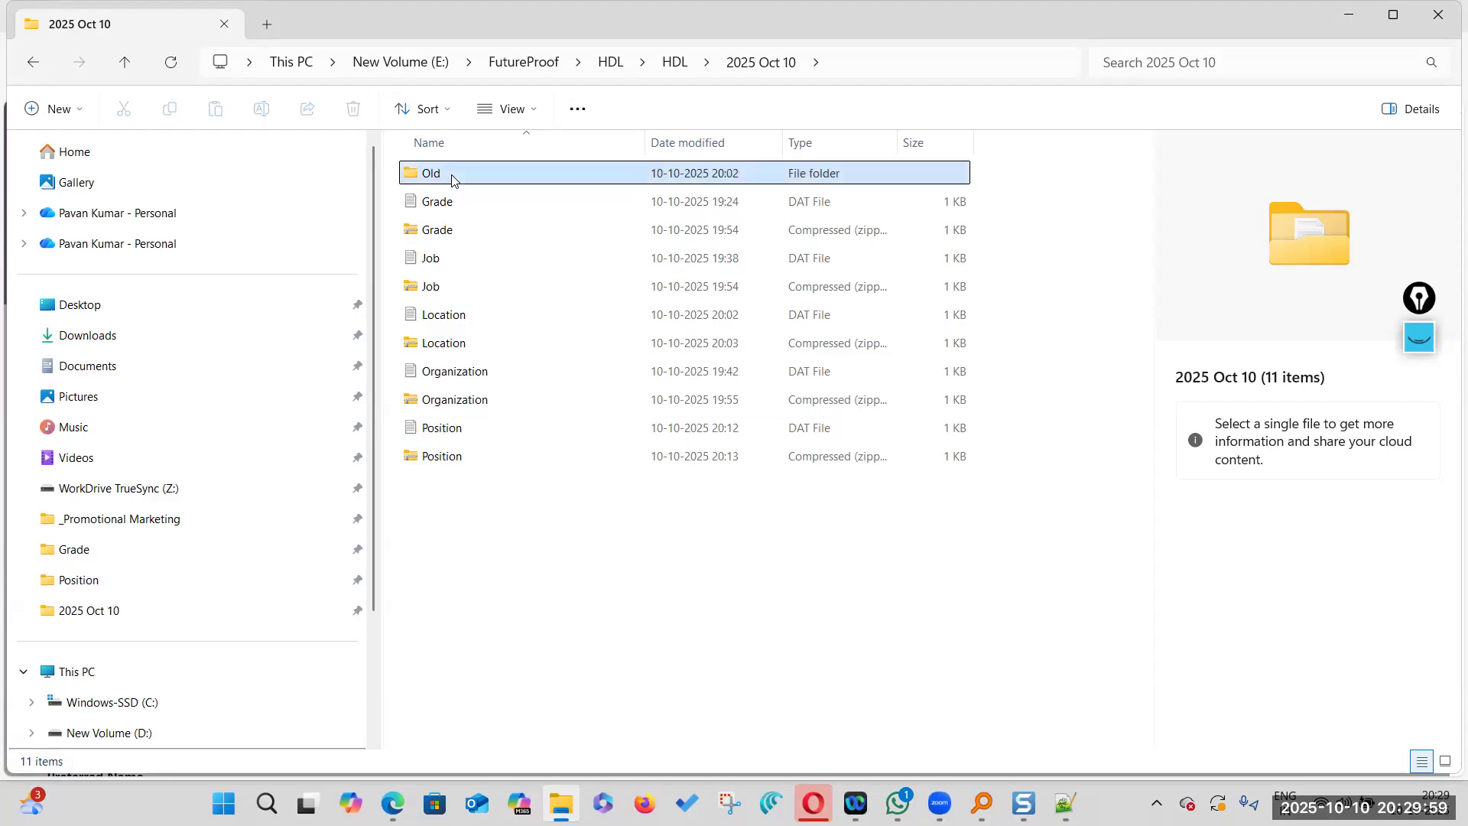
key("Delete")
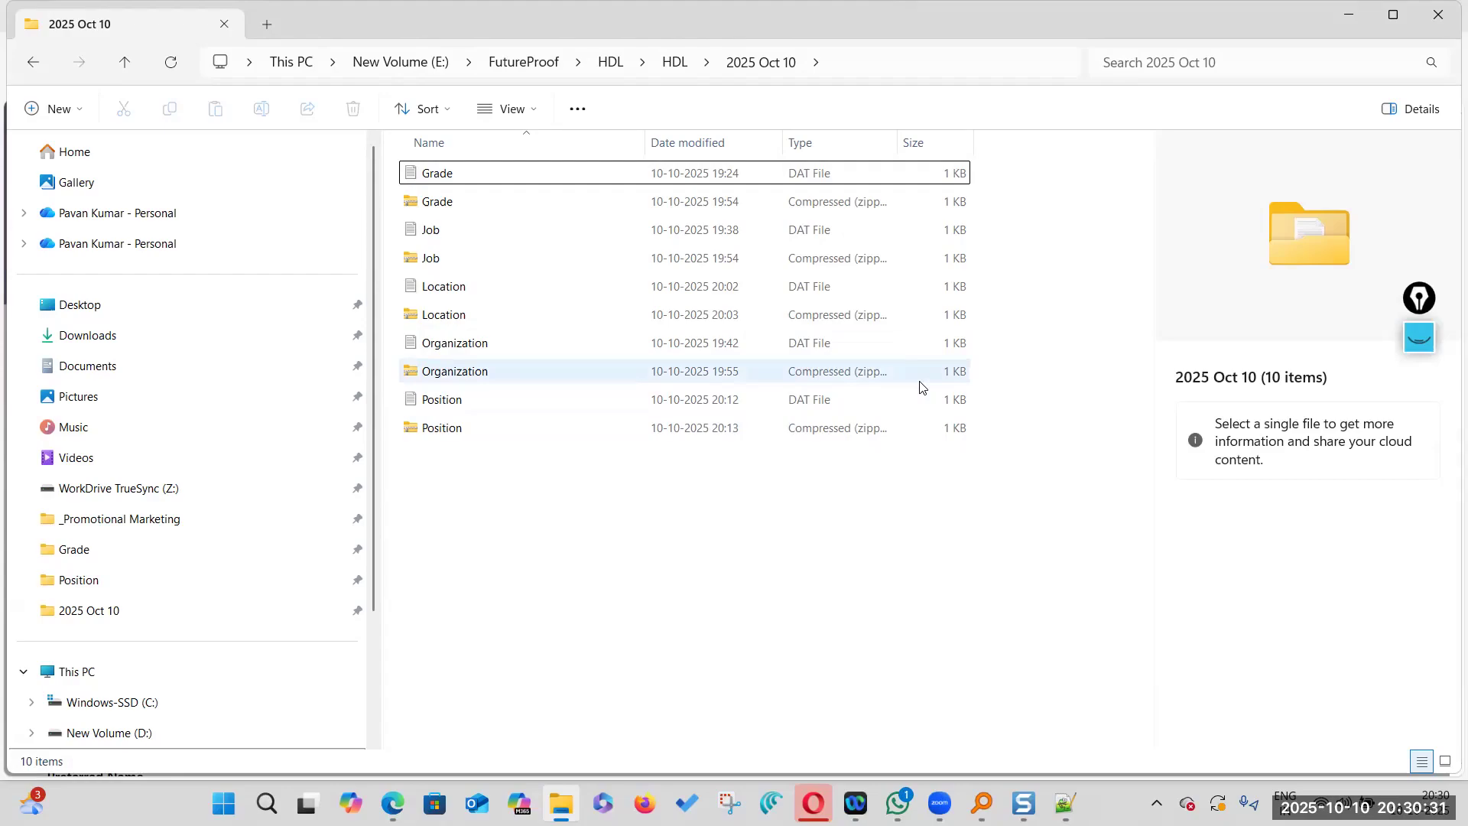
Acknowledge the hire-submitted message, choose Person Management on the home page, and add a new browser tab
key("alt+Tab")
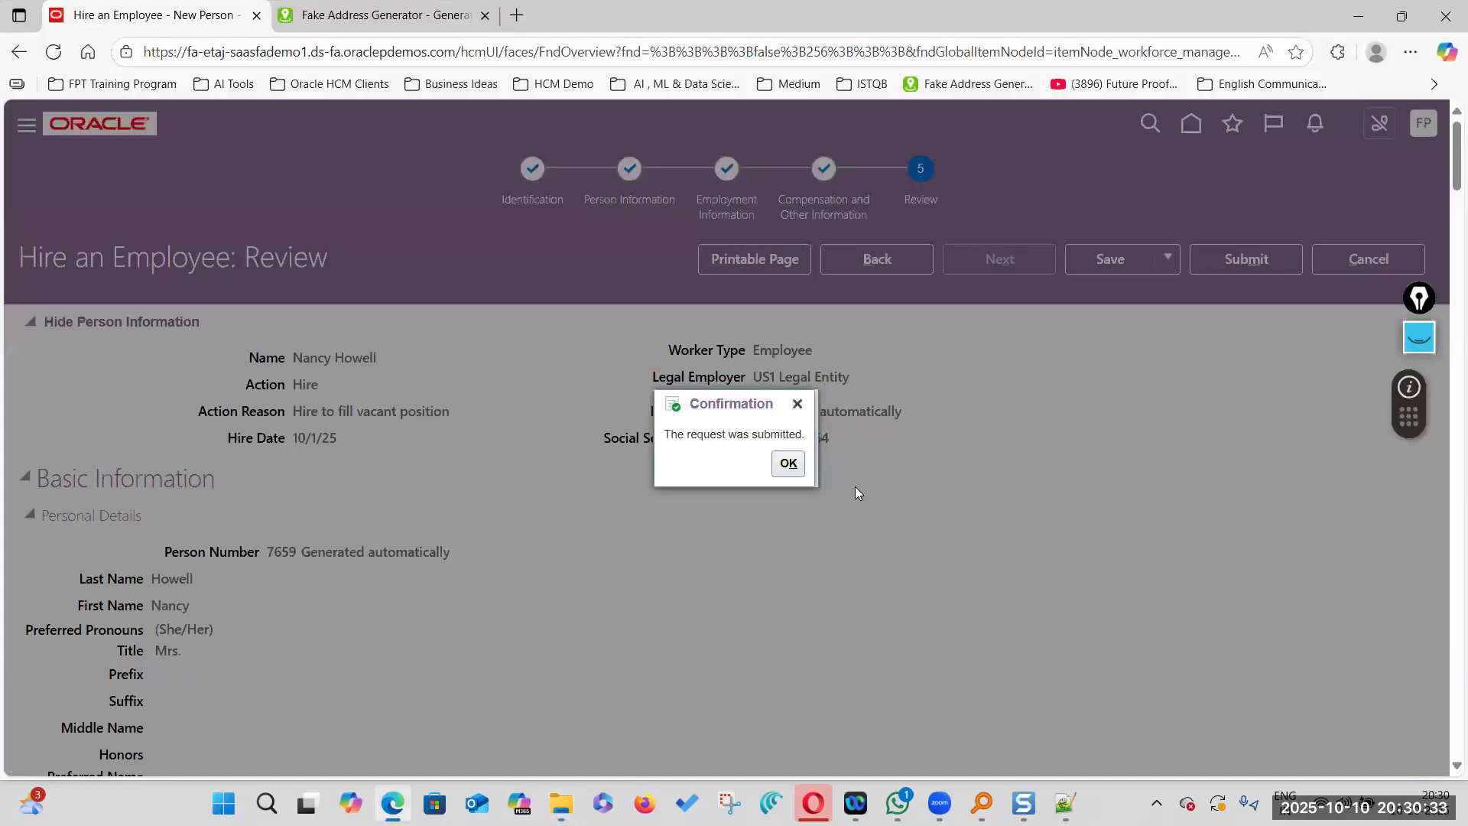
left_click(787, 463)
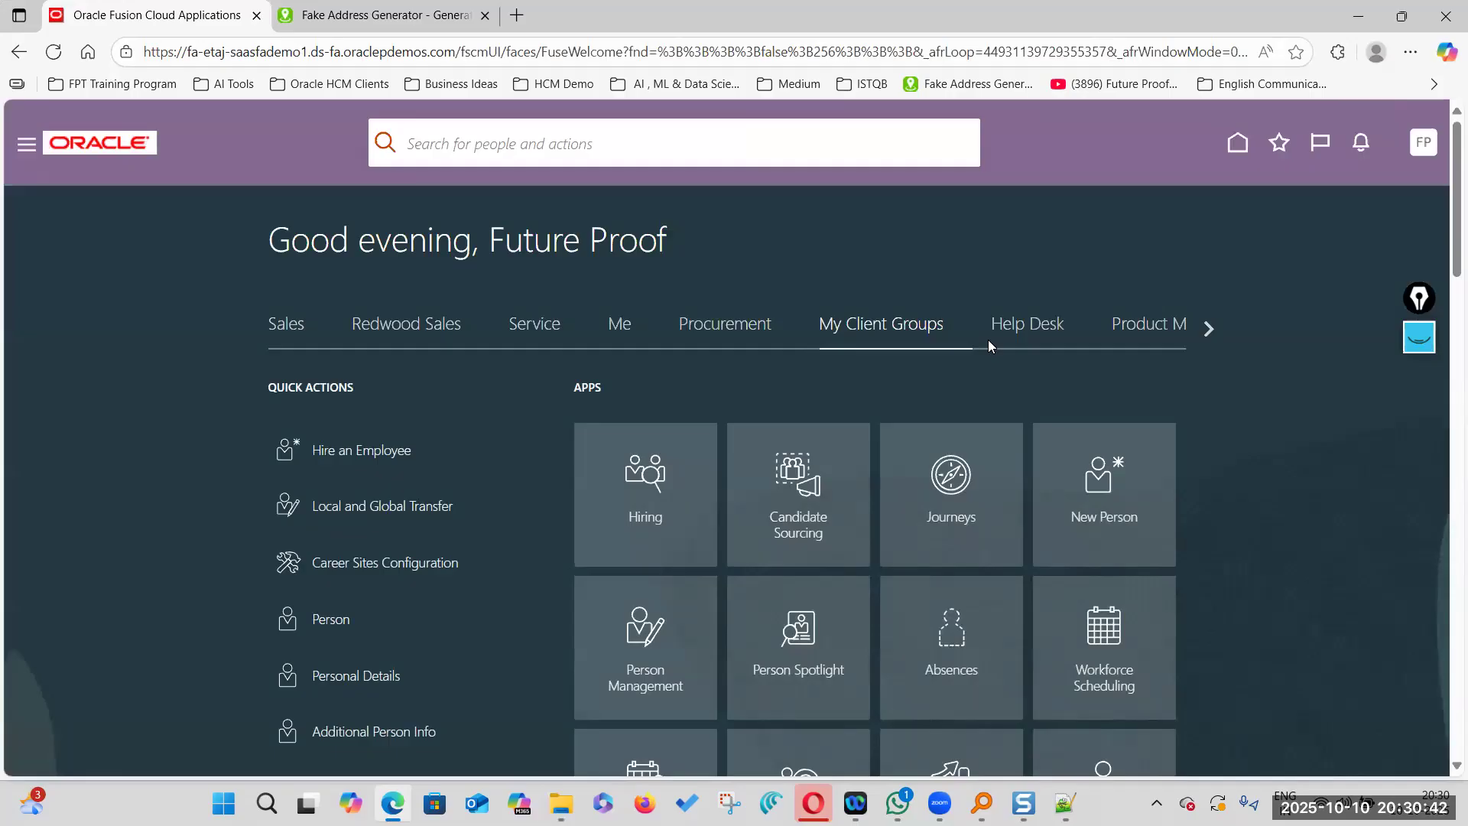
scroll(987, 343, "down", 3)
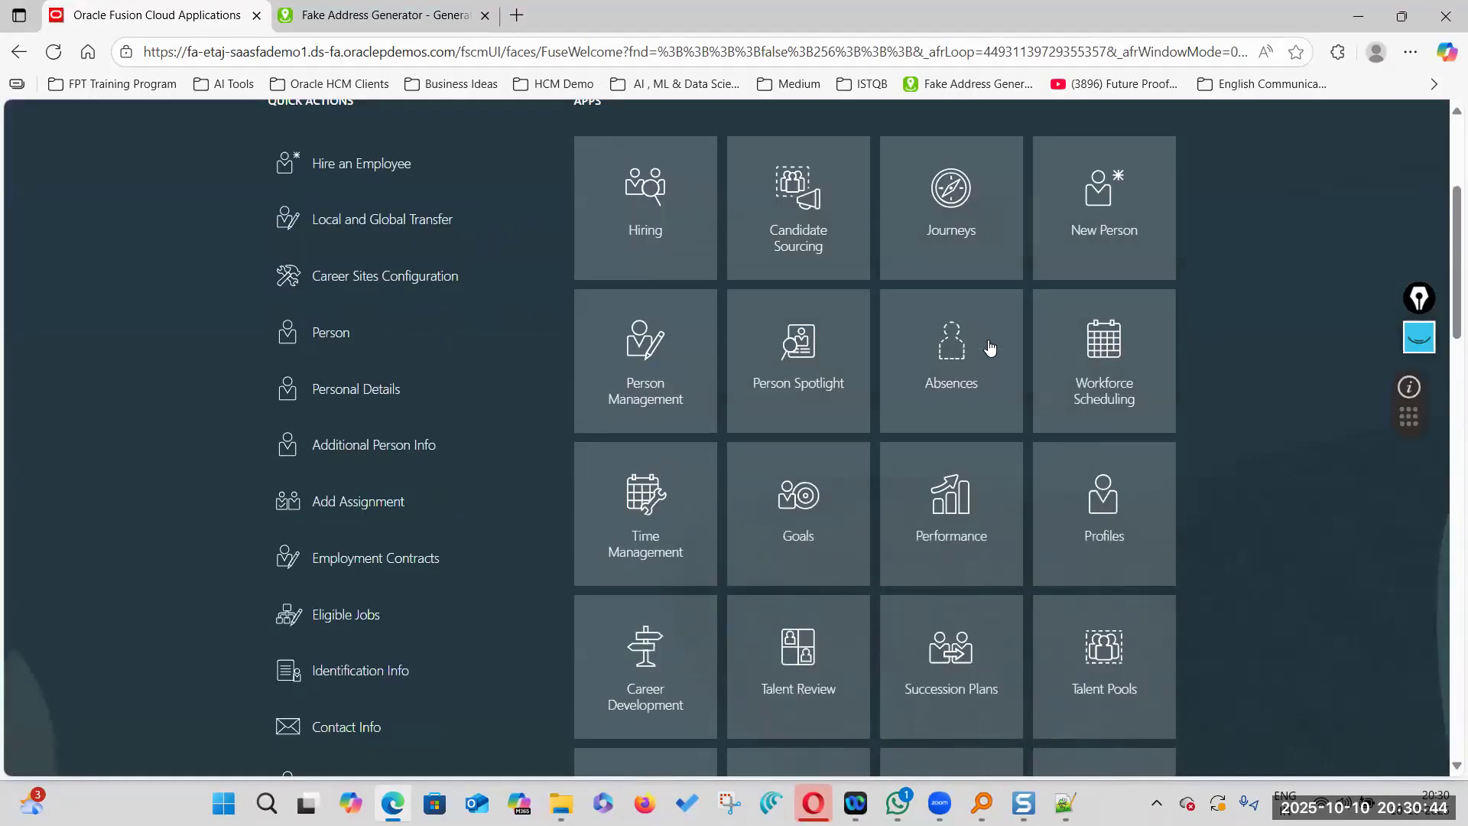
scroll(990, 348, "down", 2)
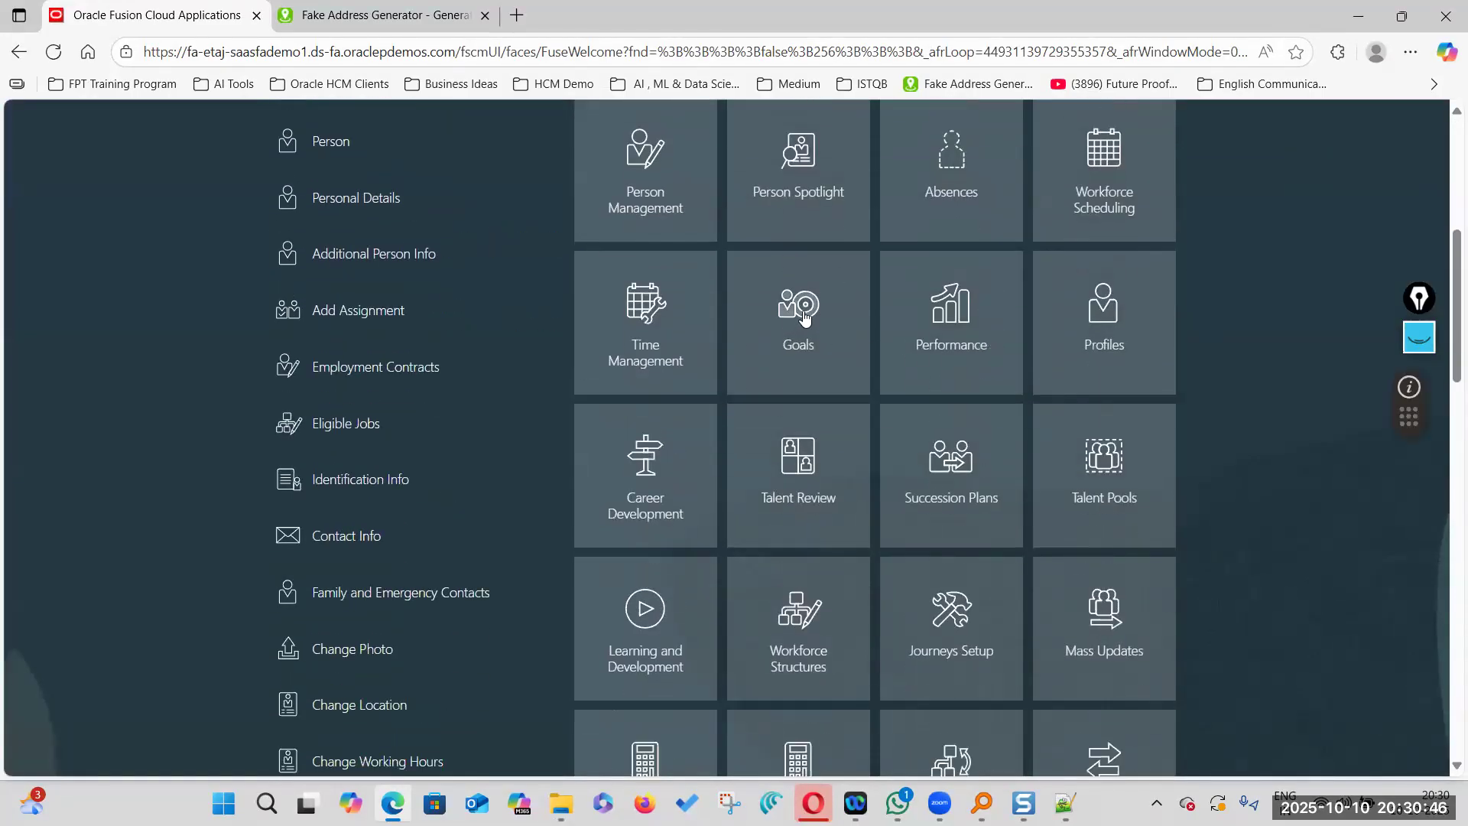
scroll(948, 344, "up", 4)
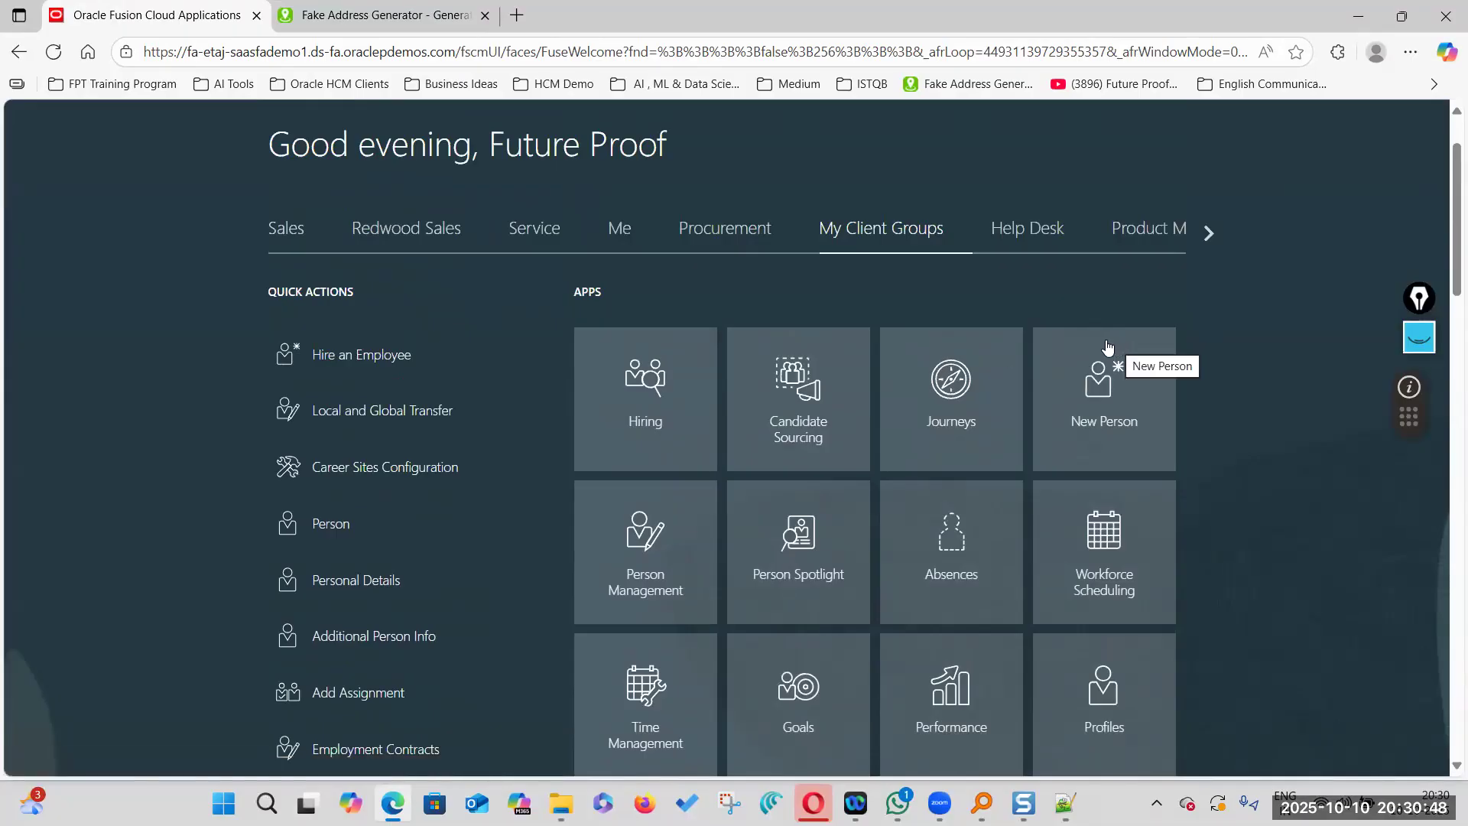
left_click(641, 528)
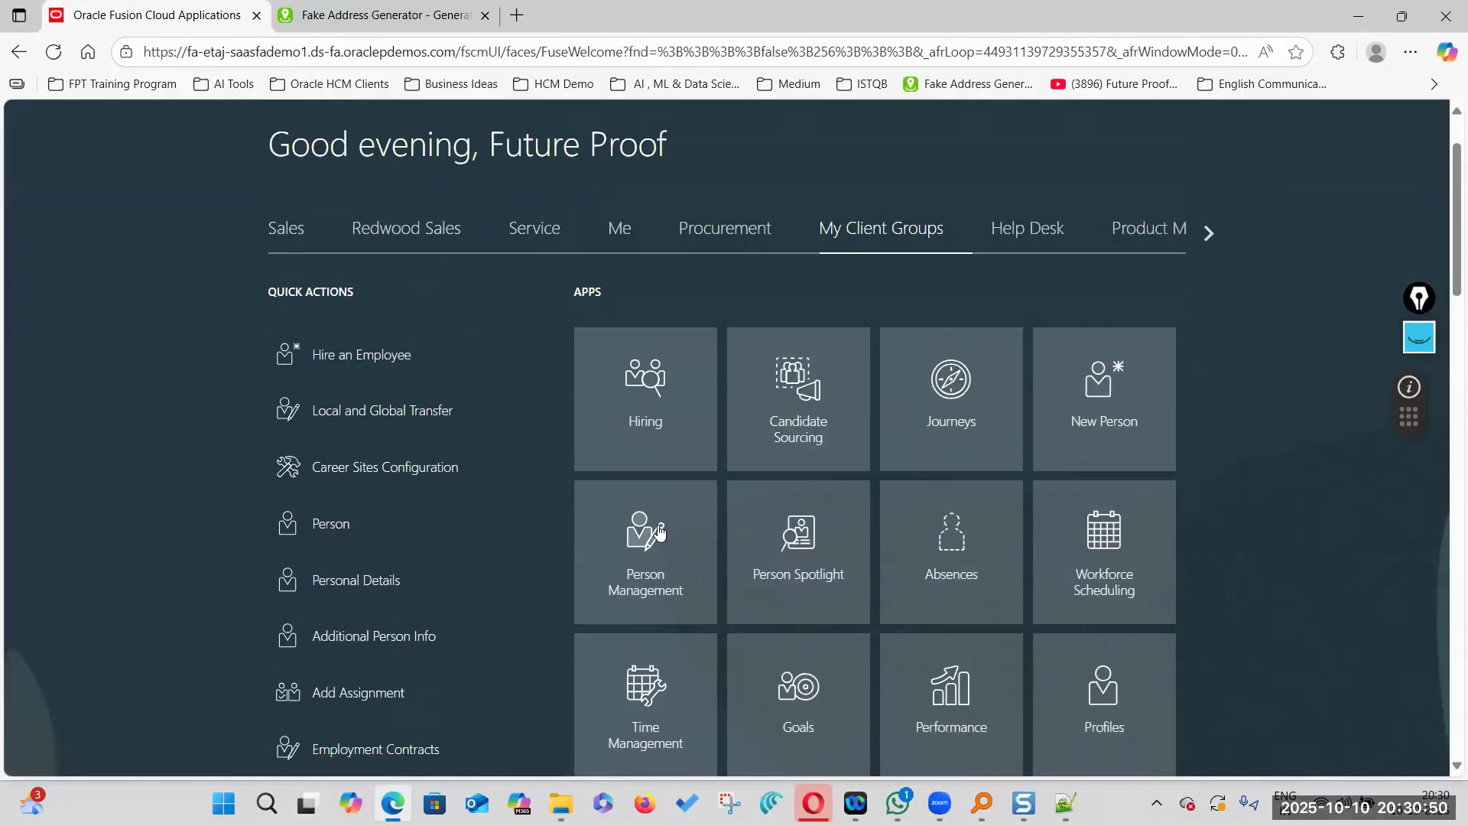
left_click(517, 15)
Enter 'cla' in the new tab's address bar to load the Classplus course list
type("clas")
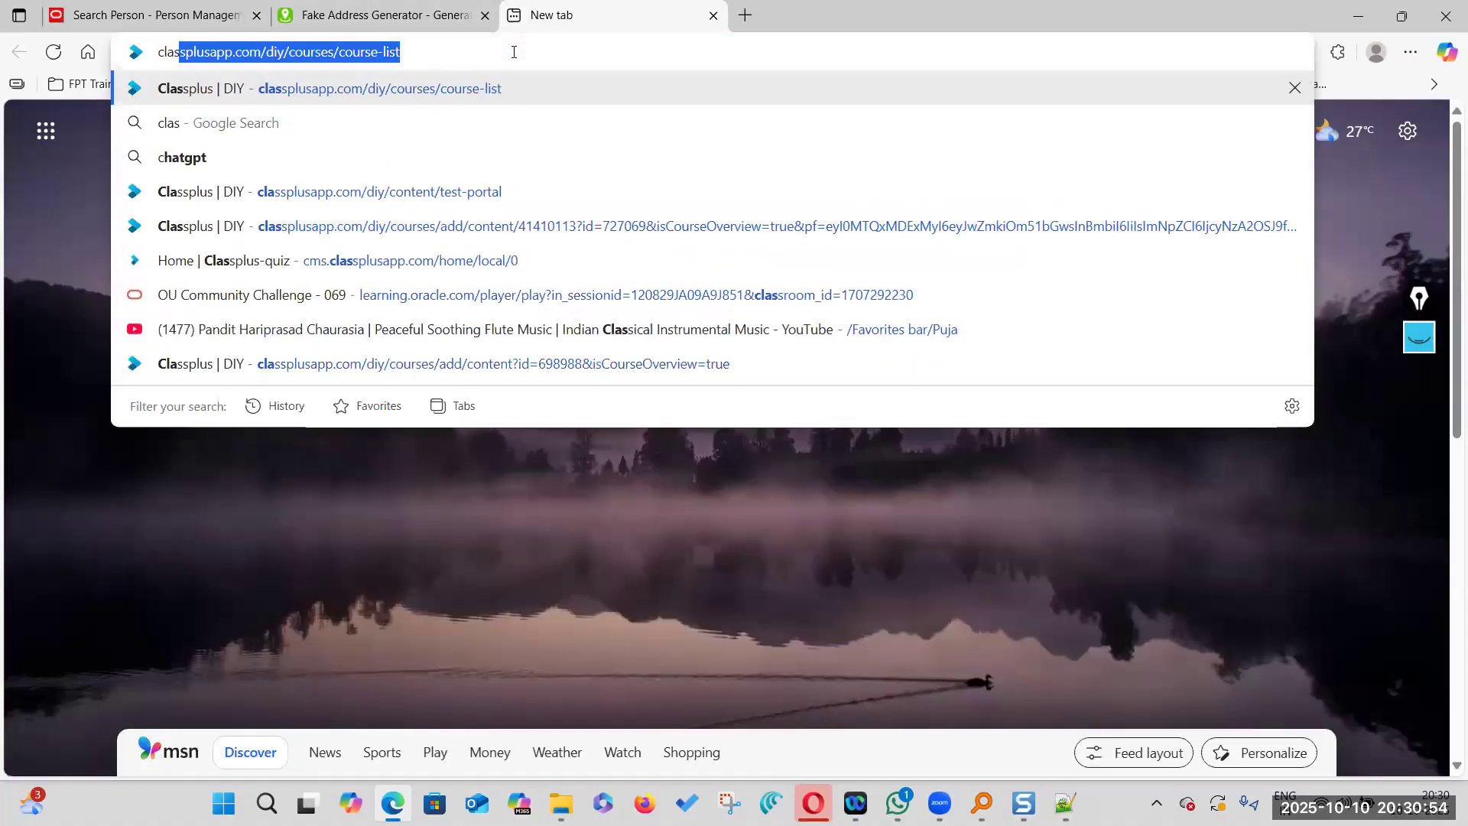
key("Return")
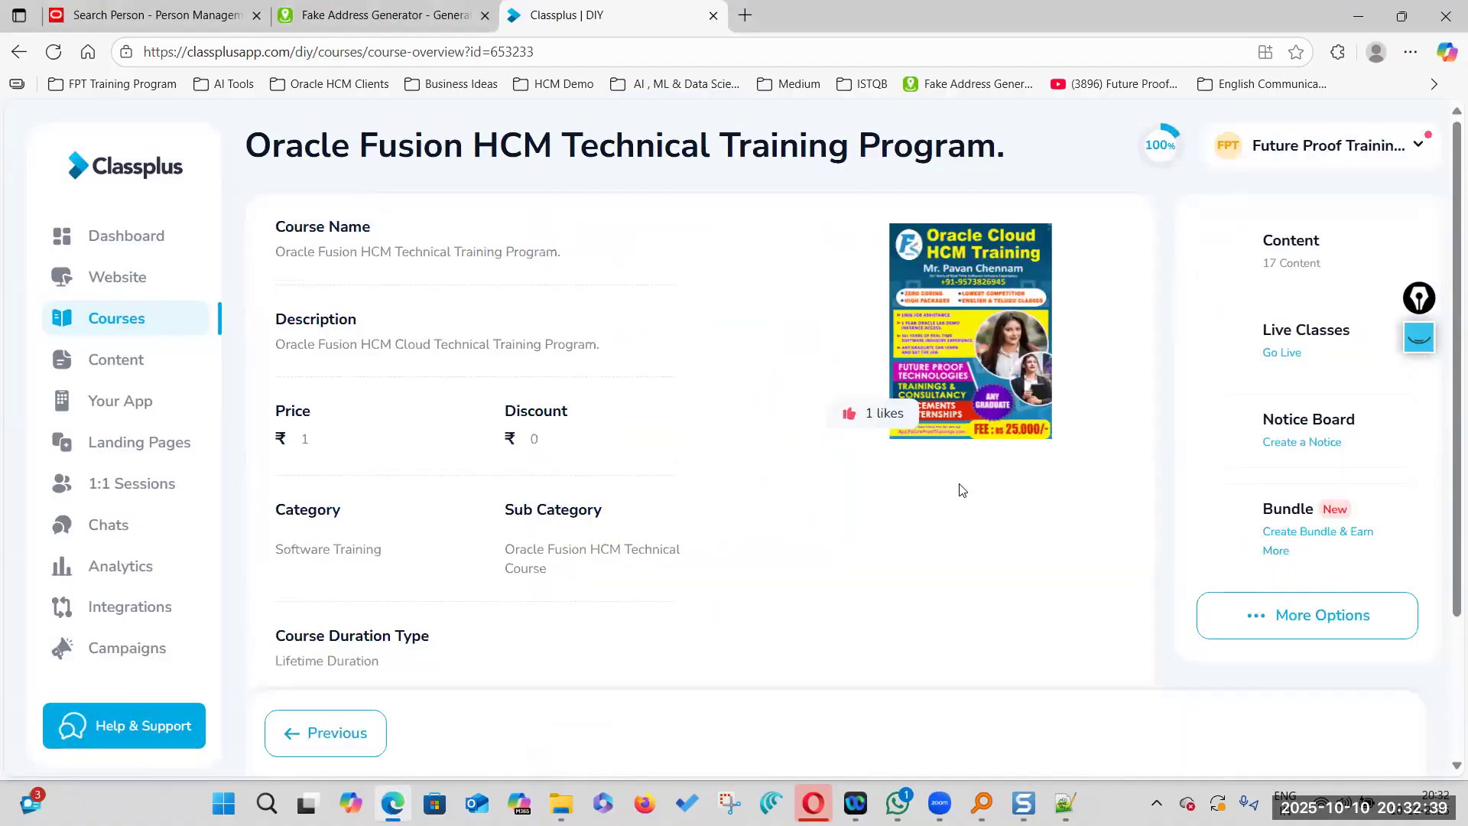
Unlock the HDL - Class - 7 video in the course contents
left_click(1291, 290)
scroll(925, 527, "down", 3)
scroll(925, 527, "down", 2)
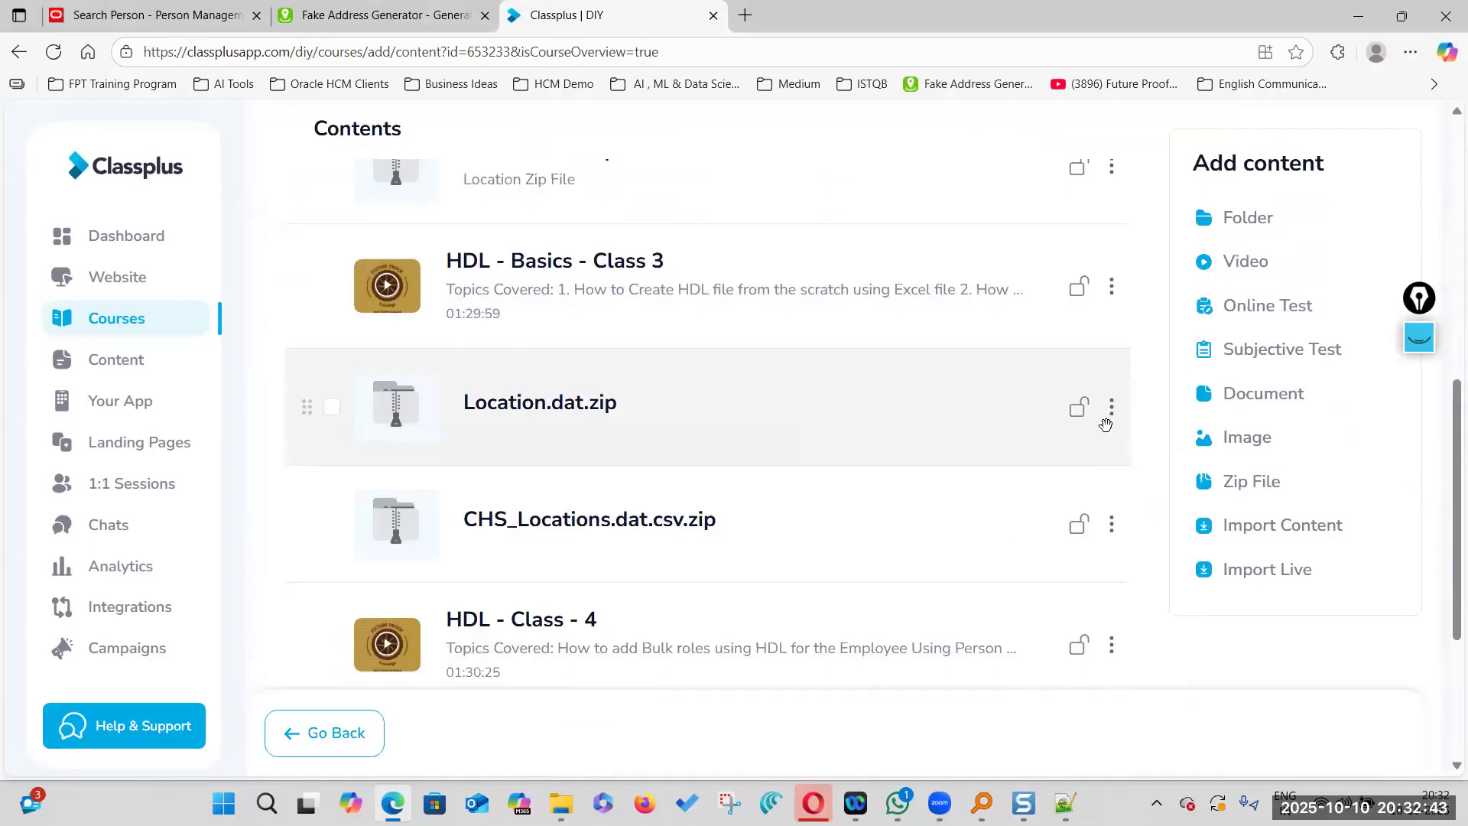
scroll(1098, 501, "down", 3)
scroll(1097, 509, "down", 8)
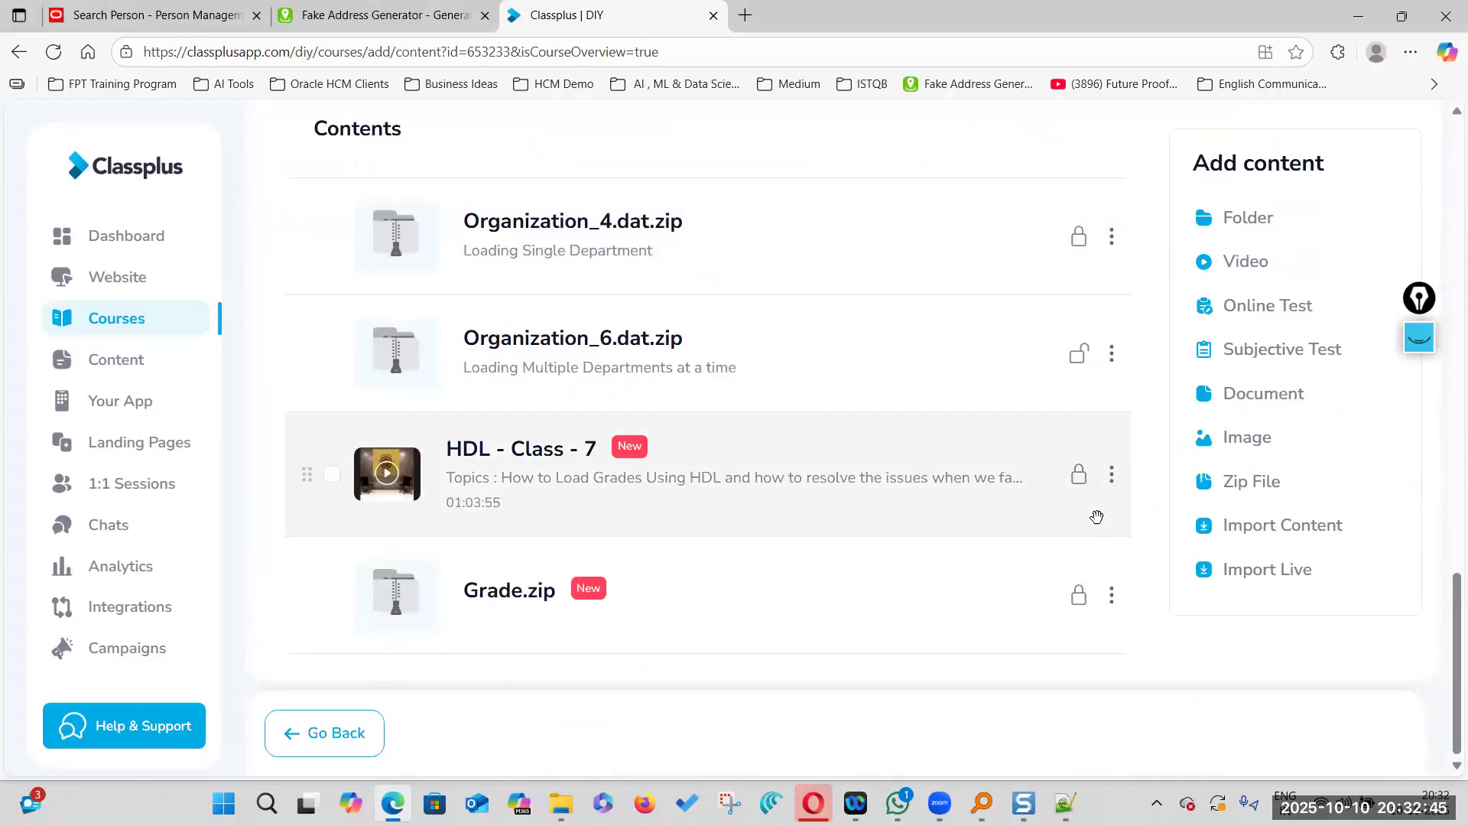
left_click(1111, 589)
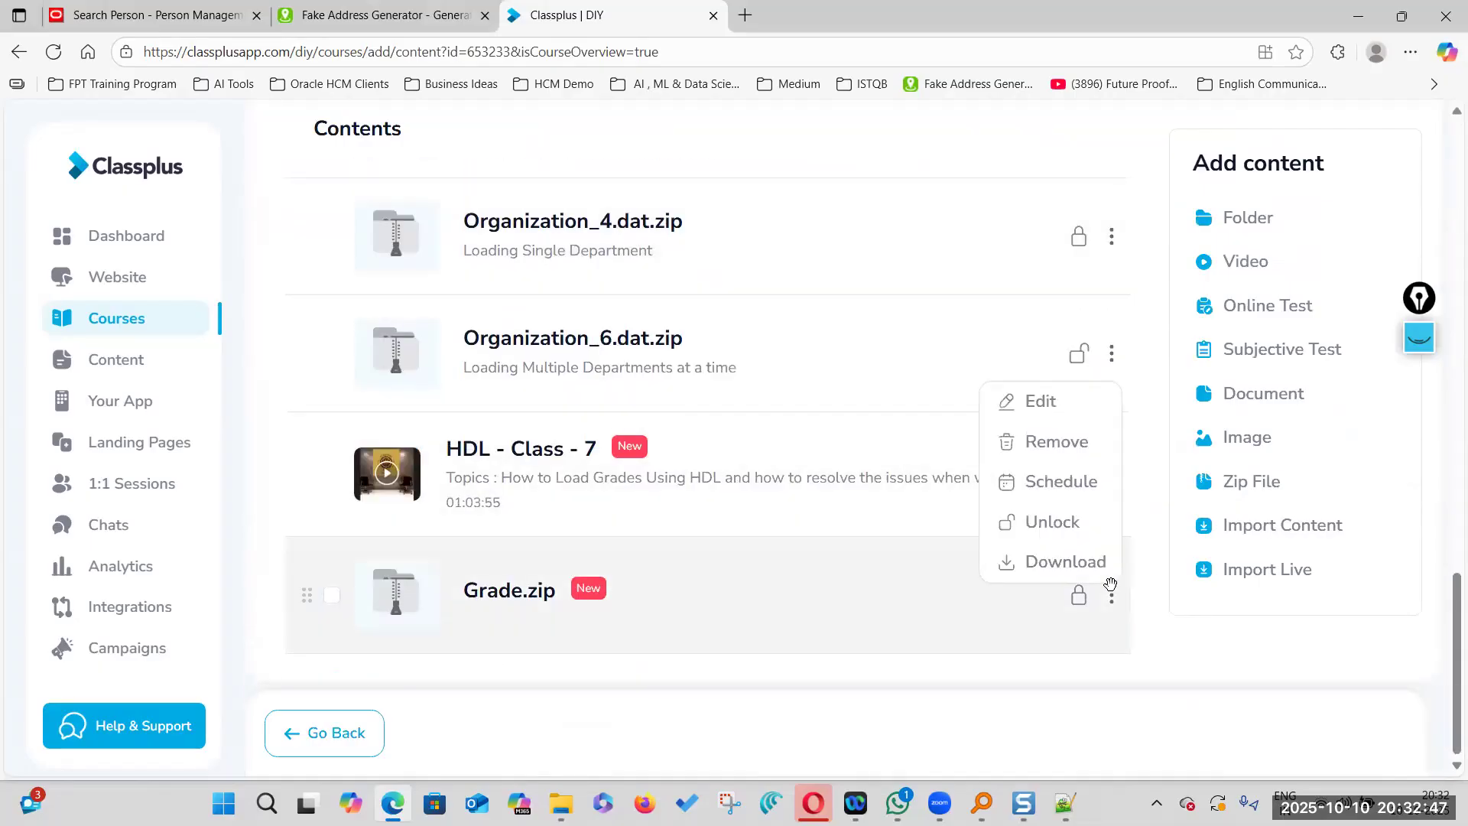
left_click(1073, 535)
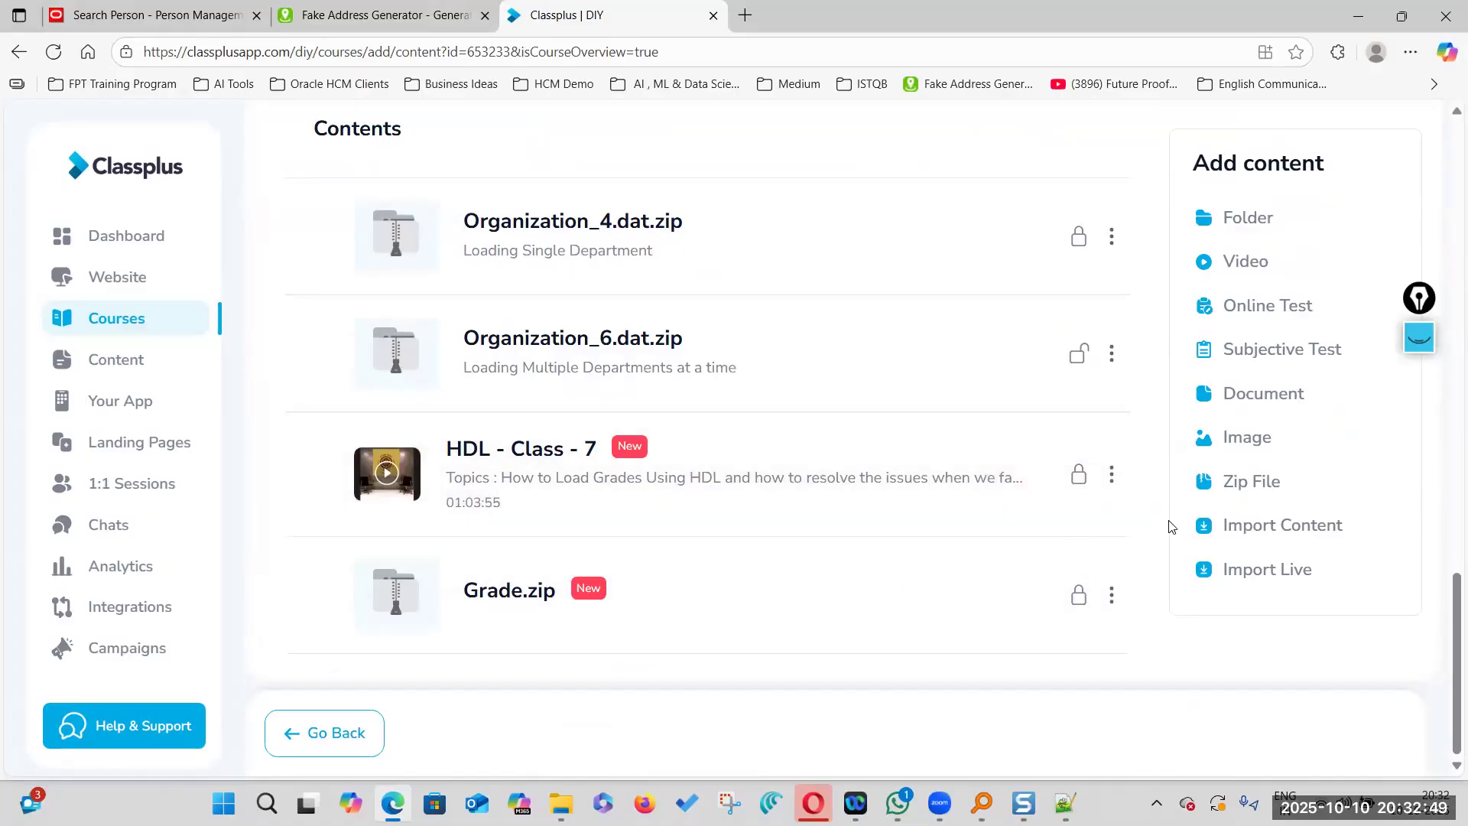
left_click(1112, 475)
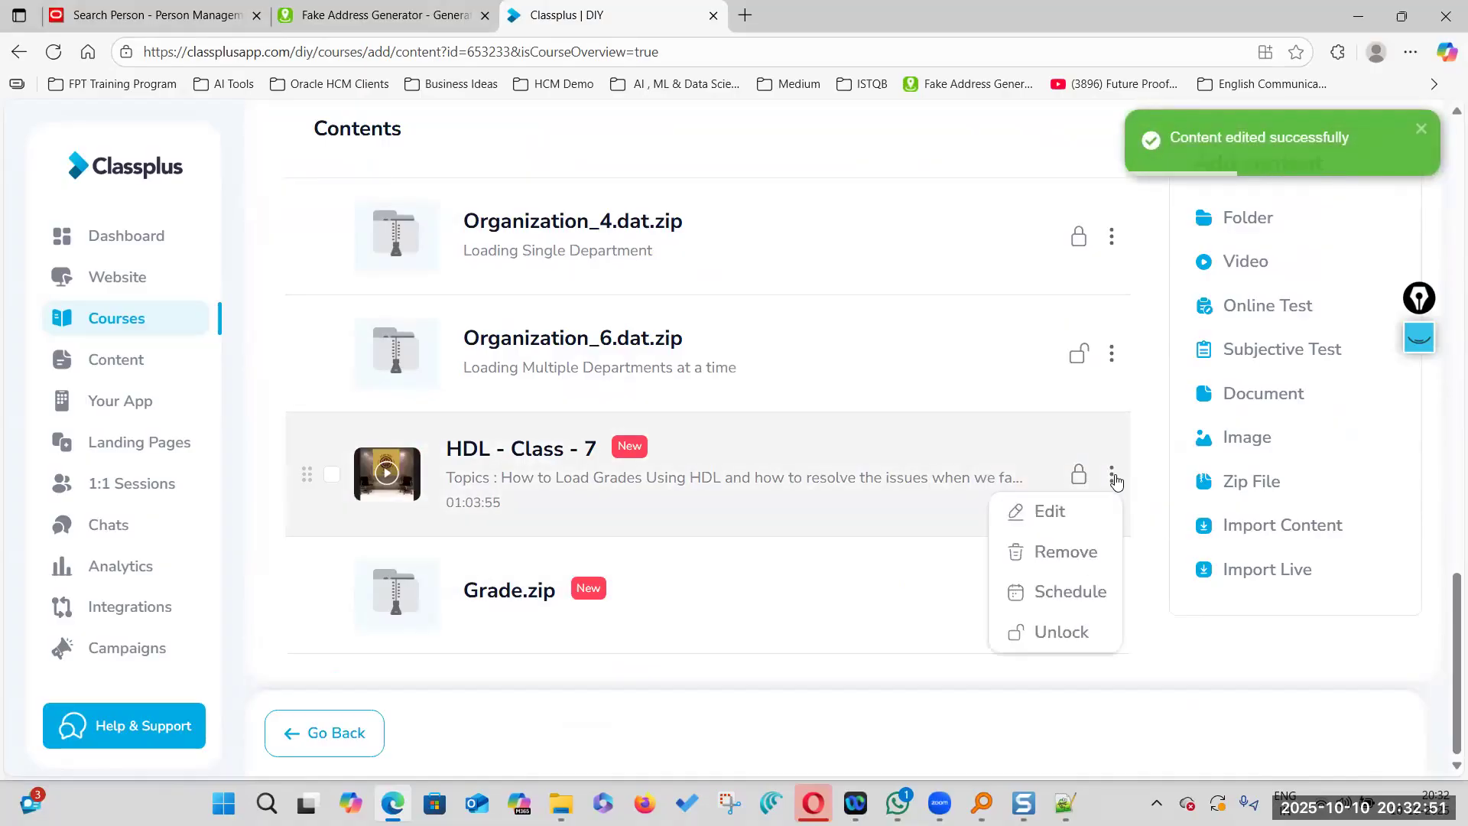
left_click(1062, 631)
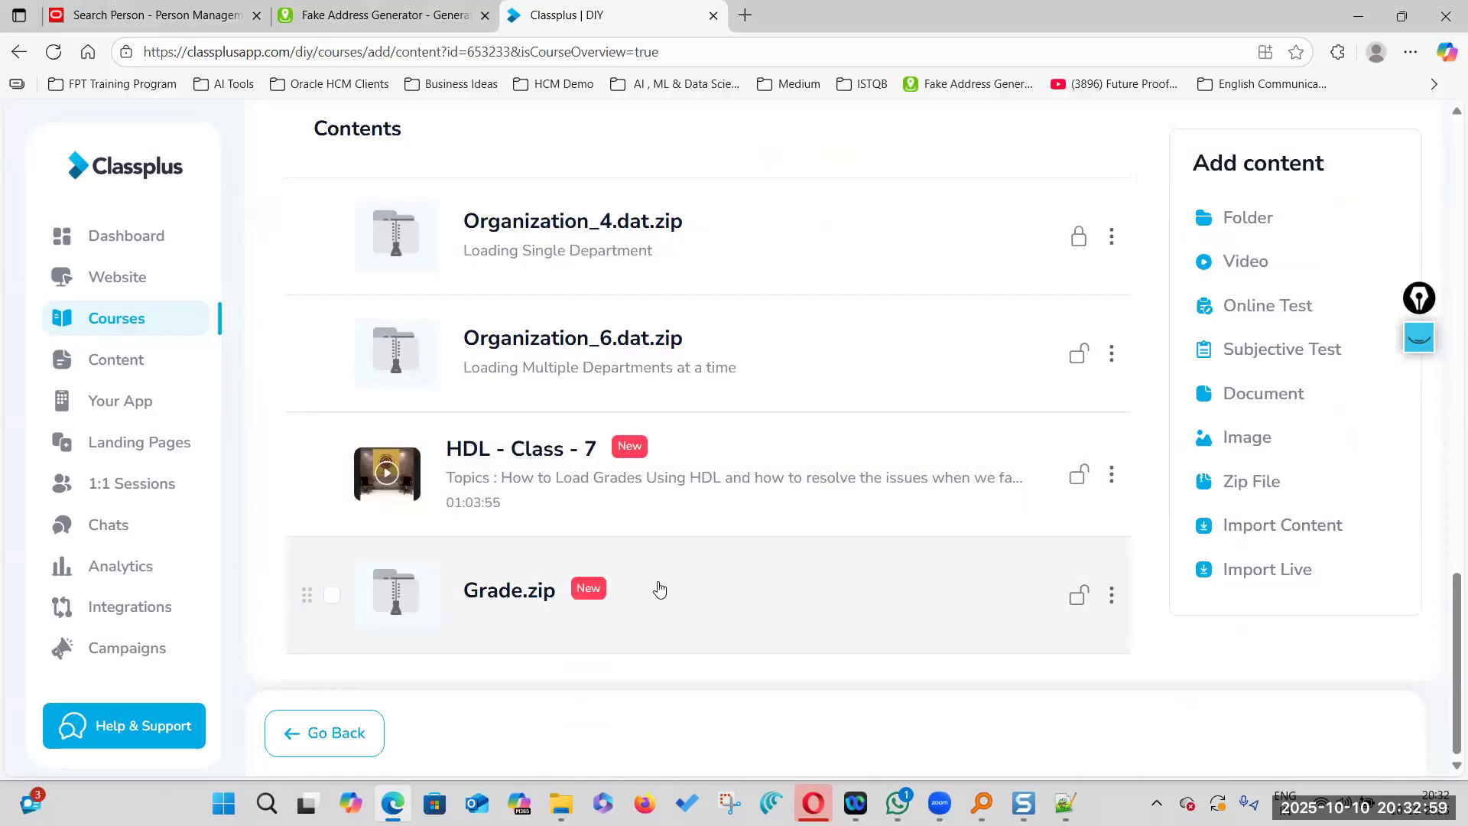
Unlock the Organization_4.dat.zip file in the course contents
scroll(833, 544, "up", 5)
scroll(835, 520, "up", 10)
scroll(833, 456, "down", 6)
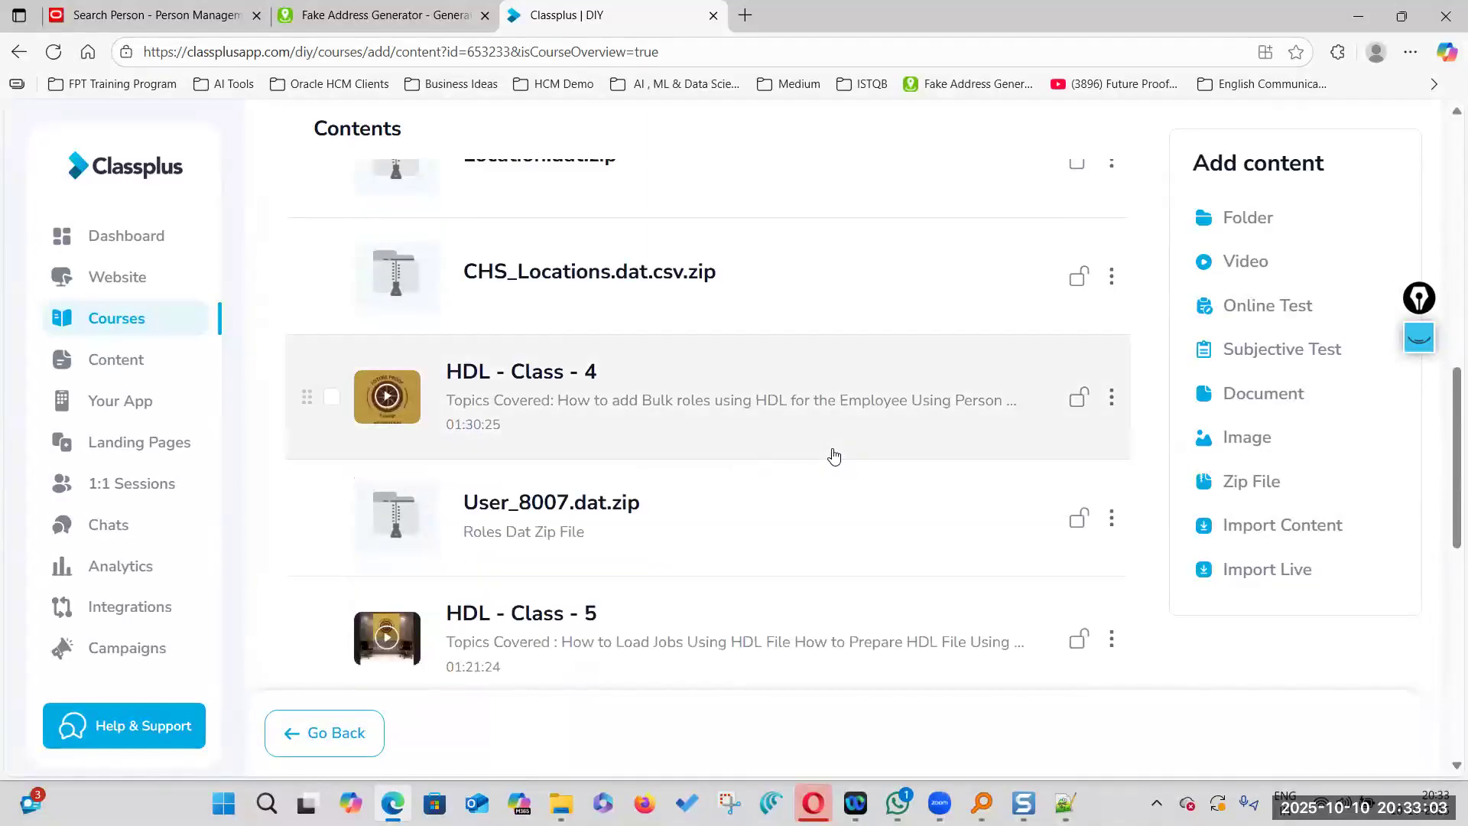
scroll(862, 454, "up", 5)
scroll(1075, 537, "up", 3)
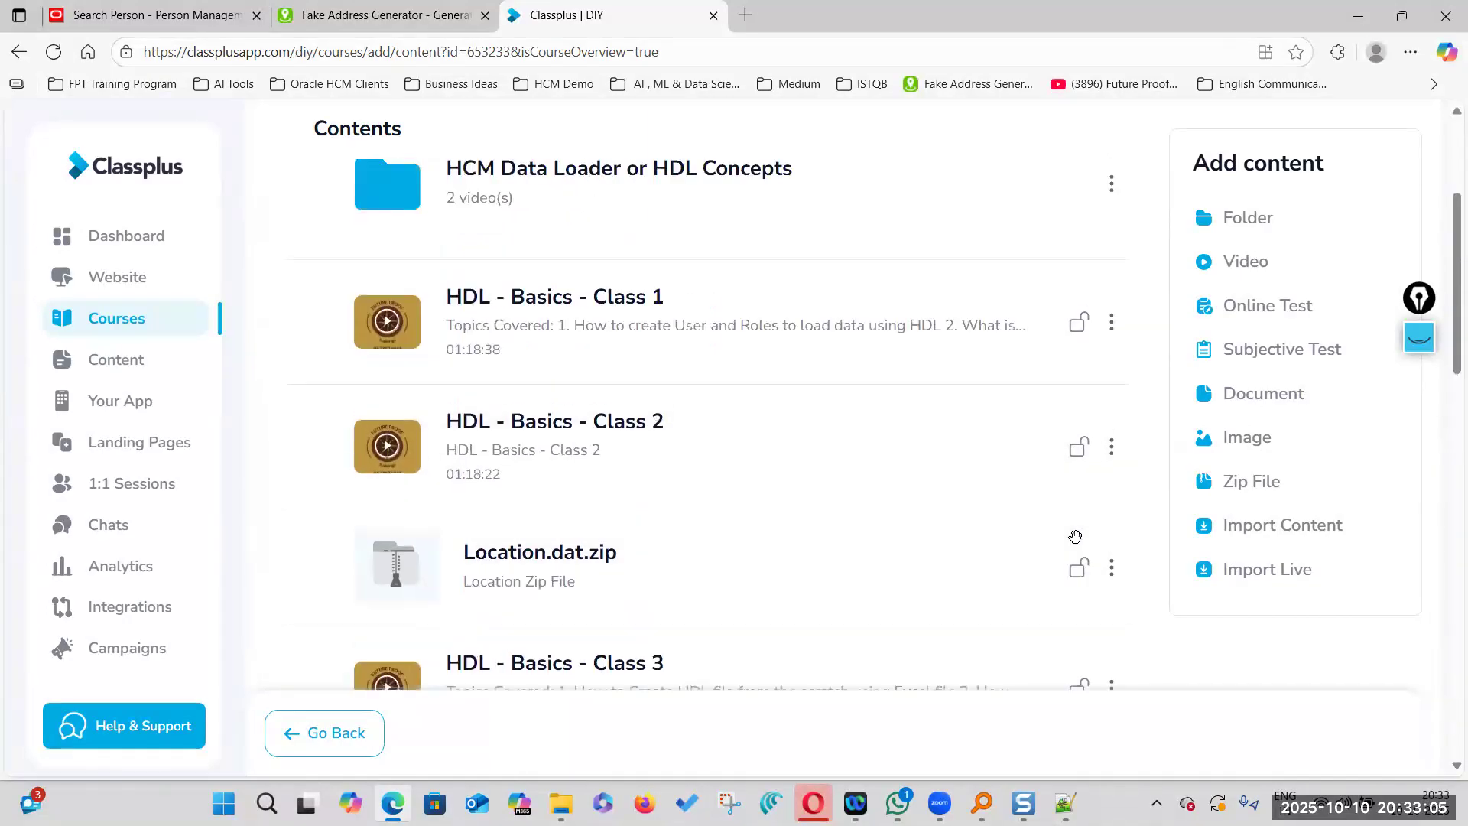
scroll(1078, 520, "up", 2)
scroll(1080, 500, "down", 3)
scroll(1081, 502, "down", 3)
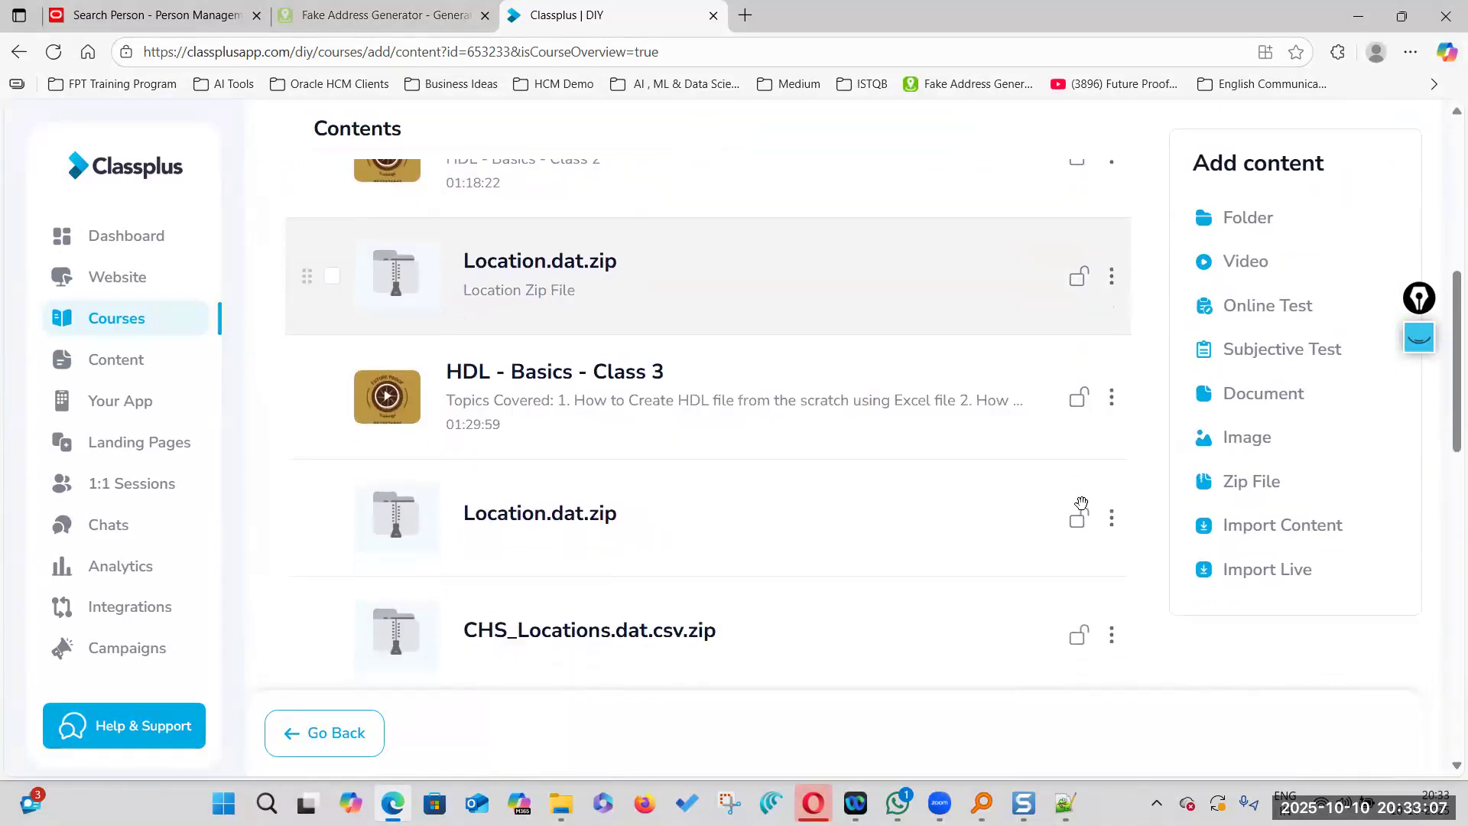
scroll(1081, 502, "down", 8)
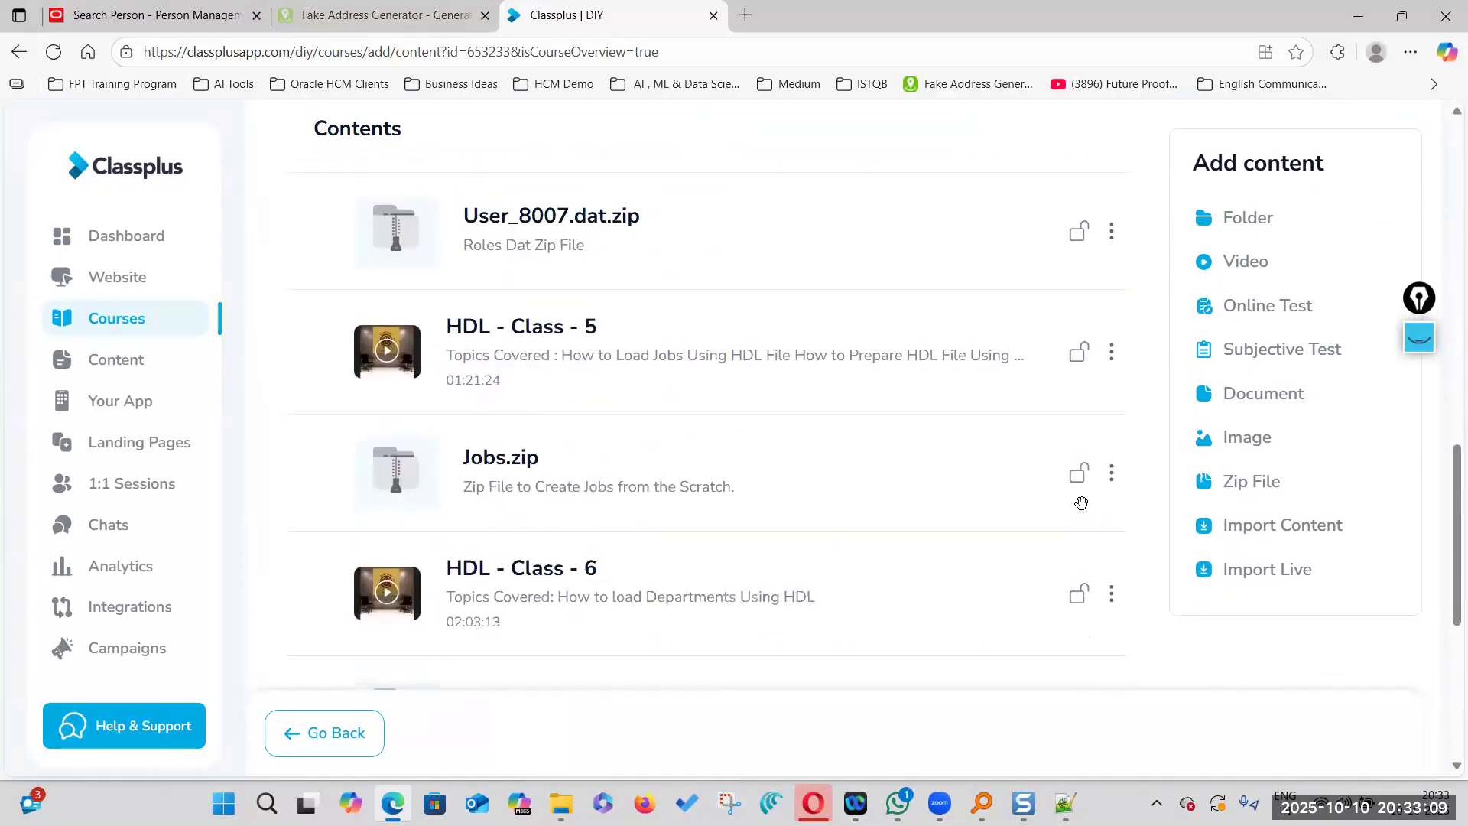
scroll(1081, 502, "down", 3)
left_click(1111, 429)
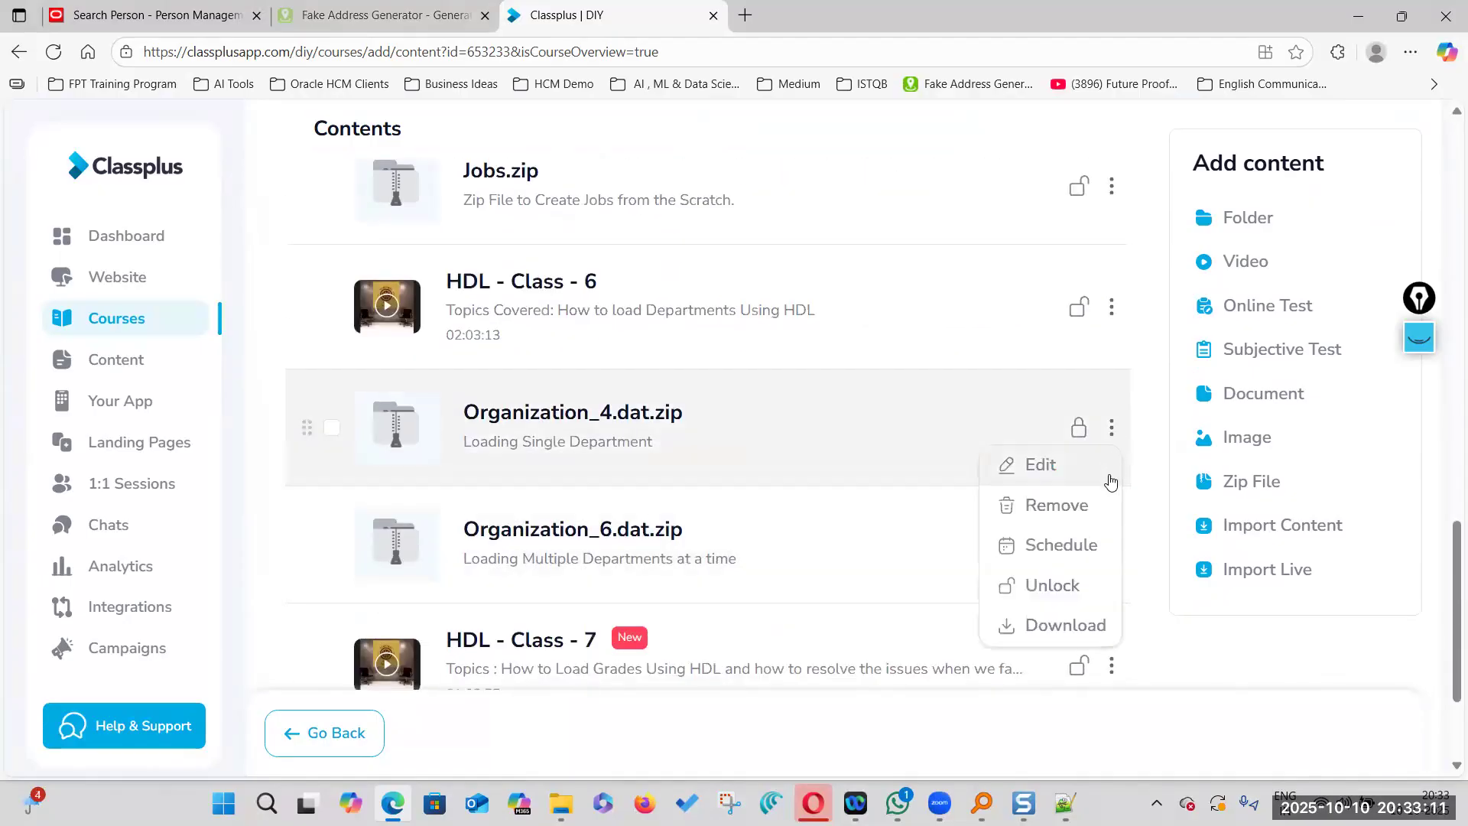
left_click(1078, 584)
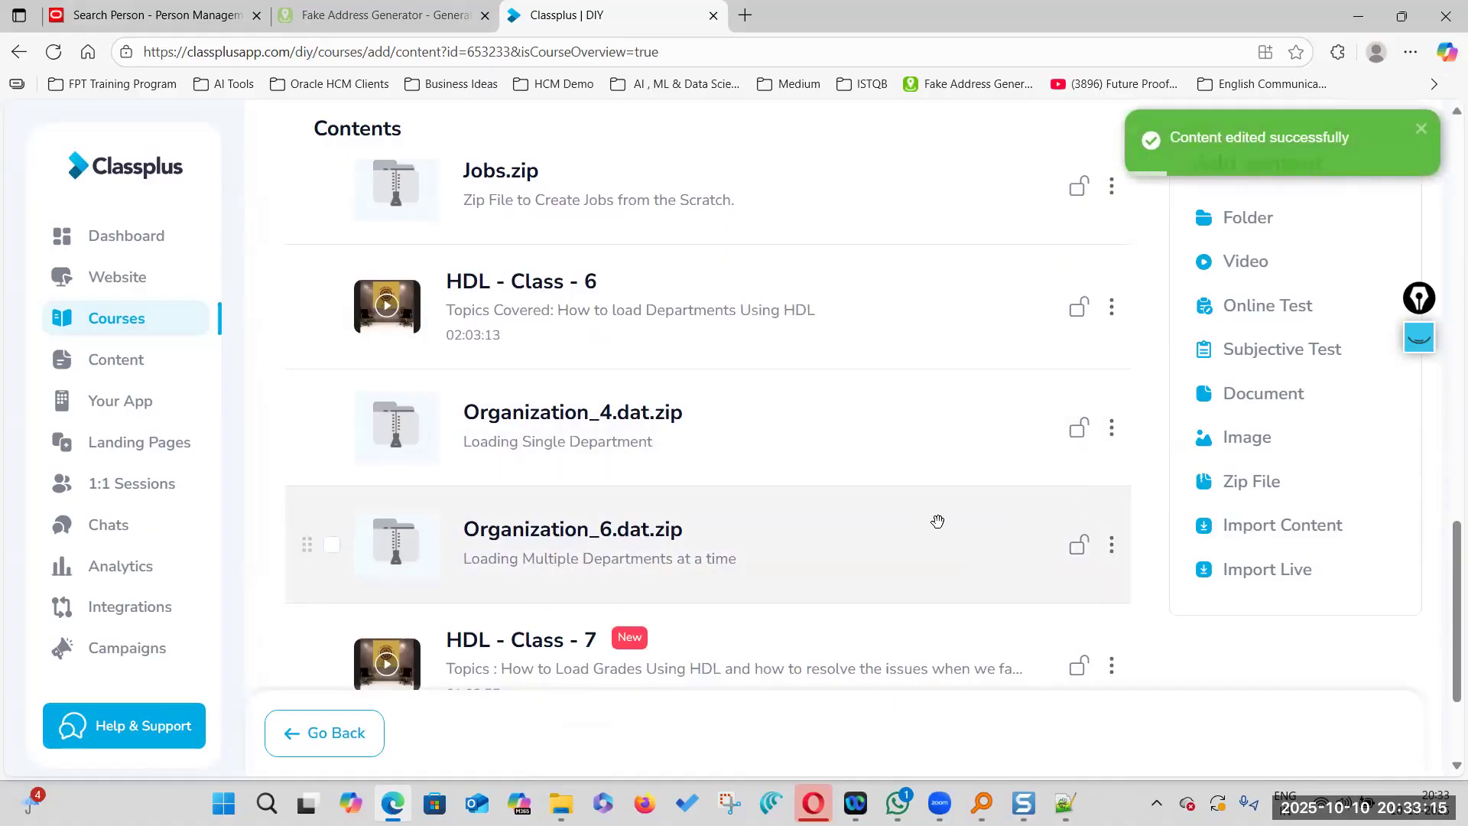
scroll(976, 519, "down", 3)
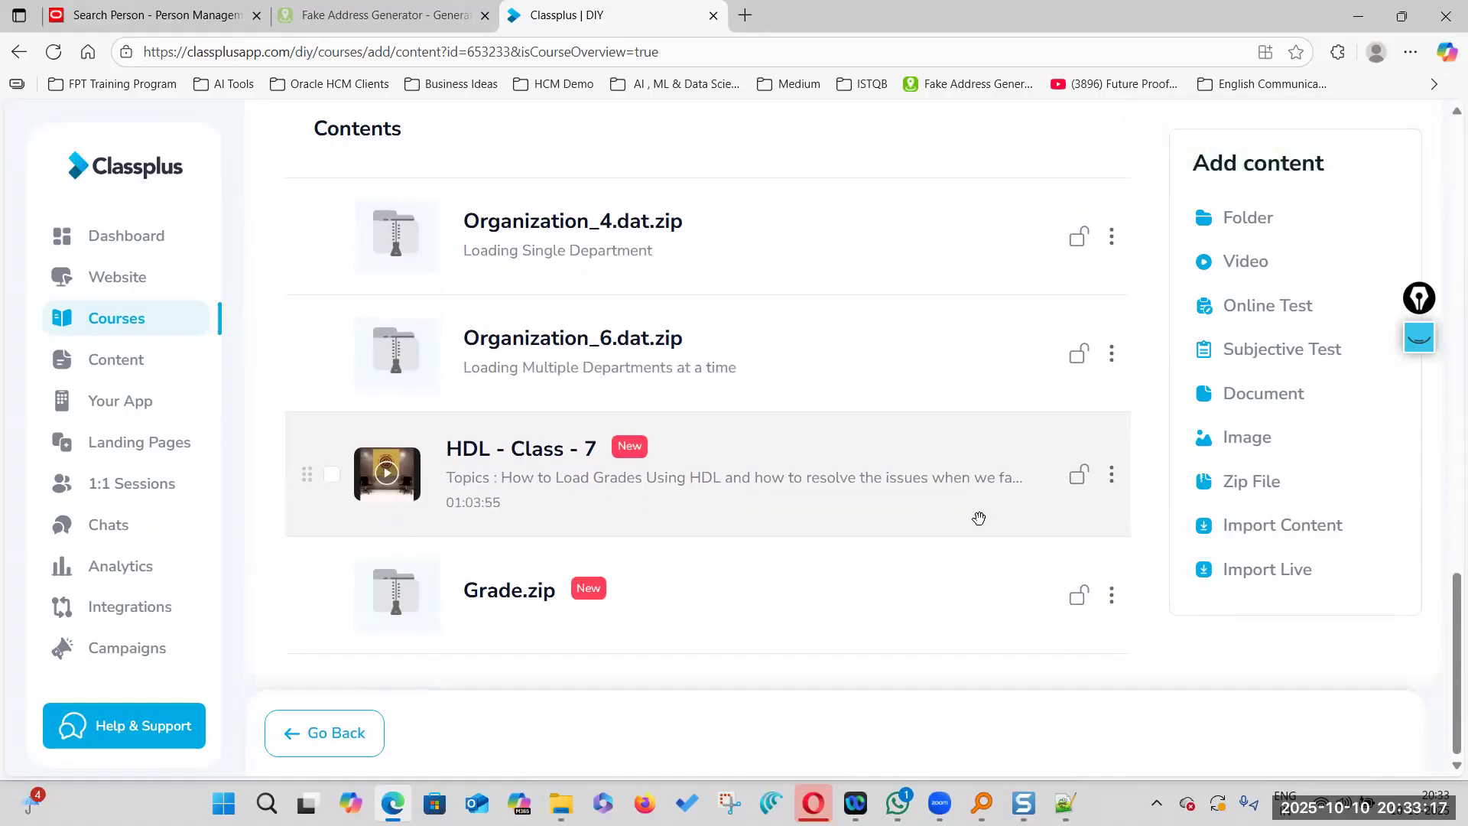
scroll(979, 518, "up", 10)
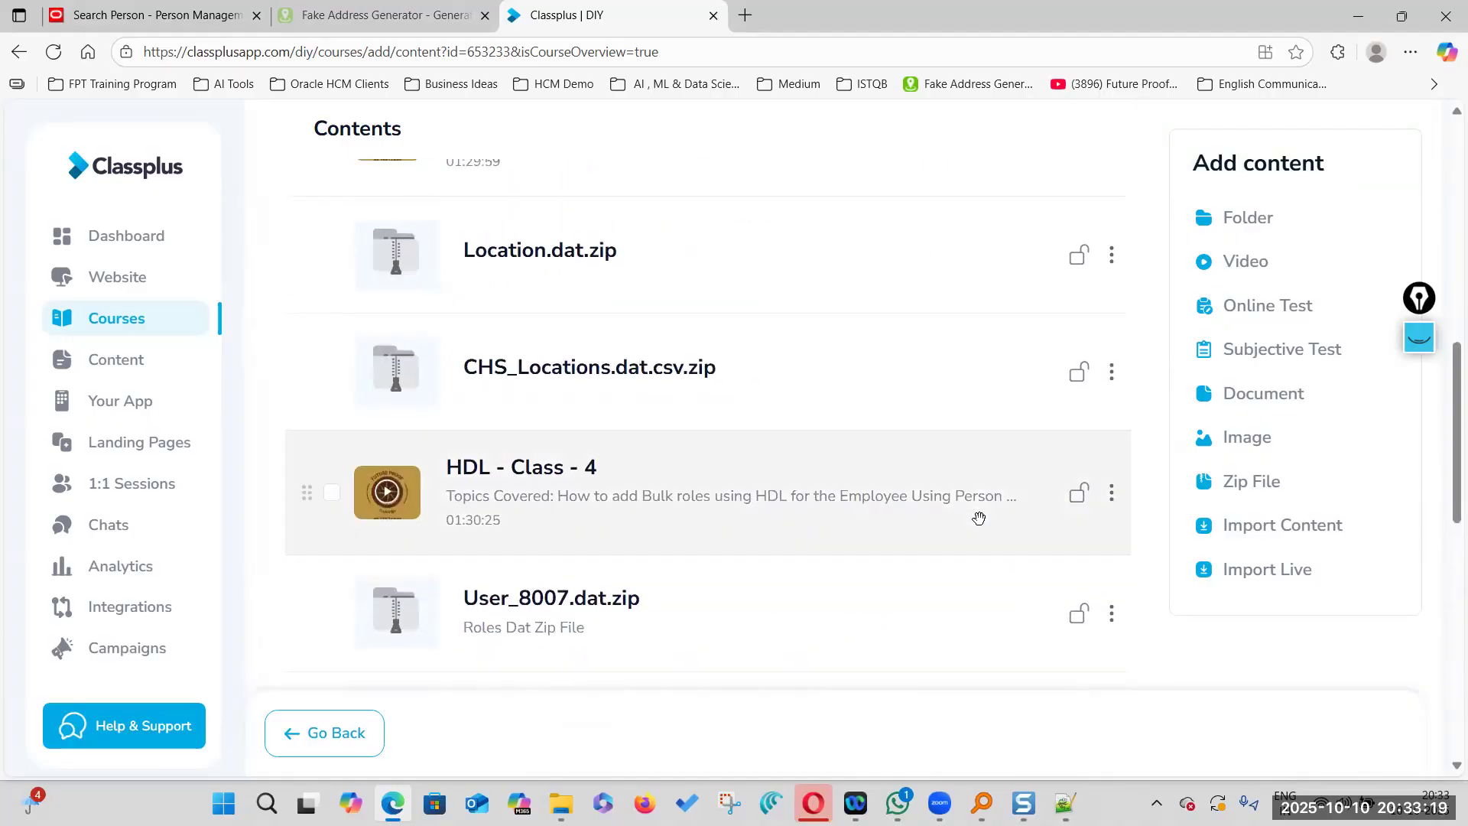
scroll(978, 518, "up", 8)
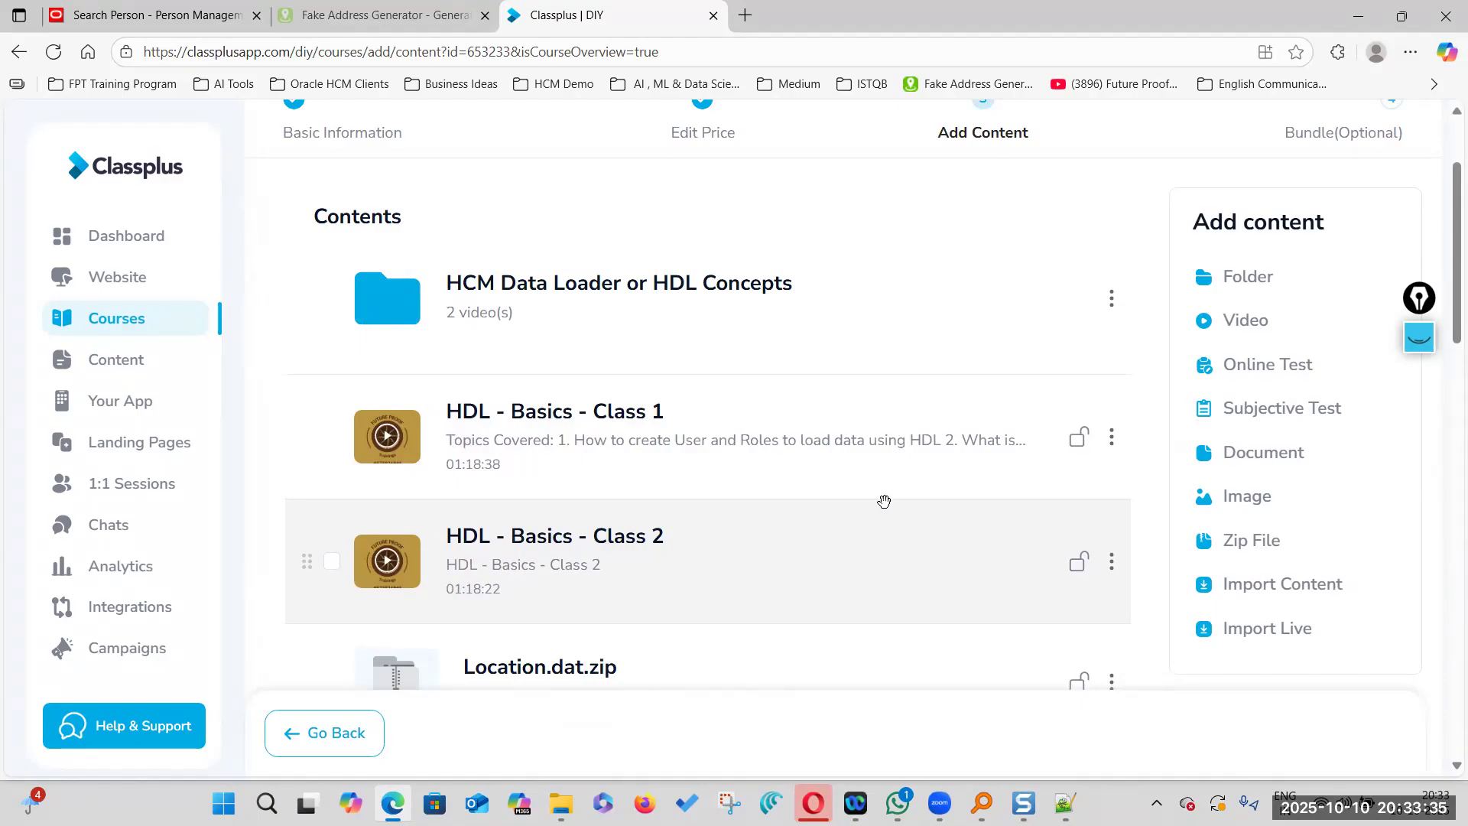
Copy the generated first name from the Fake Address Generator tab and search Person Management by it
left_click(153, 15)
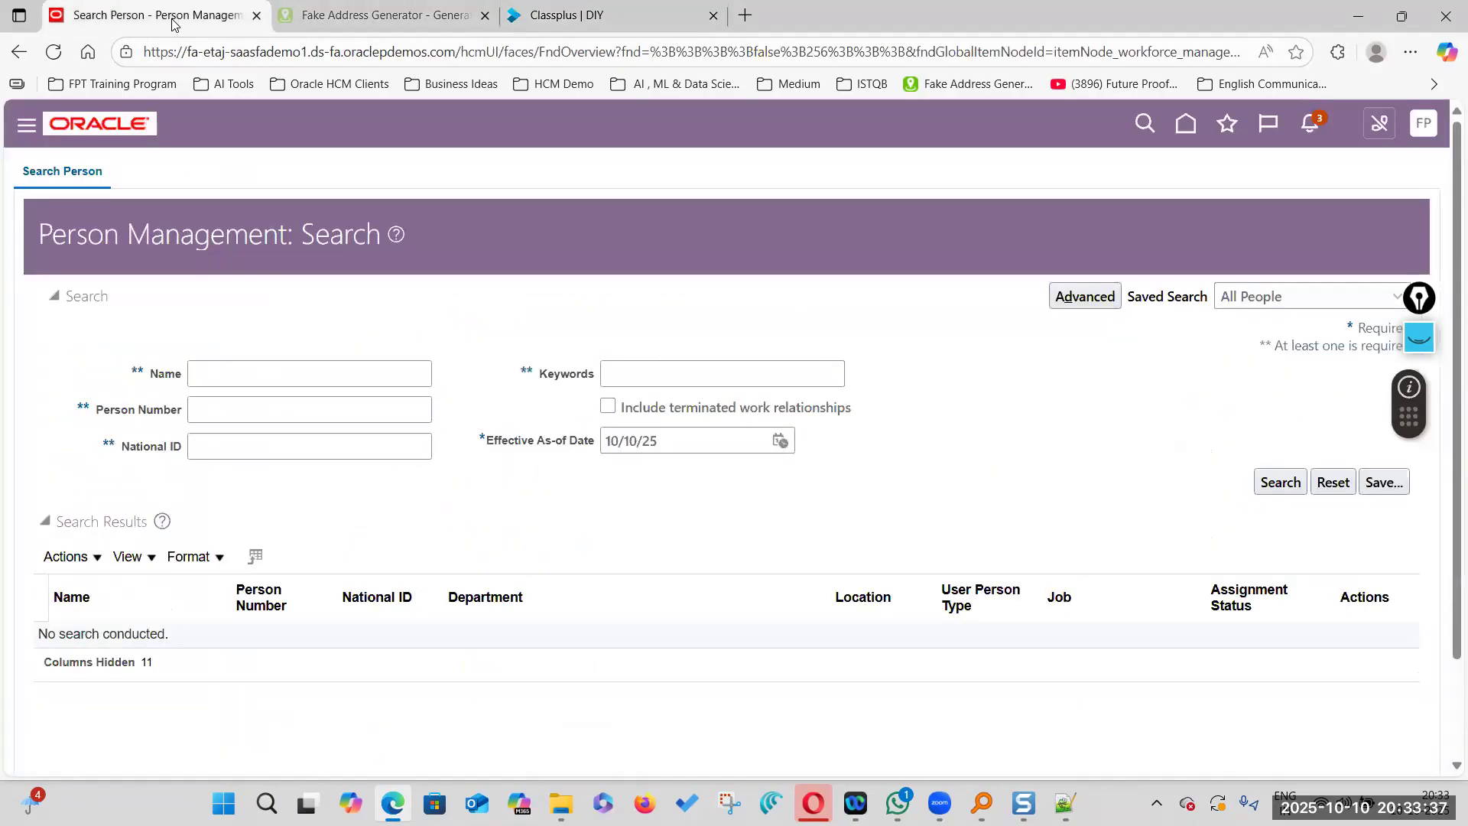
left_click(382, 15)
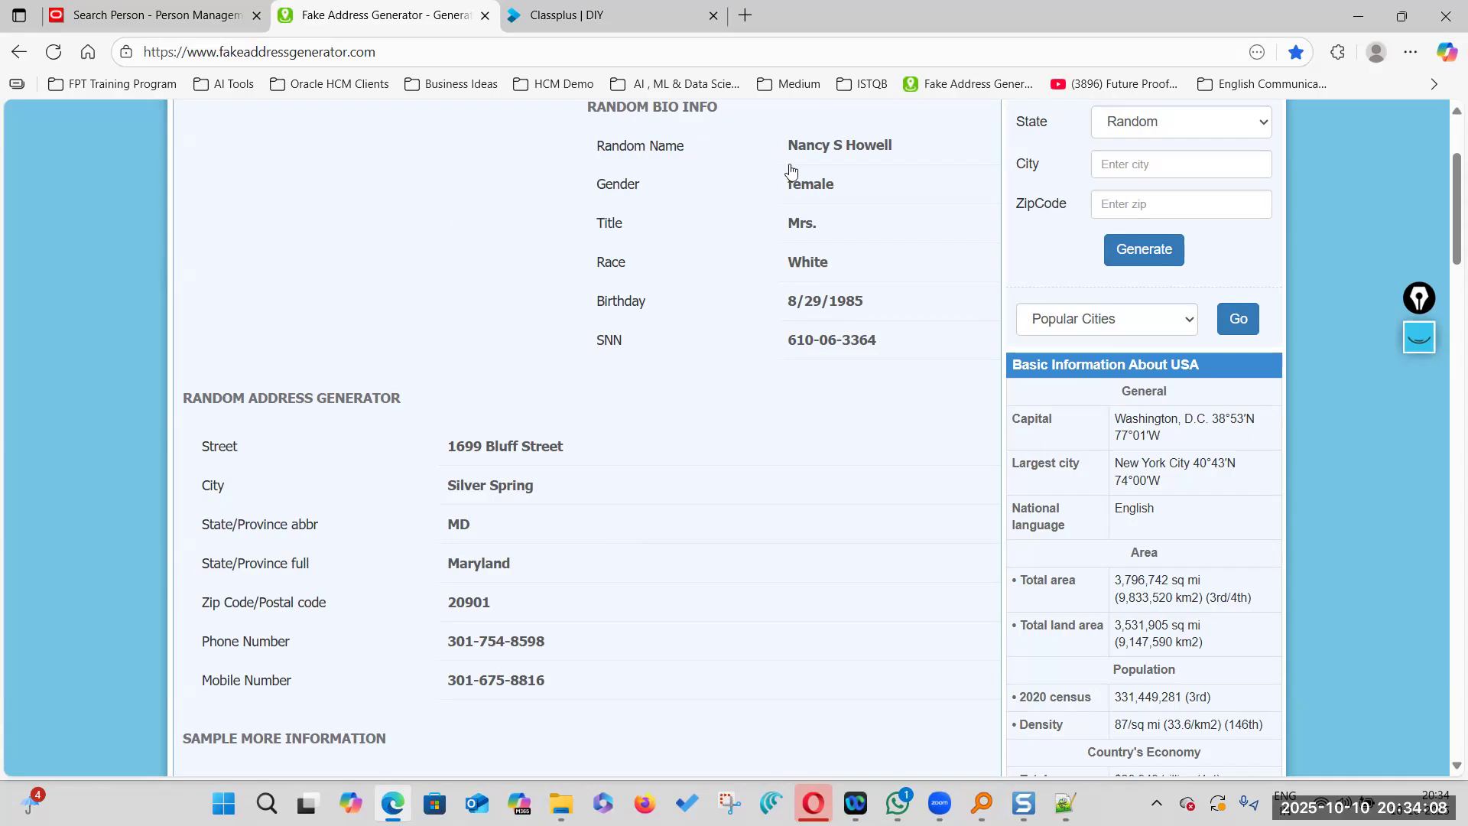
left_click(153, 16)
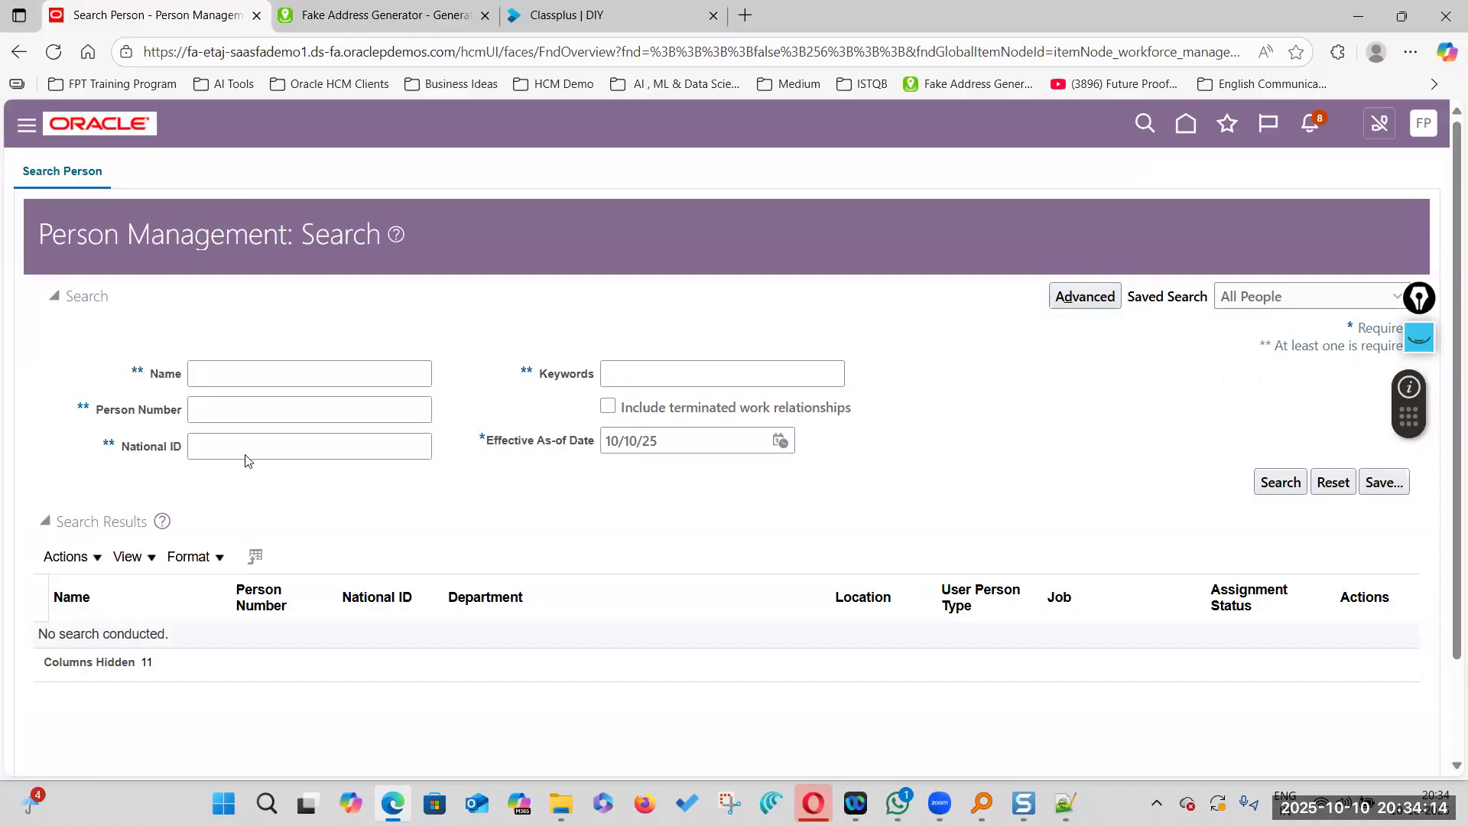
left_click(434, 21)
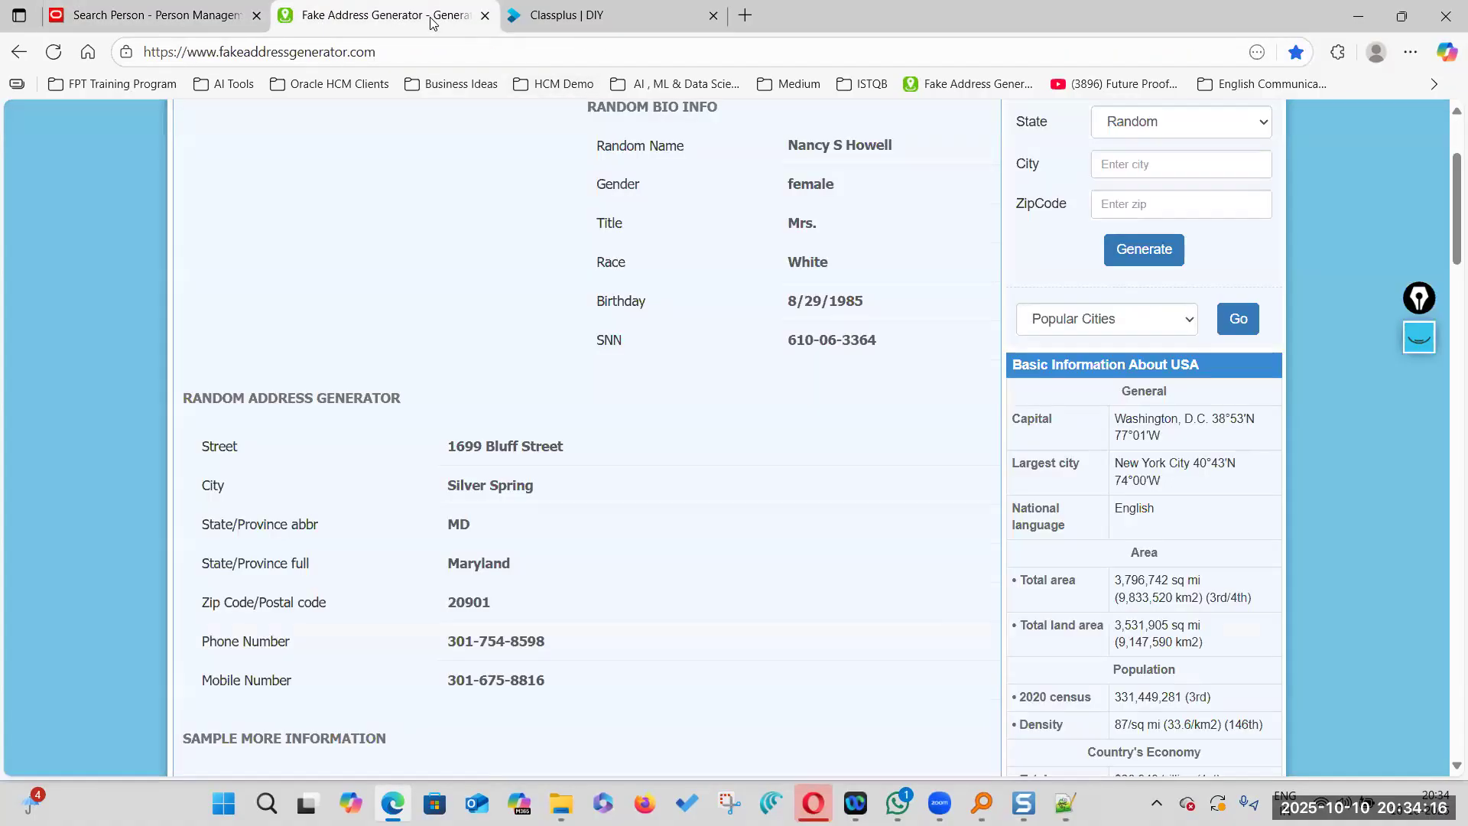
scroll(822, 432, "up", 3)
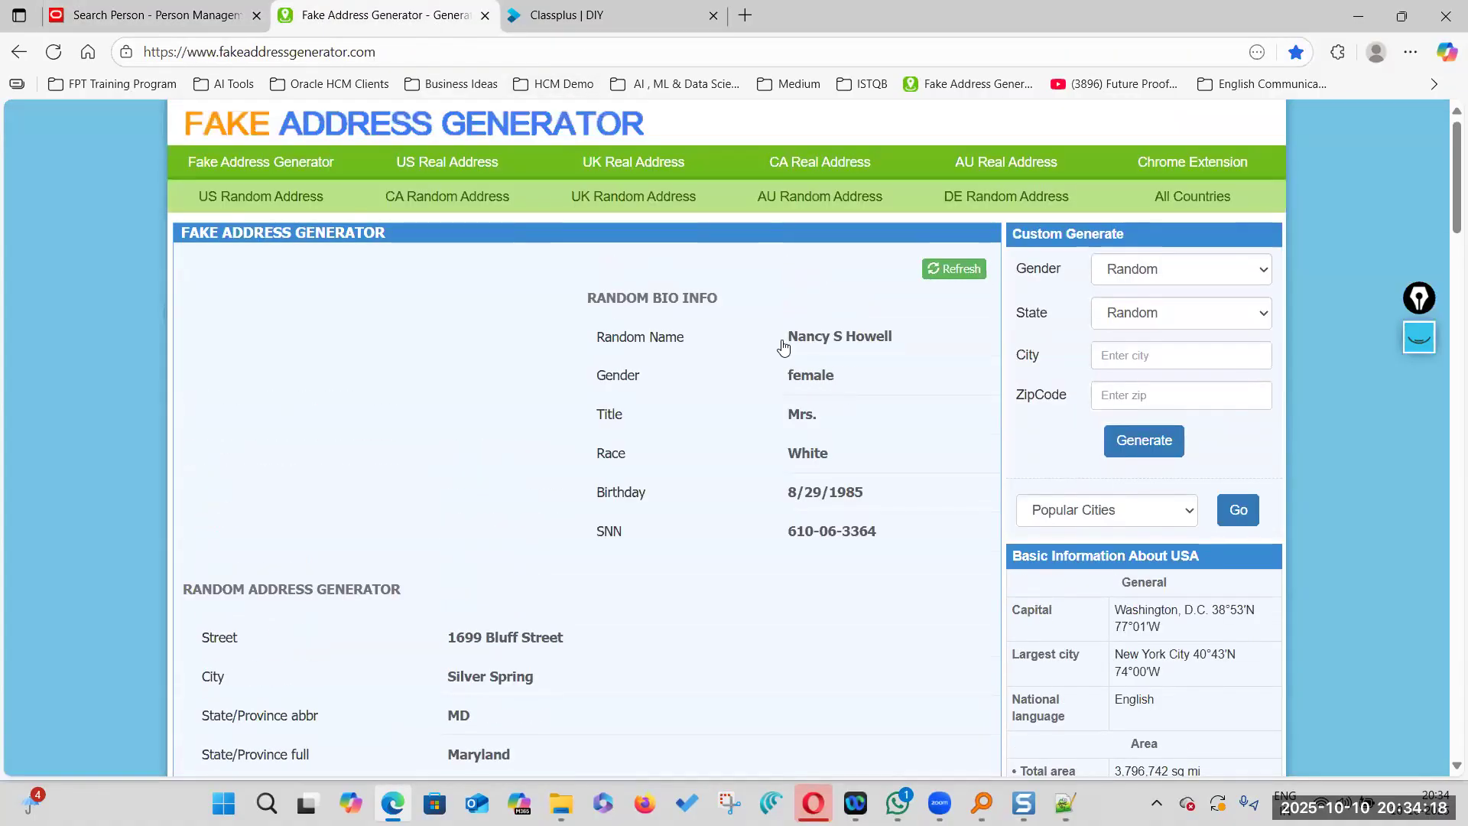
left_click_drag(786, 339, 827, 346)
key("ctrl+c")
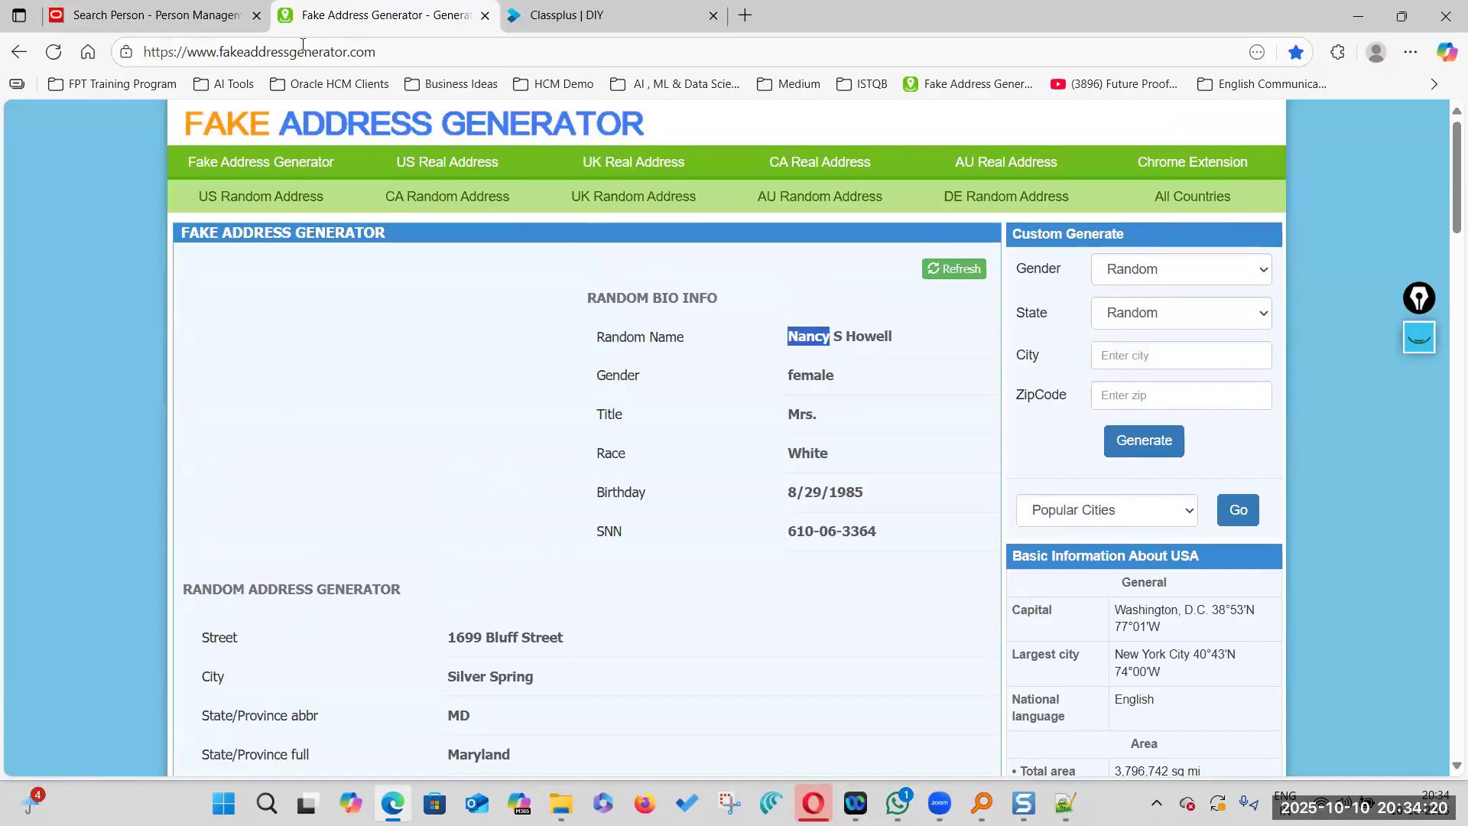
left_click(145, 15)
left_click(245, 373)
key("ctrl+v")
left_click(1280, 482)
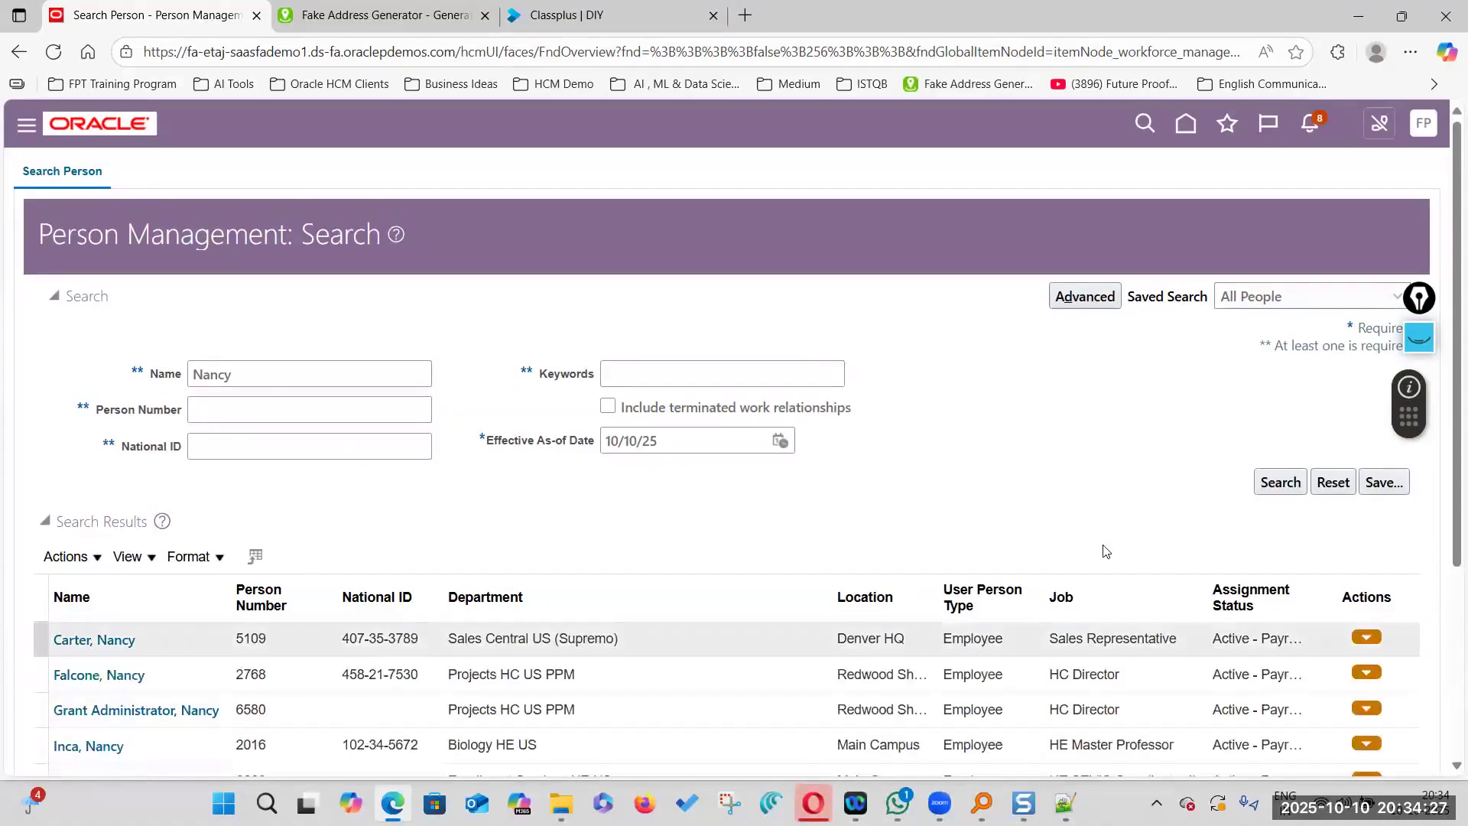
scroll(275, 655, "down", 3)
Open the worker's Employment page and review the ADMINISTRATIVE DIRECTOR assignment hired 10/1/25
left_click(102, 707)
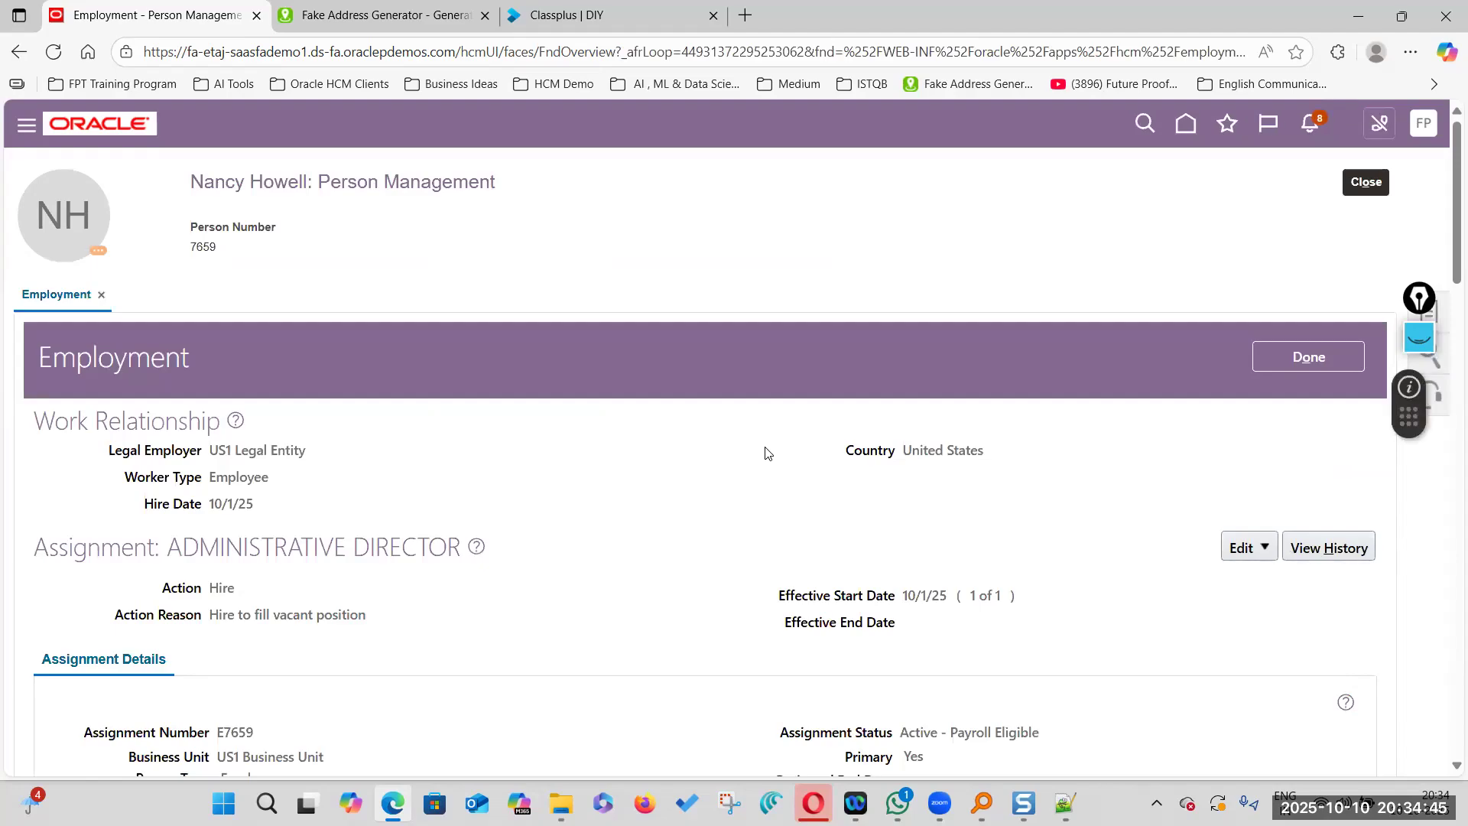
scroll(767, 453, "down", 3)
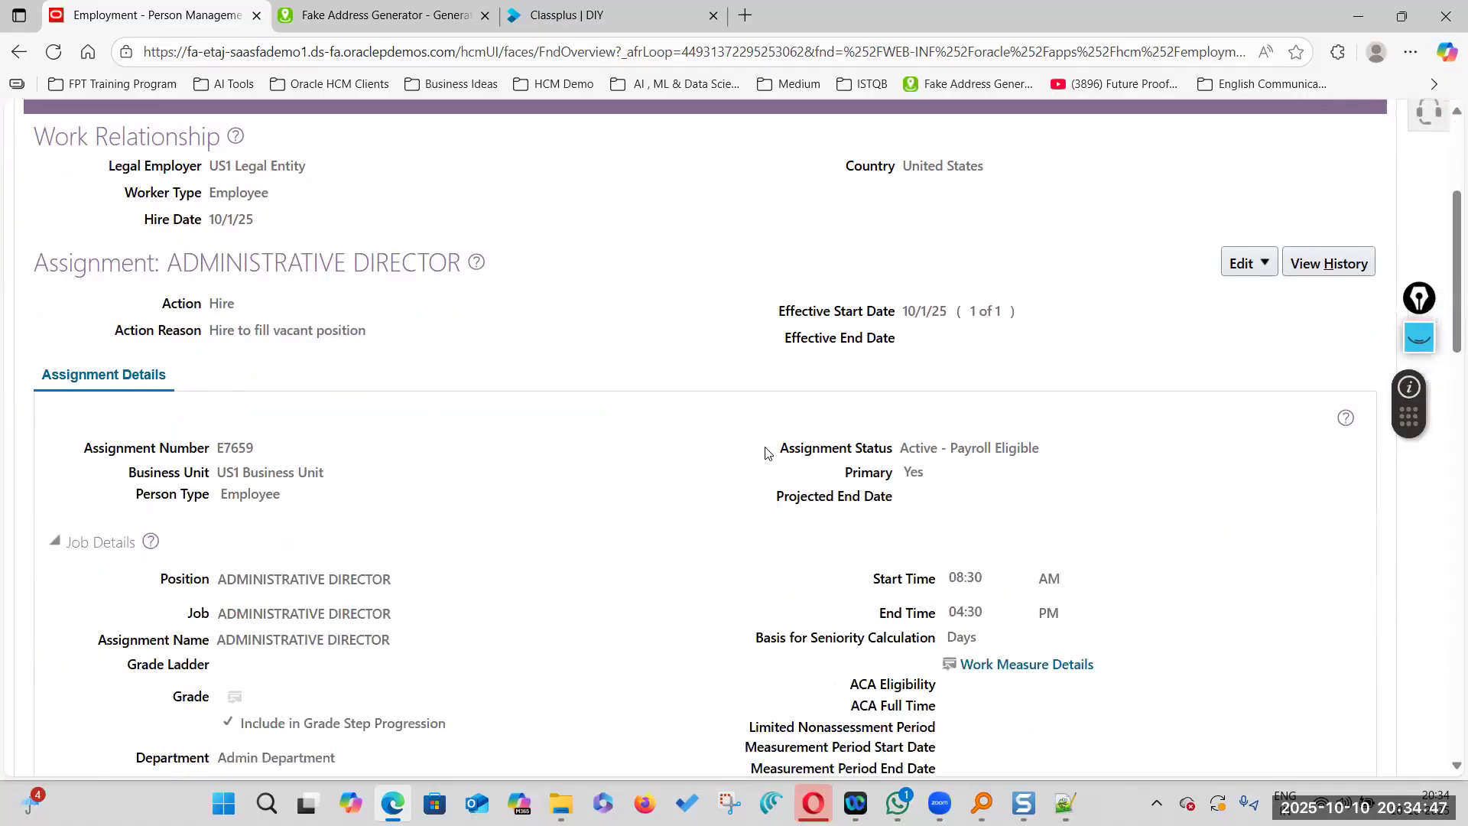
left_click(581, 15)
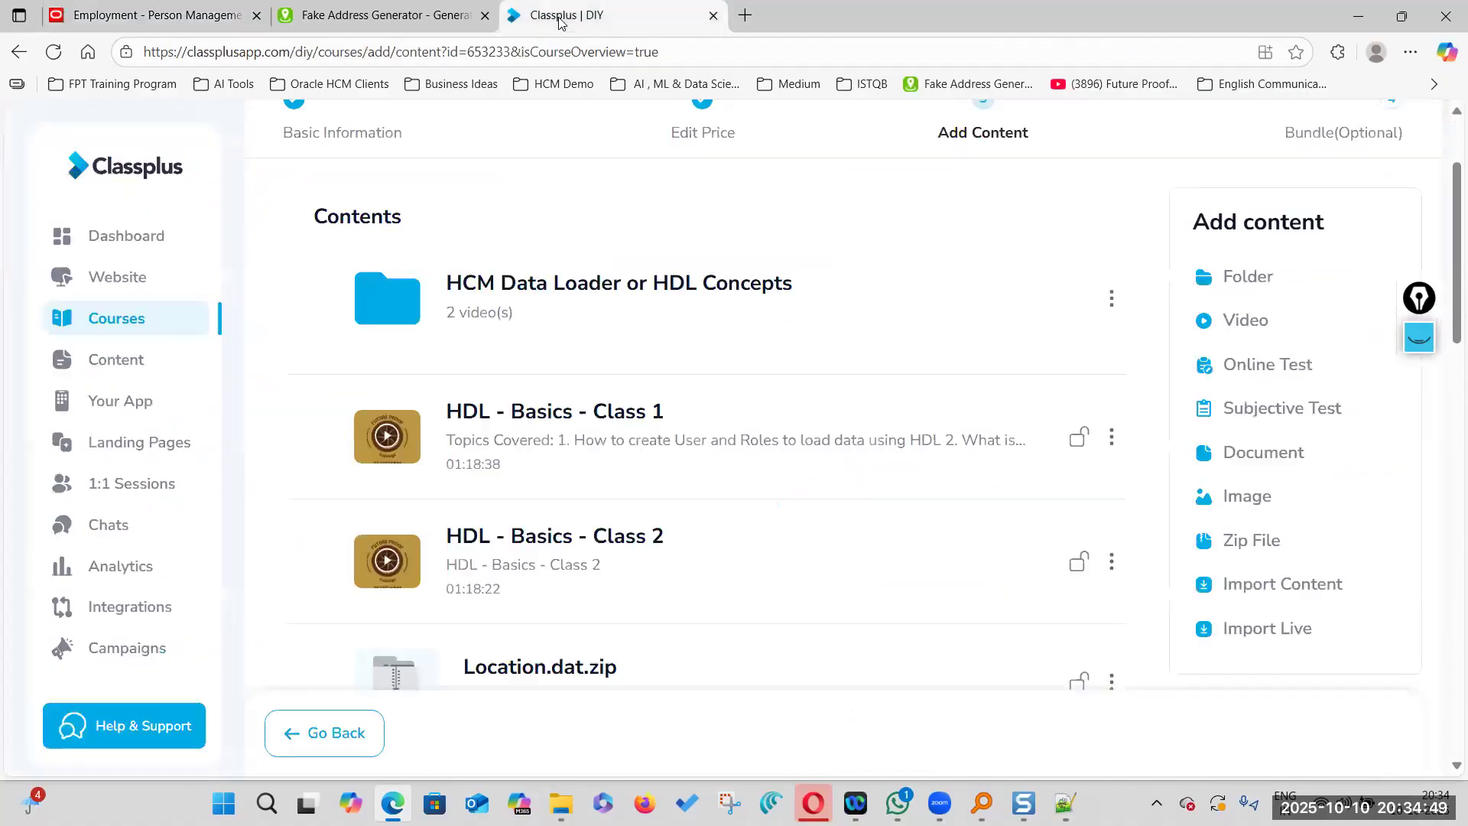
scroll(651, 401, "down", 3)
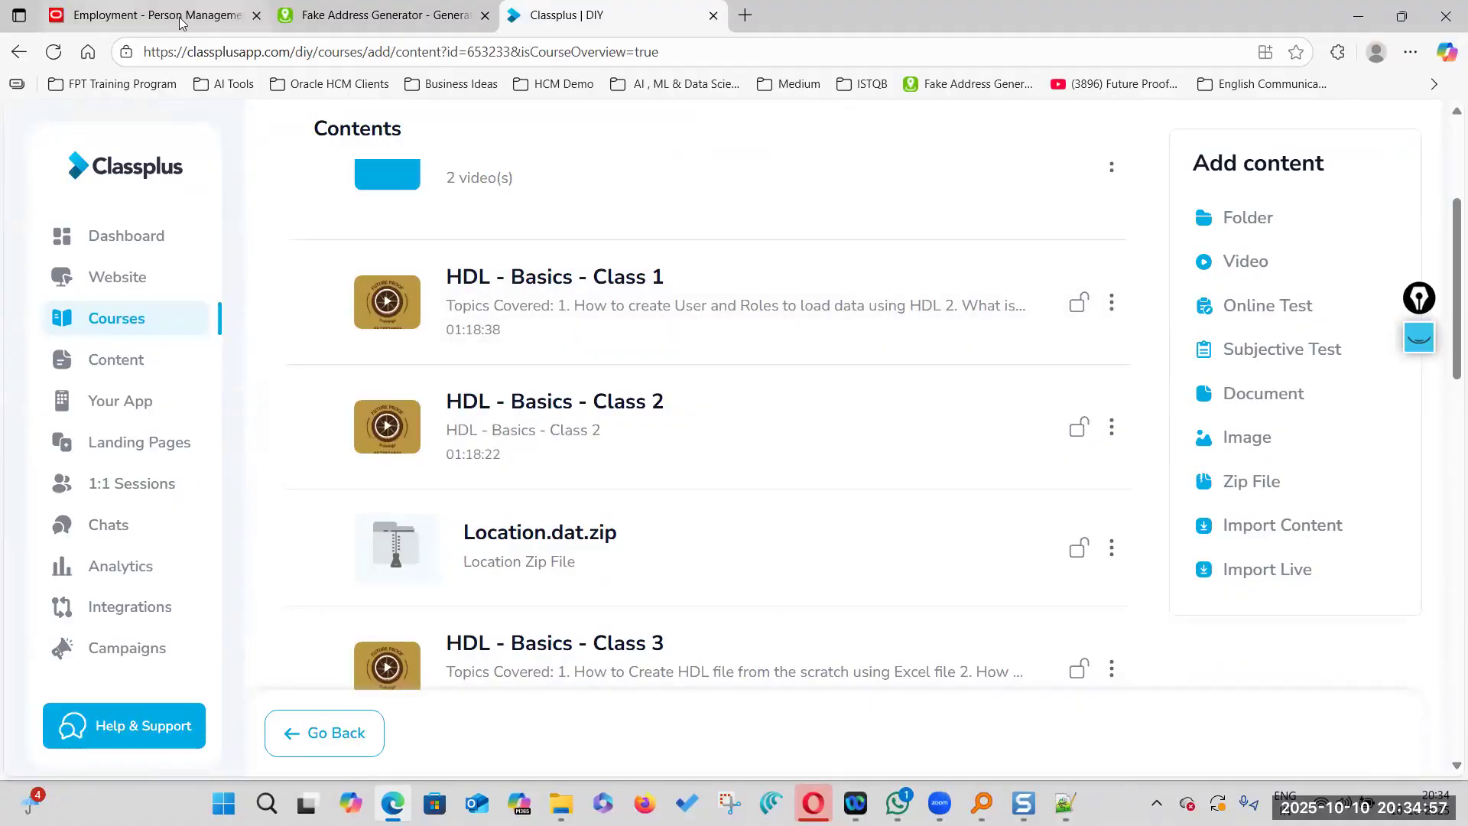
left_click(153, 15)
scroll(322, 422, "up", 5)
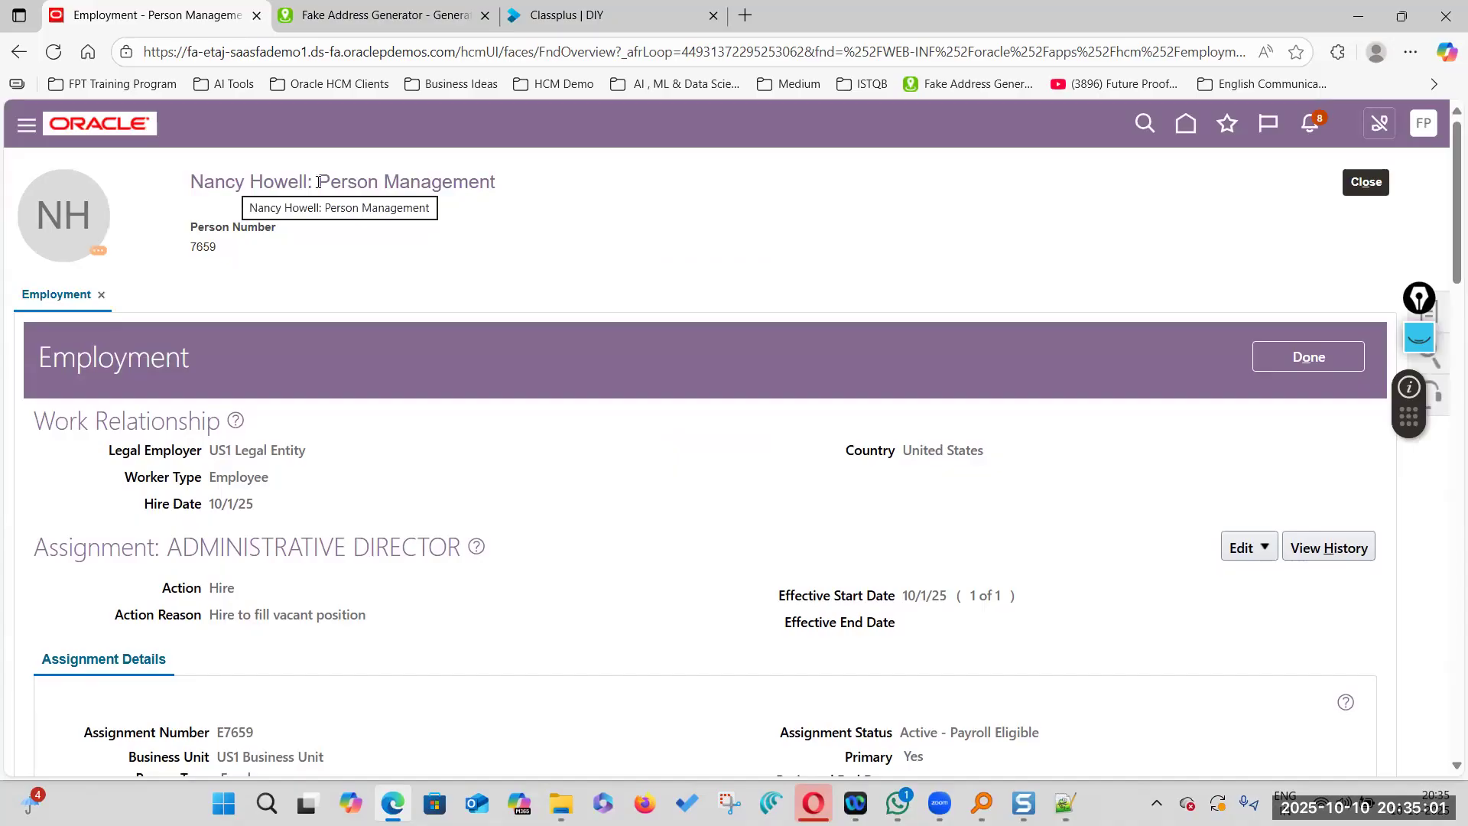
scroll(248, 495, "down", 10)
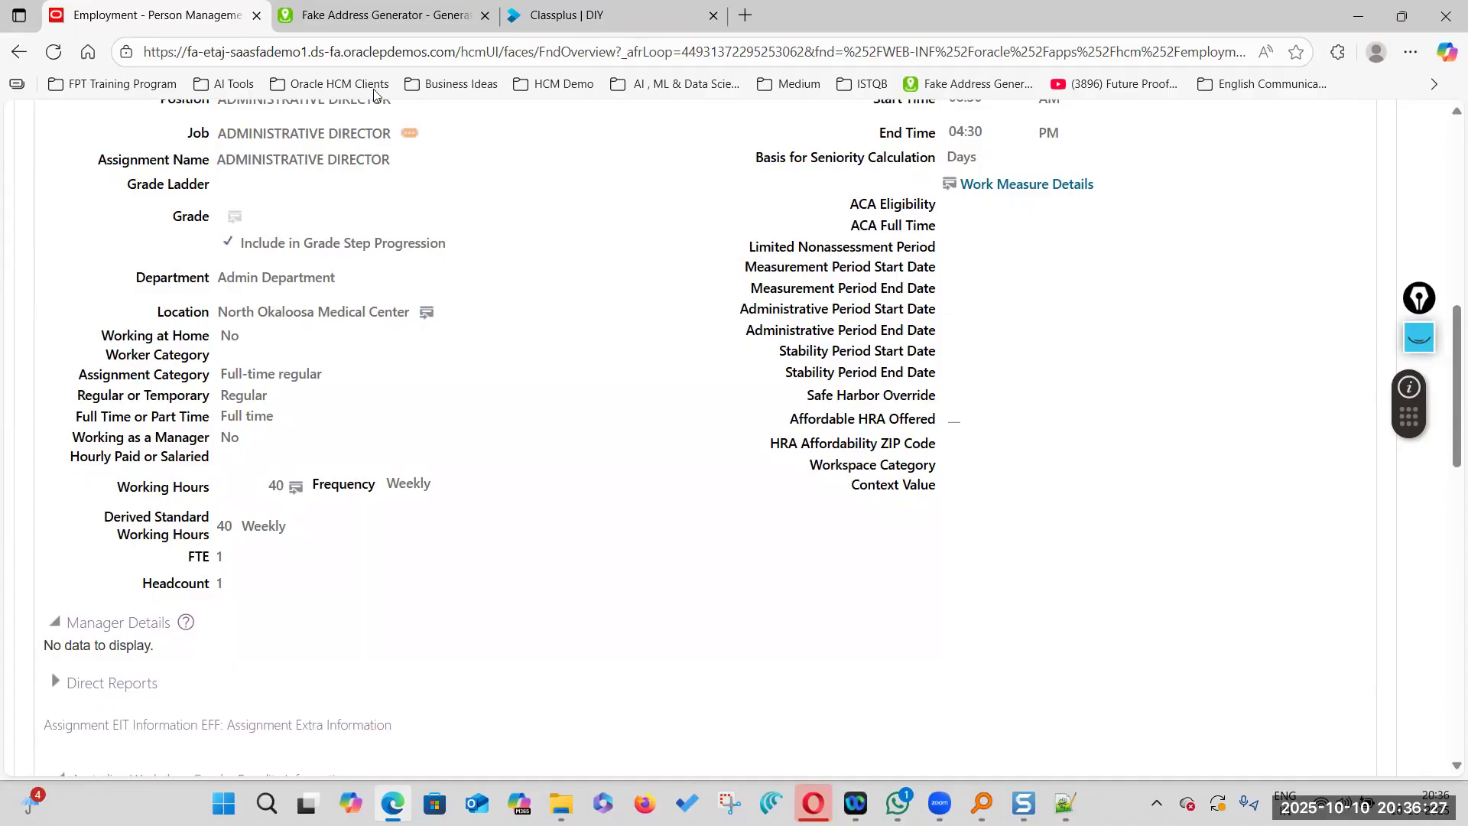
left_click(590, 14)
Open the Oracle Hcm-data-loading PDF attachment from the WhatsApp chat
scroll(769, 388, "down", 10)
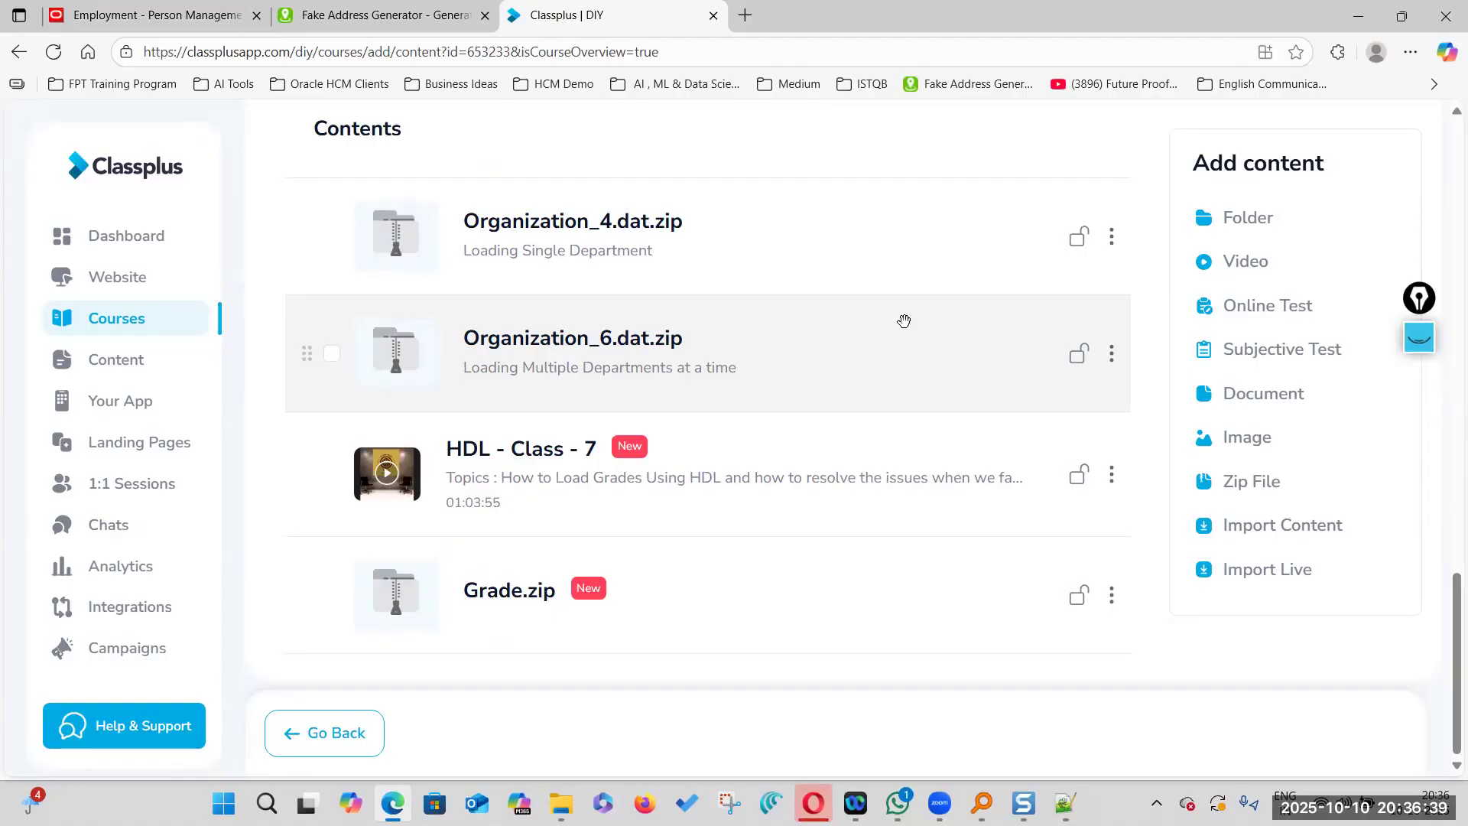
scroll(781, 511, "up", 3)
scroll(781, 511, "up", 5)
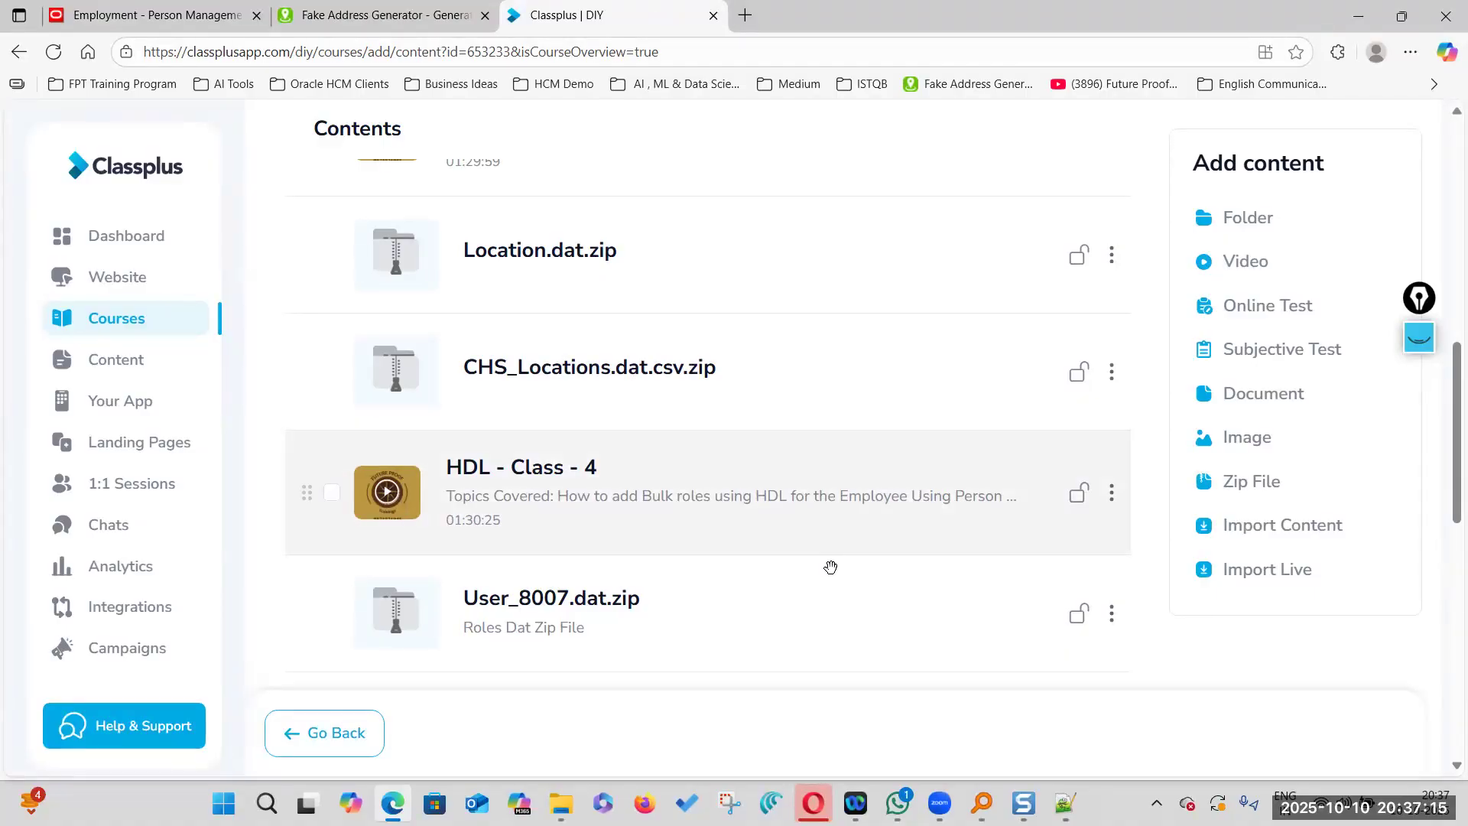
left_click(898, 802)
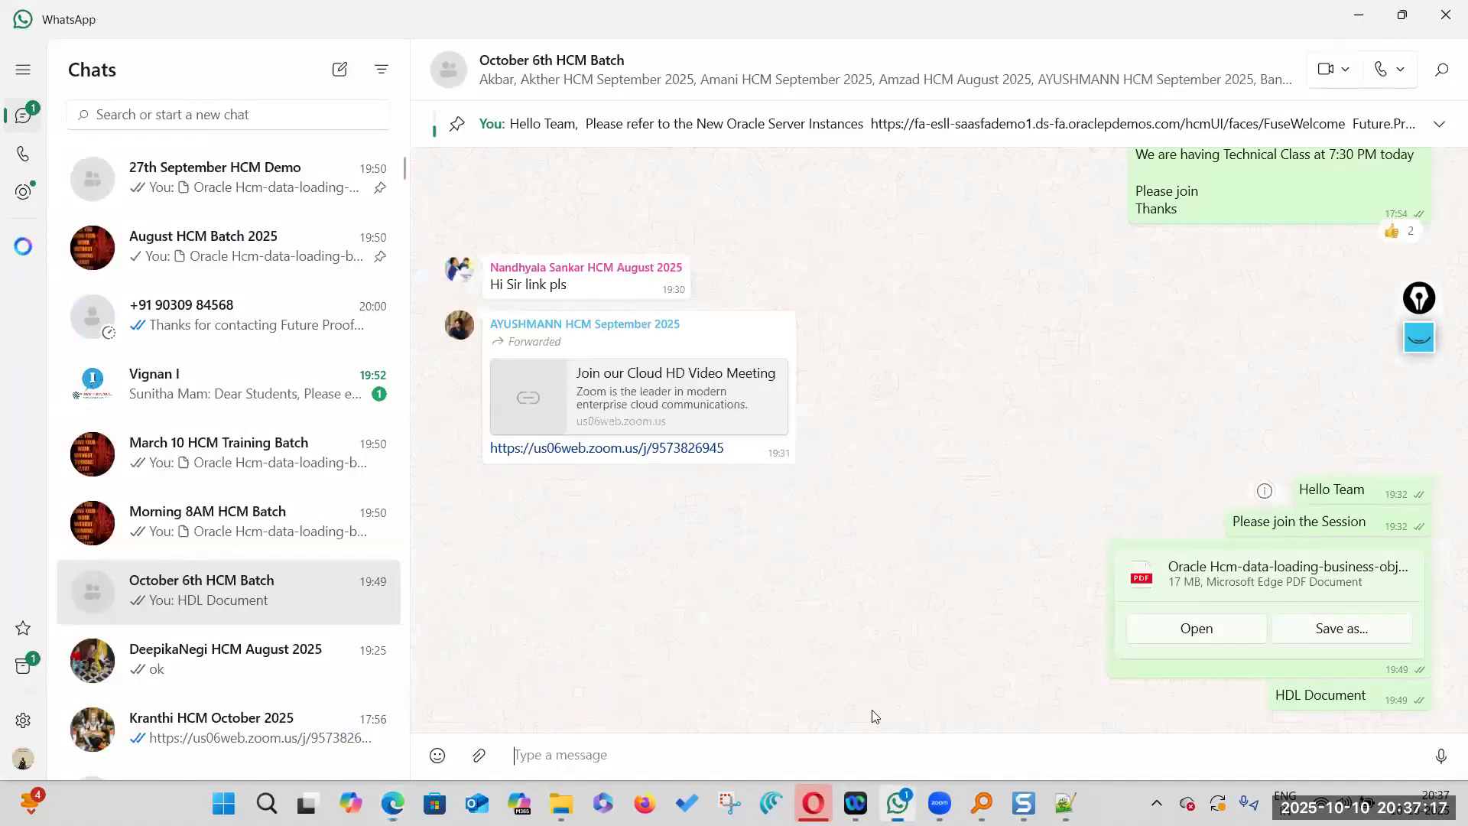
left_click(1184, 587)
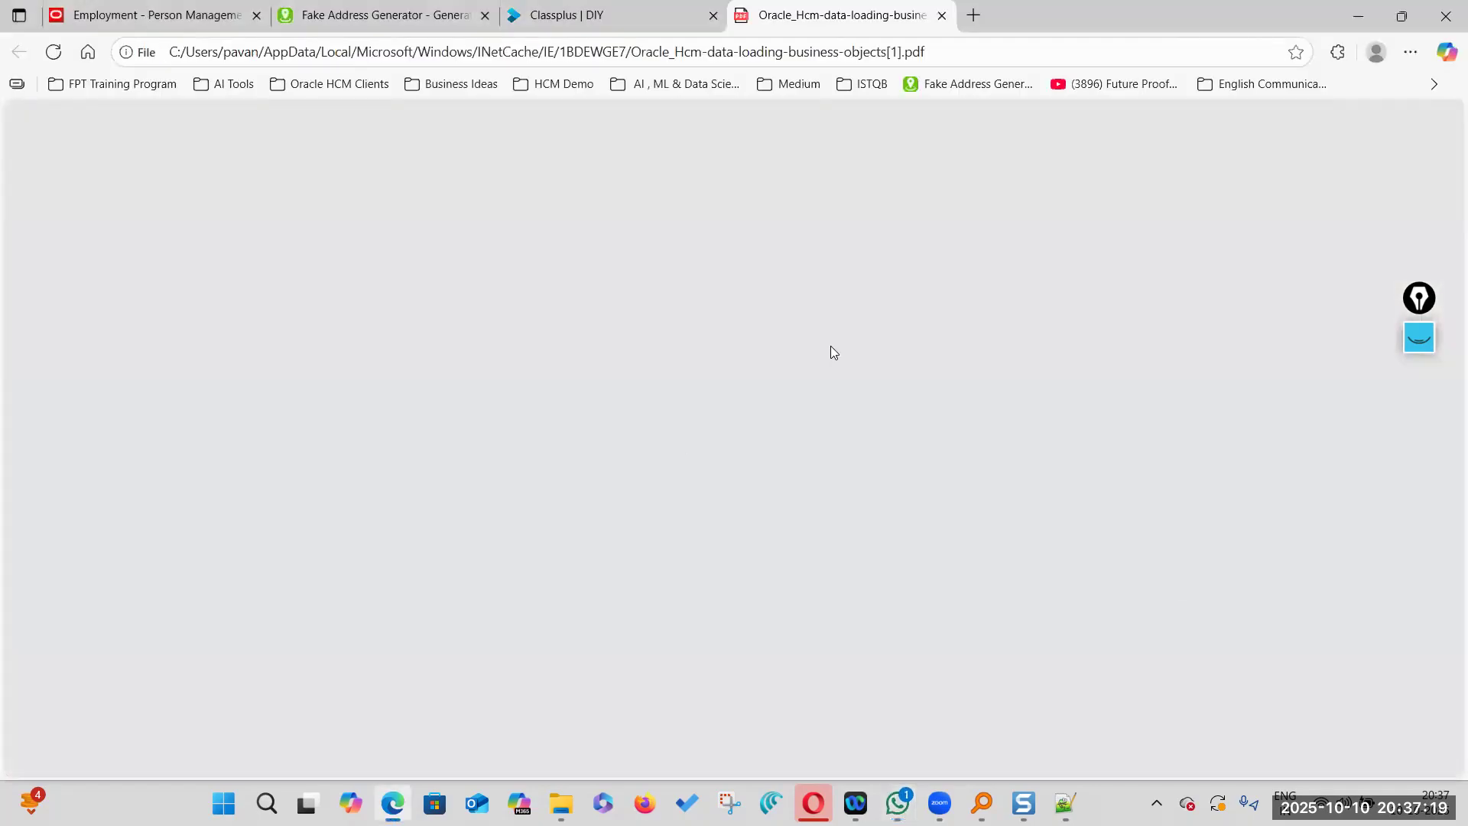
Jump to Guidelines for Loading Jobs and highlight the JobTranslation METADATA line
scroll(750, 451, "down", 10)
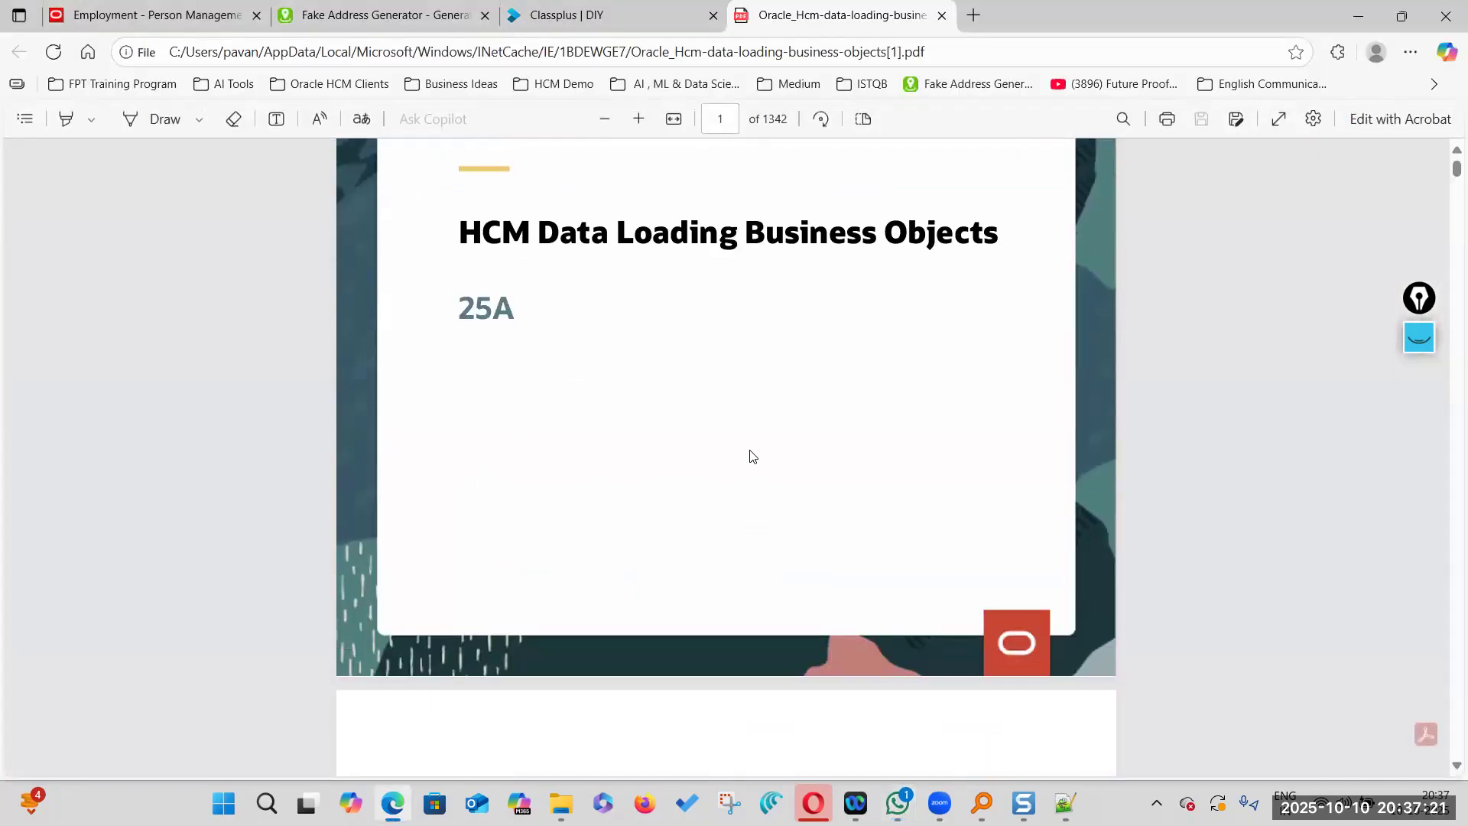
scroll(753, 457, "down", 6)
scroll(748, 457, "up", 5)
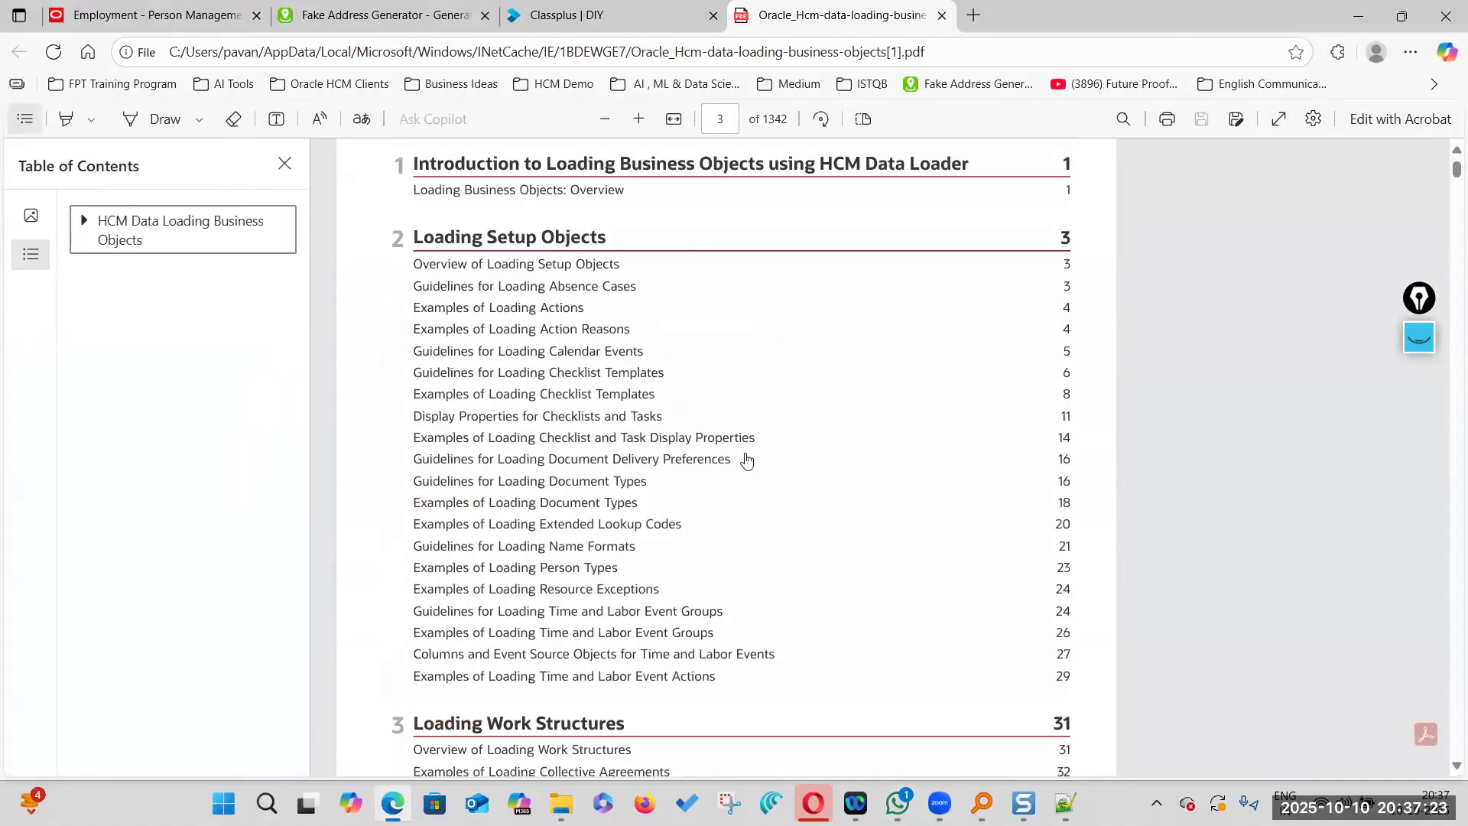
scroll(588, 488, "down", 6)
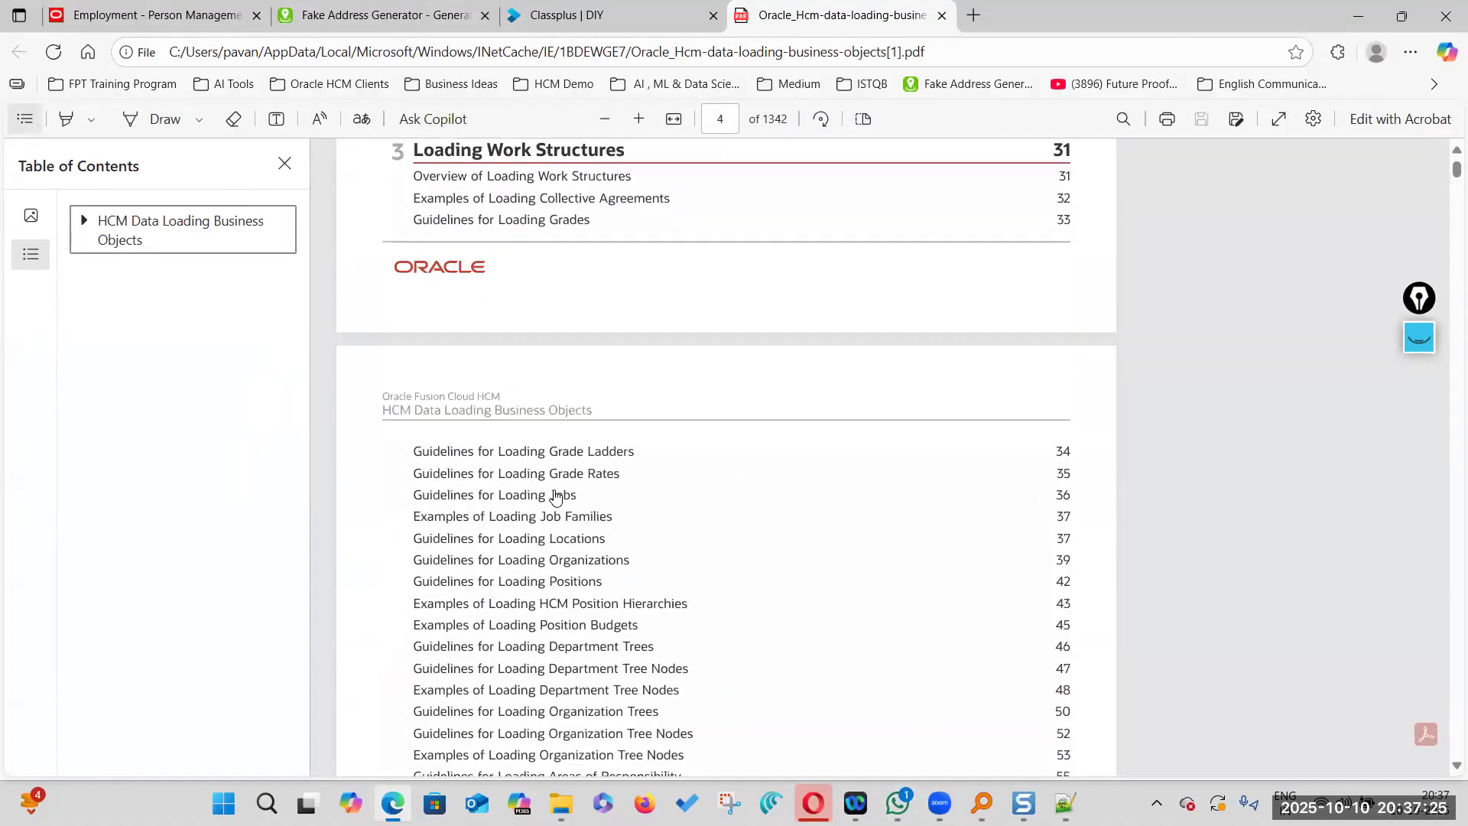
left_click(517, 494)
scroll(922, 401, "down", 4)
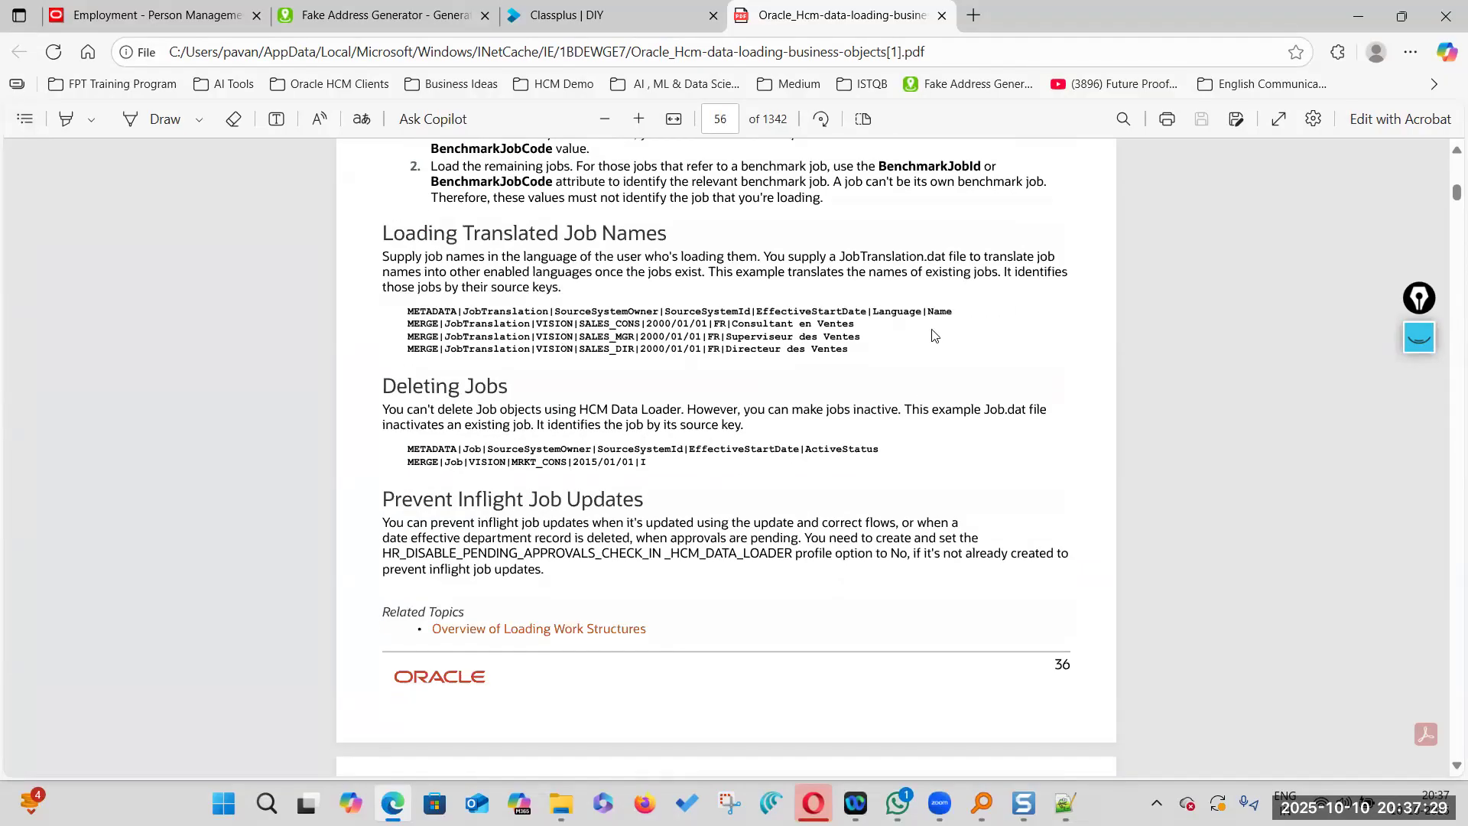
left_click_drag(415, 313, 571, 313)
Review the set-enabled objects list (Grades) and action-reasons list (Locations) in the work structures pages
scroll(719, 390, "up", 7)
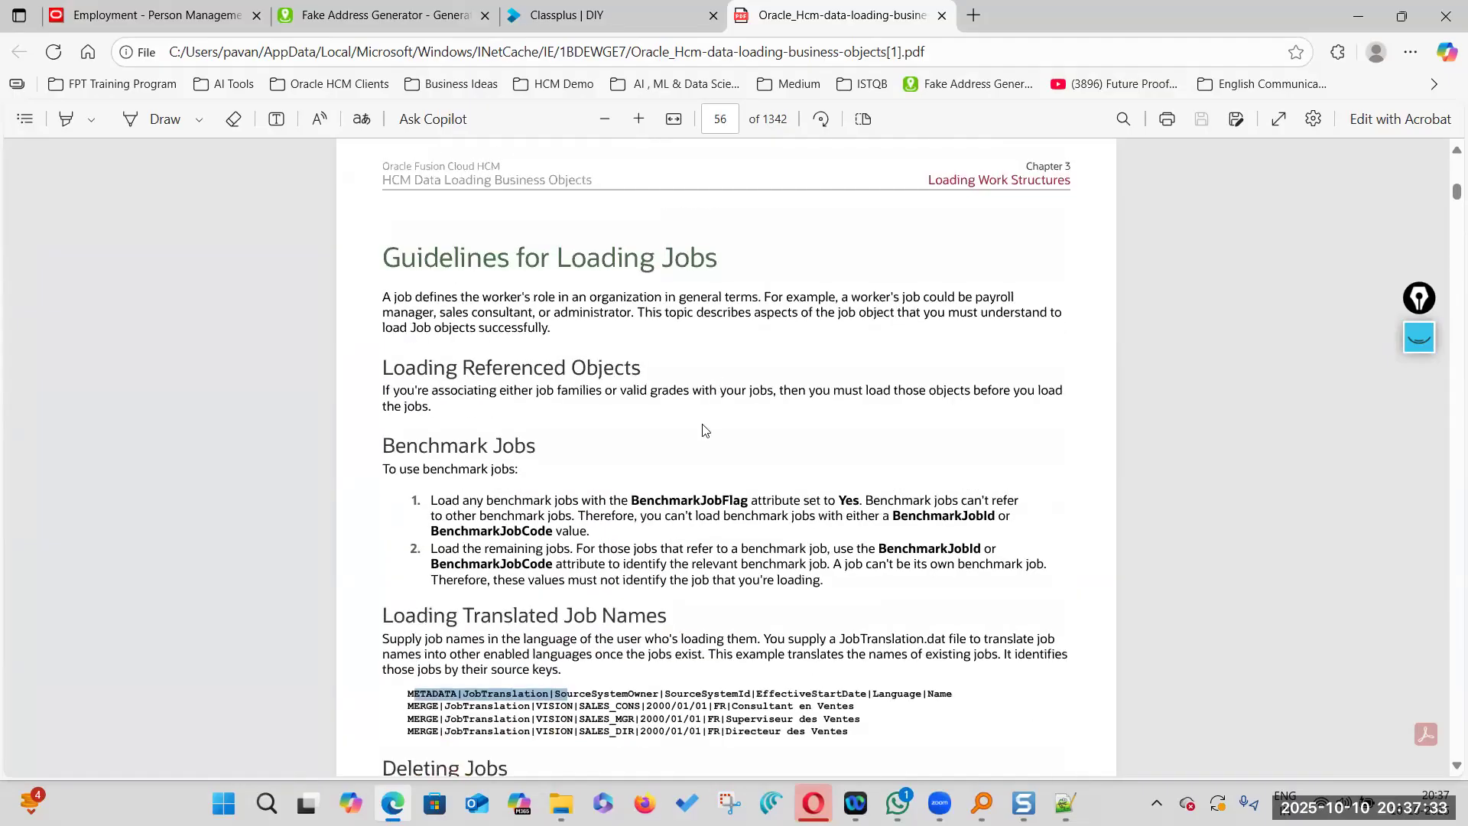
scroll(693, 480, "up", 6)
scroll(692, 487, "up", 6)
scroll(569, 581, "down", 3)
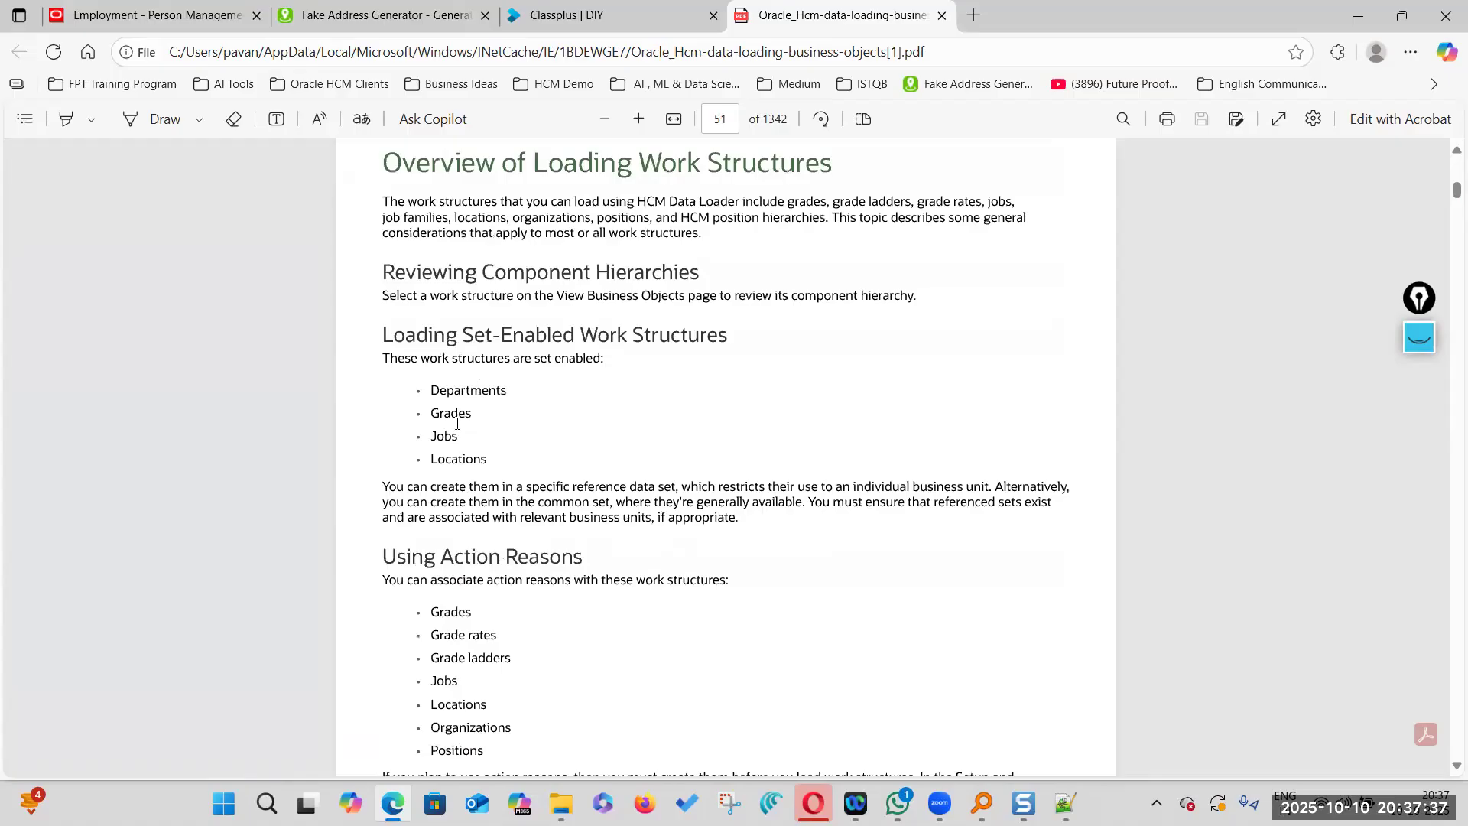
left_click_drag(466, 413, 432, 413)
scroll(434, 457, "down", 3)
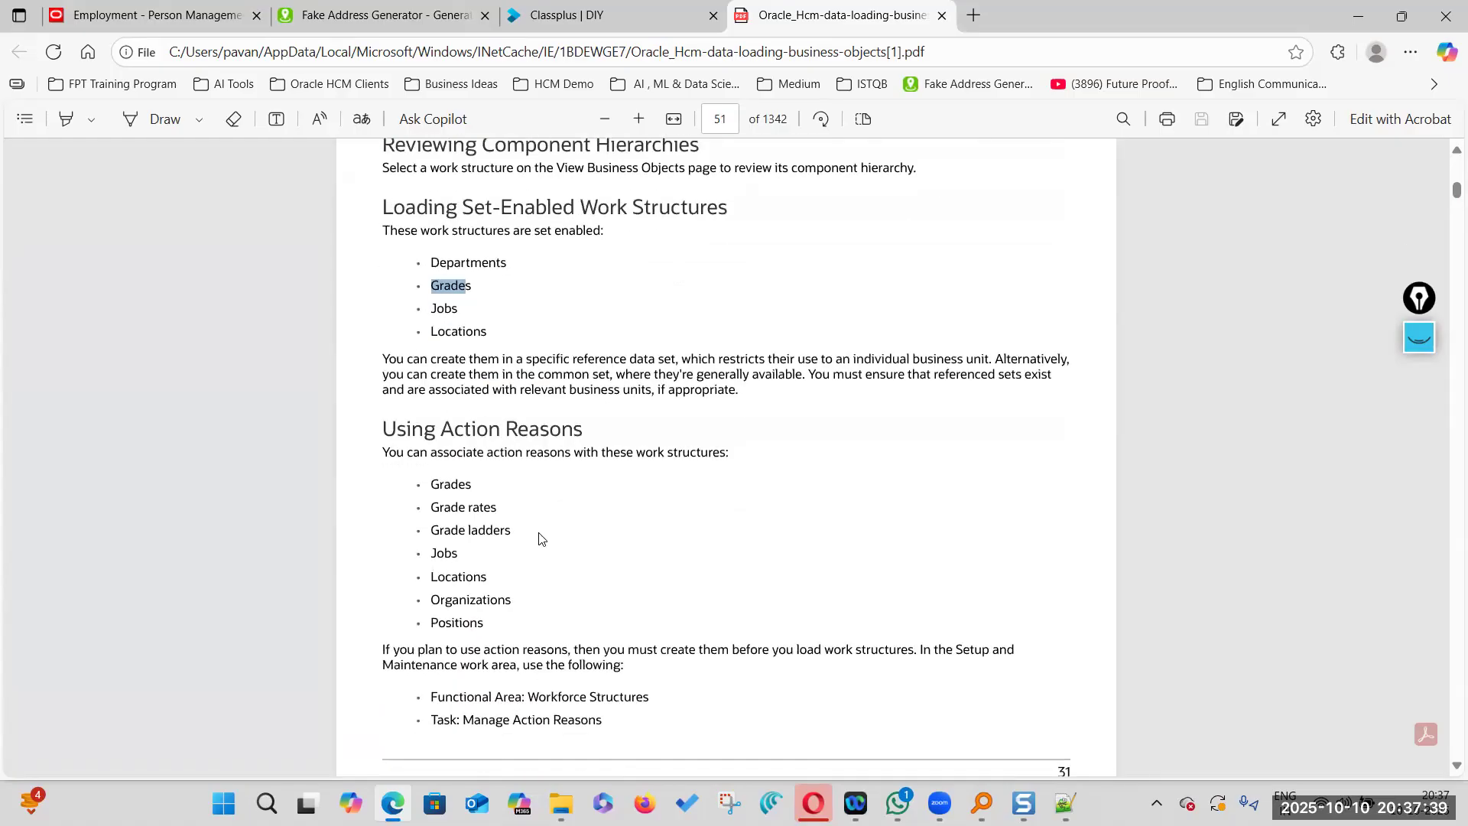
double_click(464, 513)
scroll(635, 538, "down", 15)
scroll(635, 537, "down", 2)
scroll(634, 535, "up", 1)
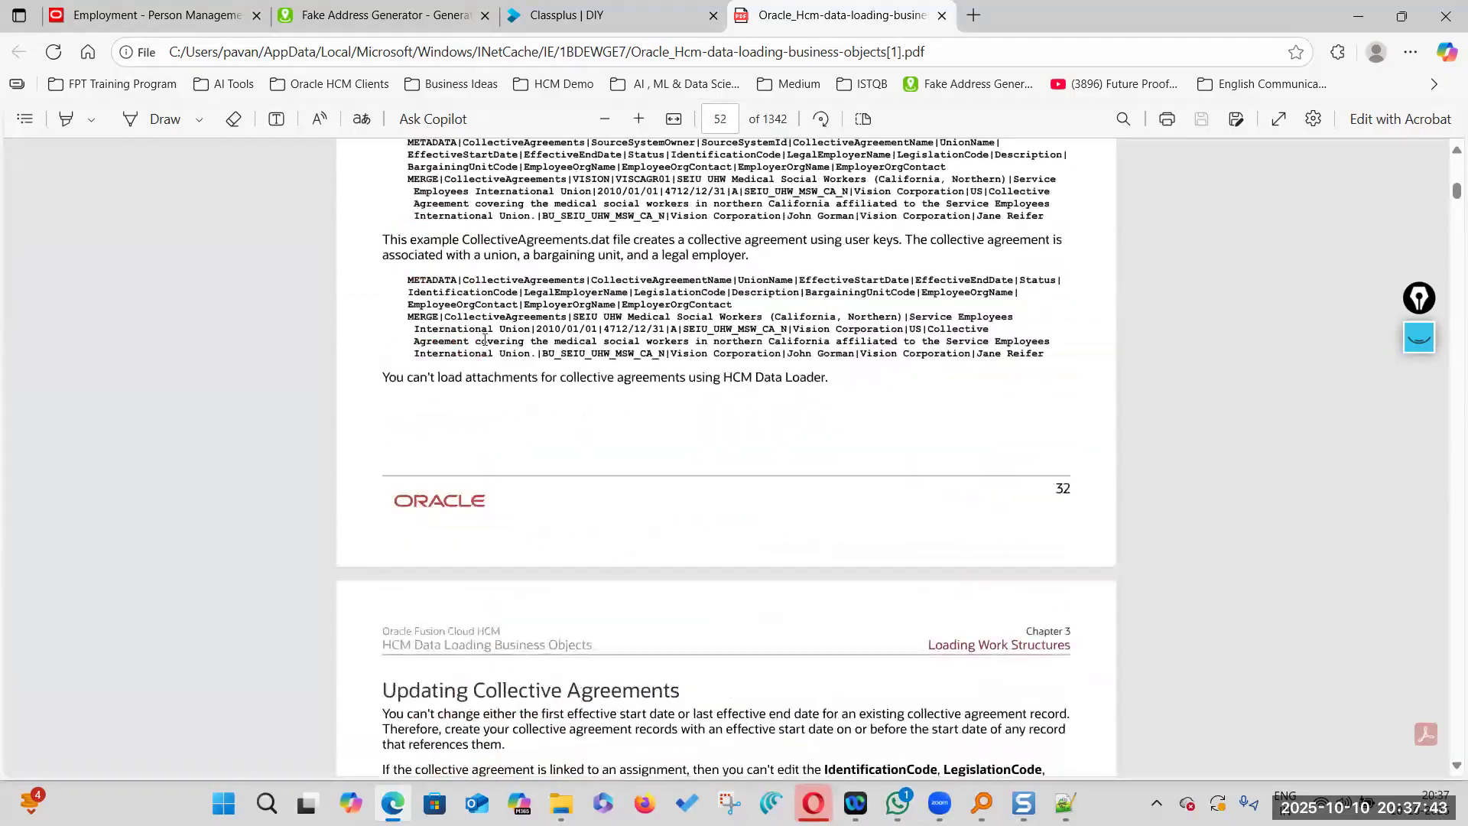
double_click(431, 280)
Read Guidelines for Loading Grades on page 53, highlighting the Grade METADATA and DELETE lines
scroll(534, 339, "up", 3)
scroll(661, 487, "down", 5)
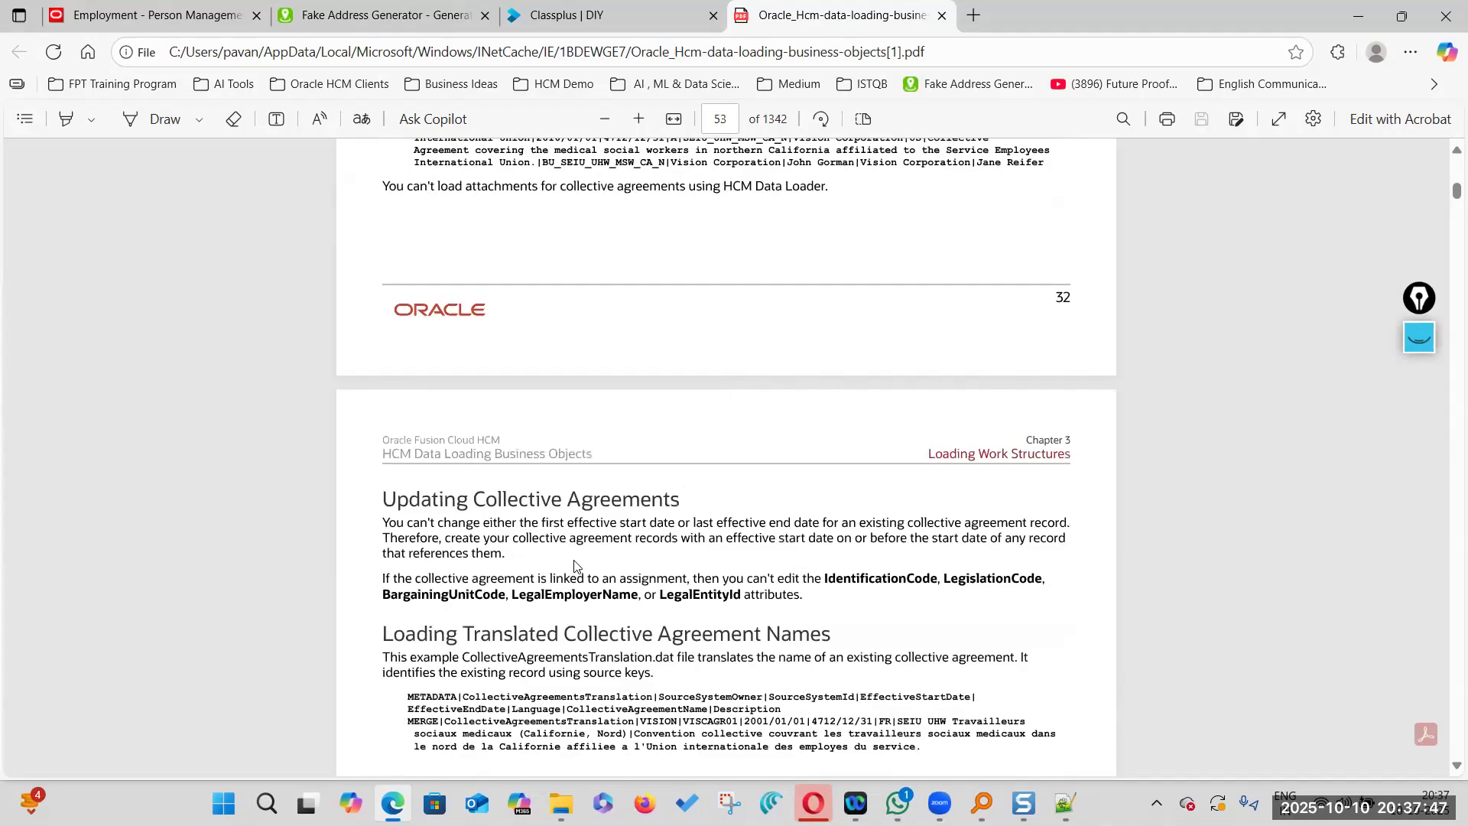
scroll(575, 565, "down", 5)
scroll(688, 501, "down", 3)
scroll(684, 504, "down", 1)
scroll(465, 519, "down", 3)
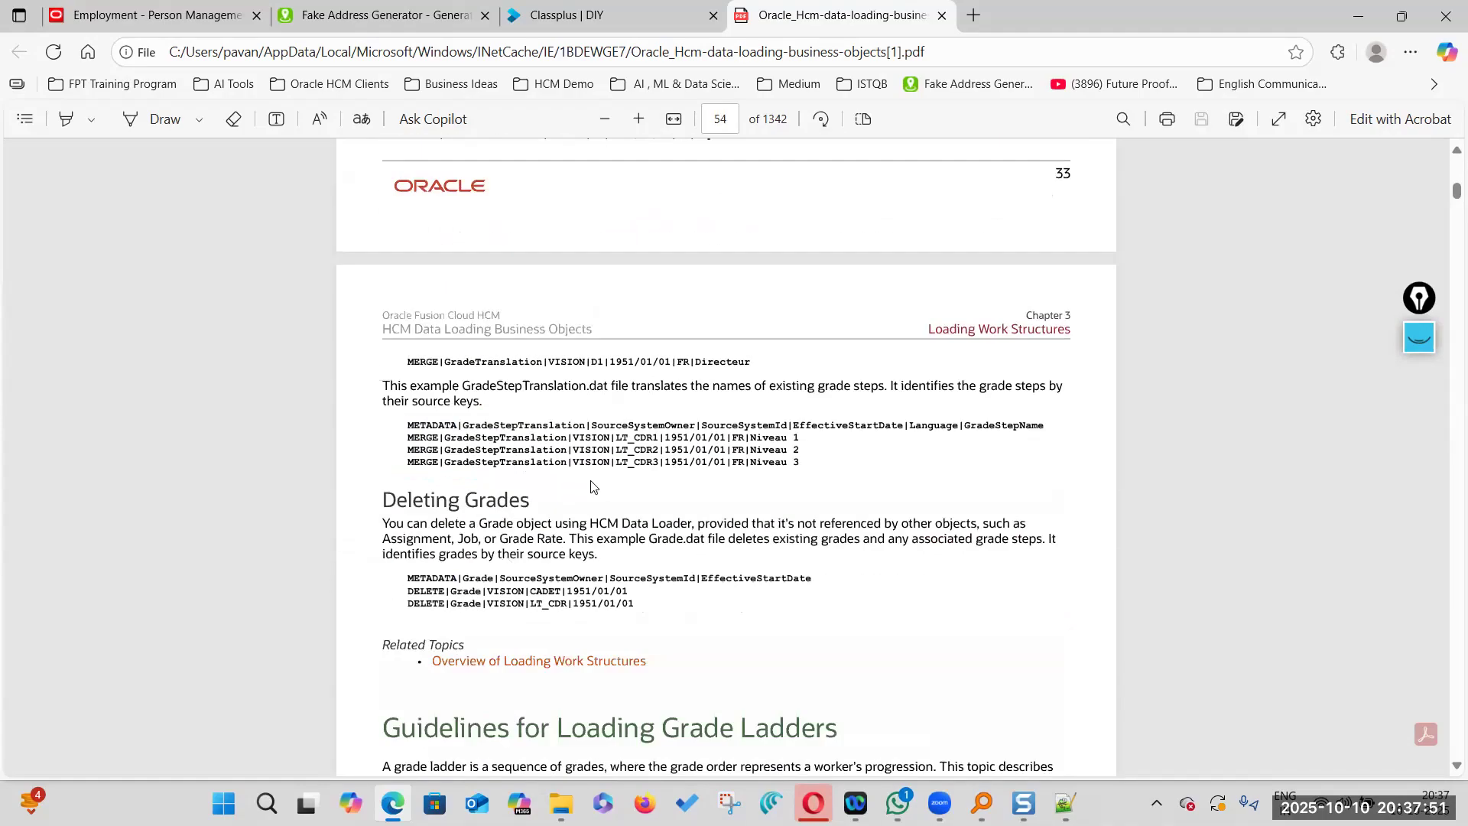
scroll(590, 487, "down", 5)
scroll(679, 483, "up", 4)
left_click_drag(415, 483, 813, 488)
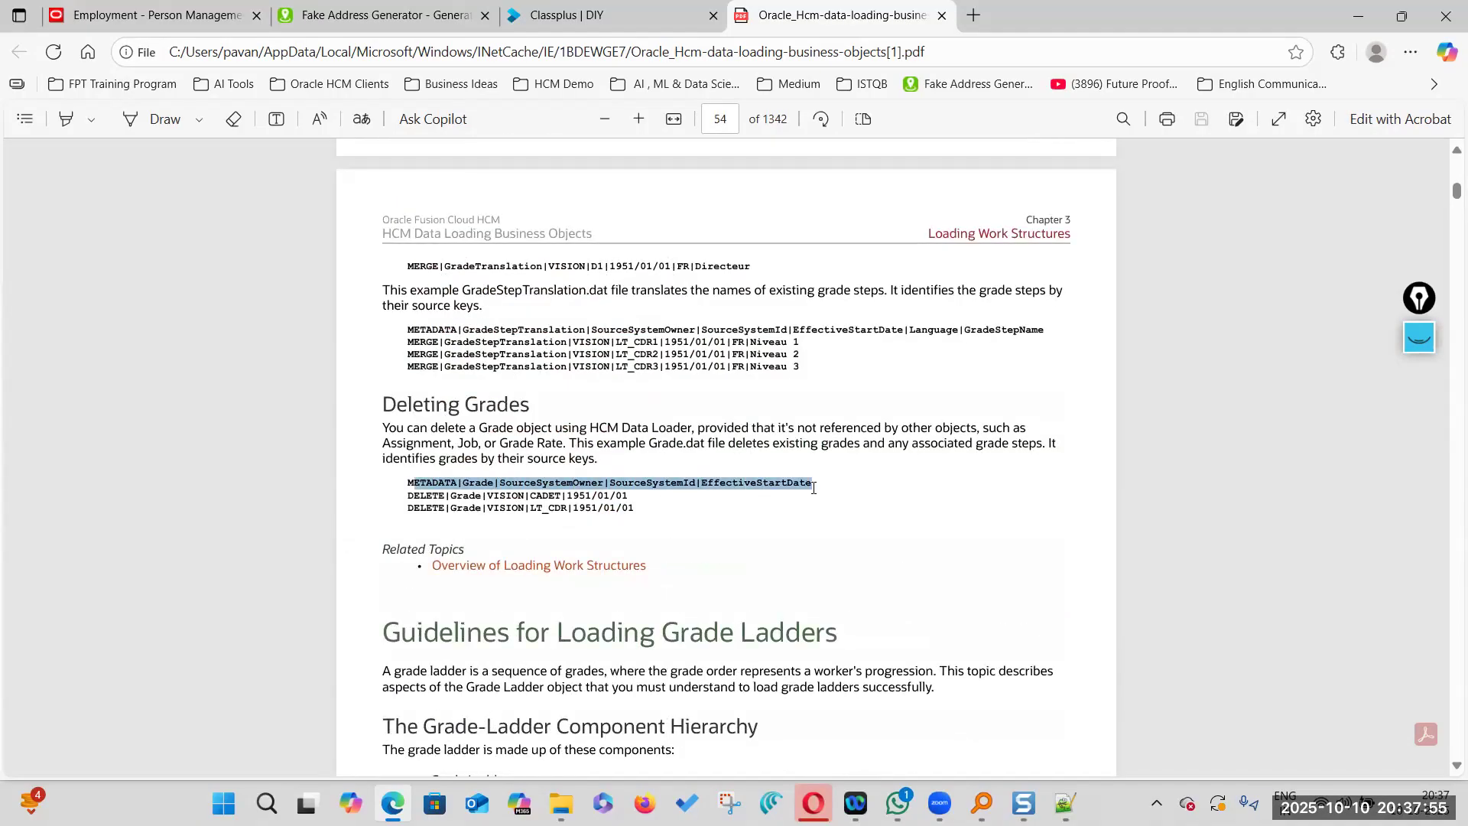
left_click(482, 483)
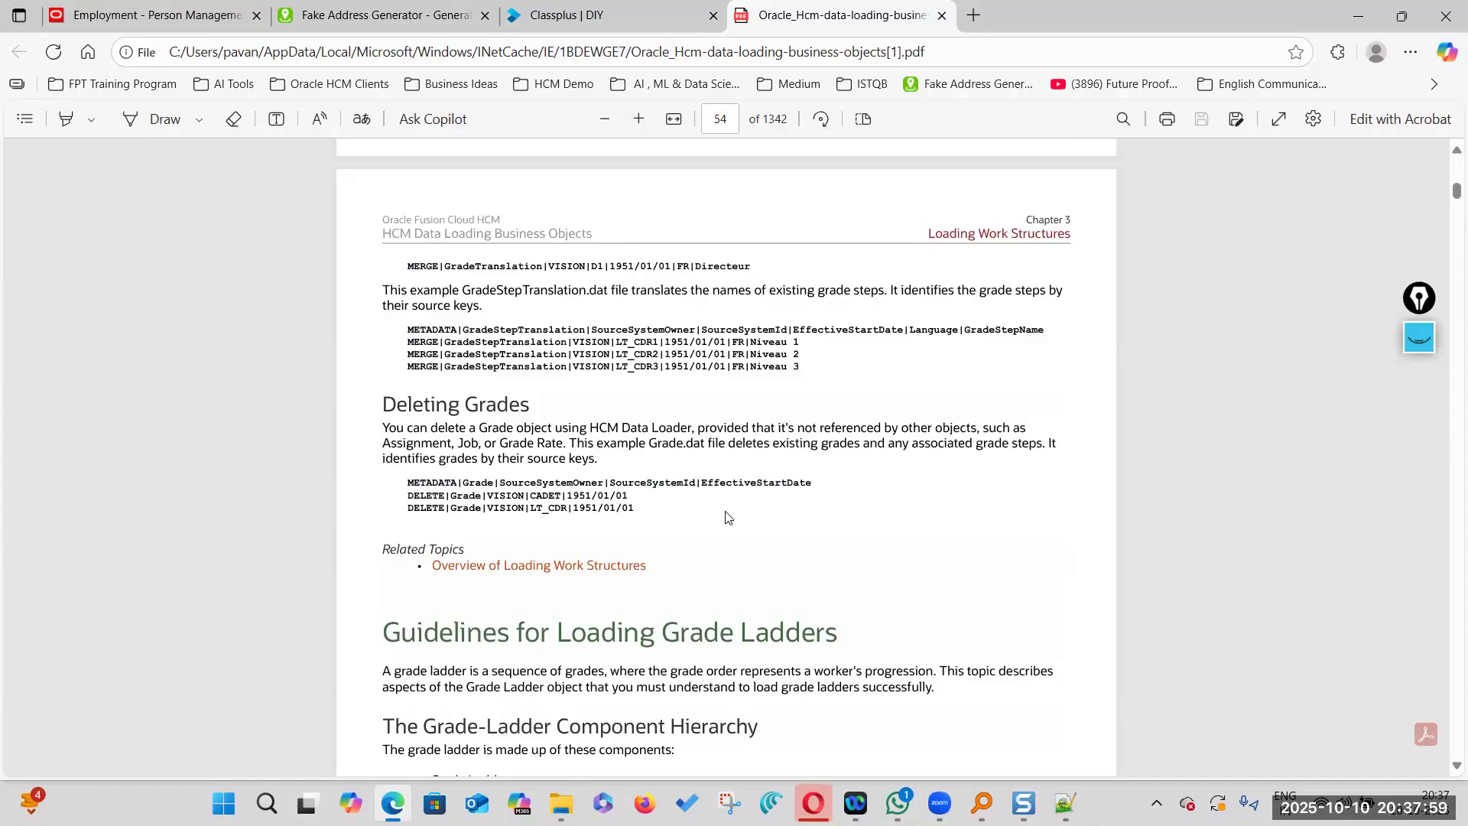
double_click(427, 495)
left_click(474, 501)
scroll(709, 589, "down", 1)
scroll(709, 589, "down", 2)
scroll(680, 573, "up", 10)
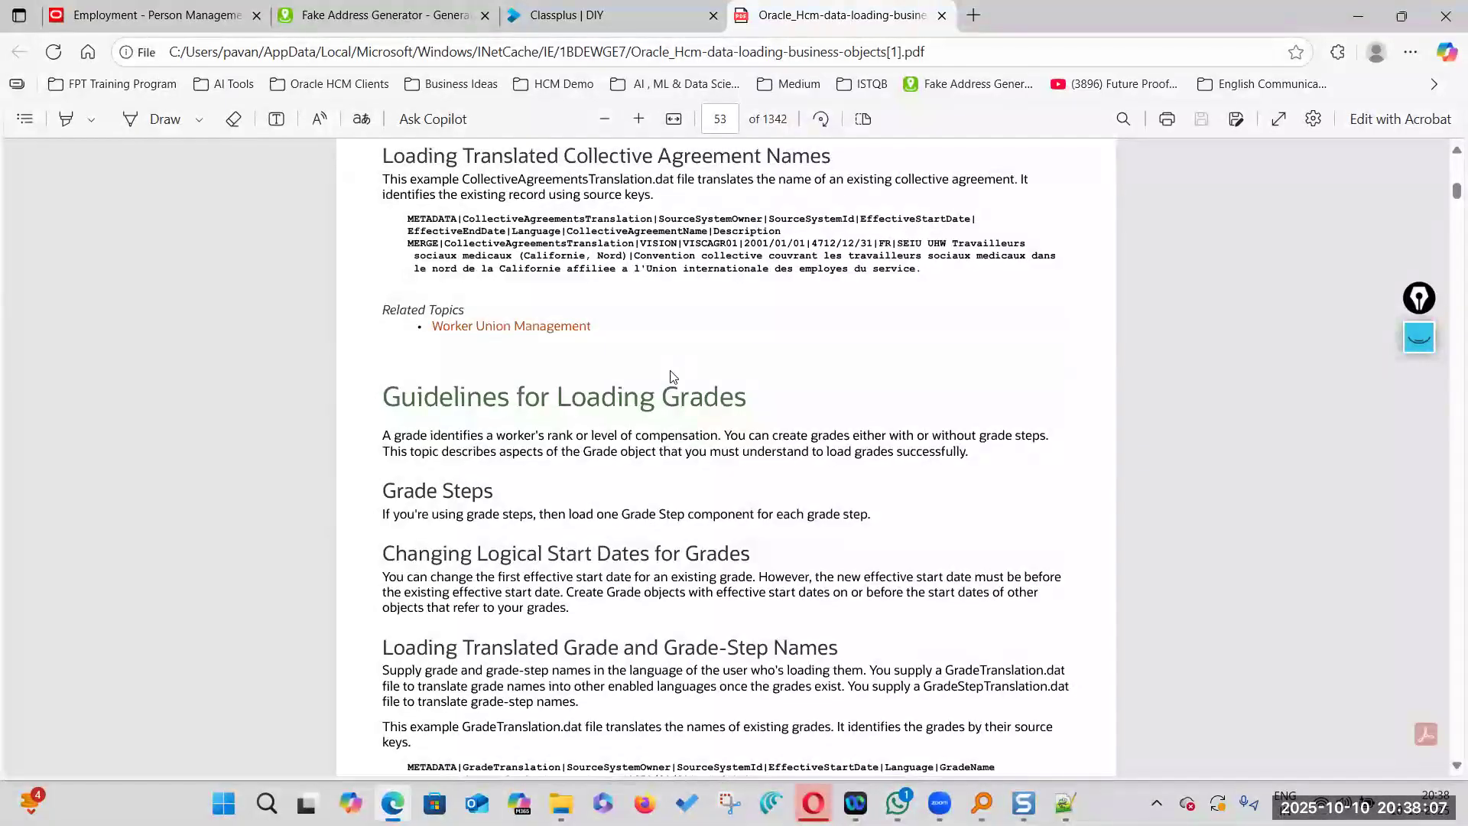
Scroll from page 53 past the grade rate, job family and location examples to the organization guidelines
scroll(670, 376, "down", 15)
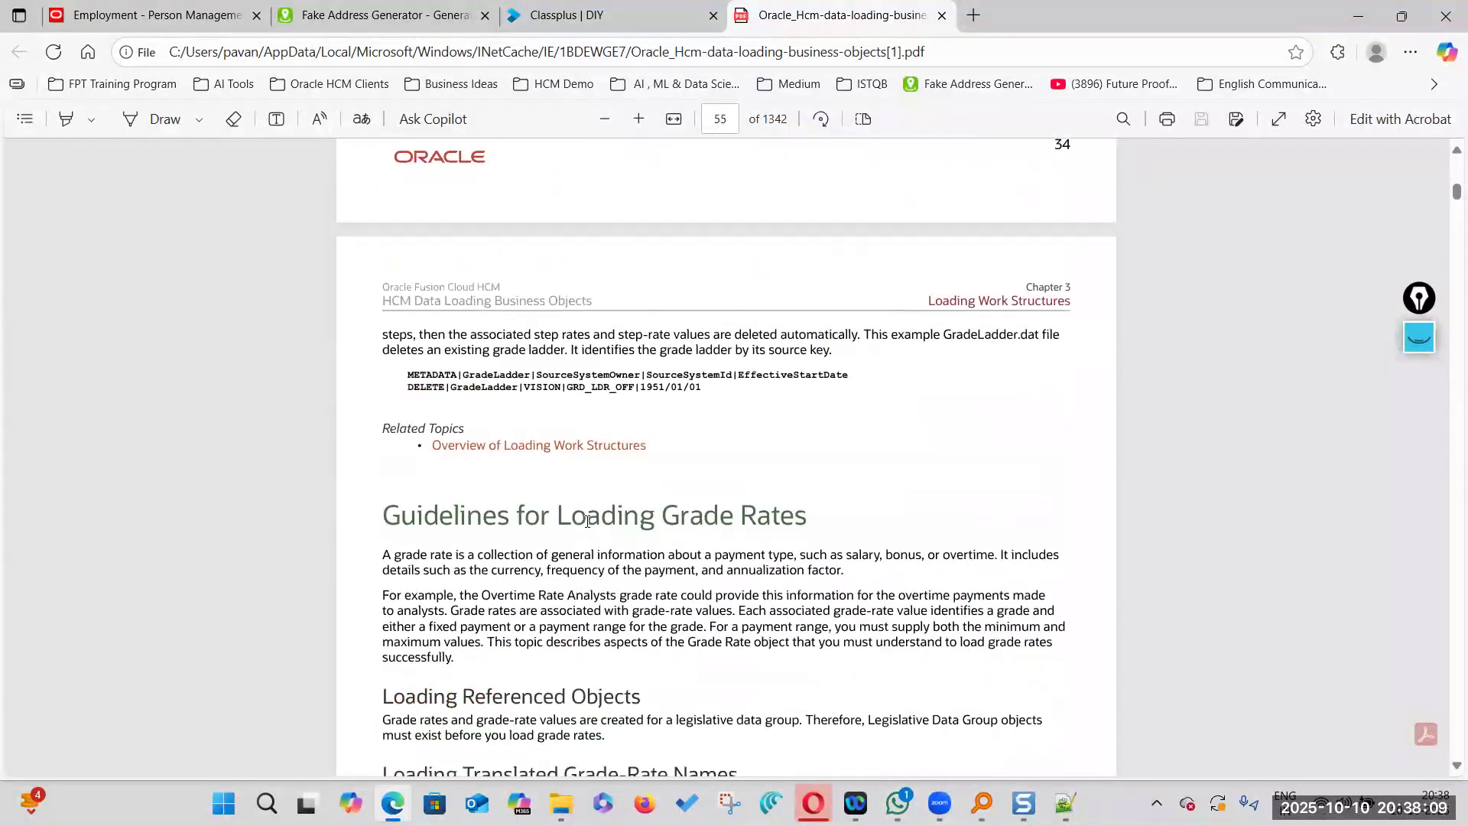
scroll(587, 521, "down", 6)
scroll(587, 521, "down", 13)
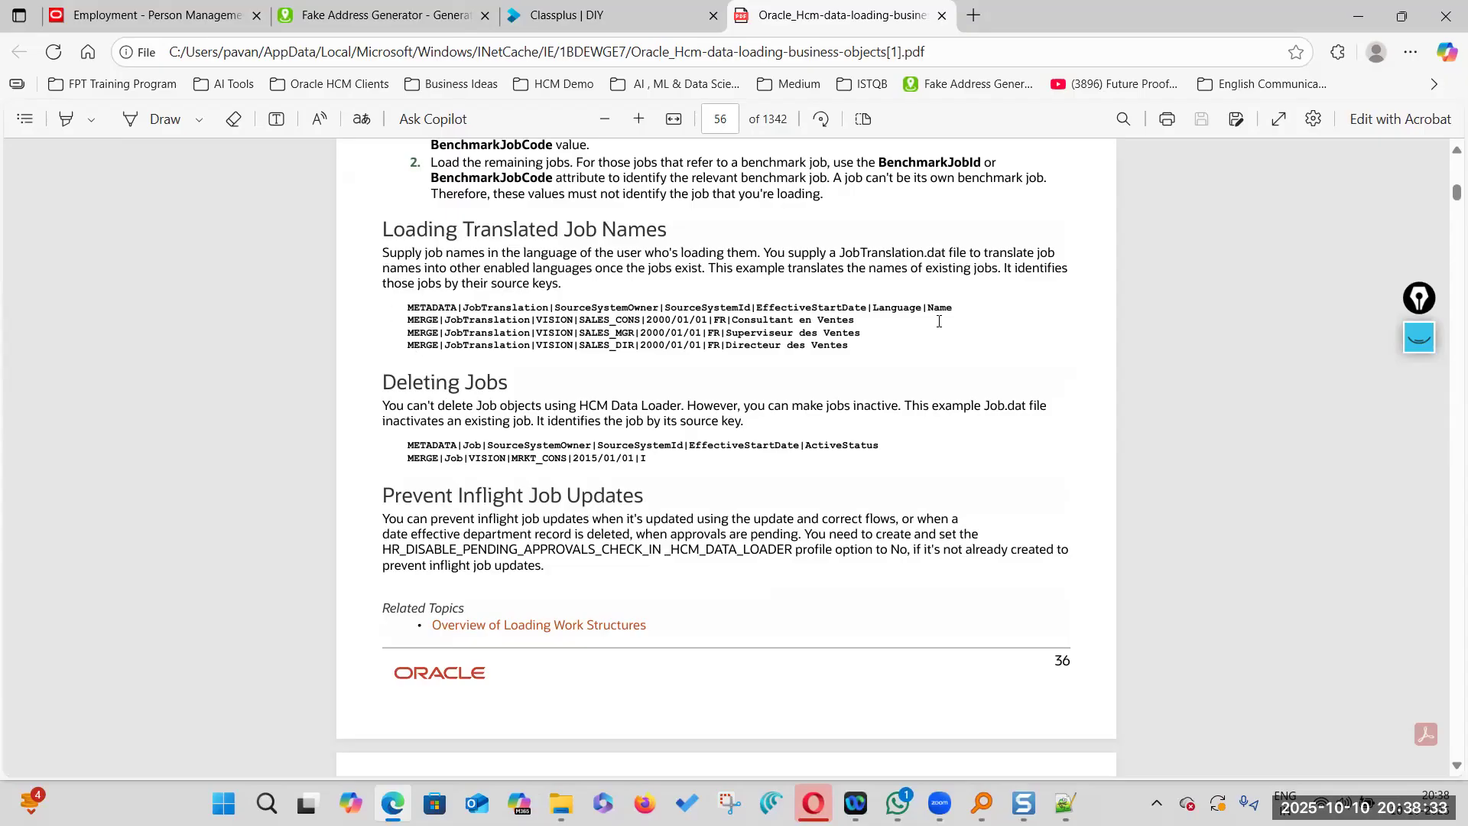
scroll(939, 321, "down", 3)
scroll(574, 426, "down", 5)
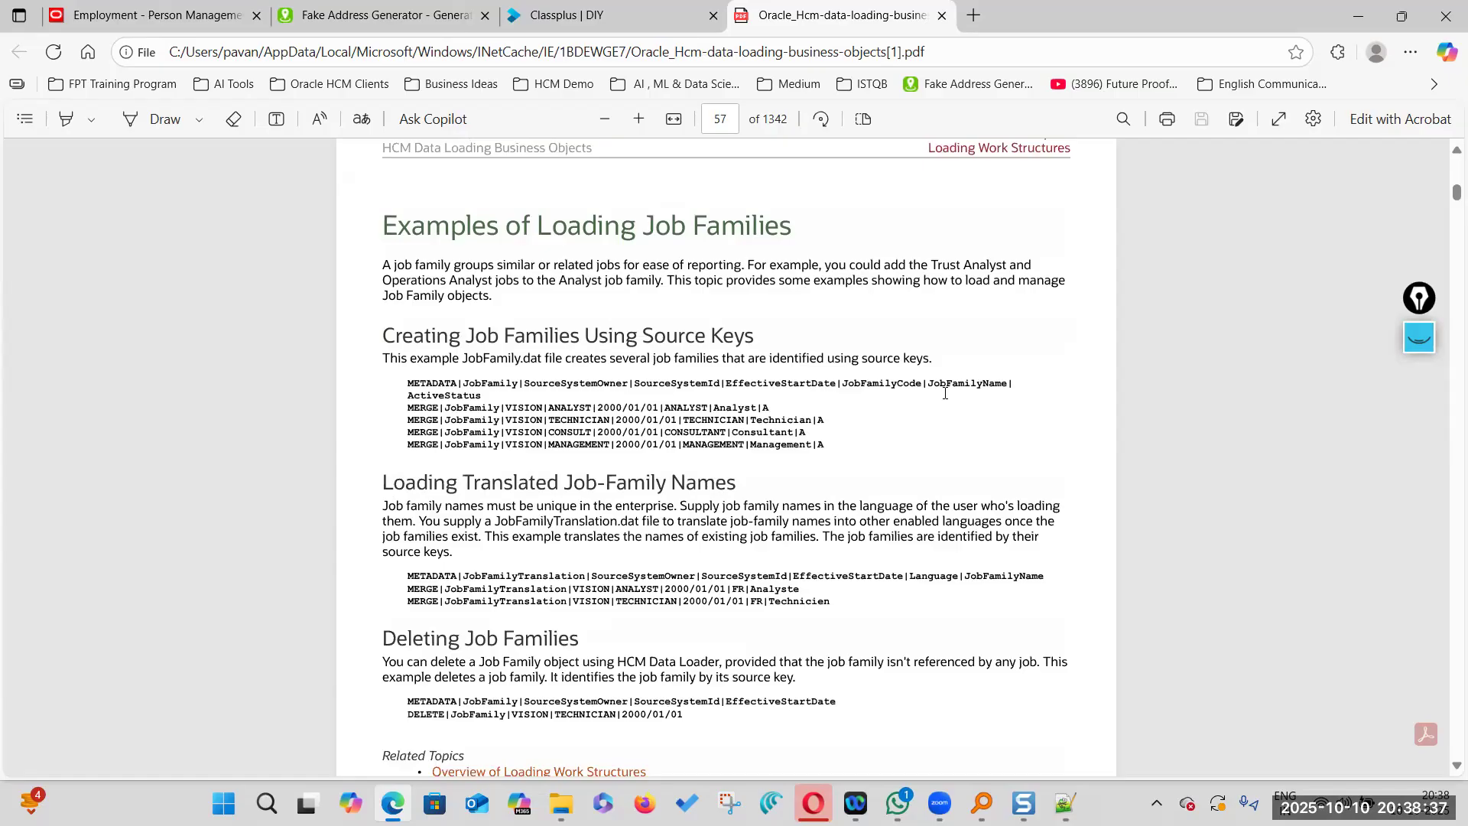
scroll(635, 470, "down", 2)
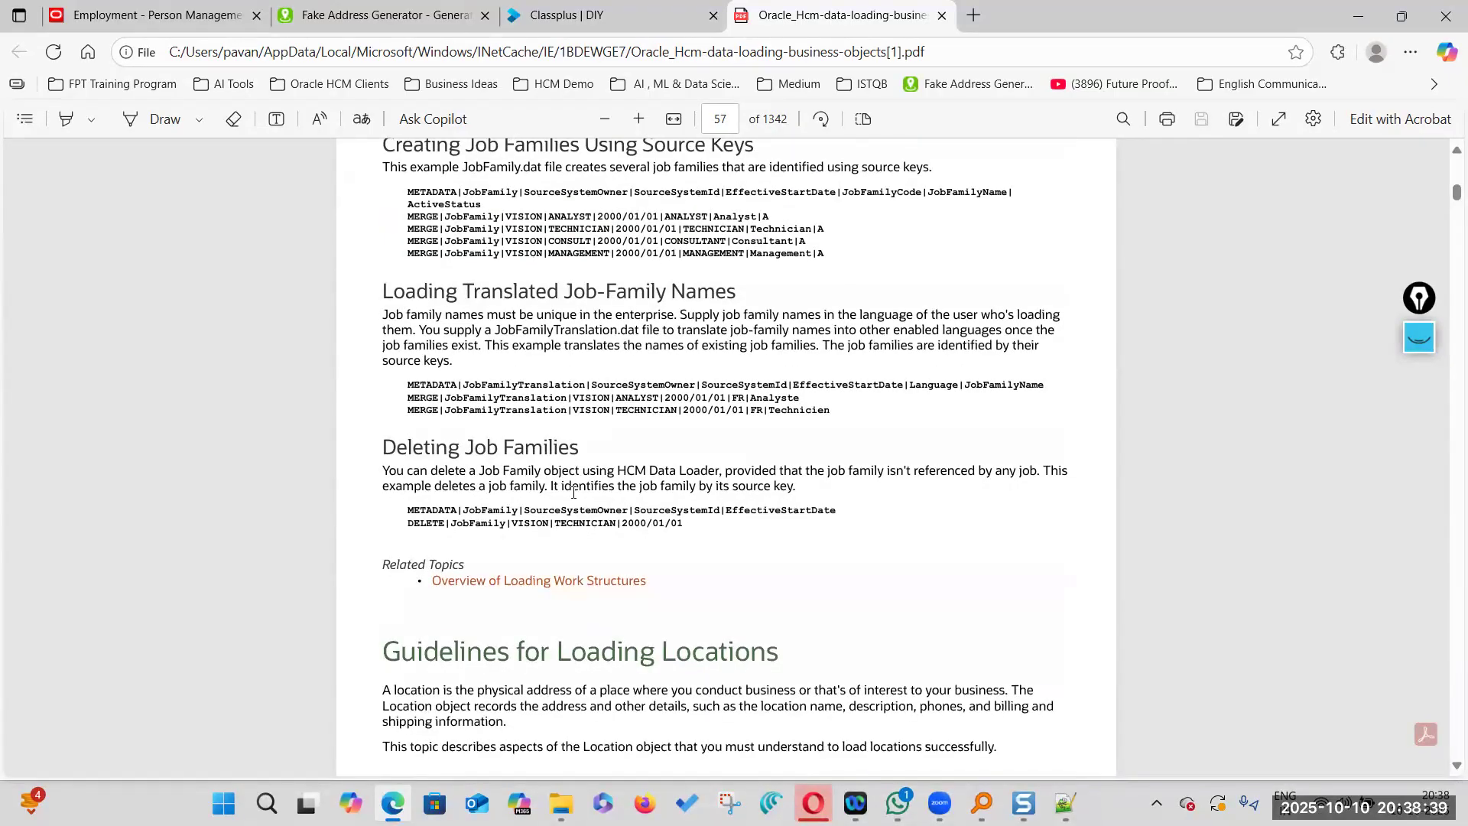
scroll(558, 486, "down", 4)
scroll(548, 482, "down", 10)
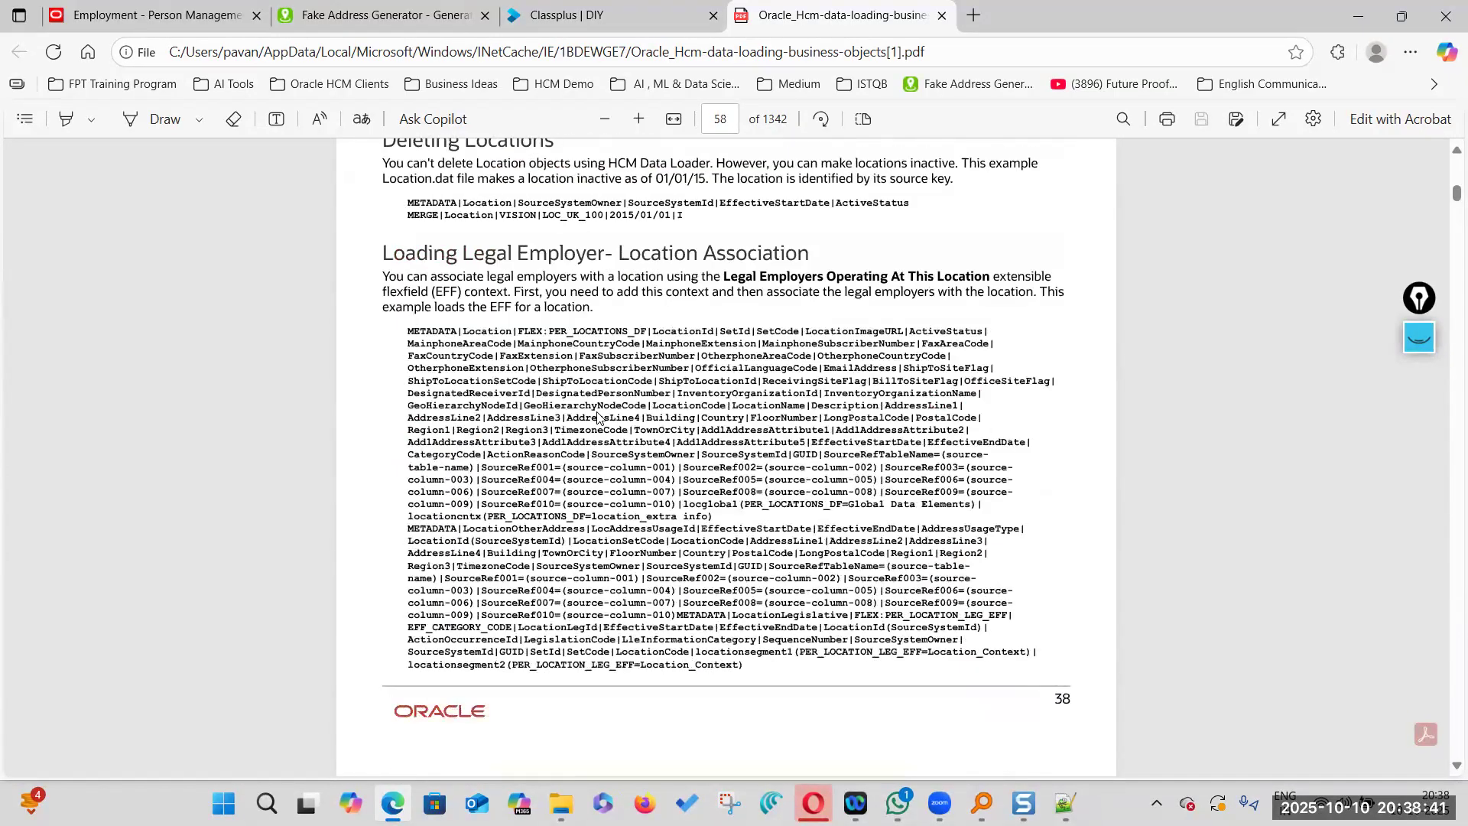
scroll(599, 417, "down", 5)
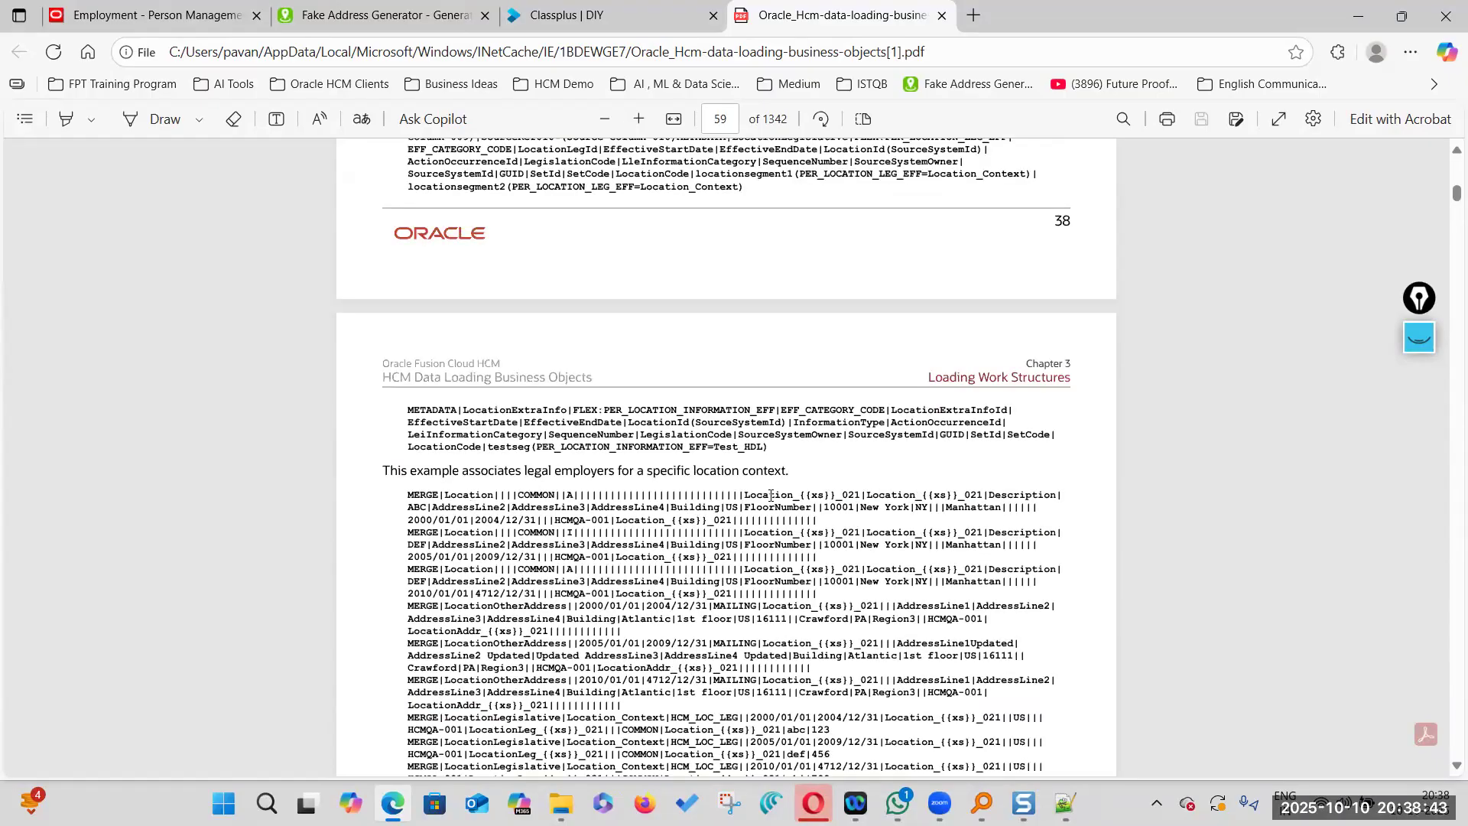
double_click(475, 494)
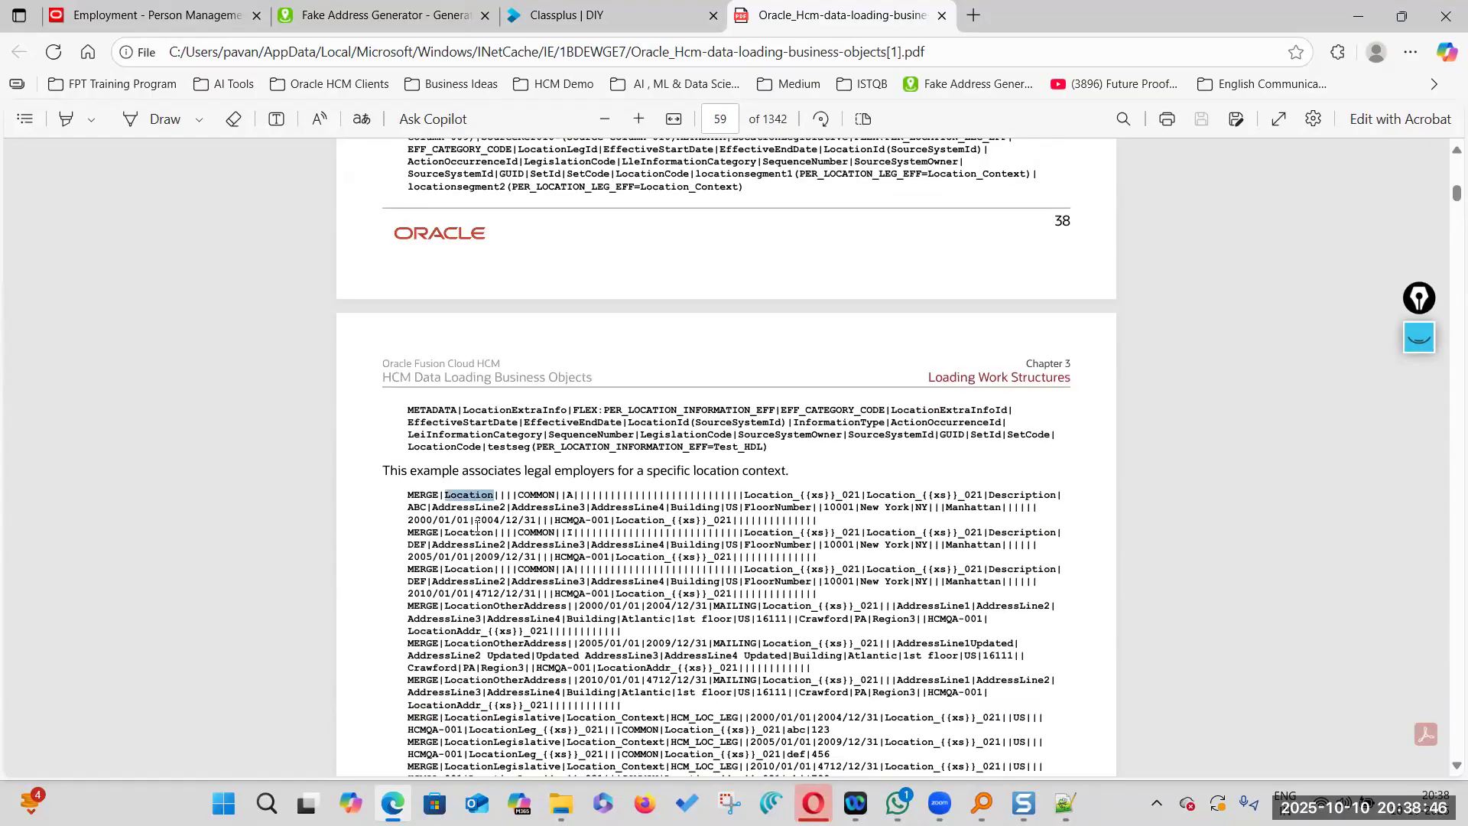
left_click(418, 495)
scroll(735, 489, "down", 10)
scroll(566, 468, "down", 20)
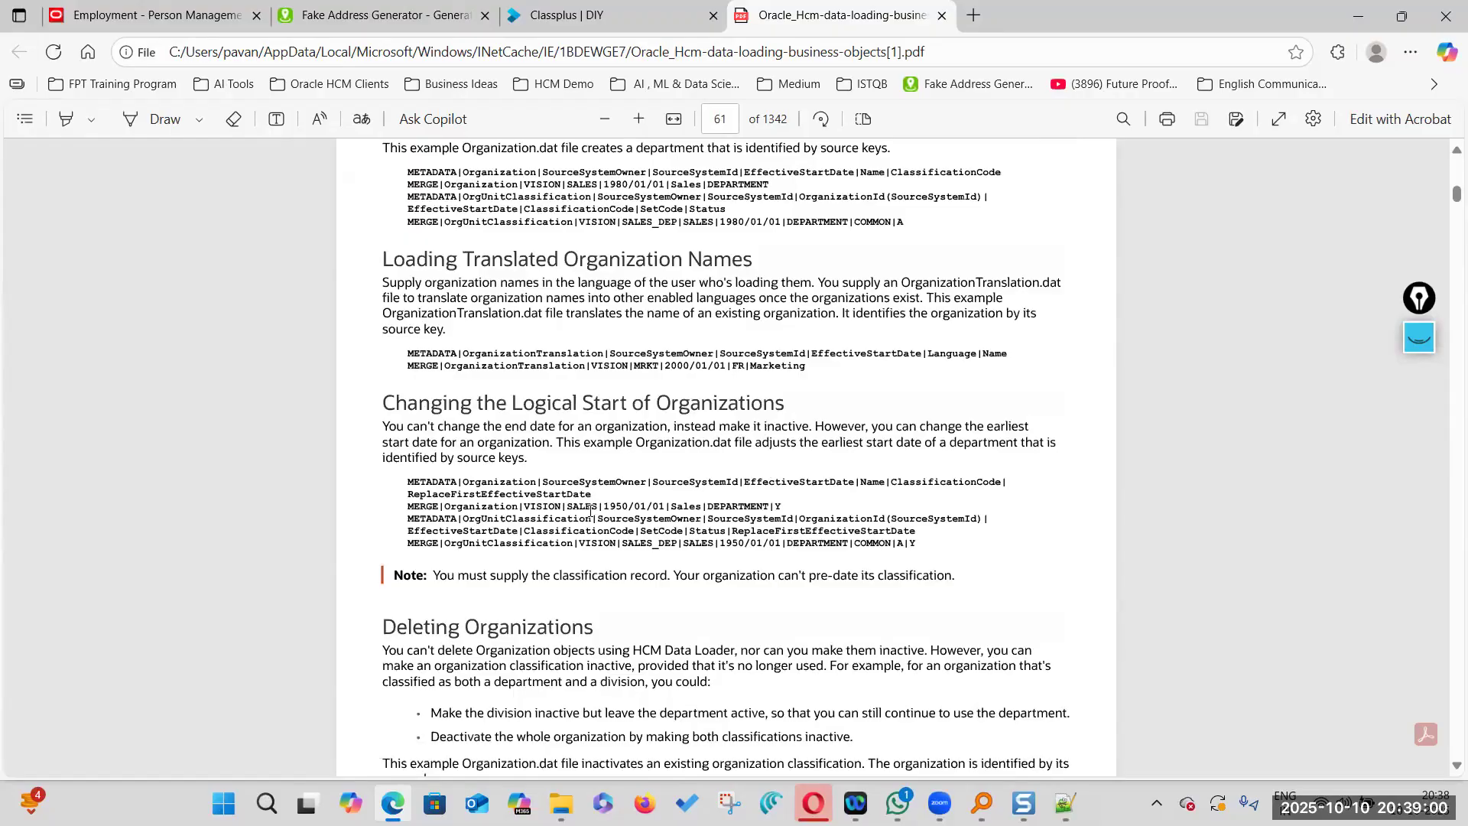
Highlight the Organization.dat start-date example and its Organization and Name METADATA fields
left_click_drag(403, 483, 944, 535)
double_click(510, 484)
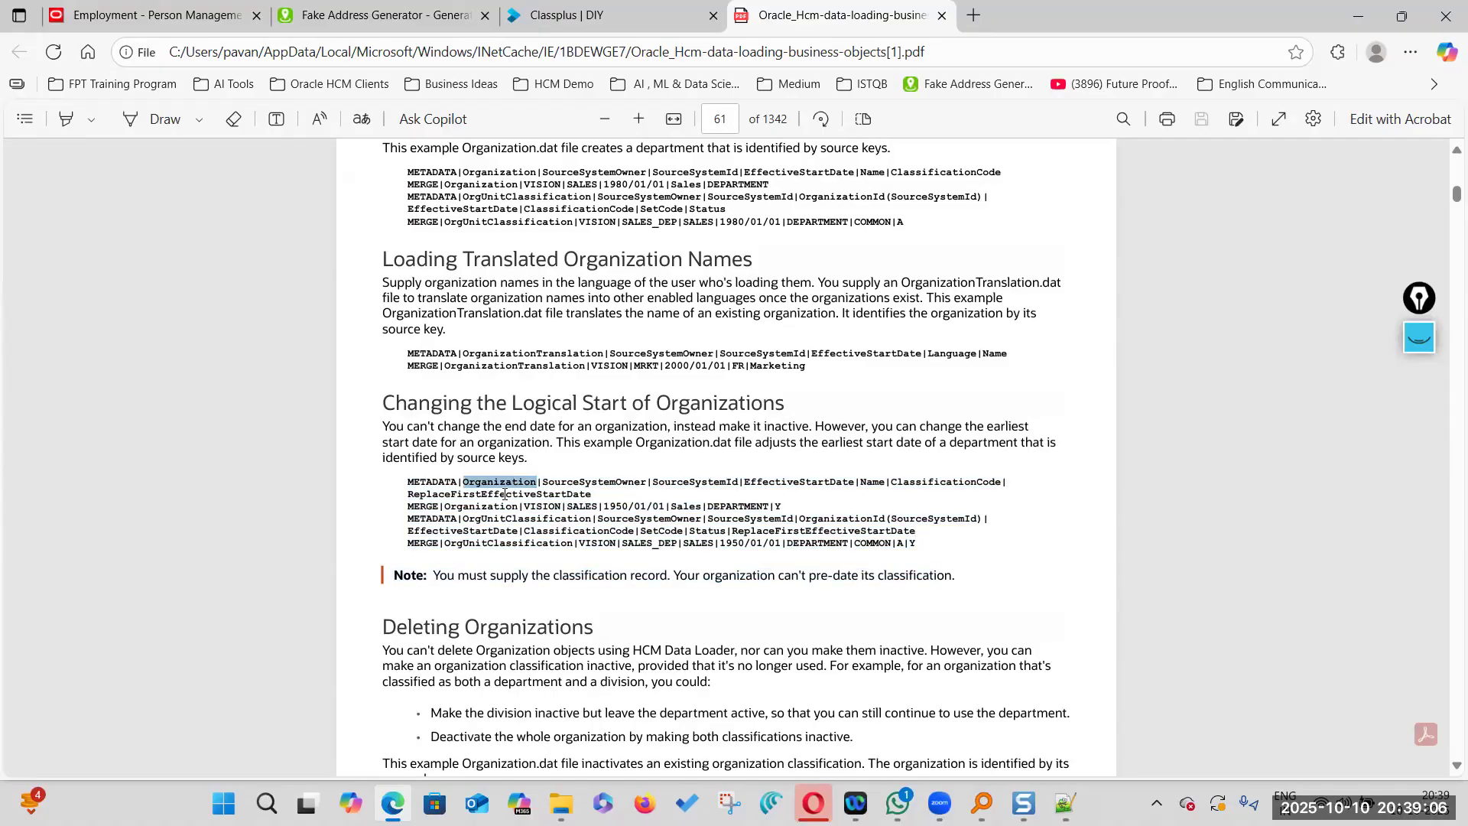
left_click(481, 480)
double_click(872, 483)
left_click(895, 491)
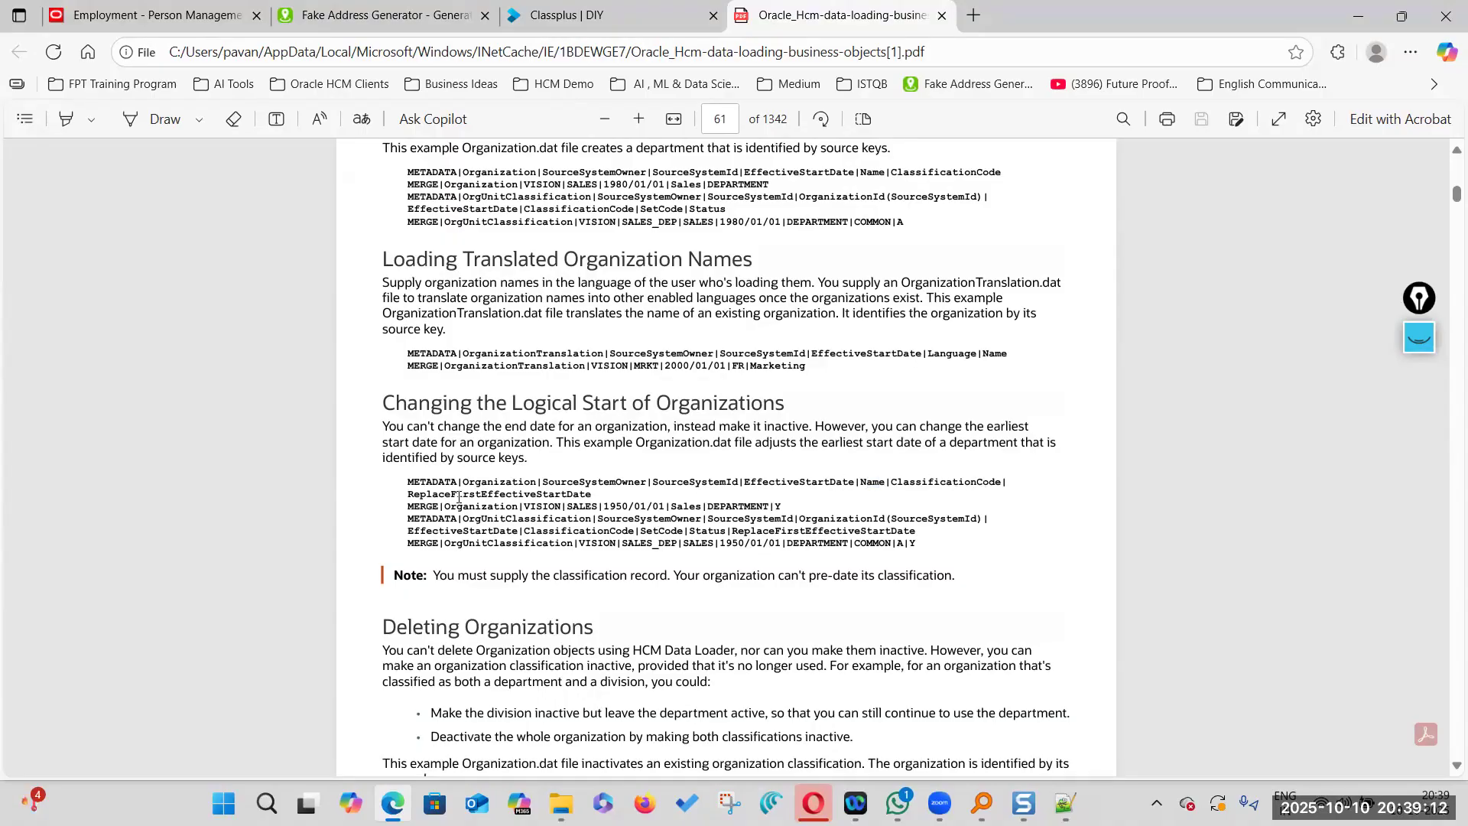
left_click_drag(444, 506, 567, 514)
Scroll down to page 62's Guidelines for Loading Positions
scroll(386, 337, "down", 4)
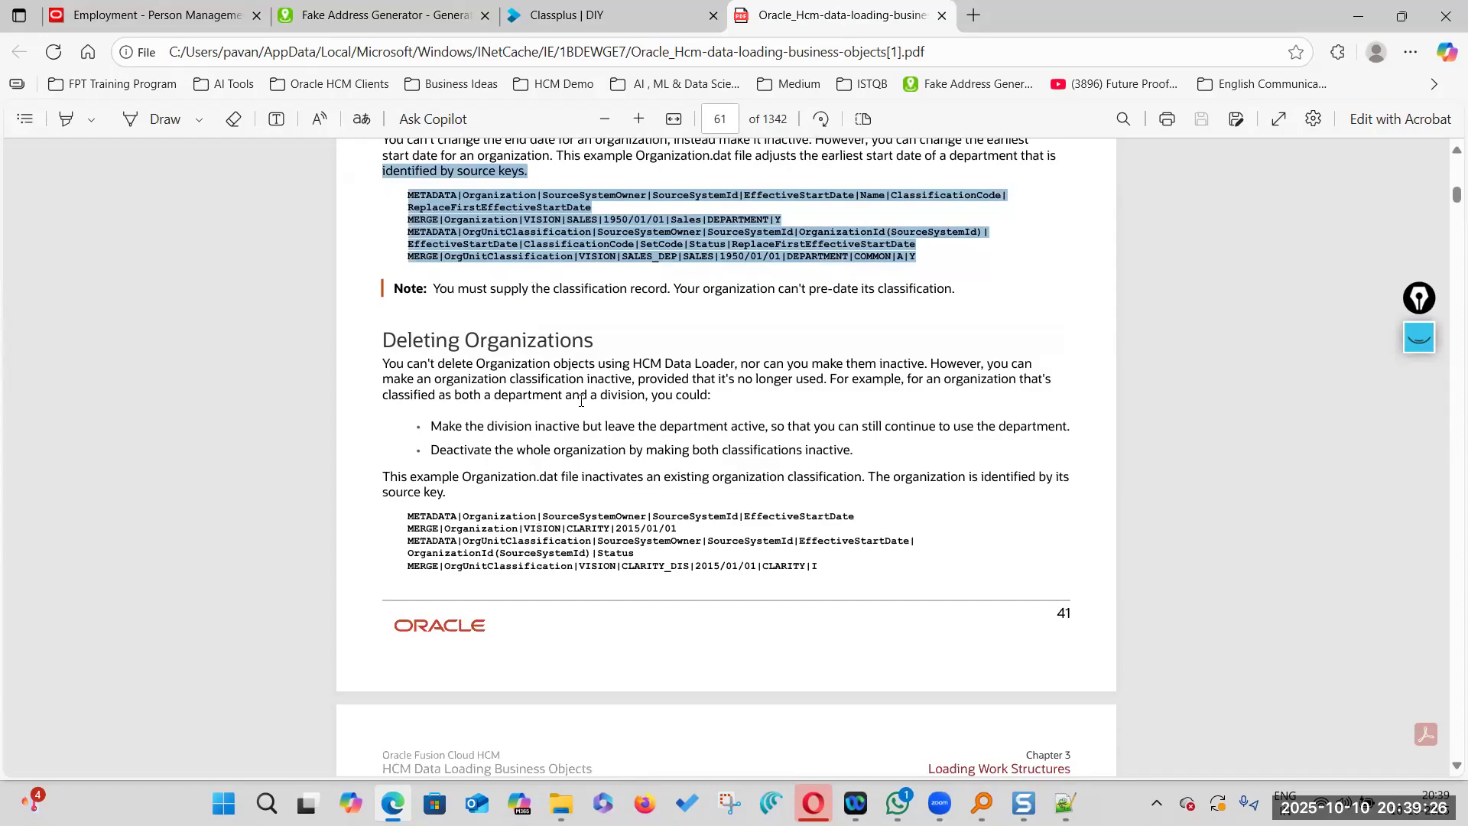
scroll(581, 400, "down", 5)
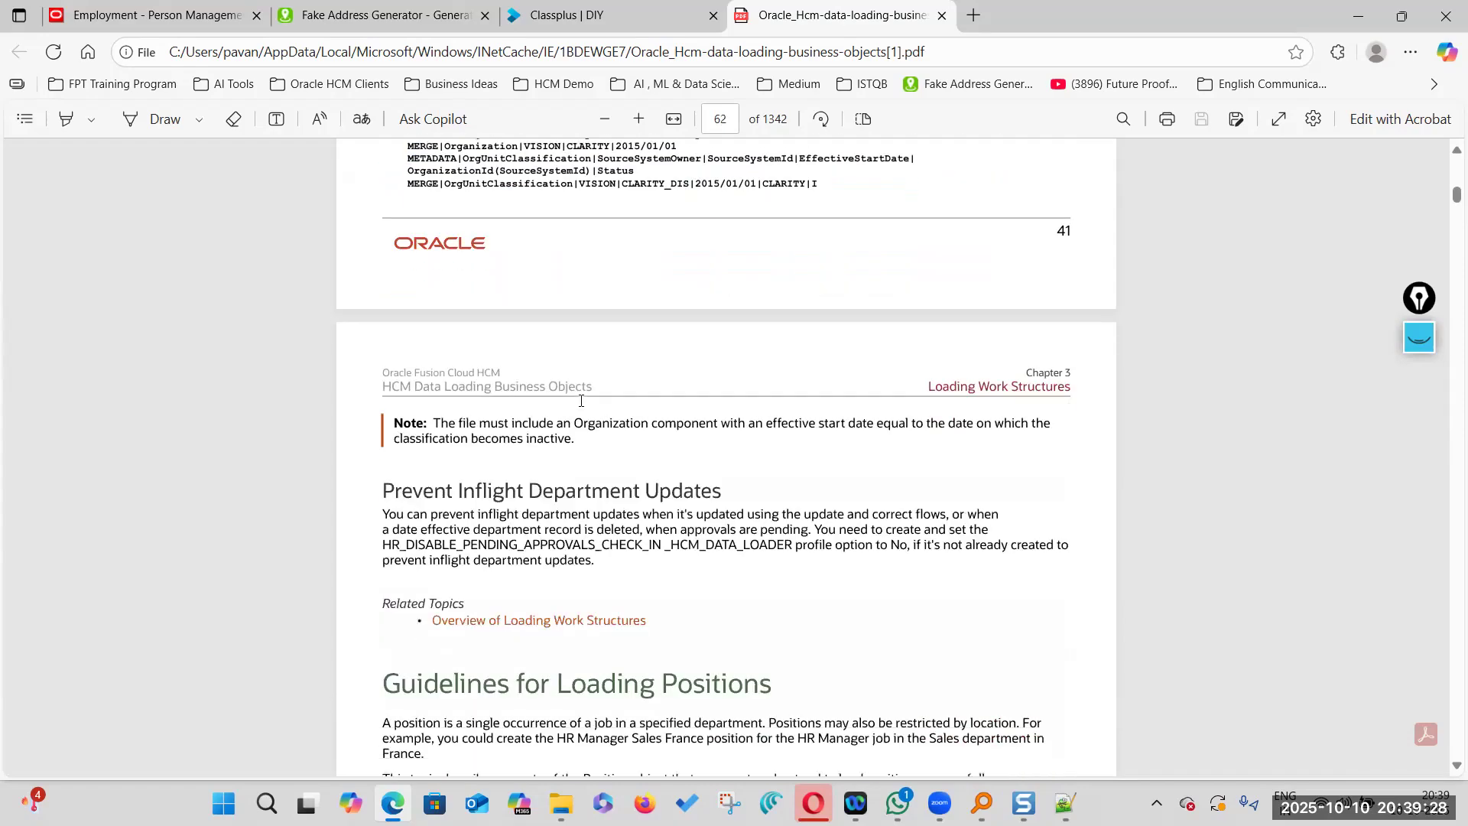
scroll(581, 401, "down", 5)
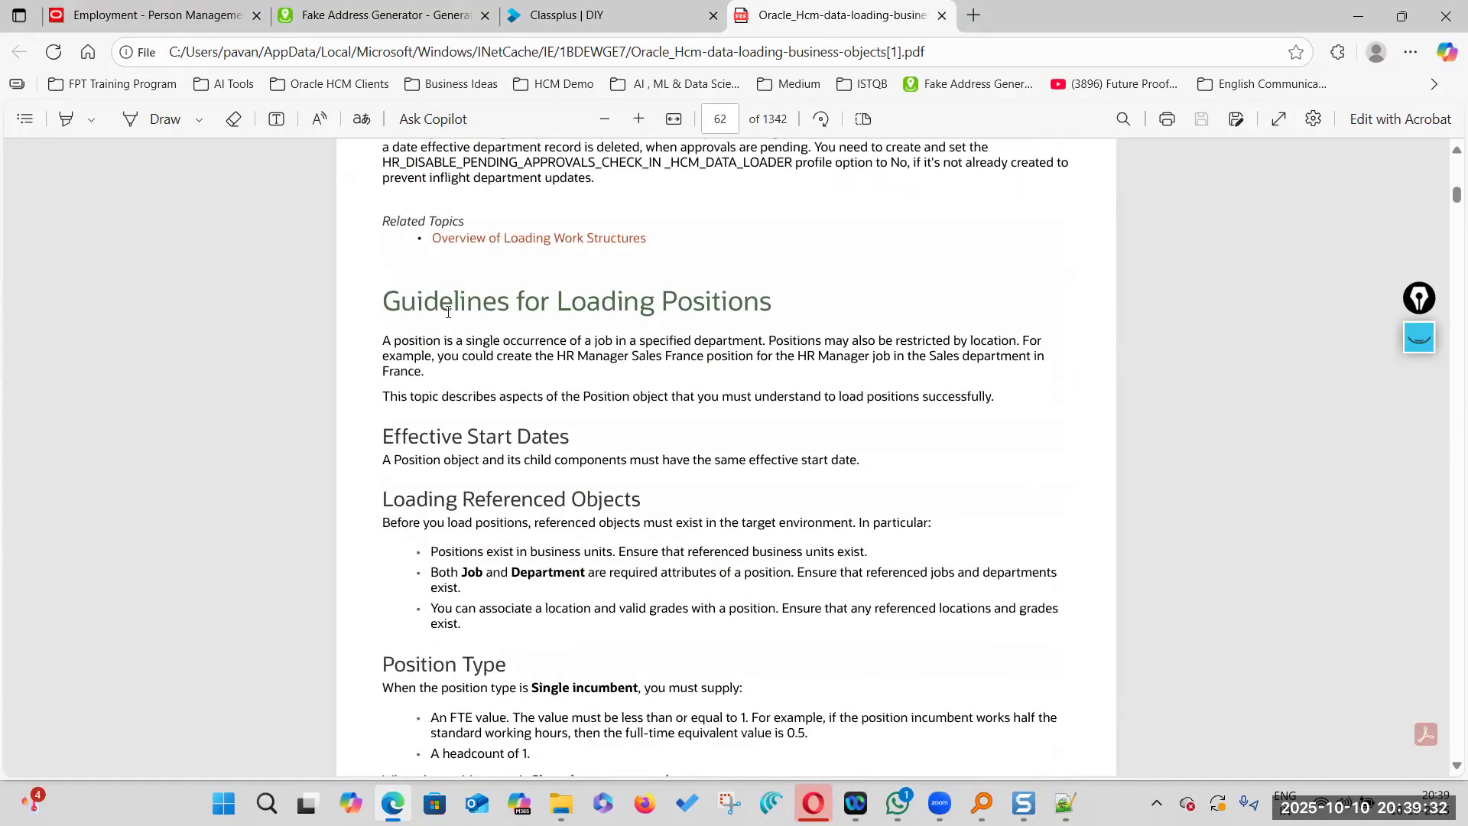
Scroll down into the Department Trees pages, then back up toward the organization examples
scroll(821, 453, "down", 15)
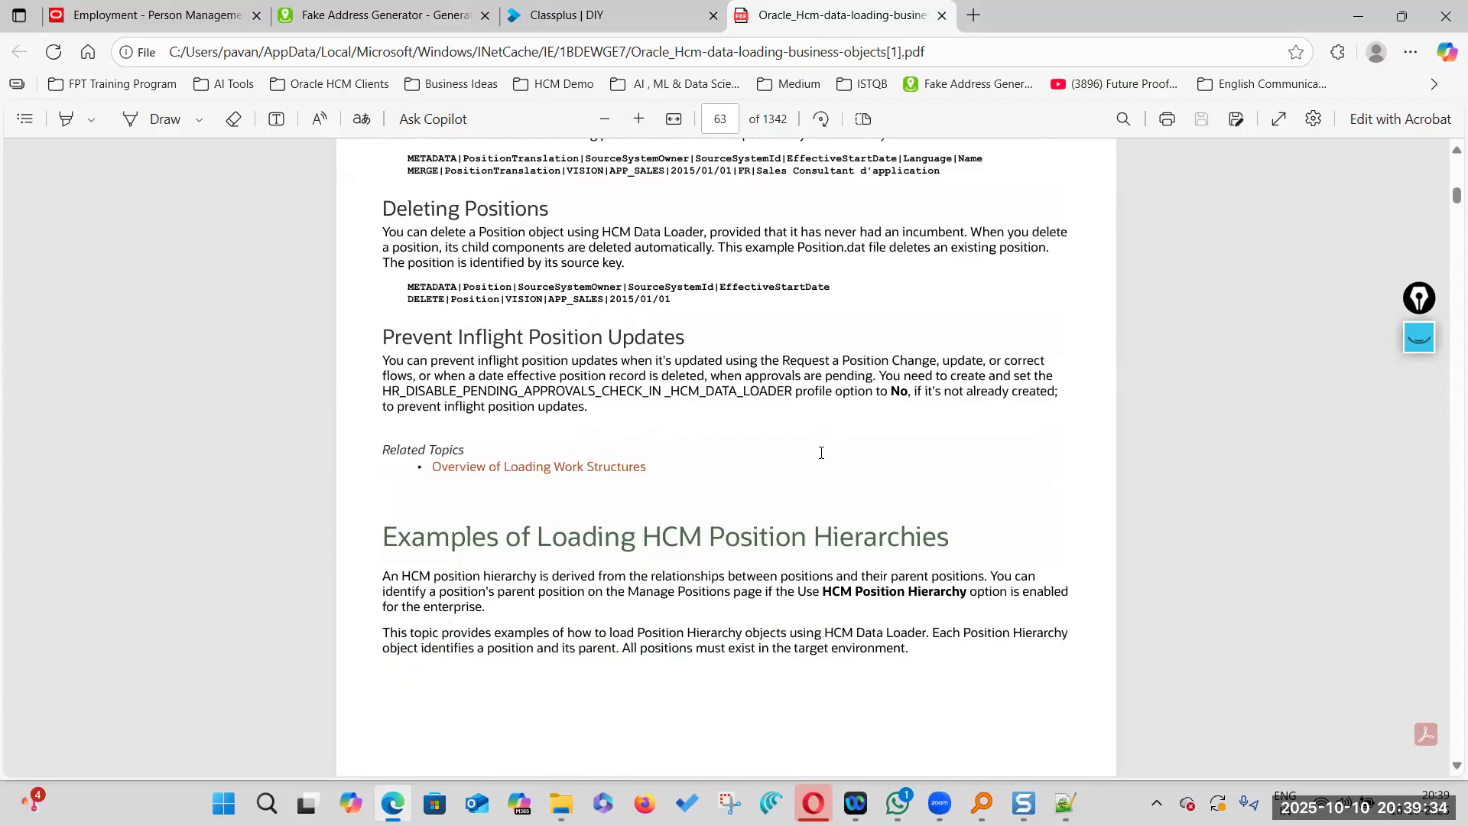
scroll(696, 493, "down", 6)
scroll(695, 493, "down", 10)
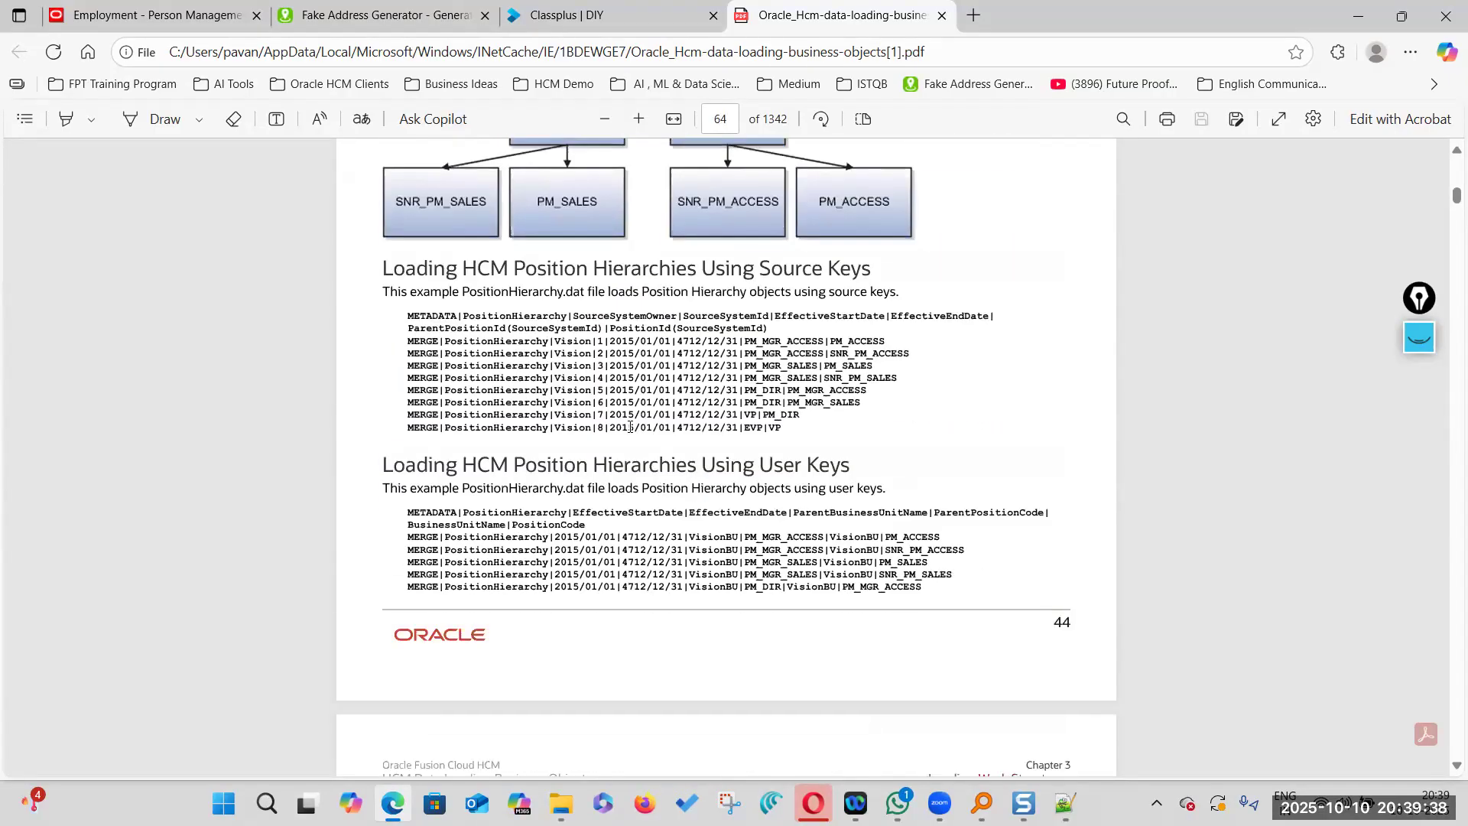
scroll(813, 428, "down", 5)
scroll(813, 428, "down", 7)
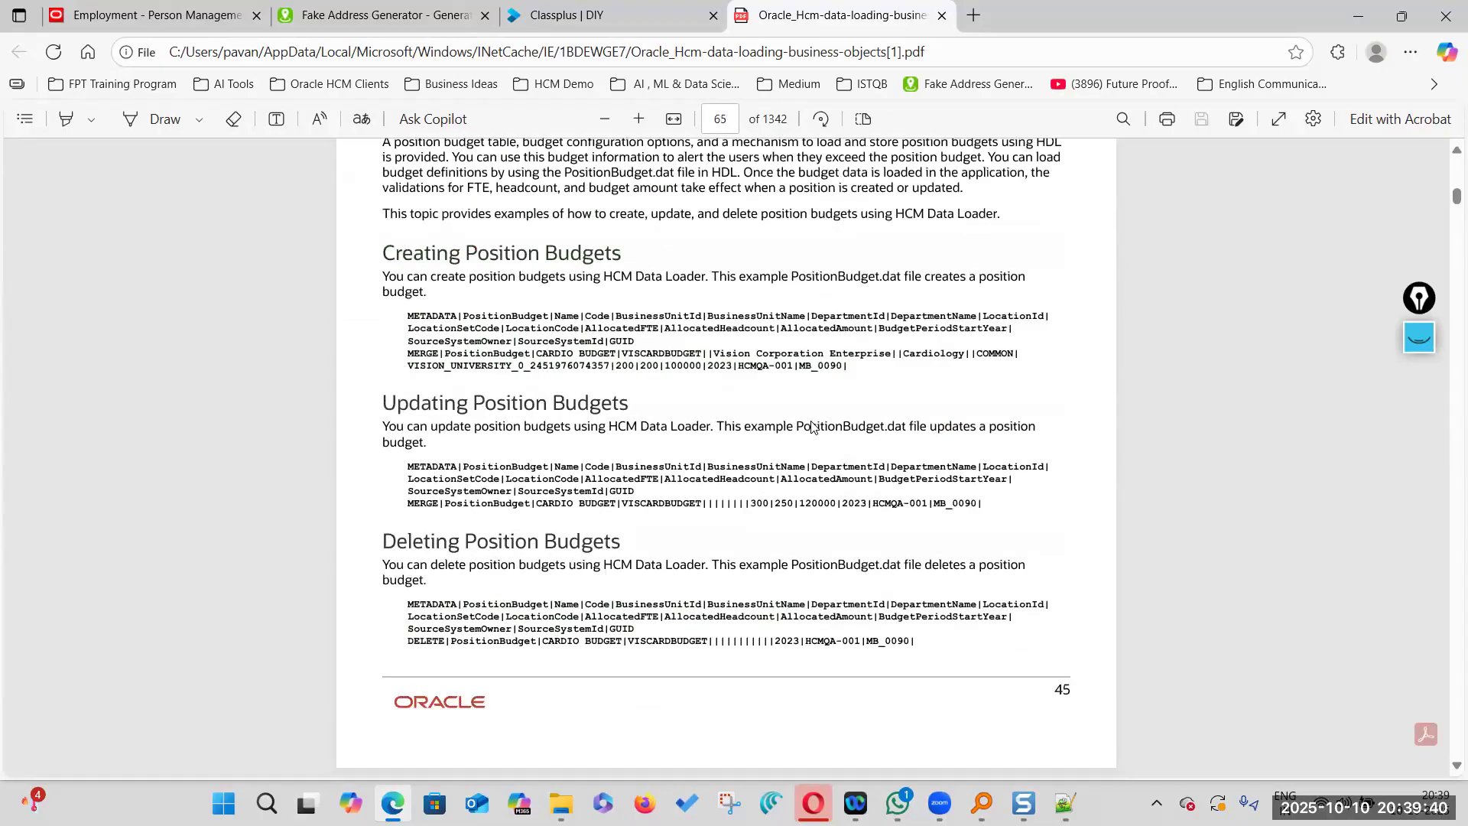
scroll(813, 428, "down", 20)
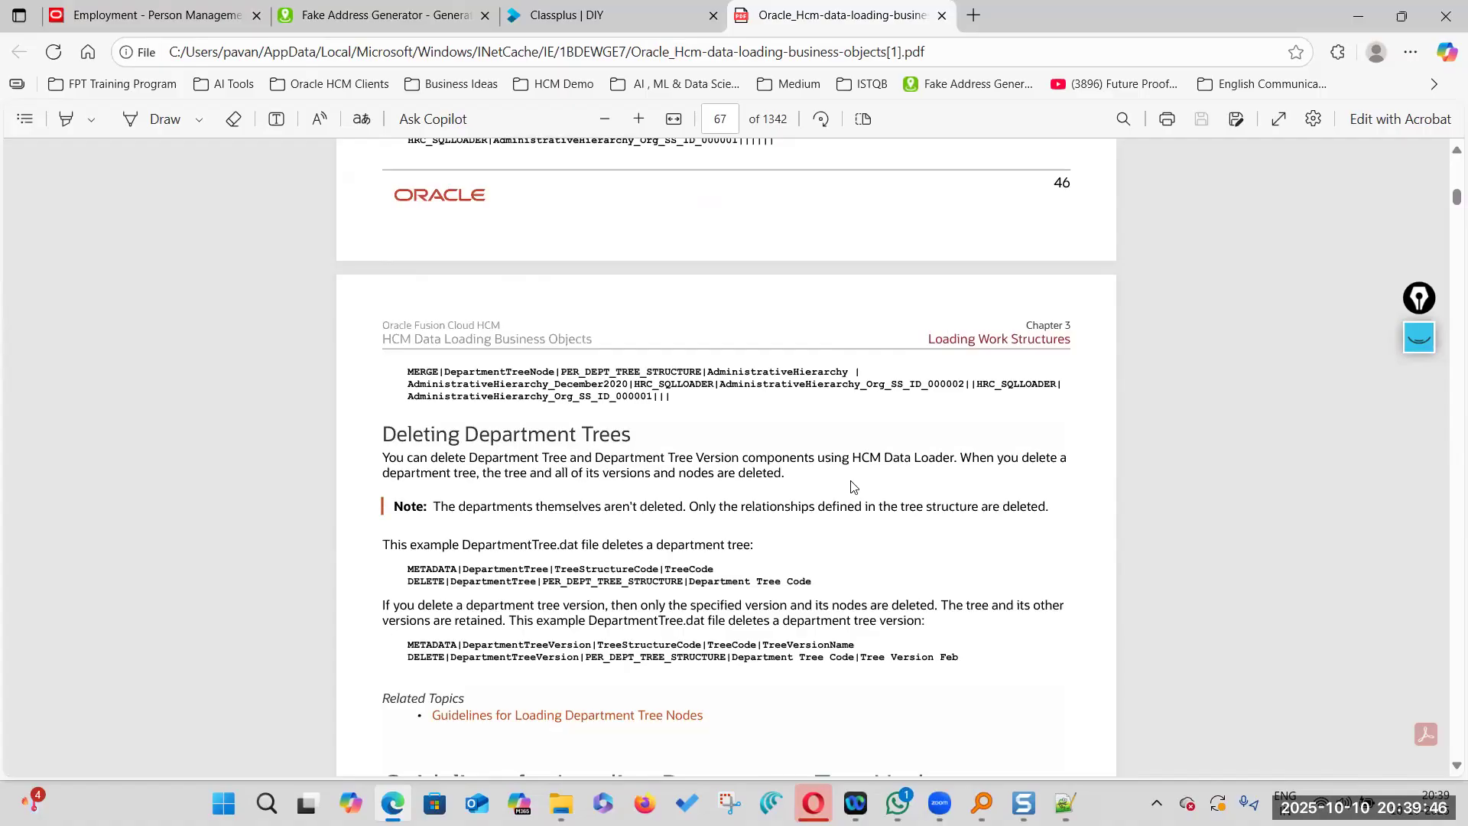
scroll(853, 486, "down", 5)
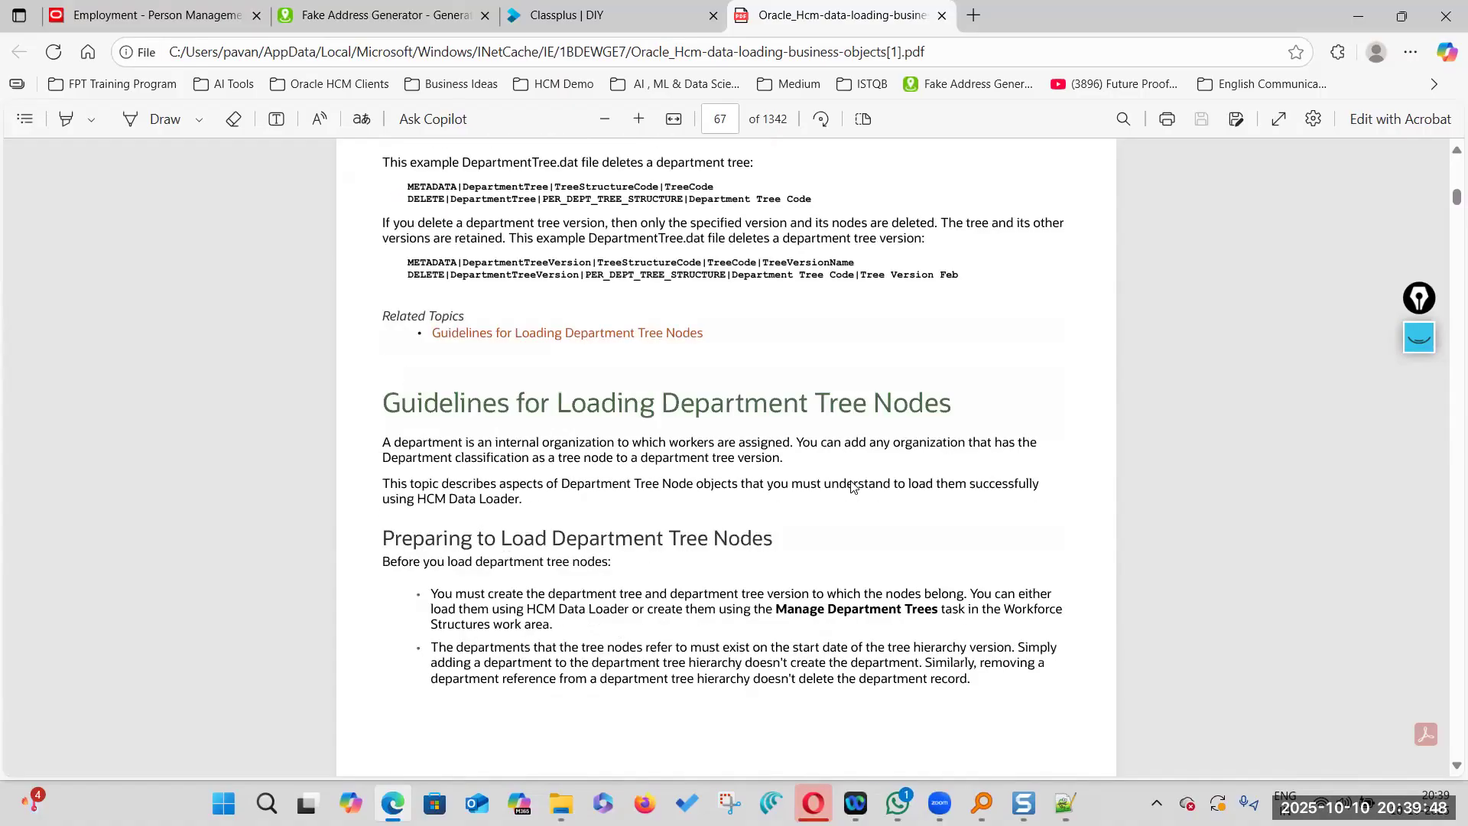
scroll(852, 486, "up", 20)
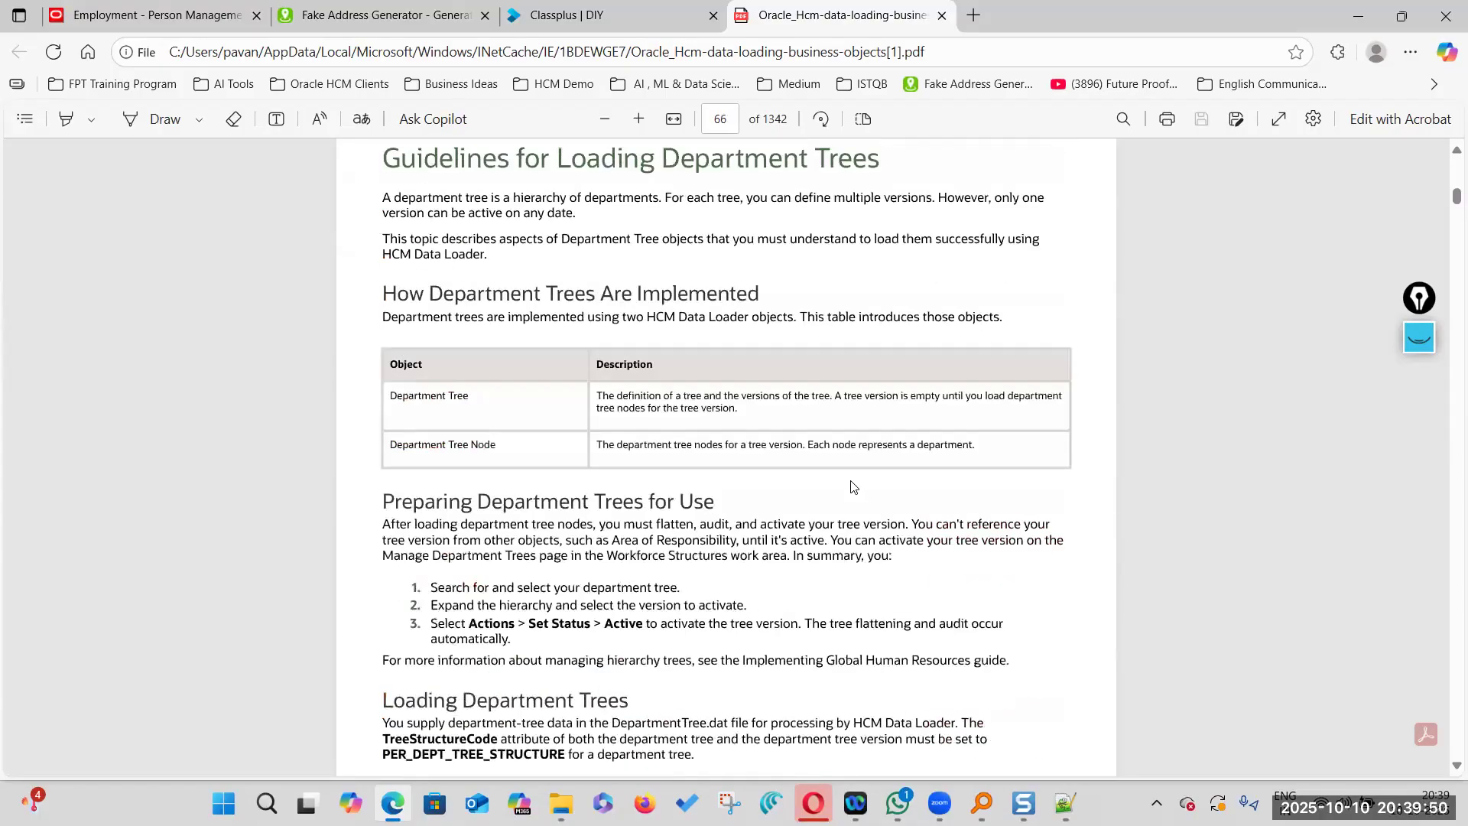
scroll(853, 486, "up", 15)
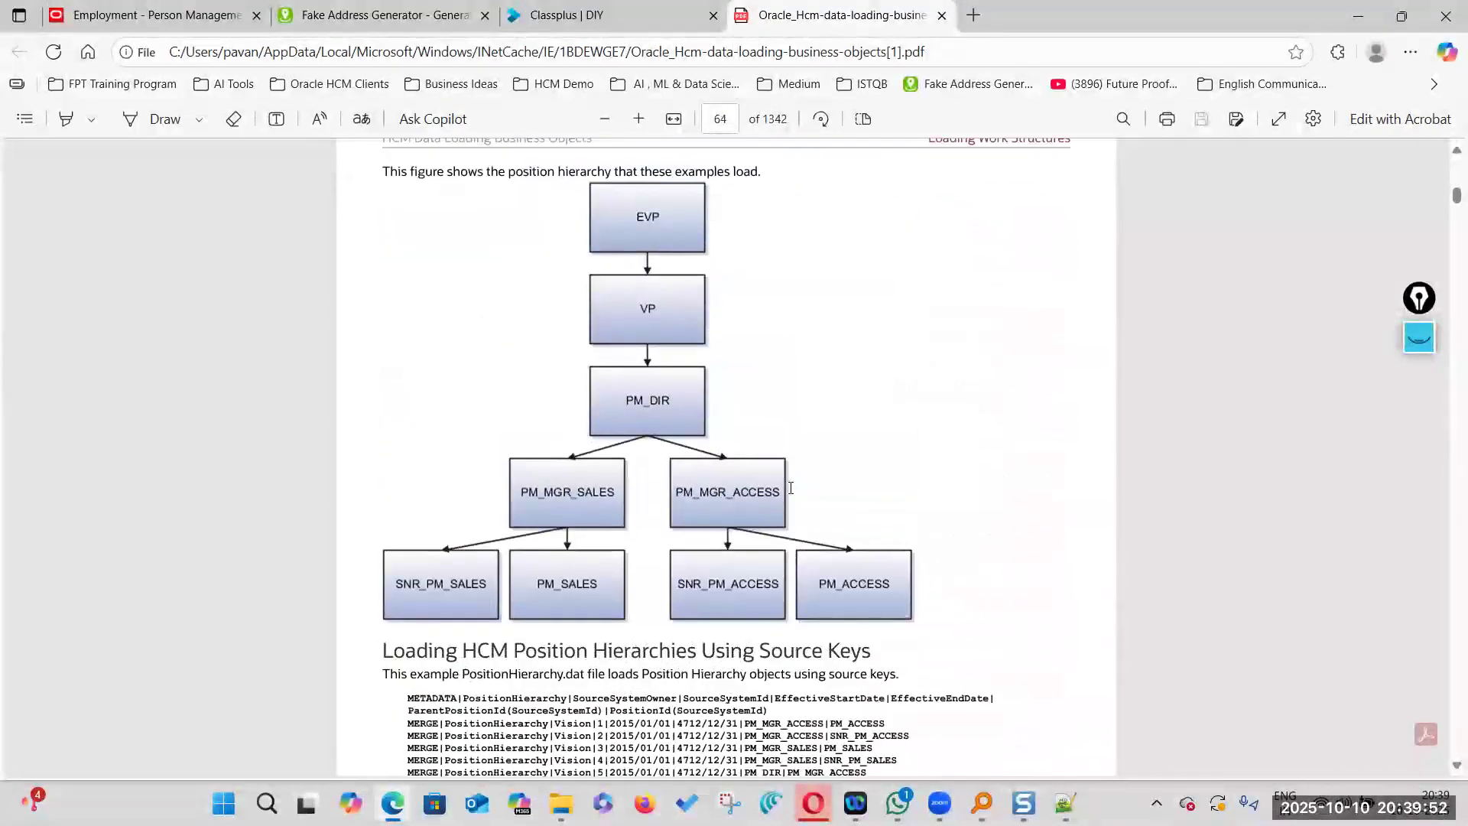
scroll(790, 487, "up", 15)
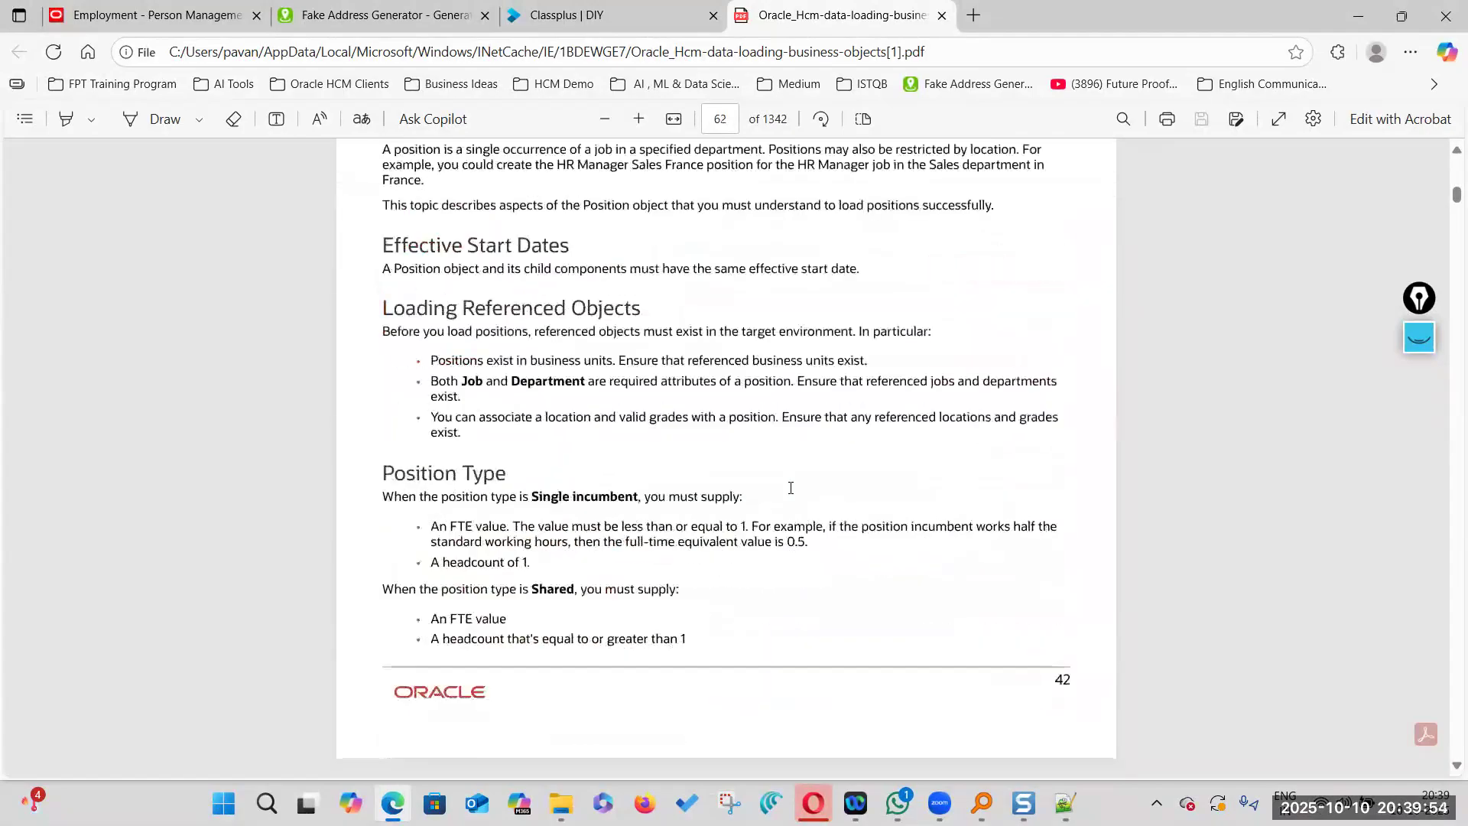
Pick out the Name field and METADATA header line in the department source-key example
left_click(789, 487)
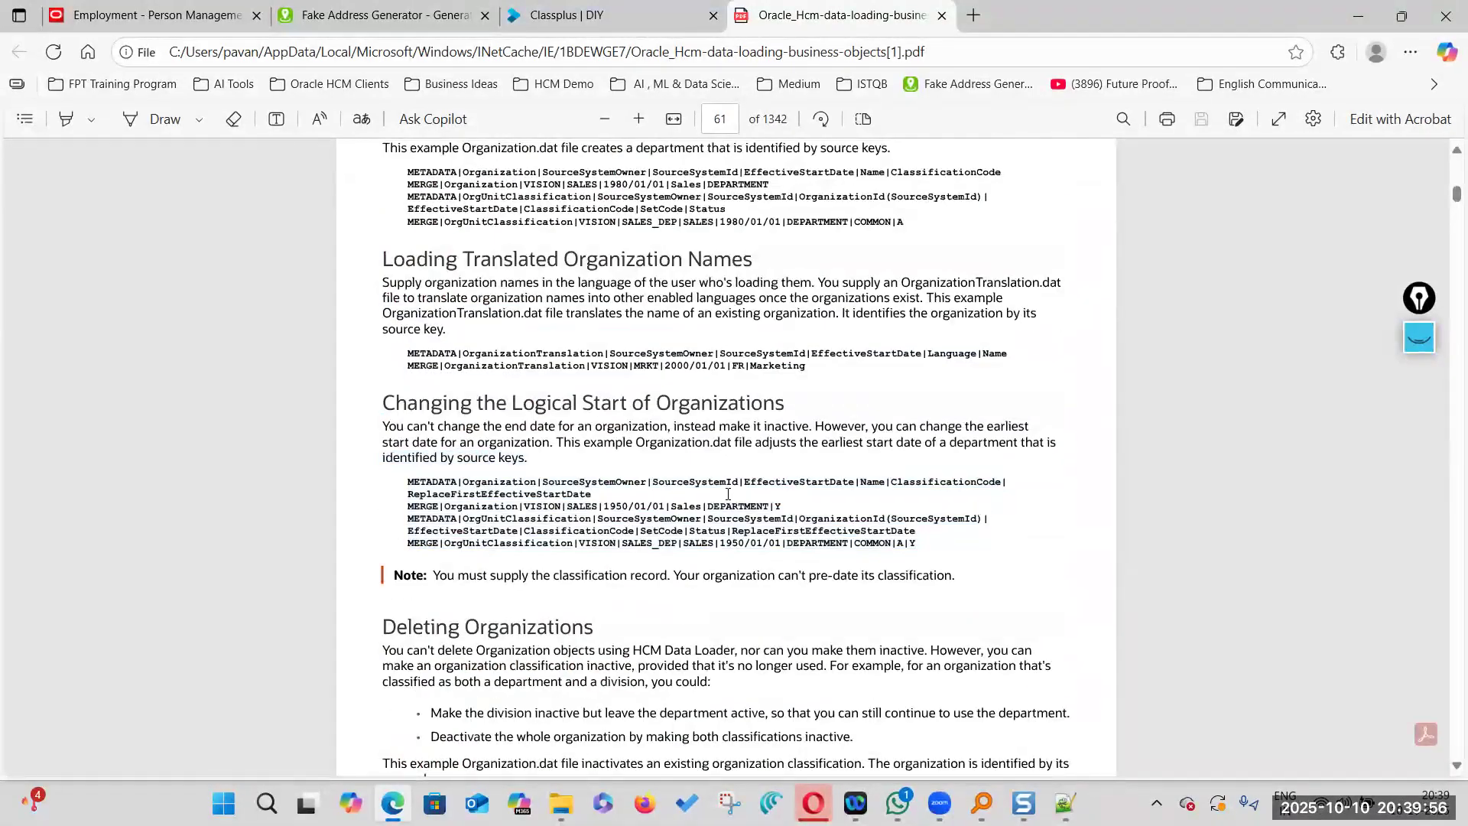
scroll(730, 502, "up", 6)
scroll(730, 501, "down", 6)
scroll(504, 363, "up", 3)
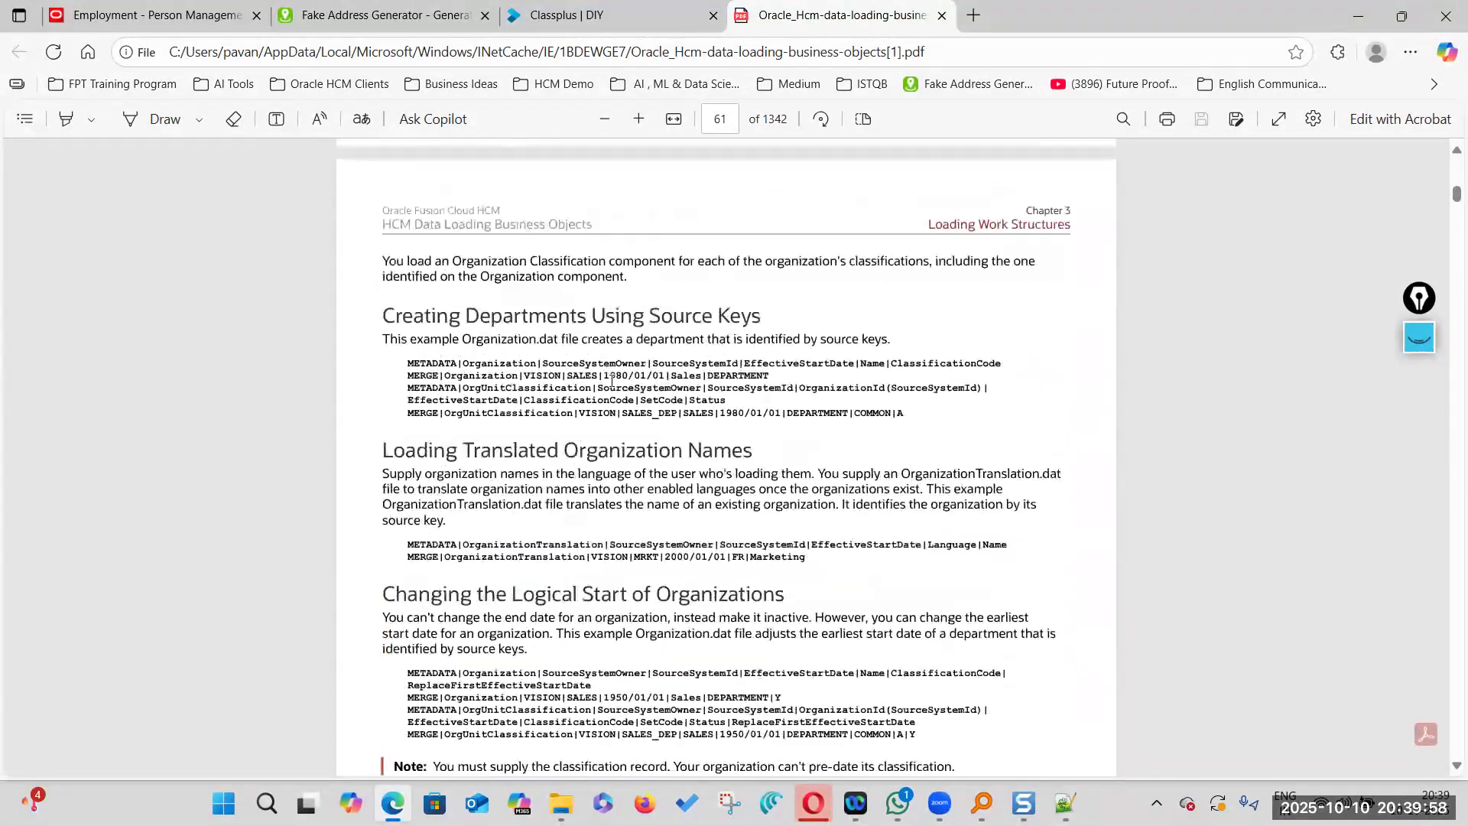
double_click(871, 363)
left_click_drag(406, 363, 1002, 360)
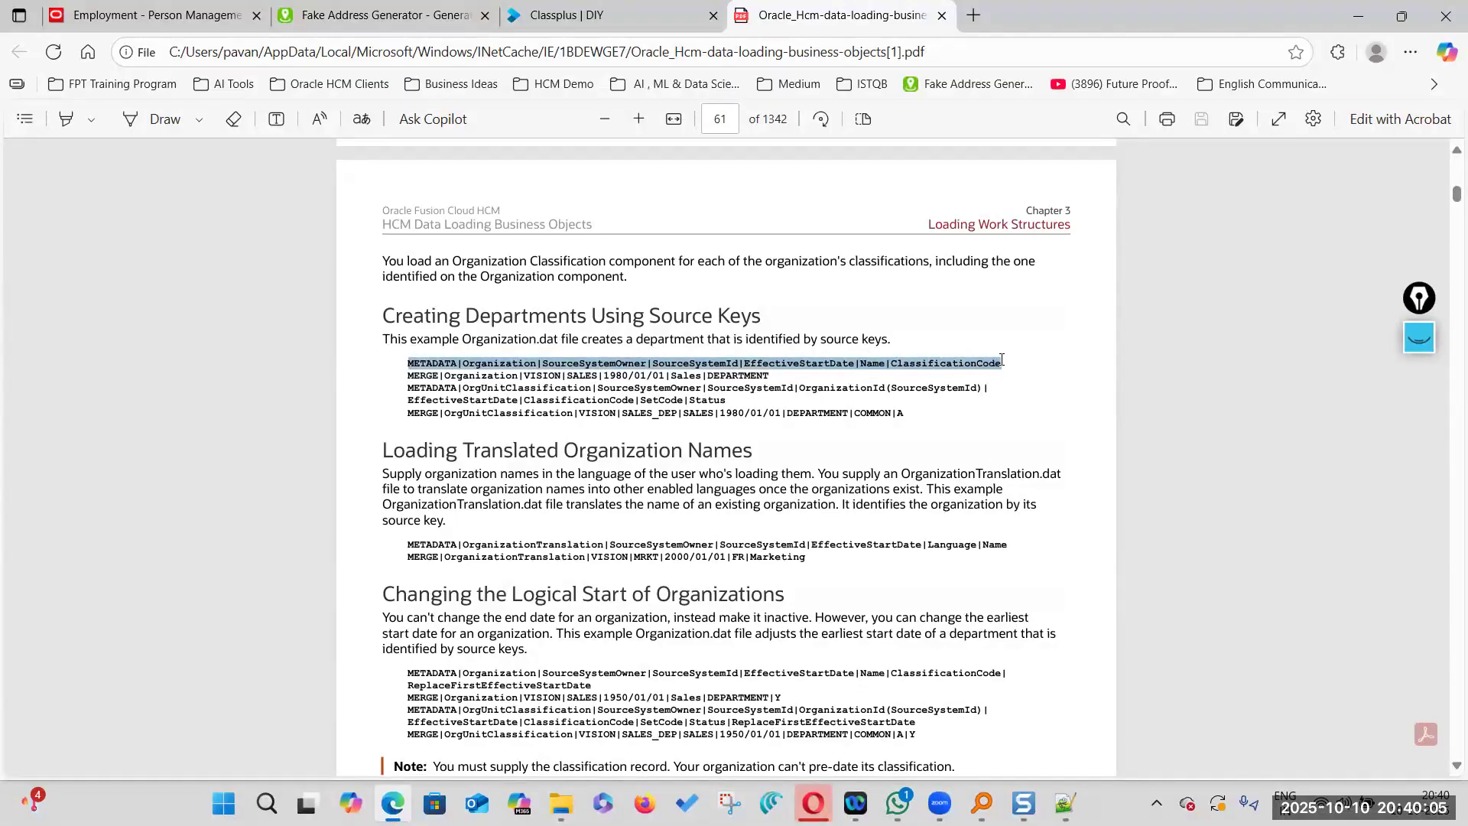
left_click(764, 375)
double_click(872, 364)
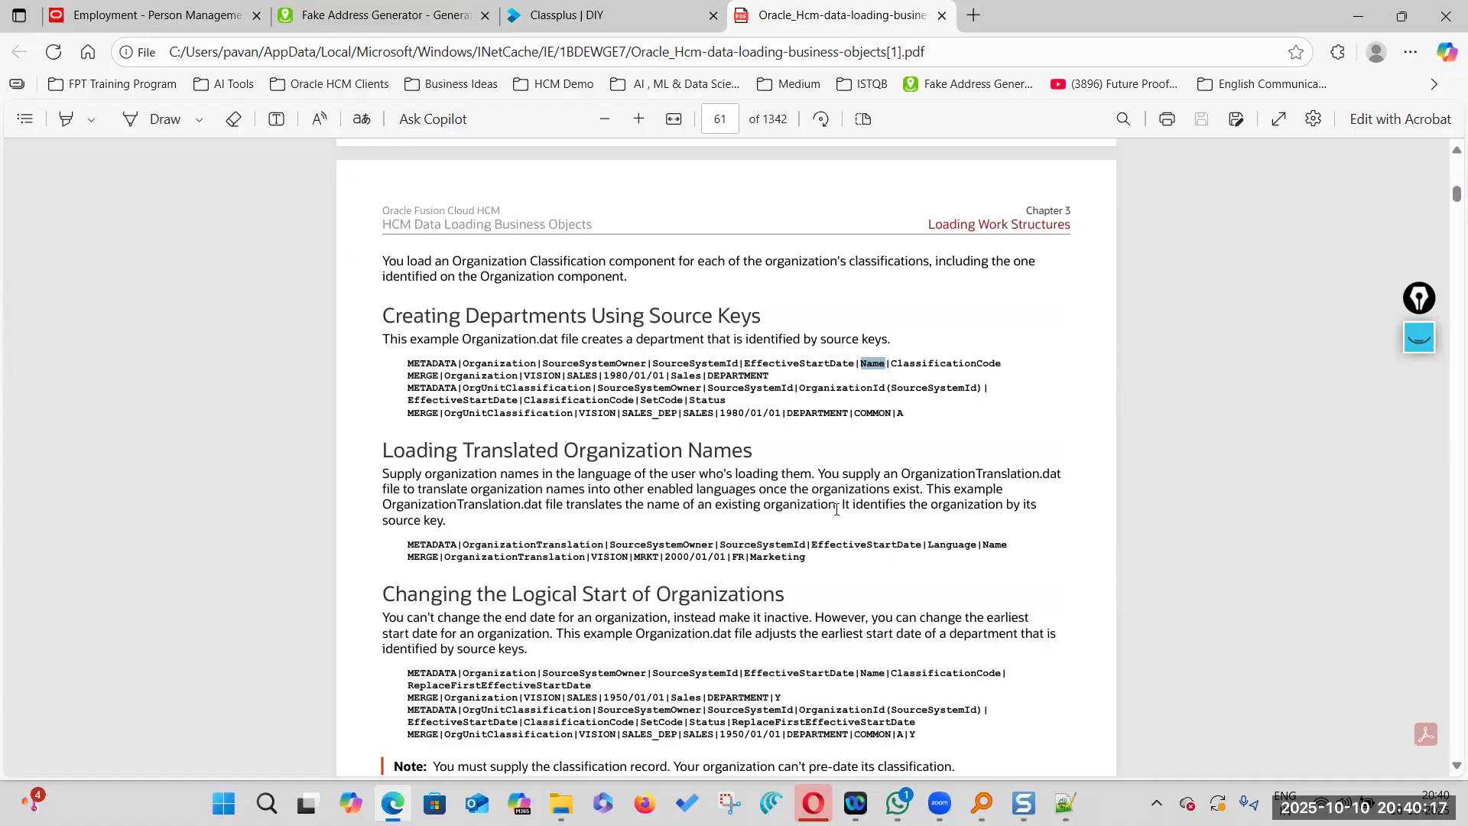
left_click(872, 364)
Mark the Creating Departments Using Source Keys heading and Name field, then scroll back to page 60
left_click_drag(387, 314, 813, 312)
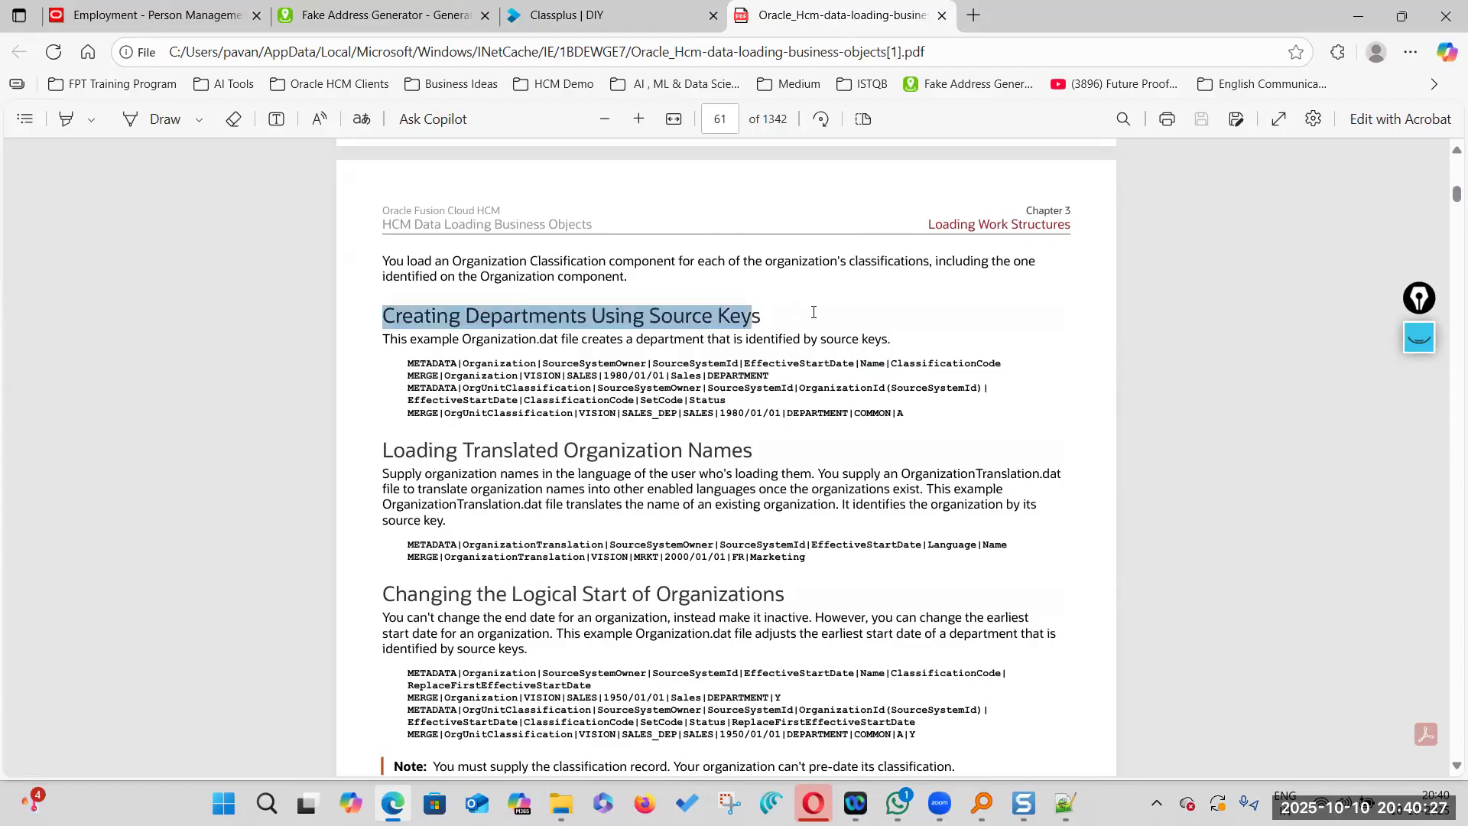
left_click(765, 331)
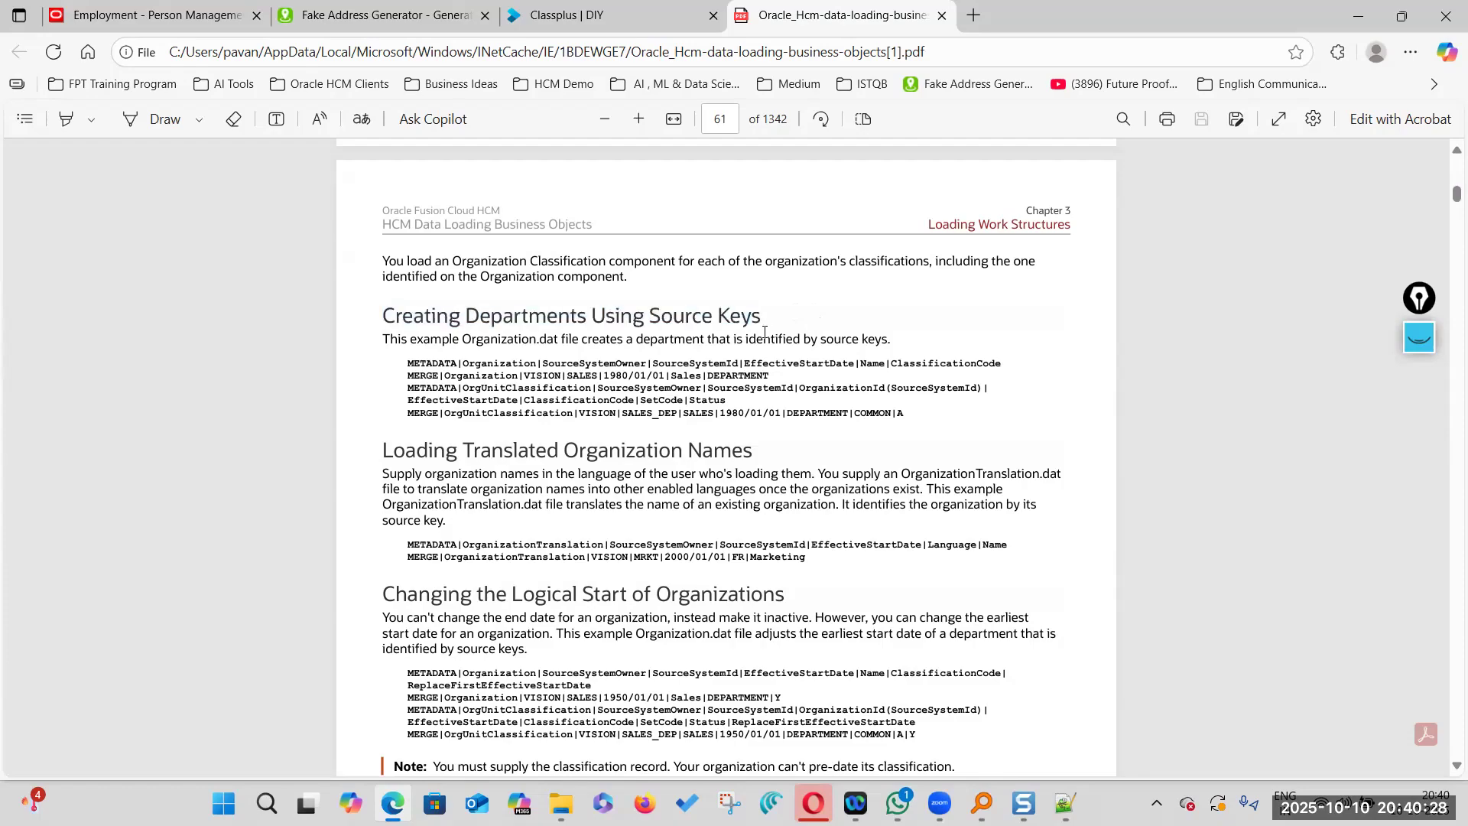
double_click(870, 364)
scroll(785, 533, "down", 3)
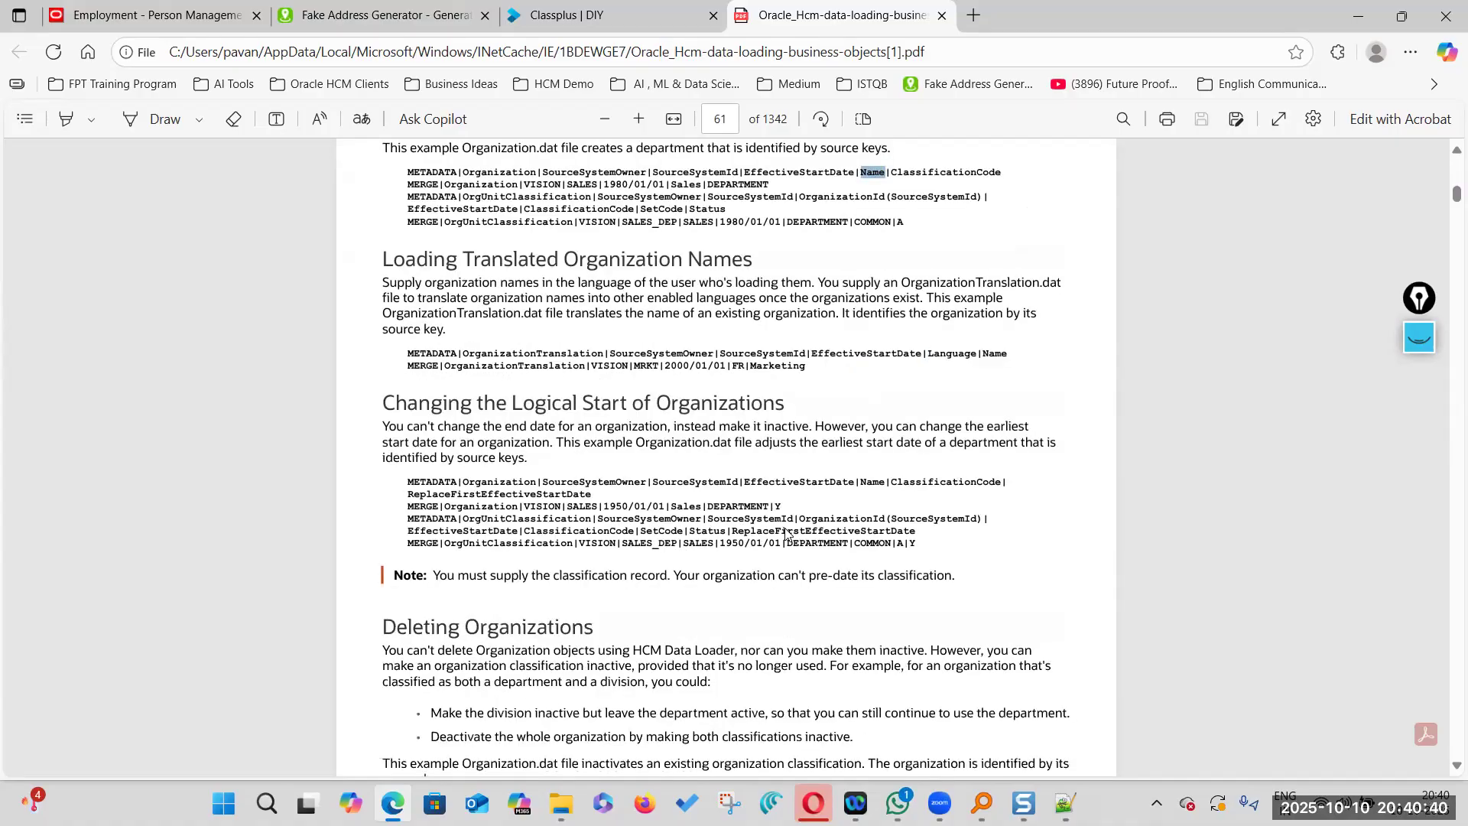
scroll(785, 532, "up", 5)
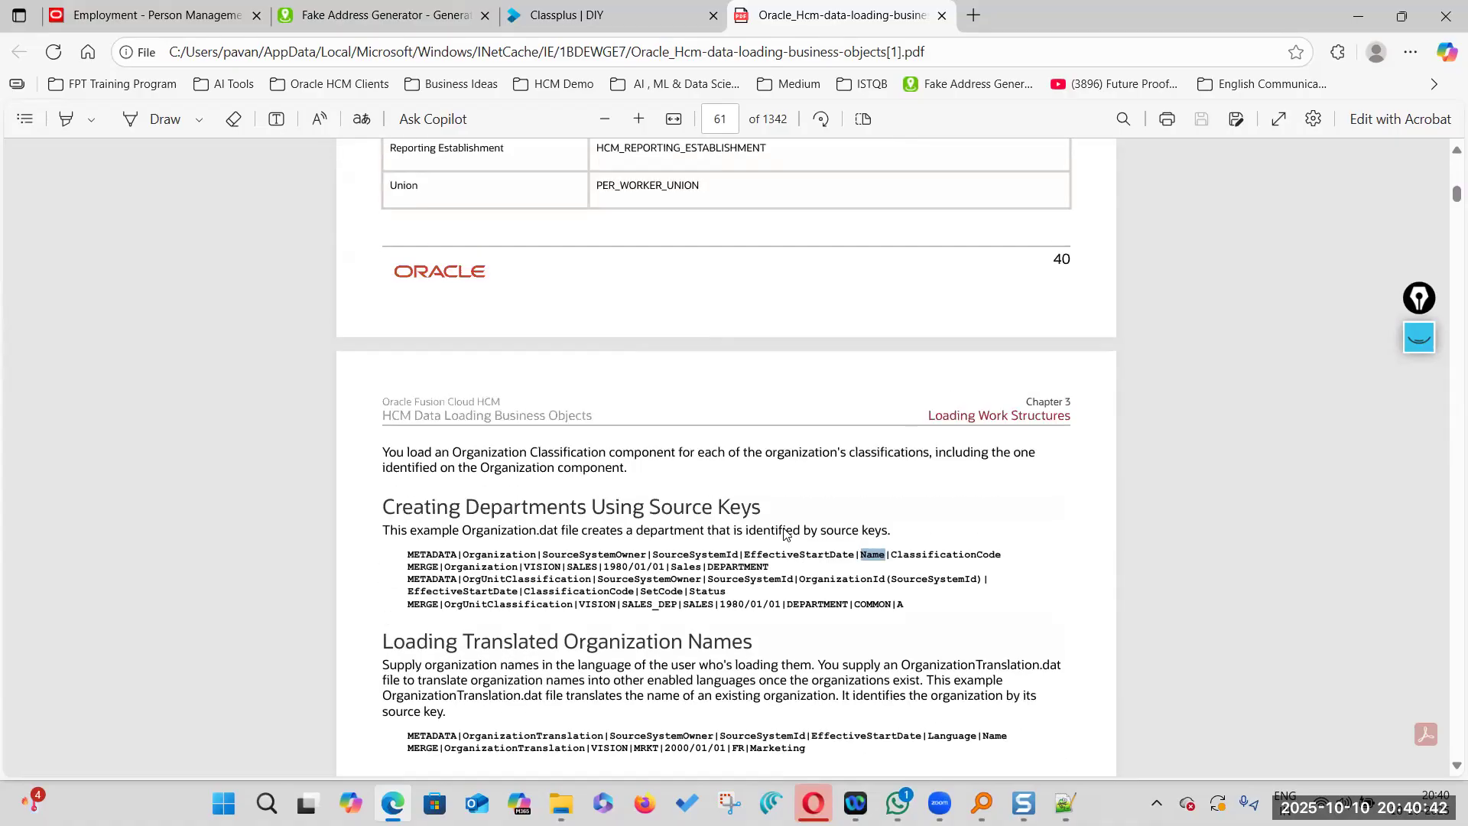
scroll(786, 533, "up", 13)
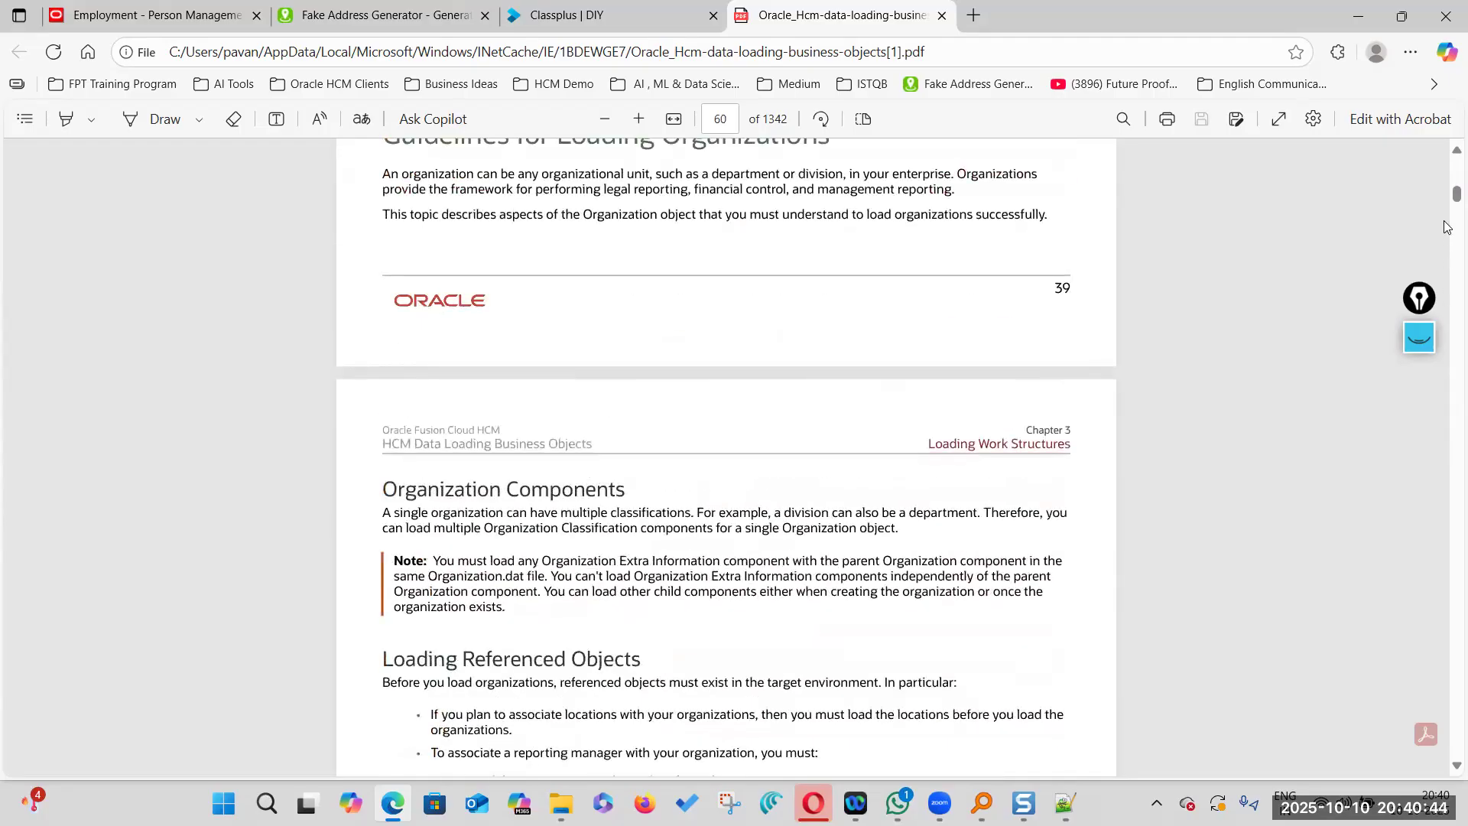
Jump from the Contents to the Guidelines for Loading Locations section
left_click_drag(1455, 196, 1450, 160)
scroll(664, 398, "down", 20)
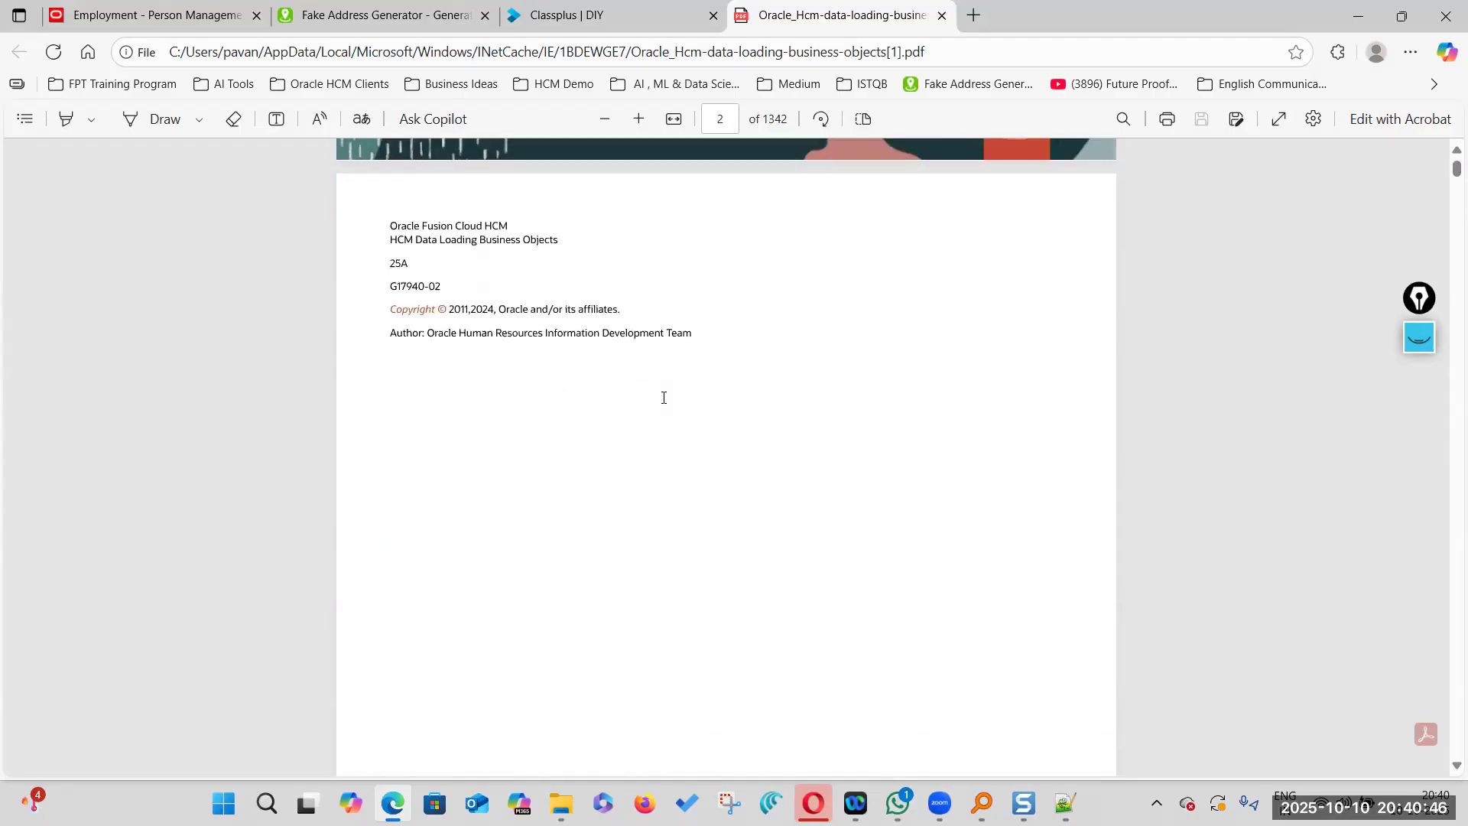
scroll(663, 397, "down", 4)
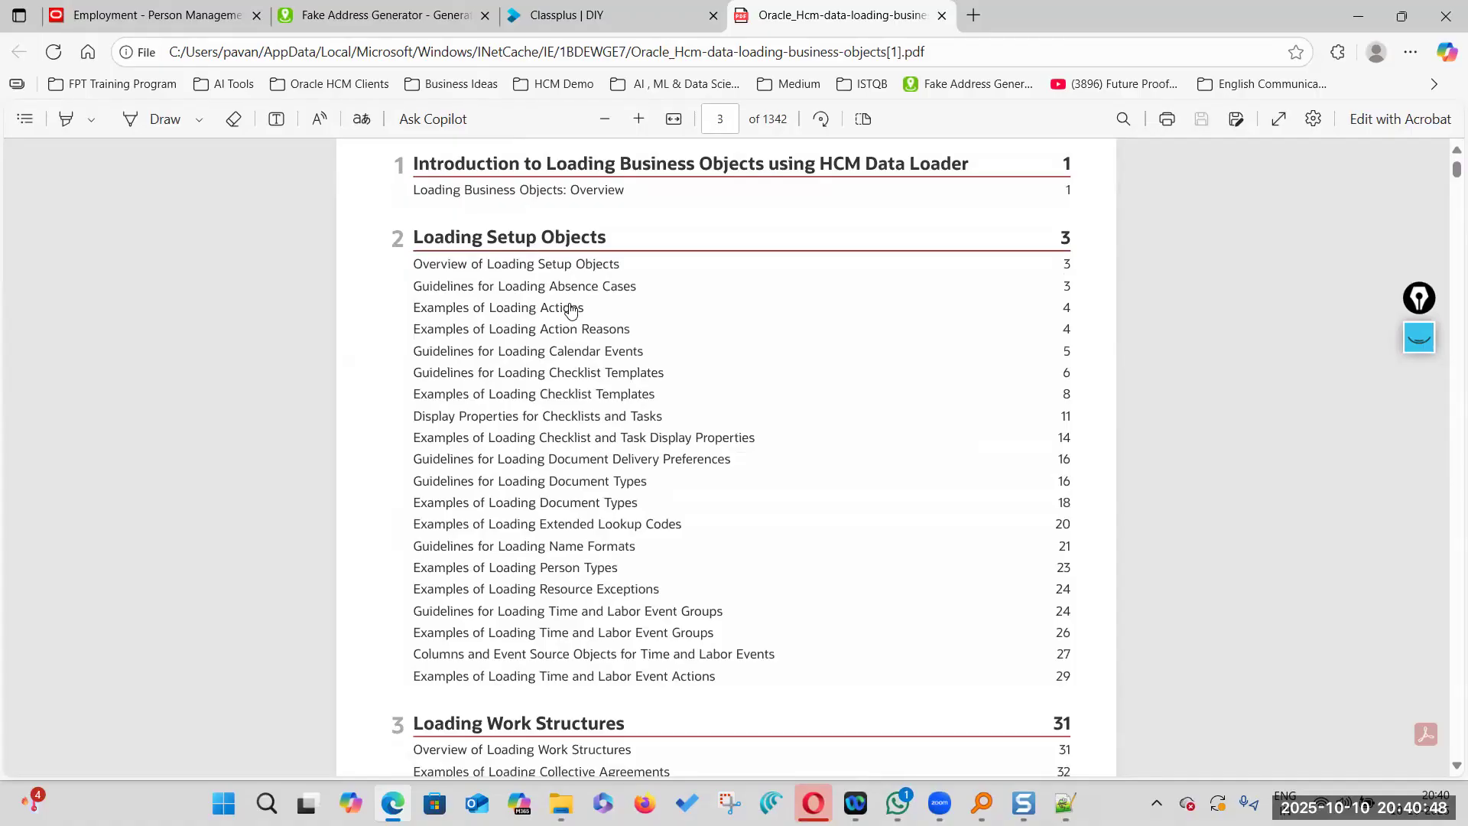
scroll(575, 528, "down", 1)
scroll(576, 527, "down", 2)
scroll(516, 509, "down", 4)
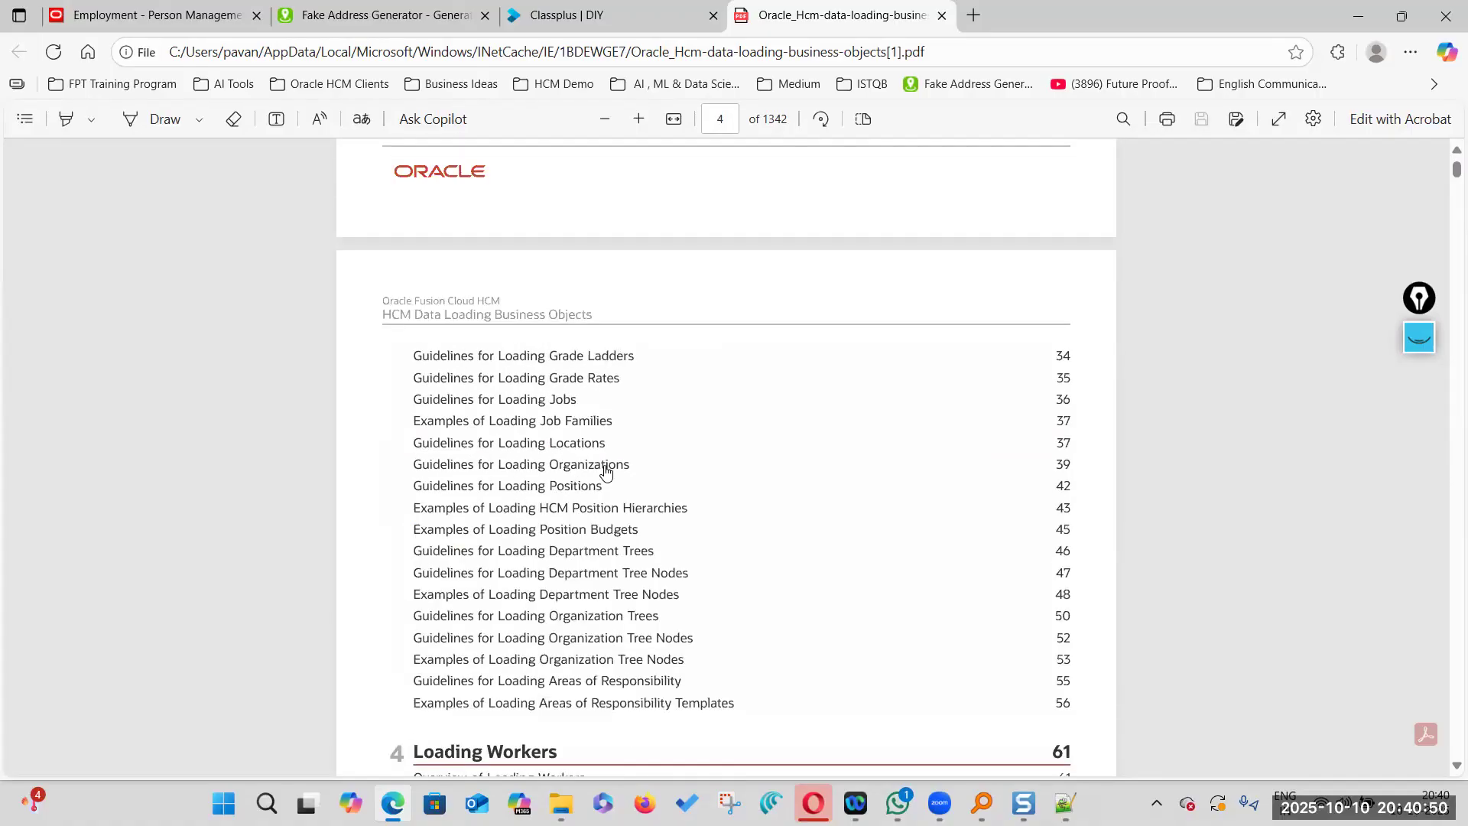
left_click(552, 444)
scroll(656, 451, "down", 5)
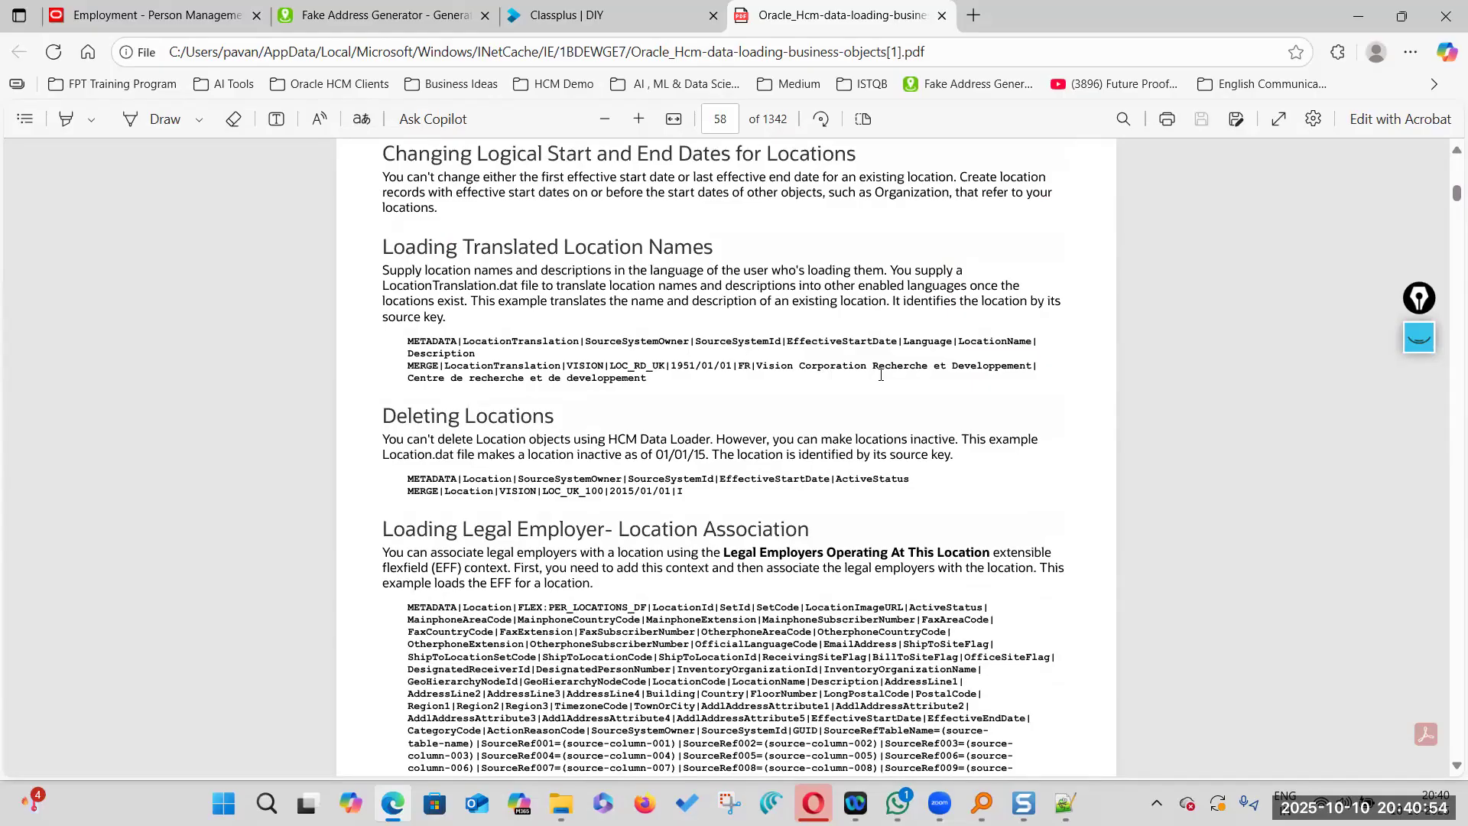
Highlight METADATA and LocationName in the translation example and the delete-location header fields
double_click(426, 343)
double_click(960, 346)
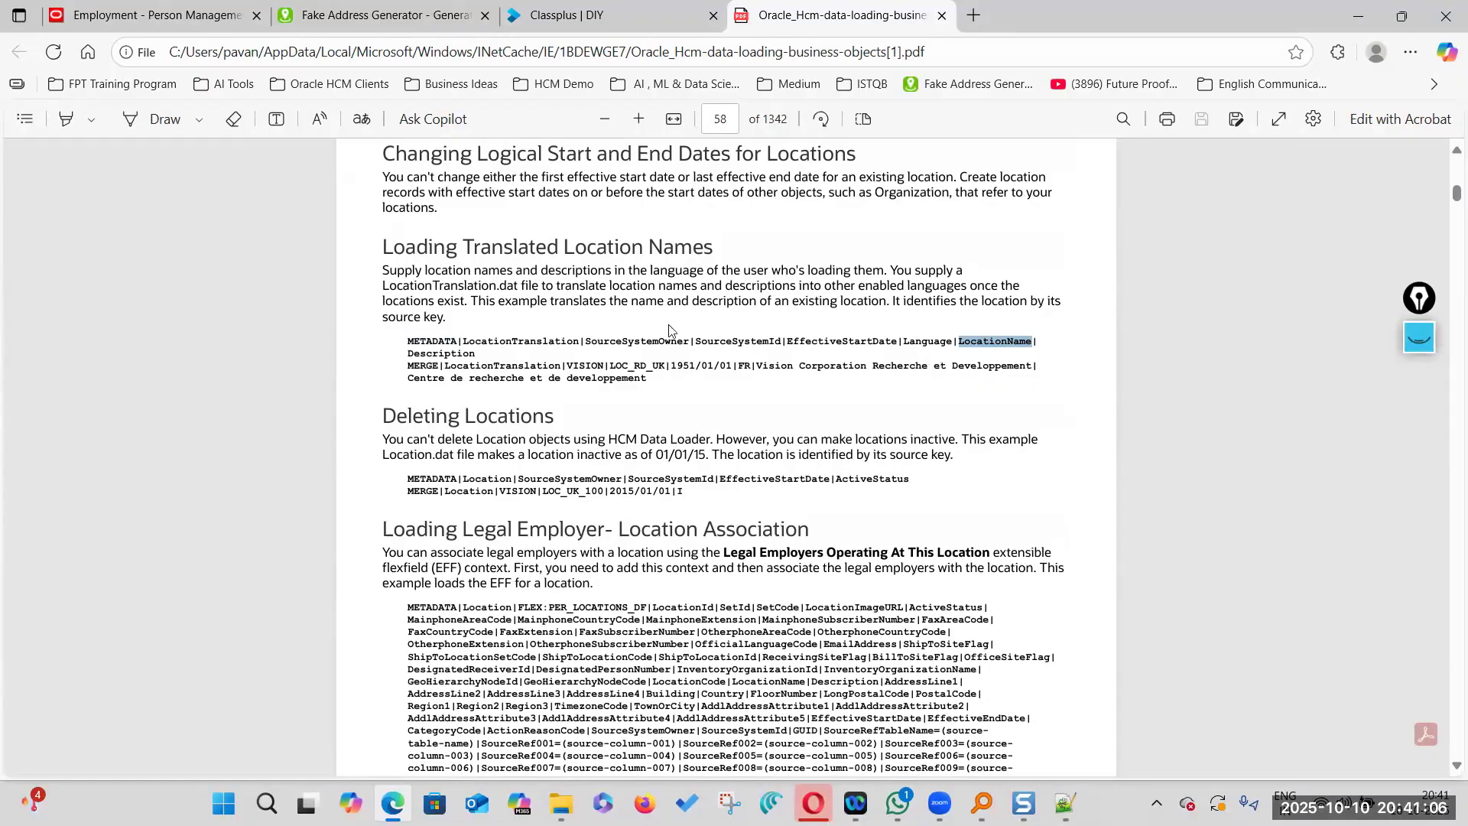
left_click(420, 345)
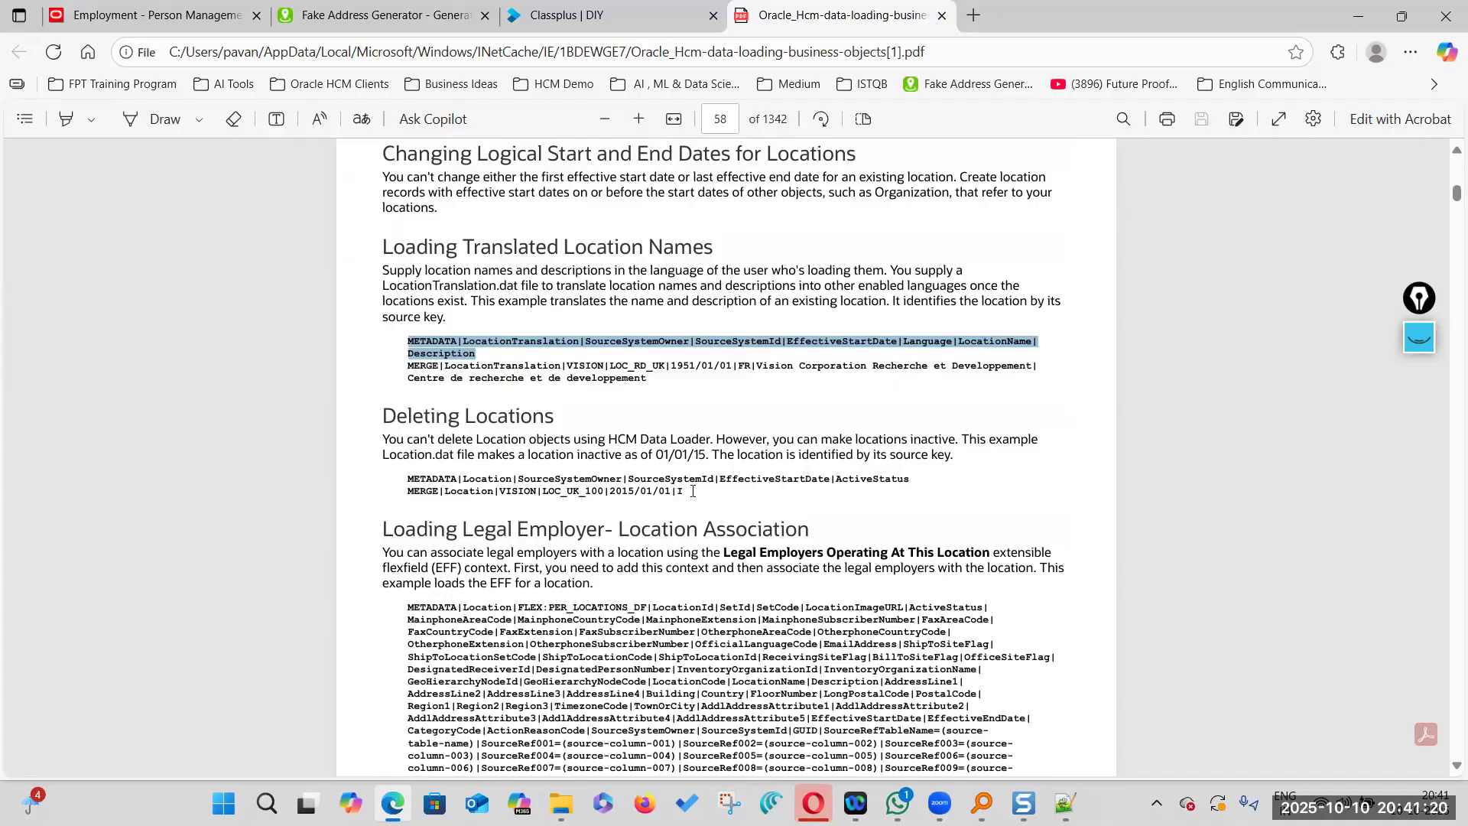
left_click_drag(409, 480, 698, 493)
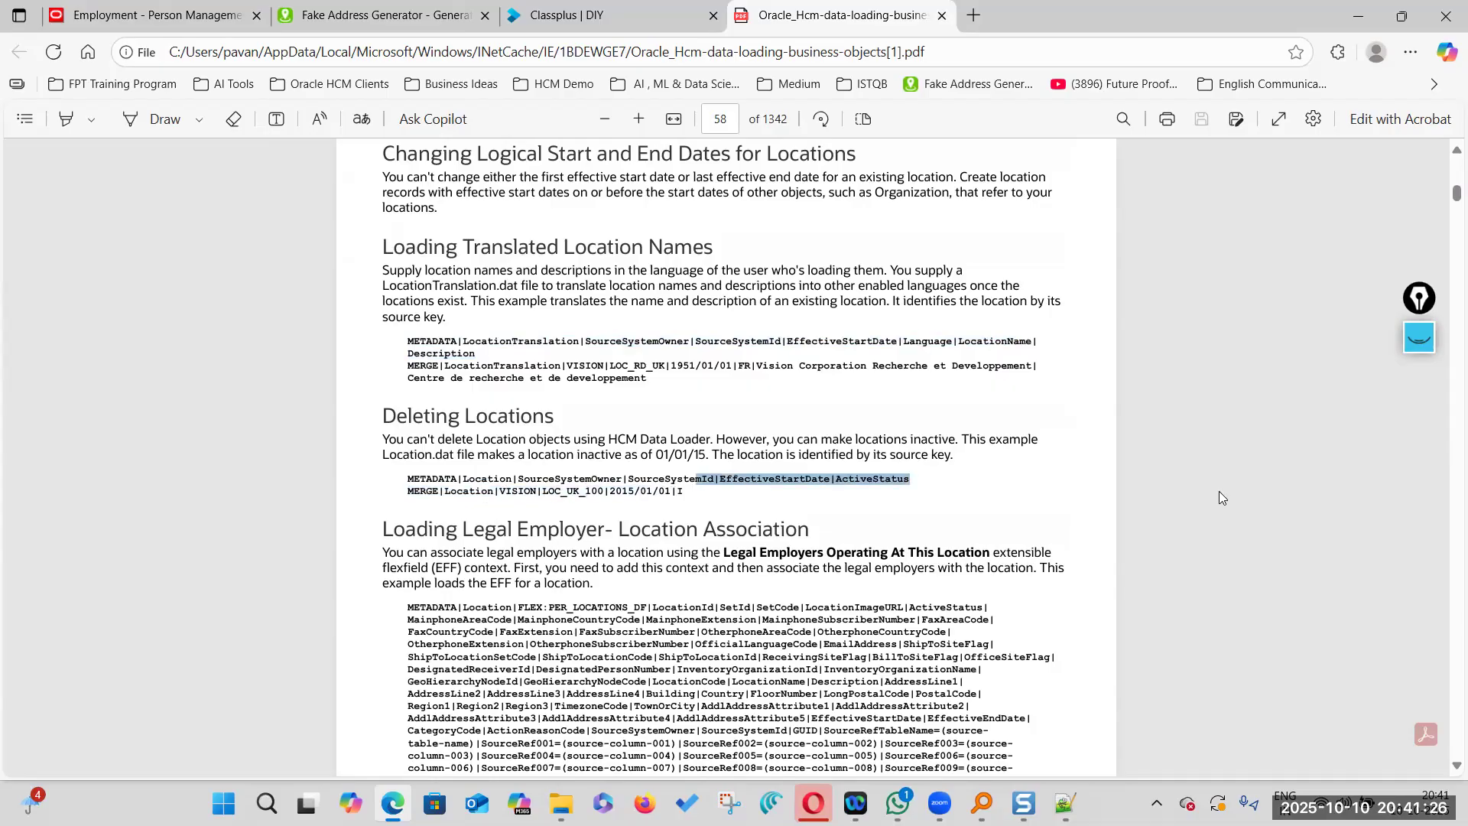
Mark the translation sample values, French location name, LocationTranslation header and LocationName field
left_click_drag(651, 379, 624, 367)
left_click(859, 399)
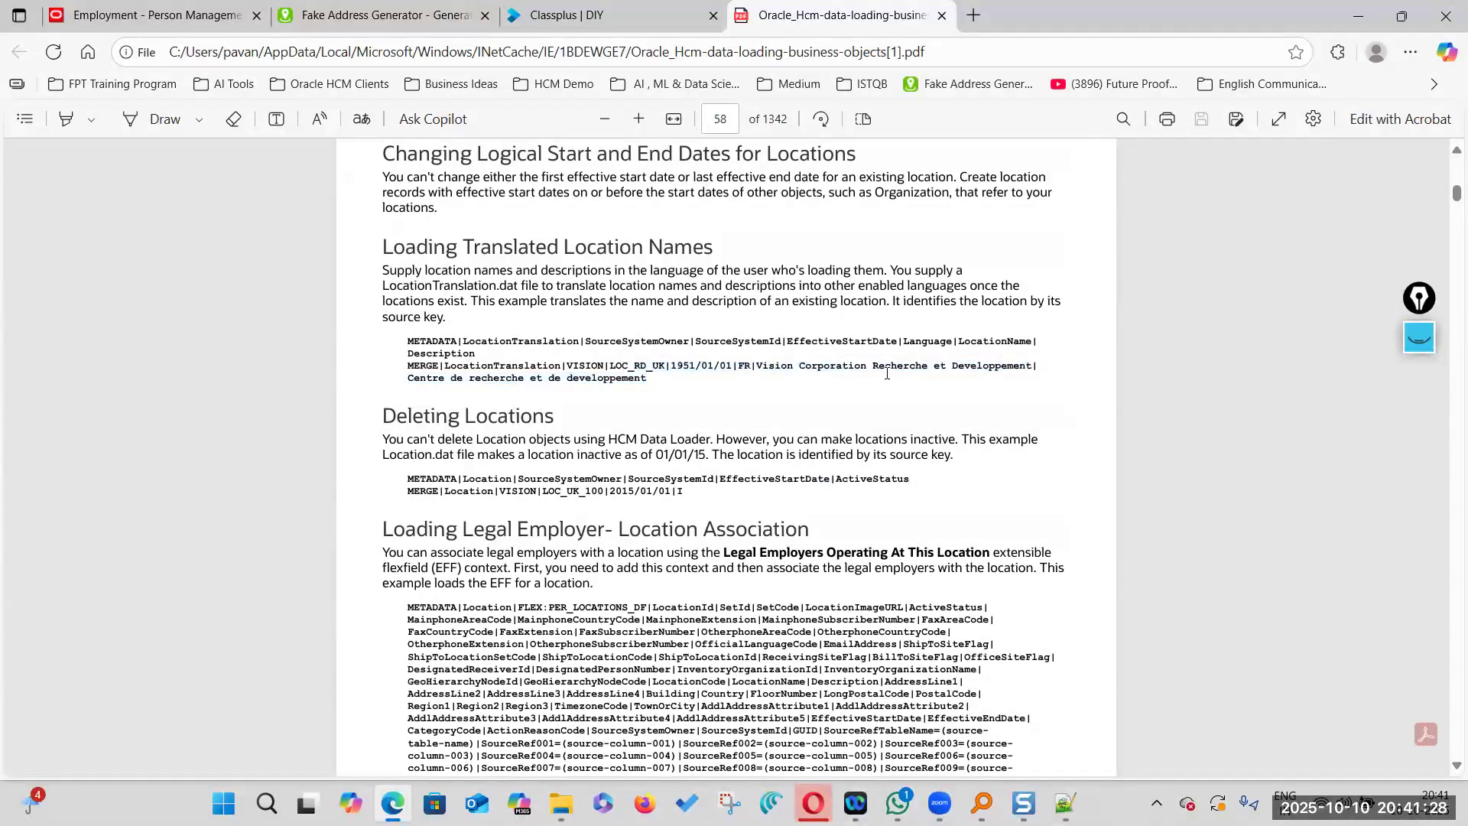
left_click_drag(752, 366, 1026, 362)
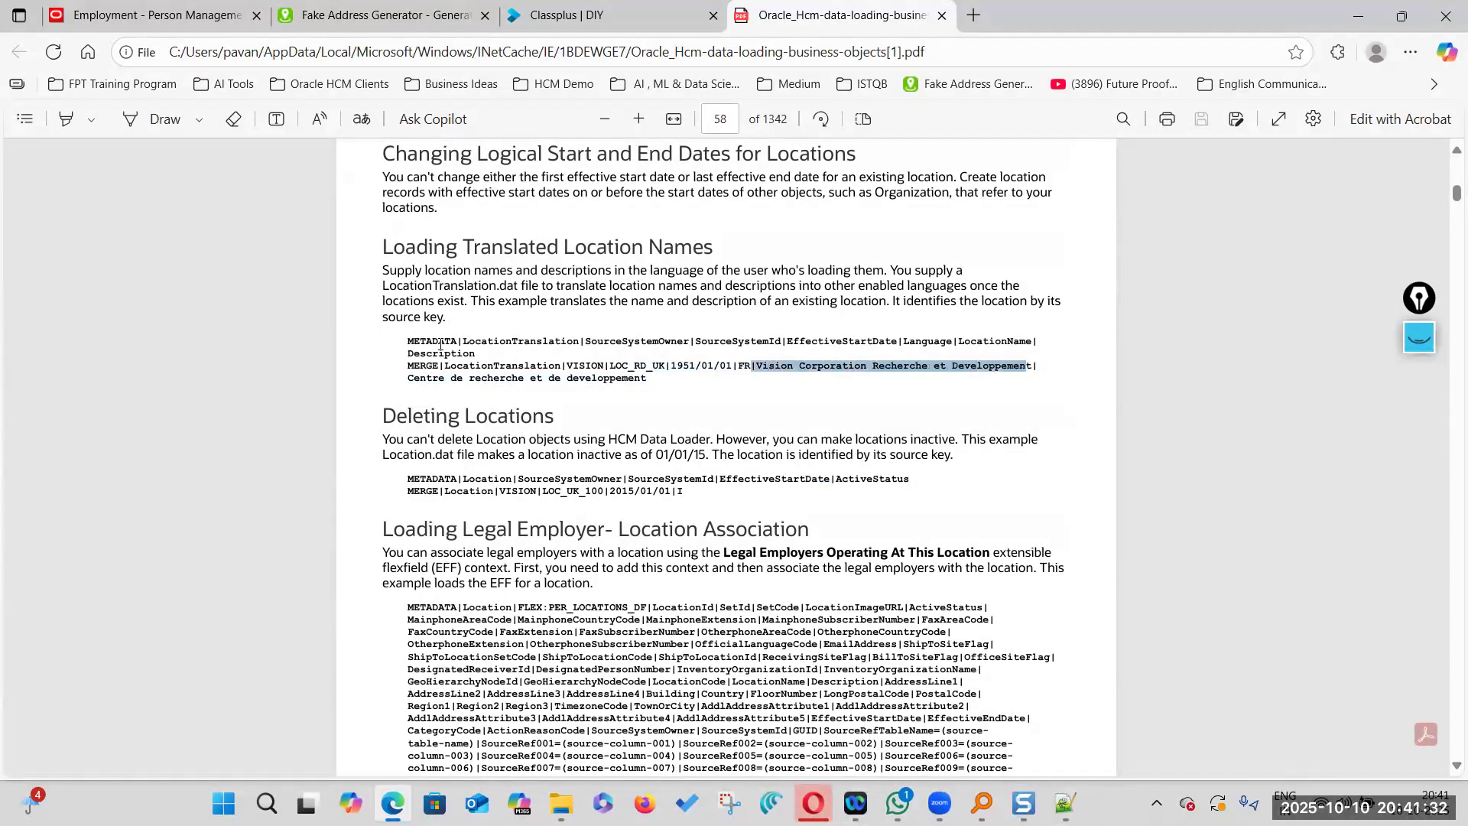
left_click_drag(476, 348, 388, 317)
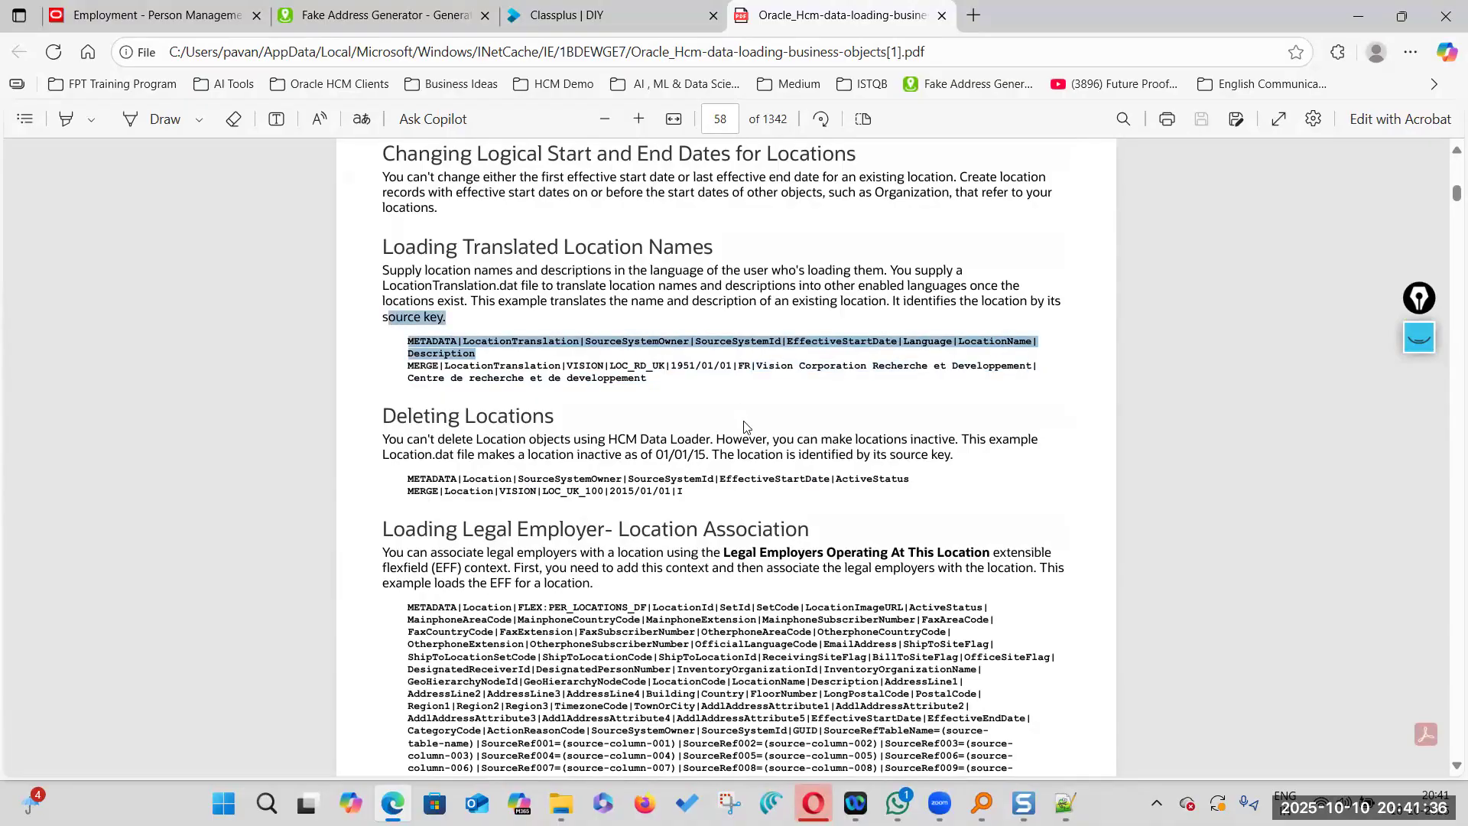
left_click(443, 369)
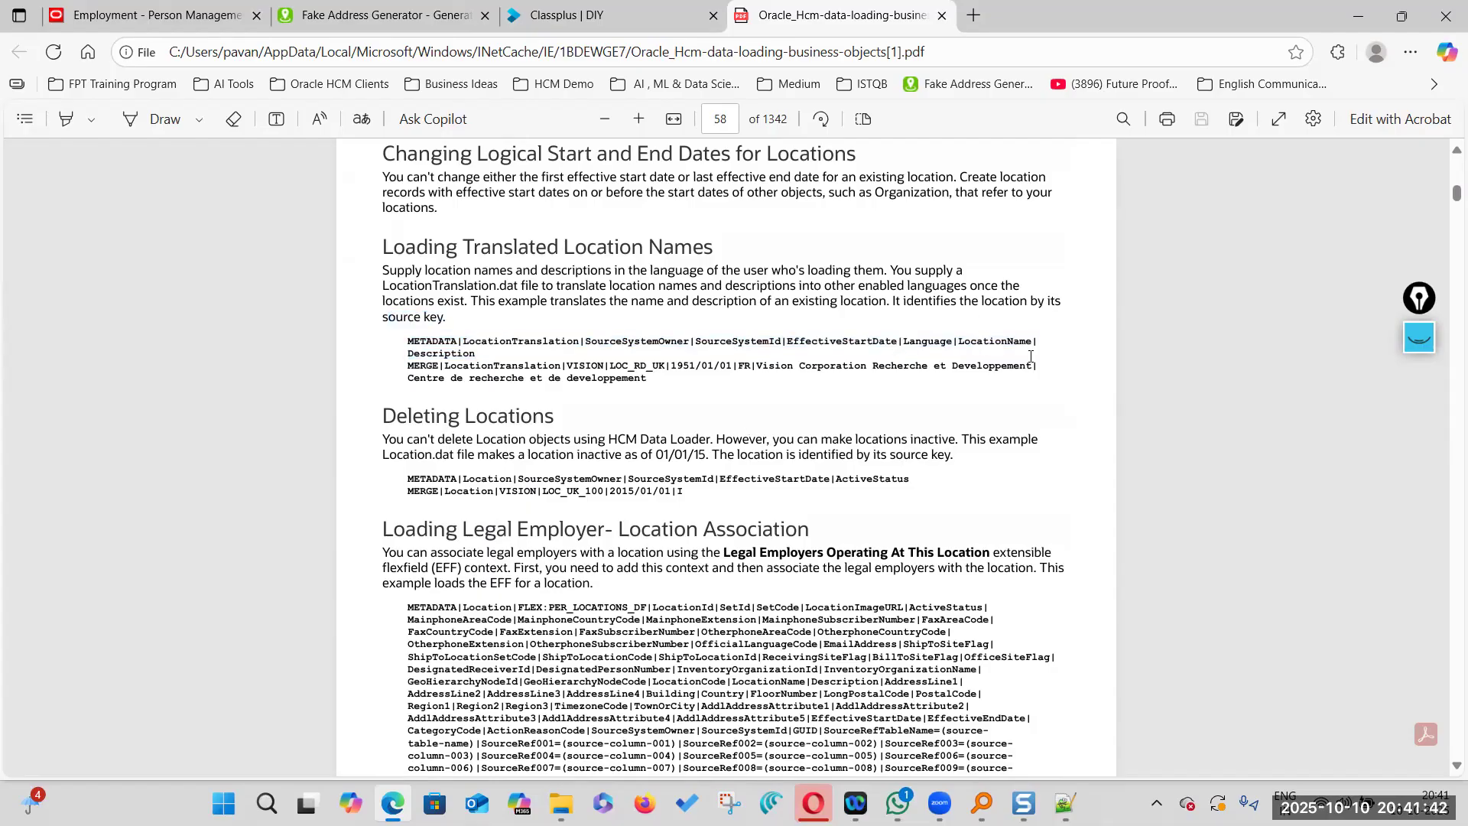
double_click(986, 340)
left_click(991, 354)
left_click_drag(1008, 343, 958, 342)
left_click(1065, 803)
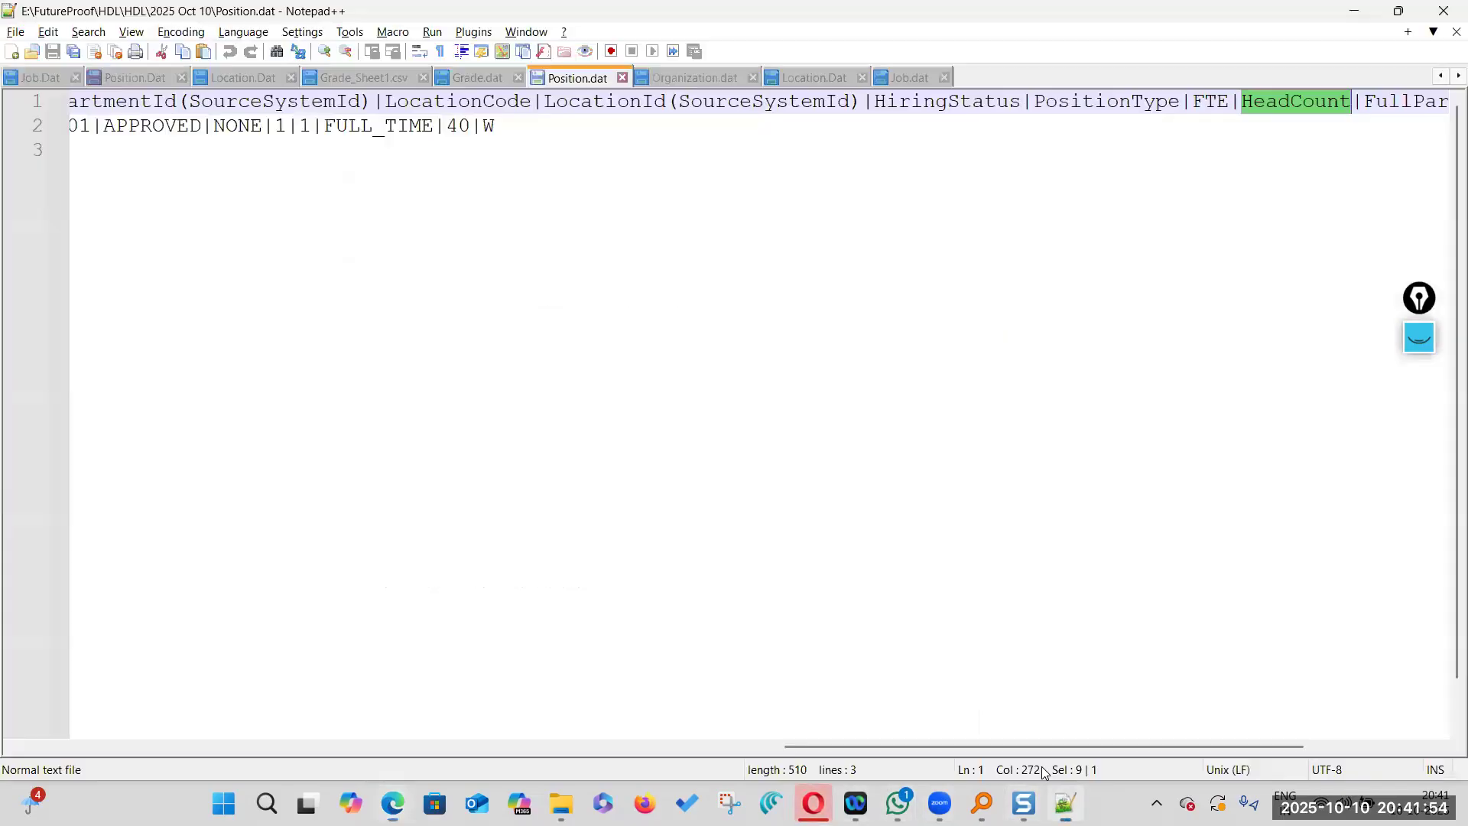
left_click(820, 80)
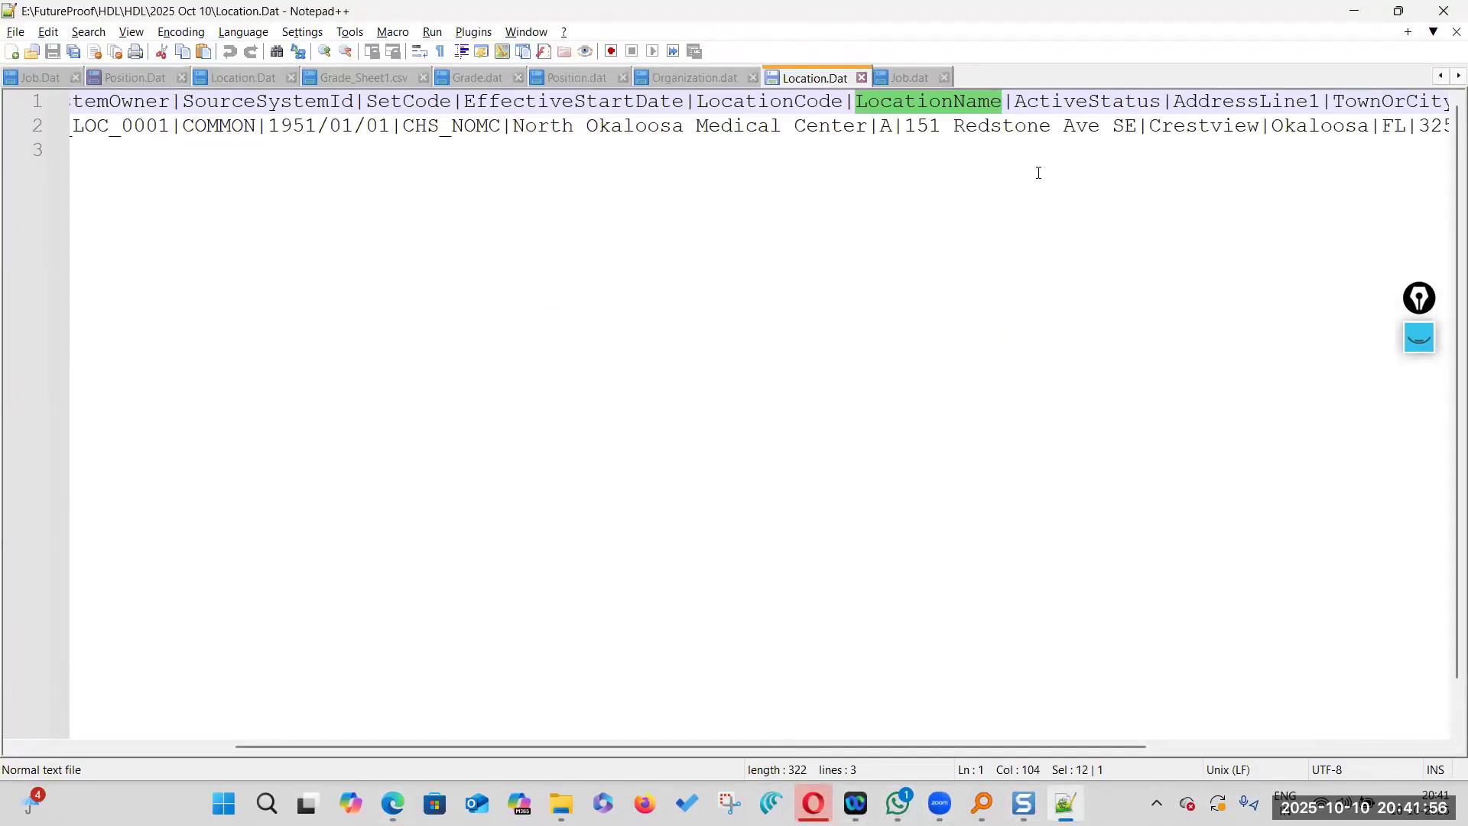
left_click(1029, 164)
left_click(1177, 101)
double_click(1244, 100)
left_click(710, 76)
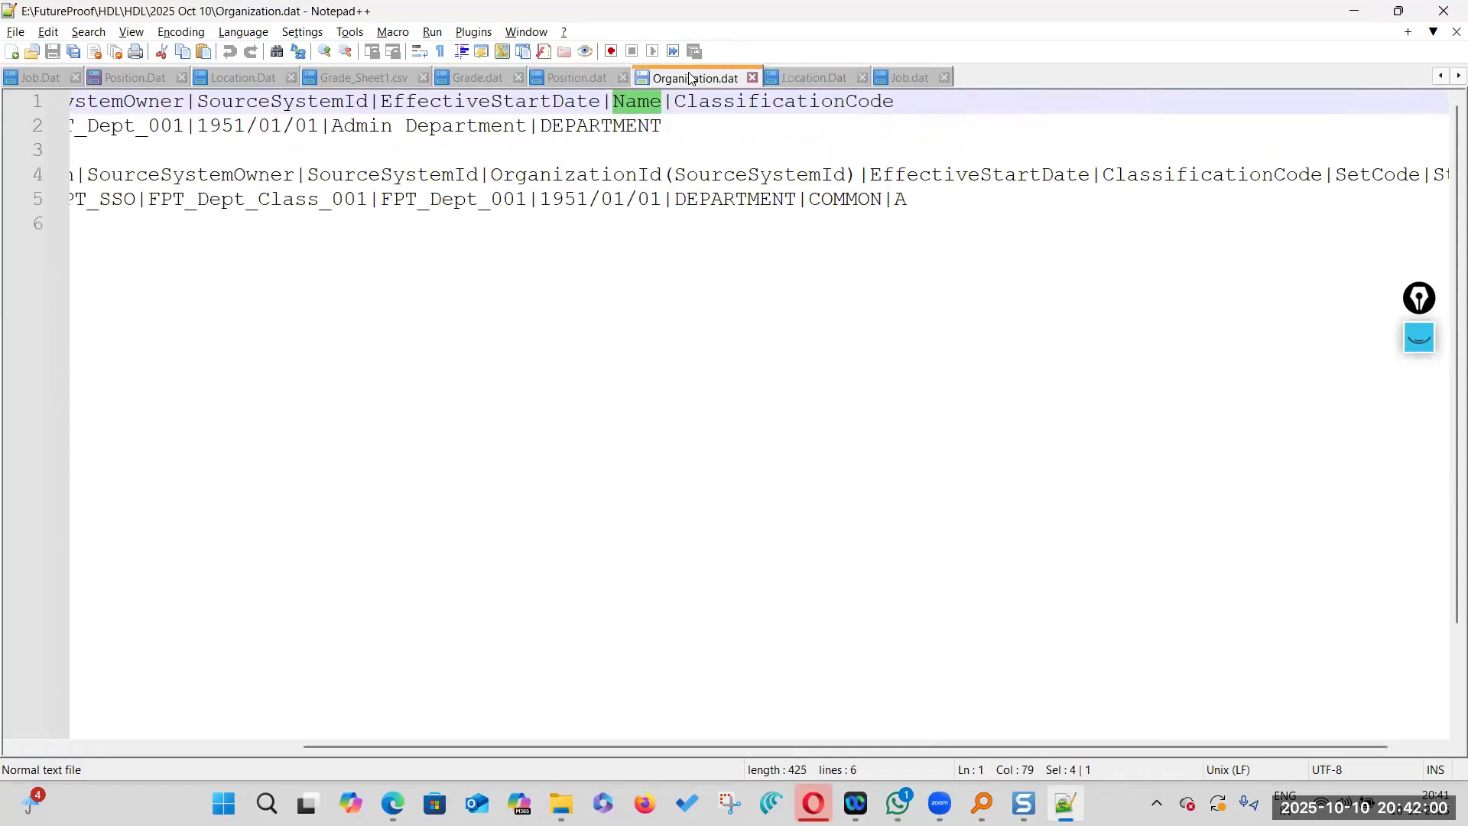
double_click(633, 102)
left_click(604, 79)
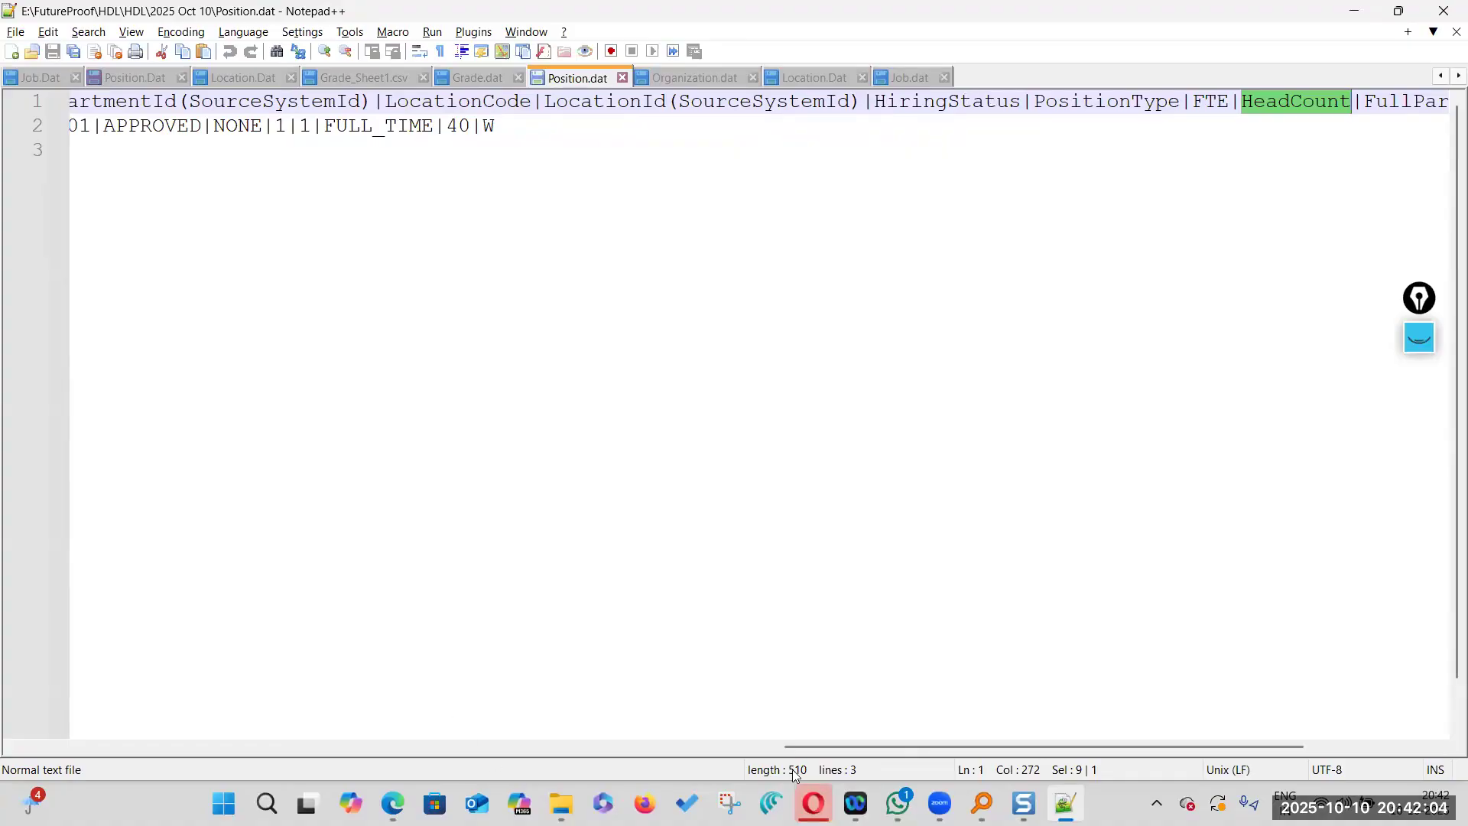
left_click_drag(822, 746, 138, 746)
double_click(892, 101)
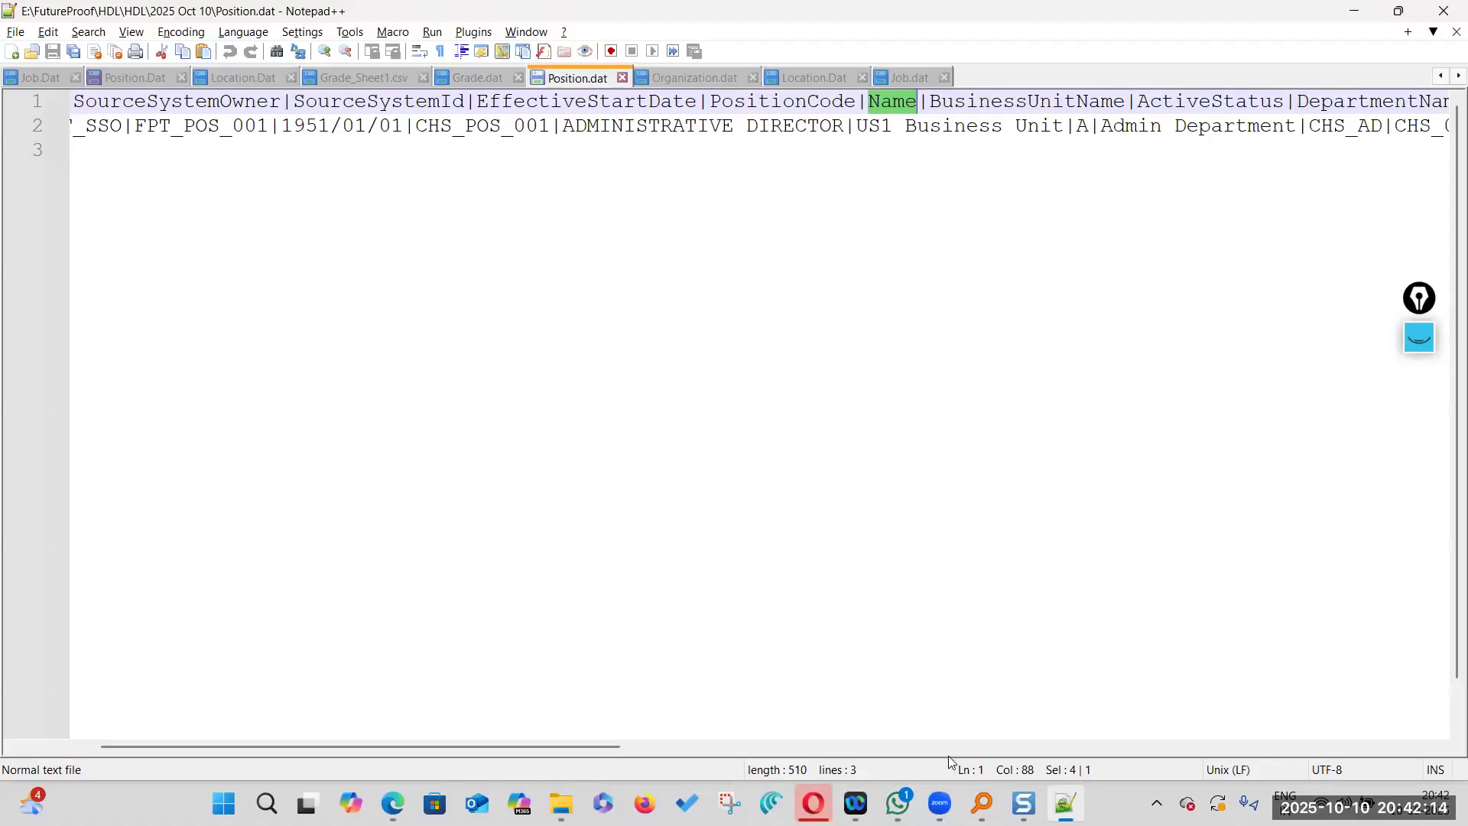
key("alt+Tab")
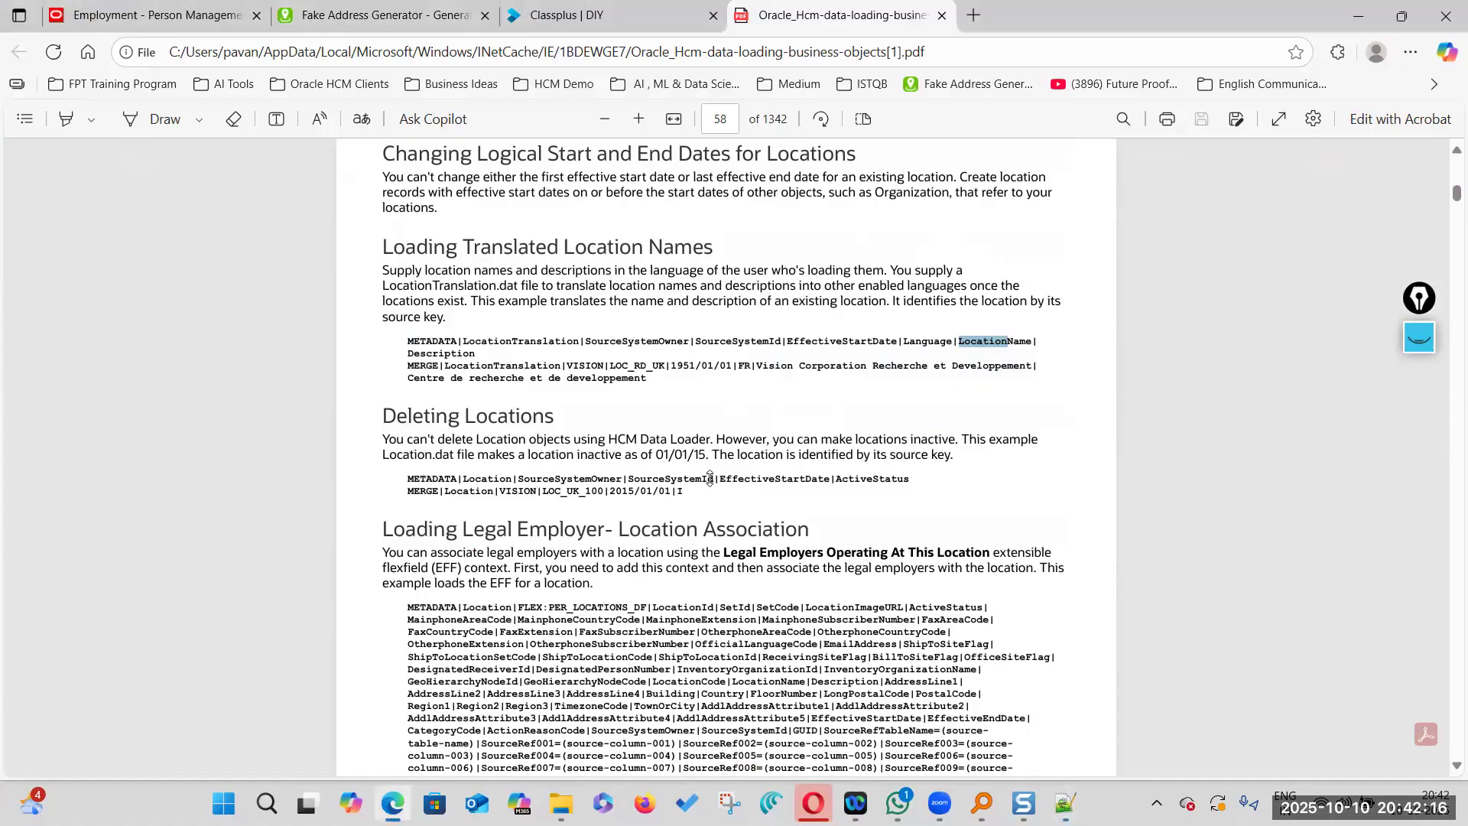
Scroll up from chapter 3 on page 51 to the Time and Labor Event Actions examples on page 49
scroll(712, 485, "up", 15)
scroll(712, 485, "up", 15)
scroll(708, 486, "up", 15)
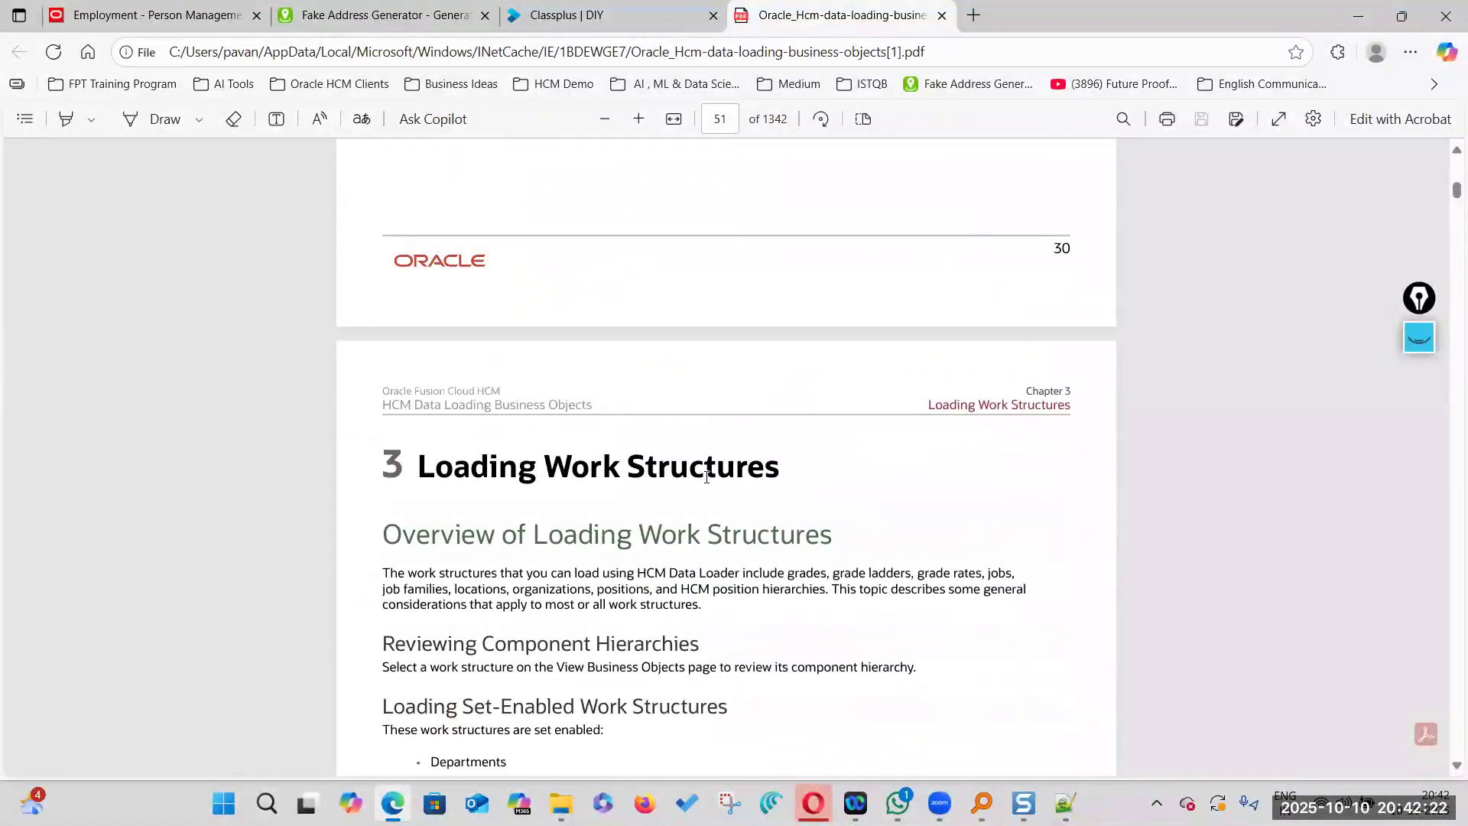
scroll(707, 476, "up", 5)
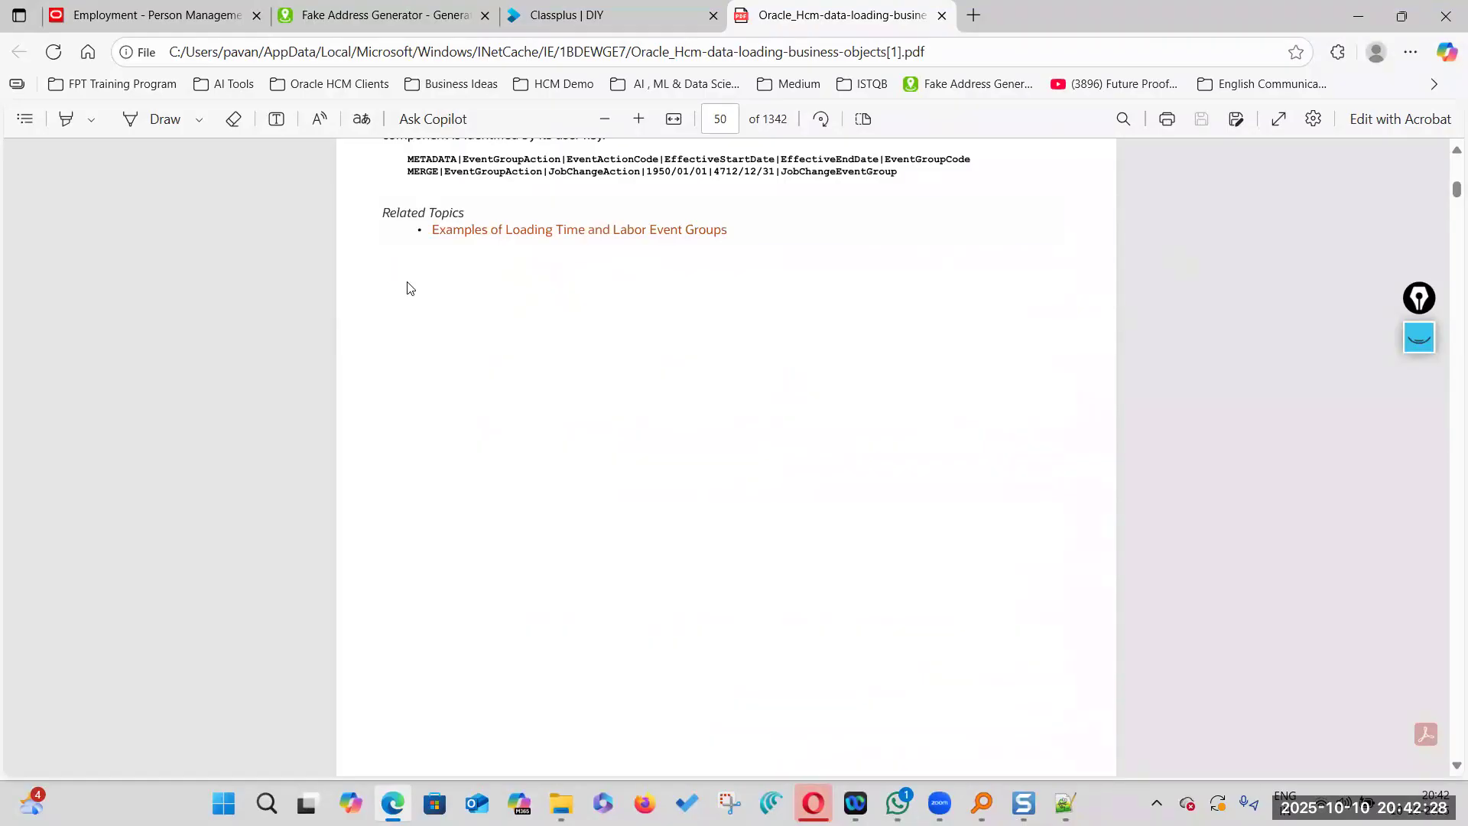
scroll(619, 331, "up", 5)
scroll(654, 359, "up", 5)
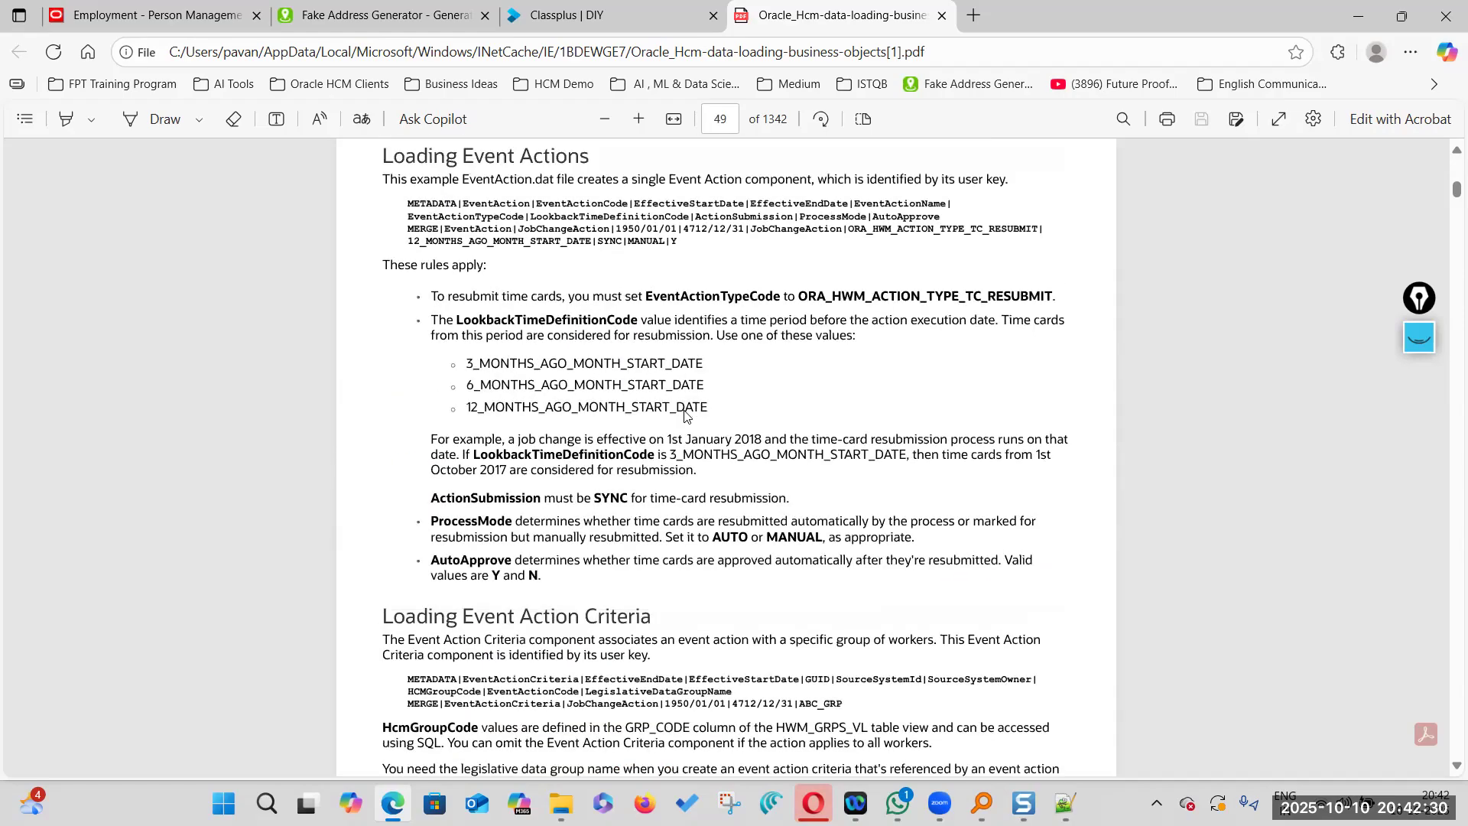
scroll(953, 313, "up", 5)
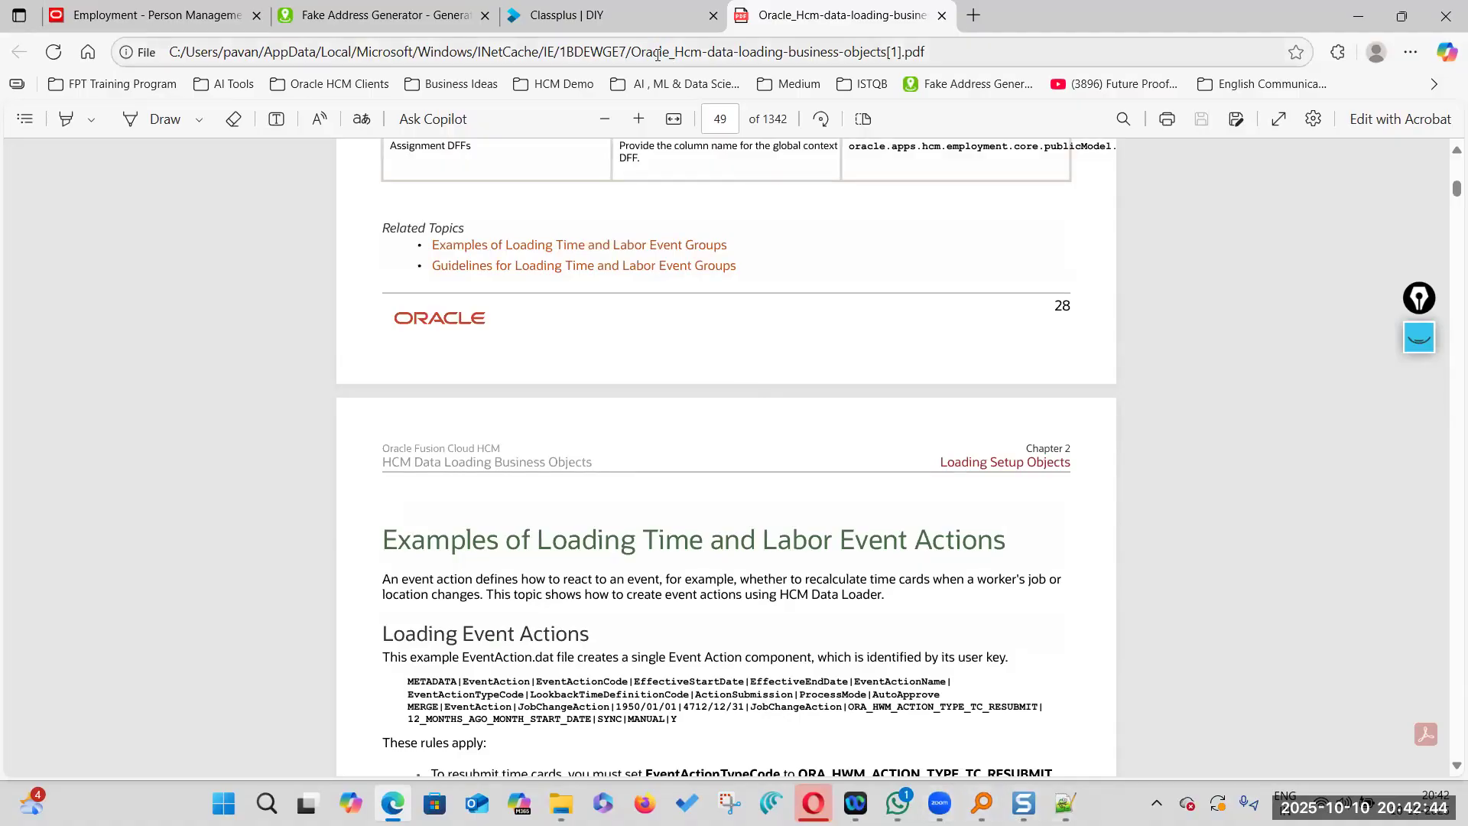
Search Google in a new tab for 'ORacle HDL Docum' and open the HCM Data Loader - Cloud result
left_click(973, 15)
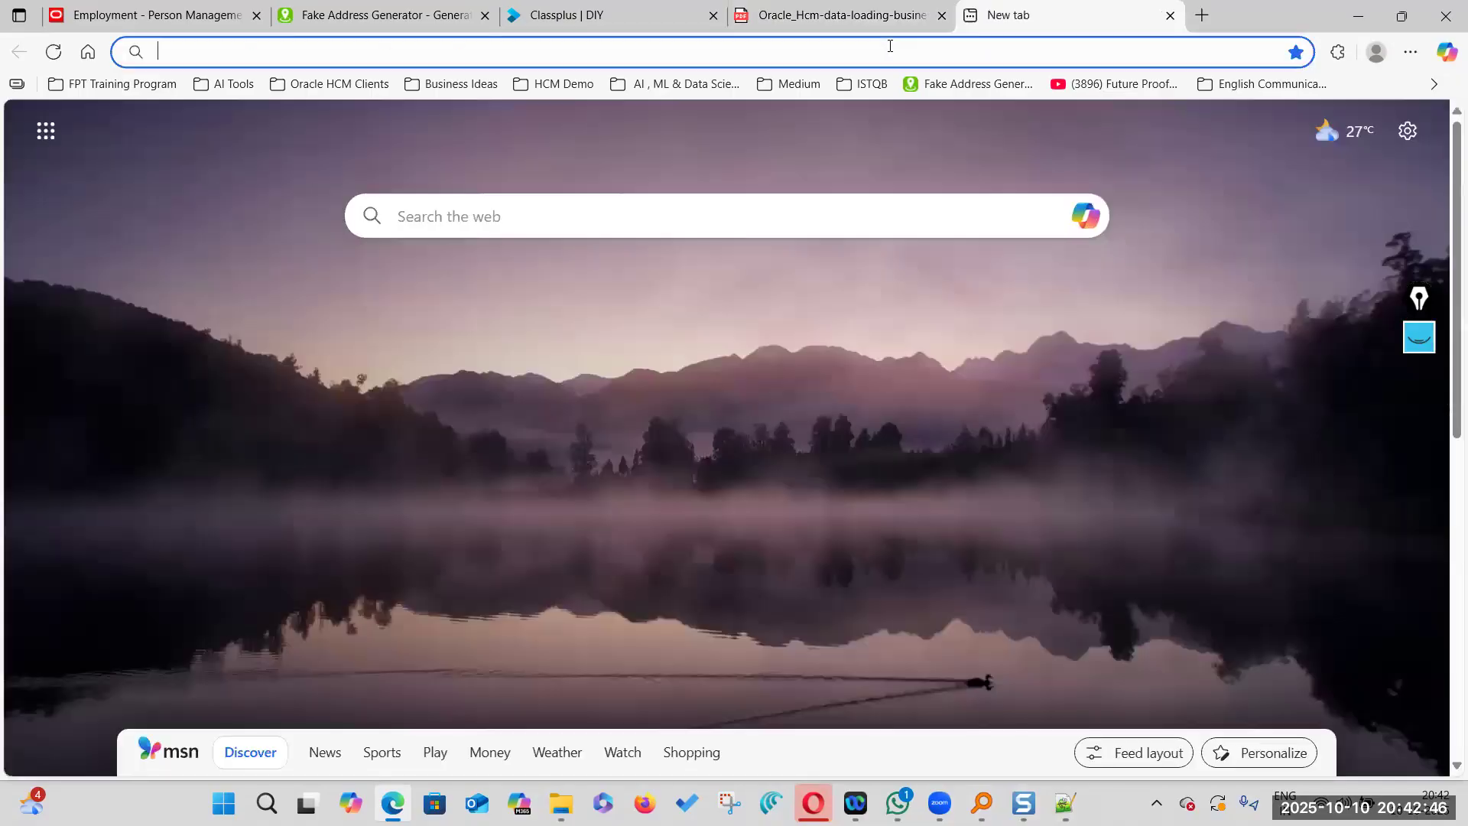
type("ORacle HDL")
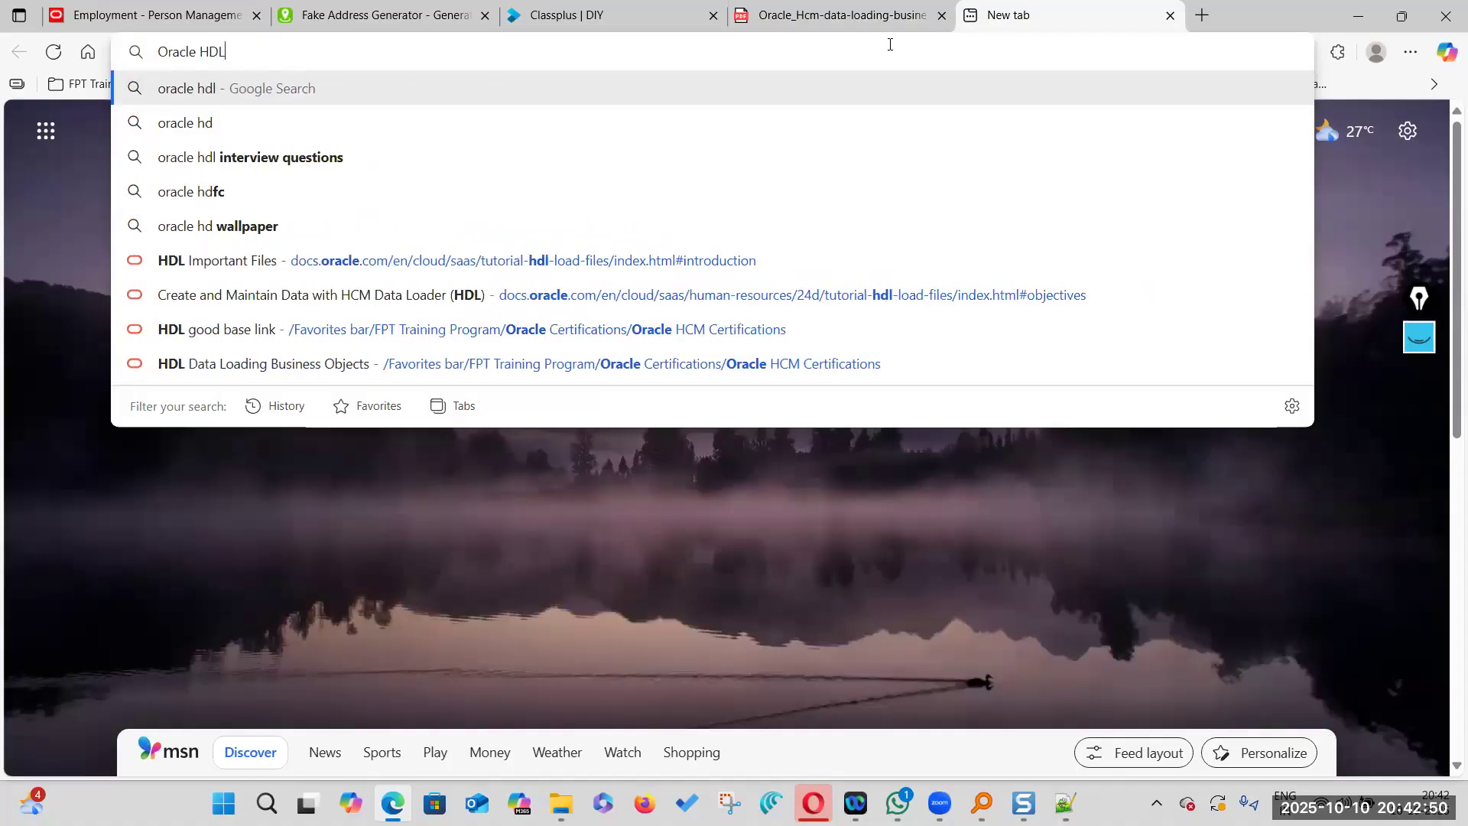
type(" Docum")
key("Return")
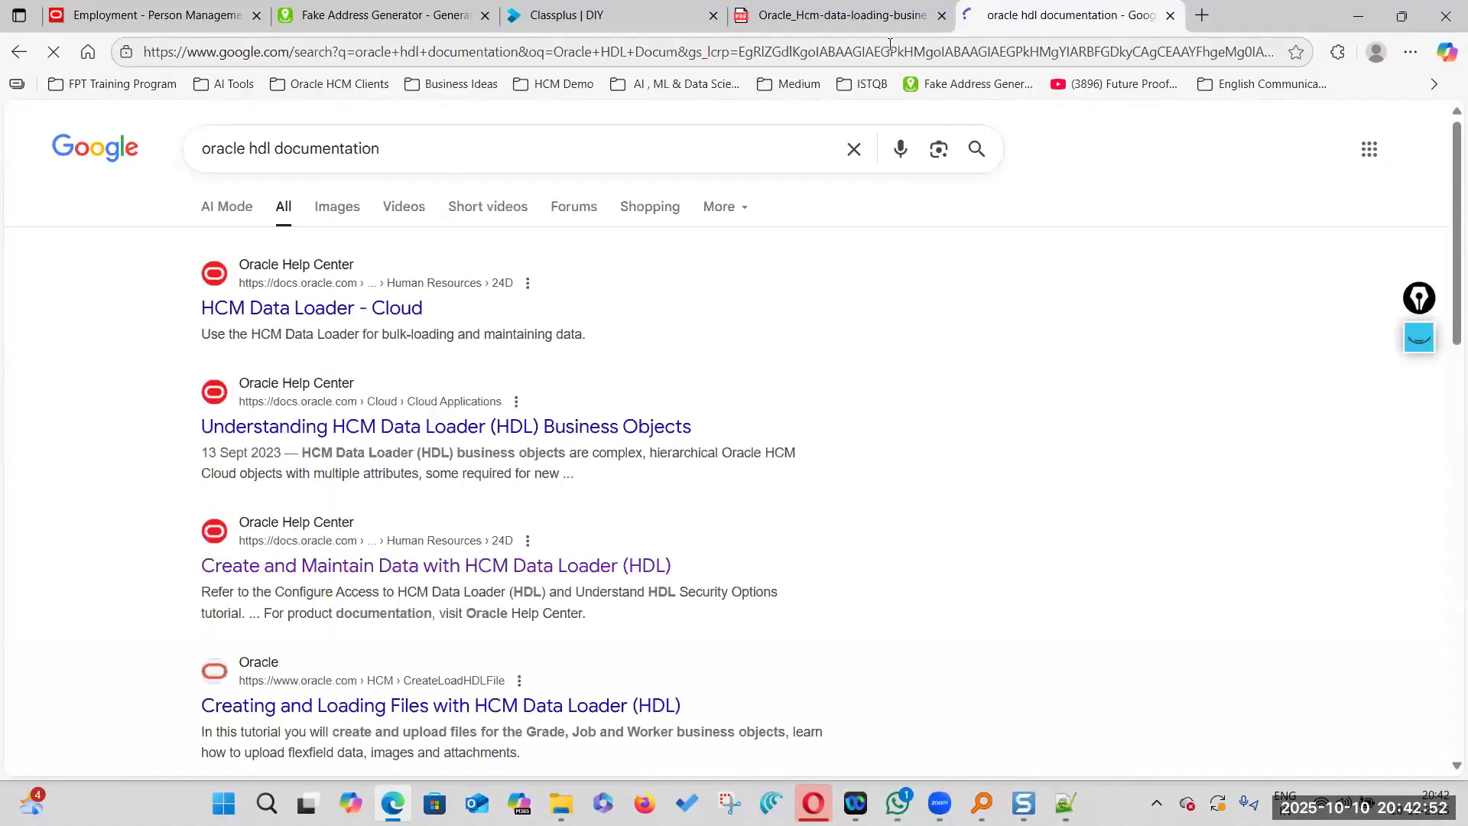
left_click(362, 310)
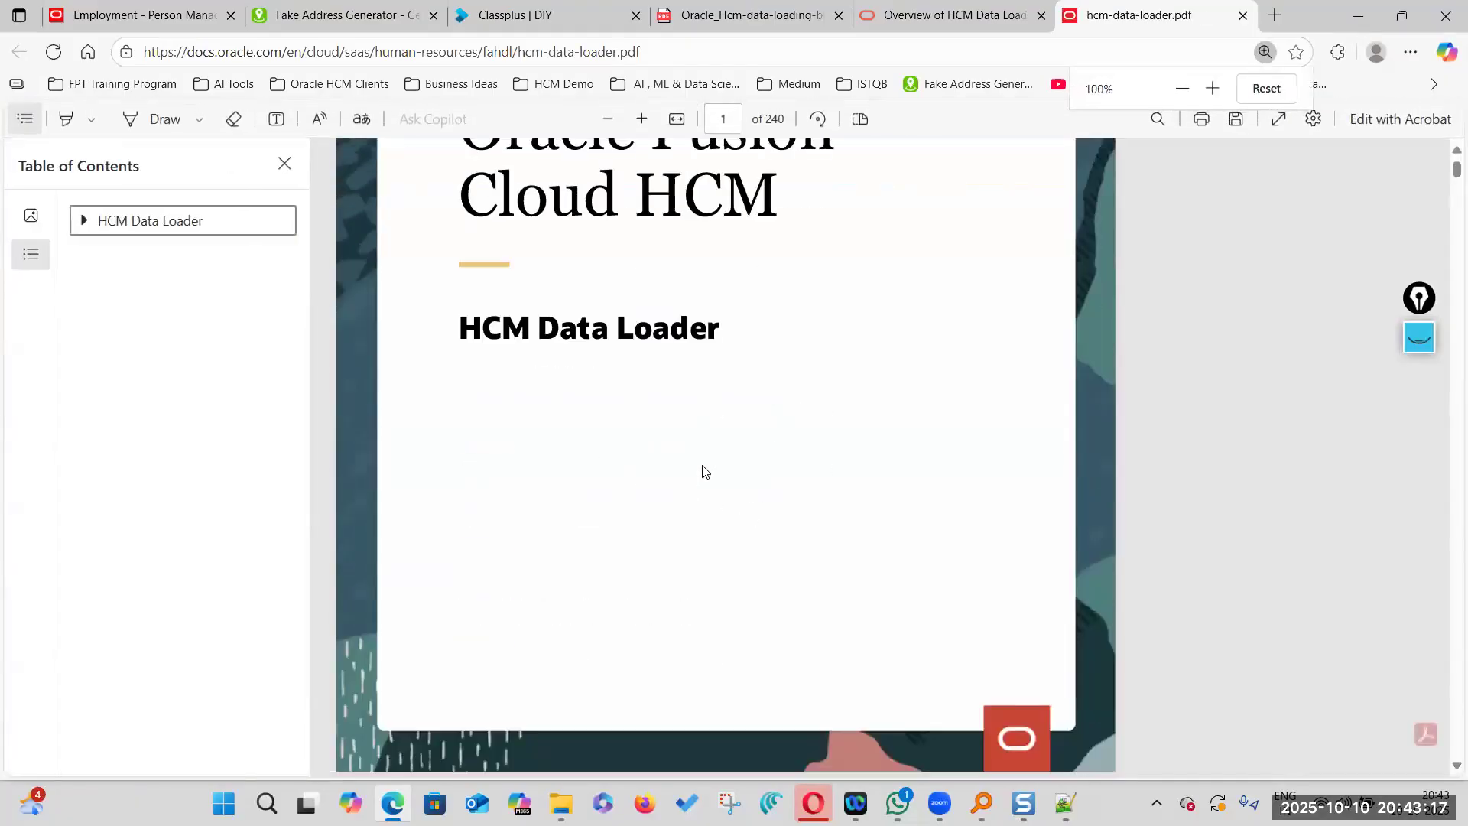
Scroll through the hcm-data-loader.pdf Contents pages 3–6 and back up to the Contents heading
scroll(704, 472, "down", 15)
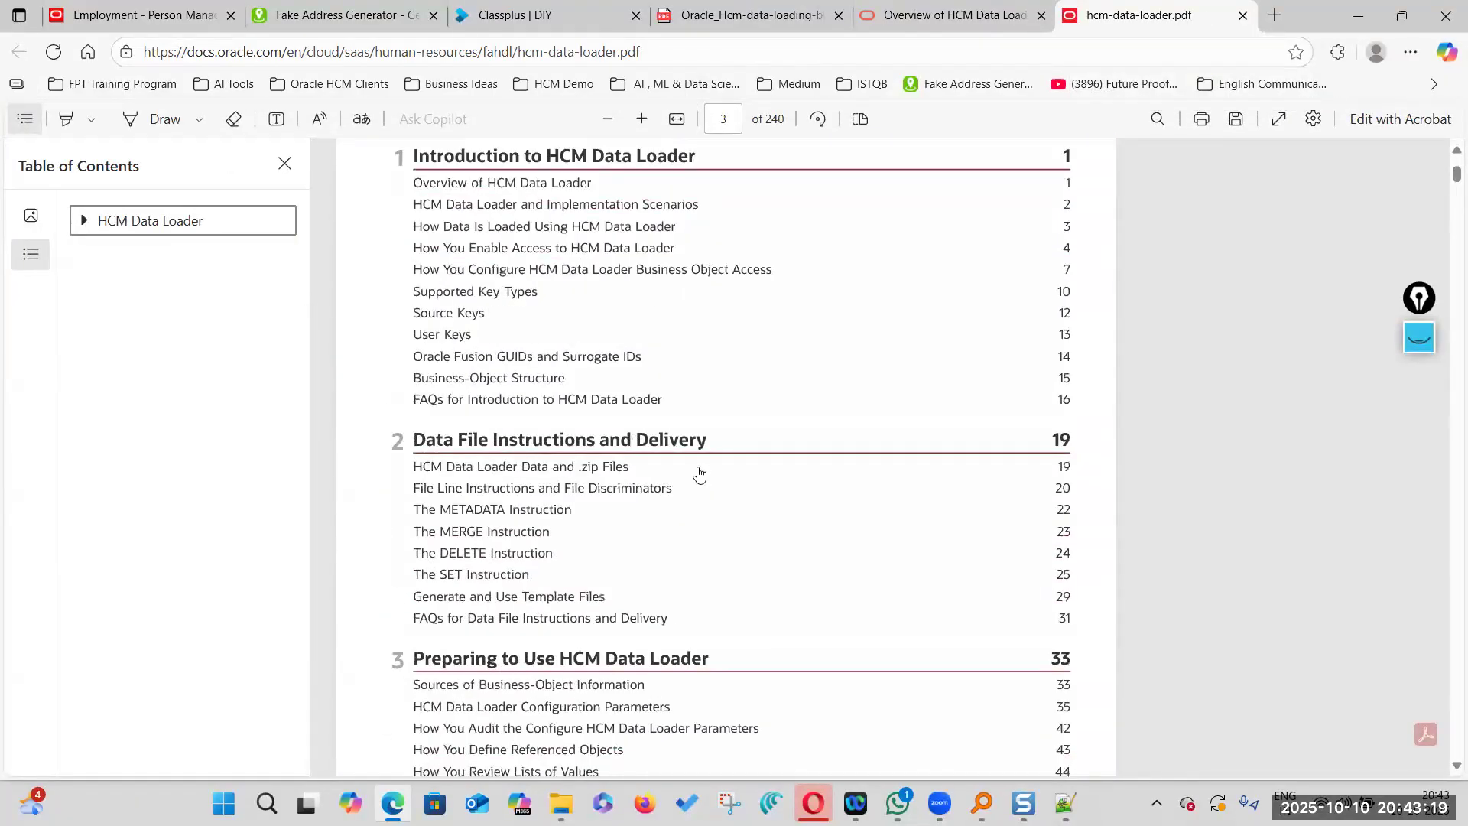
scroll(651, 523, "down", 3)
scroll(651, 523, "down", 6)
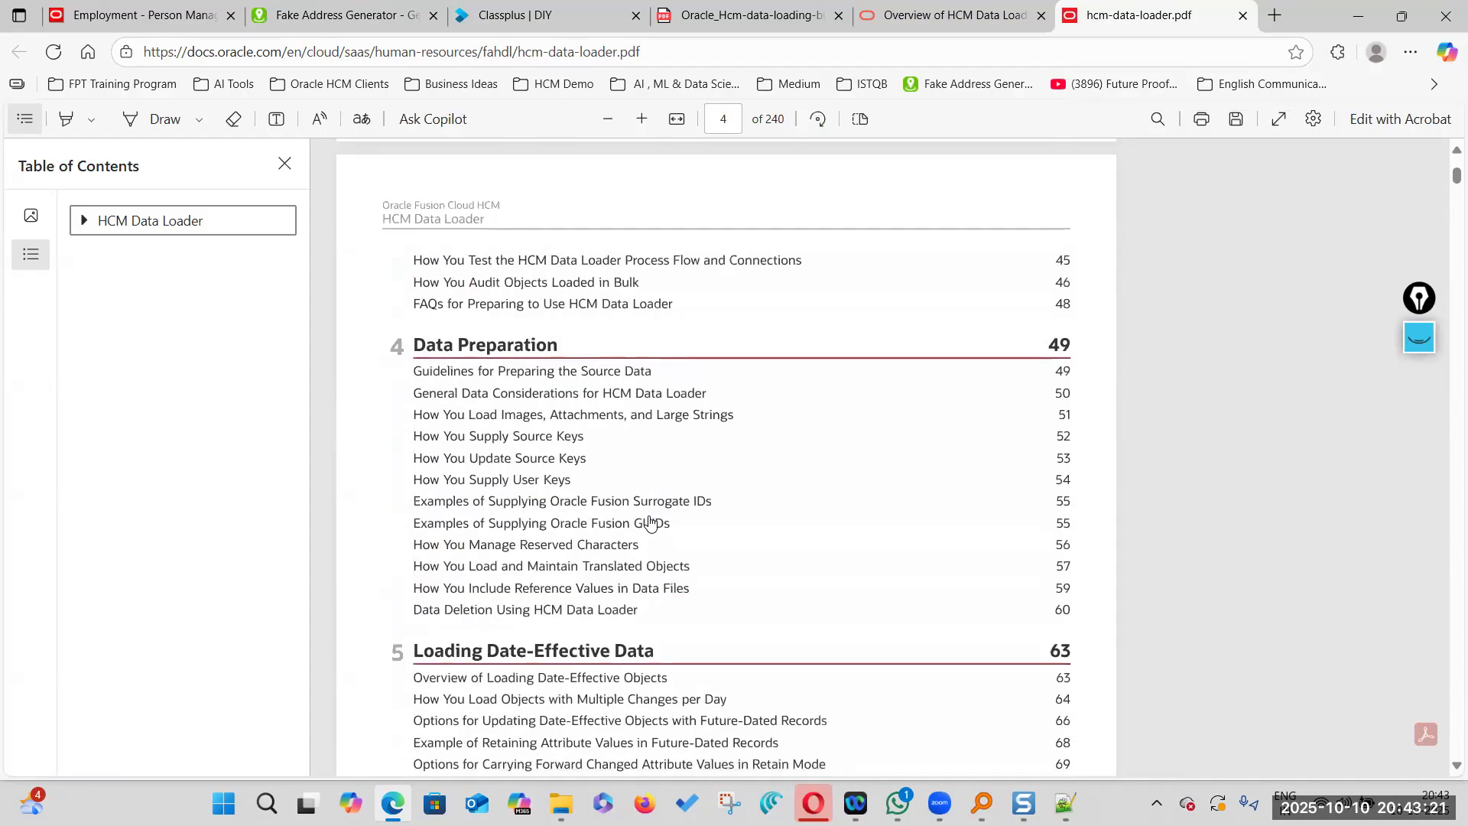
scroll(649, 529, "down", 3)
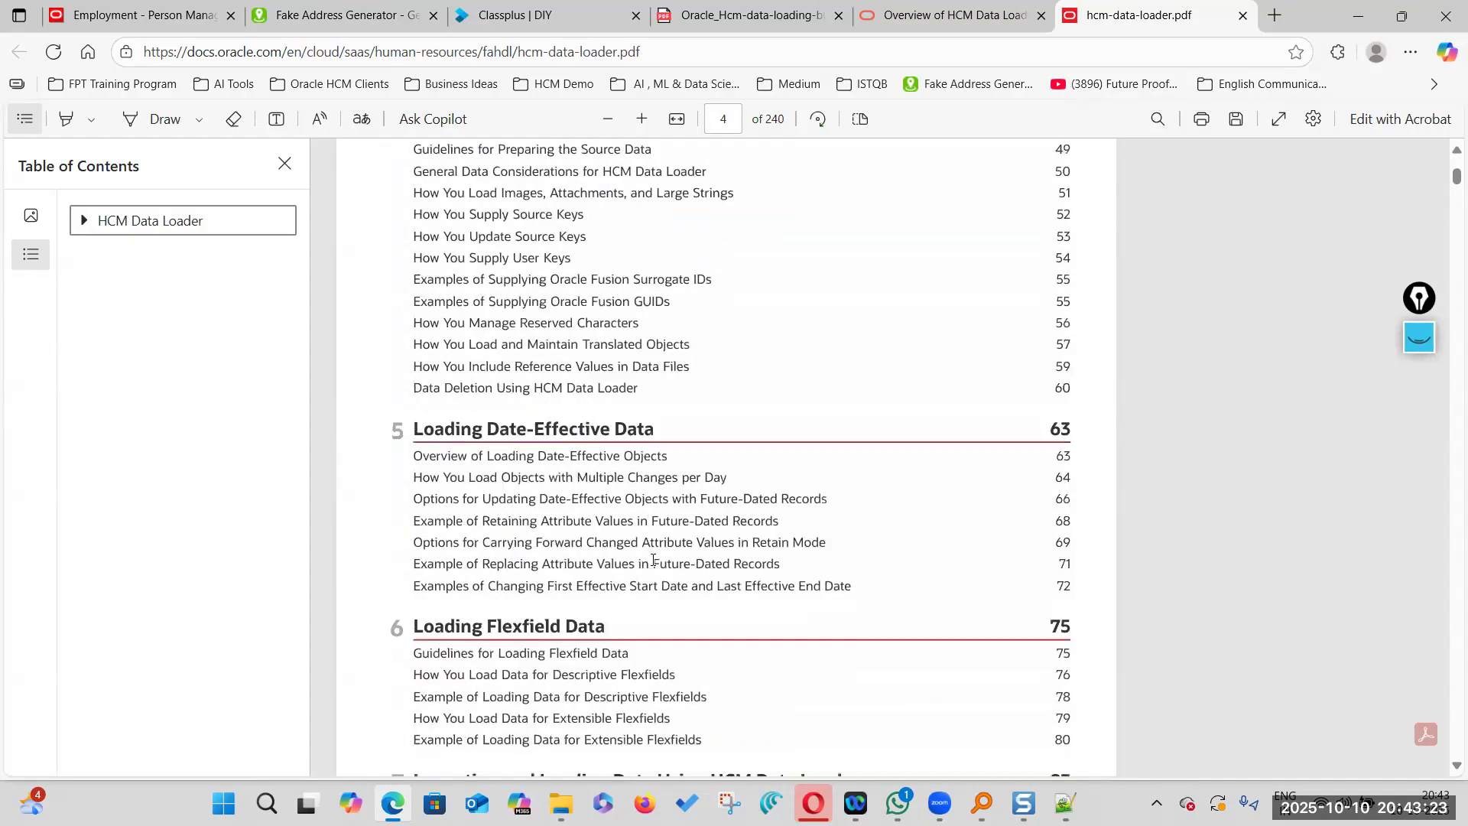
scroll(653, 559, "down", 6)
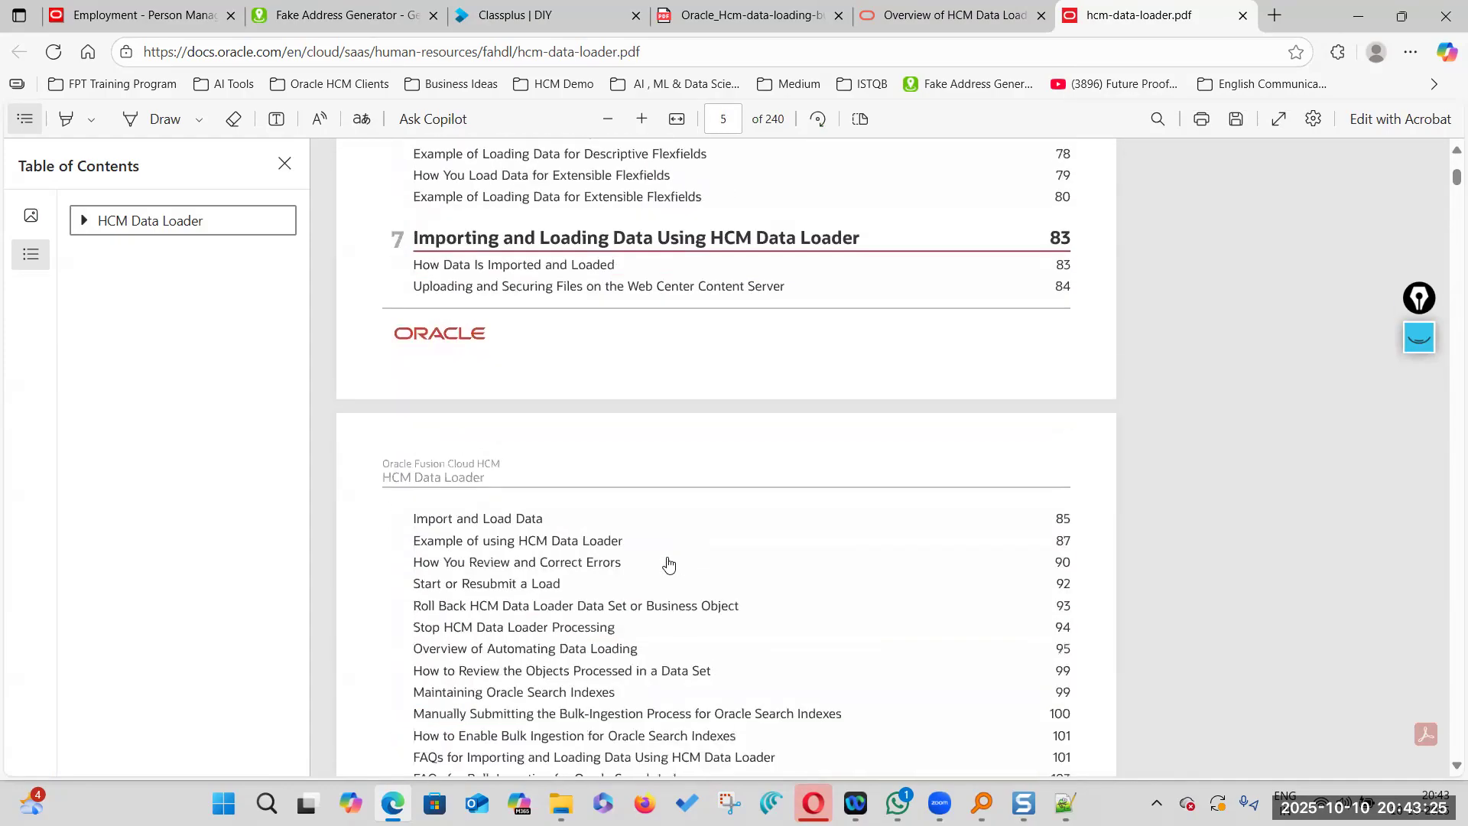
scroll(665, 550, "down", 4)
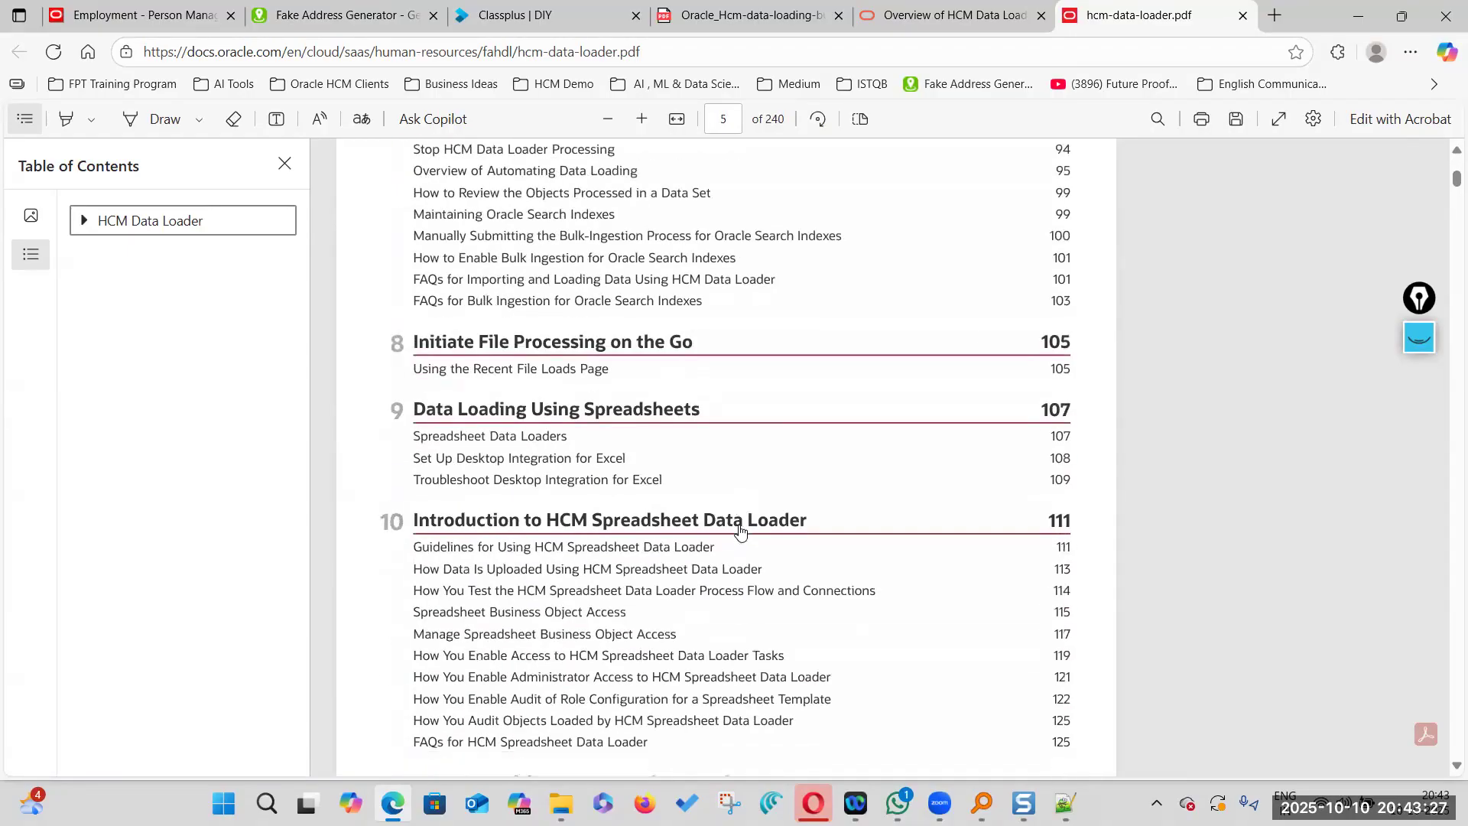
scroll(657, 510, "down", 7)
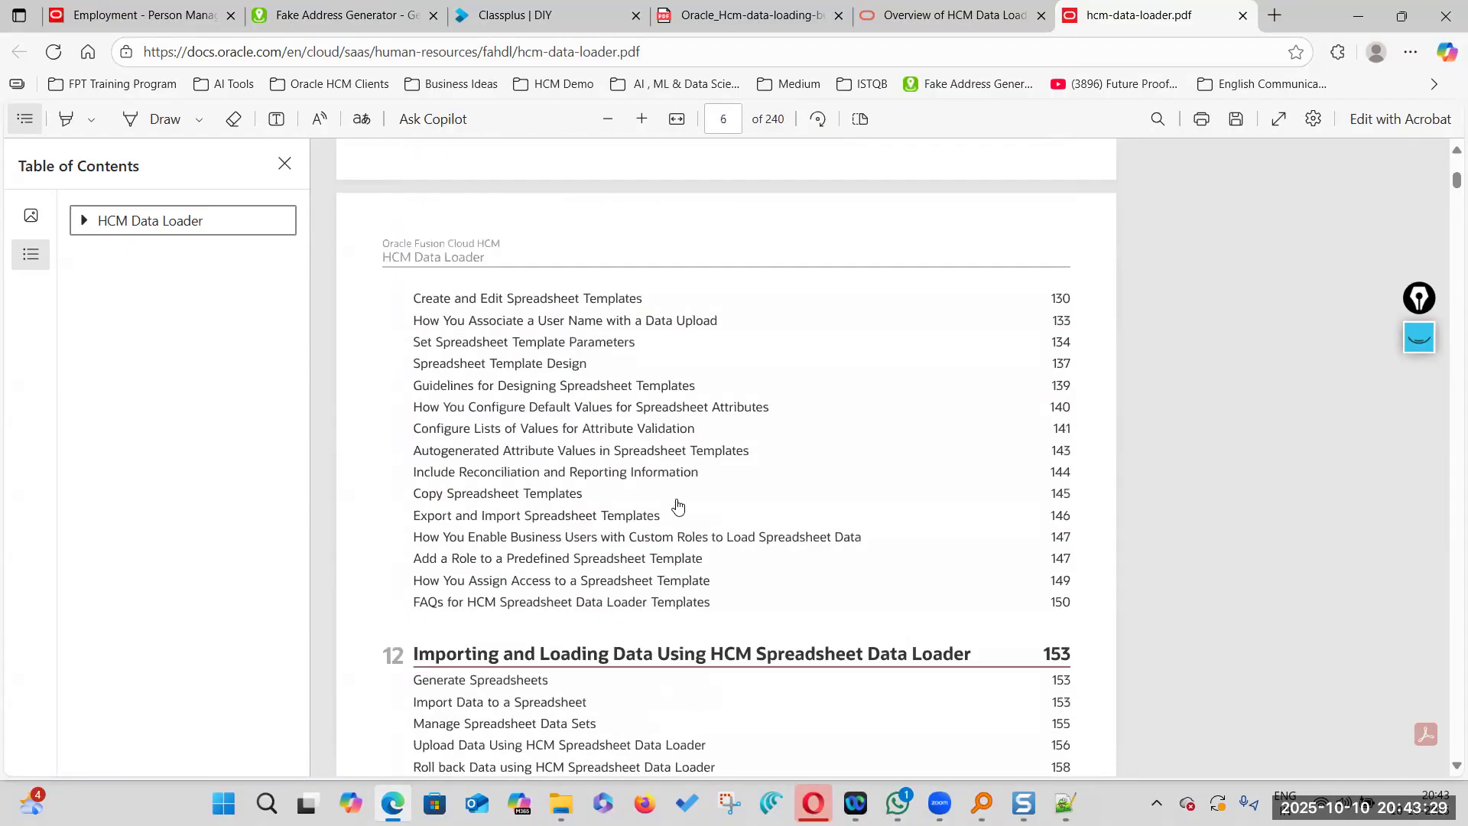
scroll(679, 507, "up", 11)
scroll(679, 507, "up", 20)
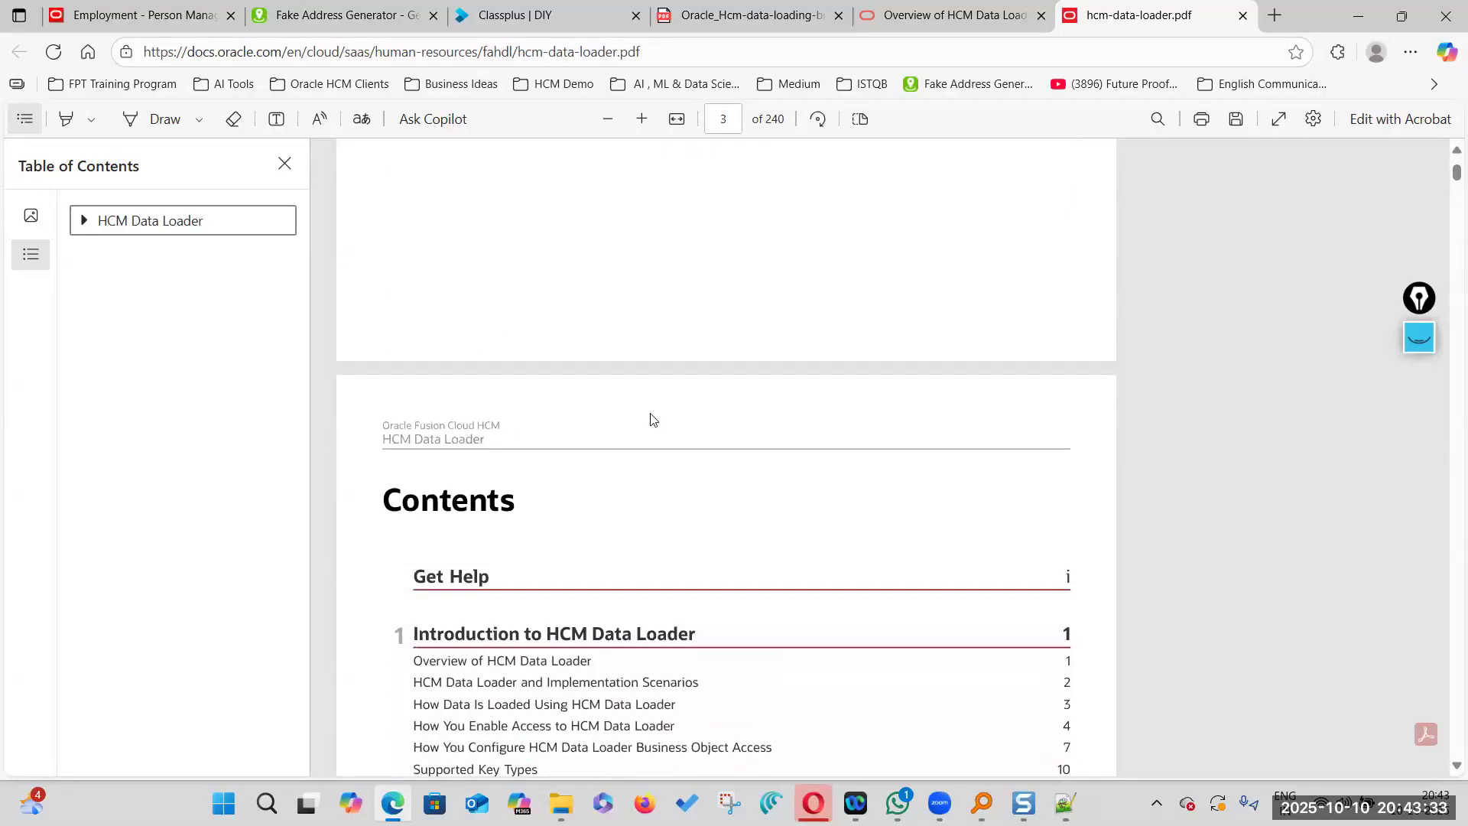
Search the guide for 'location' and highlight instruction names in the instruction table
key("ctrl+f")
type("location")
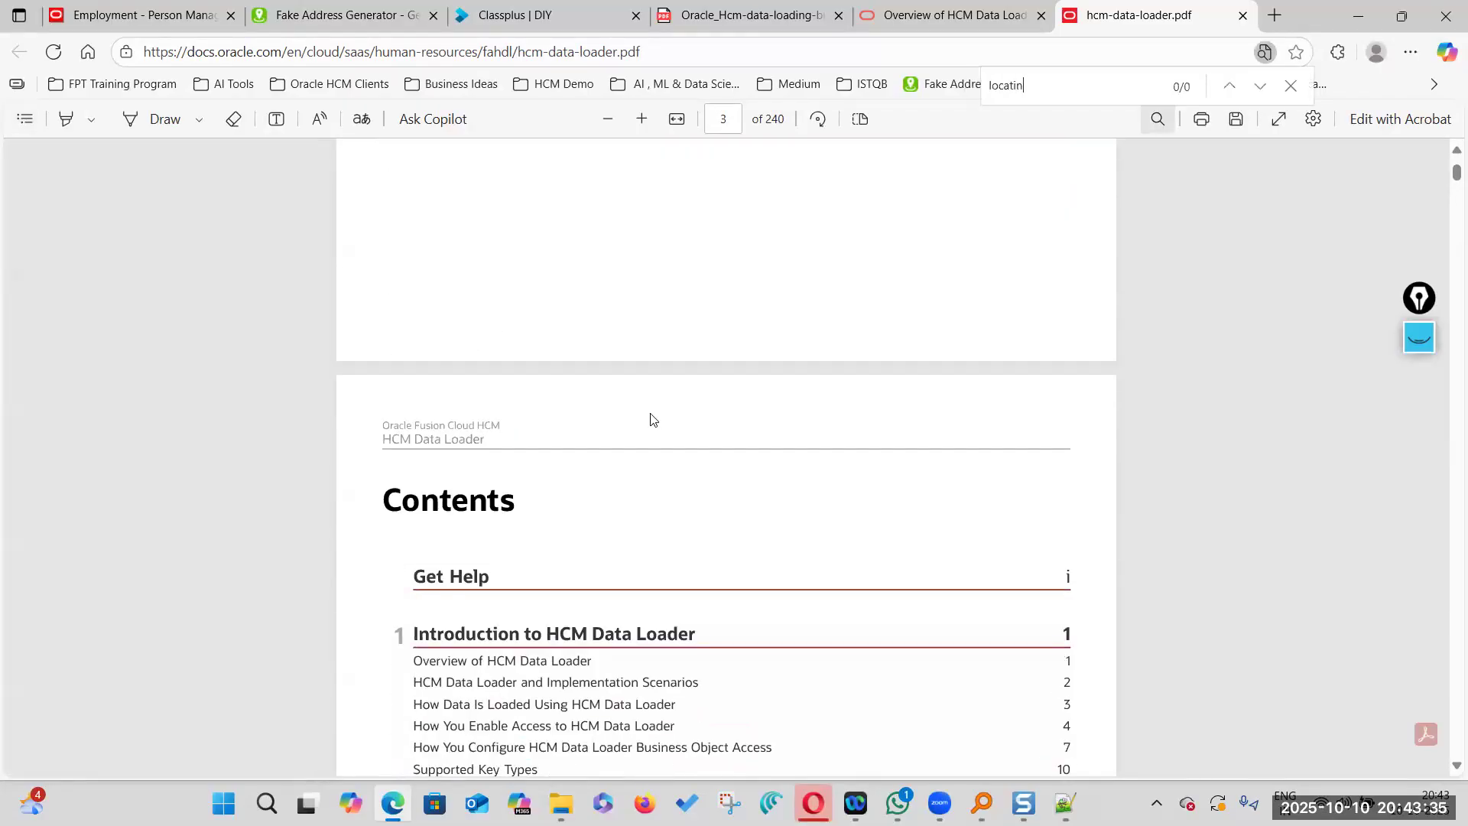
scroll(650, 417, "down", 3)
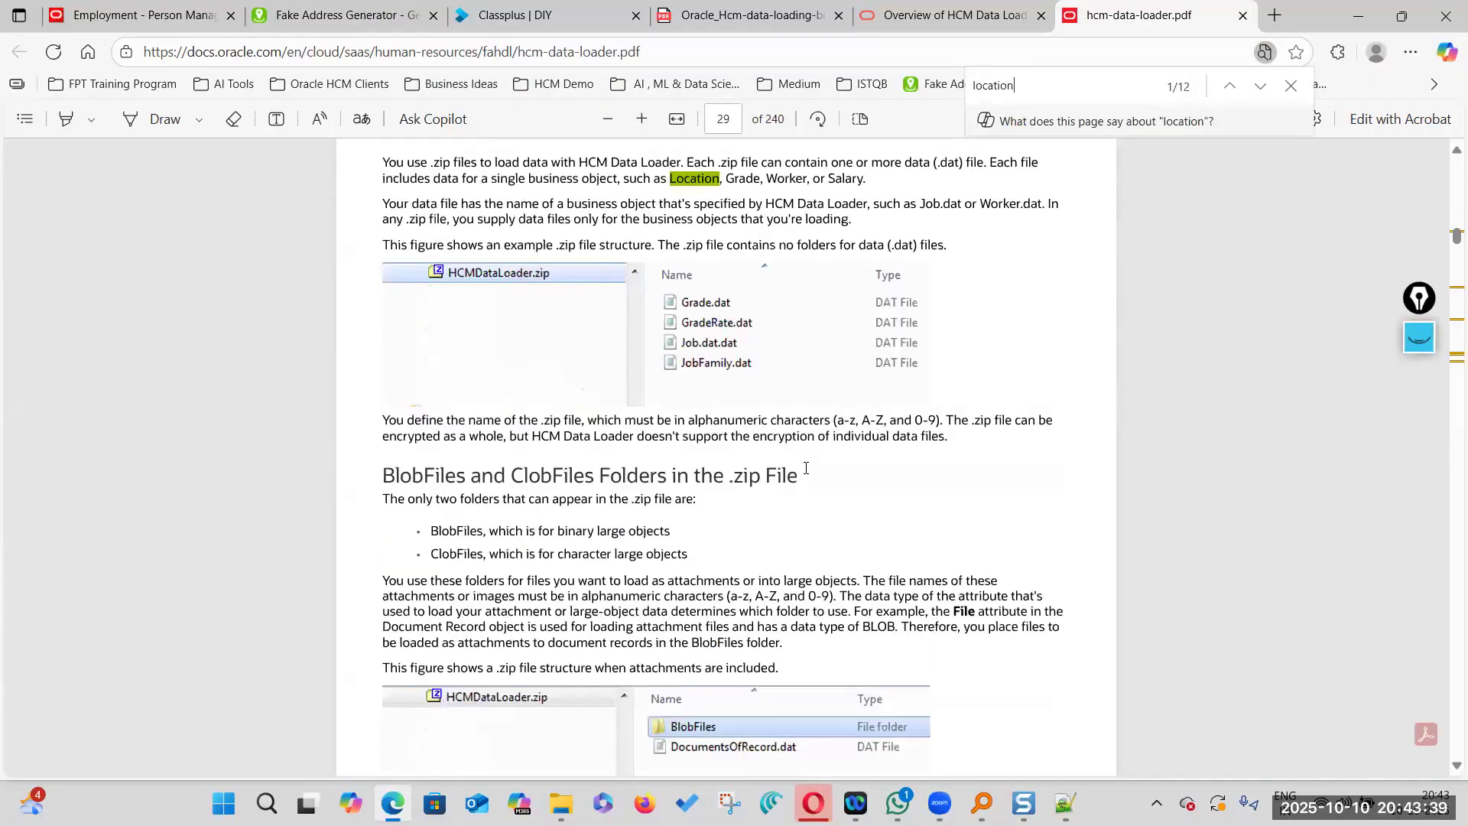
scroll(659, 507, "down", 7)
scroll(661, 510, "down", 15)
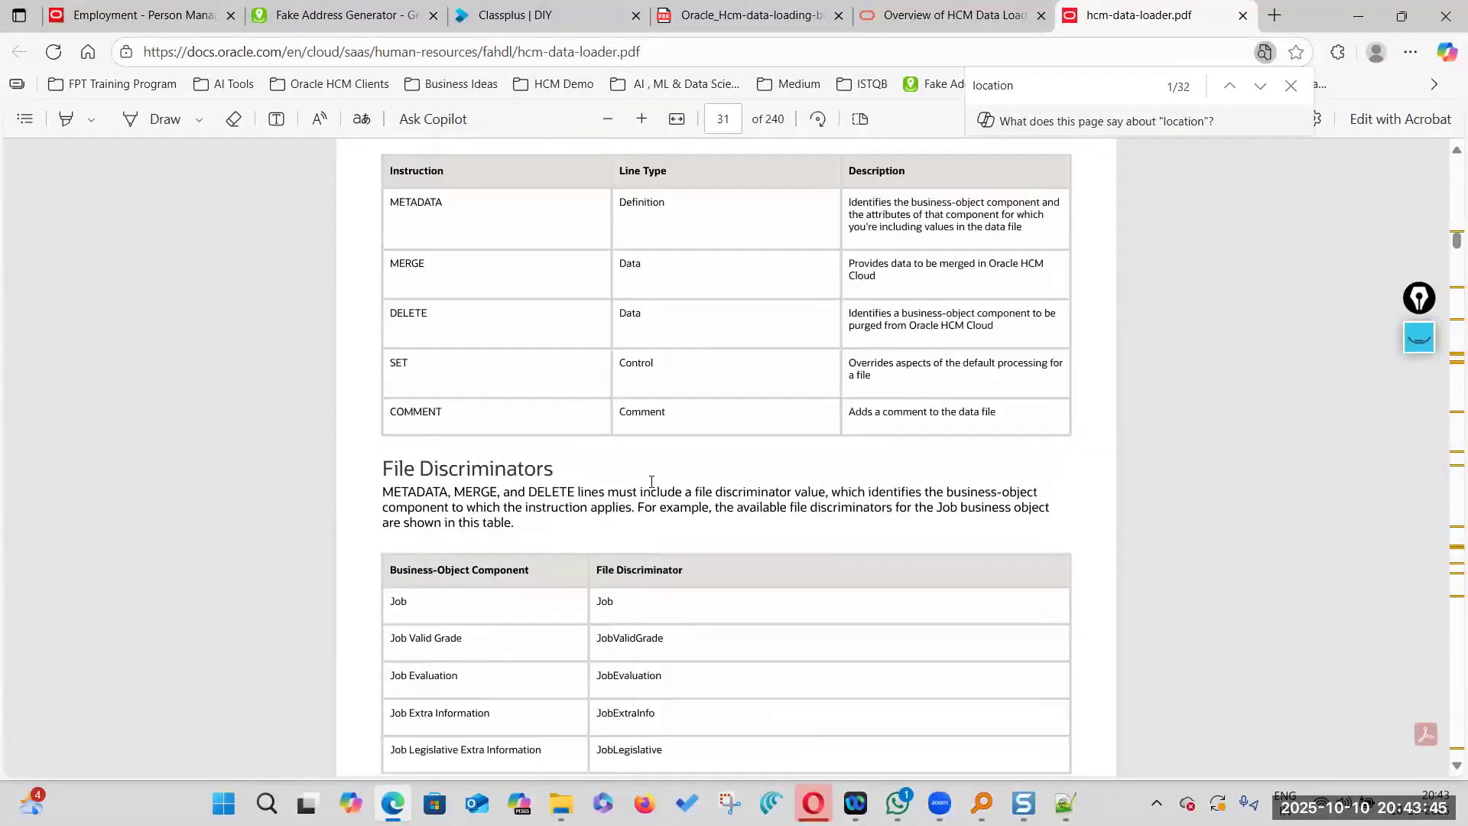
left_click_drag(397, 265, 426, 314)
left_click(402, 358)
Select the Job and Name words, then the whole METADATA example line
scroll(444, 413, "down", 6)
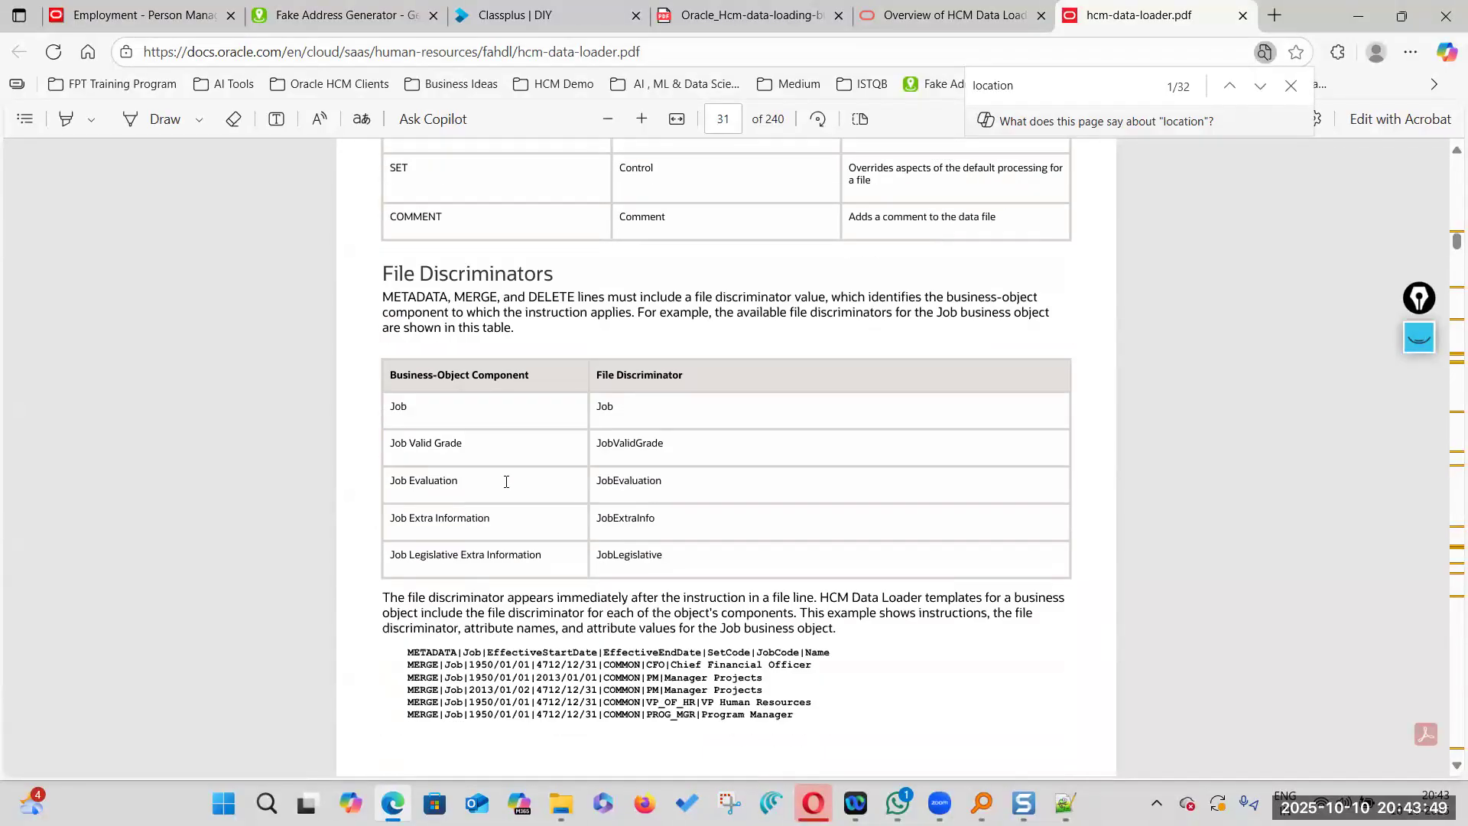
double_click(472, 274)
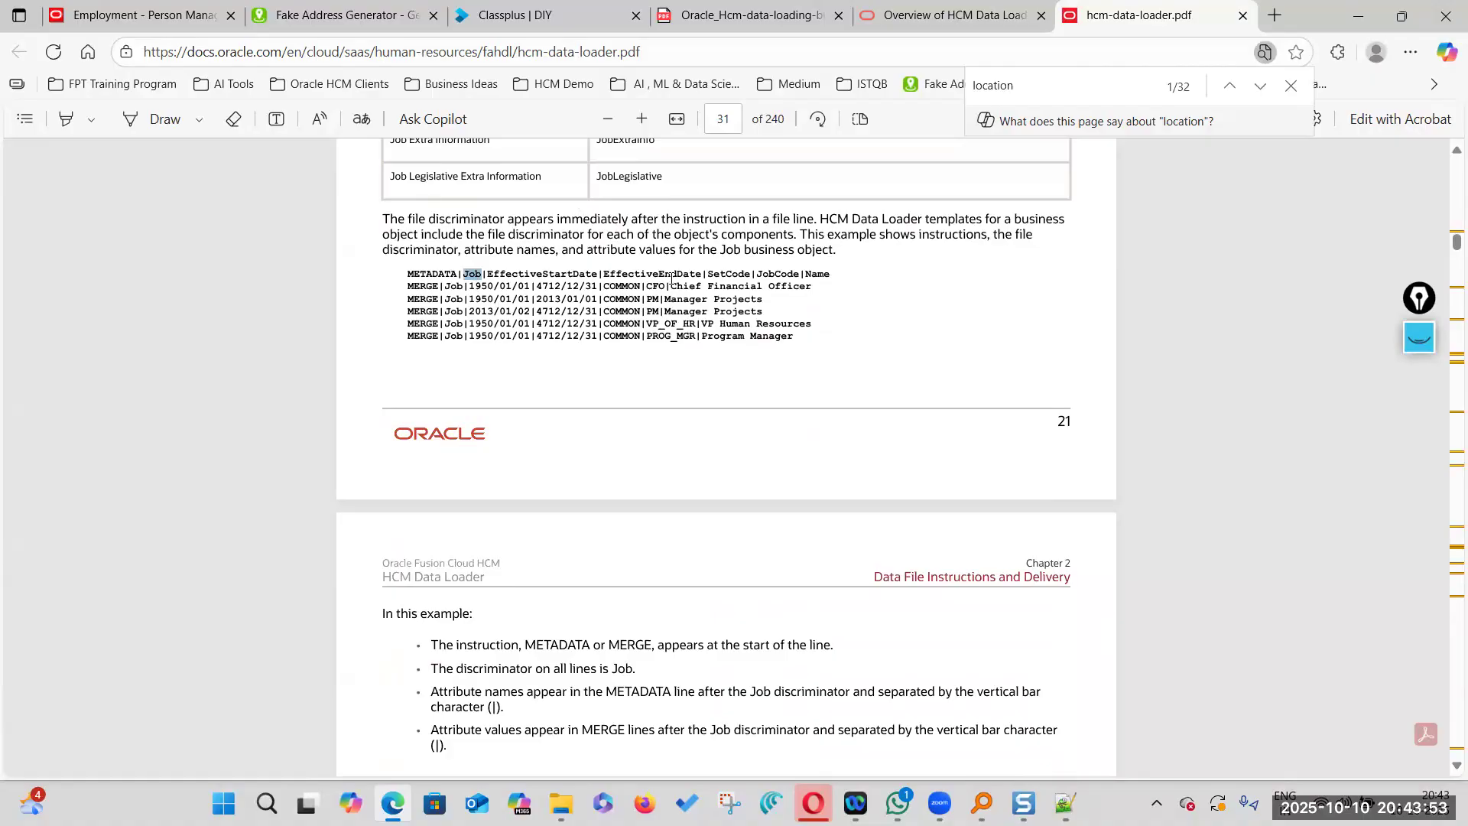
double_click(816, 275)
left_click_drag(408, 274, 830, 273)
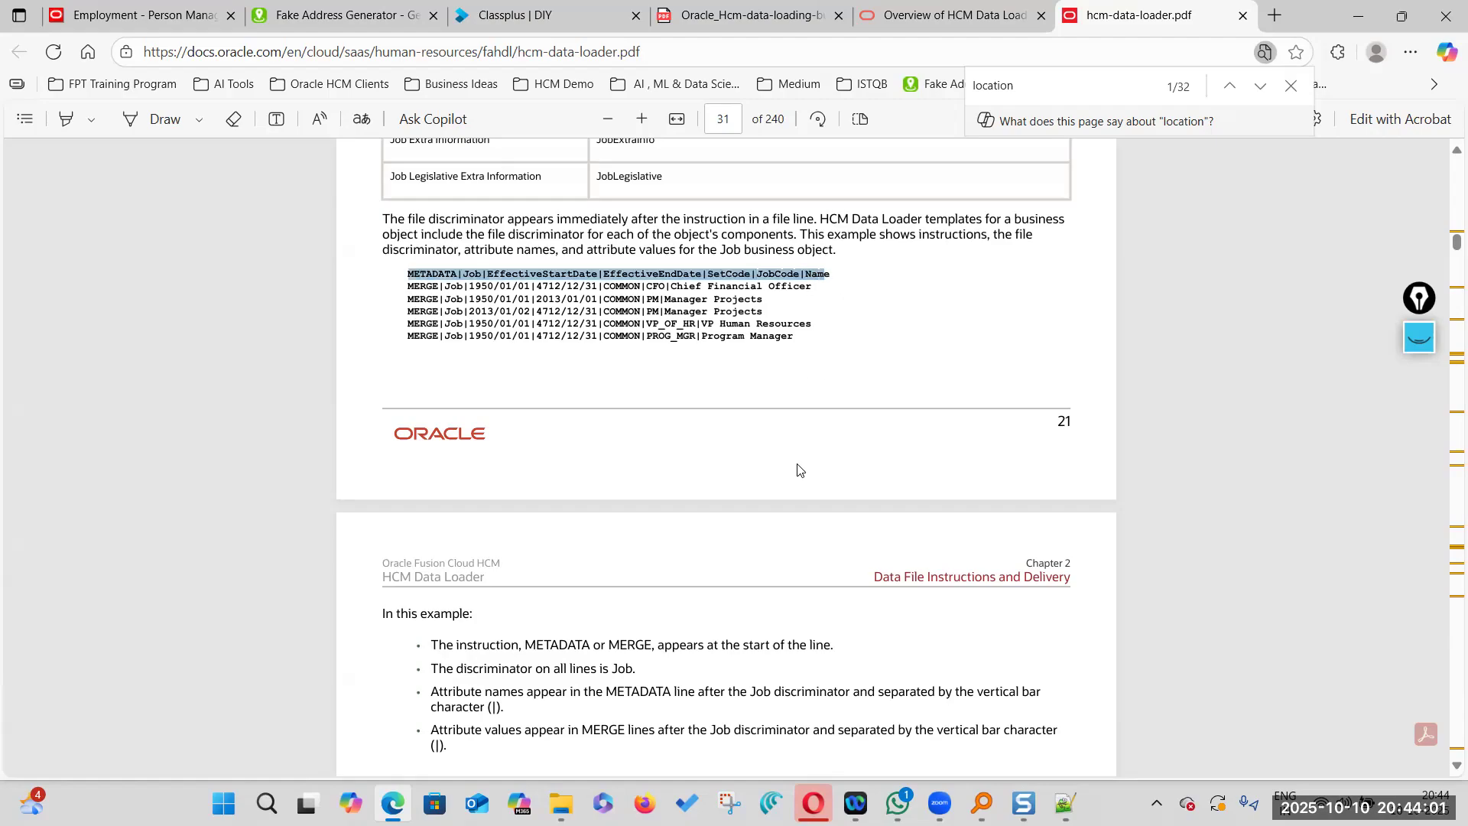
Check the PDF's web address, then switch between tabs back to hcm-data-loader.pdf
left_click(729, 49)
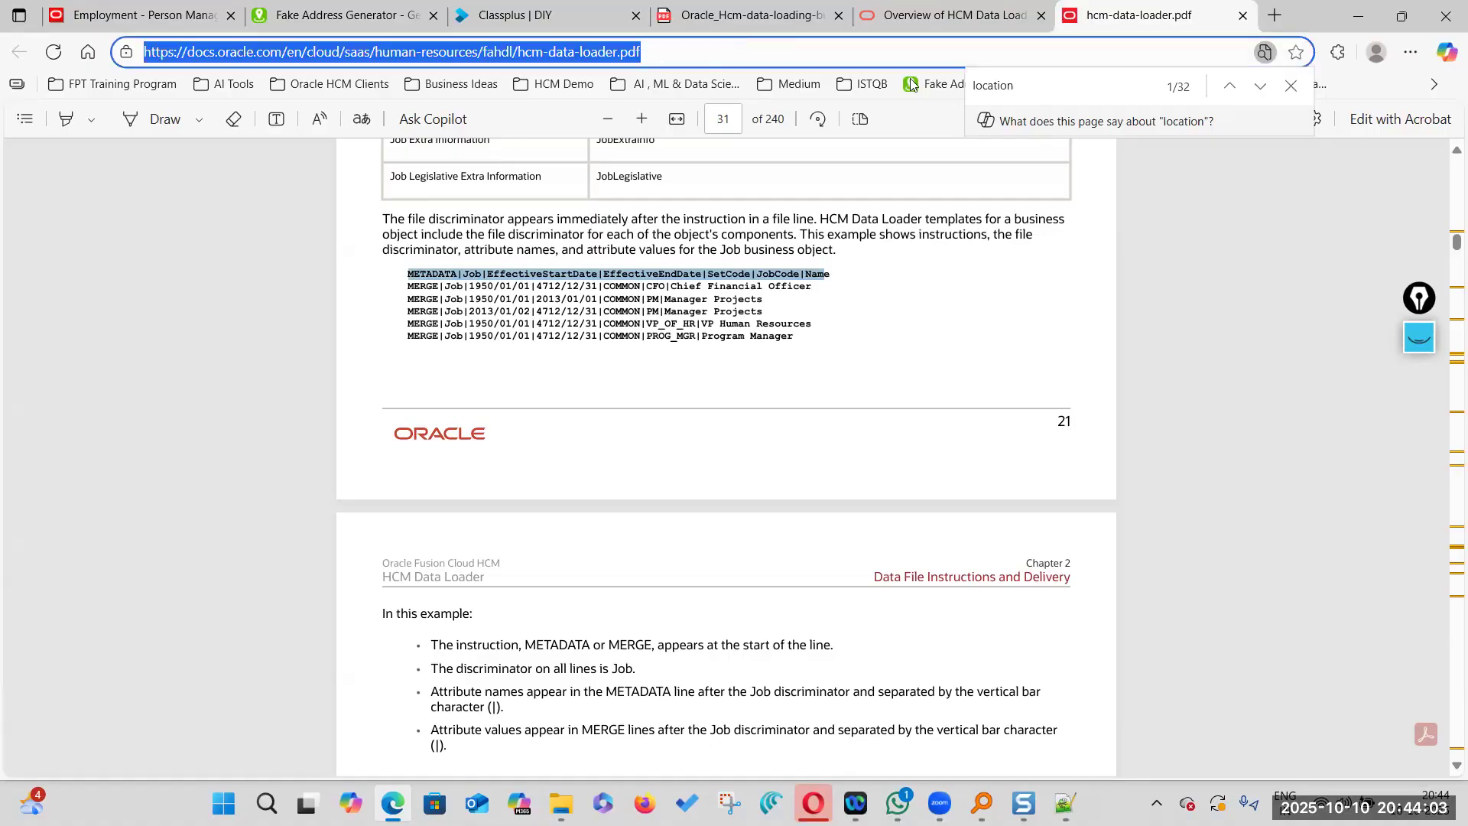
scroll(682, 495, "up", 8)
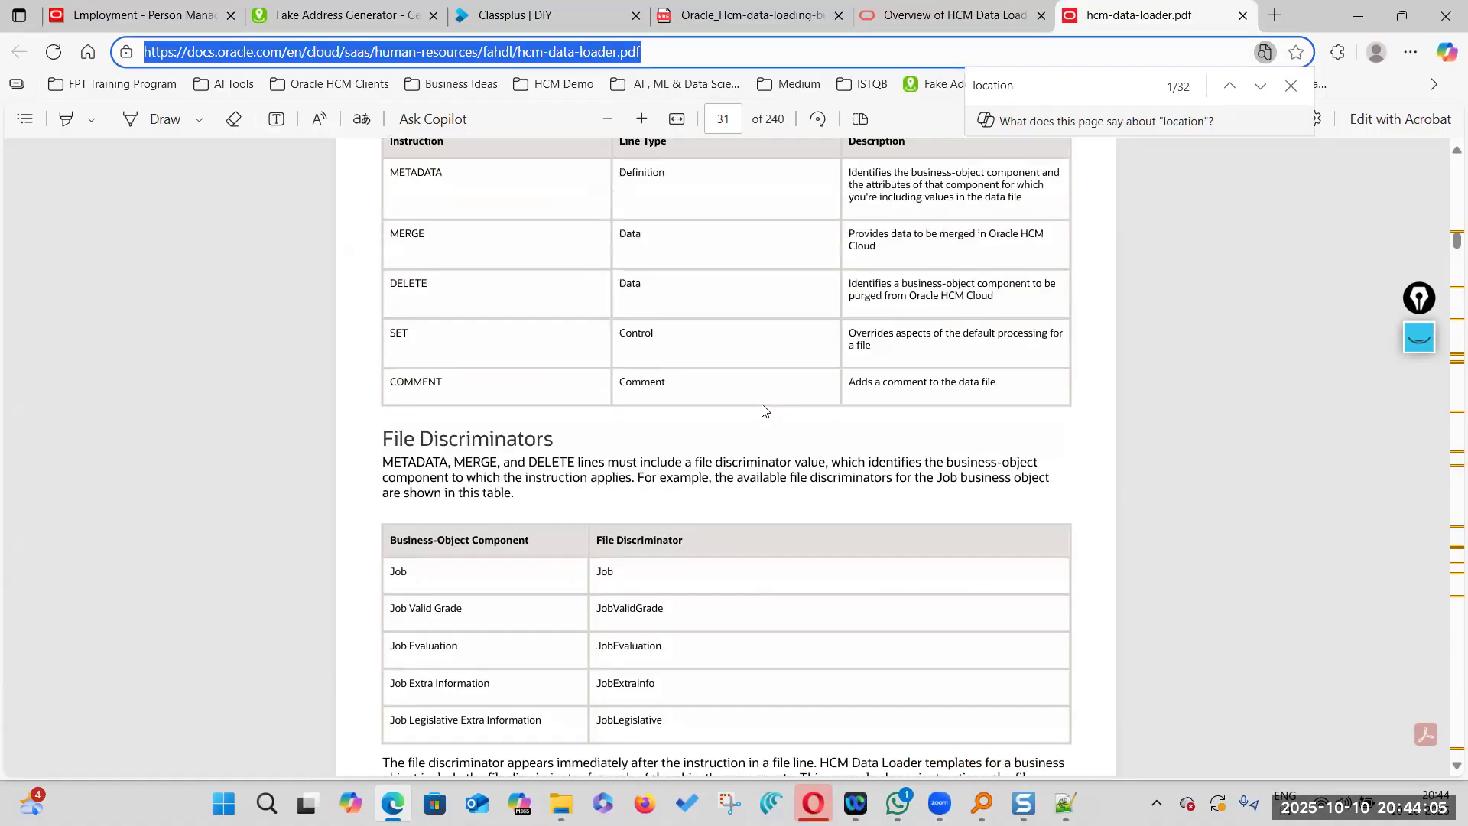
scroll(786, 387, "up", 10)
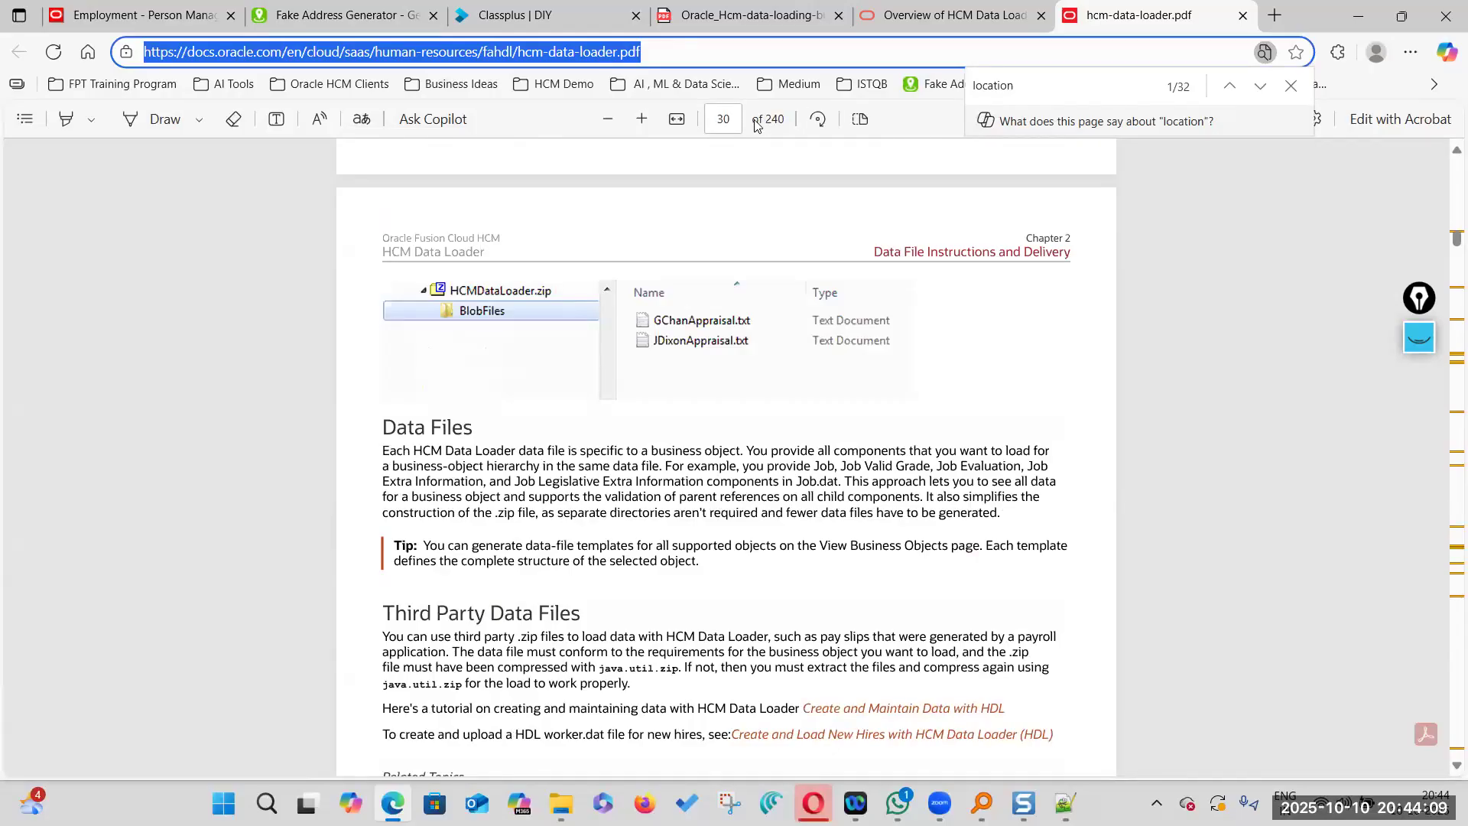
left_click(923, 20)
left_click(791, 22)
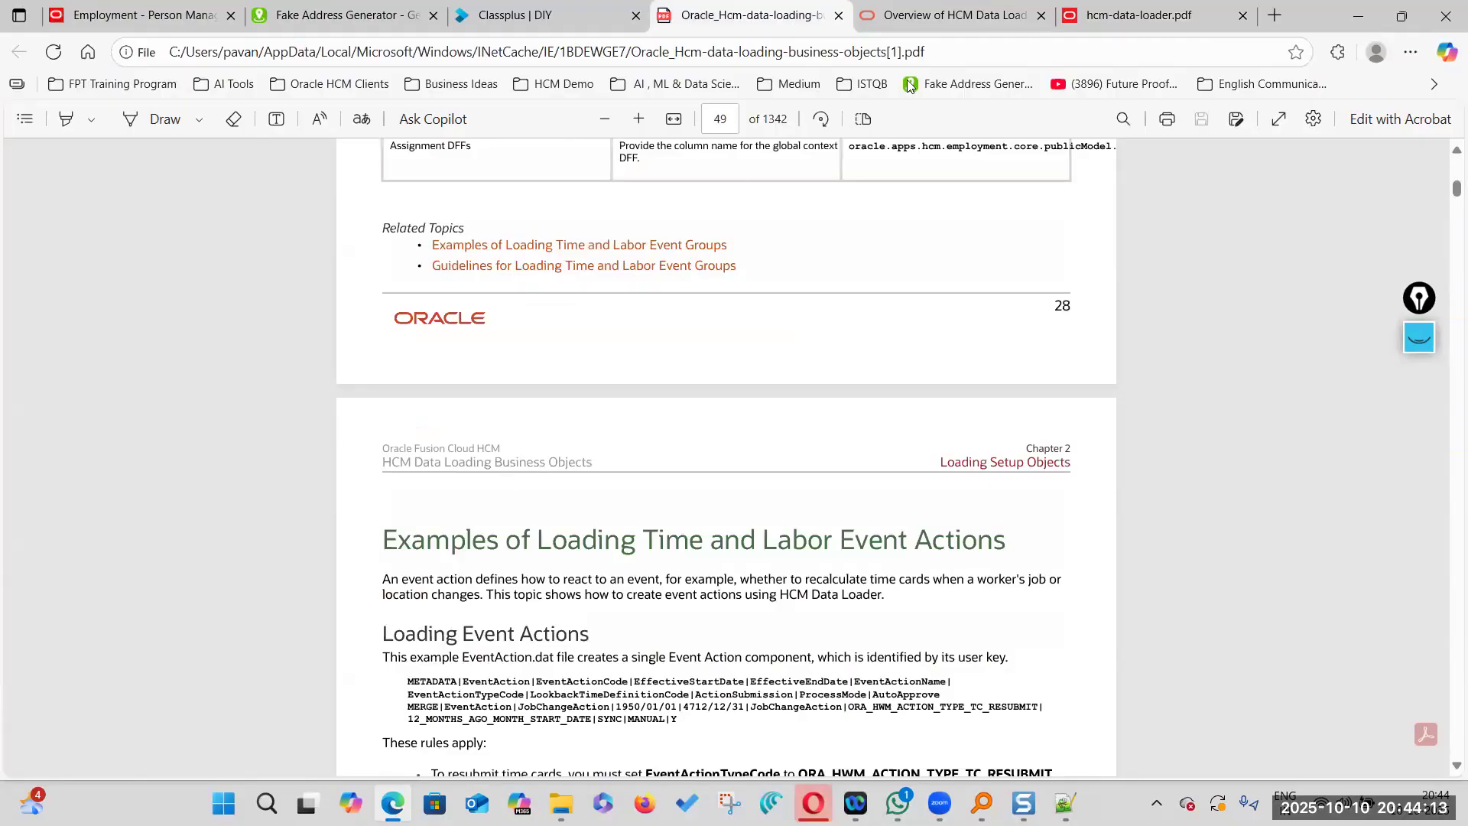
left_click(1101, 23)
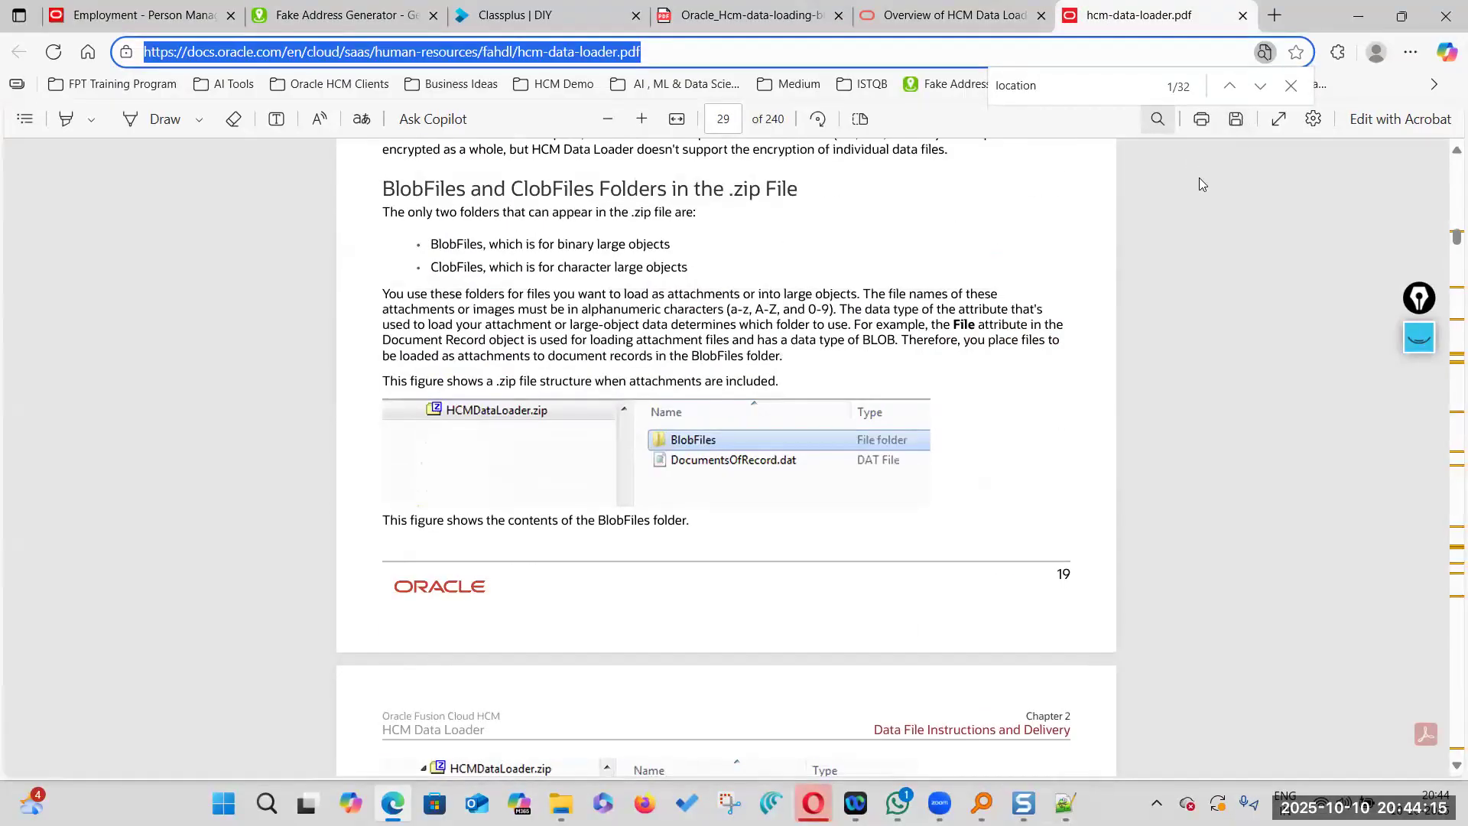
Save the guide as 'HDL PDF File' in the _Promotional Marketing folder, then switch to WhatsApp
left_click(1237, 127)
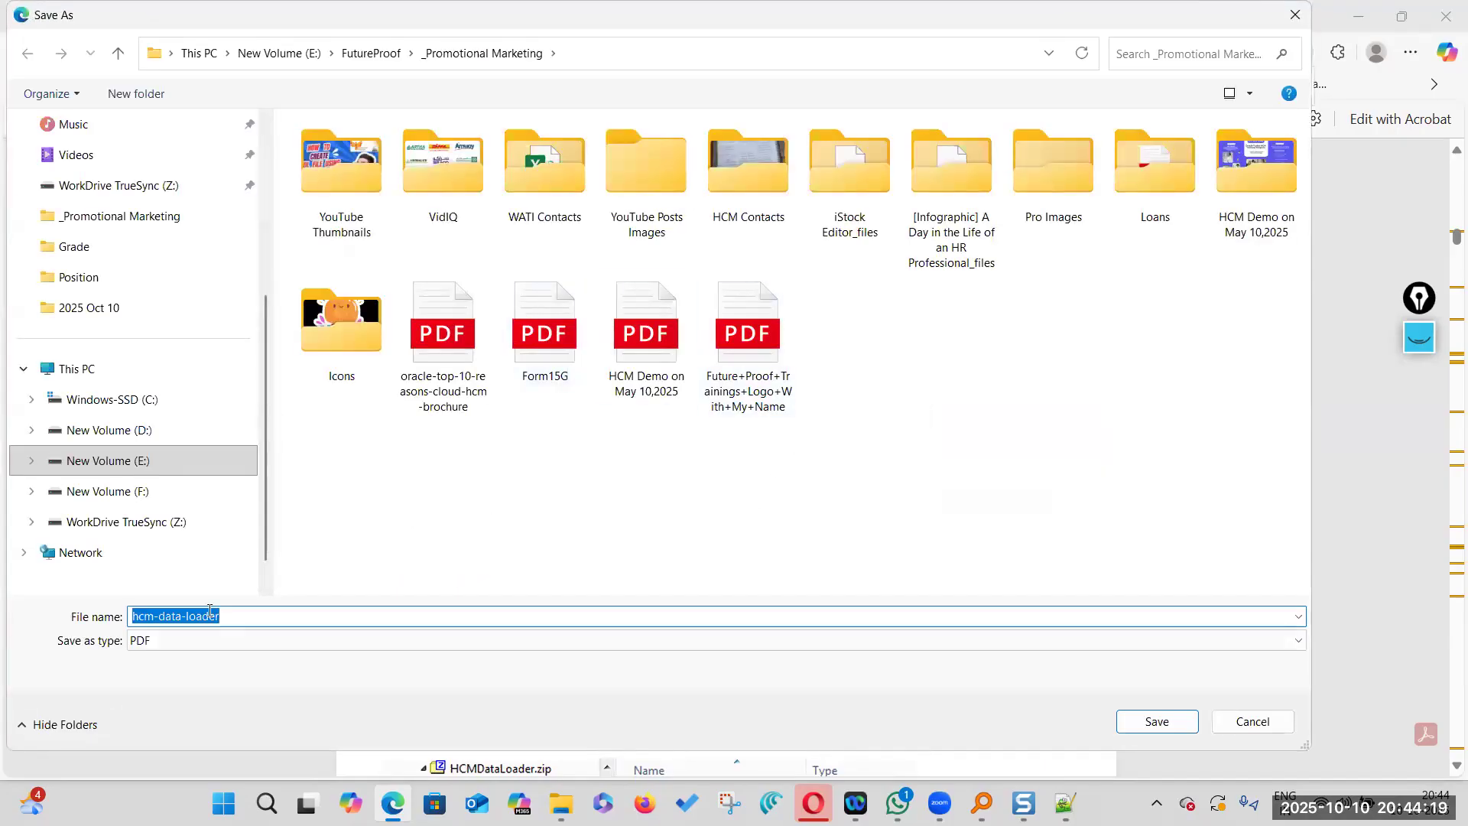
left_click(267, 615)
key("BackSpace")
key("BackSpace")
key("BackSpace")
key("BackSpace")
key("BackSpace")
key("BackSpace")
key("BackSpace")
key("BackSpace")
key("BackSpace")
key("BackSpace")
key("BackSpace")
key("BackSpace")
key("BackSpace")
key("BackSpace")
key("BackSpace")
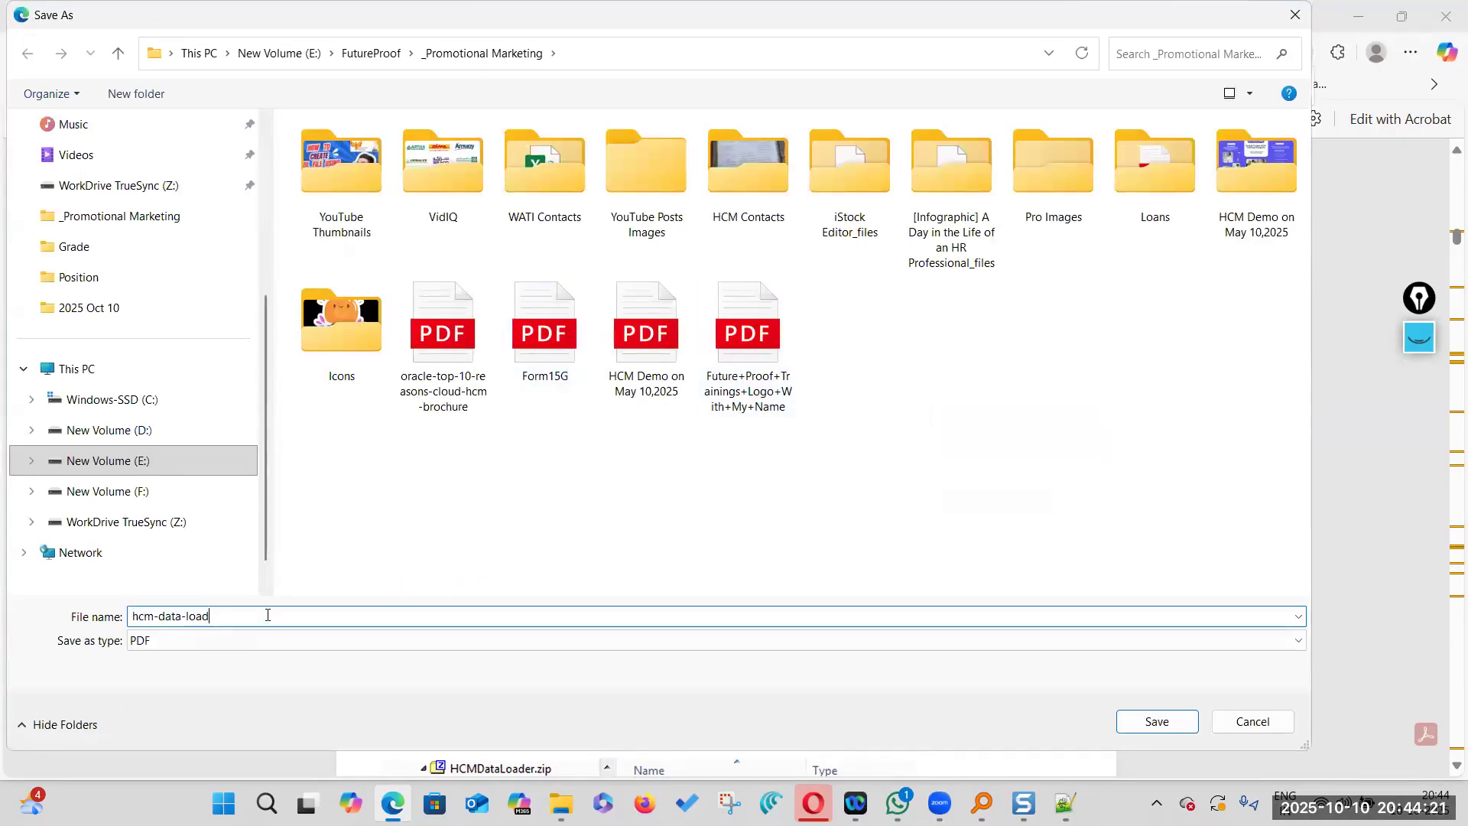
type("HDL PDF File")
key("Return")
left_click(897, 803)
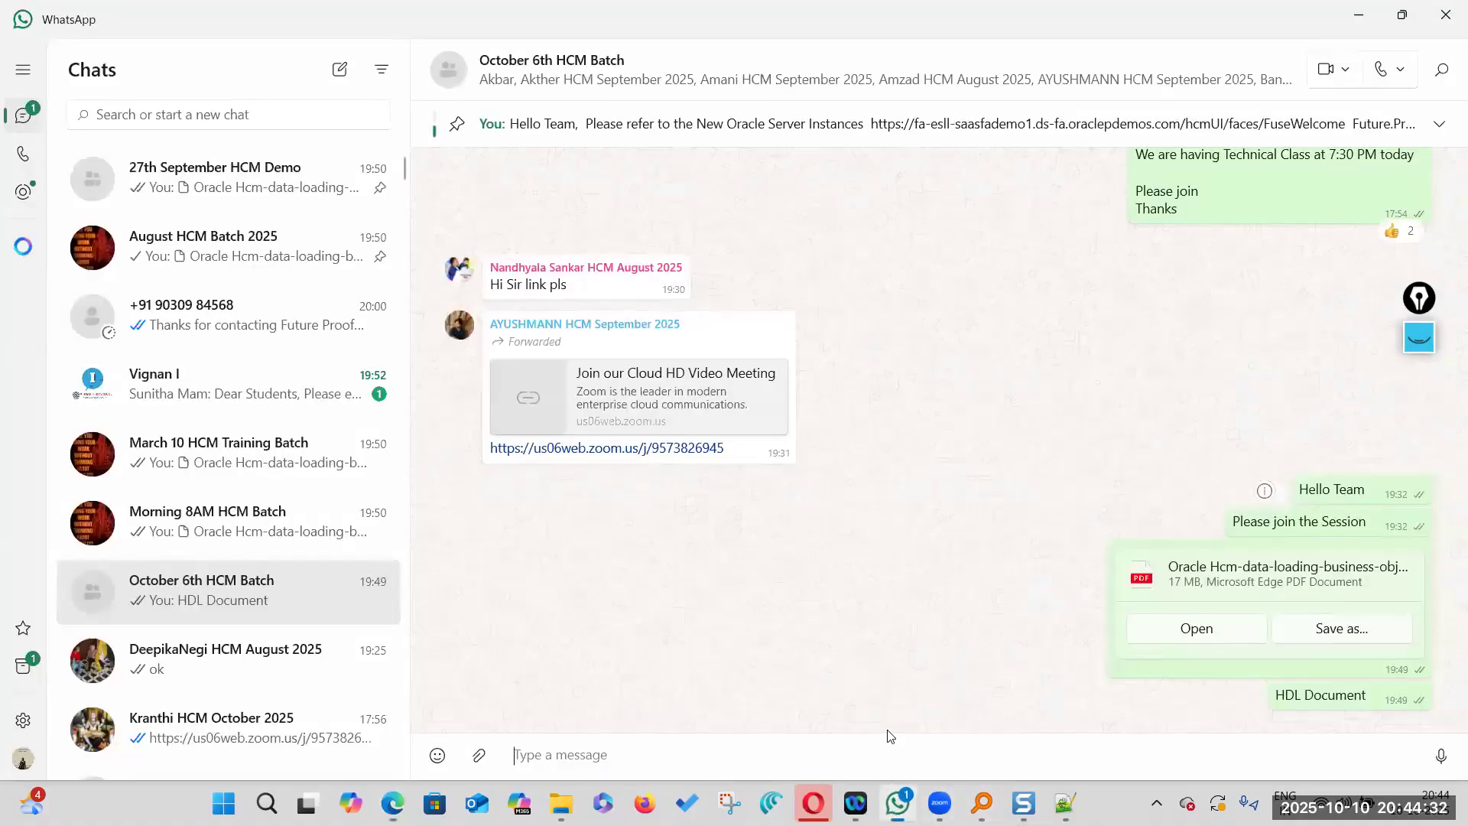